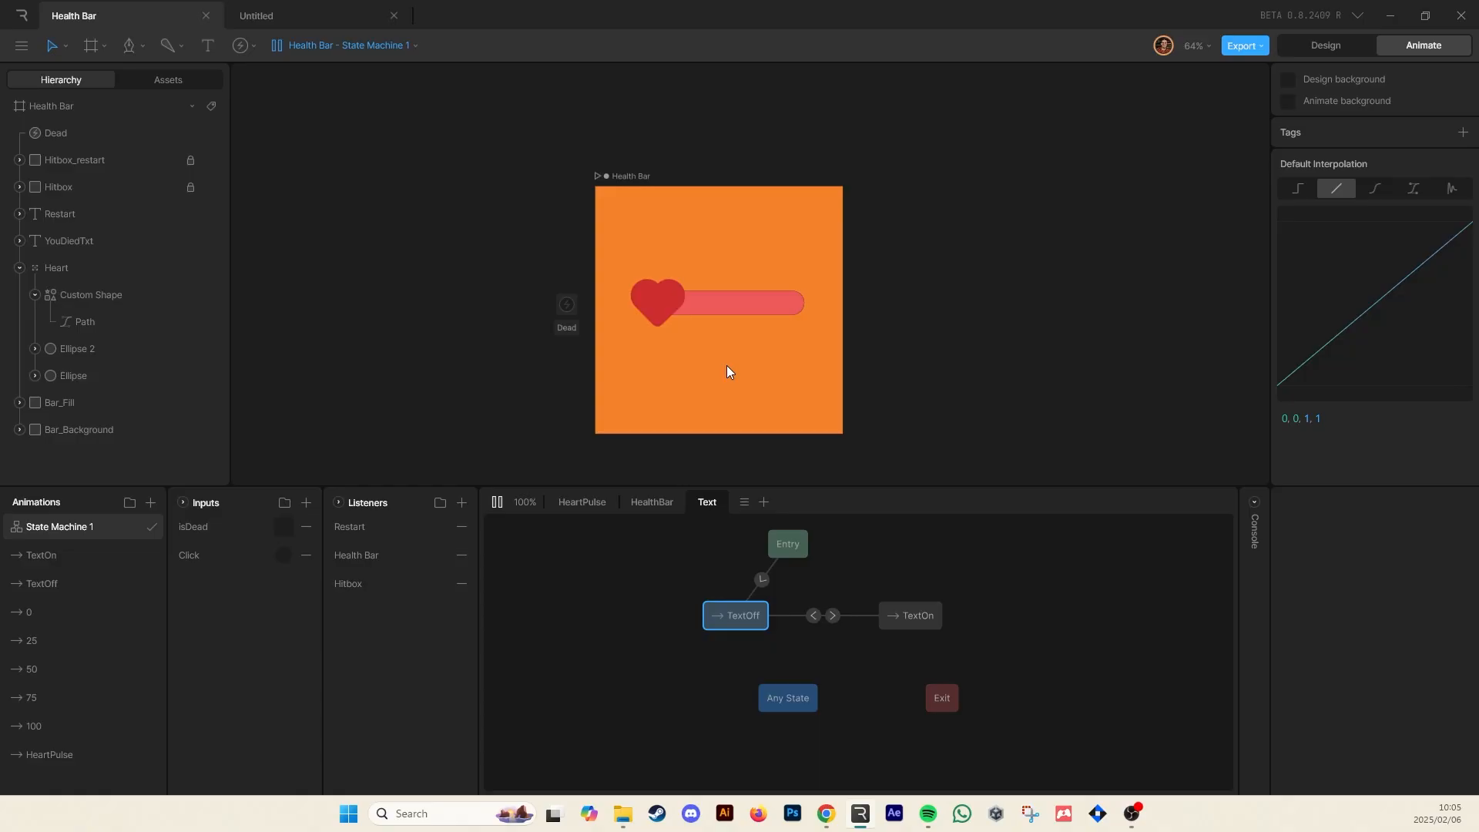
Preview the finished health bar example by repeatedly clicking its artboard to trigger the state machine
{"action": "left_click", "coordinate": [746, 358]}
{"action": "left_click", "coordinate": [746, 358]}
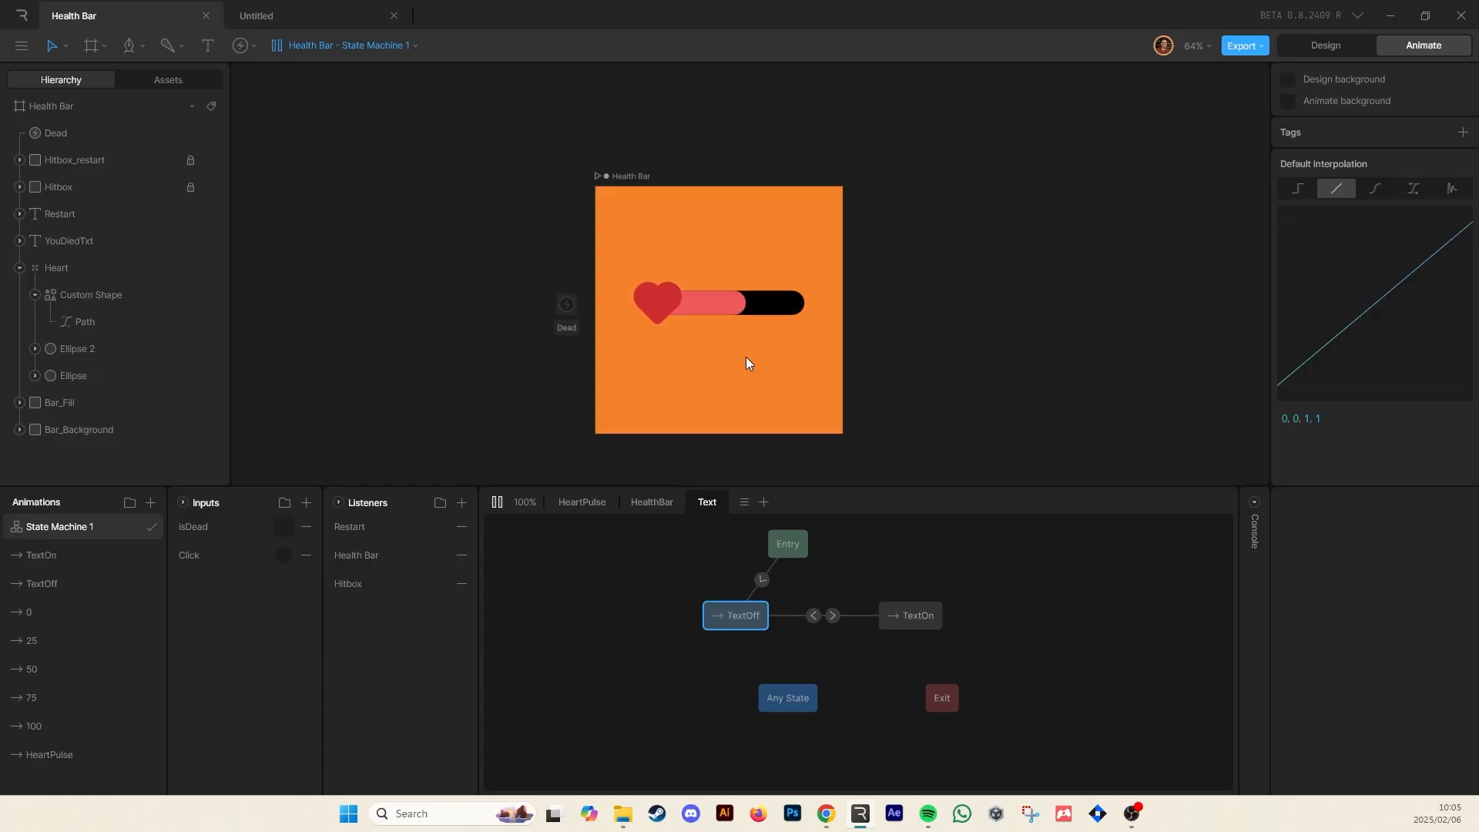
{"action": "left_click", "coordinate": [746, 357]}
{"action": "left_click", "coordinate": [744, 357]}
{"action": "left_click", "coordinate": [744, 357]}
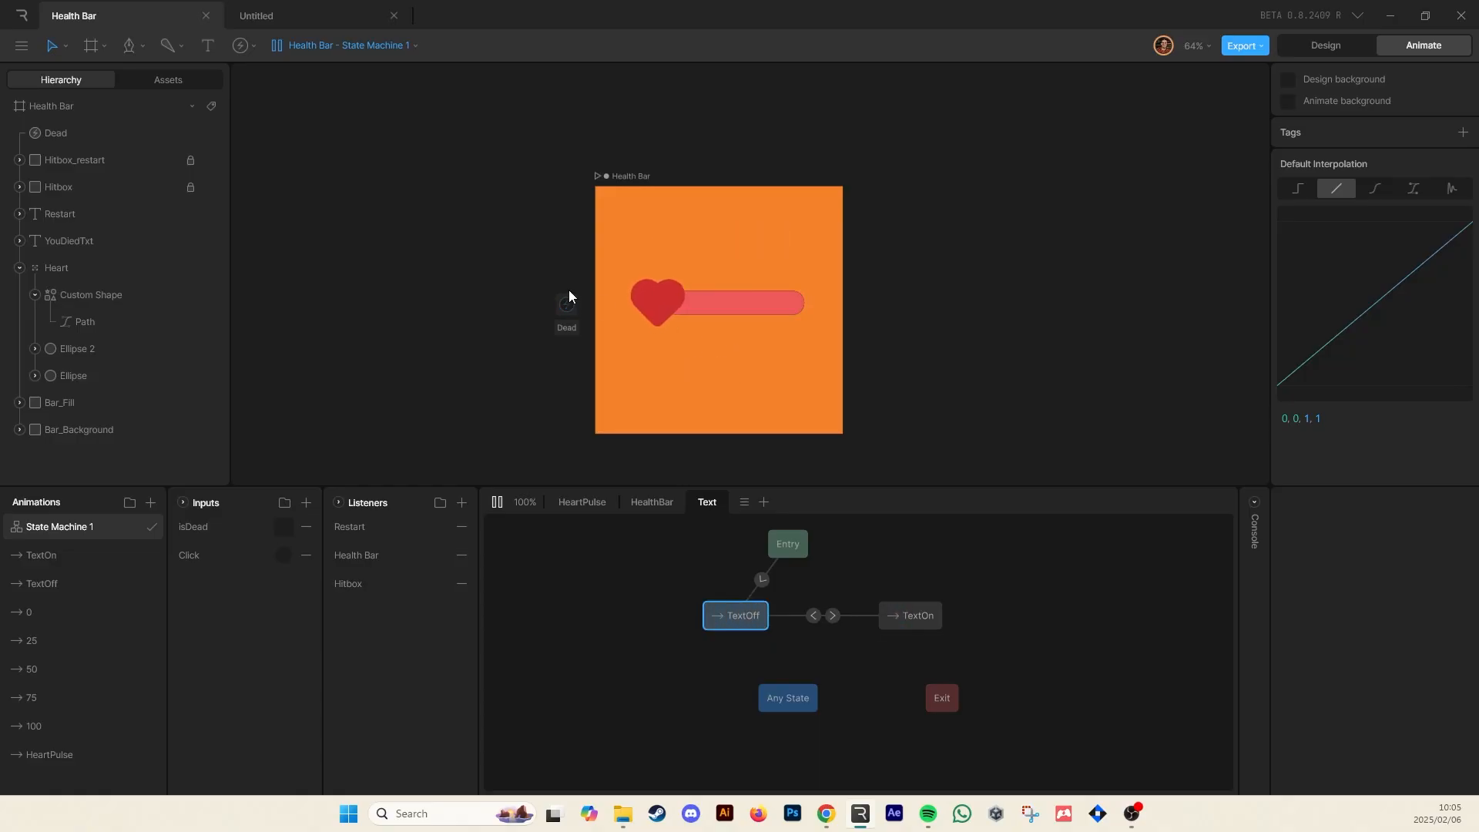
Switch to the untitled file and create a 500 × 500 artboard
{"action": "left_click", "coordinate": [284, 18]}
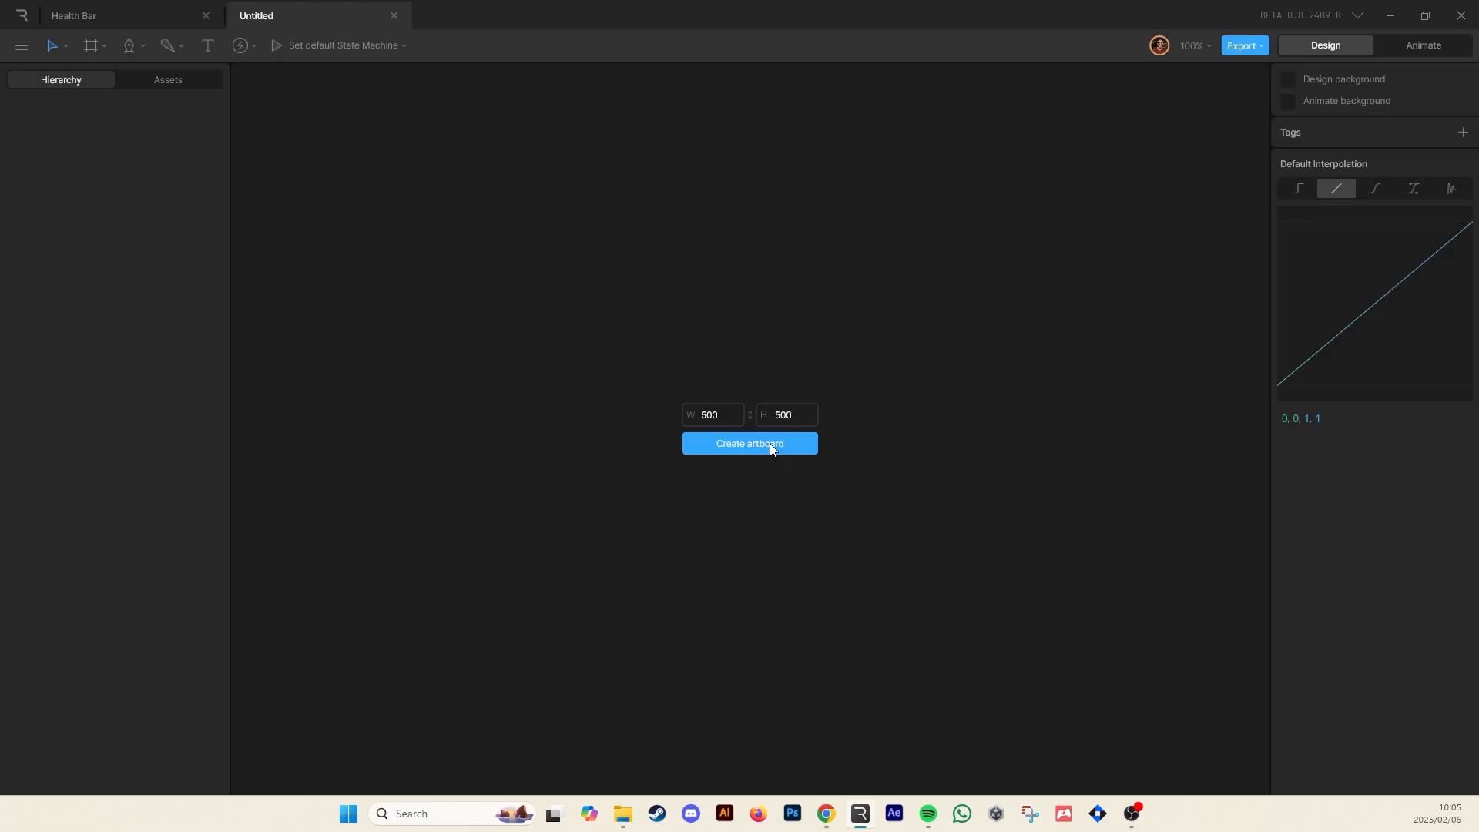
{"action": "left_click", "coordinate": [770, 445]}
{"action": "left_click", "coordinate": [379, 164]}
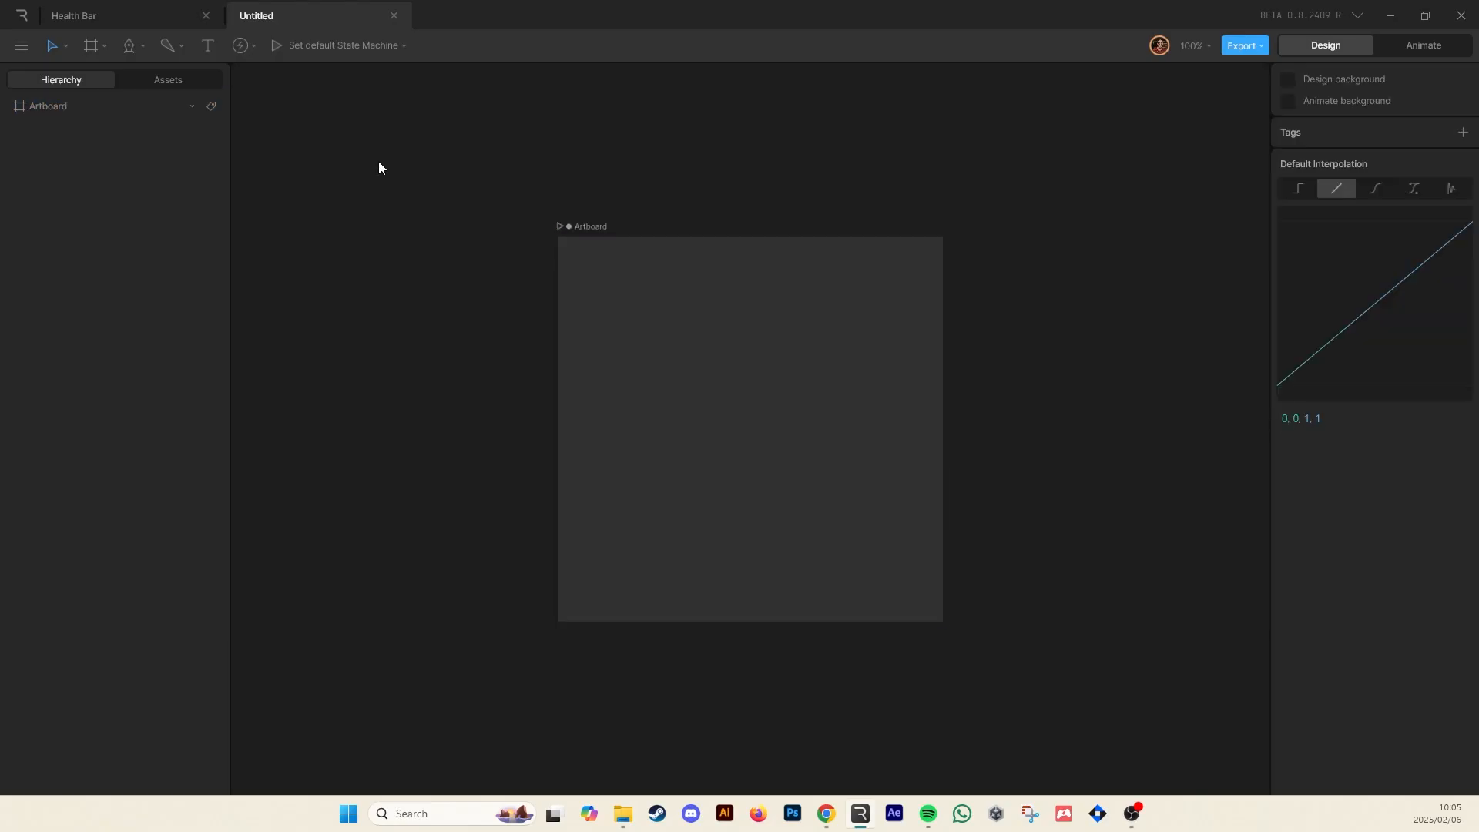
Rename the file HealthBar and the artboard HeartBar
{"action": "double_click", "coordinate": [263, 17]}
{"action": "type", "text": "HealthBar"}
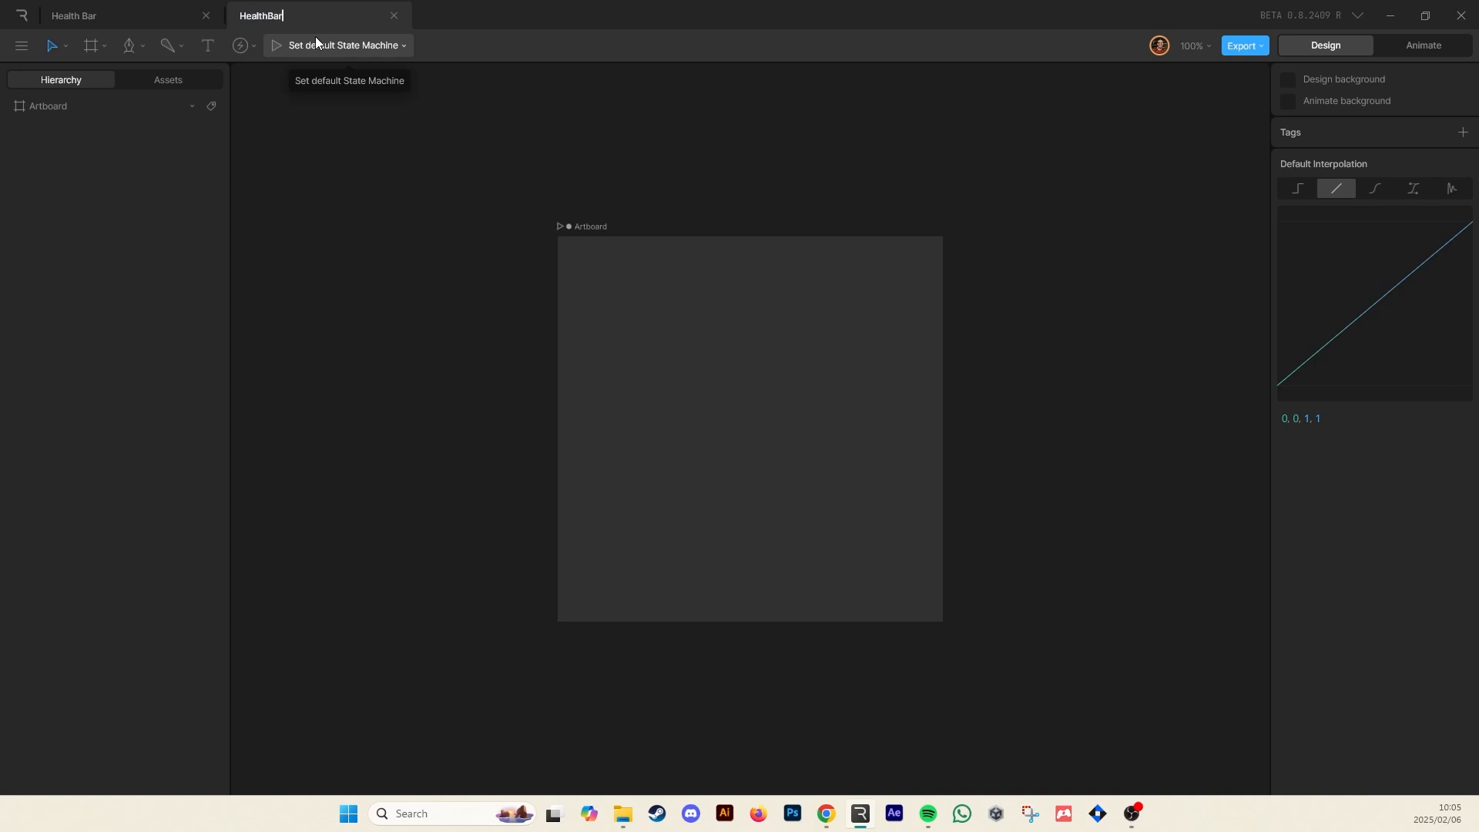
{"action": "left_click", "coordinate": [593, 226]}
{"action": "double_click", "coordinate": [593, 225]}
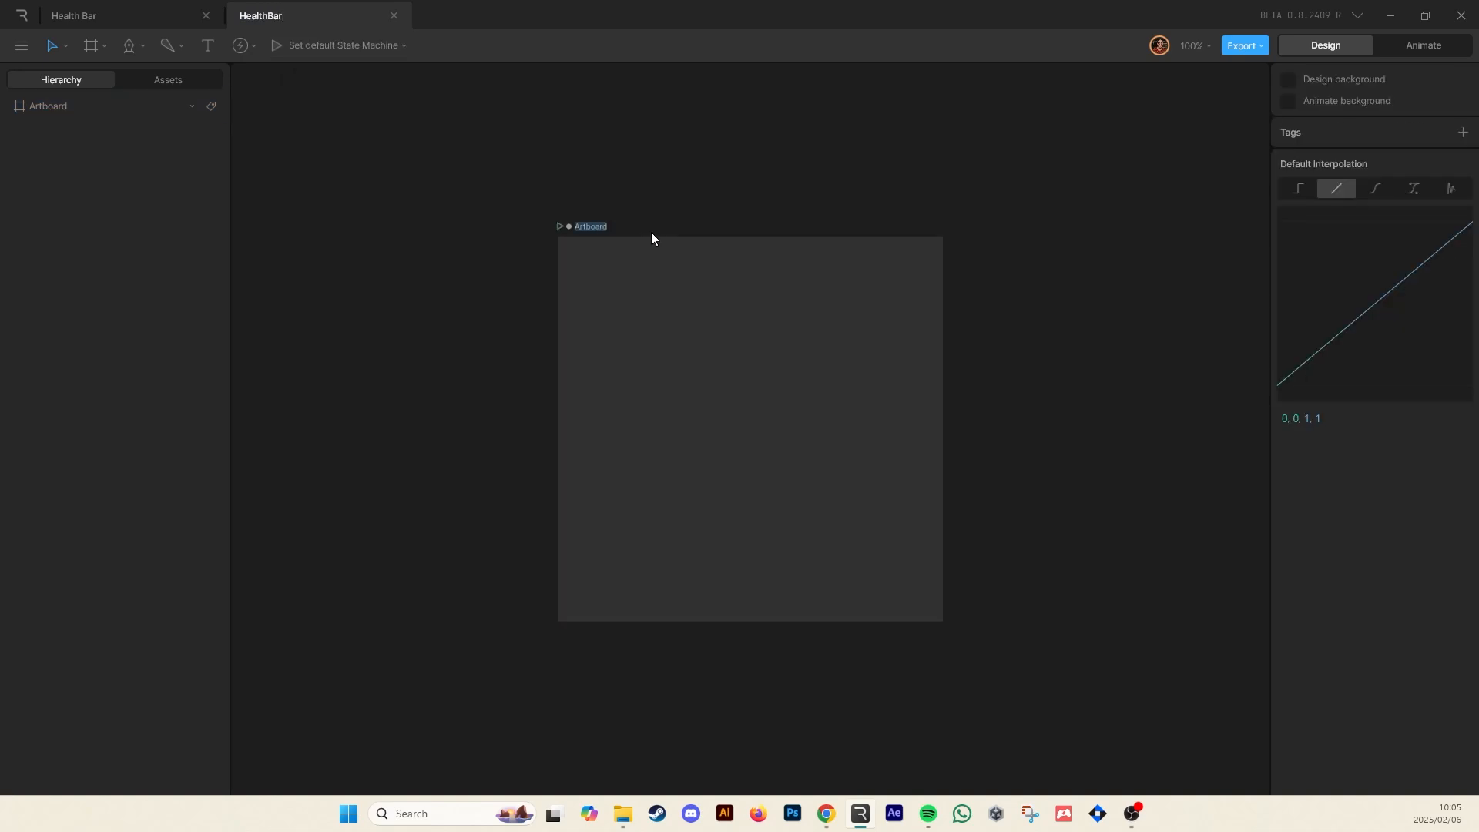
{"action": "type", "text": "HeartB"}
{"action": "key", "text": "Return"}
{"action": "key", "text": "Tab"}
{"action": "key", "text": "Tab"}
{"action": "key", "text": "Tab"}
{"action": "key", "text": "Tab"}
Draw an 85 × 85 circle with the Ellipse tool in the artboard's centre
{"action": "left_click", "coordinate": [148, 49]}
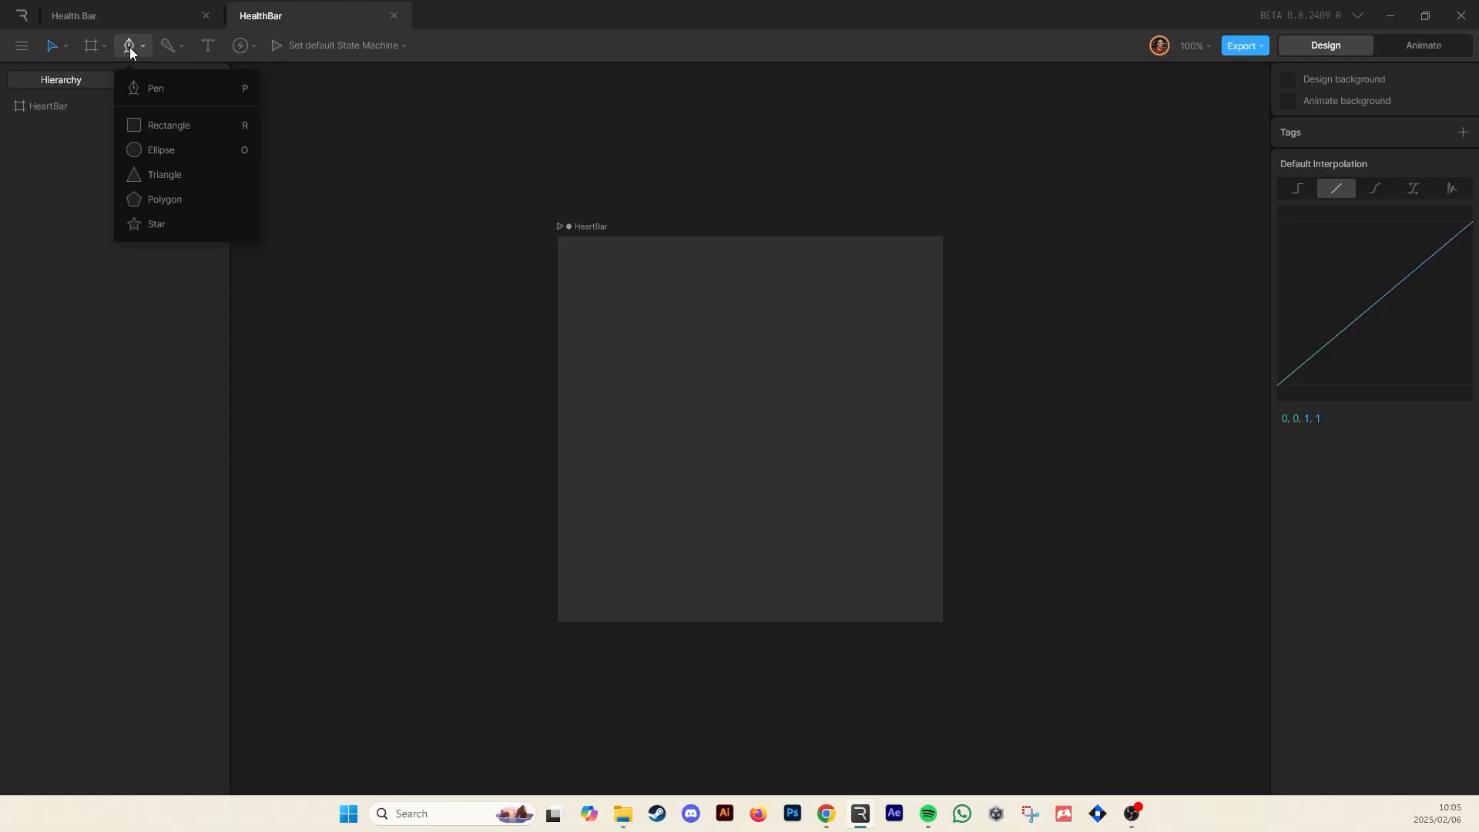
{"action": "left_click", "coordinate": [171, 151]}
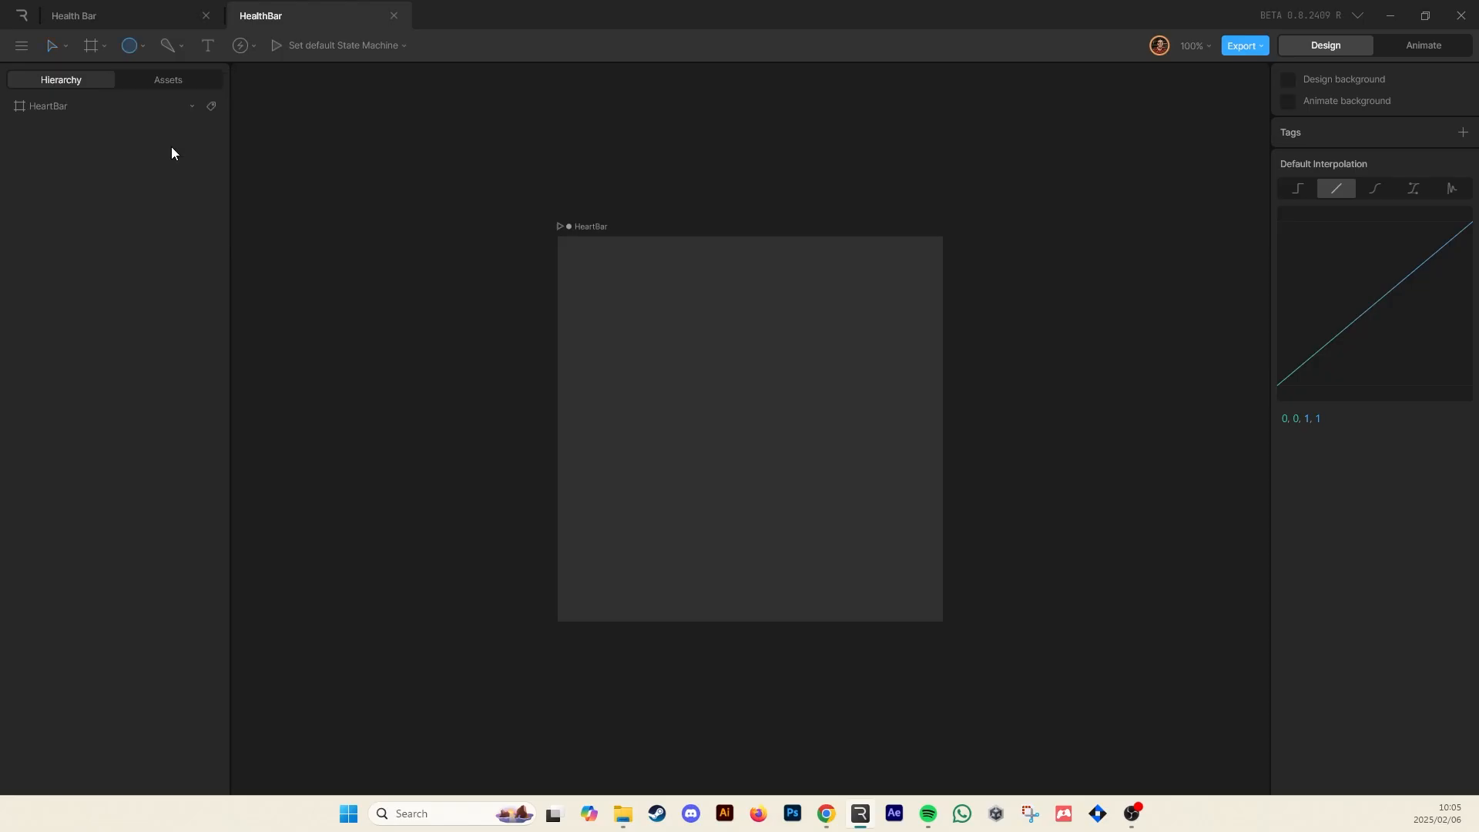
{"action": "left_click_drag", "start_coordinate": [659, 372], "coordinate": [724, 438]}
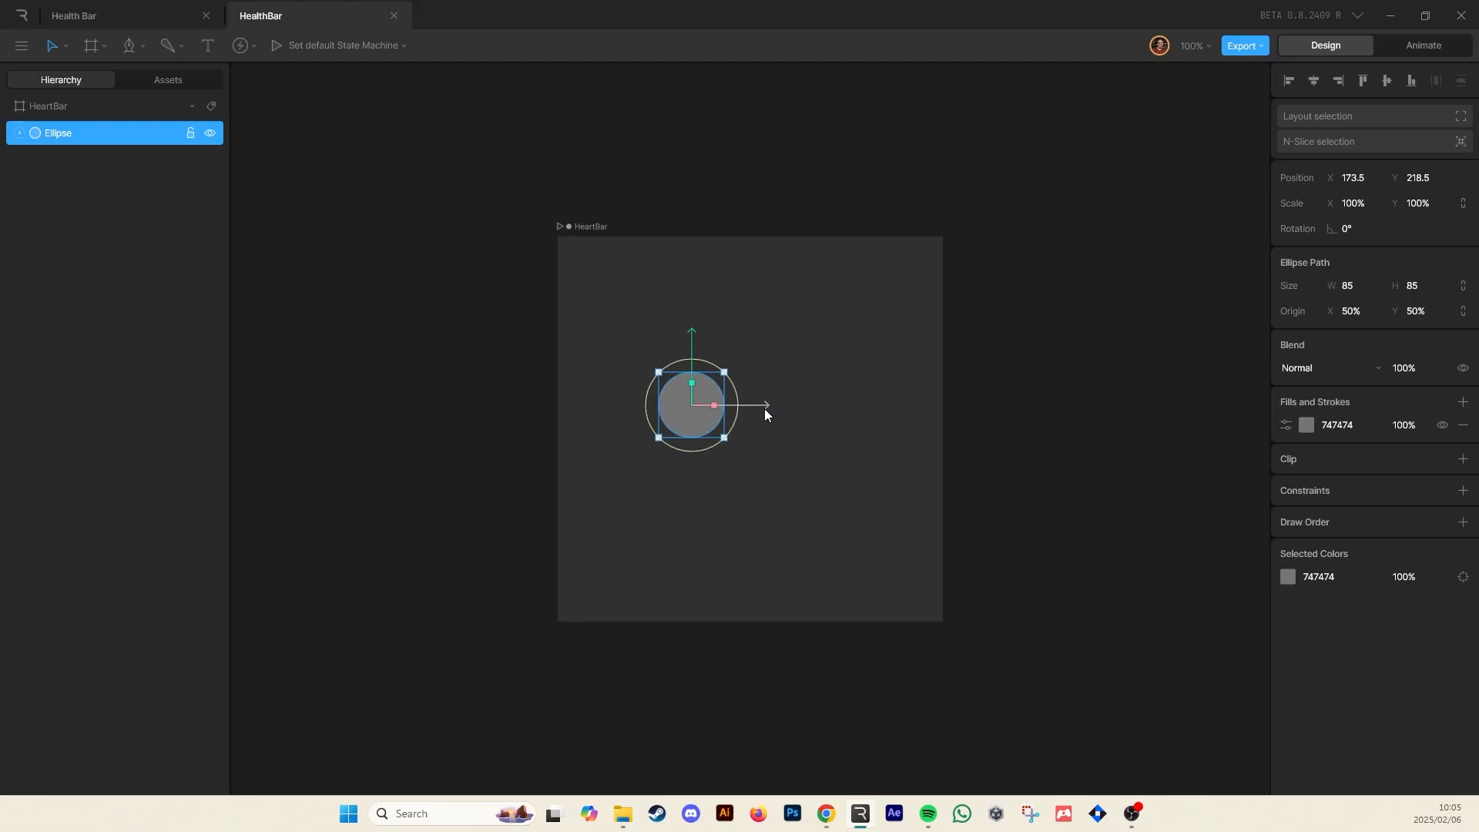
Duplicate the circle and move the copy right so the two circles overlap
{"action": "key", "text": "ctrl+d"}
{"action": "left_click_drag", "start_coordinate": [741, 405], "coordinate": [785, 407]}
{"action": "left_click", "coordinate": [515, 303]}
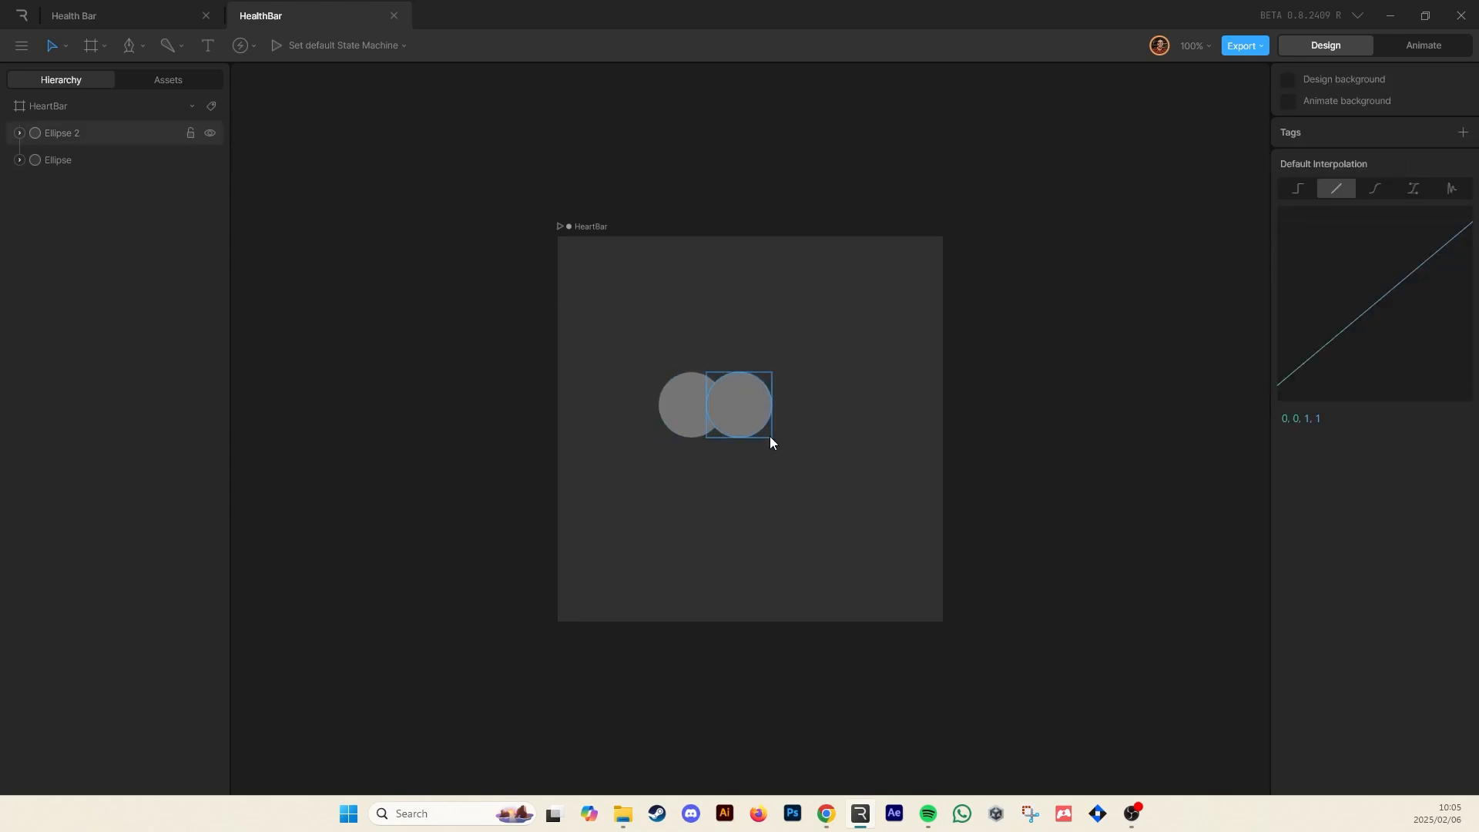
Draw a closed Pen path forming a downward triangle beneath the two circles to make a heart shape
{"action": "scroll", "coordinate": [719, 434], "scroll_direction": "up", "scroll_amount": 5}
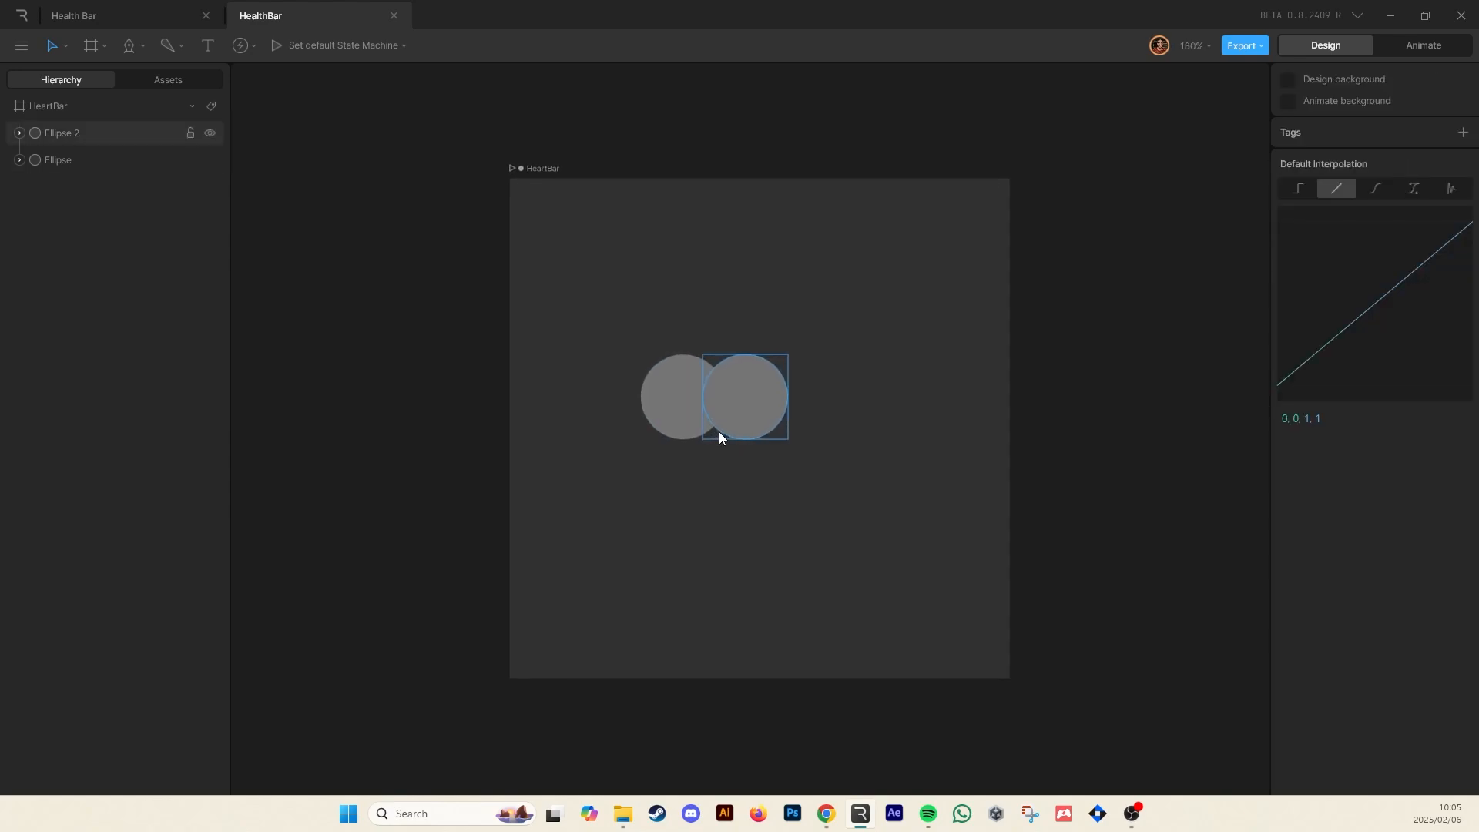
{"action": "scroll", "coordinate": [715, 432], "scroll_direction": "up", "scroll_amount": 2}
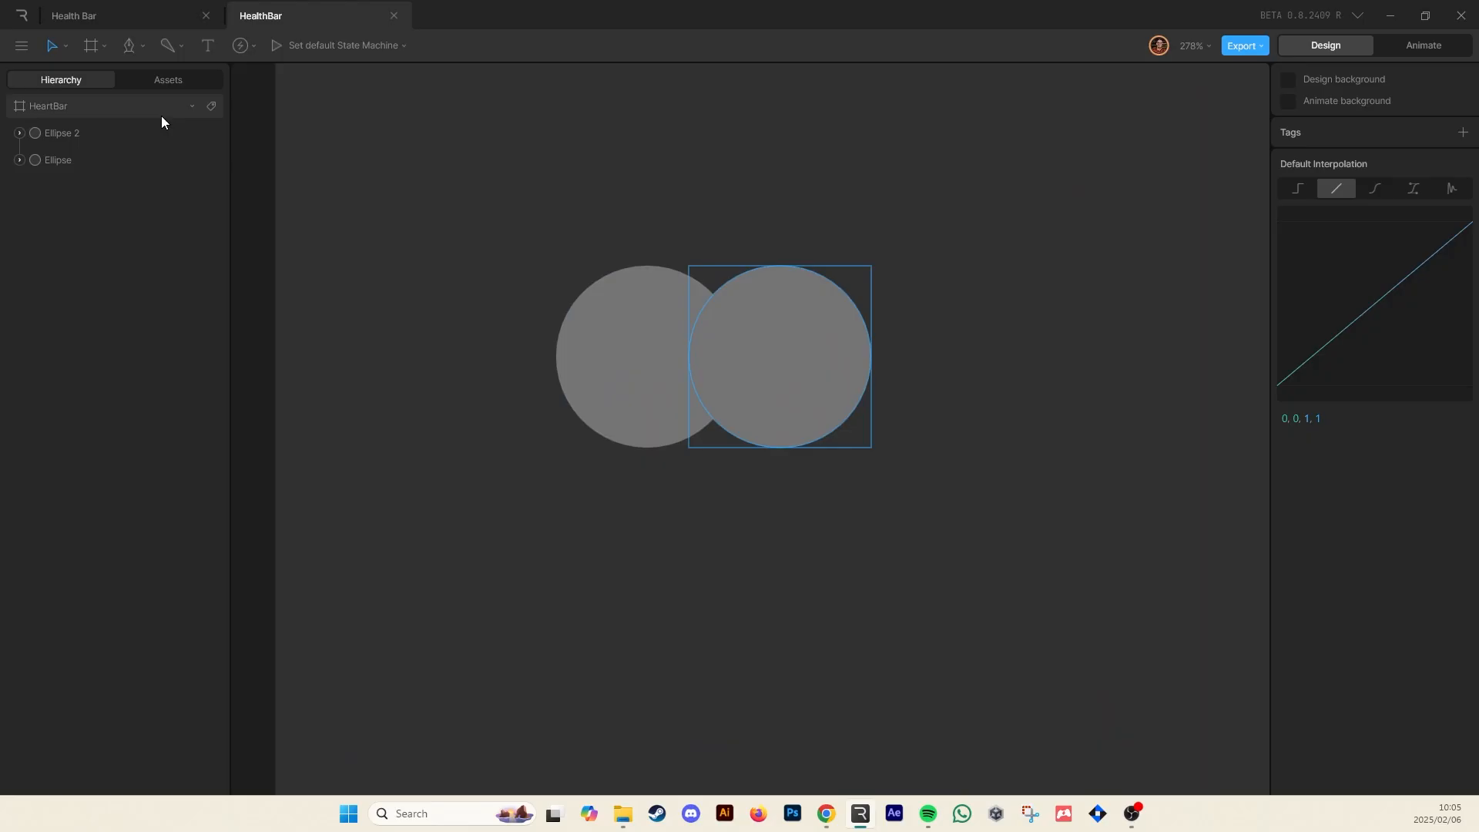
{"action": "left_click", "coordinate": [124, 45]}
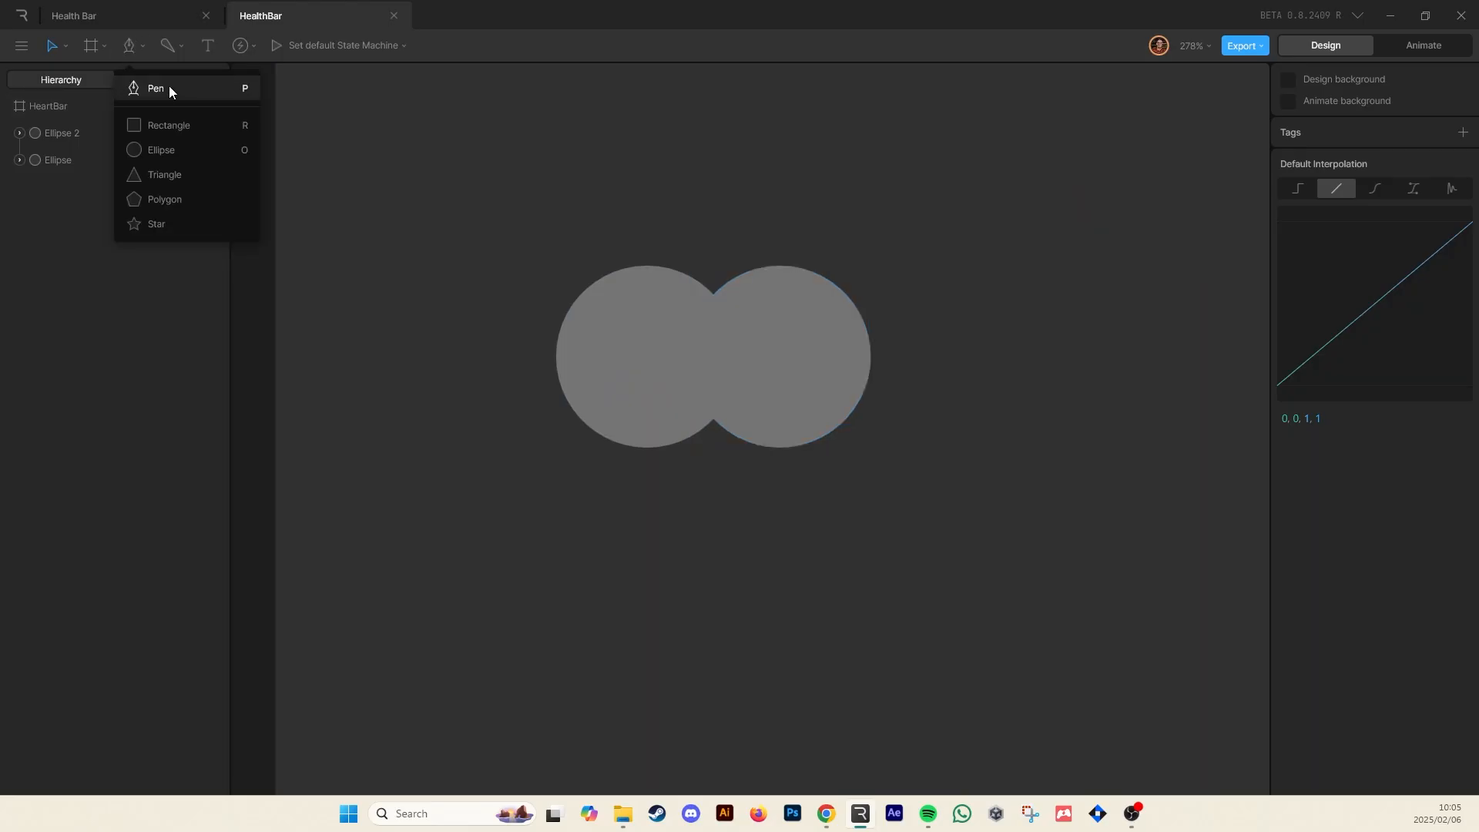
{"action": "left_click", "coordinate": [169, 89]}
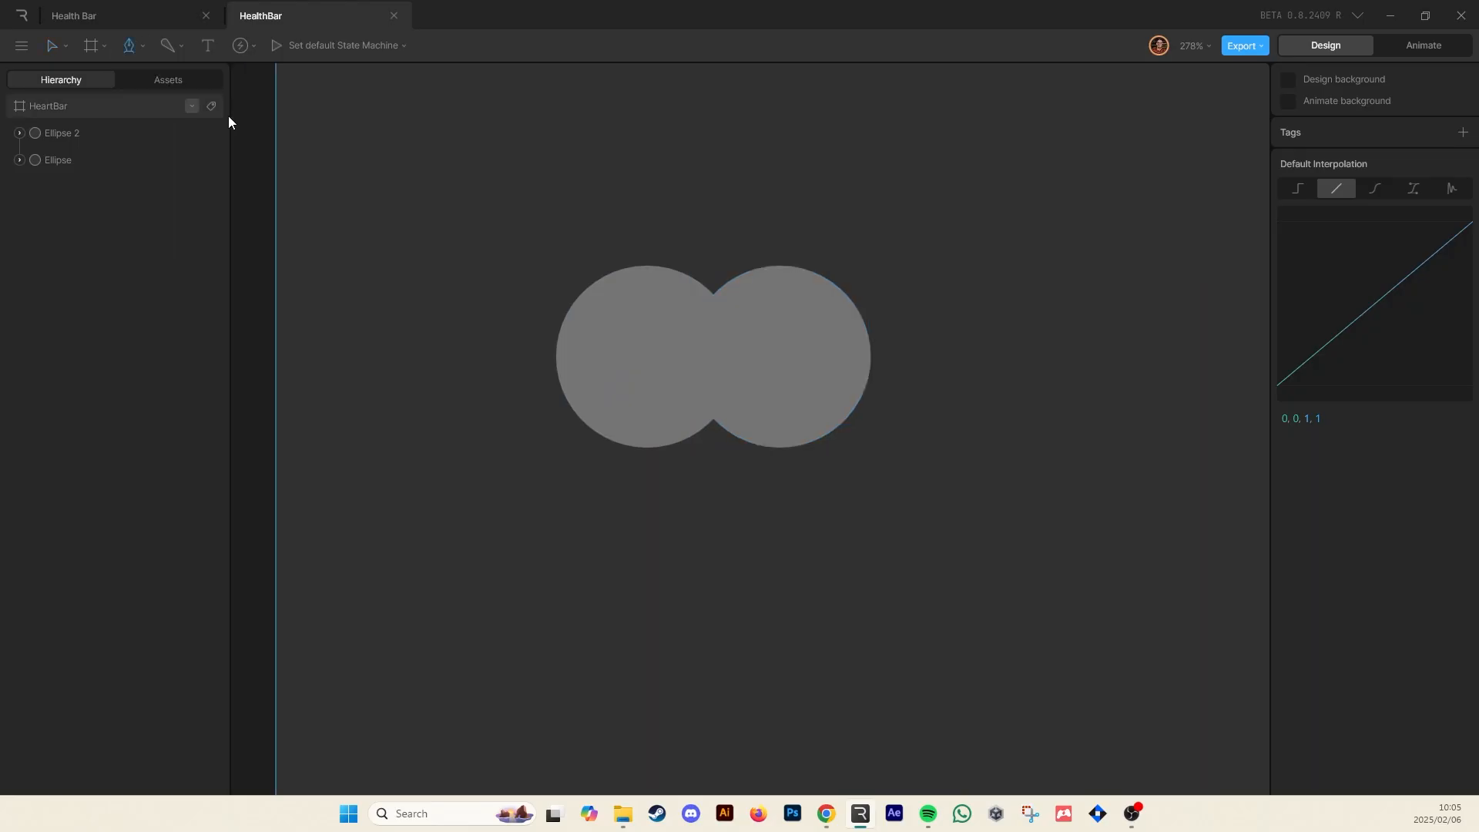
{"action": "left_click", "coordinate": [583, 425]}
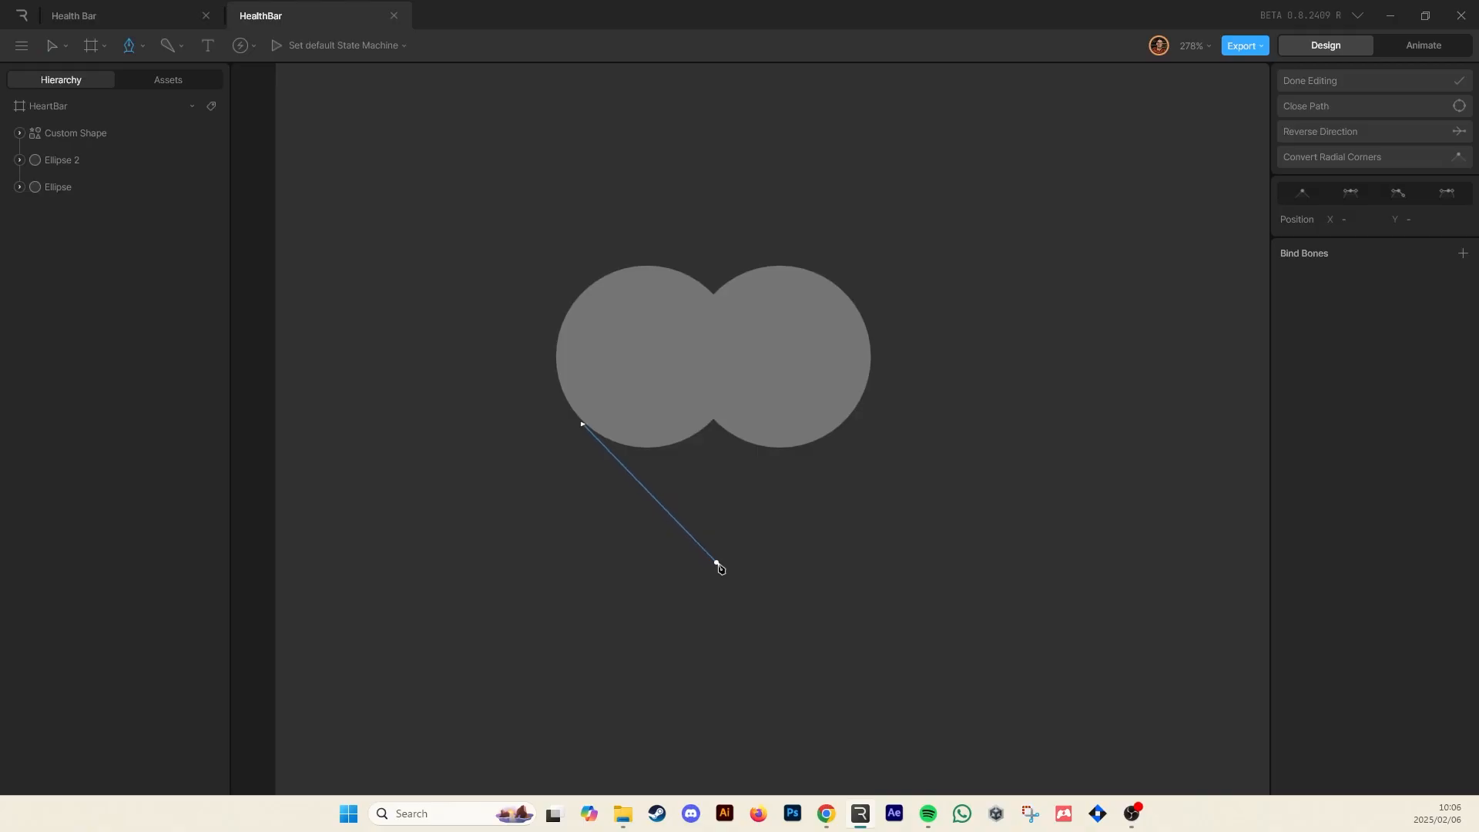
{"action": "left_click", "coordinate": [709, 553]}
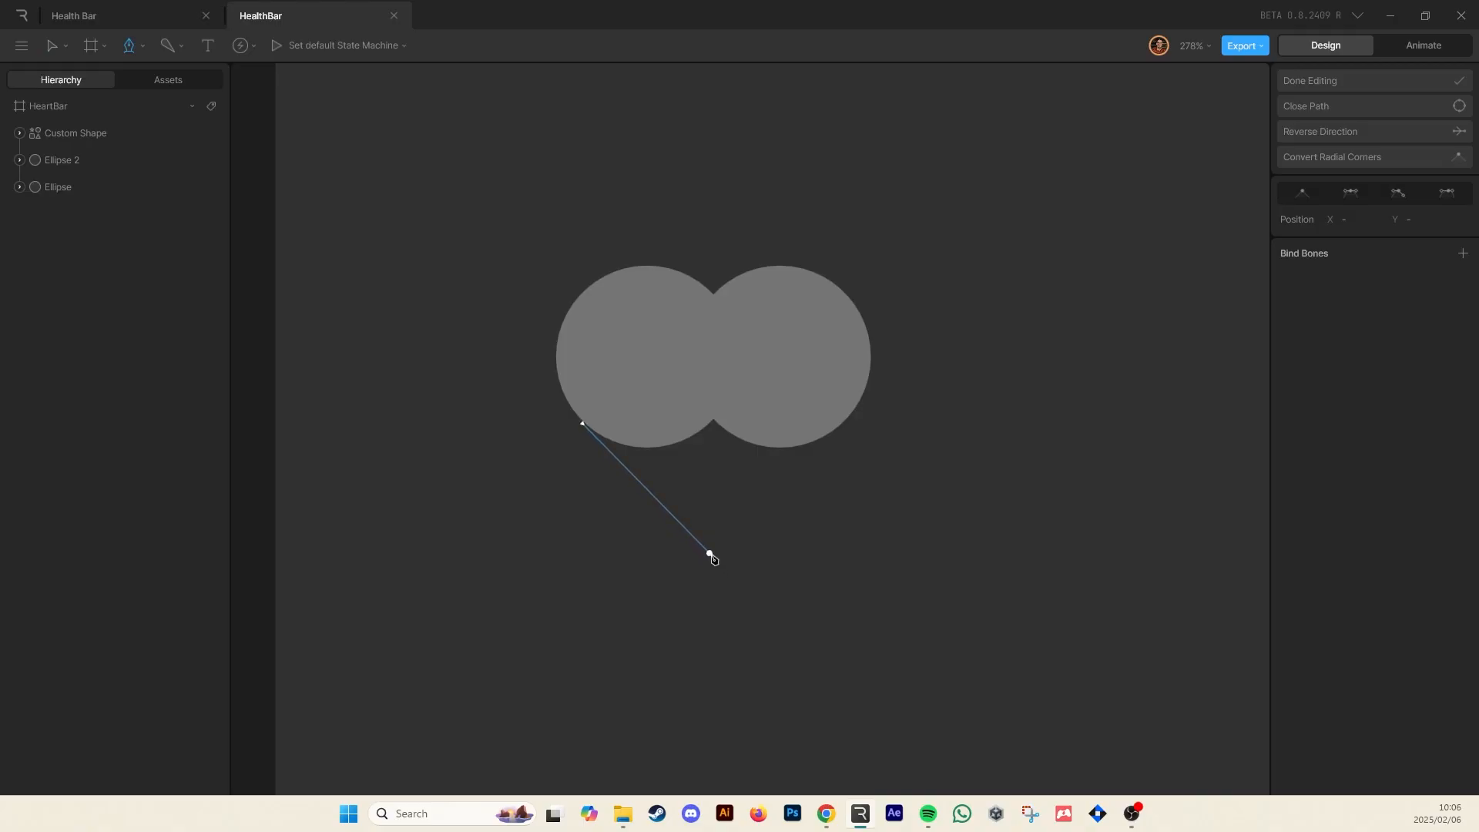
{"action": "left_click", "coordinate": [841, 424]}
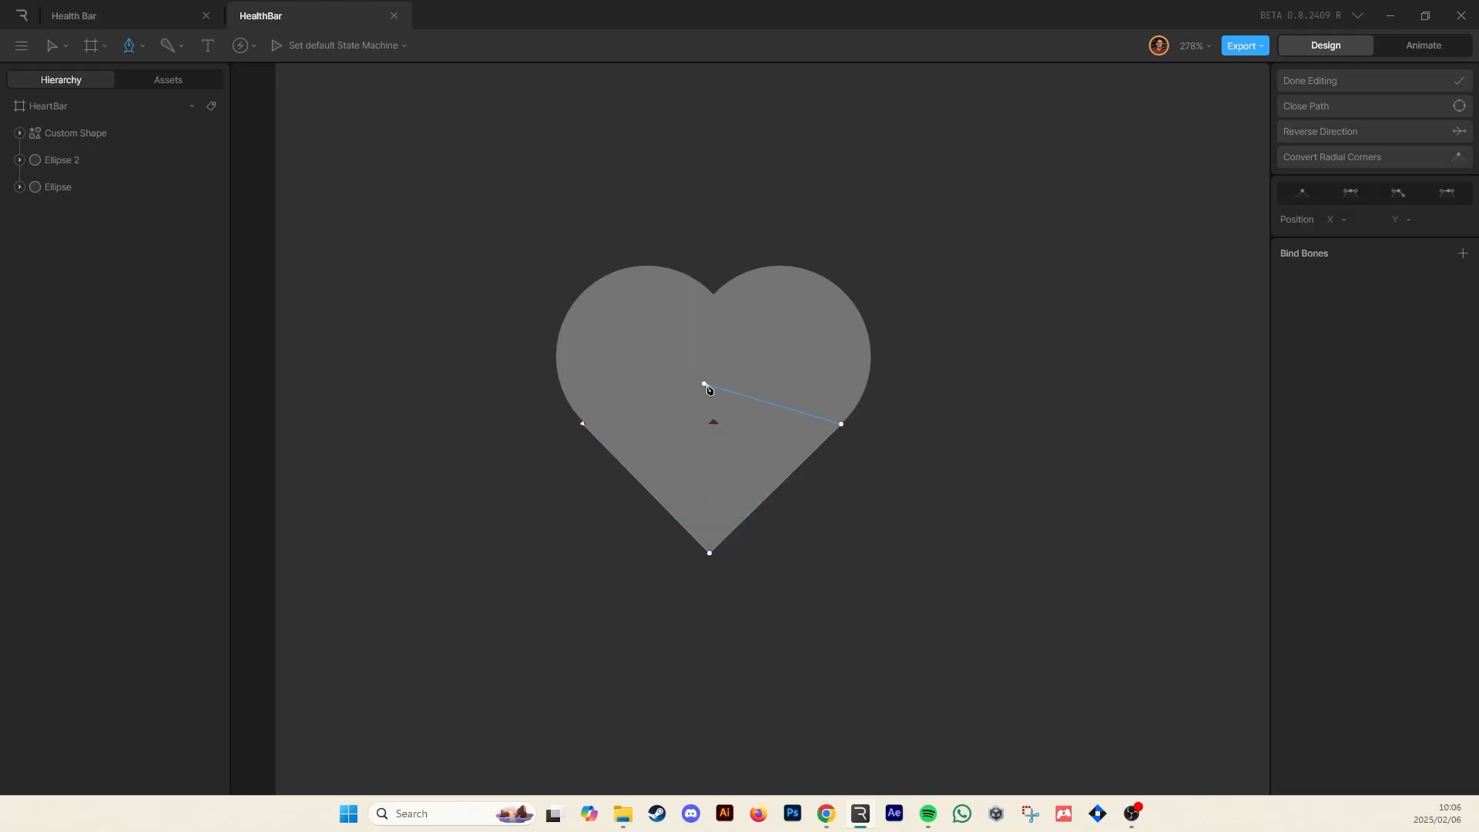
{"action": "left_click", "coordinate": [709, 385]}
{"action": "left_click", "coordinate": [584, 424]}
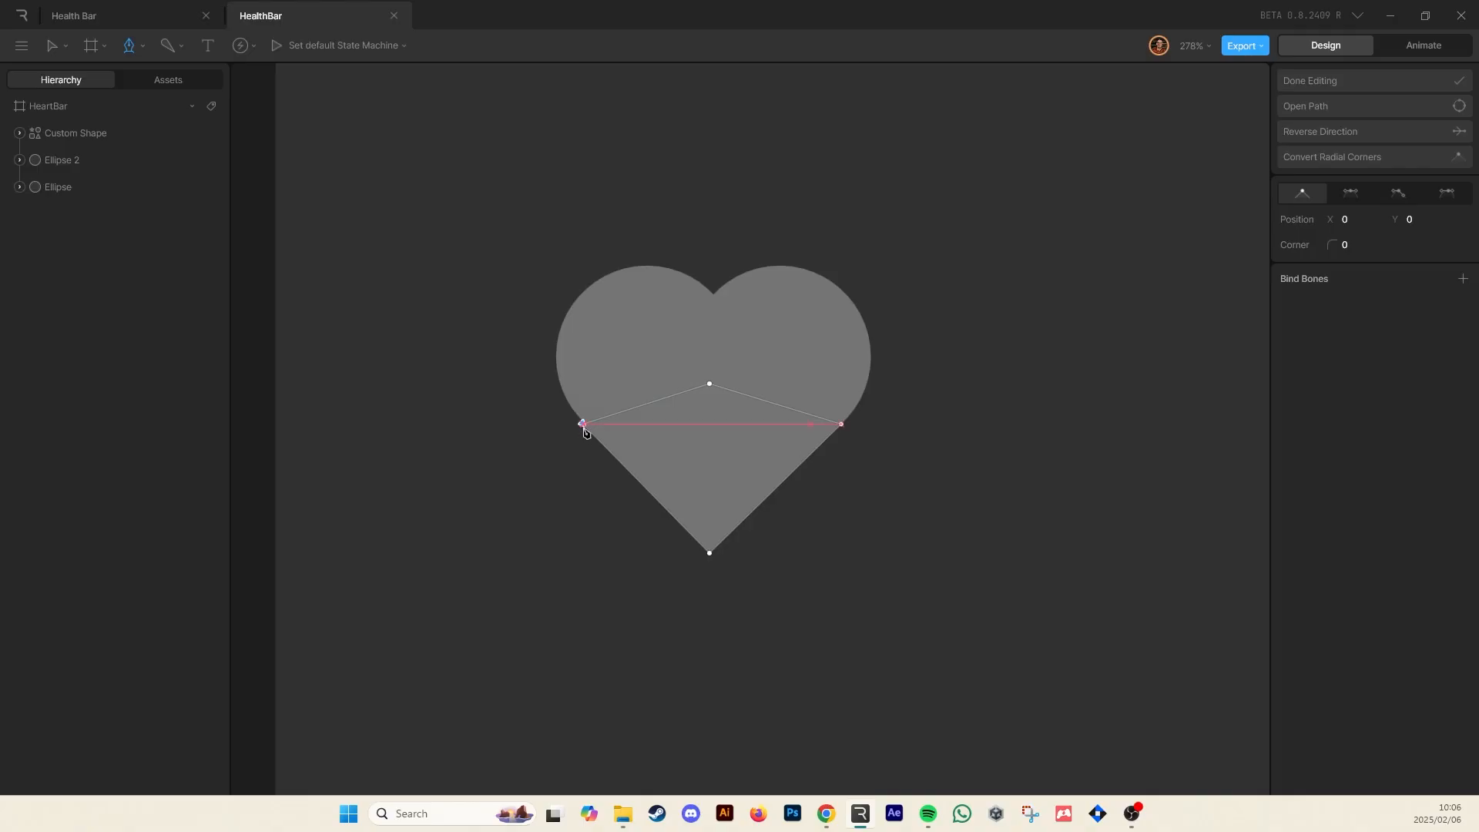
{"action": "scroll", "coordinate": [586, 433], "scroll_direction": "up", "scroll_amount": 3}
{"action": "key", "text": "v"}
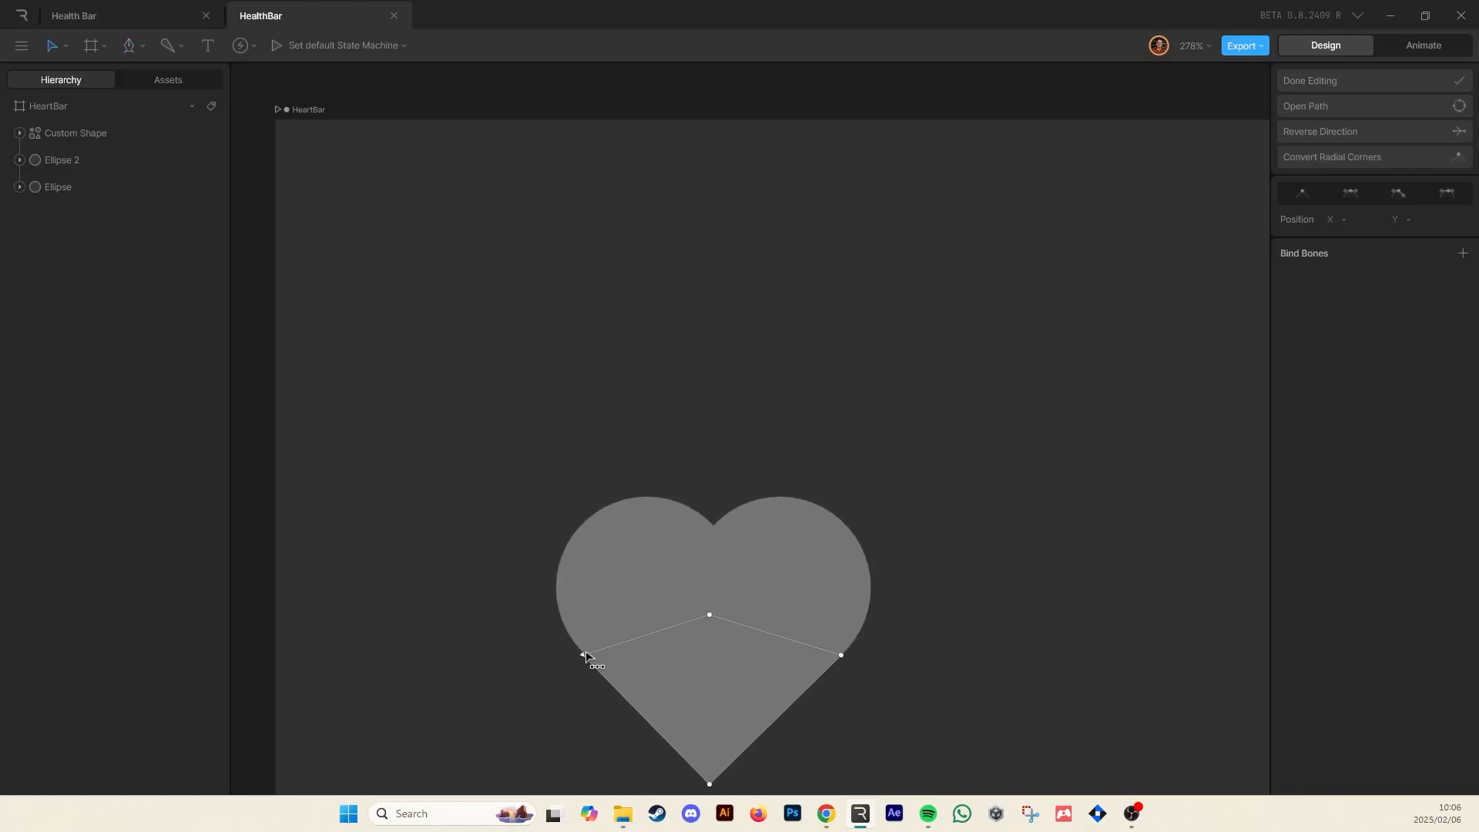
{"action": "scroll", "coordinate": [587, 656], "scroll_direction": "up", "scroll_amount": 10}
{"action": "left_click", "coordinate": [571, 552]}
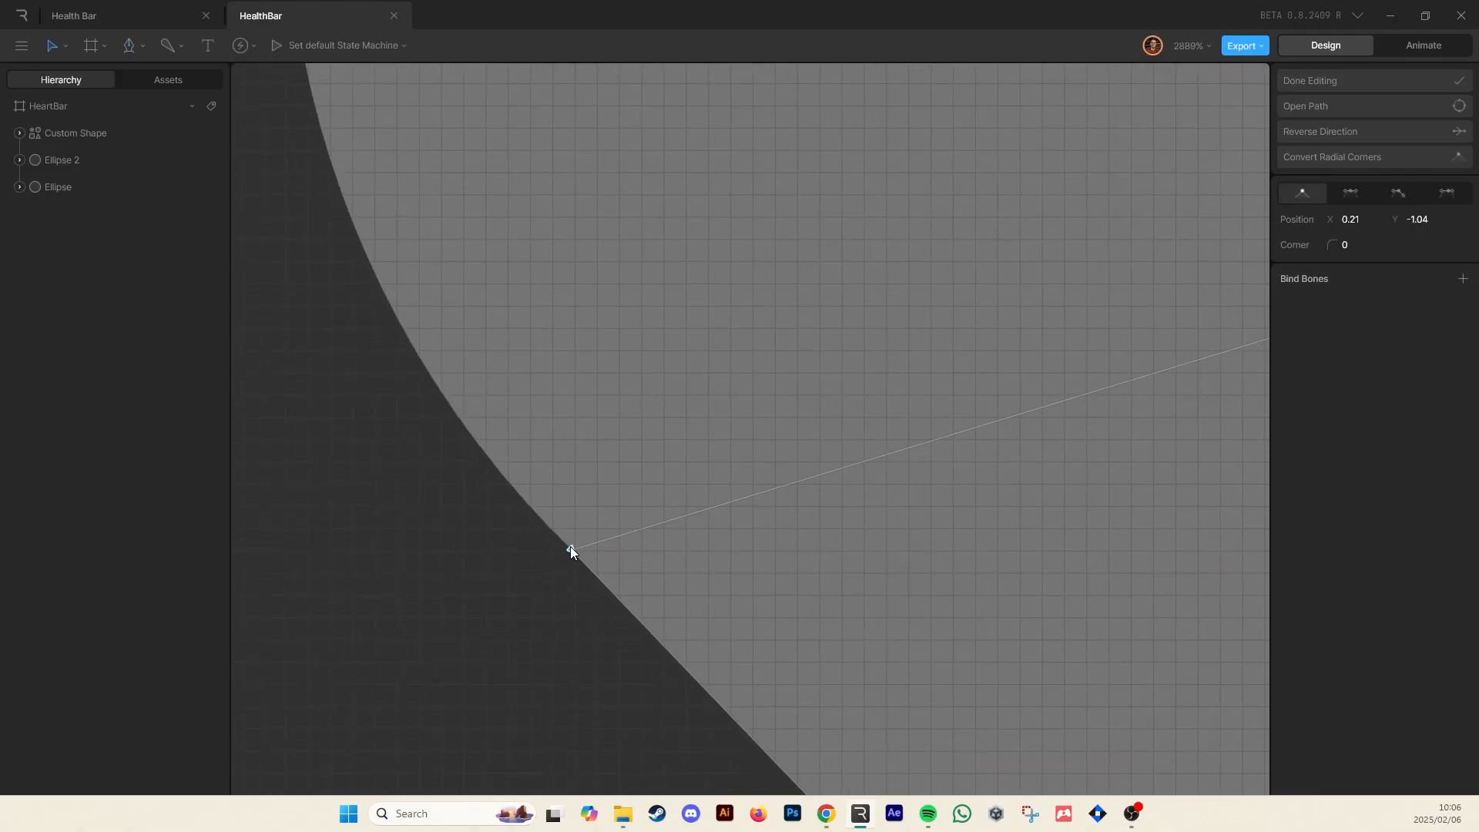
{"action": "key", "text": "Escape"}
{"action": "scroll", "coordinate": [647, 604], "scroll_direction": "down", "scroll_amount": 12}
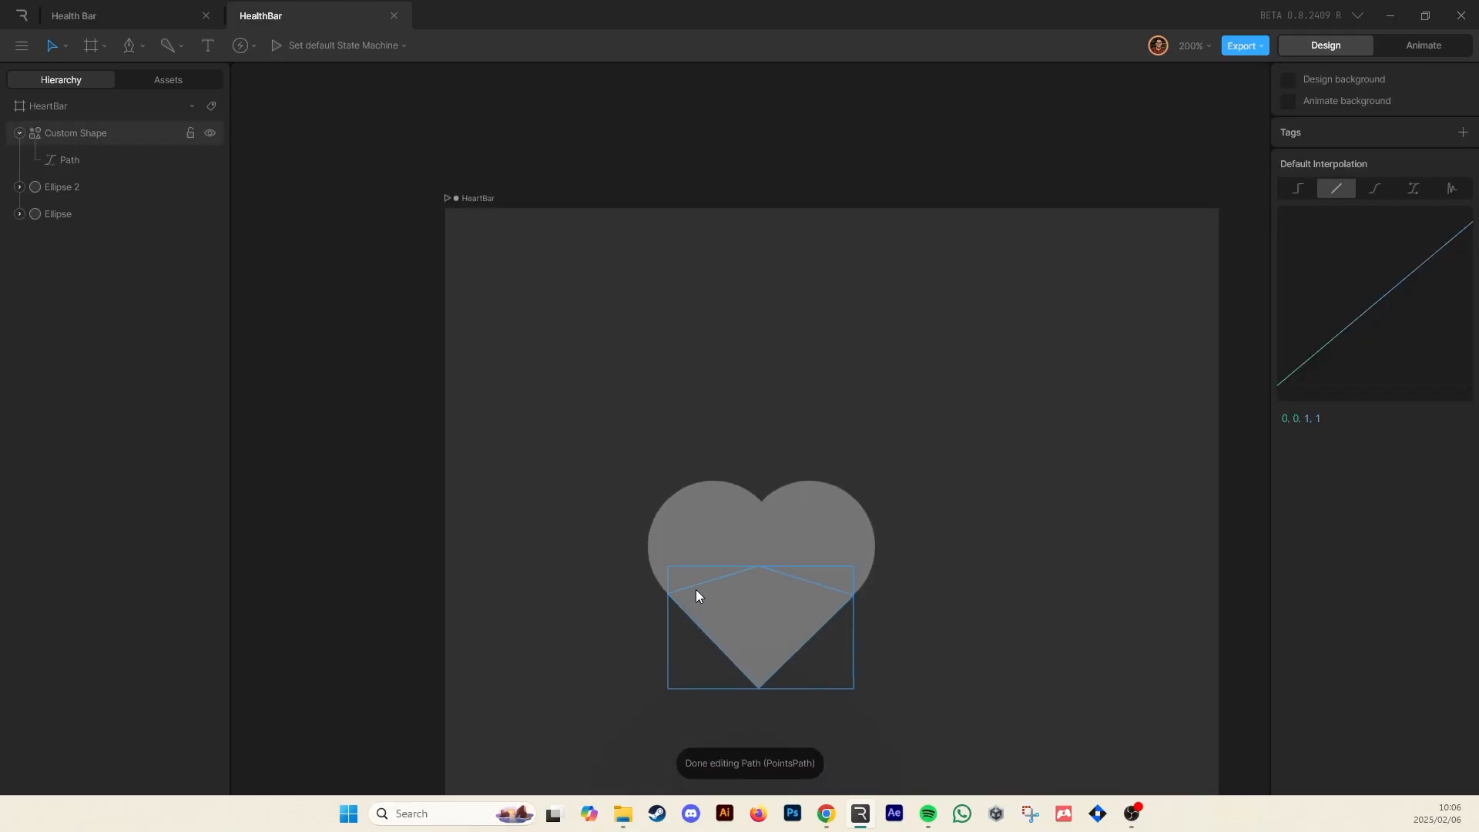
{"action": "left_click", "coordinate": [881, 613]}
{"action": "scroll", "coordinate": [880, 581], "scroll_direction": "down", "scroll_amount": 3}
{"action": "scroll", "coordinate": [845, 522], "scroll_direction": "up", "scroll_amount": 2}
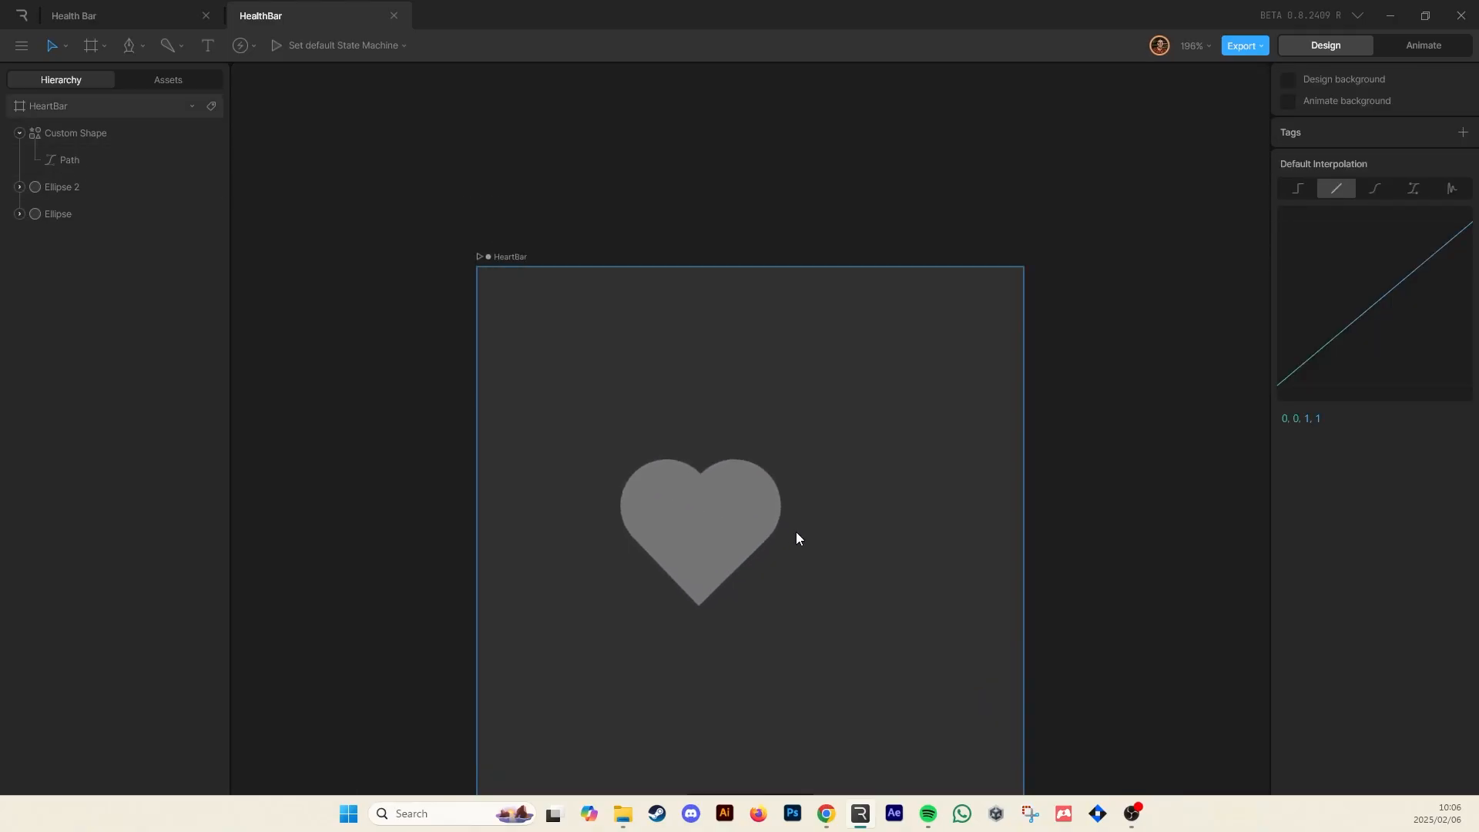
{"action": "scroll", "coordinate": [797, 531], "scroll_direction": "up", "scroll_amount": 3}
{"action": "left_click_drag", "start_coordinate": [468, 353], "coordinate": [895, 731]}
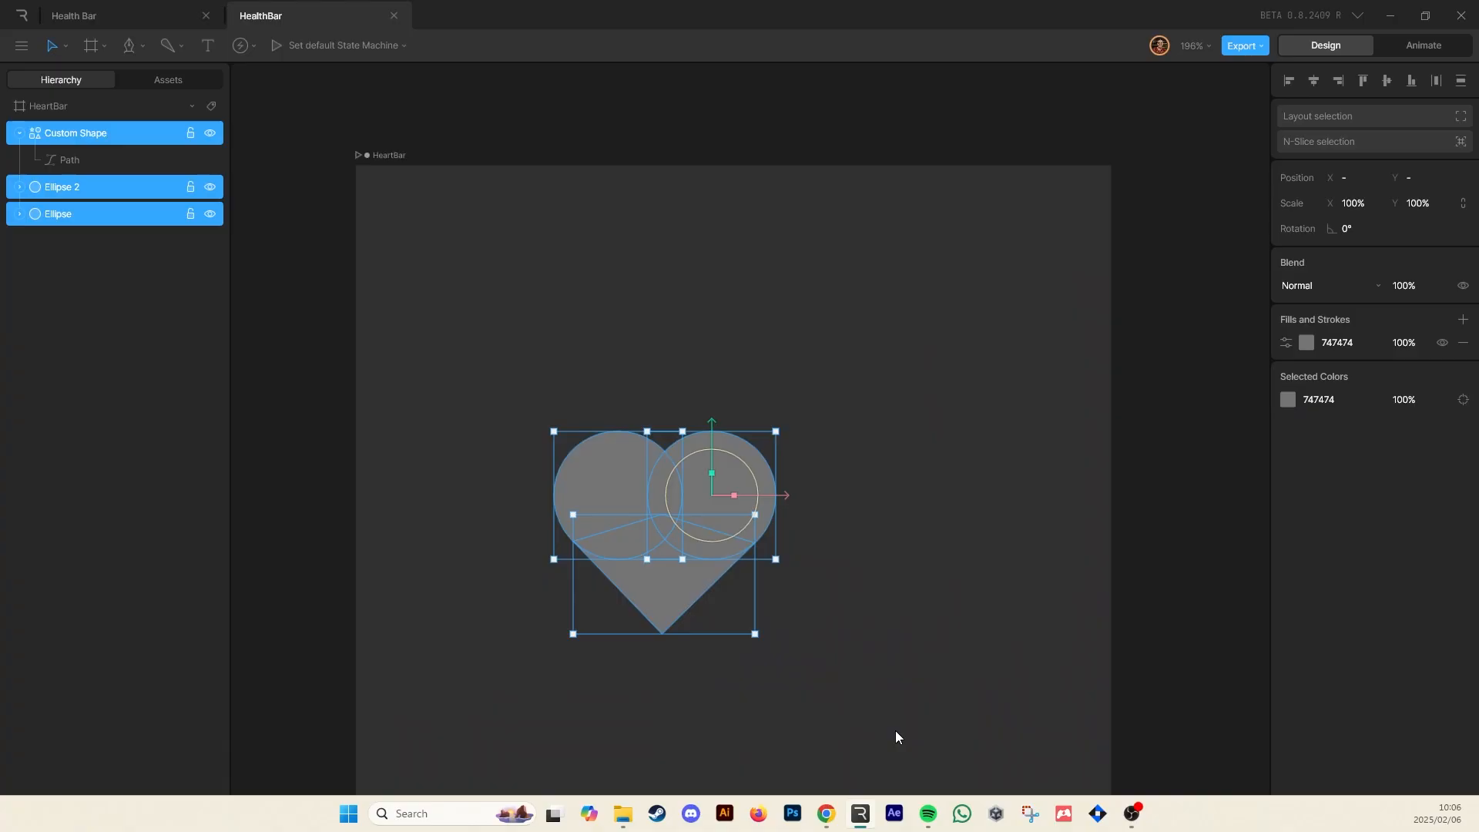
{"action": "left_click", "coordinate": [896, 731]}
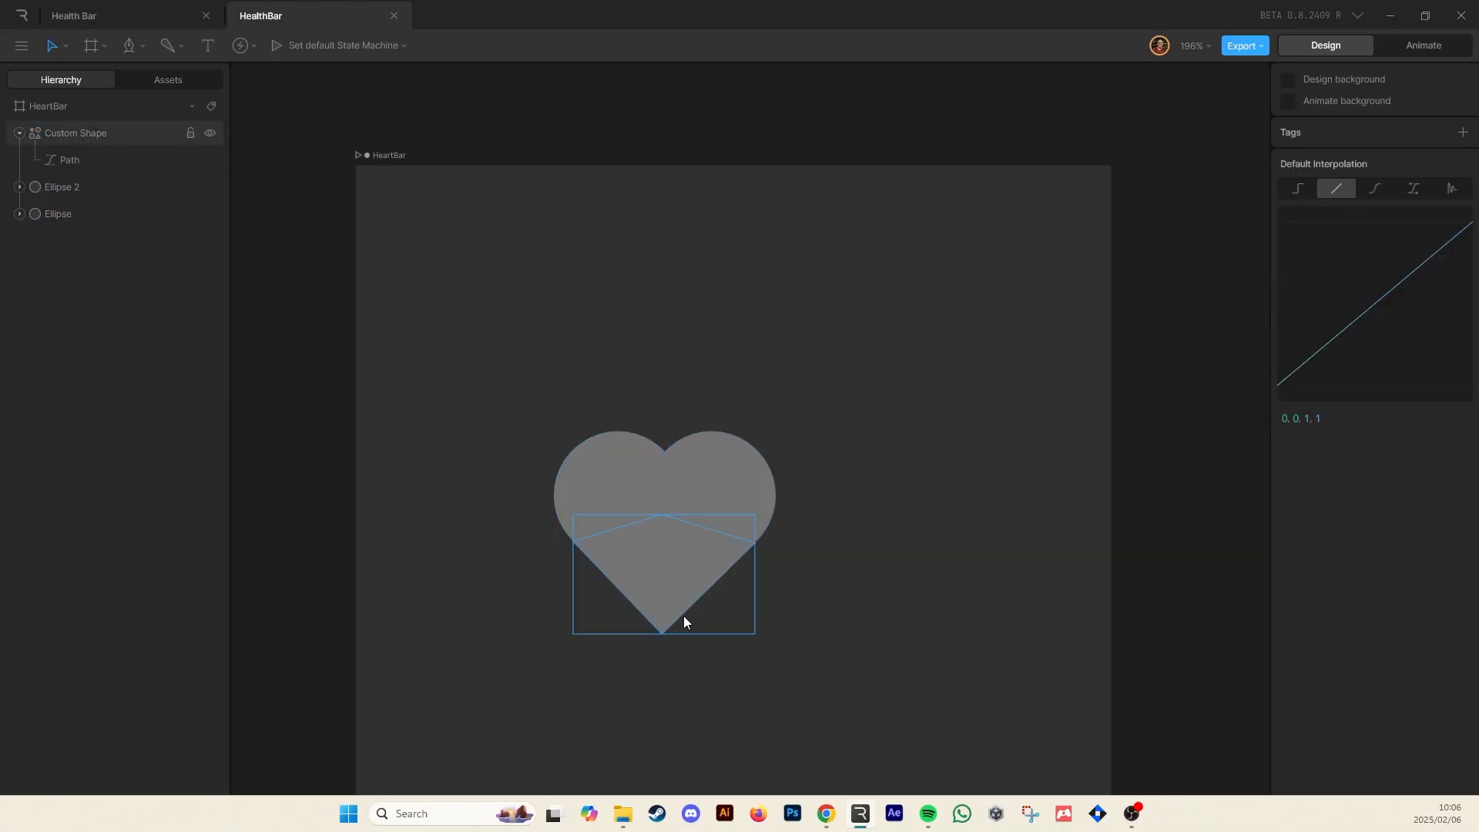
Edit the heart path's vertices and round its bottom point with a corner radius of 20
{"action": "left_click", "coordinate": [658, 566]}
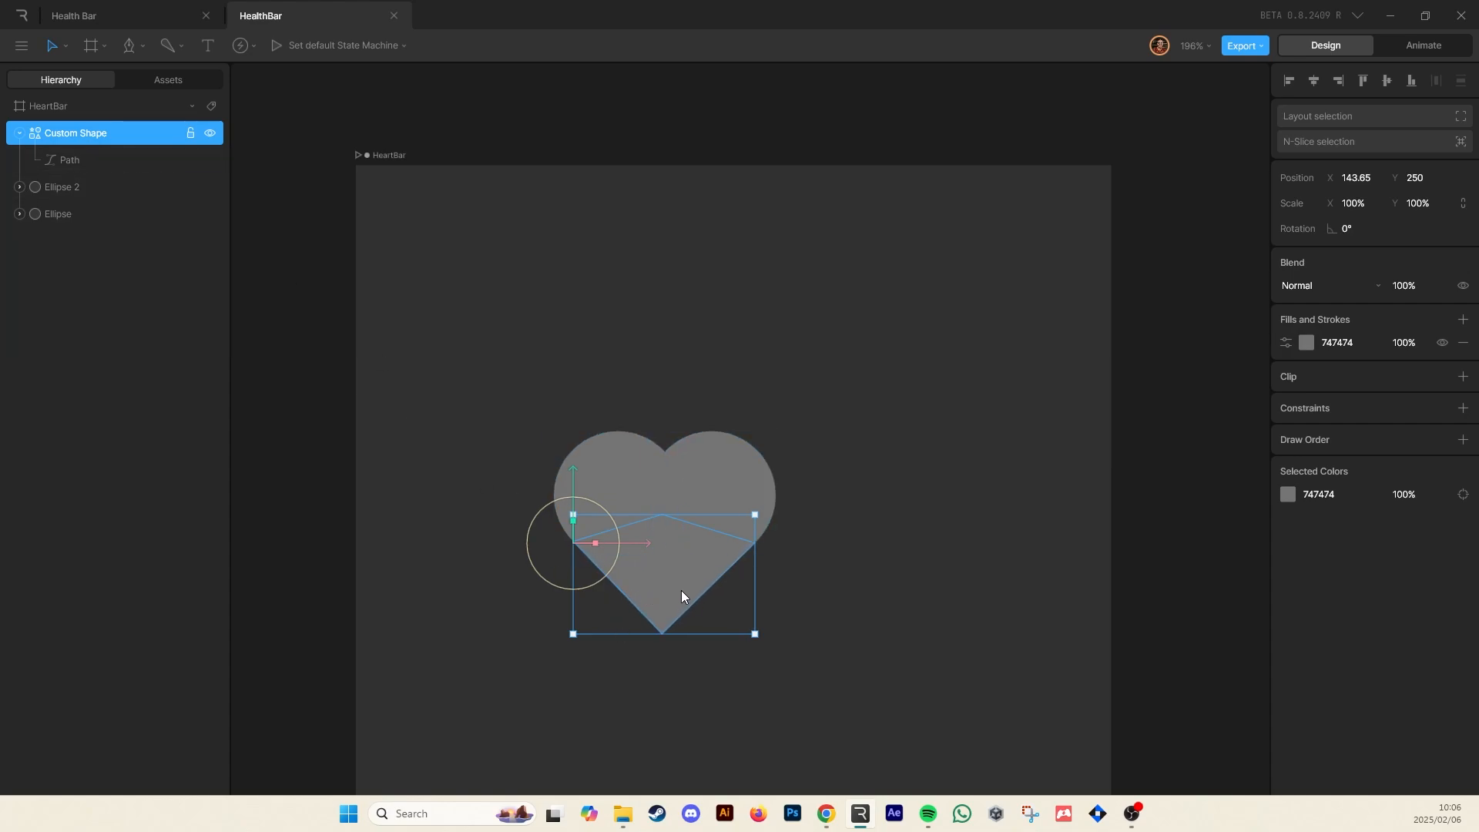
{"action": "left_click", "coordinate": [85, 160]}
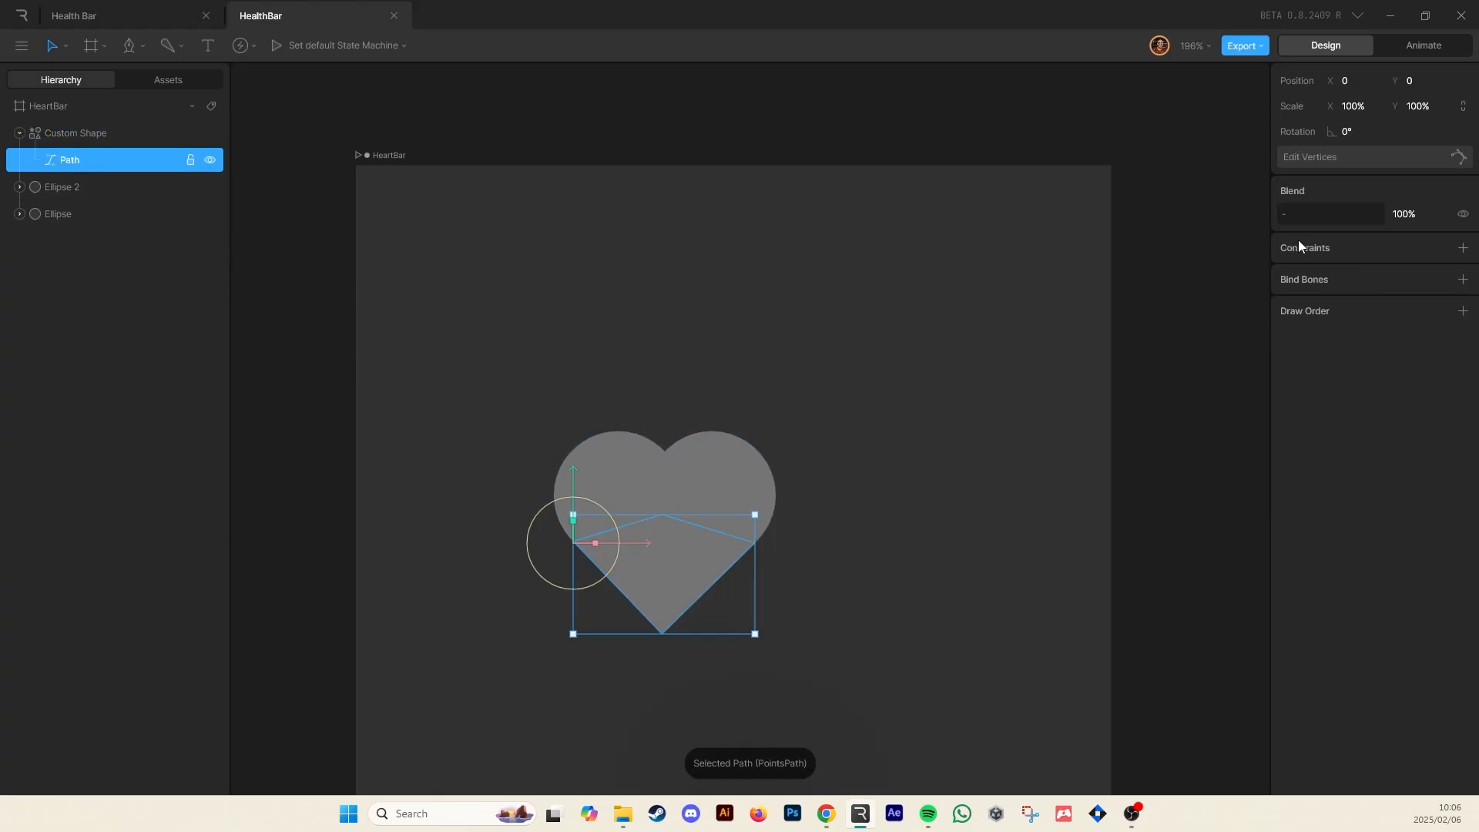
{"action": "left_click", "coordinate": [1335, 159]}
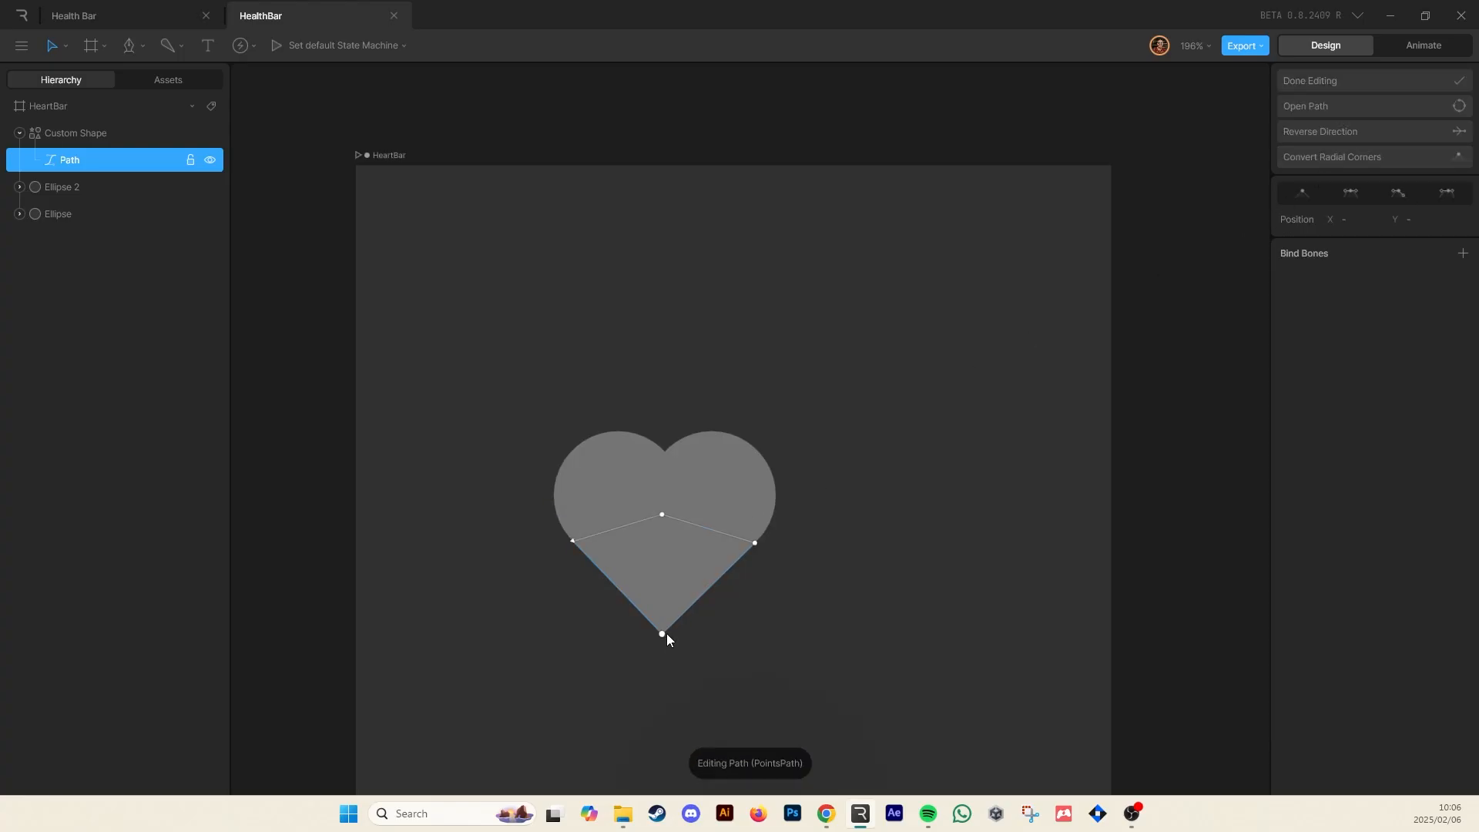
{"action": "left_click_drag", "start_coordinate": [708, 632], "coordinate": [625, 672]}
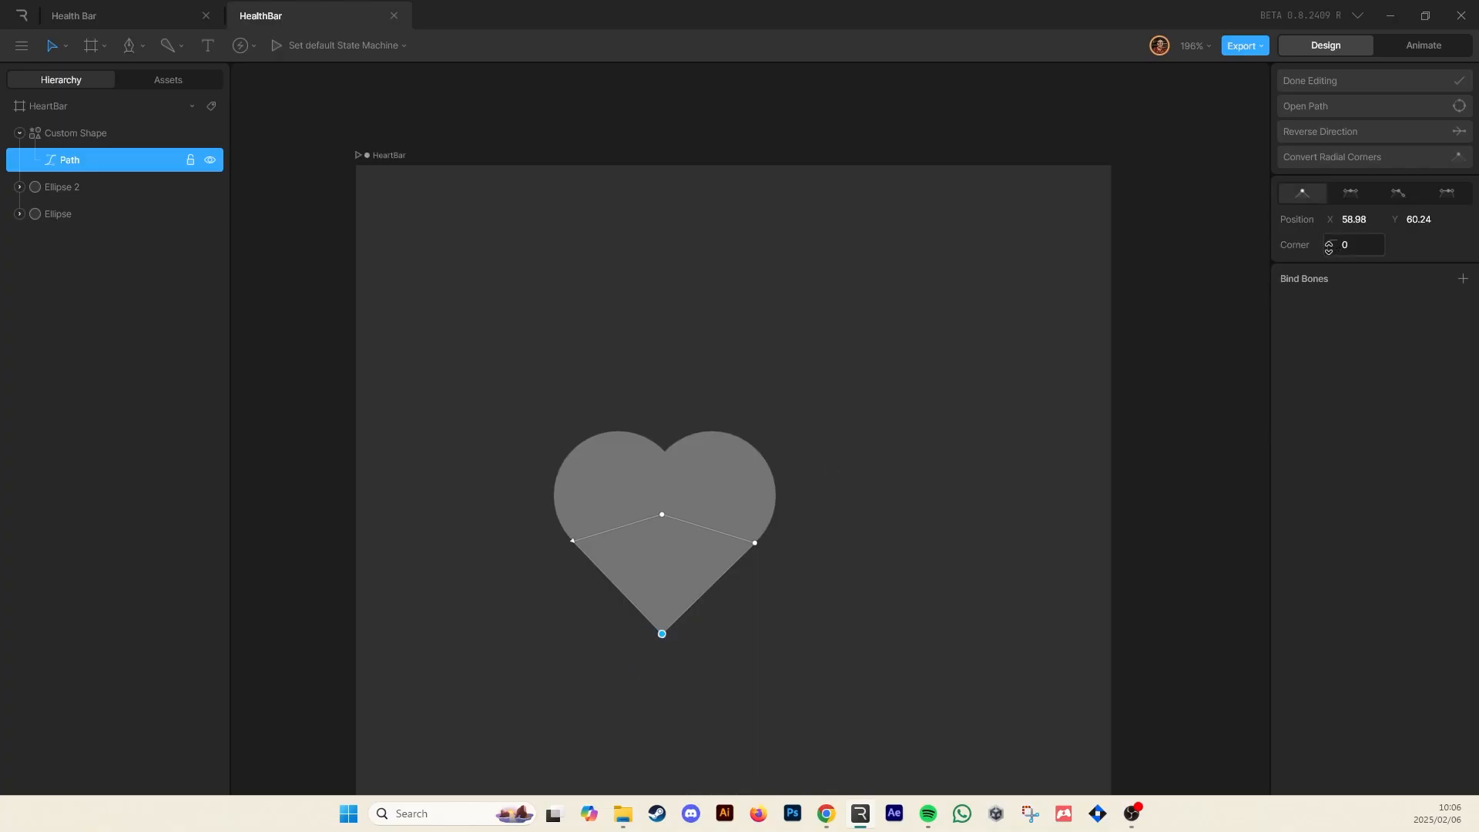
{"action": "left_click", "coordinate": [1379, 252]}
{"action": "type", "text": "20"}
{"action": "key", "text": "Return"}
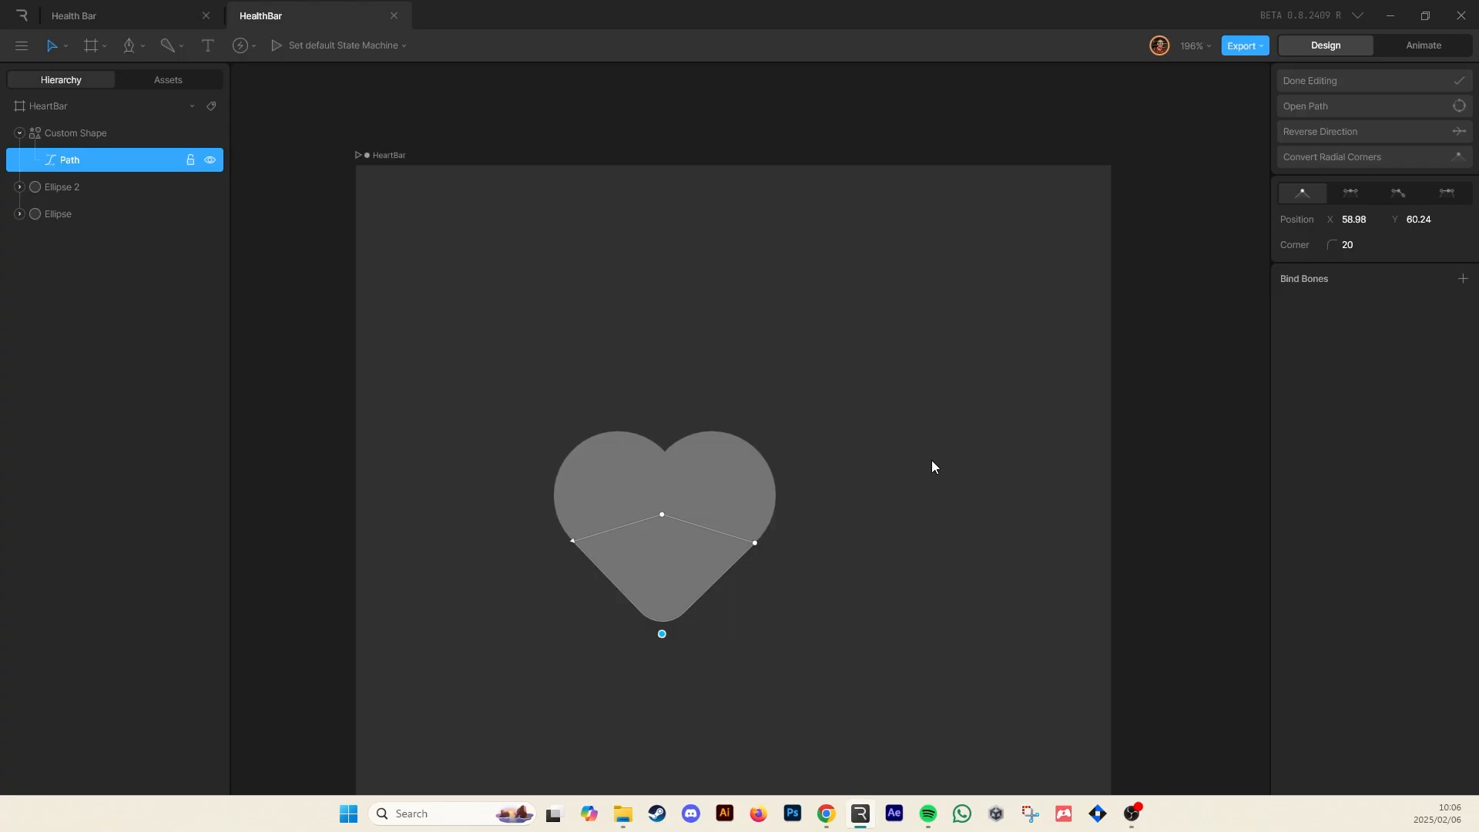
{"action": "left_click", "coordinate": [1361, 77]}
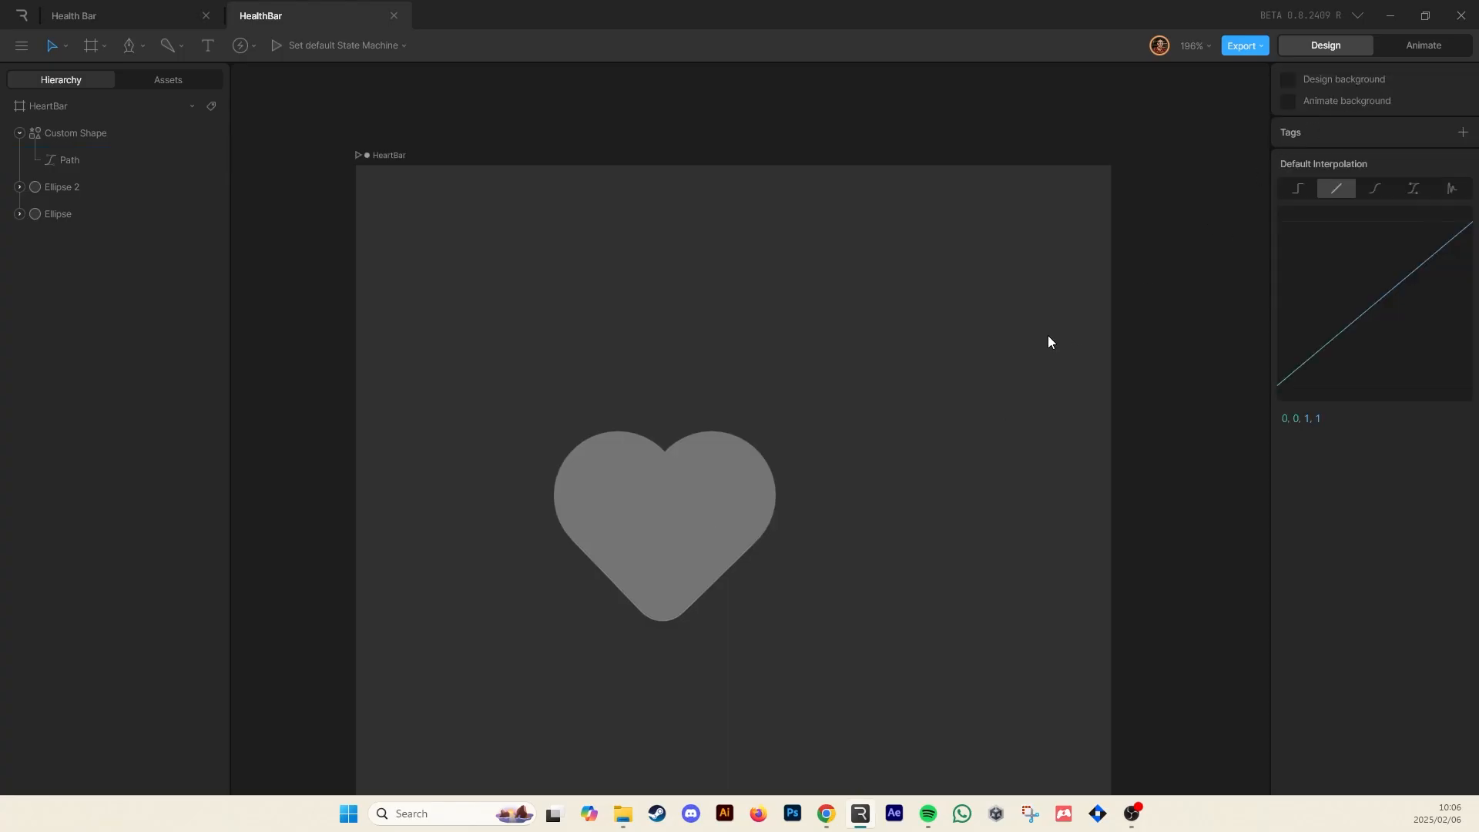
Select the custom shape and both ellipses and group them
{"action": "left_click_drag", "start_coordinate": [539, 305], "coordinate": [839, 650]}
{"action": "left_click", "coordinate": [857, 521]}
{"action": "left_click_drag", "start_coordinate": [481, 333], "coordinate": [906, 685]}
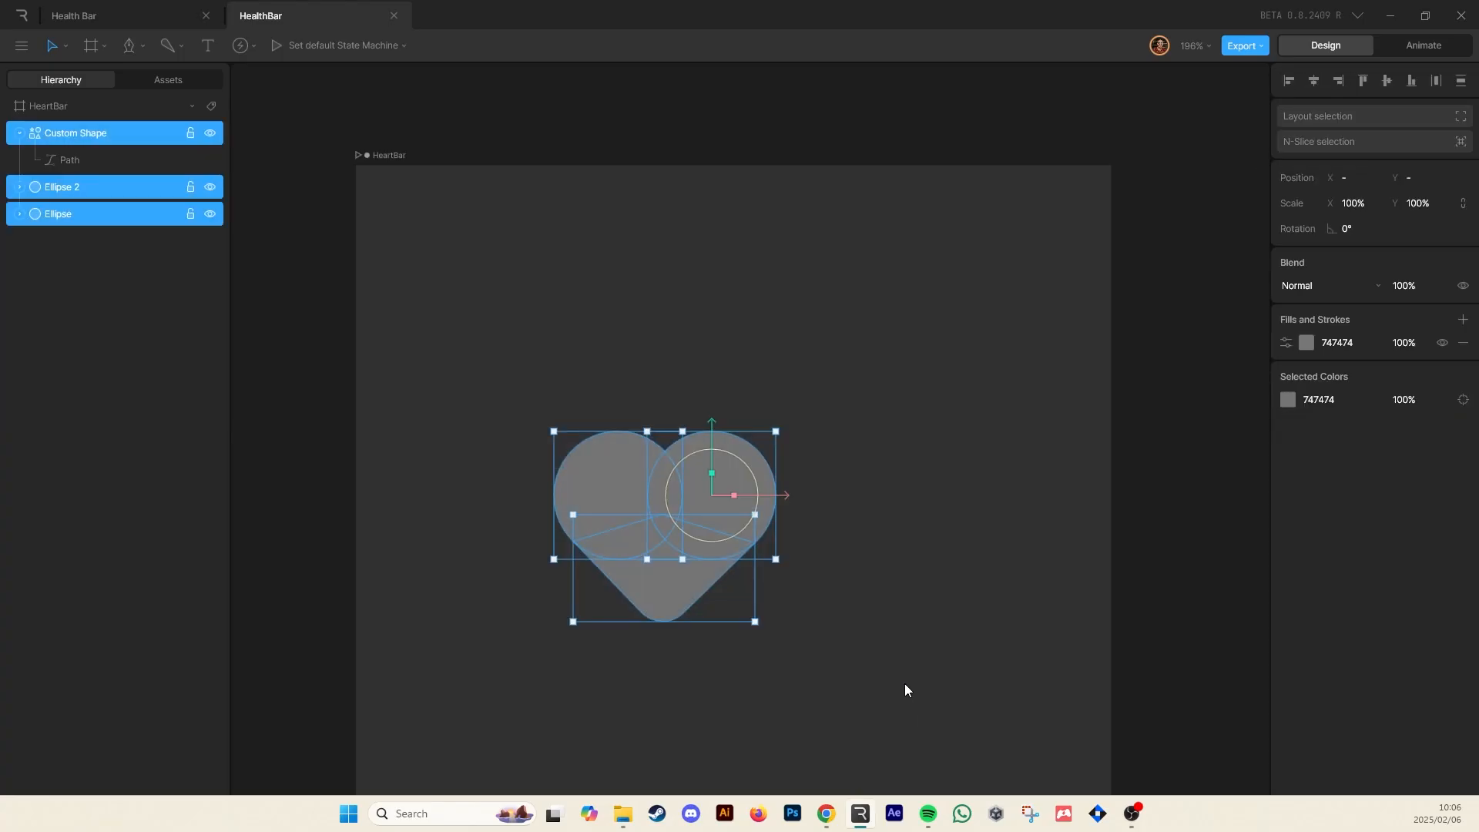
{"action": "left_click", "coordinate": [19, 132]}
{"action": "left_click", "coordinate": [704, 298]}
{"action": "left_click_drag", "start_coordinate": [450, 305], "coordinate": [951, 734]}
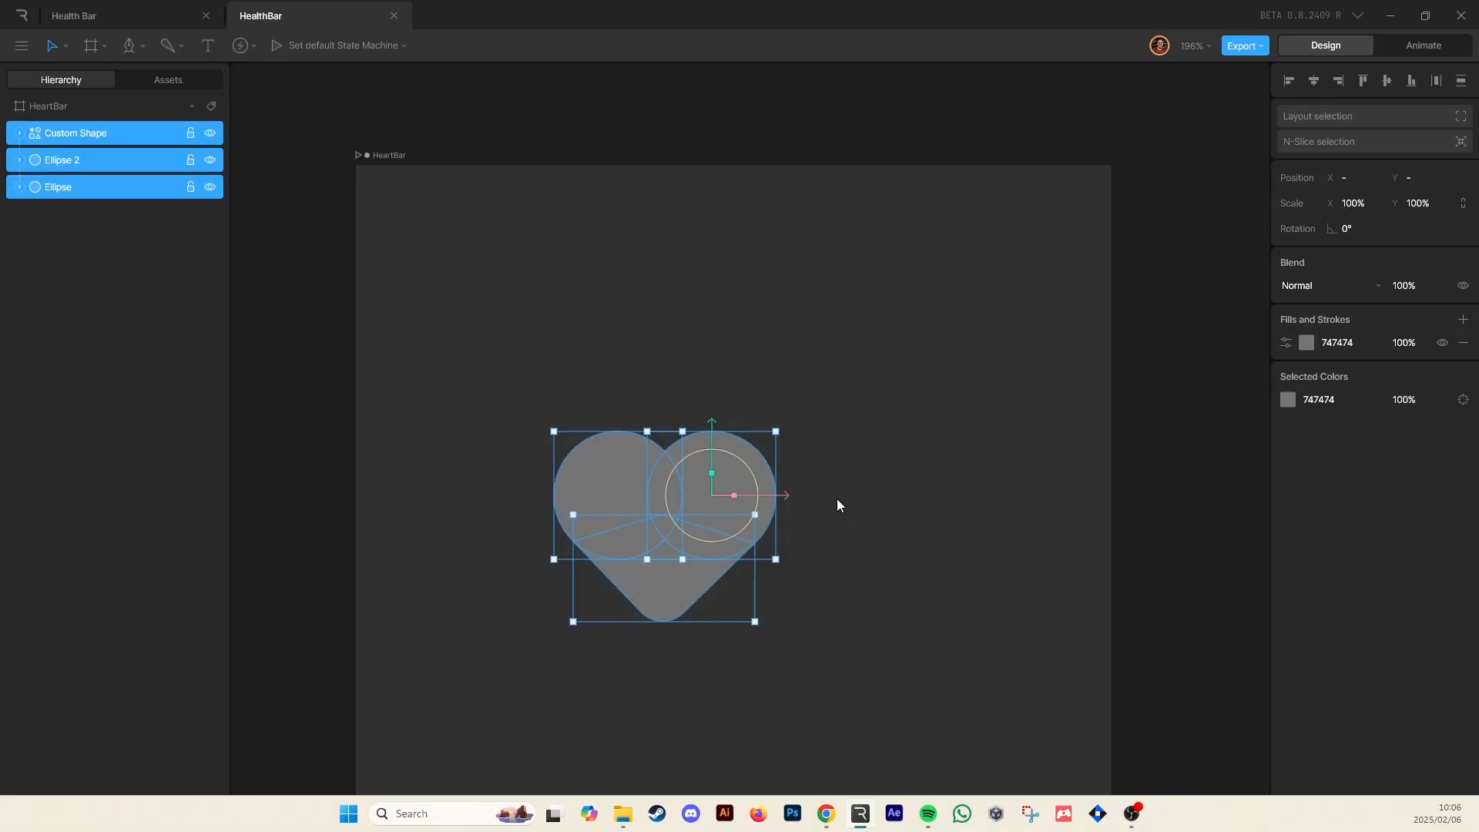
{"action": "key", "text": "ctrl+g"}
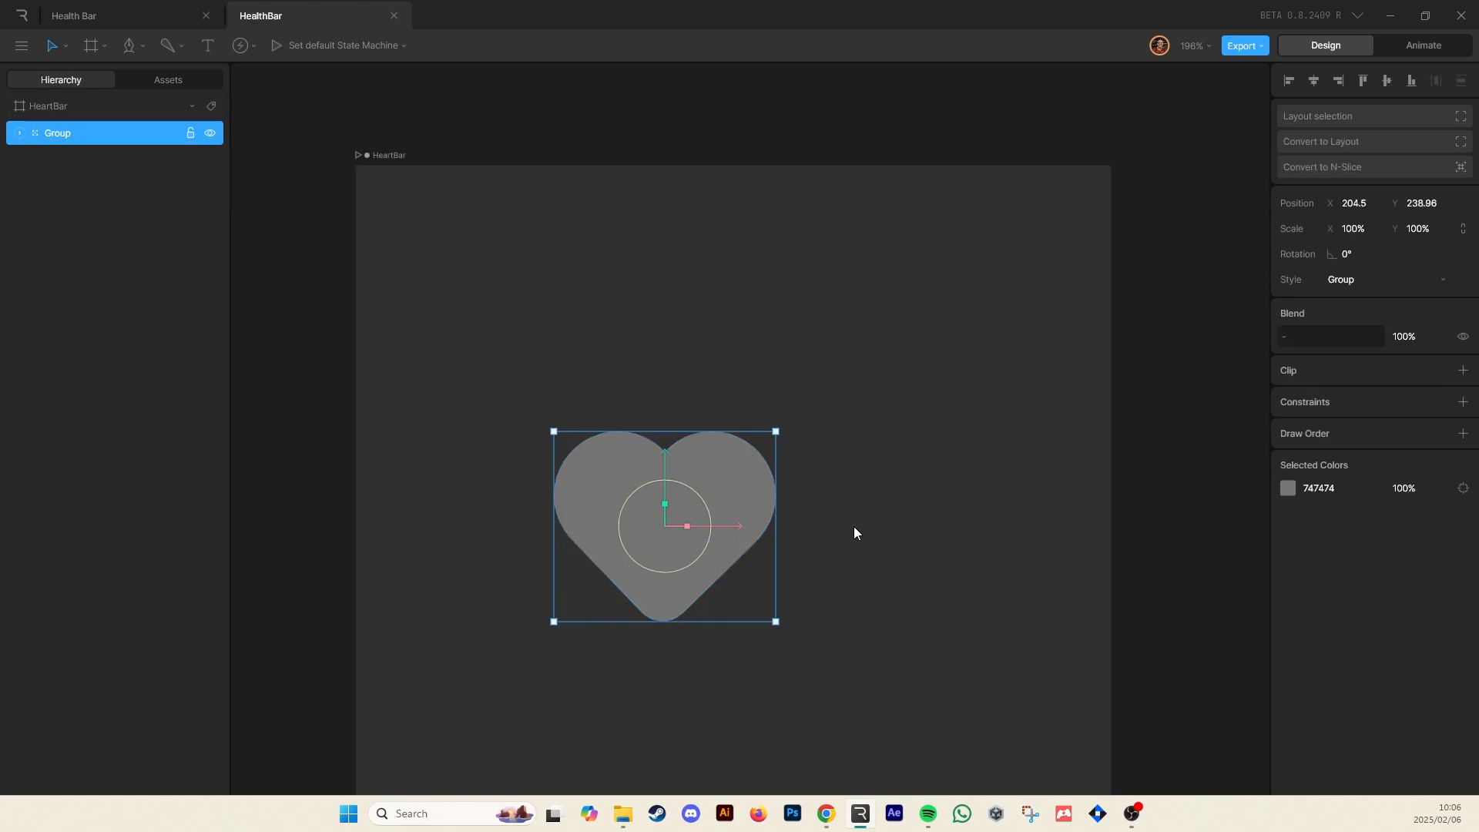
Try moving the heart group, then undo the move
{"action": "left_click", "coordinate": [572, 389]}
{"action": "left_click_drag", "start_coordinate": [635, 524], "coordinate": [677, 513]}
{"action": "key", "text": "ctrl+z"}
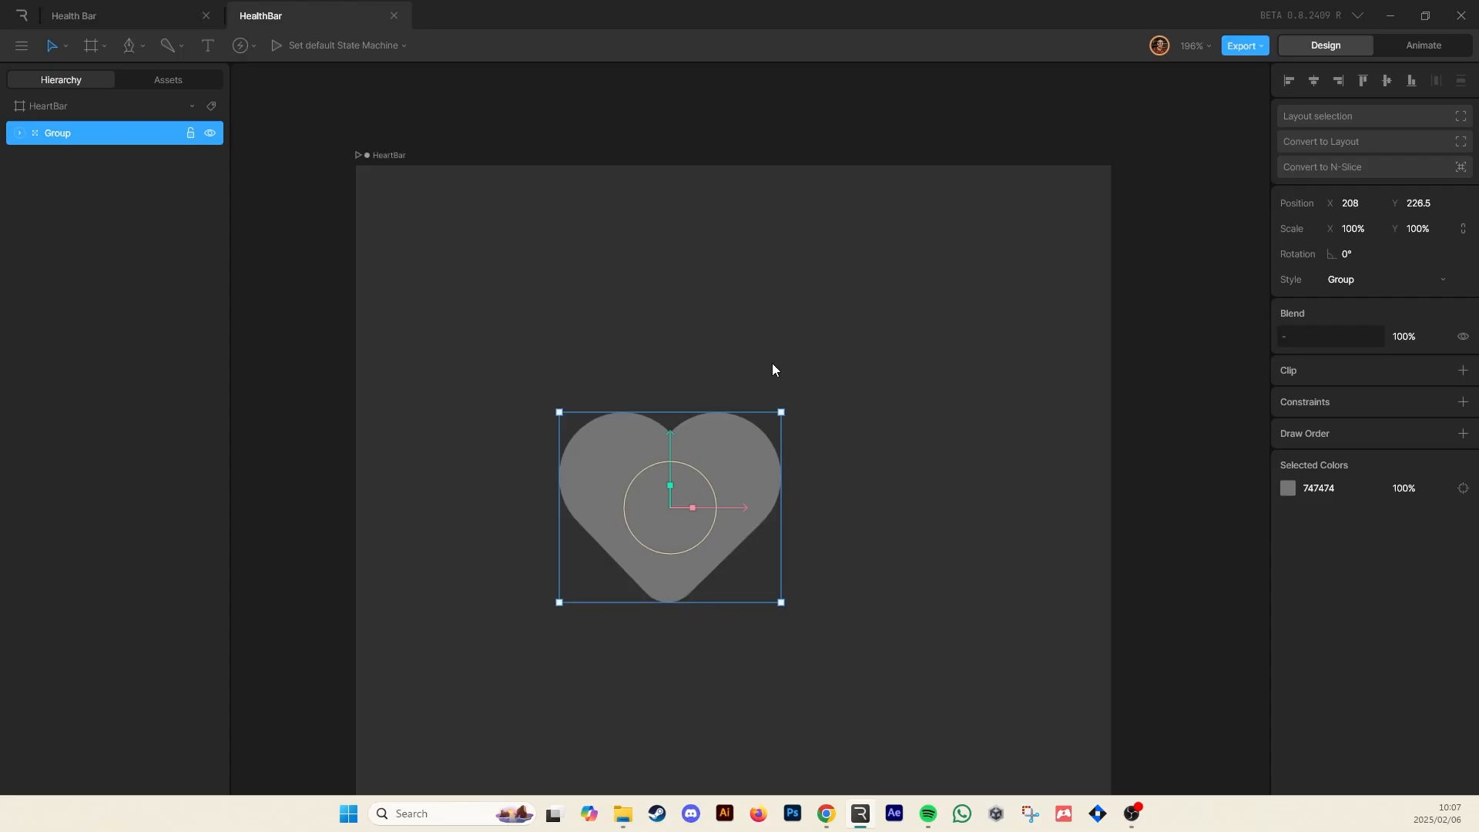
Rename the group Heart
{"action": "left_click", "coordinate": [772, 364]}
{"action": "double_click", "coordinate": [63, 132]}
{"action": "type", "text": "Herat"}
{"action": "key", "text": "Return"}
Set the heart's colour to red C52F2F
{"action": "left_click", "coordinate": [1289, 487]}
{"action": "left_click_drag", "start_coordinate": [1171, 530], "coordinate": [1228, 538]}
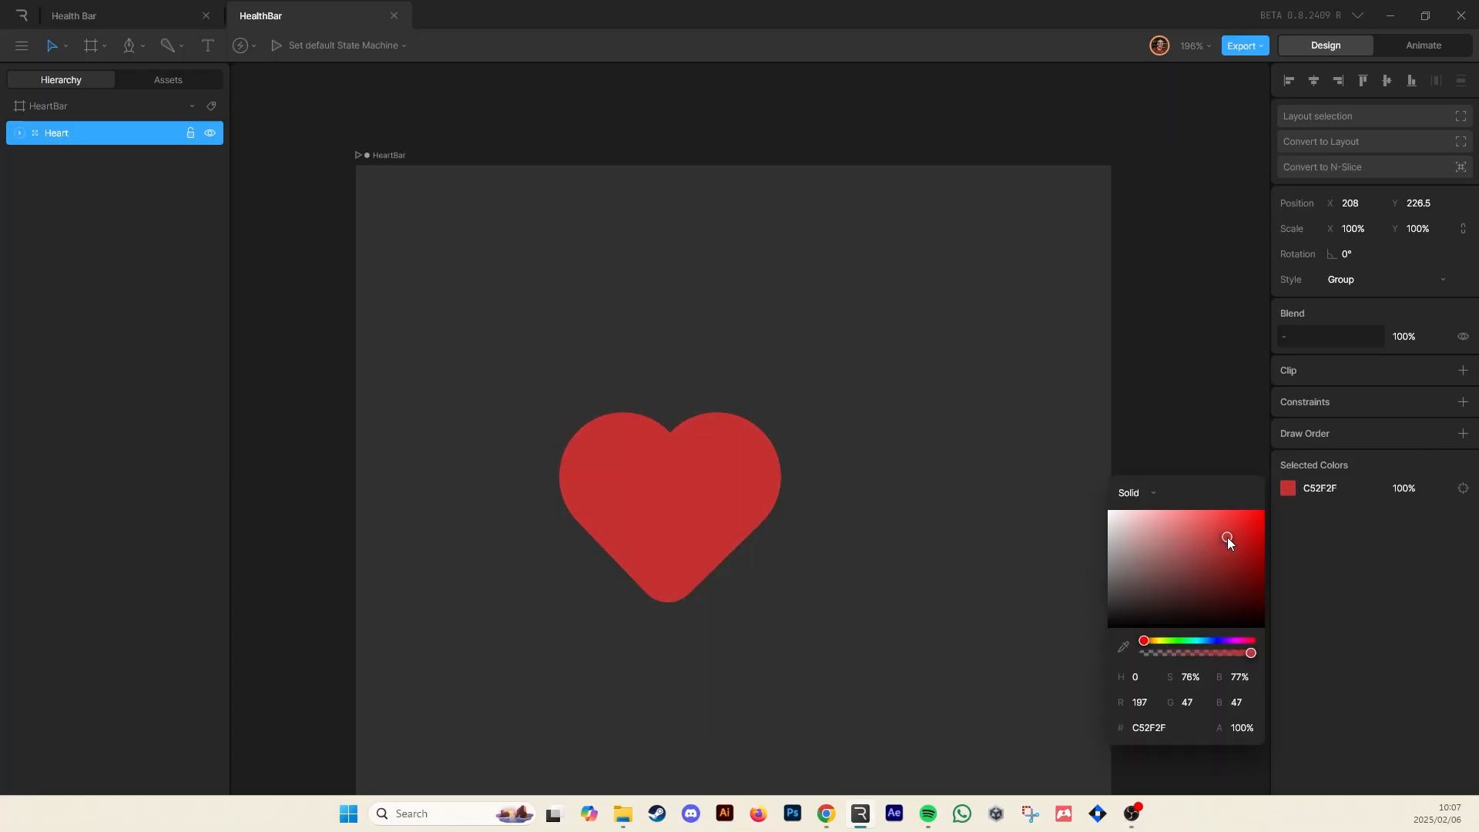
{"action": "left_click", "coordinate": [1079, 353]}
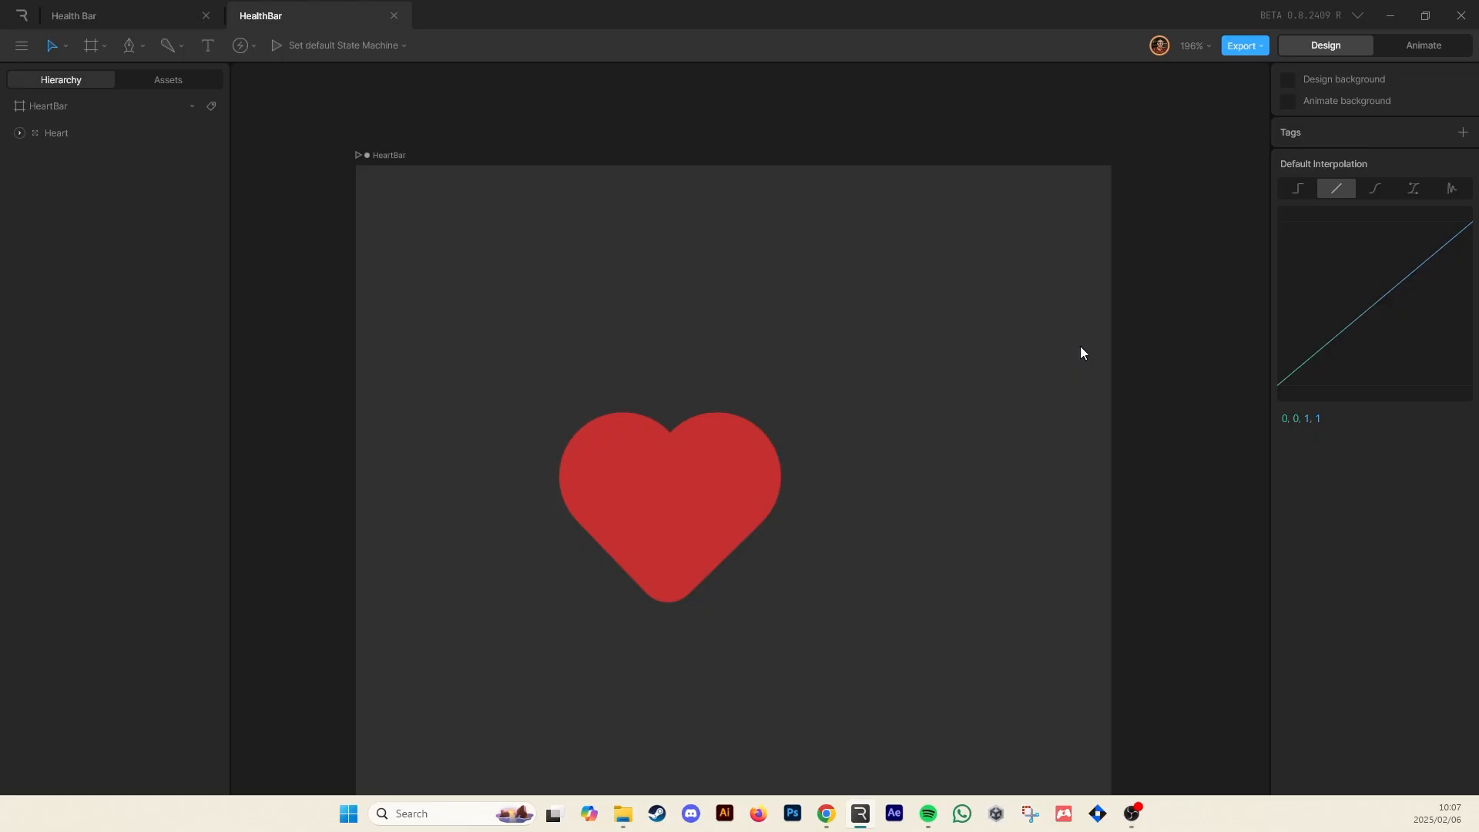
Move the heart group toward the lower left and scale it down to about 72%
{"action": "left_click_drag", "start_coordinate": [678, 482], "coordinate": [580, 491]}
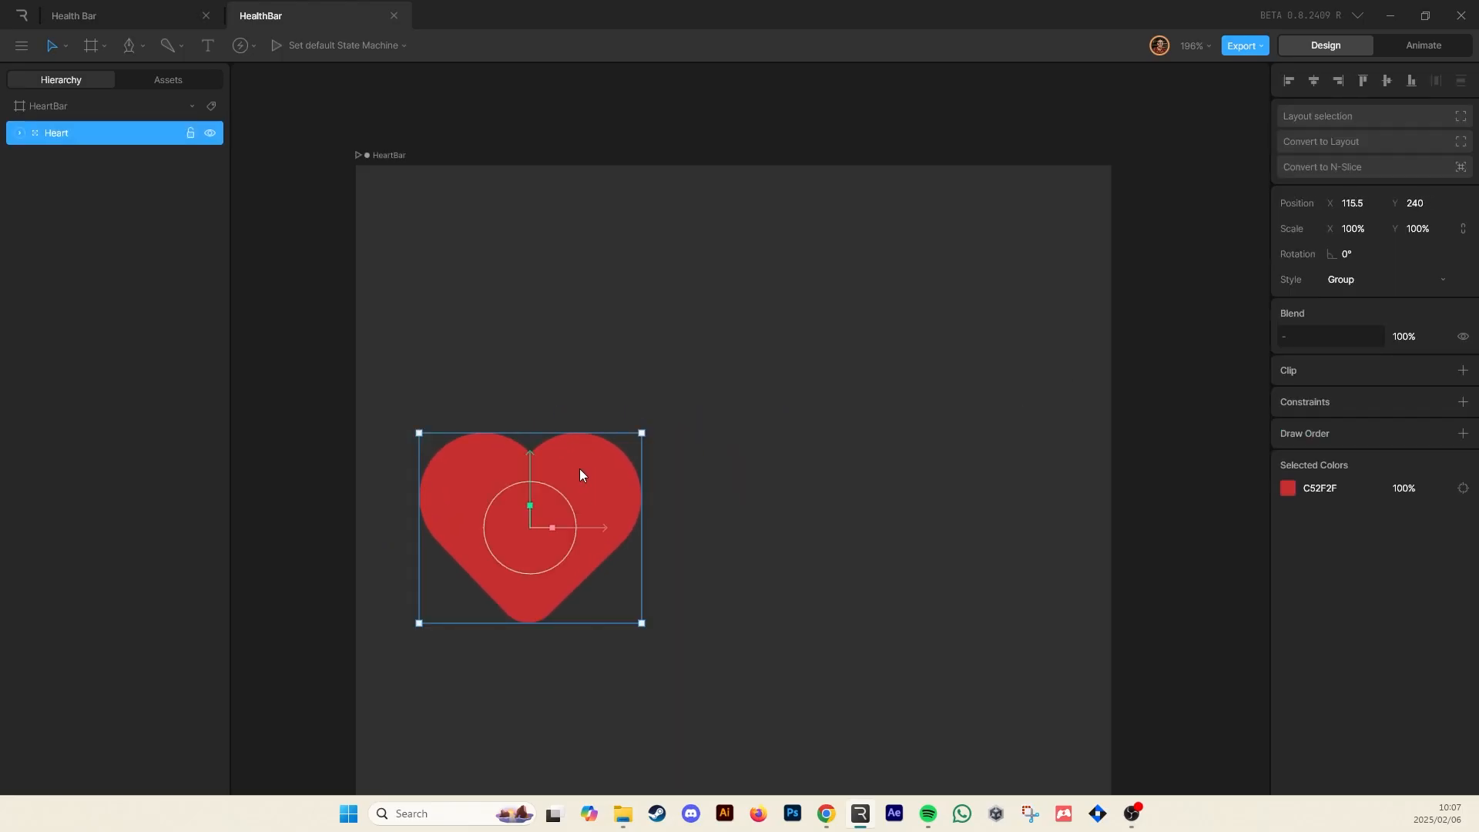
{"action": "left_click_drag", "start_coordinate": [642, 434], "coordinate": [572, 482]}
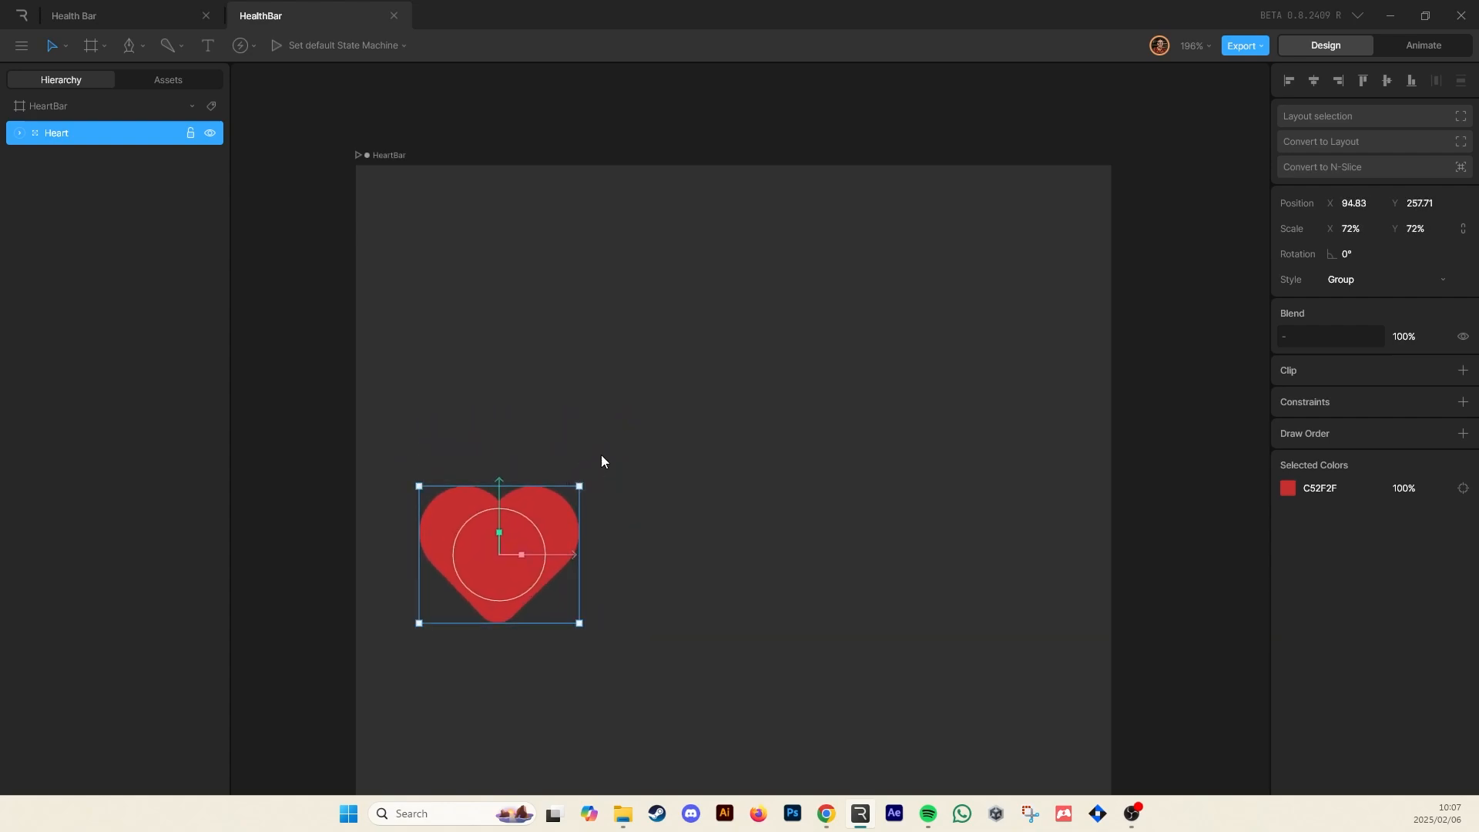
{"action": "left_click", "coordinate": [644, 497]}
{"action": "left_click_drag", "start_coordinate": [504, 571], "coordinate": [529, 557]}
{"action": "left_click", "coordinate": [648, 377]}
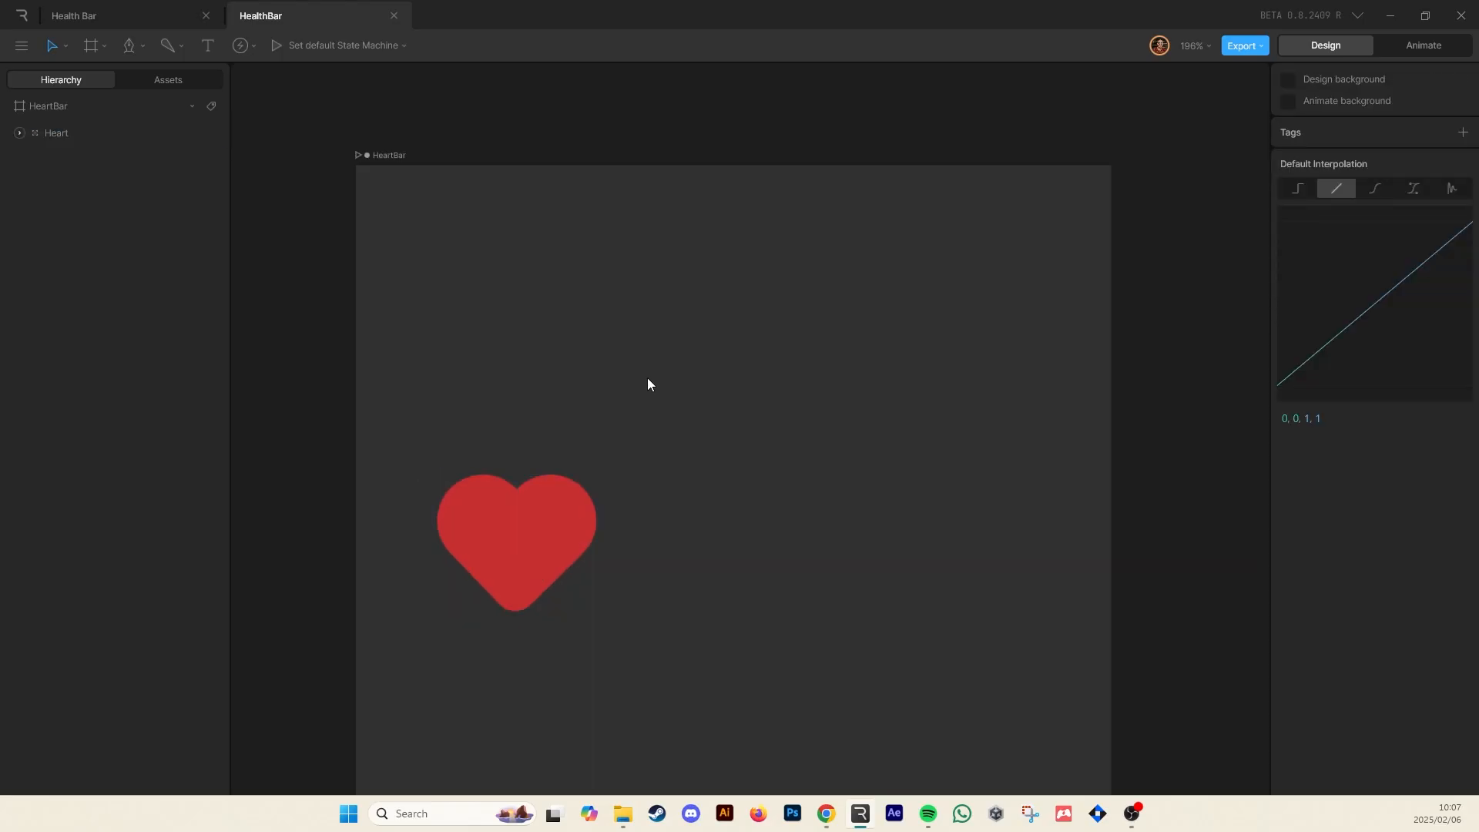
Draw a rectangle about 349 by 48 px extending right from the heart
{"action": "left_click", "coordinate": [135, 45]}
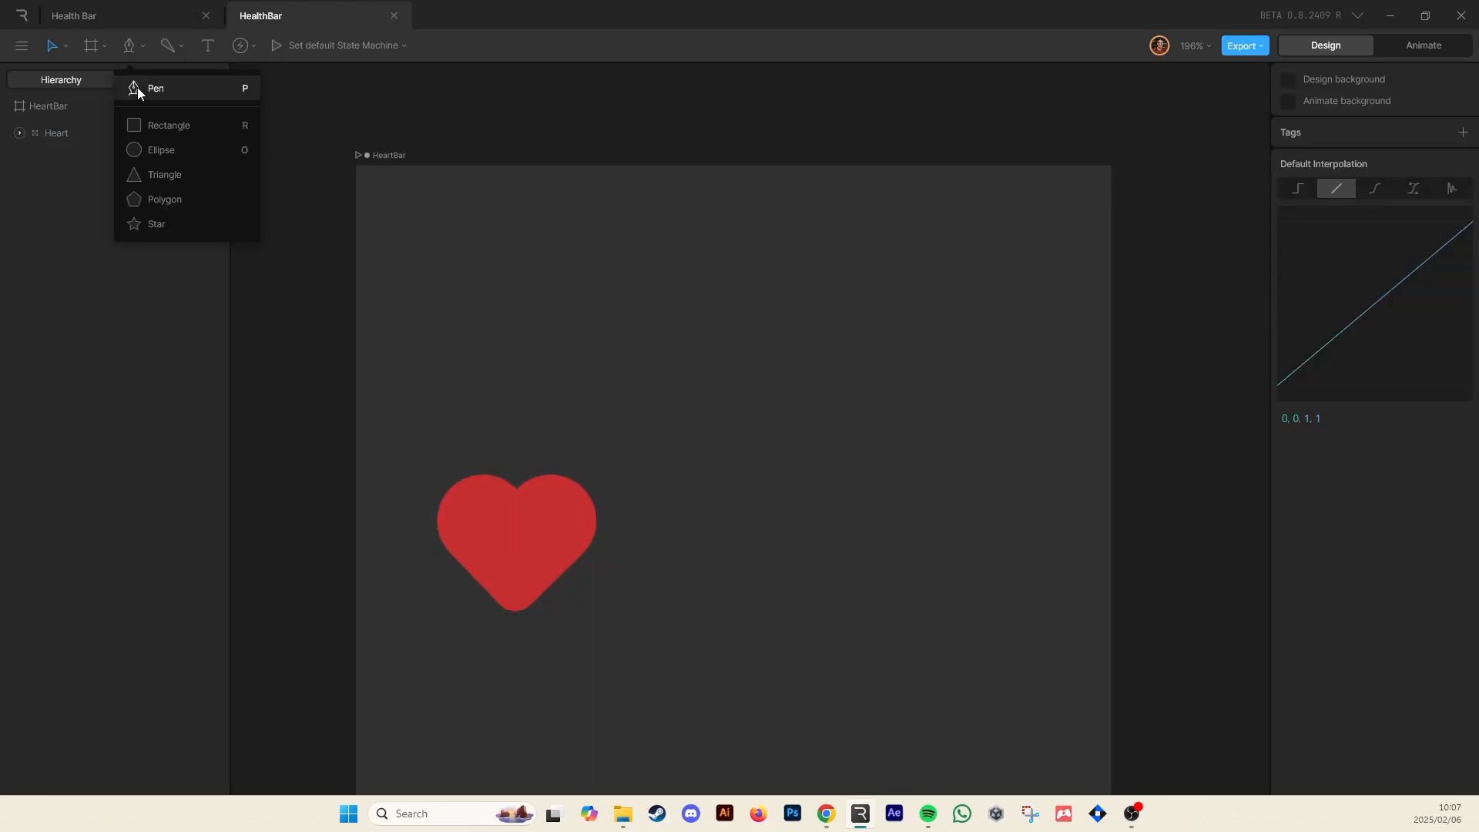
{"action": "left_click", "coordinate": [154, 125]}
{"action": "left_click_drag", "start_coordinate": [514, 513], "coordinate": [1041, 583]}
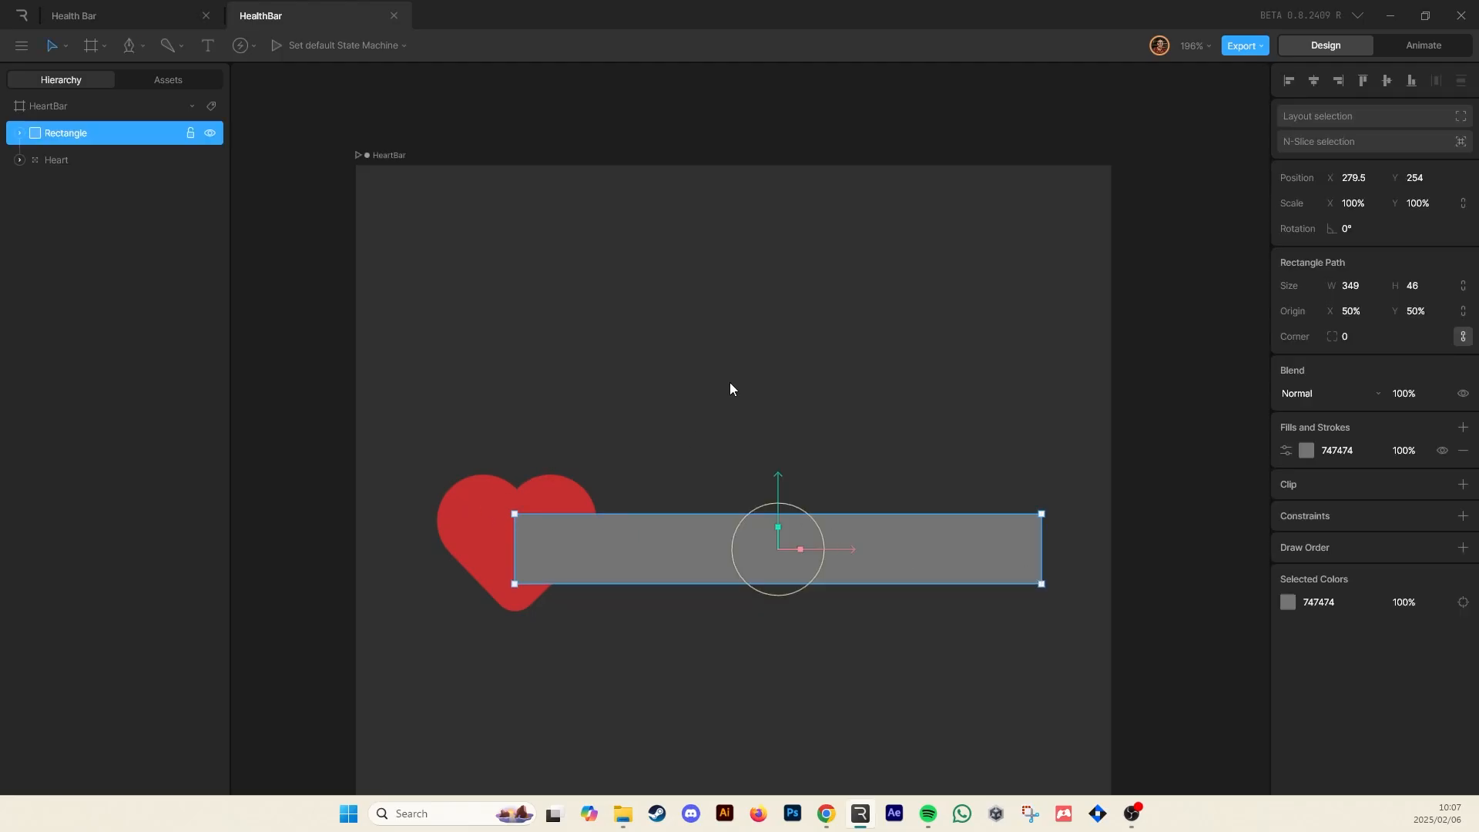
{"action": "left_click", "coordinate": [751, 399]}
{"action": "left_click", "coordinate": [779, 544]}
{"action": "left_click_drag", "start_coordinate": [779, 544], "coordinate": [776, 538]}
{"action": "left_click", "coordinate": [788, 445]}
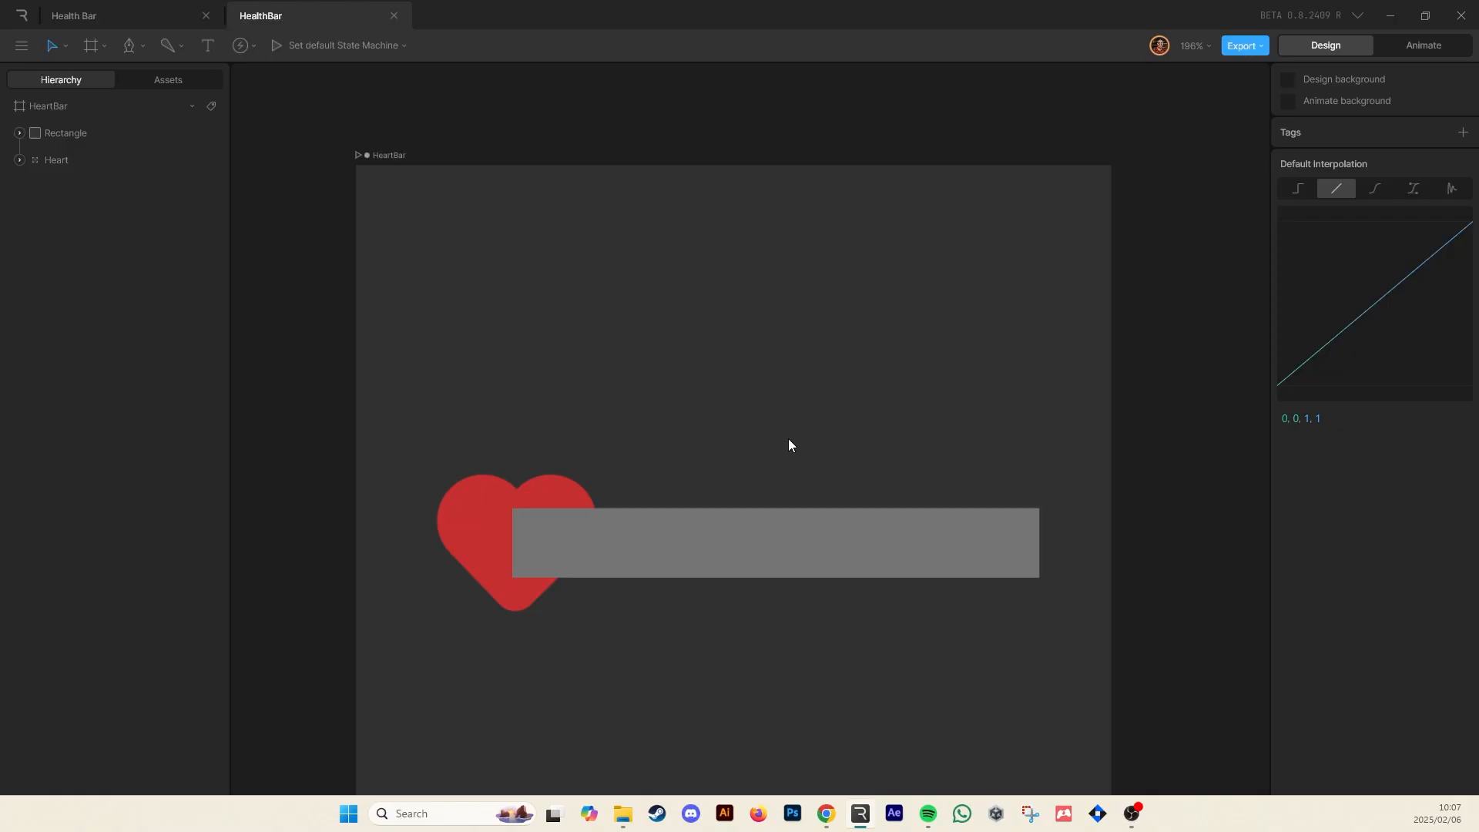
Move the rectangle below the Heart group in the hierarchy so the heart sits on top
{"action": "left_click", "coordinate": [913, 512]}
{"action": "scroll", "coordinate": [855, 483], "scroll_direction": "down", "scroll_amount": 3}
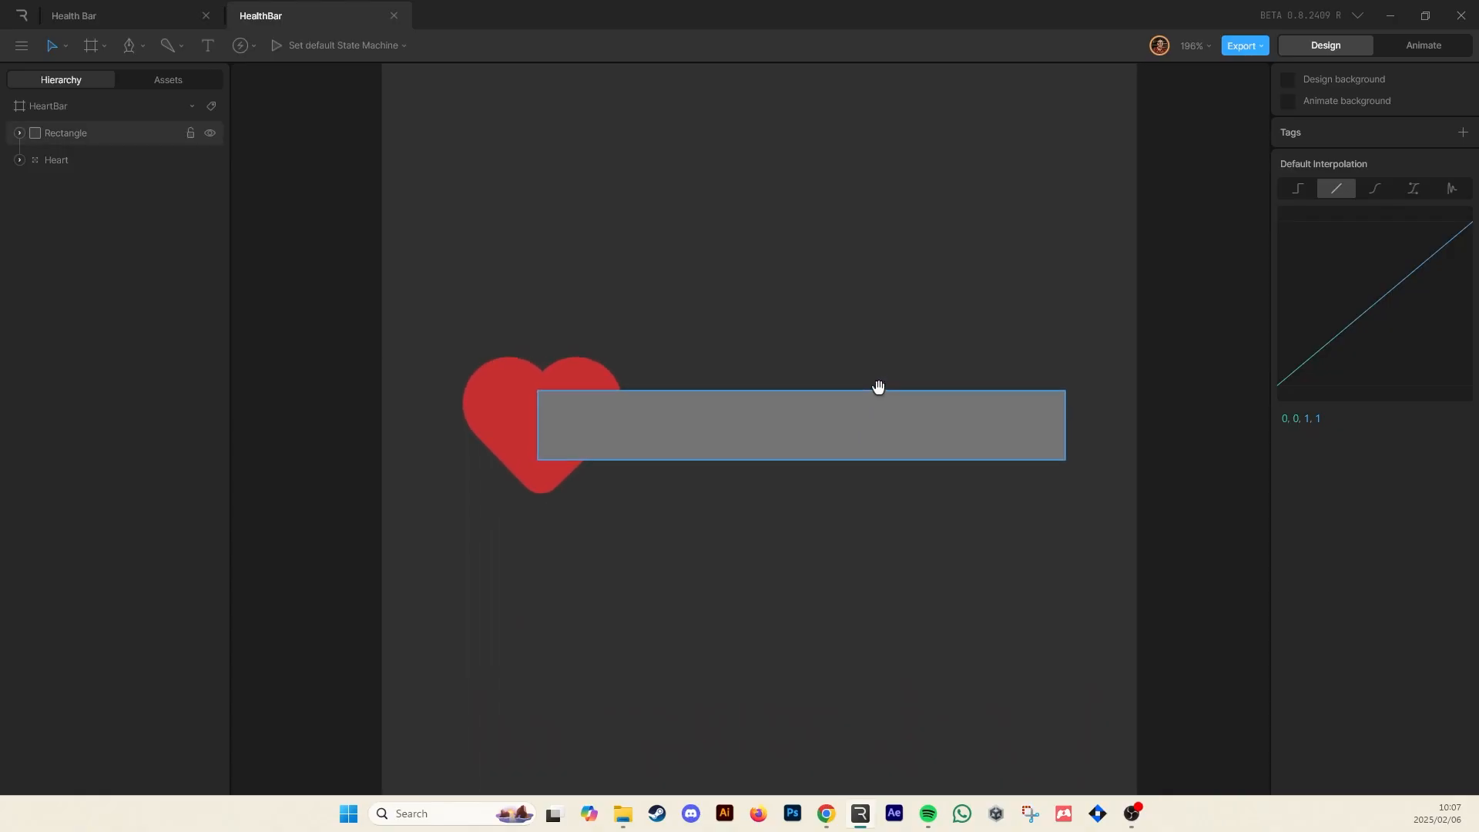
{"action": "left_click", "coordinate": [813, 424]}
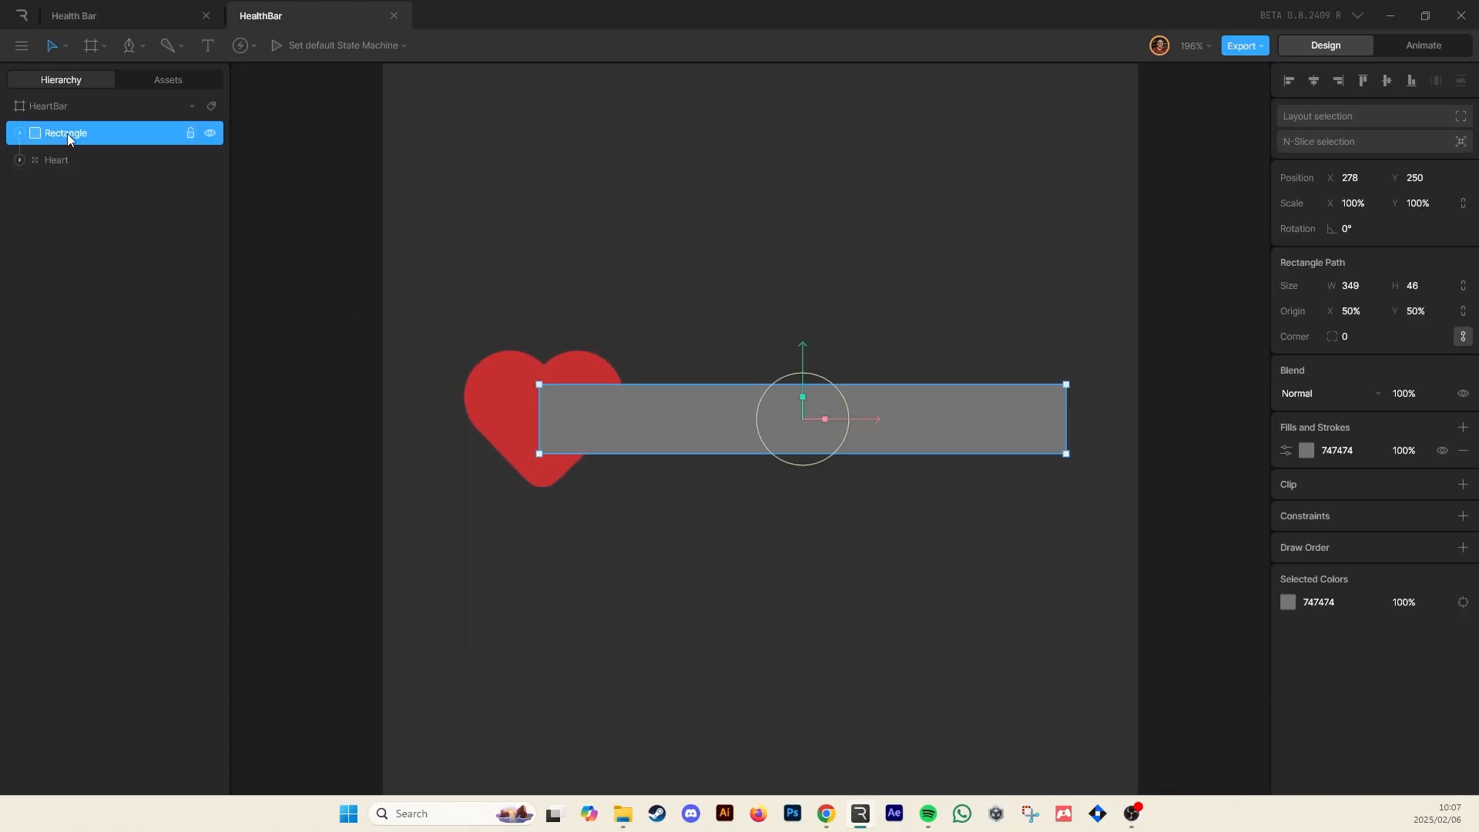
{"action": "left_click_drag", "start_coordinate": [73, 136], "coordinate": [76, 176]}
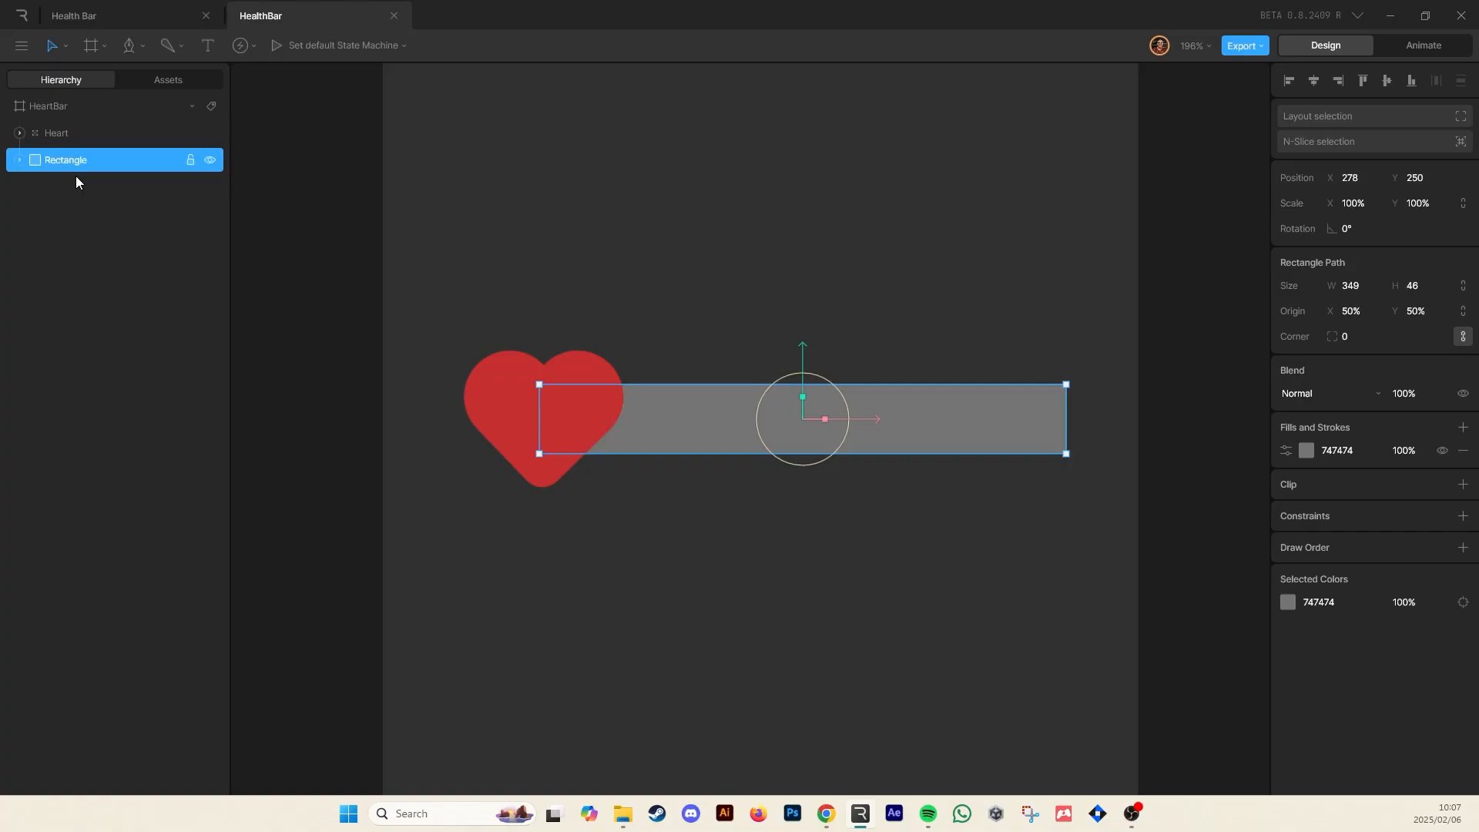
{"action": "left_click", "coordinate": [704, 281]}
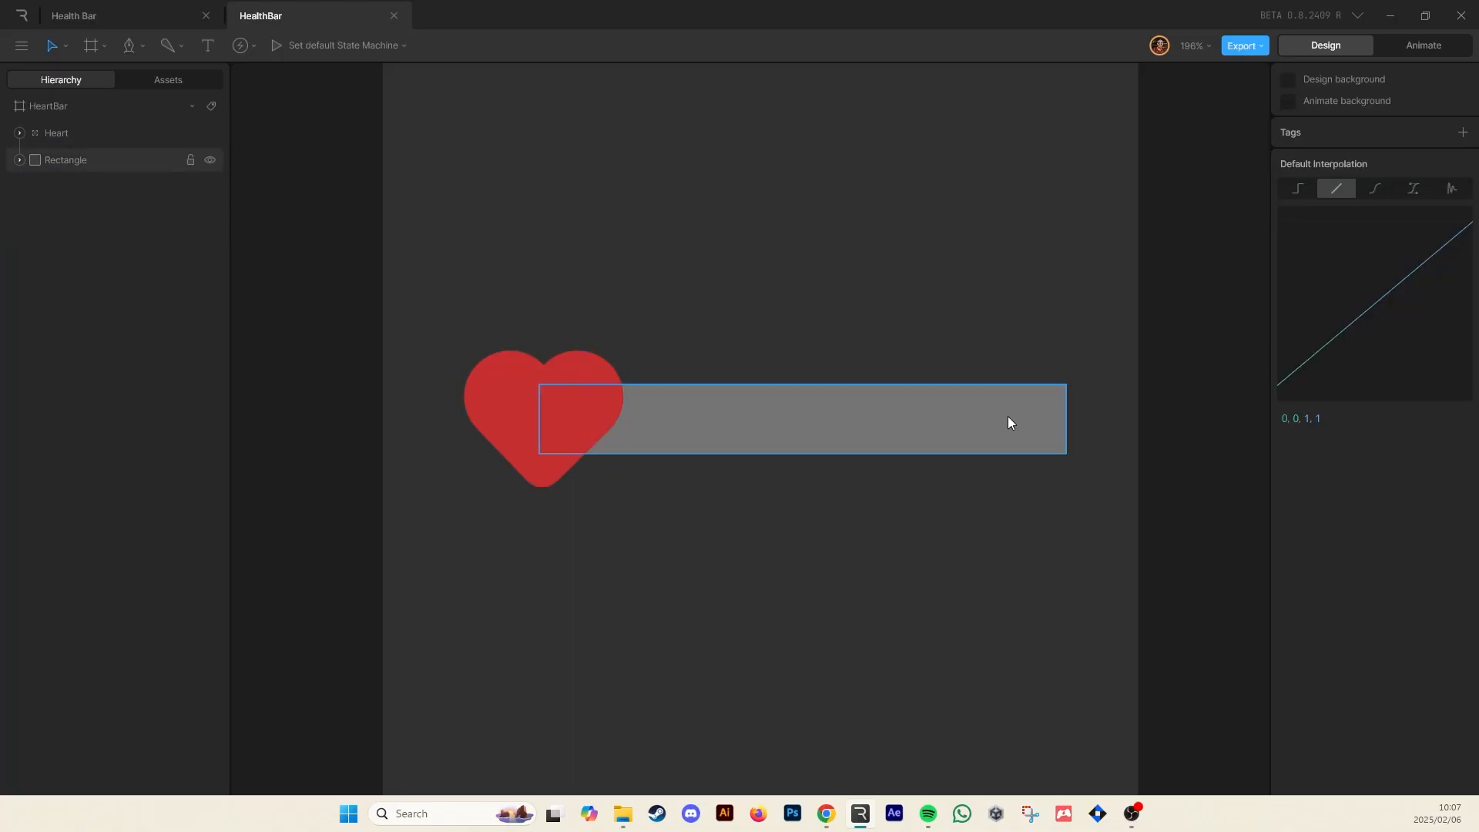
Round the rectangle's corners to a radius of 32
{"action": "left_click", "coordinate": [975, 424]}
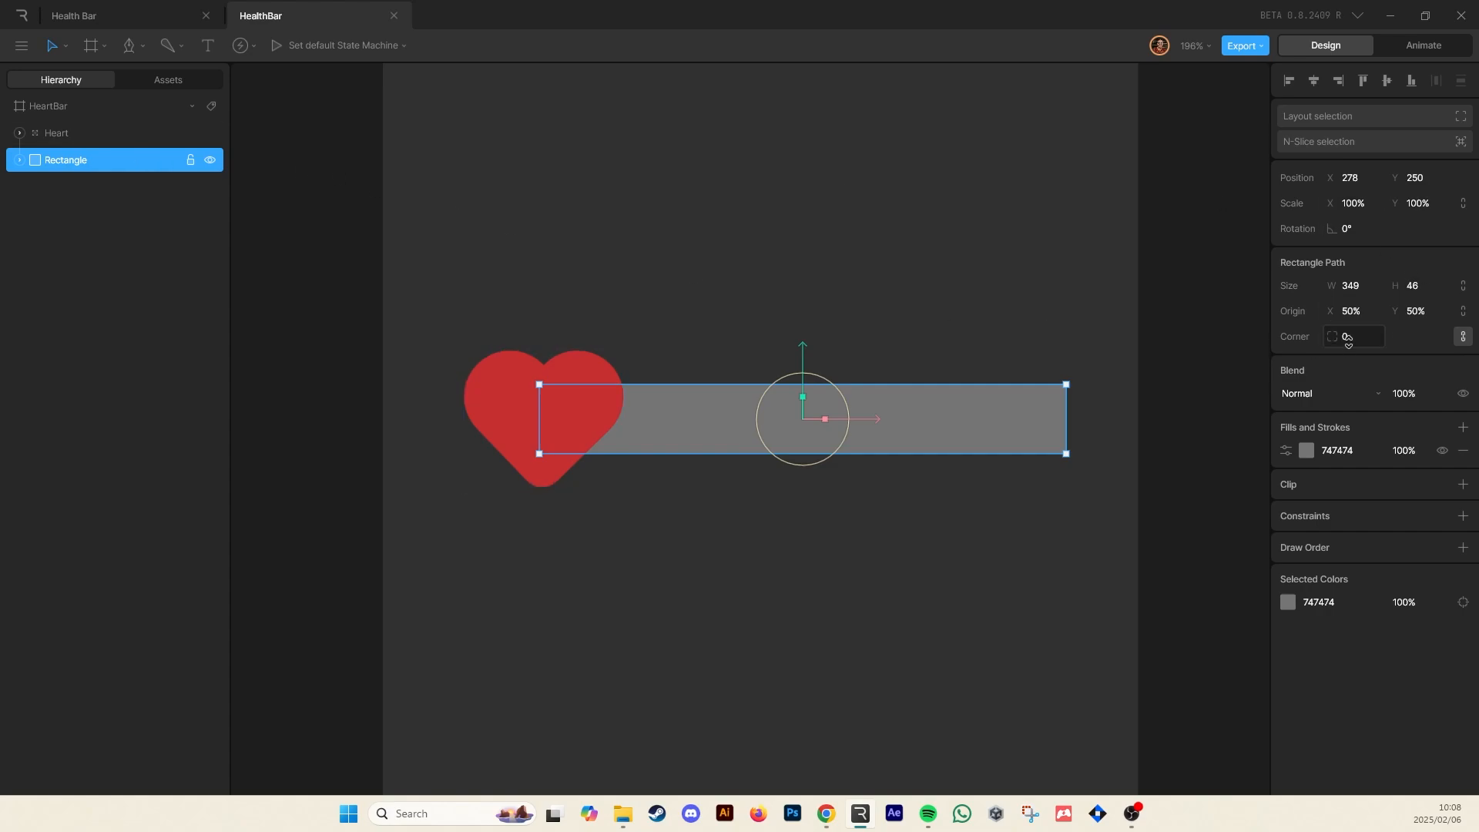
{"action": "left_click_drag", "start_coordinate": [1366, 336], "coordinate": [1359, 321]}
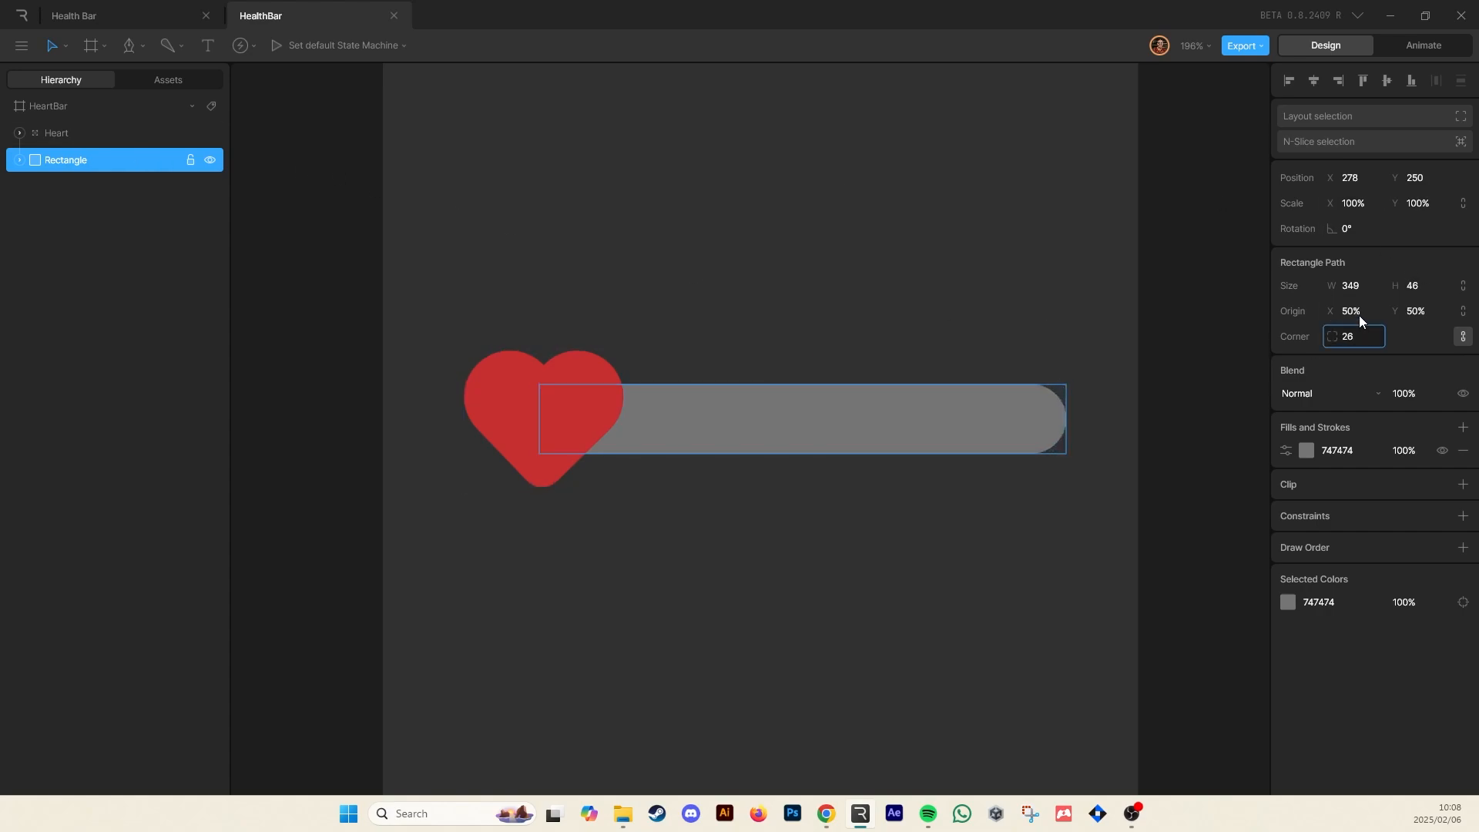
{"action": "left_click", "coordinate": [1078, 273]}
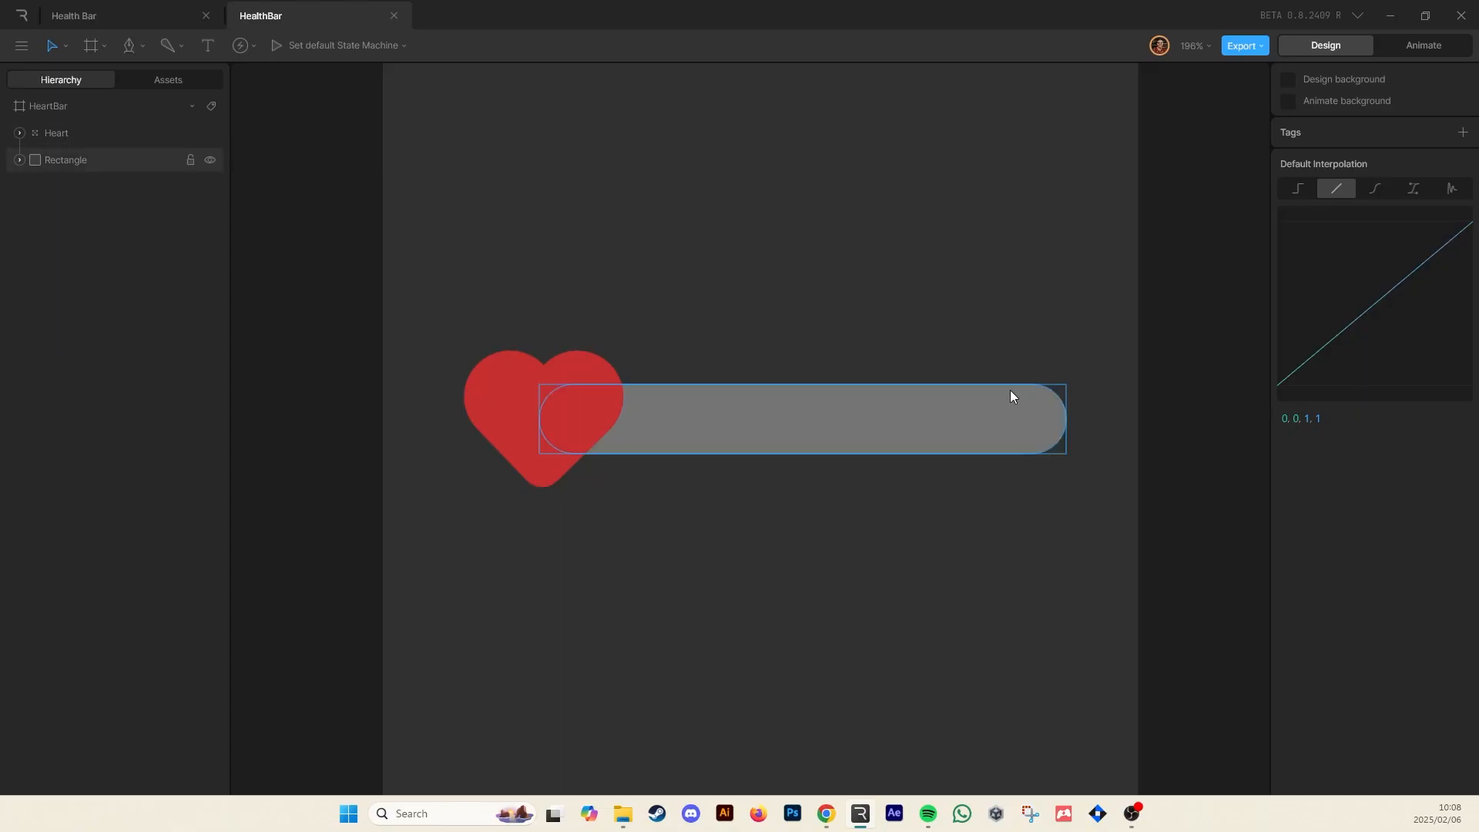
Rename the rectangle HealthBar_Background
{"action": "double_click", "coordinate": [71, 164]}
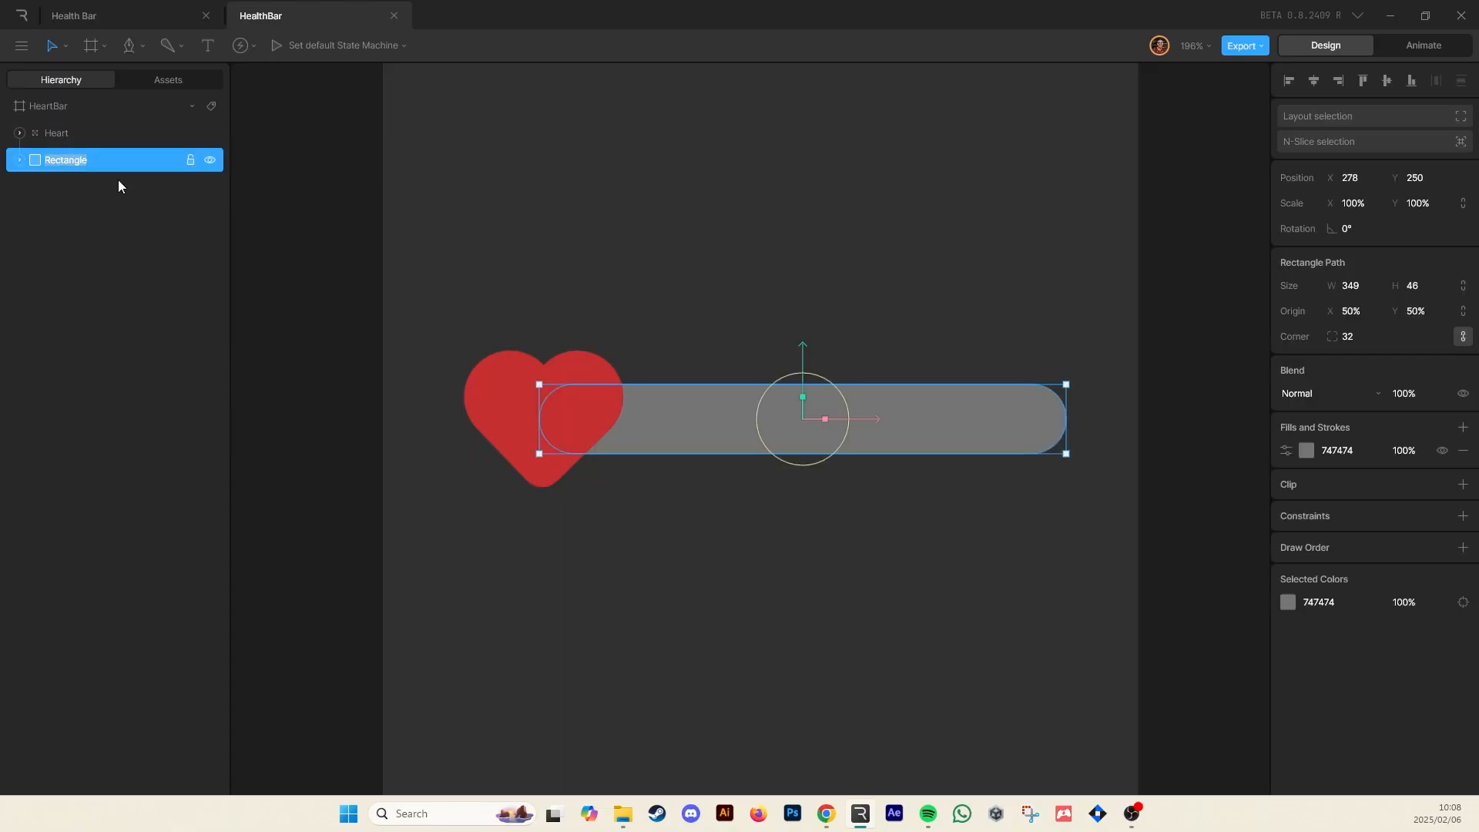
{"action": "type", "text": "HealthBar_Background"}
{"action": "left_click", "coordinate": [765, 254]}
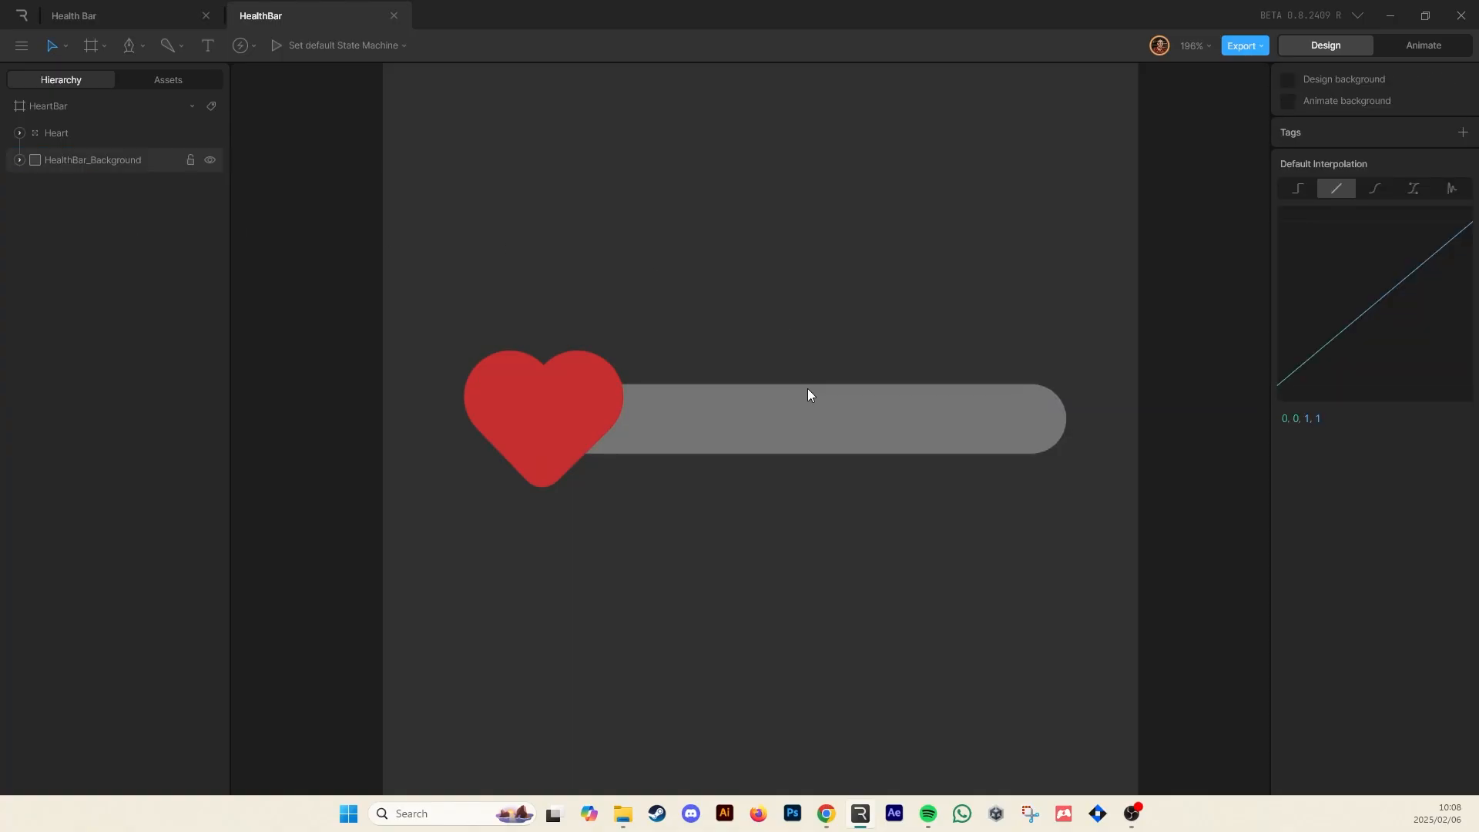
Set the background rectangle's fill colour to black 000000
{"action": "left_click", "coordinate": [745, 428]}
{"action": "left_click", "coordinate": [735, 270]}
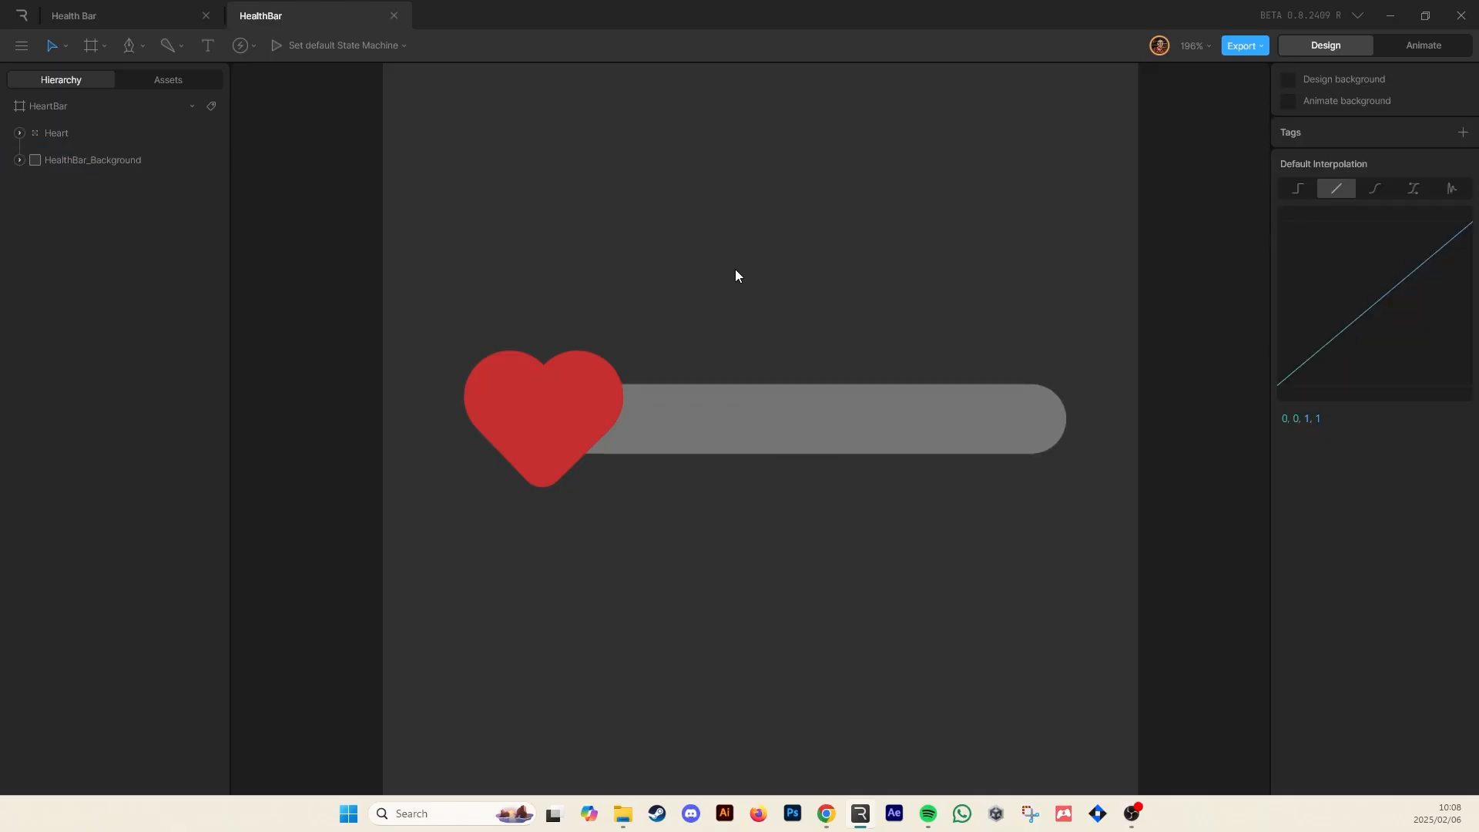
{"action": "left_click", "coordinate": [809, 400]}
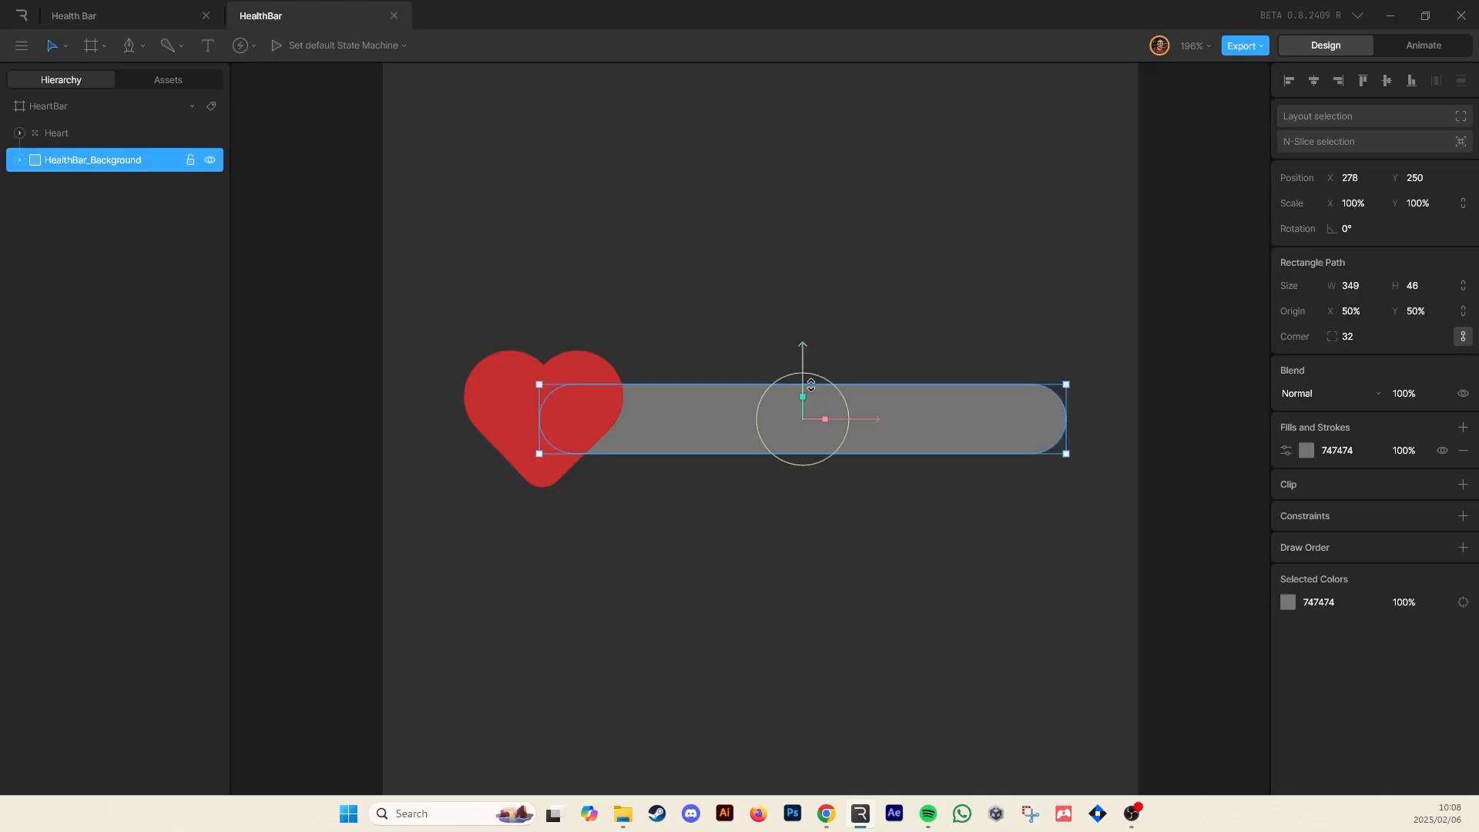
{"action": "left_click", "coordinate": [1305, 450]}
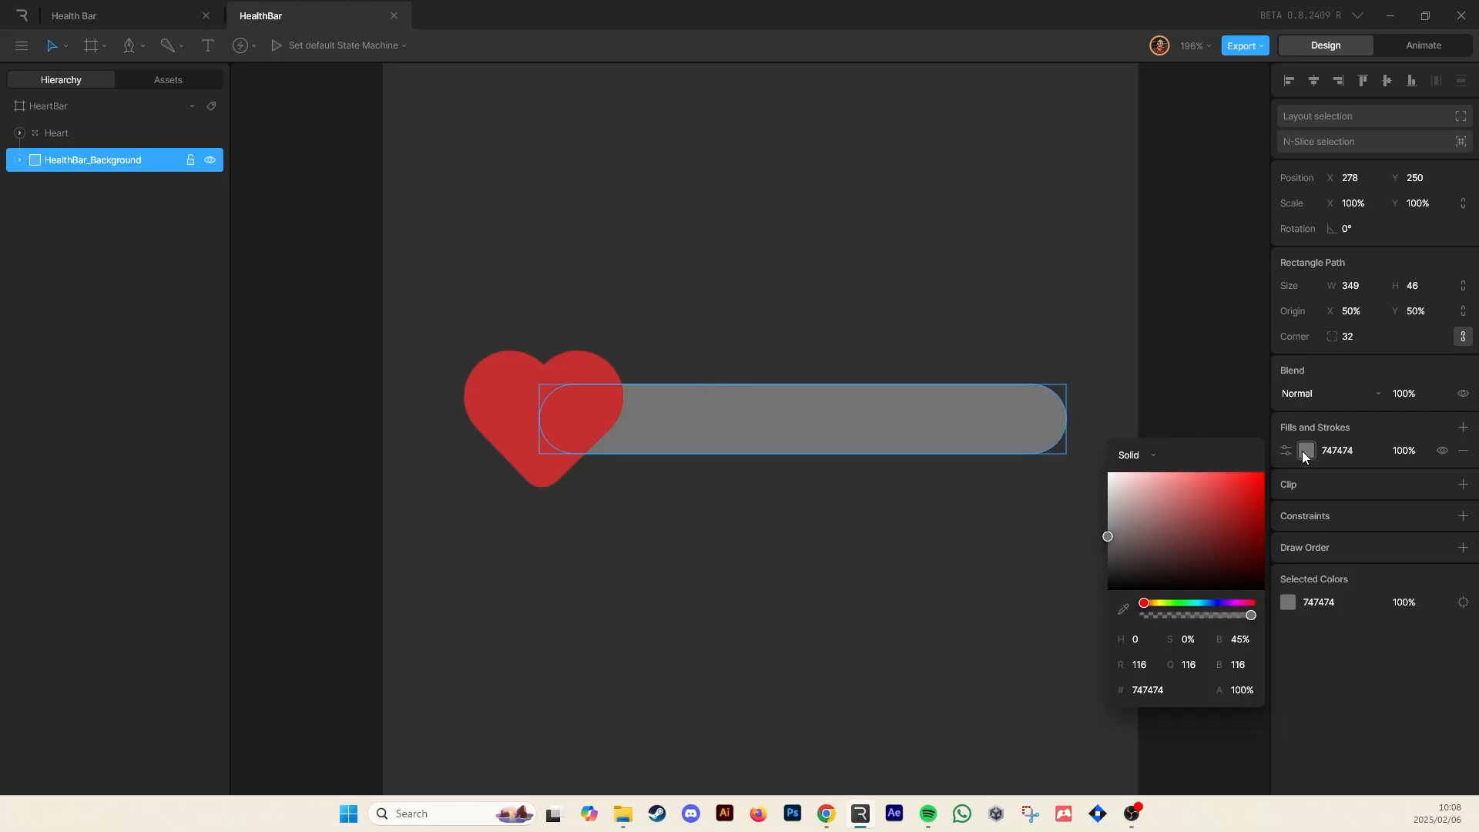
{"action": "left_click_drag", "start_coordinate": [1179, 544], "coordinate": [1320, 630]}
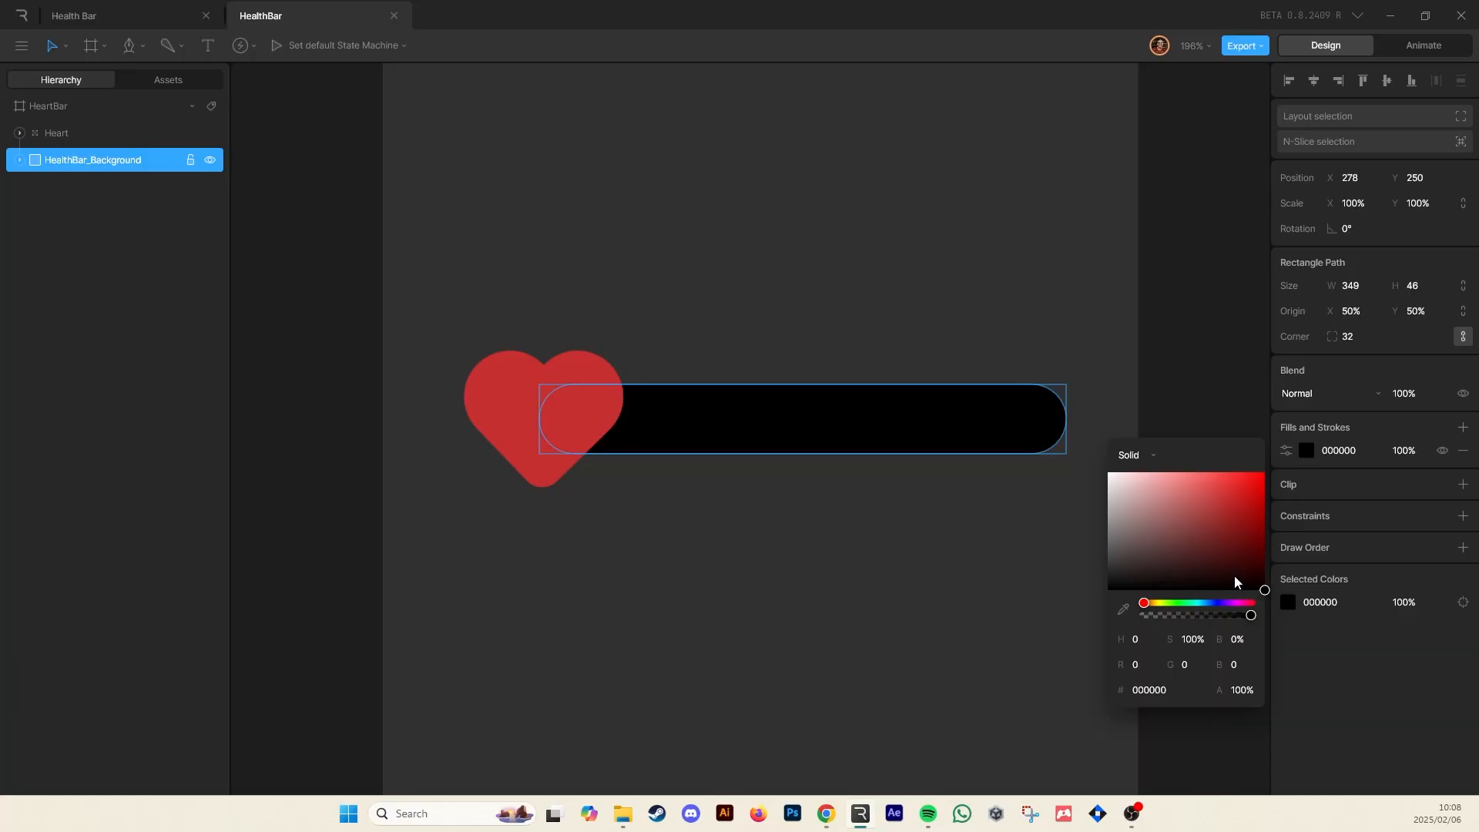
{"action": "left_click", "coordinate": [956, 244]}
Duplicate the HealthBar_Background rectangle
{"action": "left_click", "coordinate": [111, 159]}
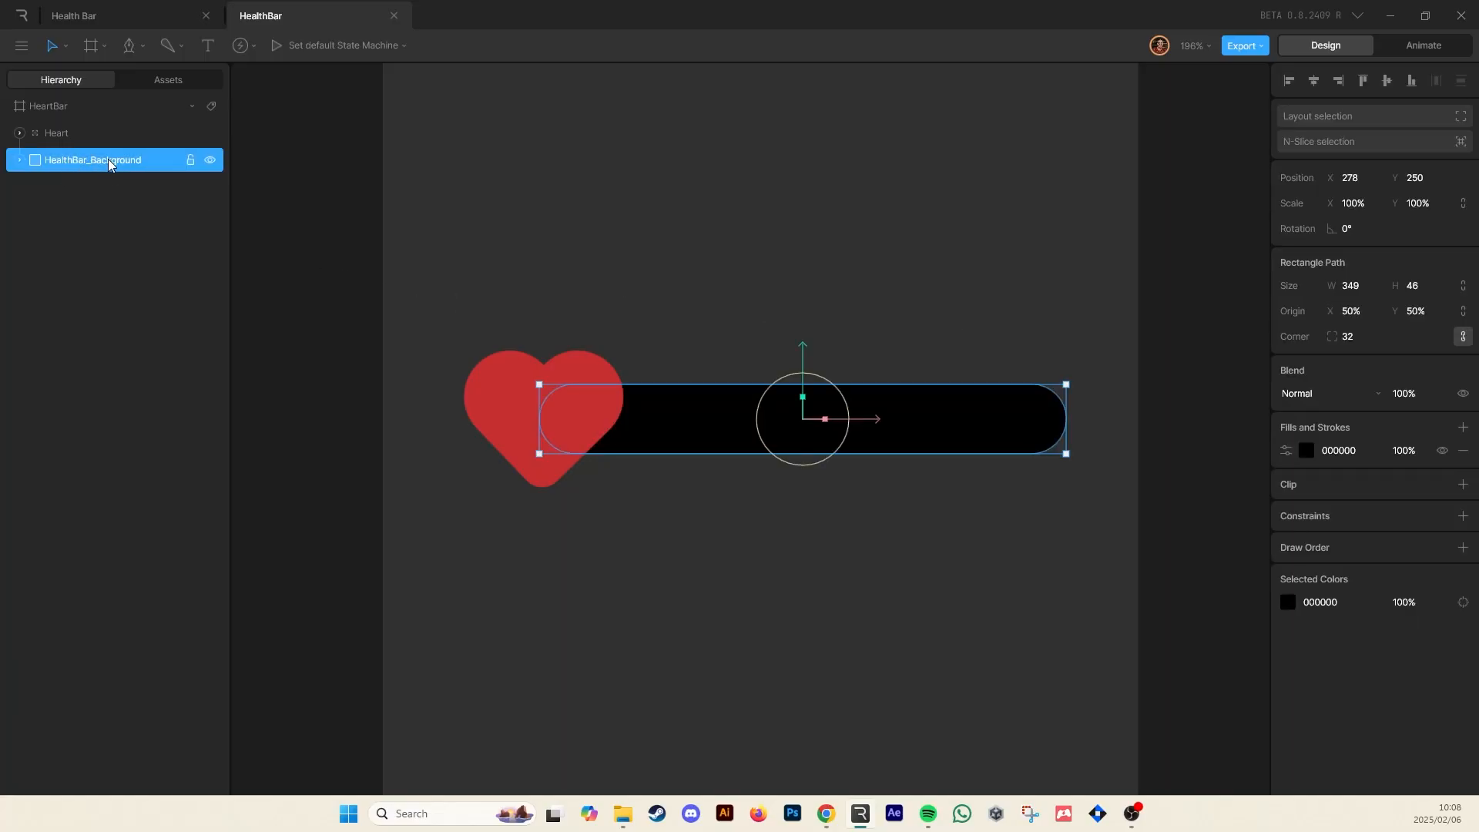
{"action": "key", "text": "ctrl+d"}
{"action": "right_click", "coordinate": [121, 185]}
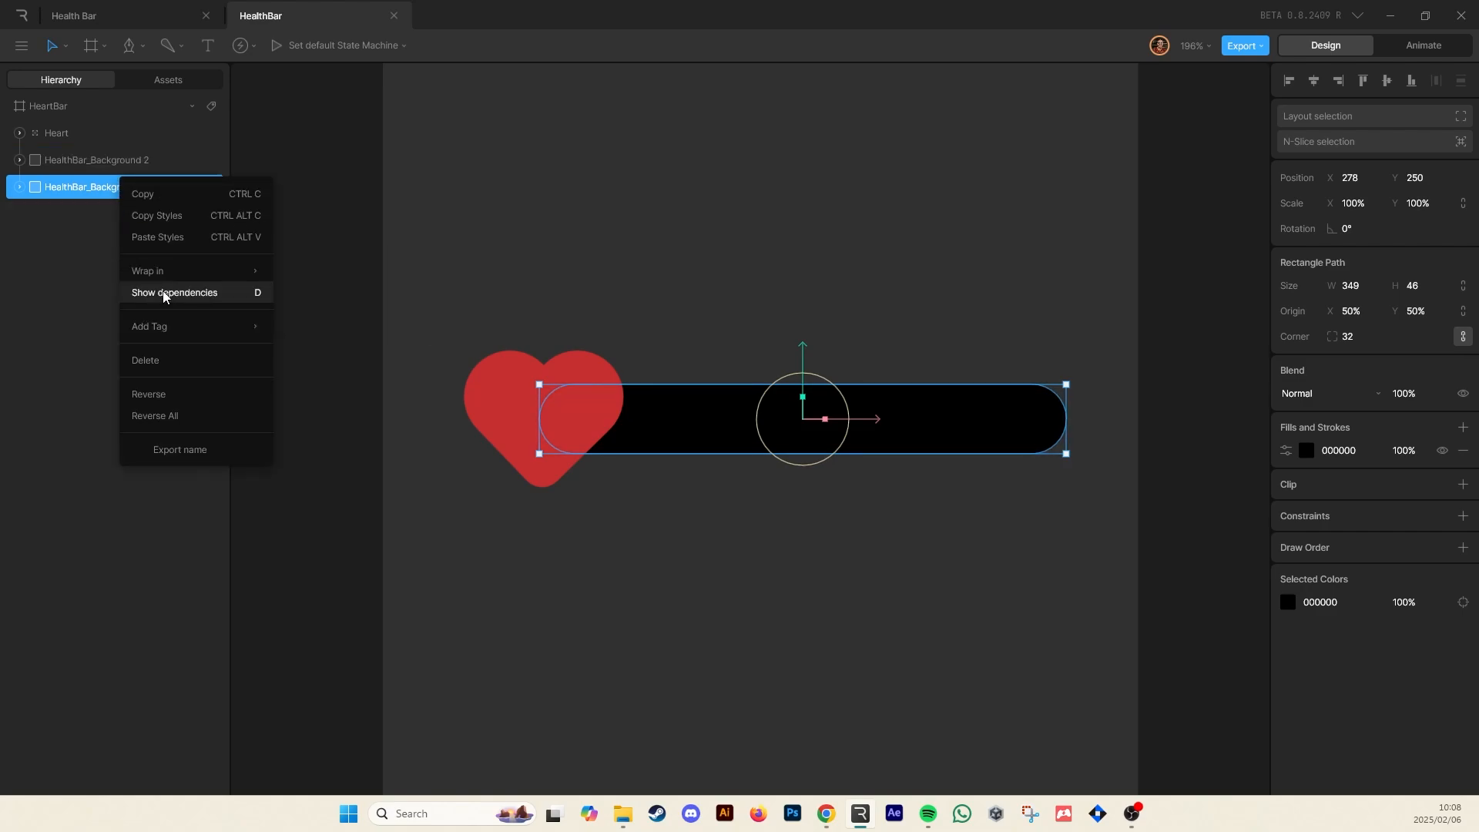
{"action": "mouse_move", "coordinate": [172, 339]}
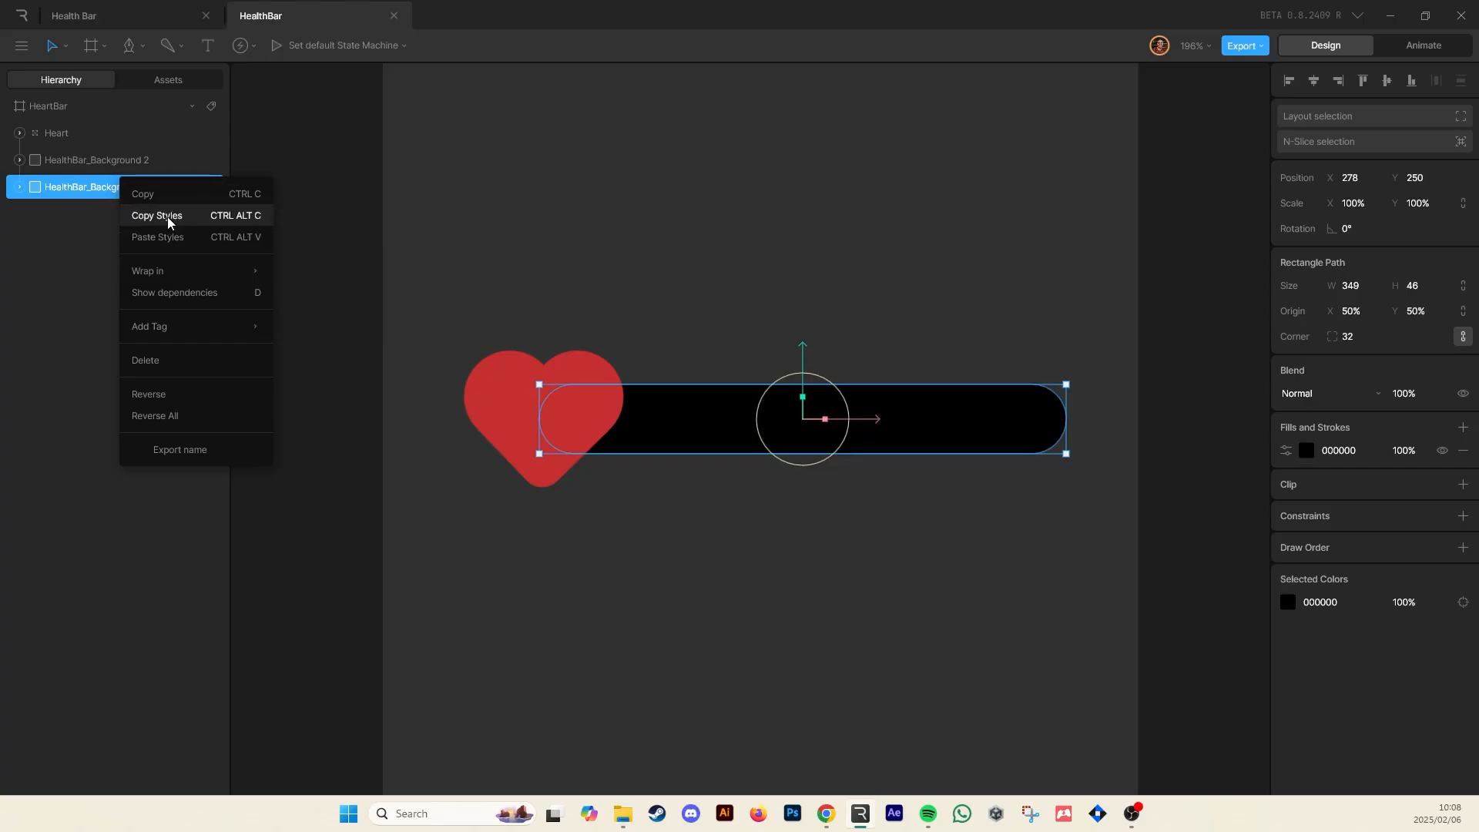
{"action": "left_click", "coordinate": [87, 279]}
Rename the duplicate rectangle HealthBar_Fill
{"action": "left_click", "coordinate": [123, 159]}
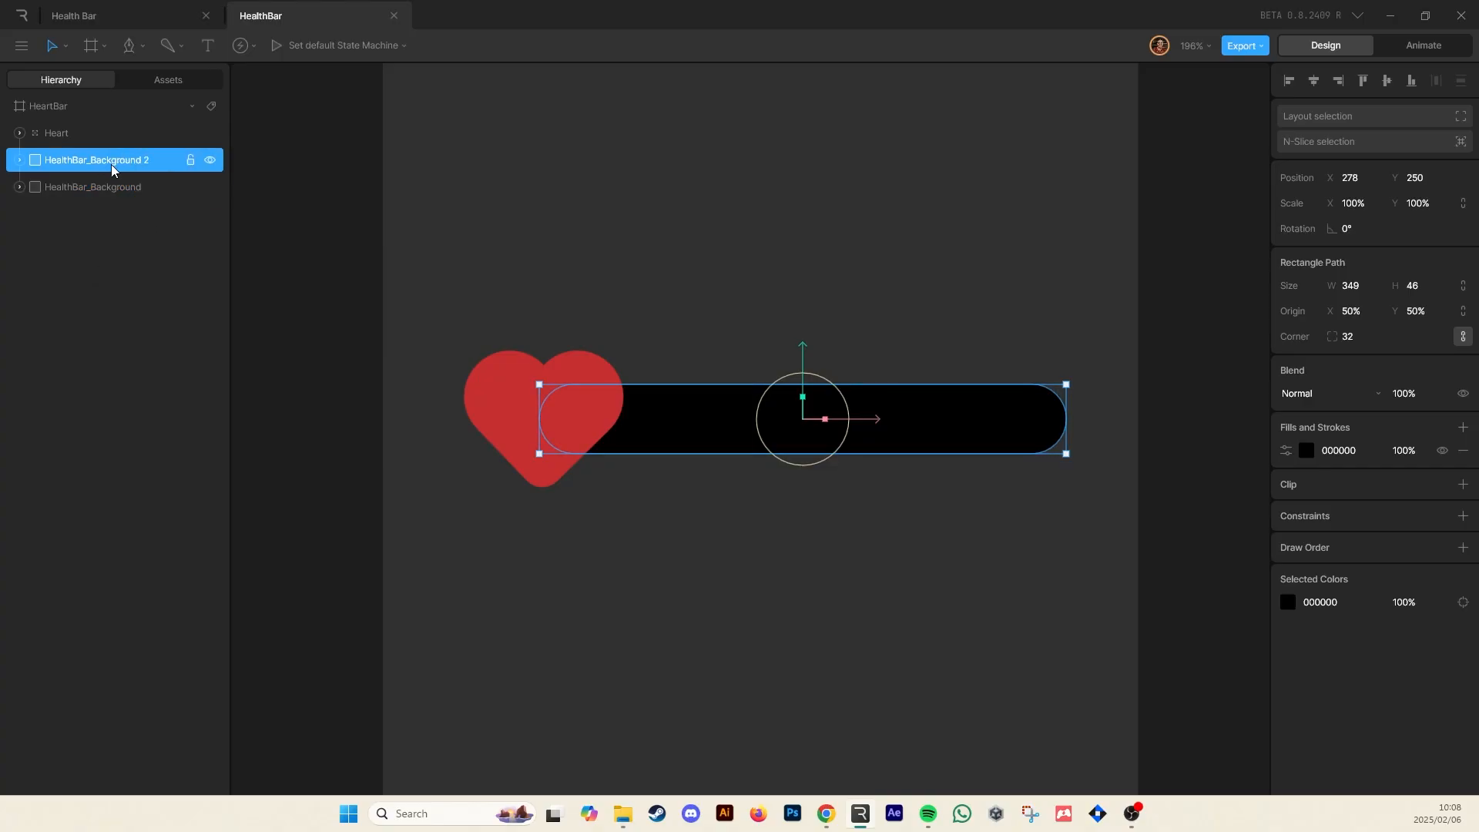
{"action": "double_click", "coordinate": [110, 161]}
{"action": "left_click_drag", "start_coordinate": [95, 161], "coordinate": [222, 178]}
{"action": "type", "text": "Fill"}
Set the HealthBar_Fill rectangle's fill colour to light red E16969
{"action": "left_click", "coordinate": [1307, 450]}
{"action": "left_click_drag", "start_coordinate": [1232, 512], "coordinate": [1191, 487]}
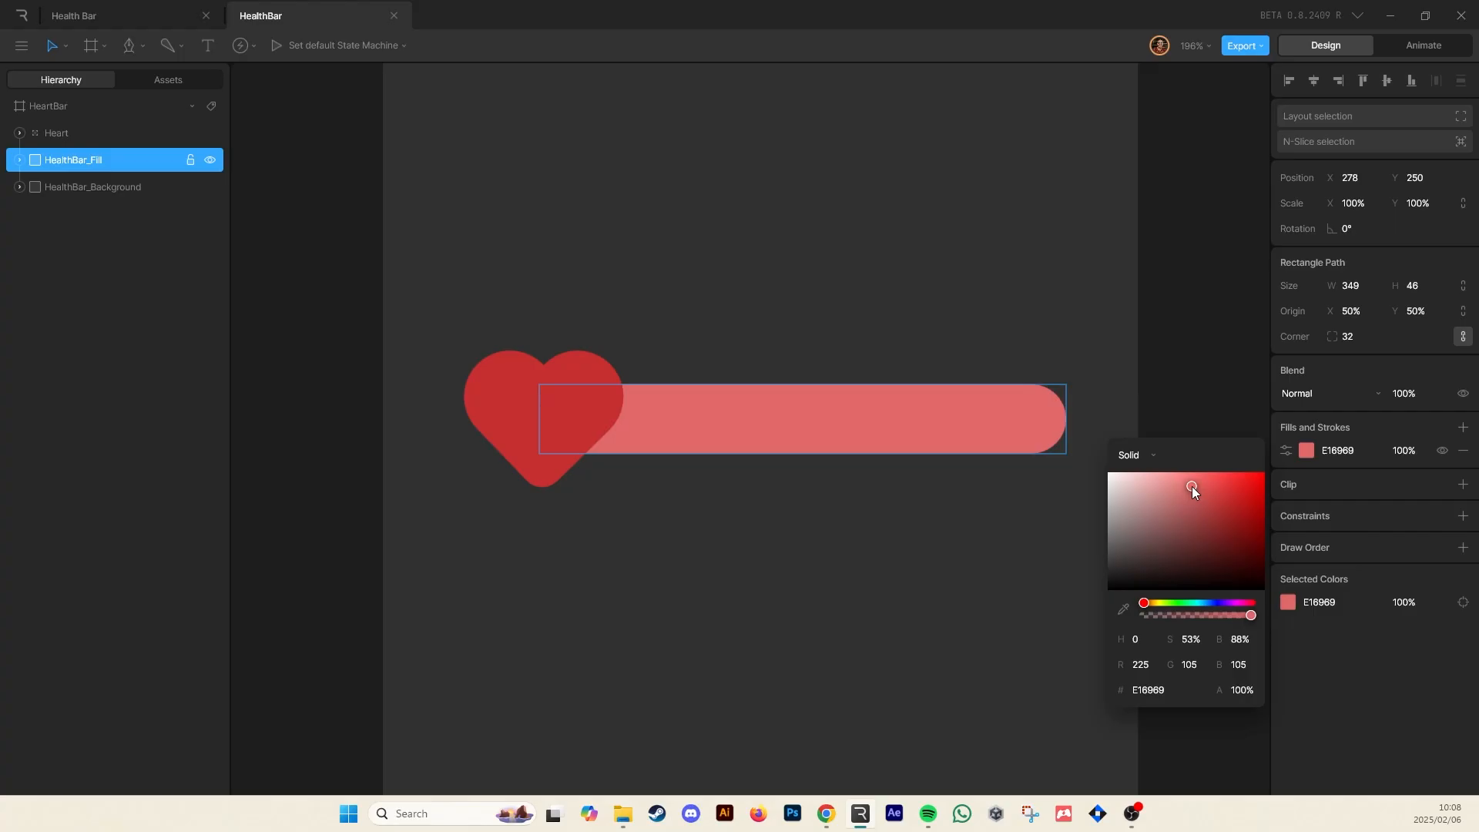
{"action": "left_click", "coordinate": [996, 294]}
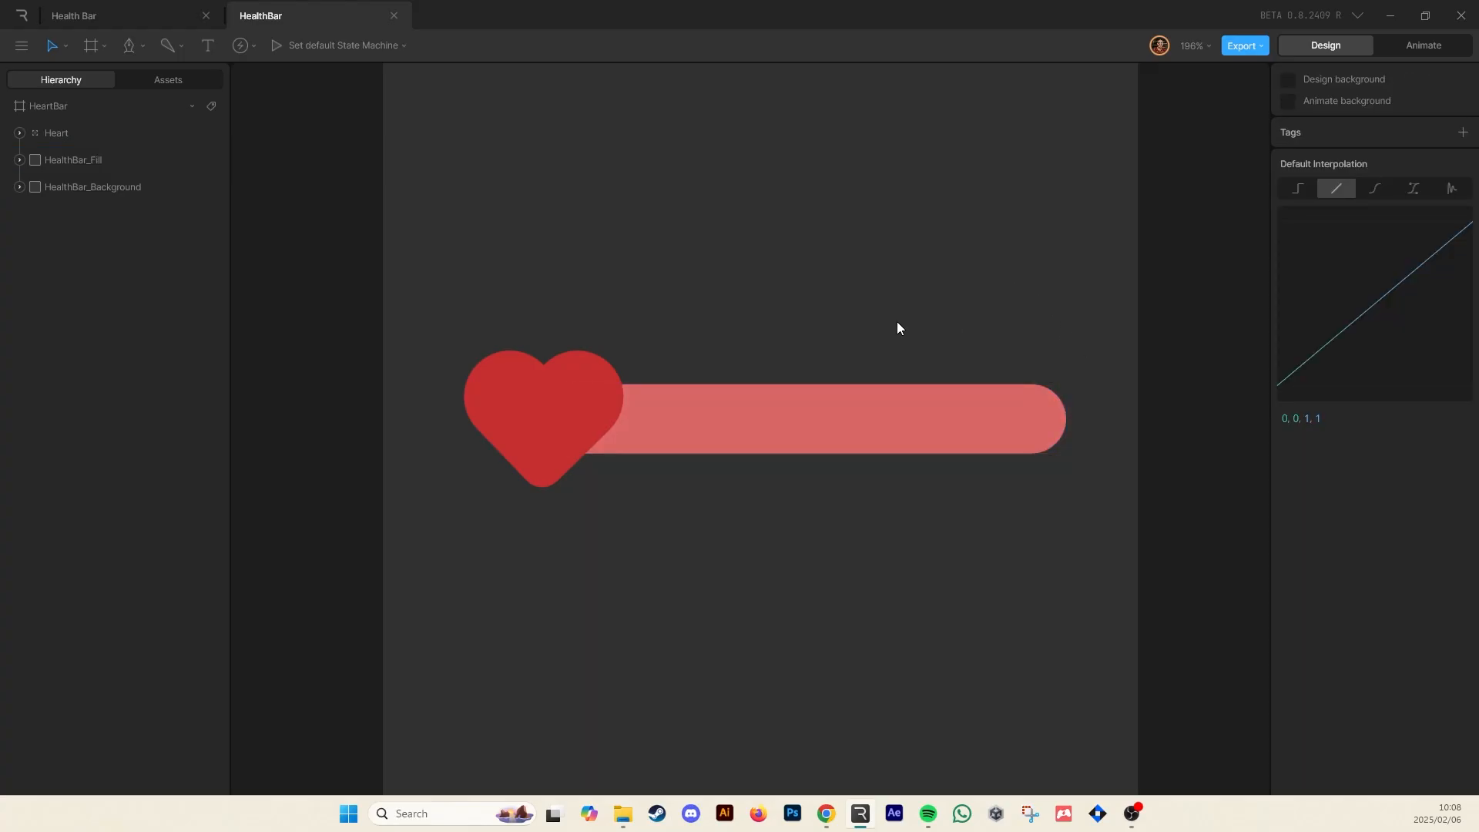
Add a text object reading YOU DIED above the health bar
{"action": "left_click_drag", "start_coordinate": [426, 265], "coordinate": [923, 569]}
{"action": "left_click", "coordinate": [202, 48]}
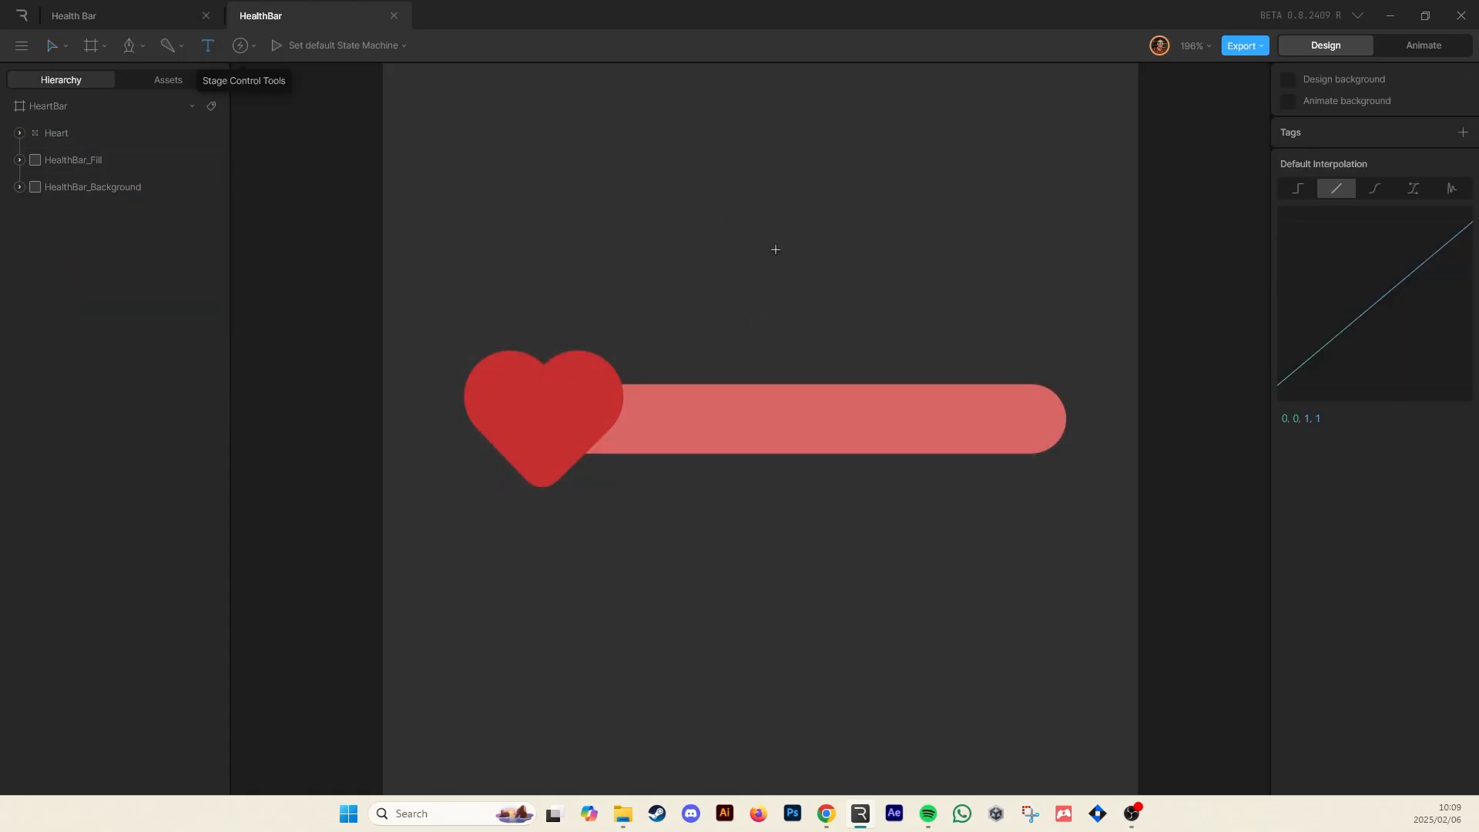
{"action": "left_click", "coordinate": [703, 212]}
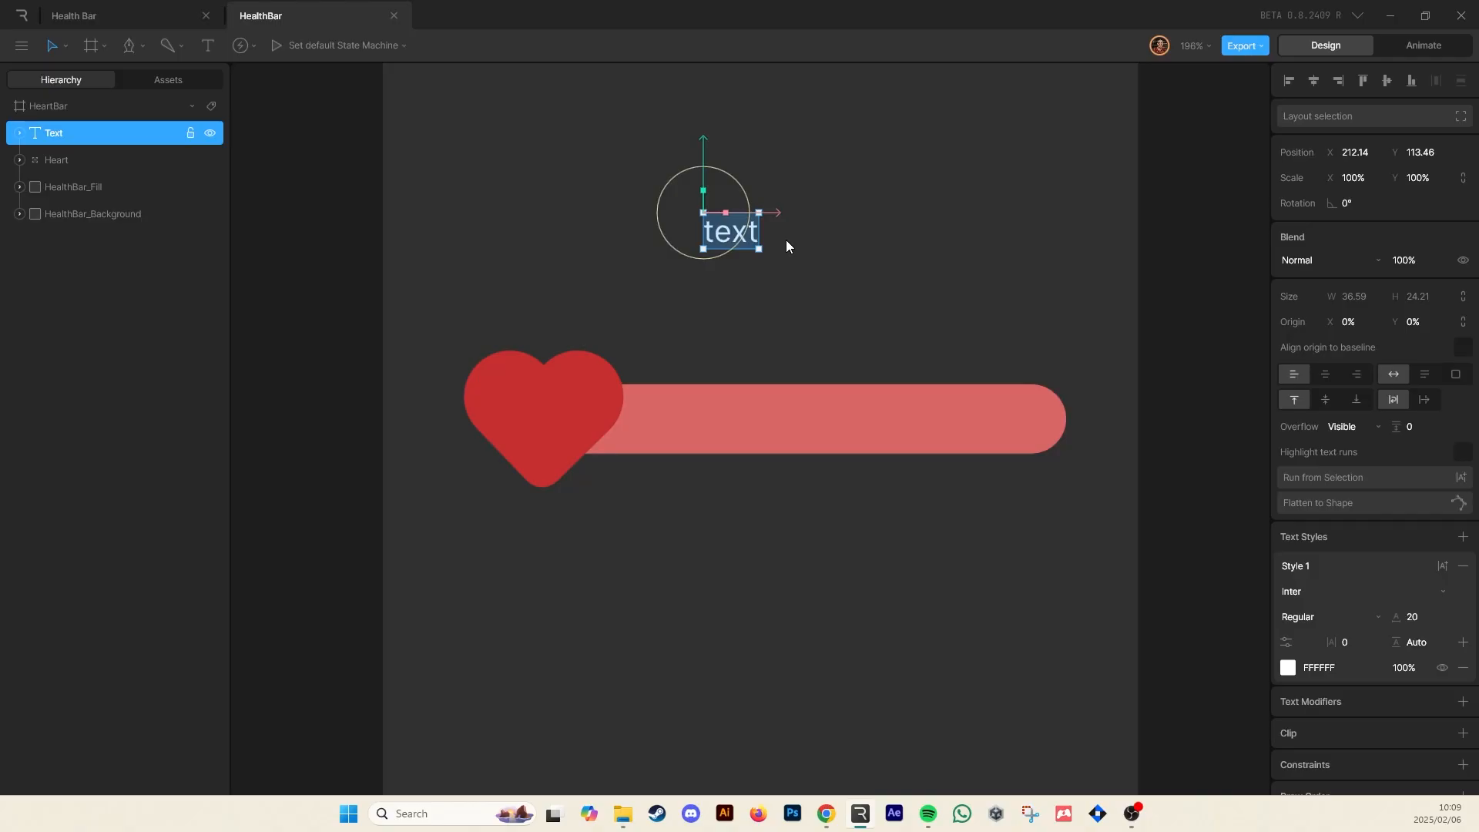
{"action": "type", "text": "YOU DIED"}
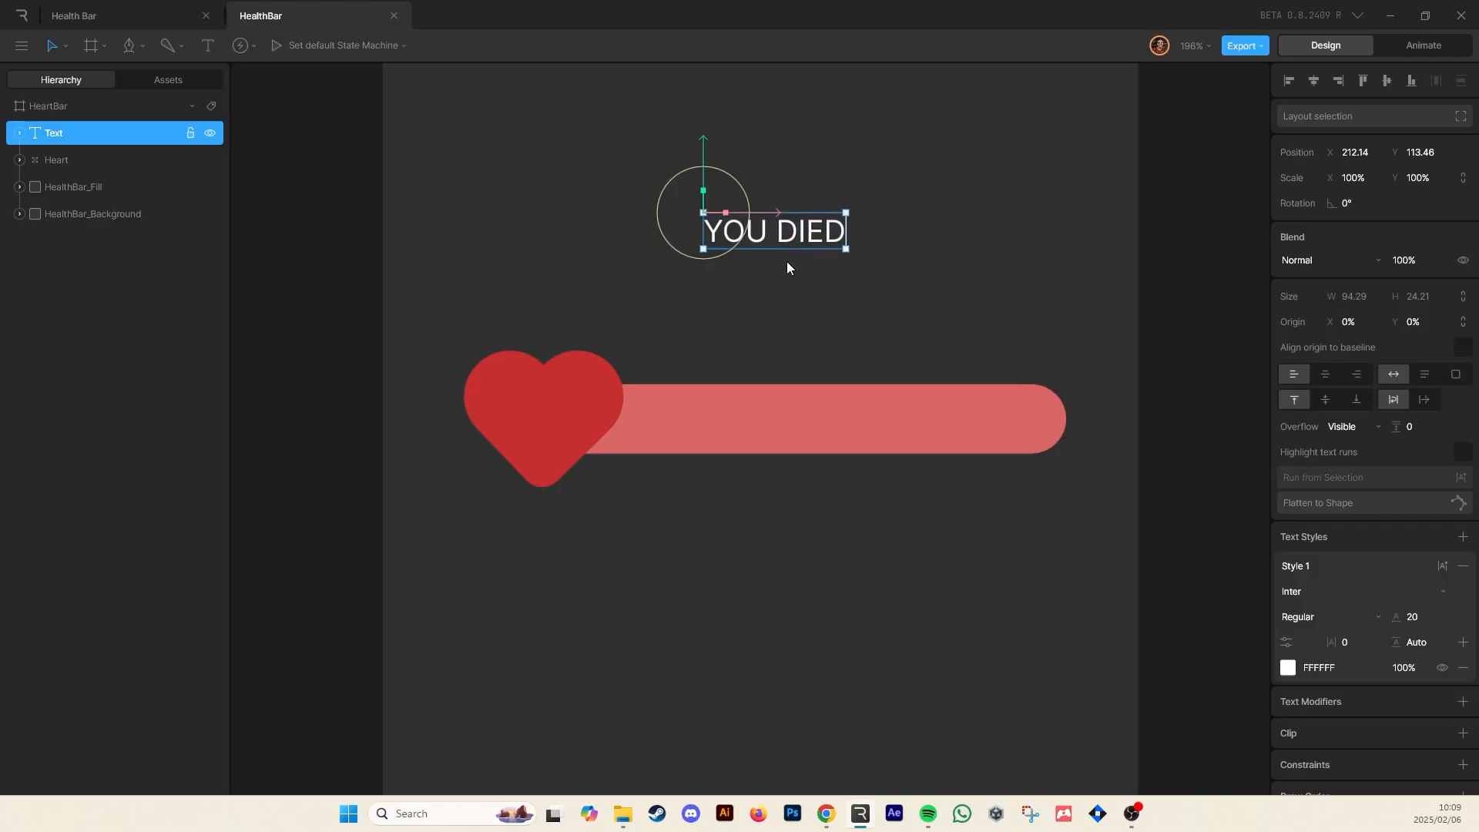
{"action": "left_click", "coordinate": [816, 298]}
{"action": "left_click_drag", "start_coordinate": [791, 229], "coordinate": [776, 230]}
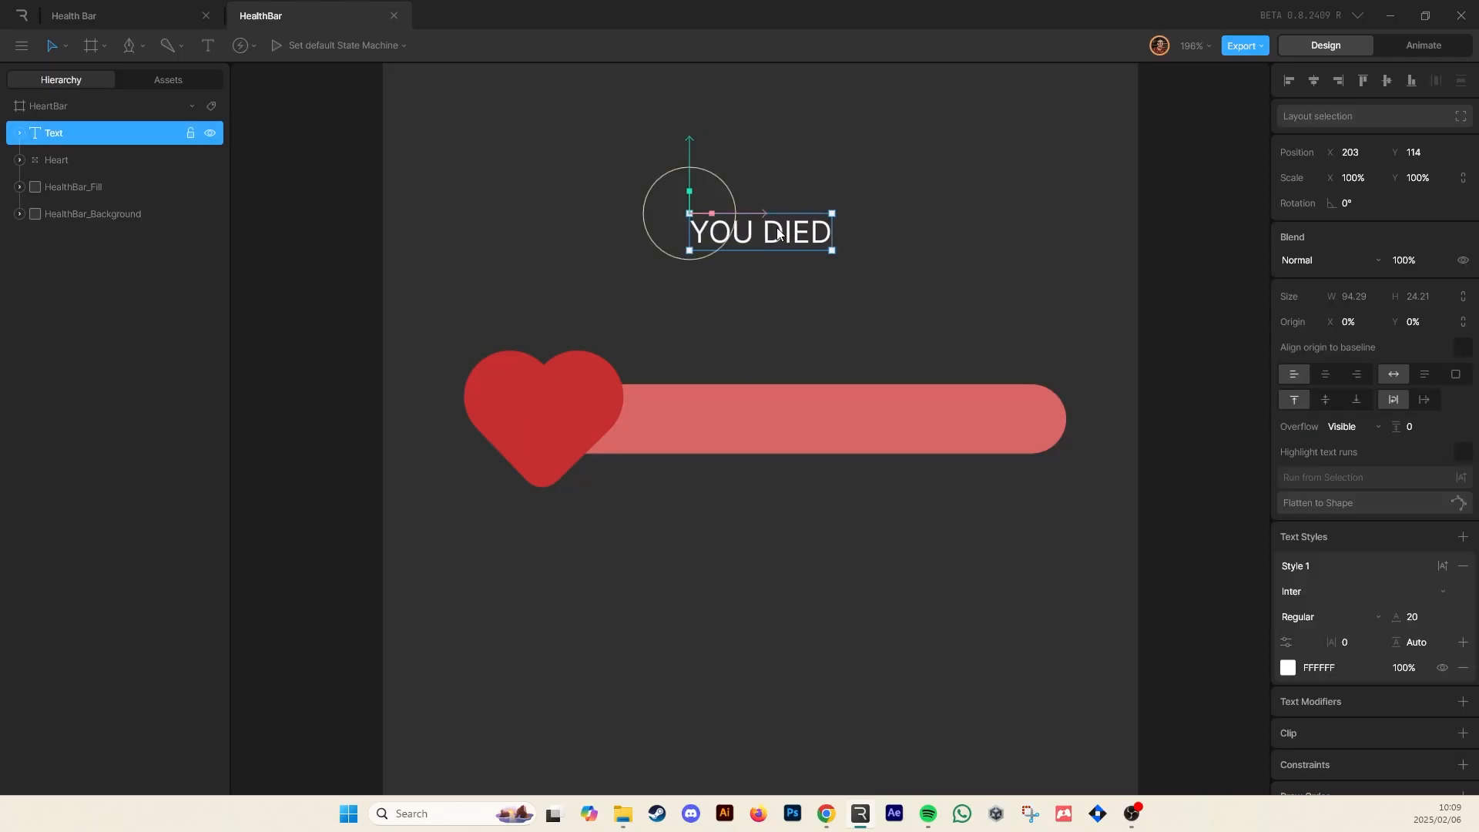
Center-align the text and set its origin to 50% X and 50% Y
{"action": "left_click", "coordinate": [1315, 80]}
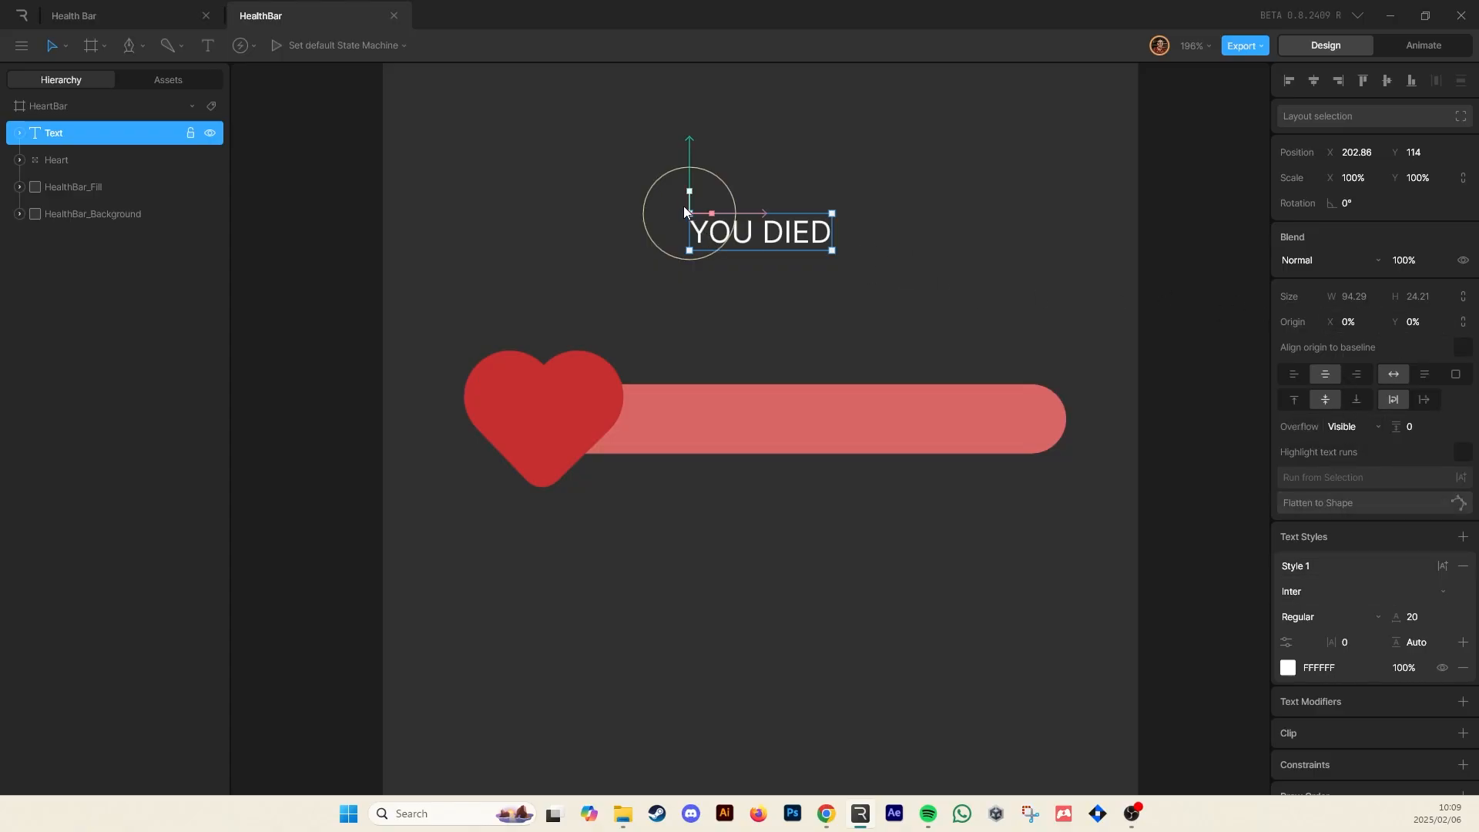
{"action": "left_click", "coordinate": [1360, 322]}
{"action": "type", "text": "50"}
{"action": "left_click", "coordinate": [1397, 321]}
{"action": "type", "text": "50"}
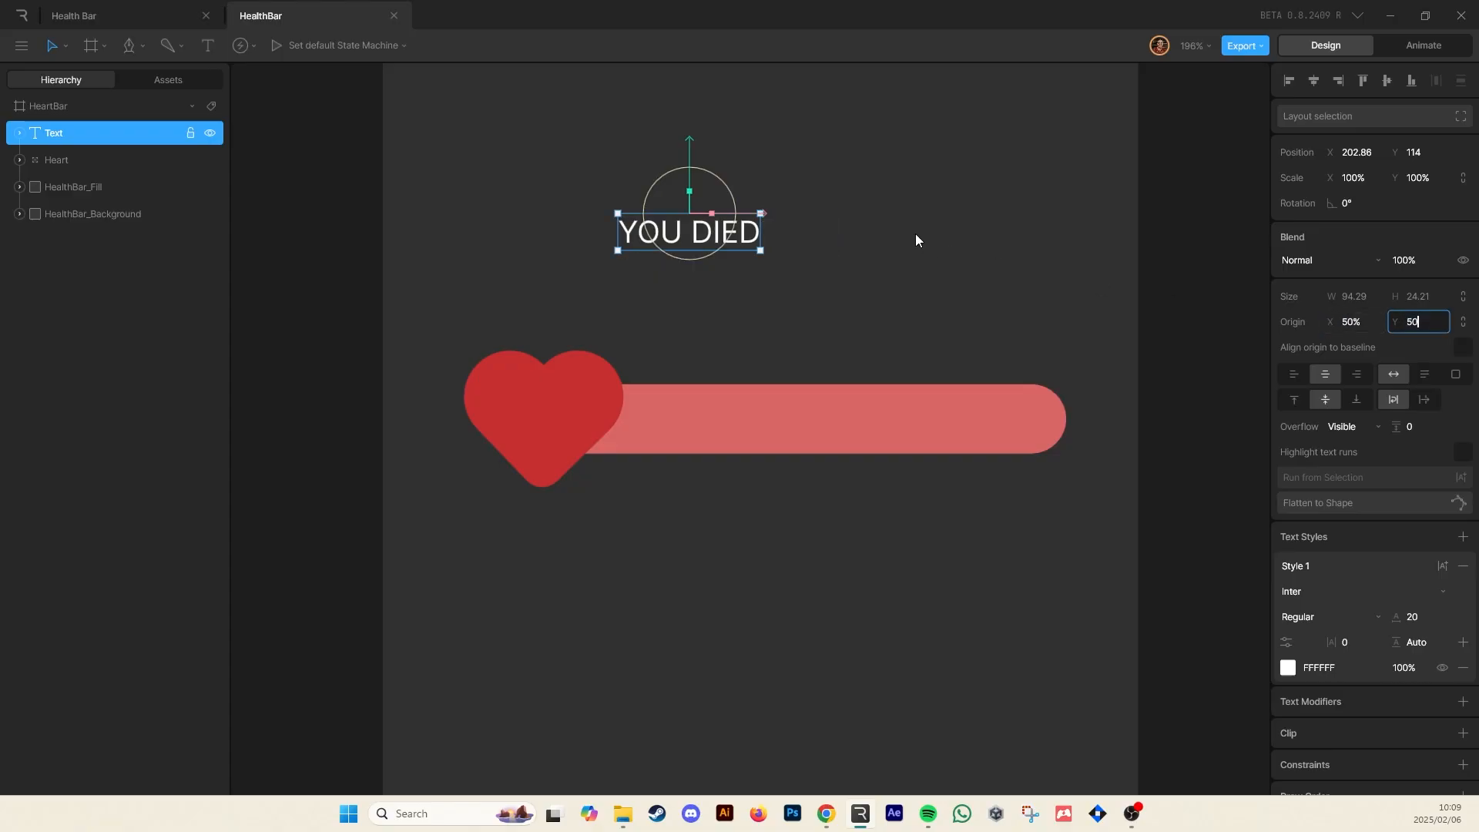
{"action": "left_click", "coordinate": [915, 234]}
{"action": "left_click", "coordinate": [738, 220]}
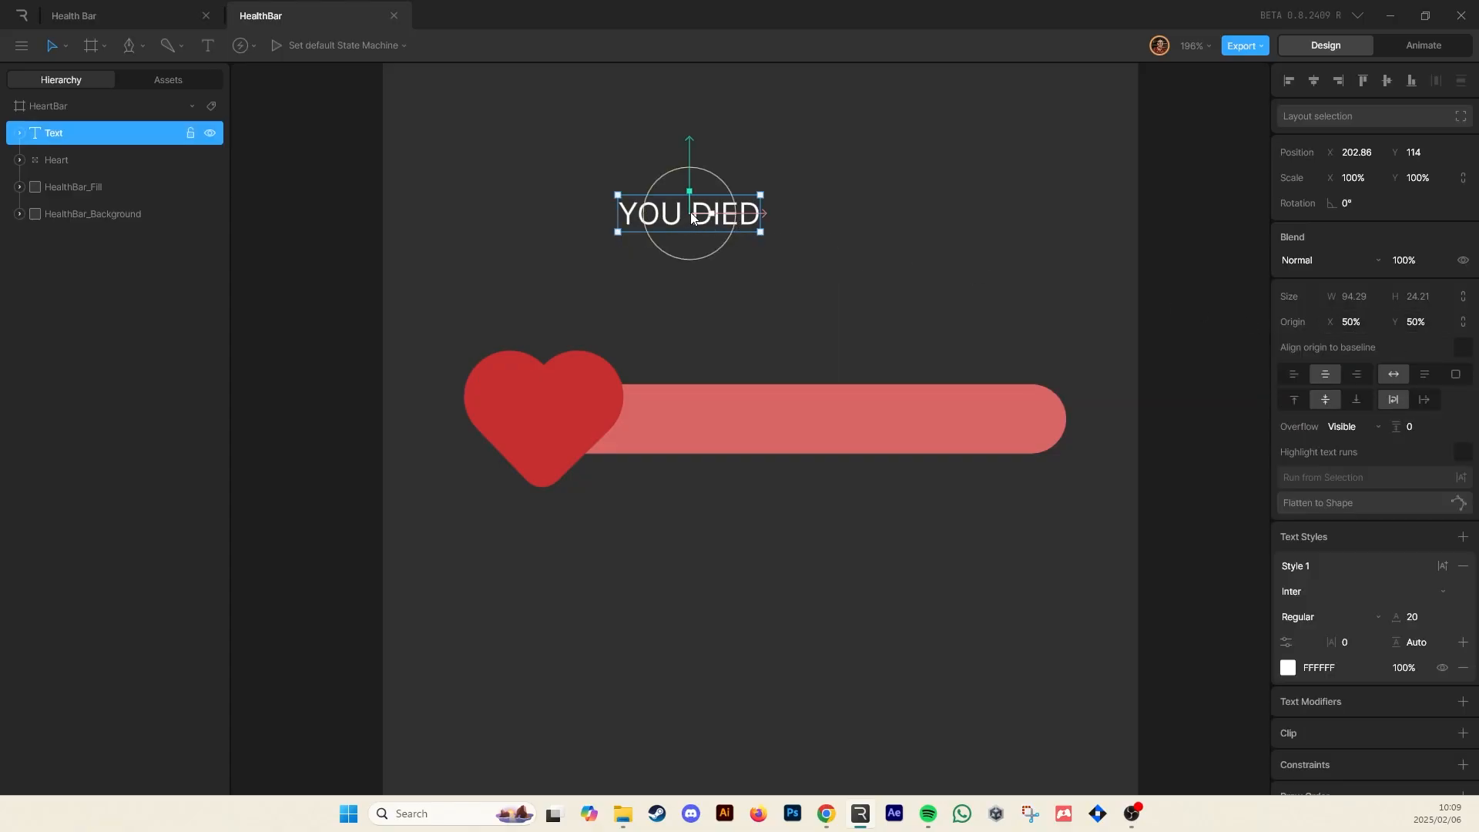
Center the text horizontally on the artboard and set its font size to 53
{"action": "left_click", "coordinate": [1298, 80]}
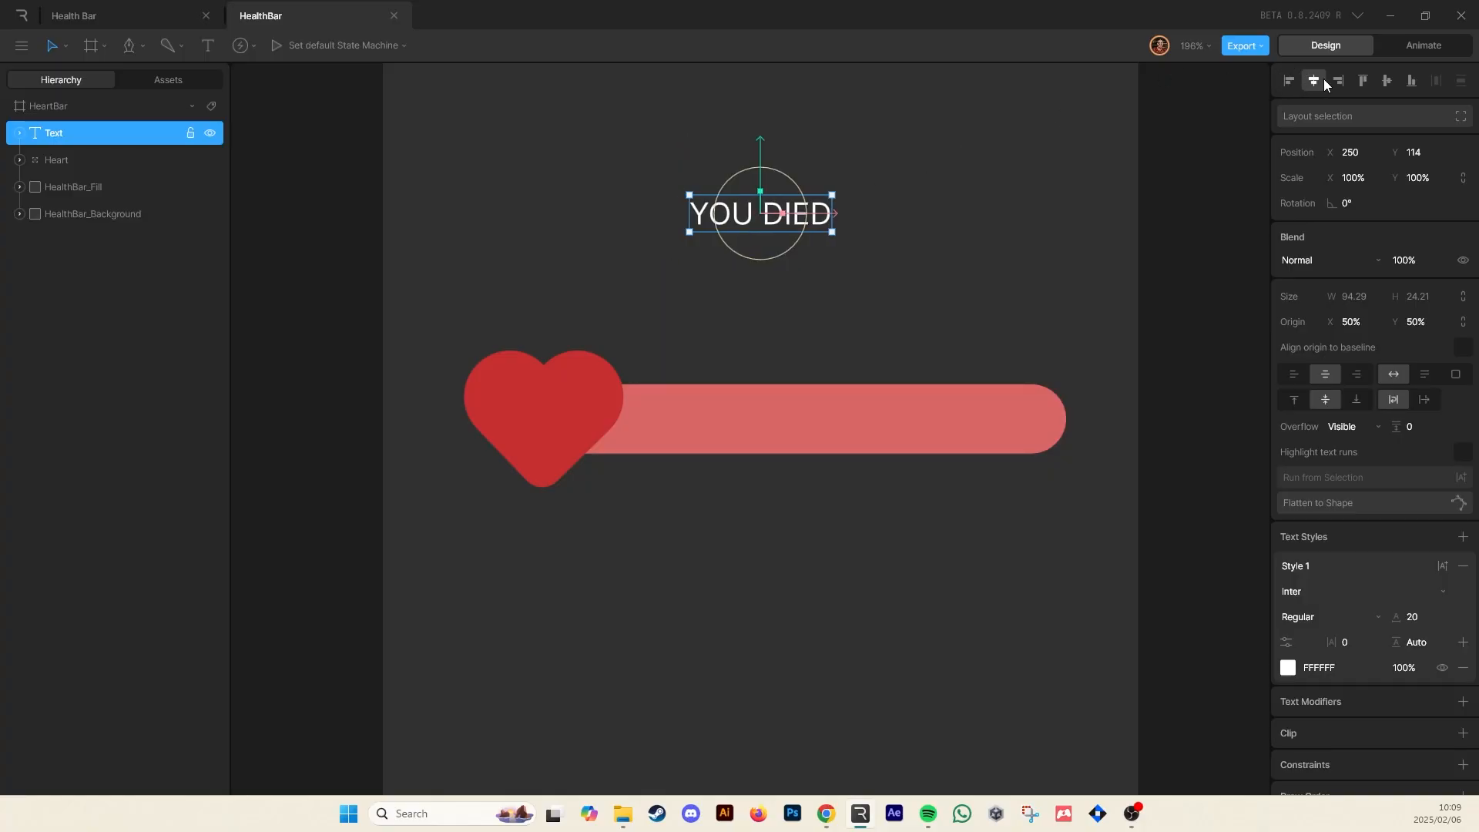
{"action": "left_click_drag", "start_coordinate": [1424, 620], "coordinate": [1428, 593]}
{"action": "left_click", "coordinate": [803, 267]}
{"action": "left_click", "coordinate": [801, 254]}
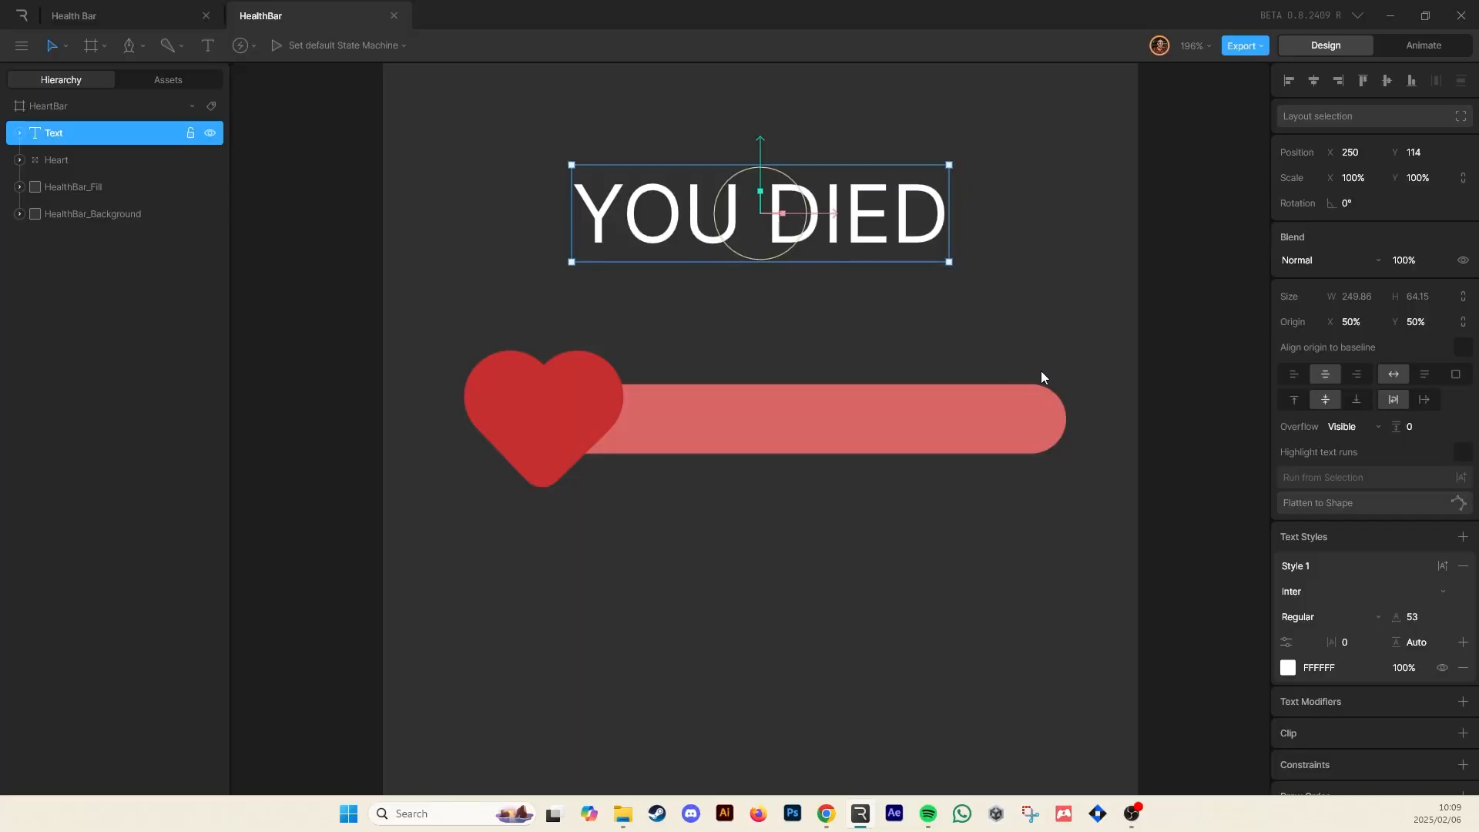
Change the YOU DIED text's font to Josefin Sans
{"action": "left_click", "coordinate": [1324, 594]}
{"action": "scroll", "coordinate": [1341, 544], "scroll_direction": "down", "scroll_amount": 5}
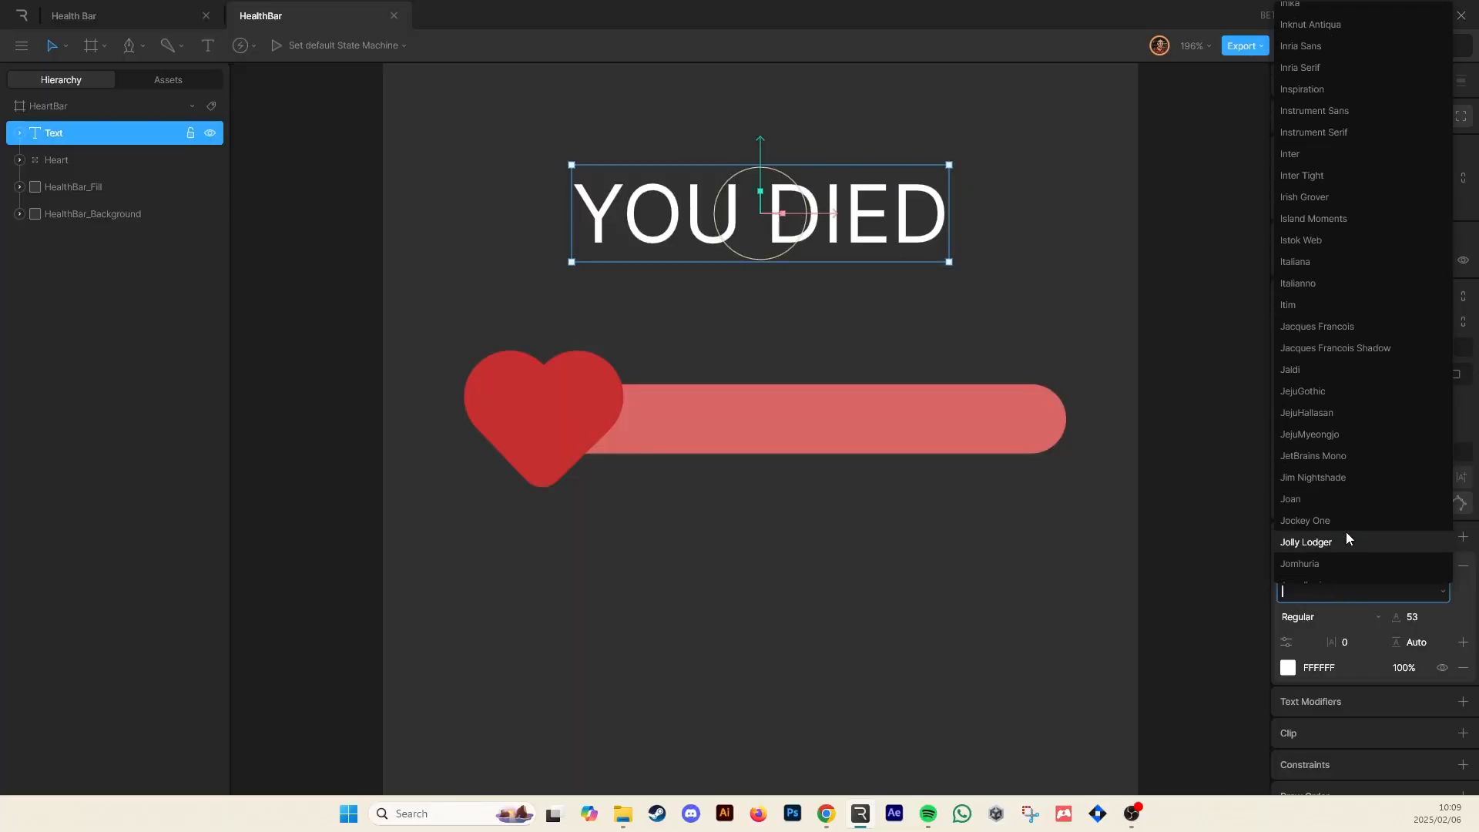
{"action": "left_click", "coordinate": [1355, 461]}
{"action": "left_click", "coordinate": [1060, 258]}
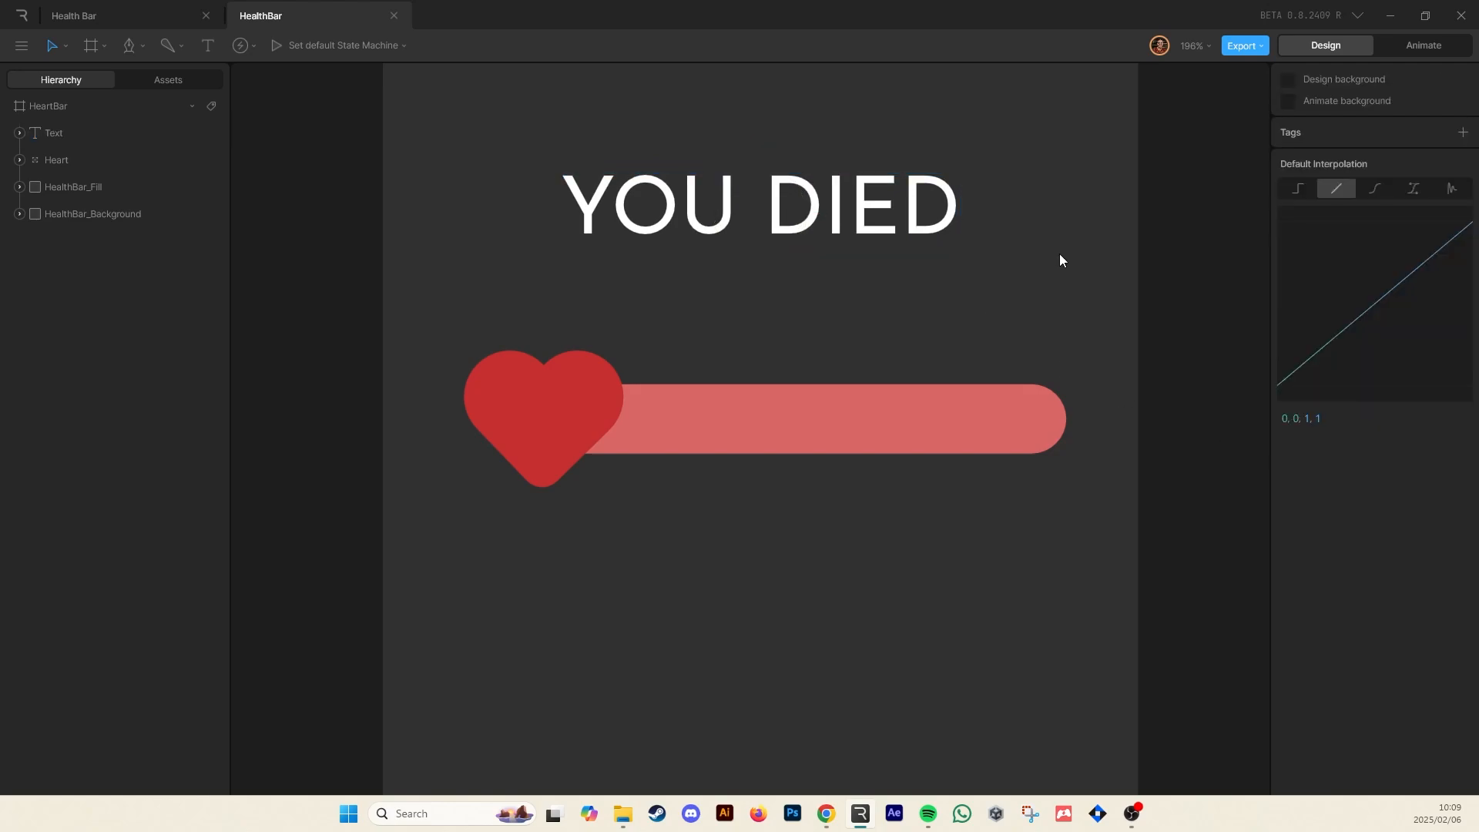
Rename the text layer as YouDied_Txt
{"action": "left_click", "coordinate": [864, 223]}
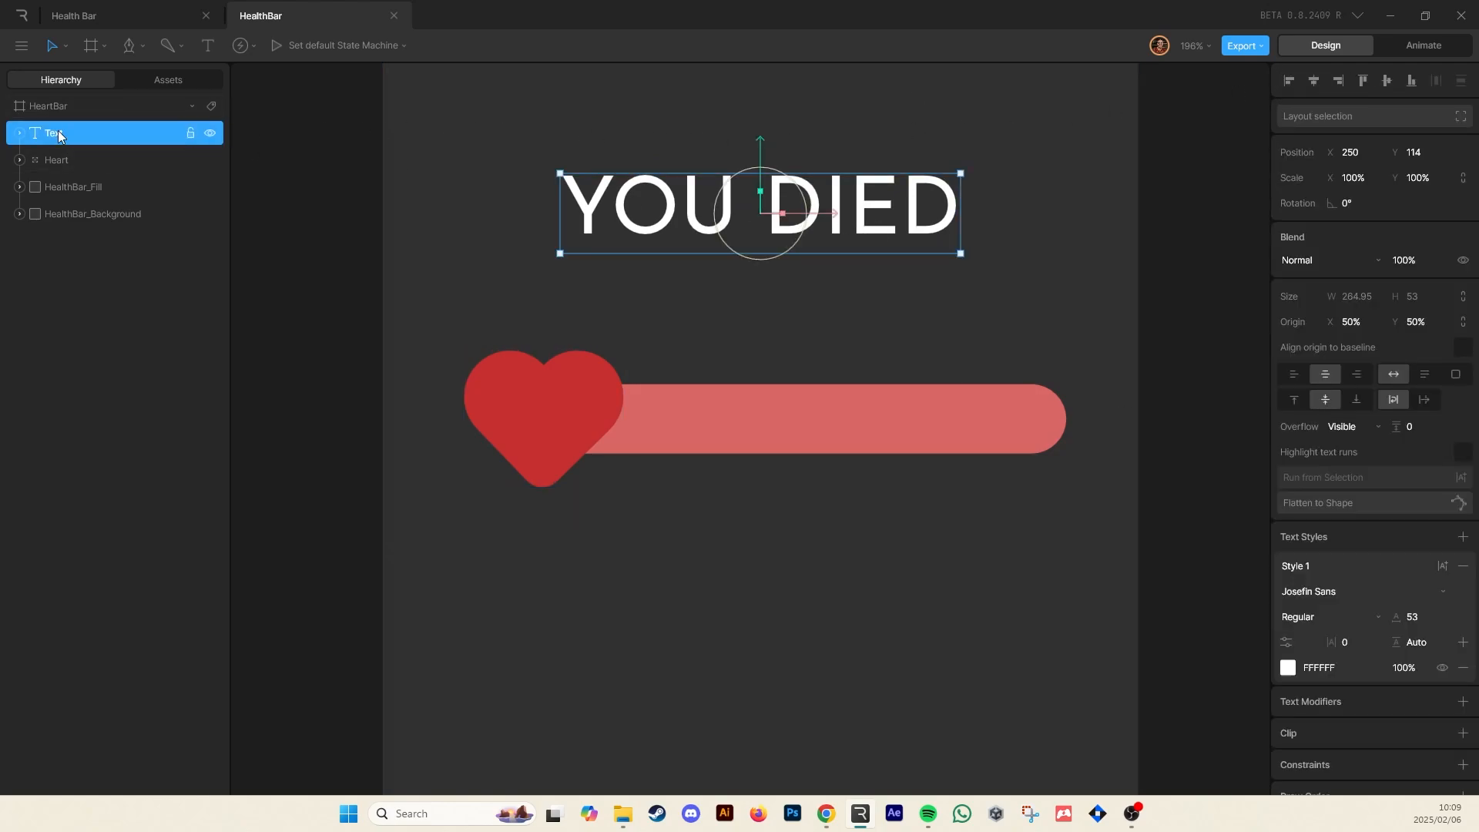
{"action": "type", "text": "YouDied_Txt"}
Duplicate the YOU DIED text and move the copy below the health bar
{"action": "key", "text": "ctrl+d"}
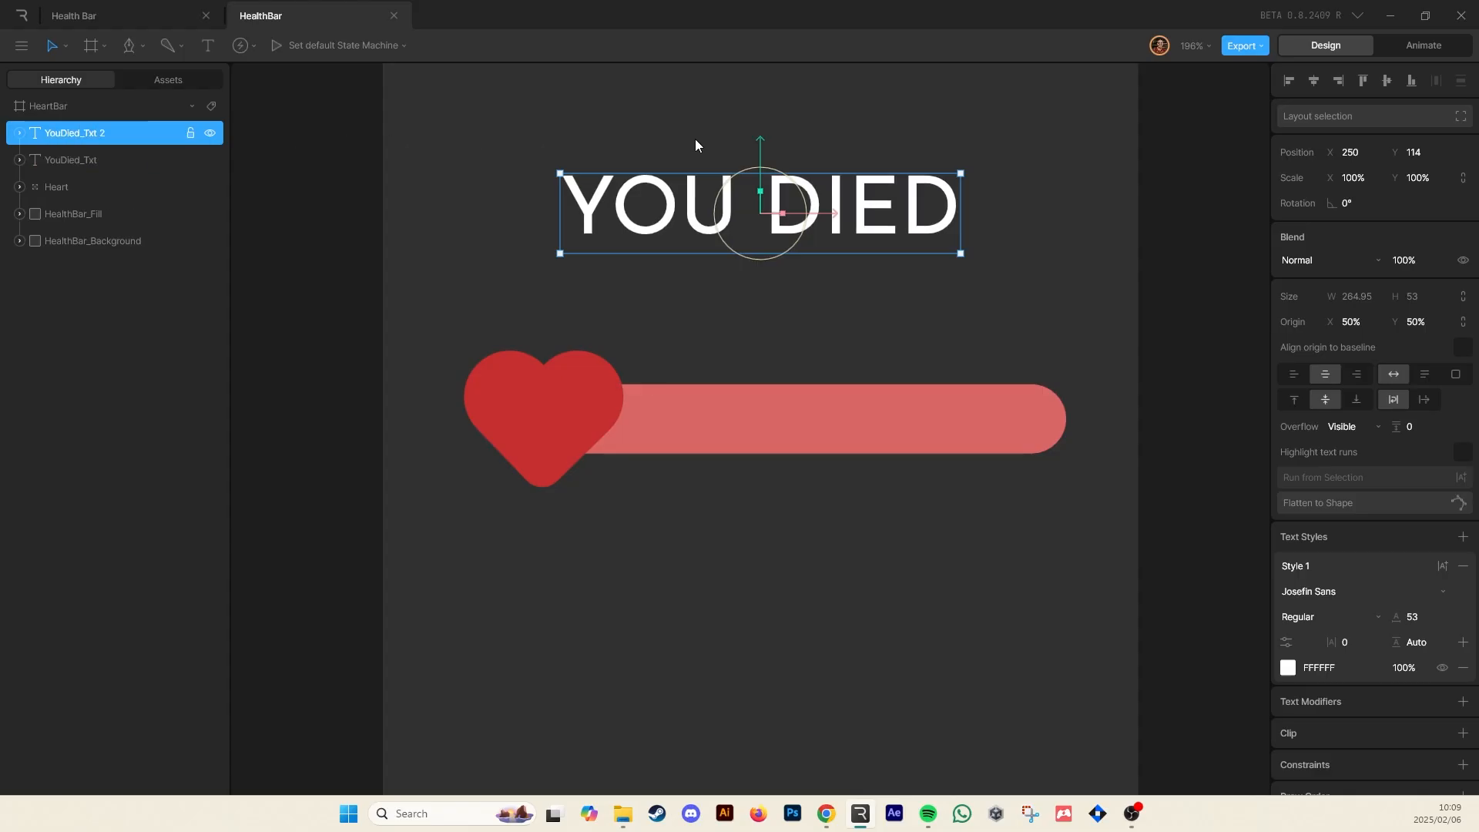
{"action": "mouse_move", "coordinate": [761, 144]}
{"action": "left_mouse_down"}
{"action": "mouse_move", "coordinate": [767, 566]}
{"action": "mouse_move", "coordinate": [774, 536]}
{"action": "left_mouse_up"}
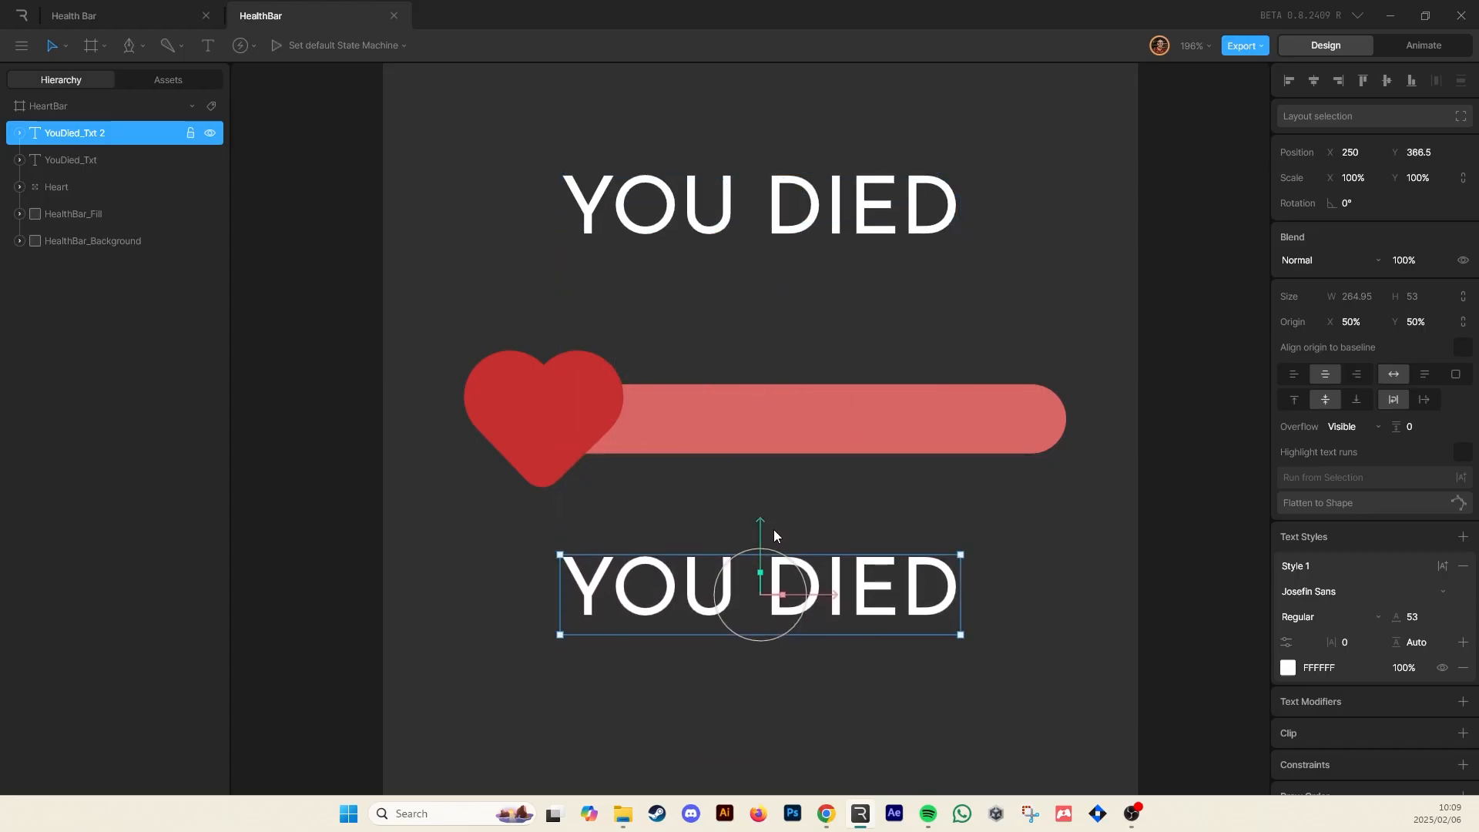
Change the duplicated text to read RESTART?
{"action": "double_click", "coordinate": [669, 574]}
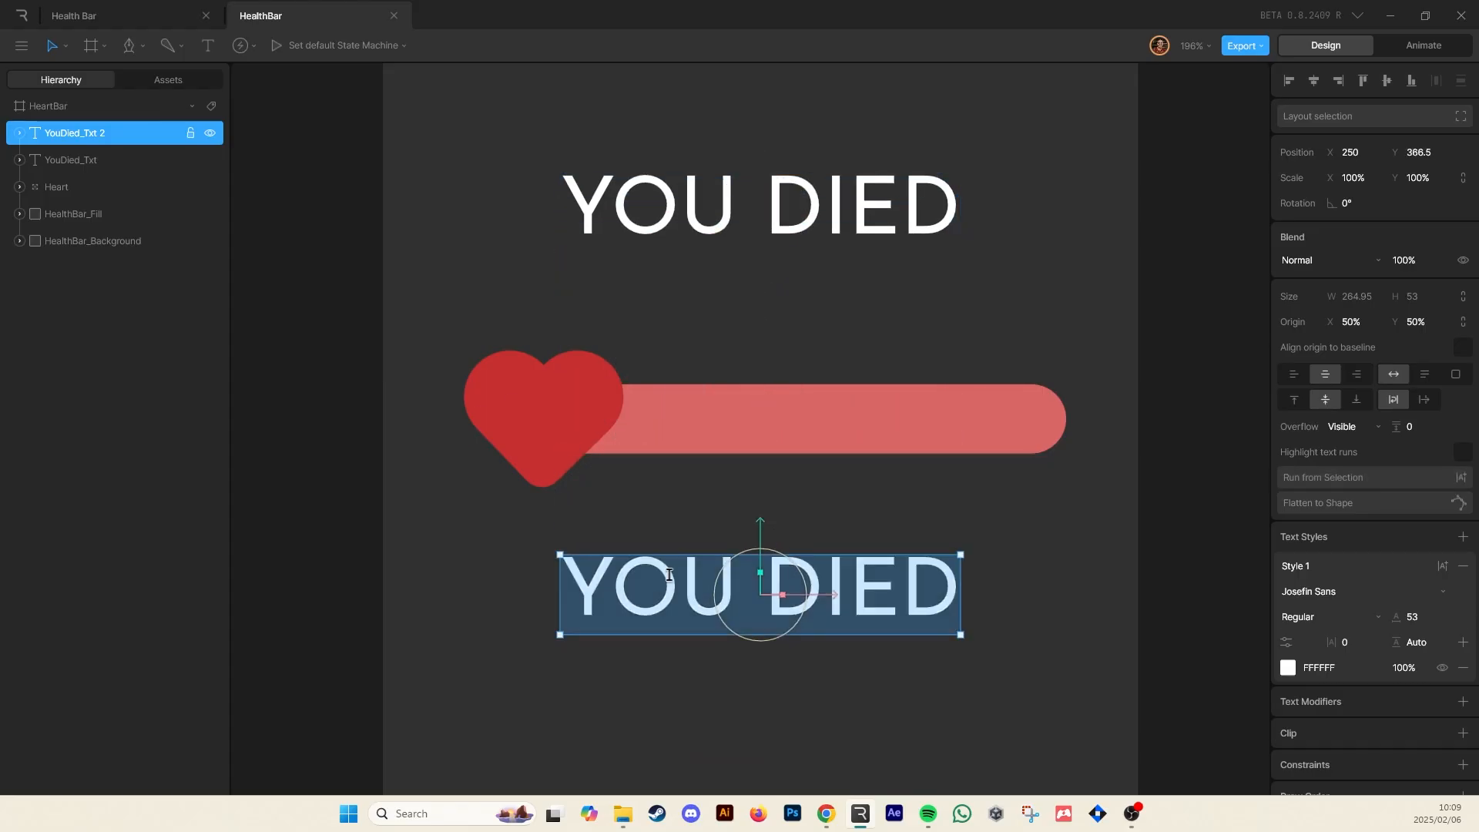
{"action": "type", "text": "R"}
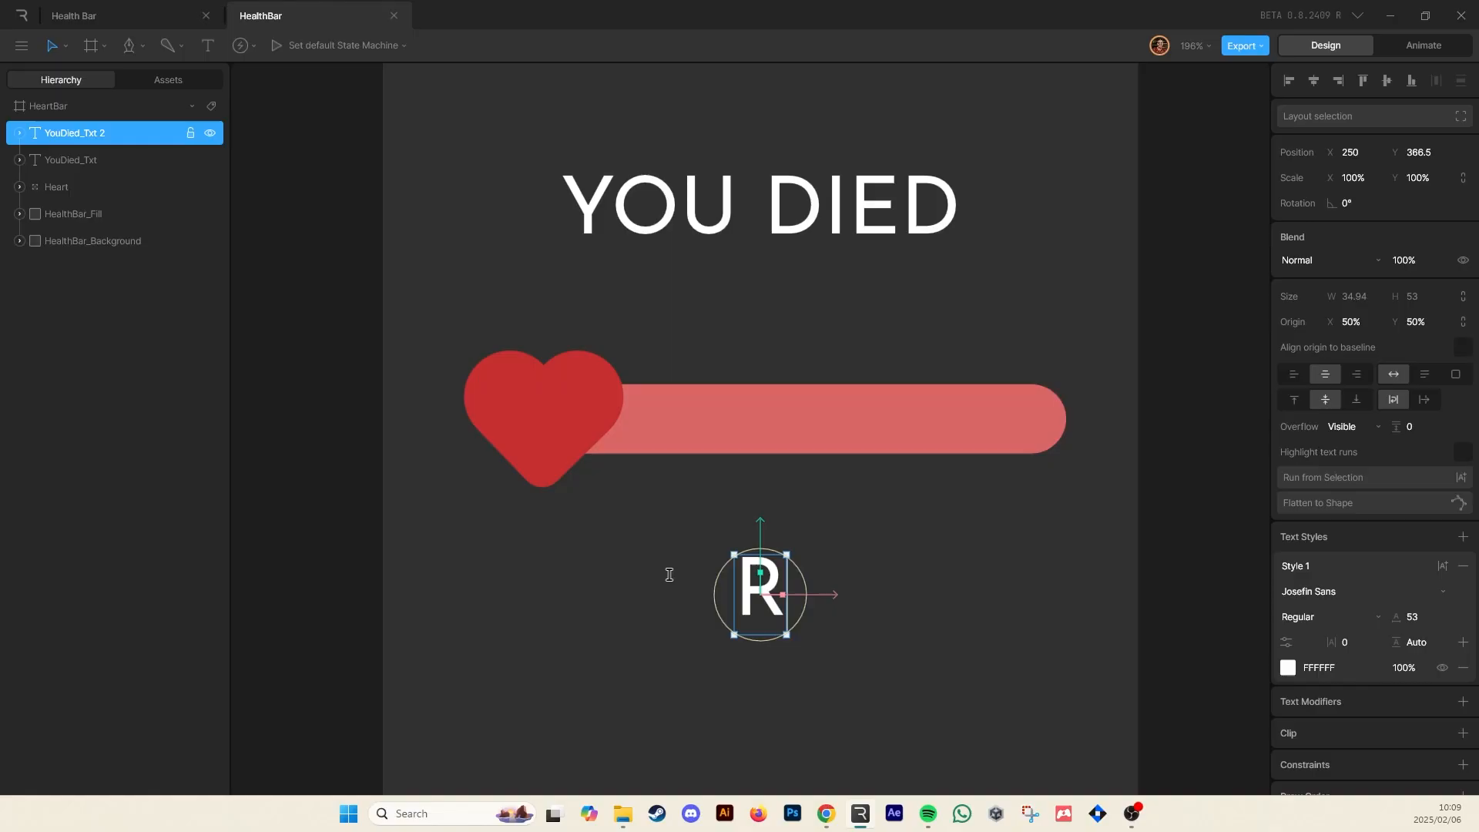
{"action": "type", "text": "estart"}
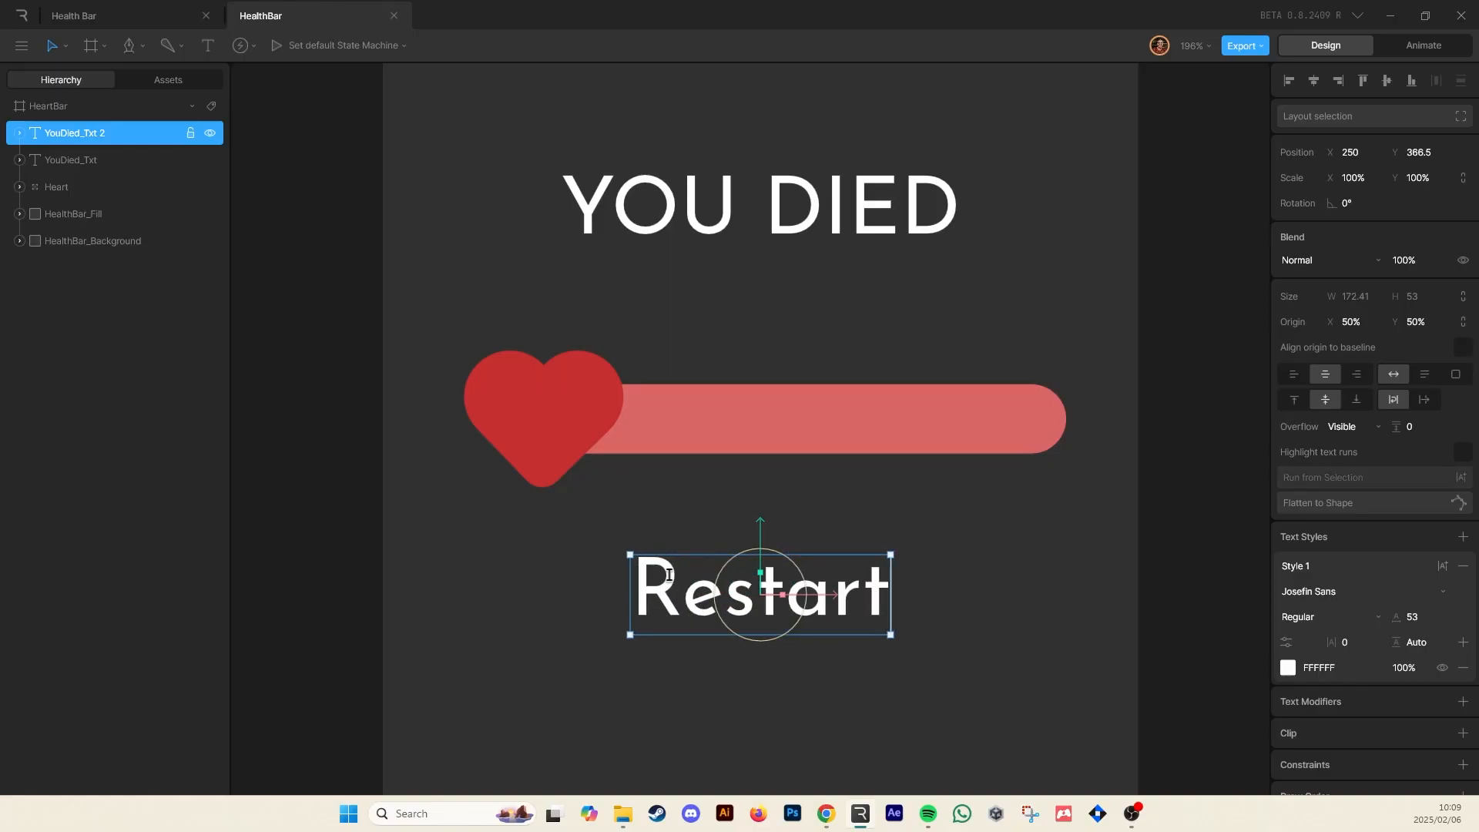
{"action": "key", "text": "BackSpace"}
{"action": "key", "text": "BackSpace"}
{"action": "key", "text": "BackSpace"}
{"action": "key", "text": "BackSpace"}
{"action": "key", "text": "BackSpace"}
{"action": "key", "text": "BackSpace"}
{"action": "type", "text": "ESTAS"}
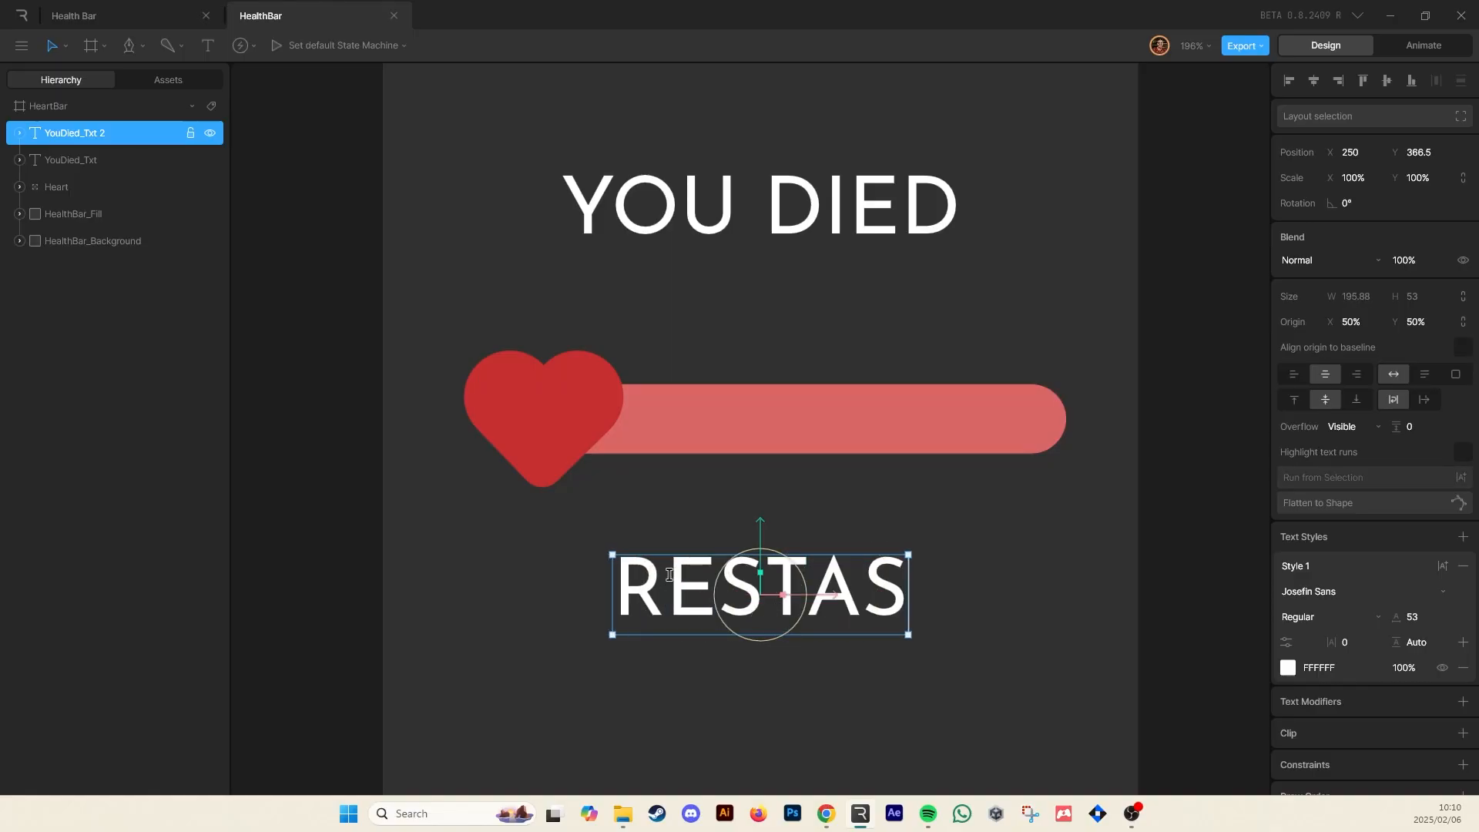
{"action": "key", "text": "BackSpace"}
{"action": "key", "text": "BackSpace"}
{"action": "type", "text": "R"}
{"action": "key", "text": "BackSpace"}
{"action": "type", "text": "ART?"}
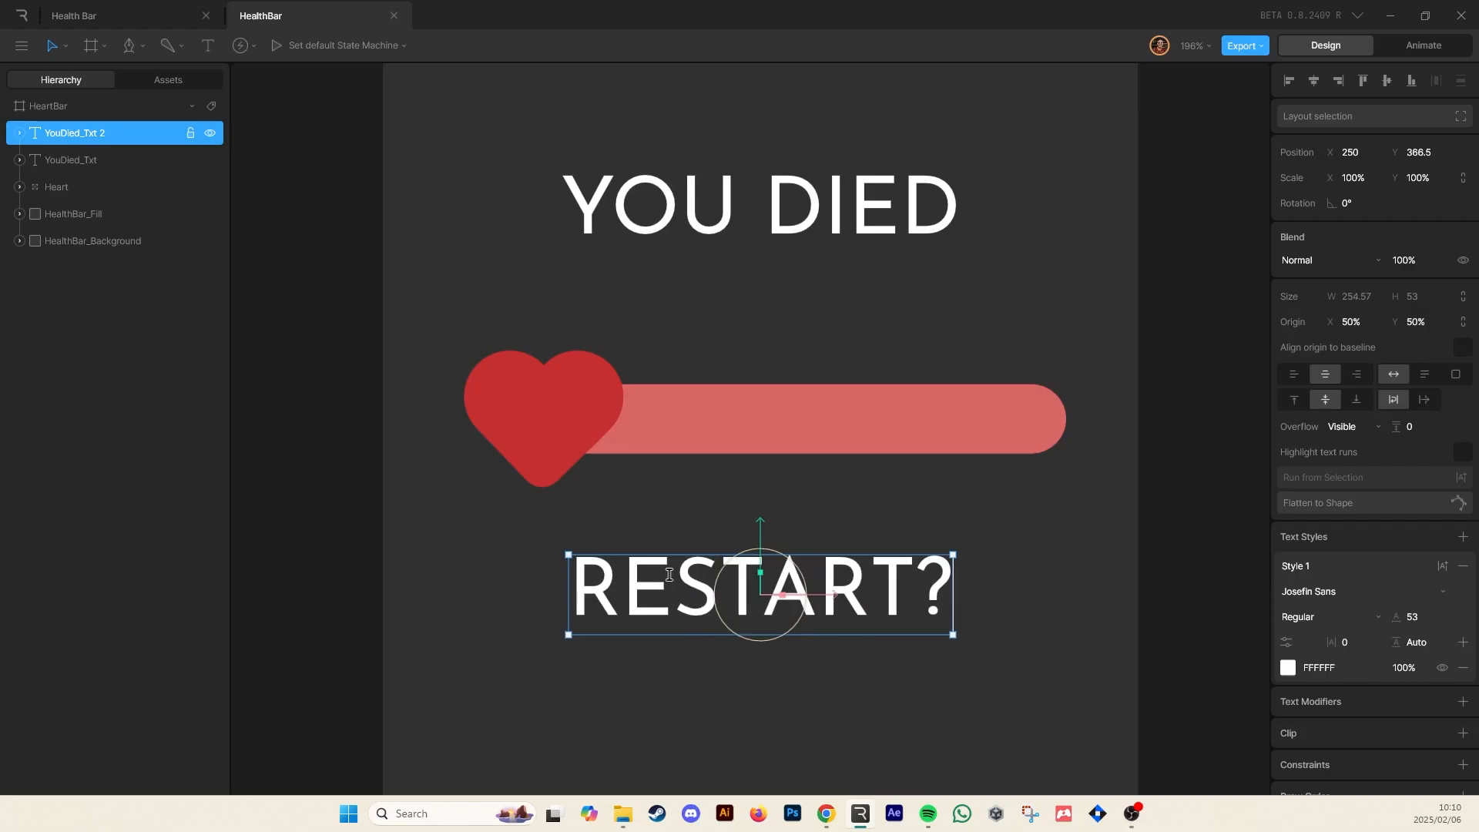
Set the RESTART? text's font size to 30
{"action": "left_click", "coordinate": [1414, 616]}
{"action": "type", "text": "31"}
{"action": "key", "text": "Return"}
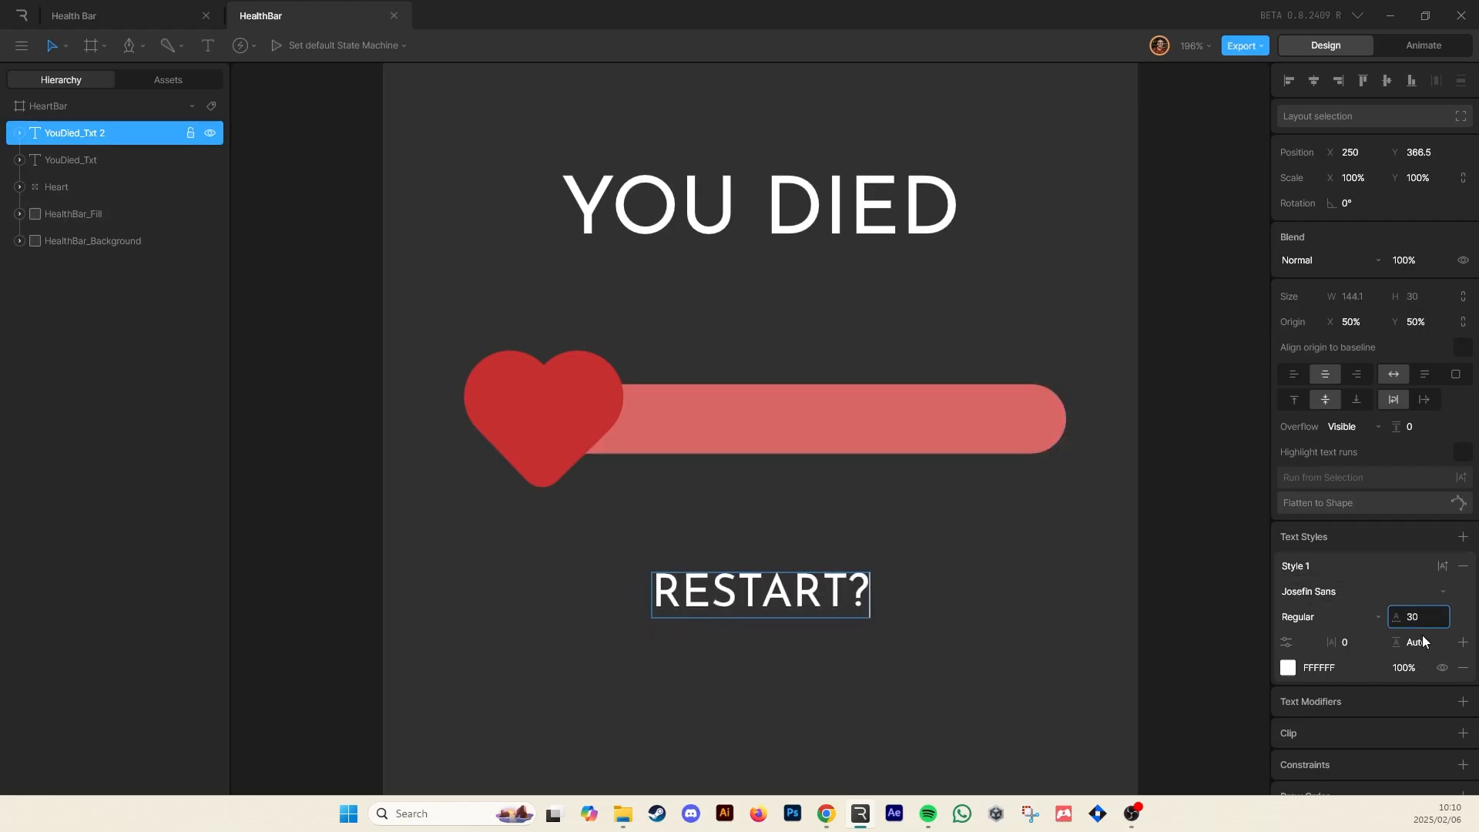
{"action": "left_click", "coordinate": [985, 564]}
Rename the duplicated text layer as Restart_Txt
{"action": "scroll", "coordinate": [948, 490], "scroll_direction": "down", "scroll_amount": 3}
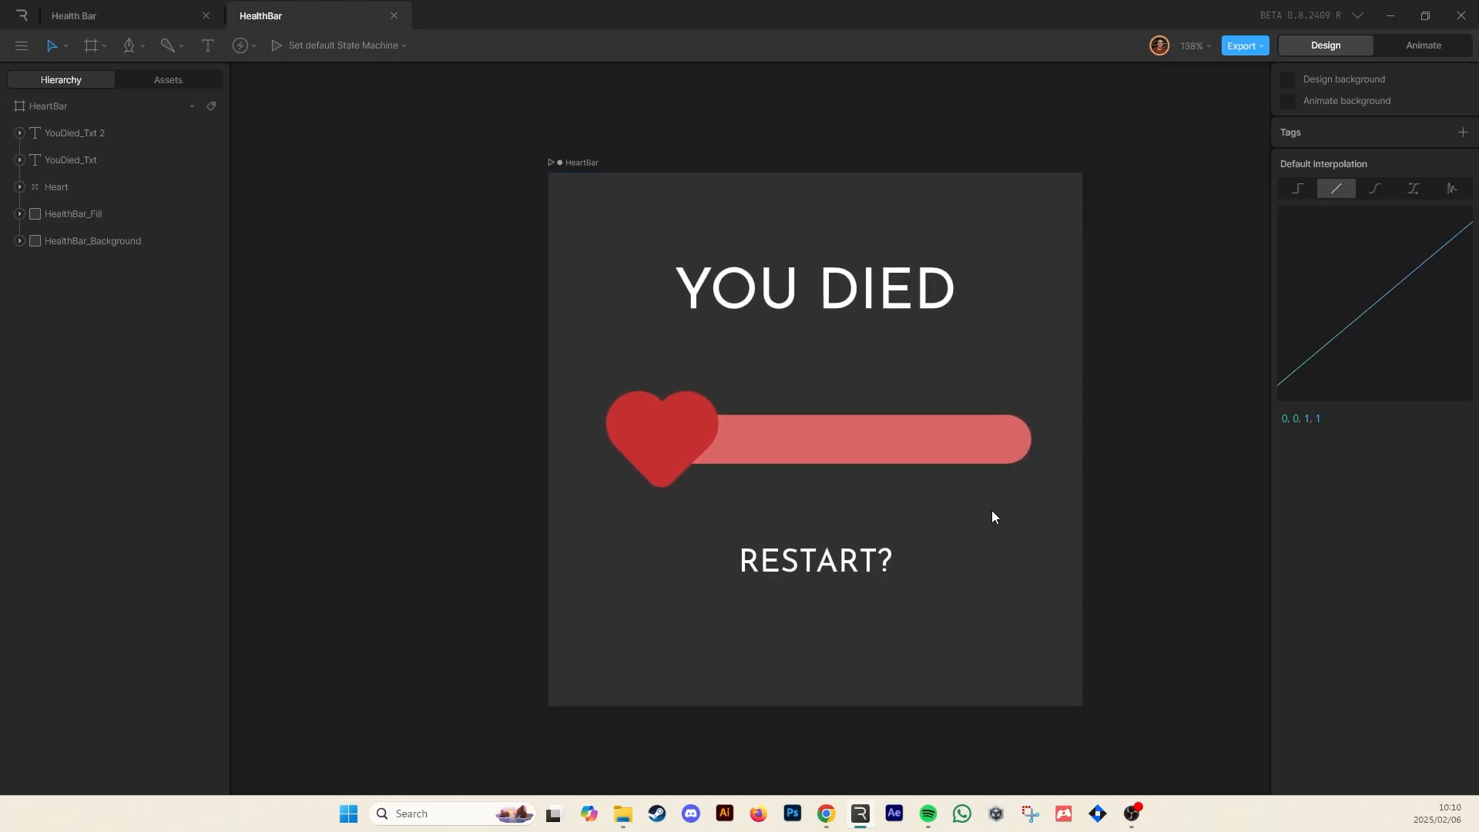
{"action": "scroll", "coordinate": [992, 510], "scroll_direction": "right", "scroll_amount": 1}
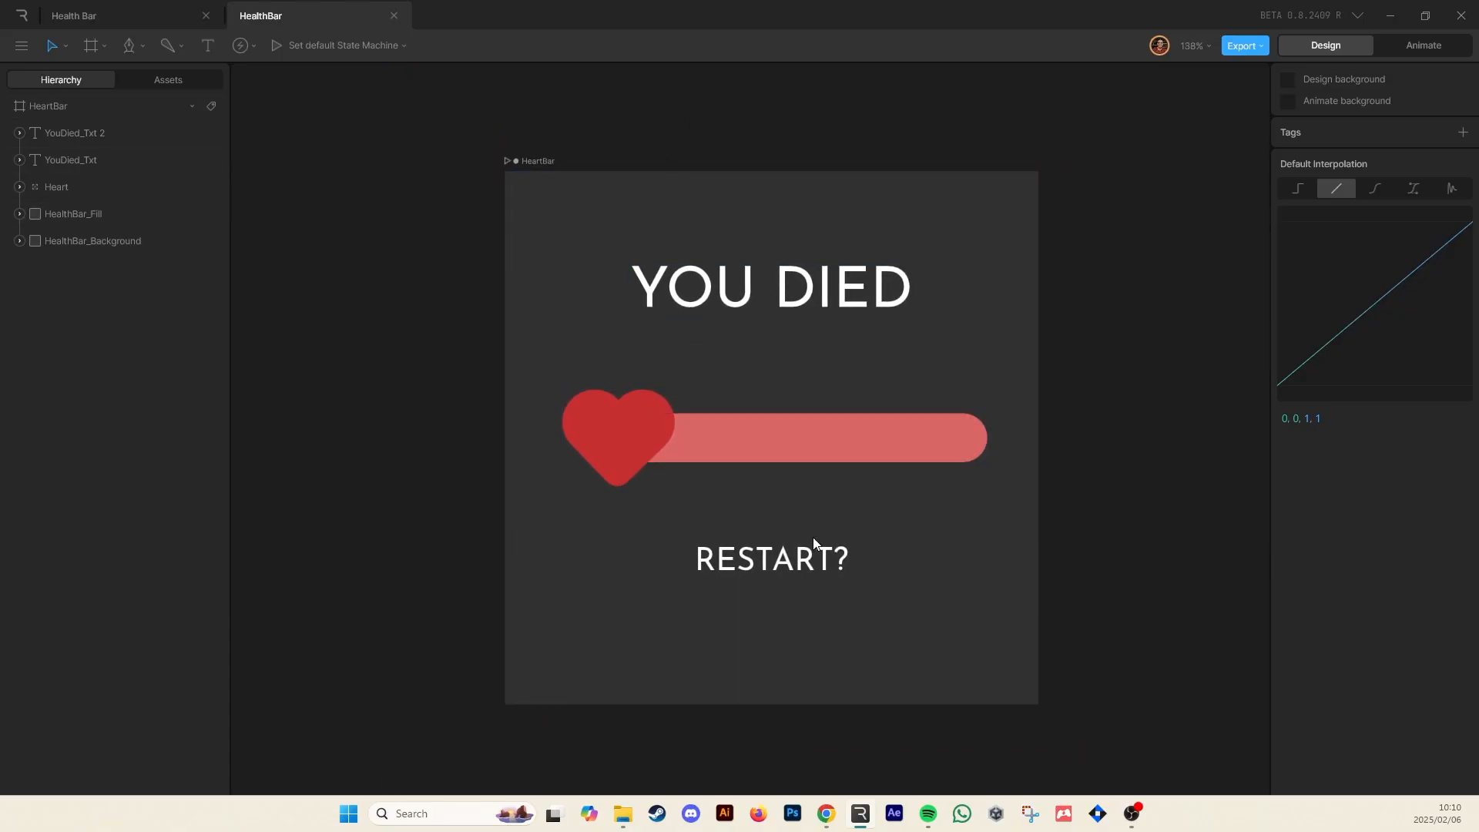
{"action": "double_click", "coordinate": [73, 133]}
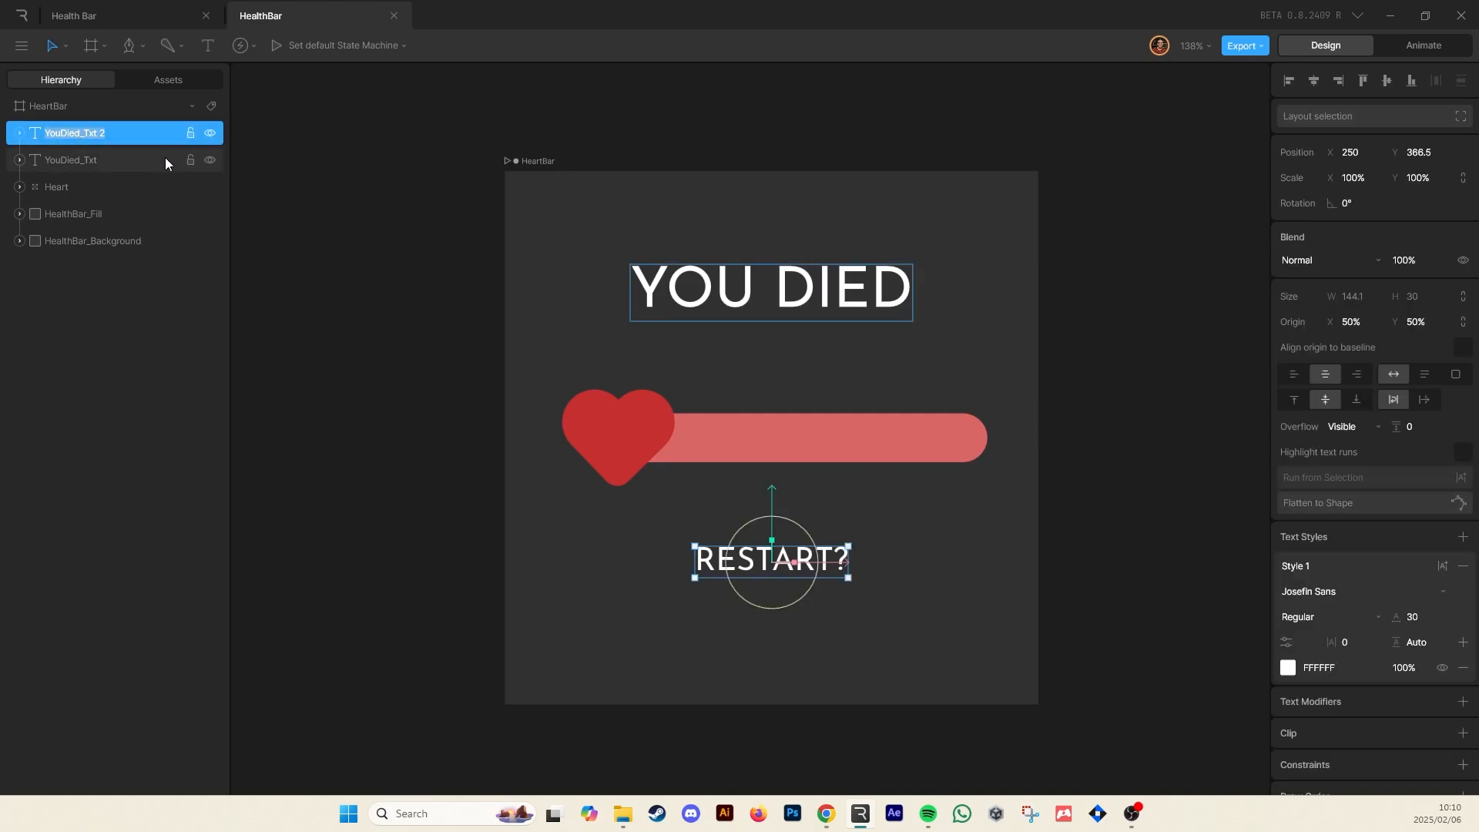
{"action": "type", "text": "Restart_Text"}
{"action": "left_click", "coordinate": [88, 134]}
{"action": "key", "text": "BackSpace"}
{"action": "left_click", "coordinate": [424, 377]}
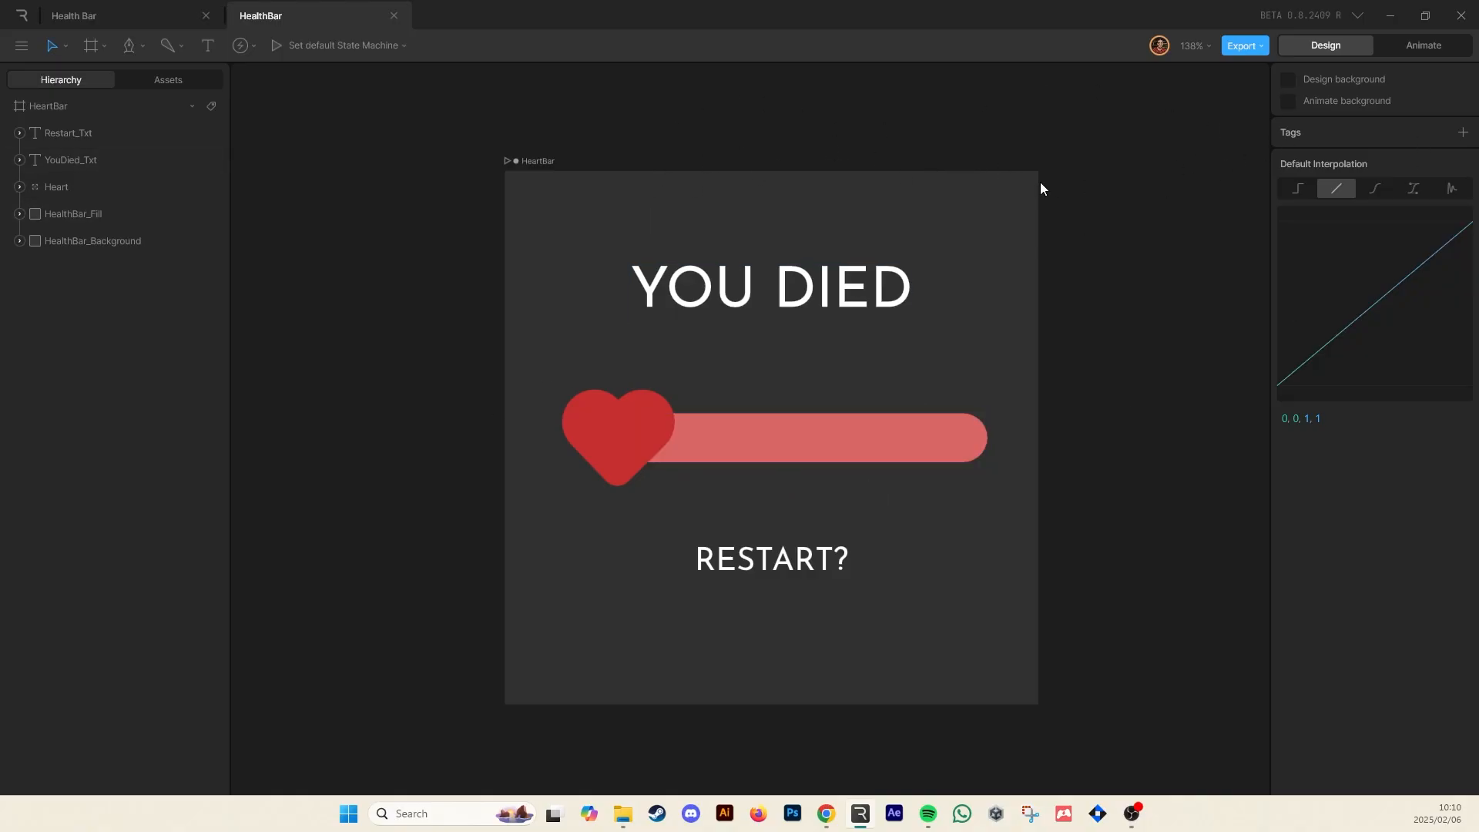
Switch to Animate mode
{"action": "left_click", "coordinate": [1413, 49]}
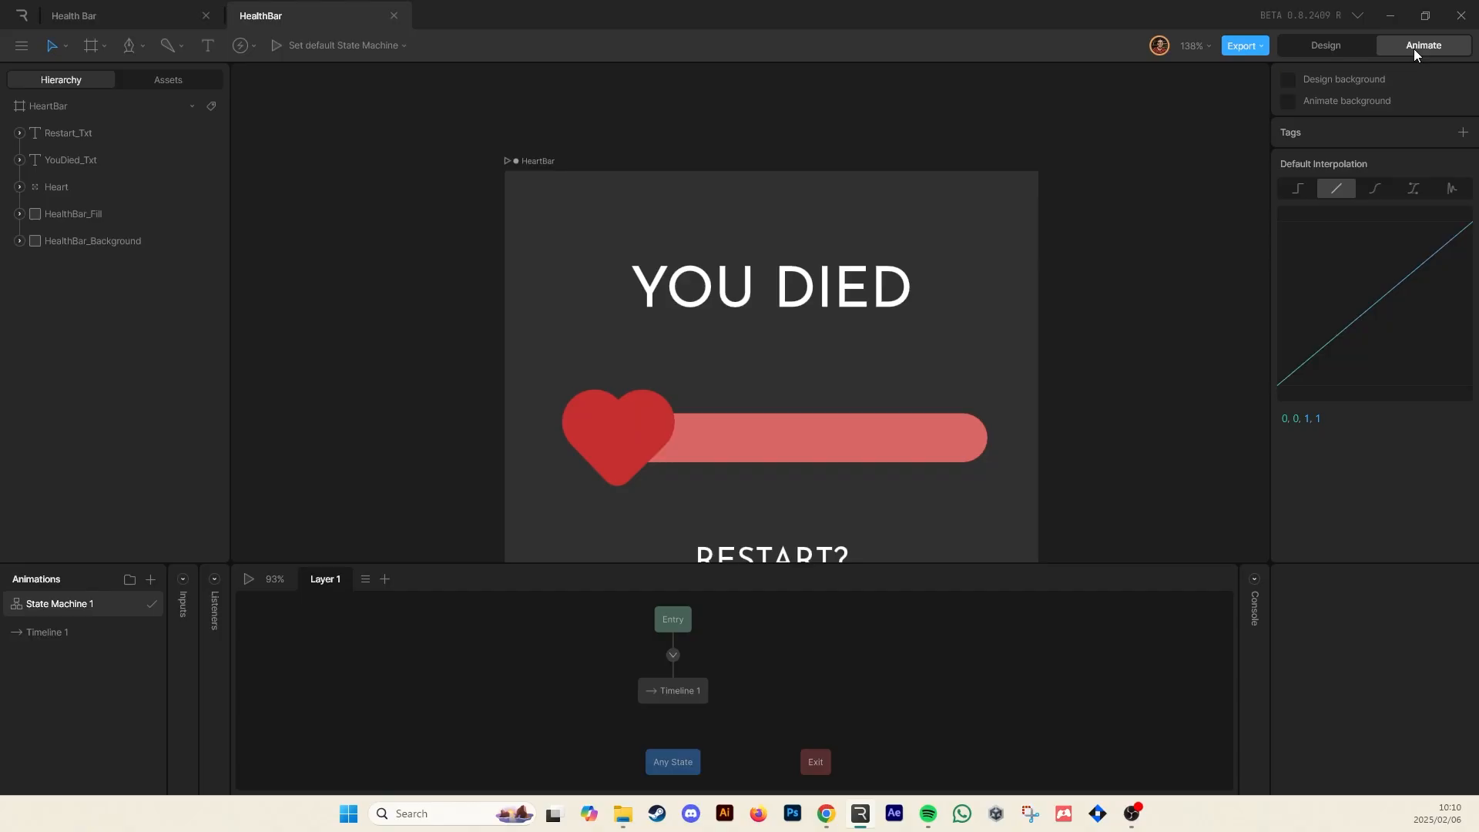
{"action": "scroll", "coordinate": [1042, 214], "scroll_direction": "down", "scroll_amount": 2}
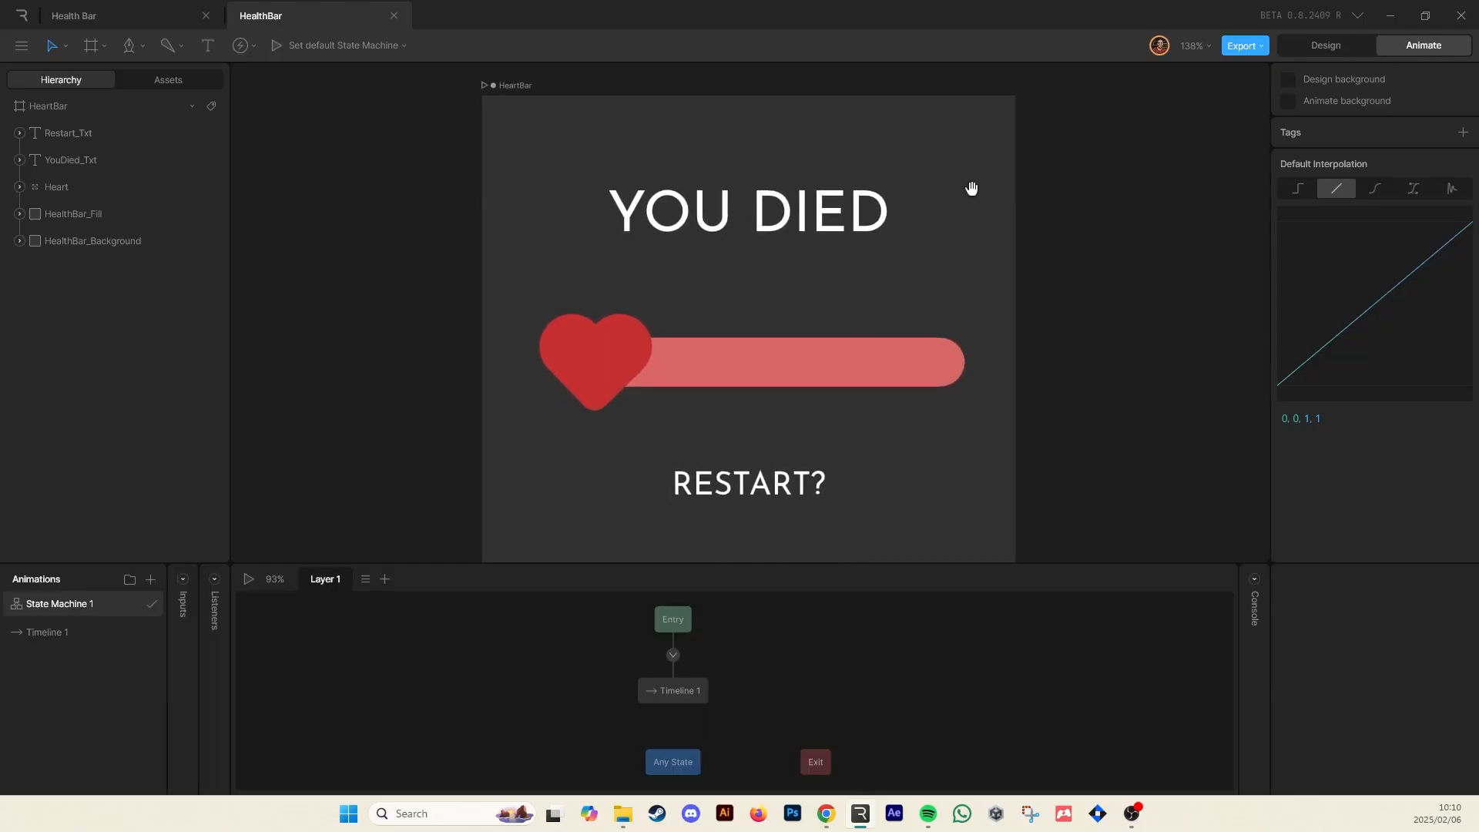
{"action": "scroll", "coordinate": [991, 267], "scroll_direction": "down", "scroll_amount": 2}
{"action": "scroll", "coordinate": [992, 262], "scroll_direction": "right", "scroll_amount": 2}
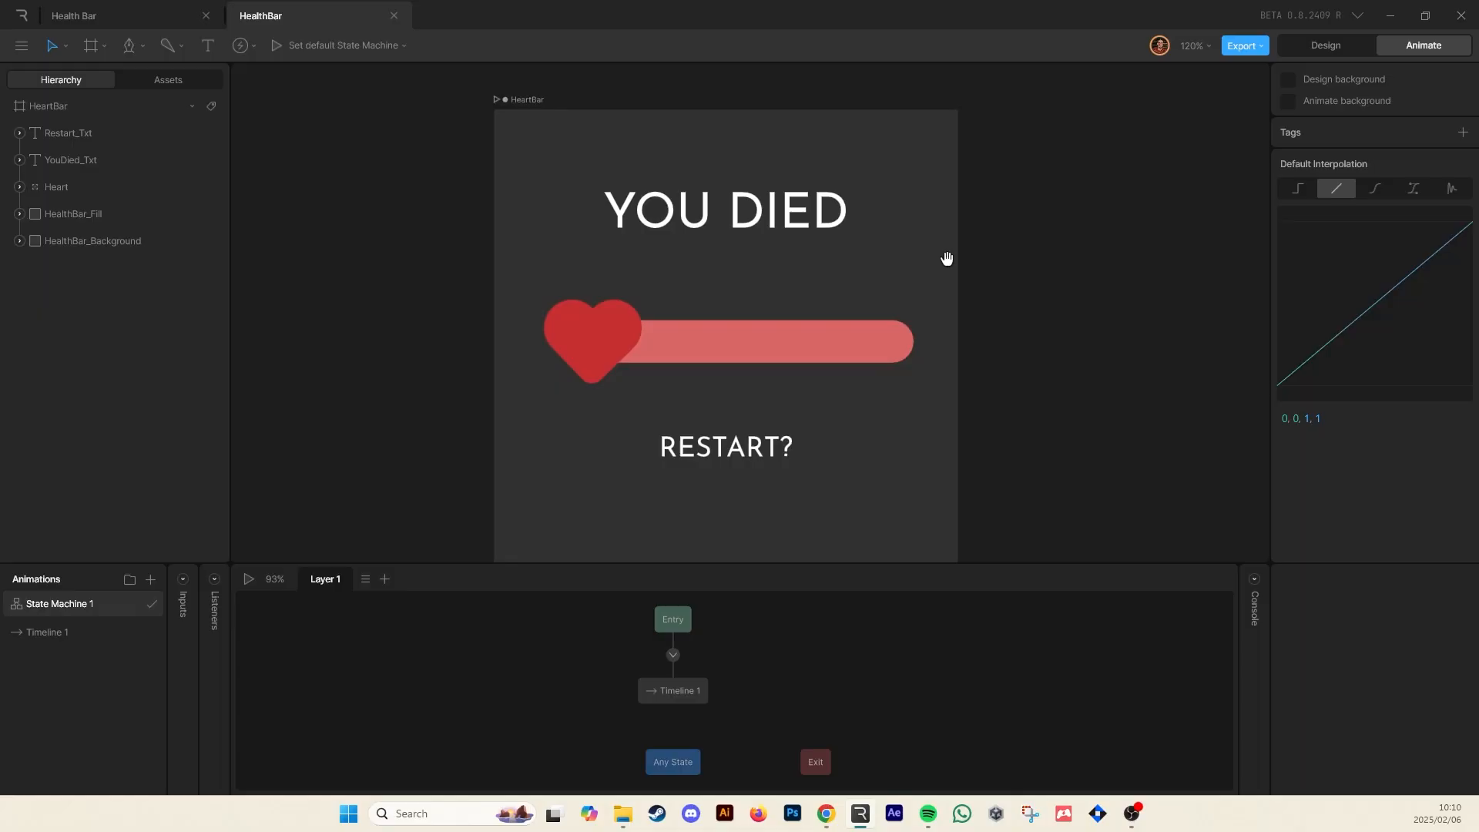
{"action": "scroll", "coordinate": [947, 254], "scroll_direction": "down", "scroll_amount": 2}
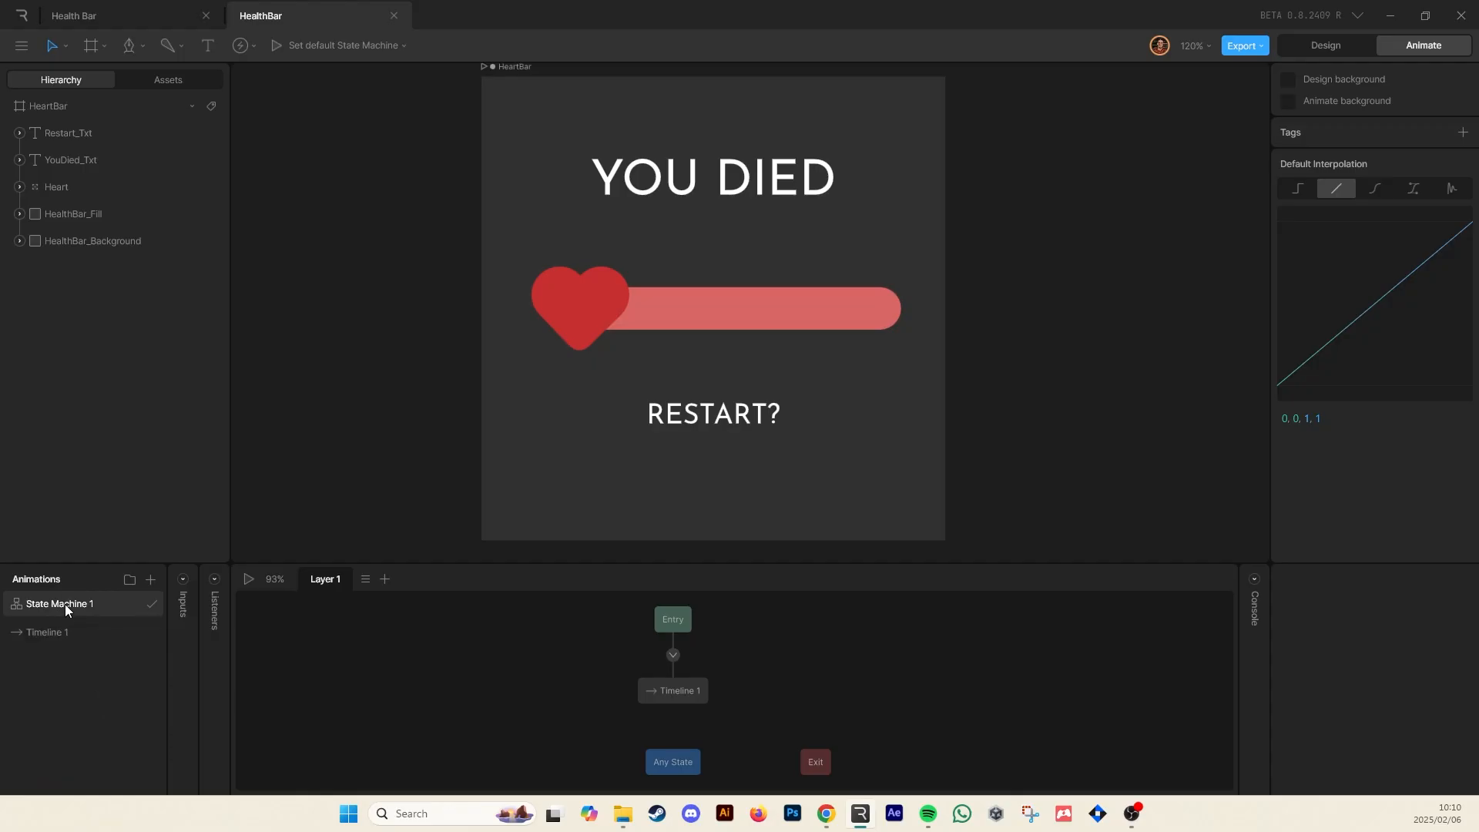
Rename Timeline 1 as HeartPulse
{"action": "left_click", "coordinate": [54, 632]}
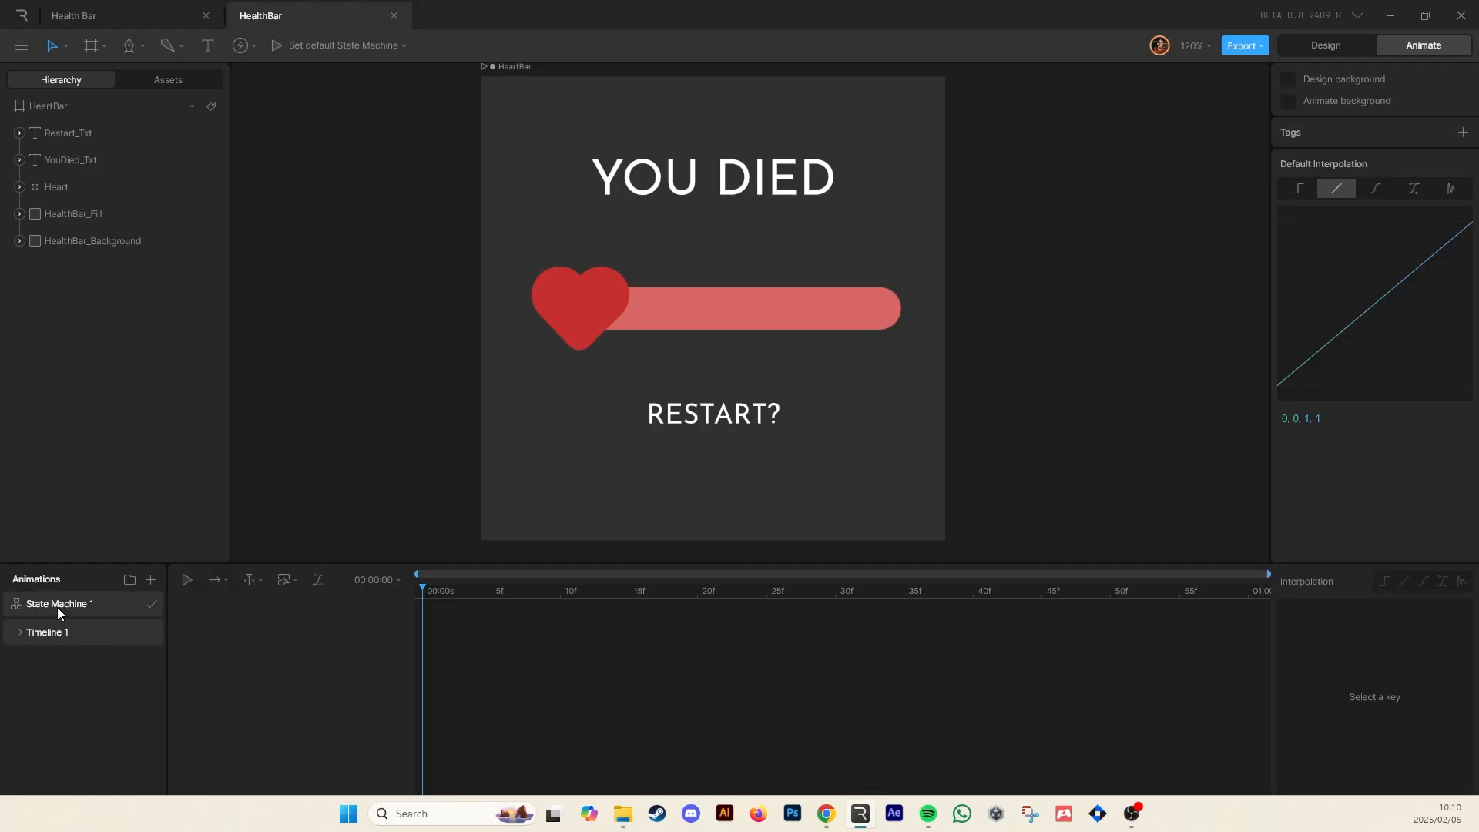
{"action": "left_click", "coordinate": [57, 607]}
{"action": "left_click", "coordinate": [54, 631]}
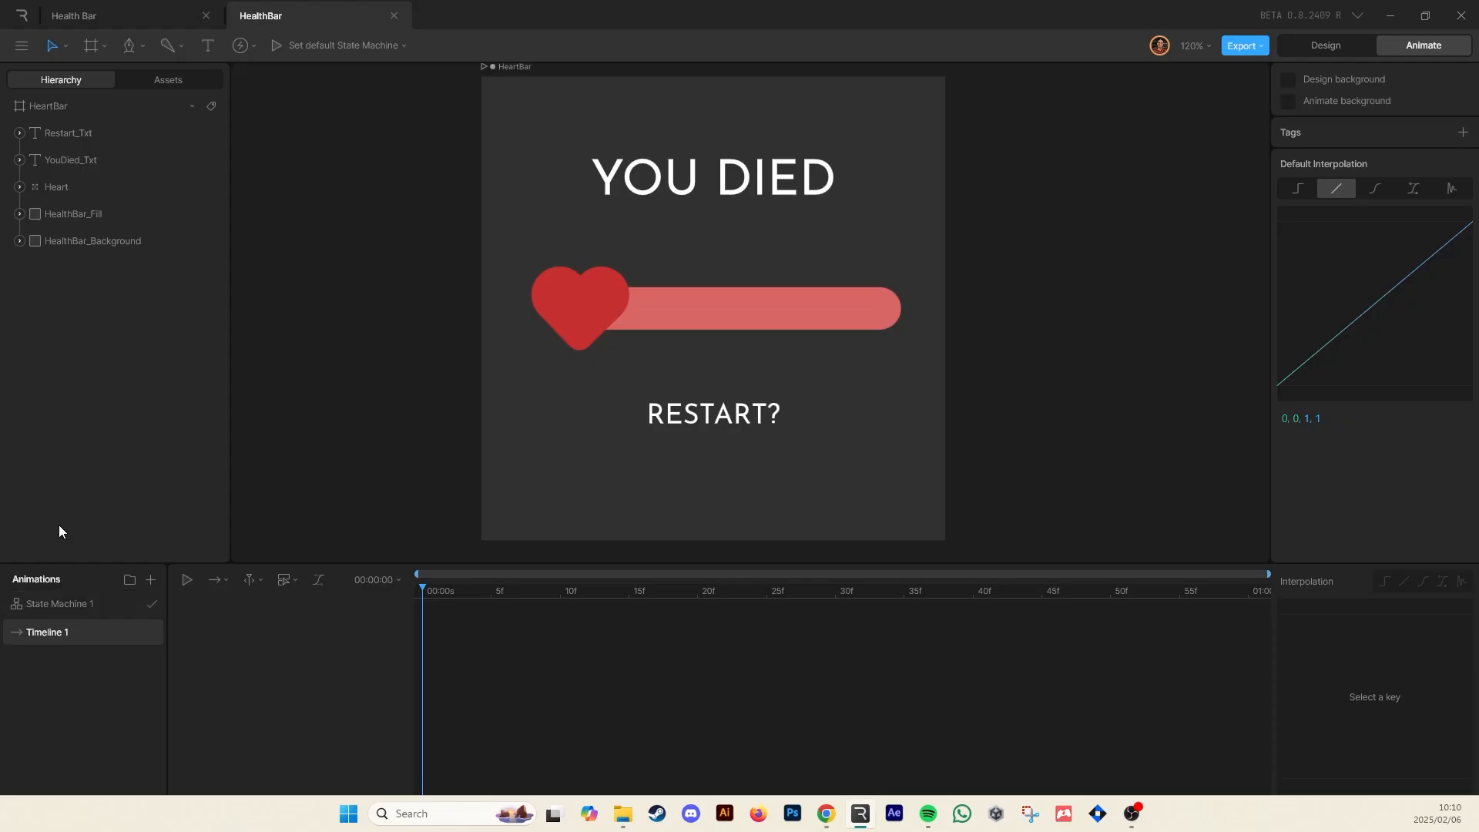
{"action": "left_click", "coordinate": [88, 608]}
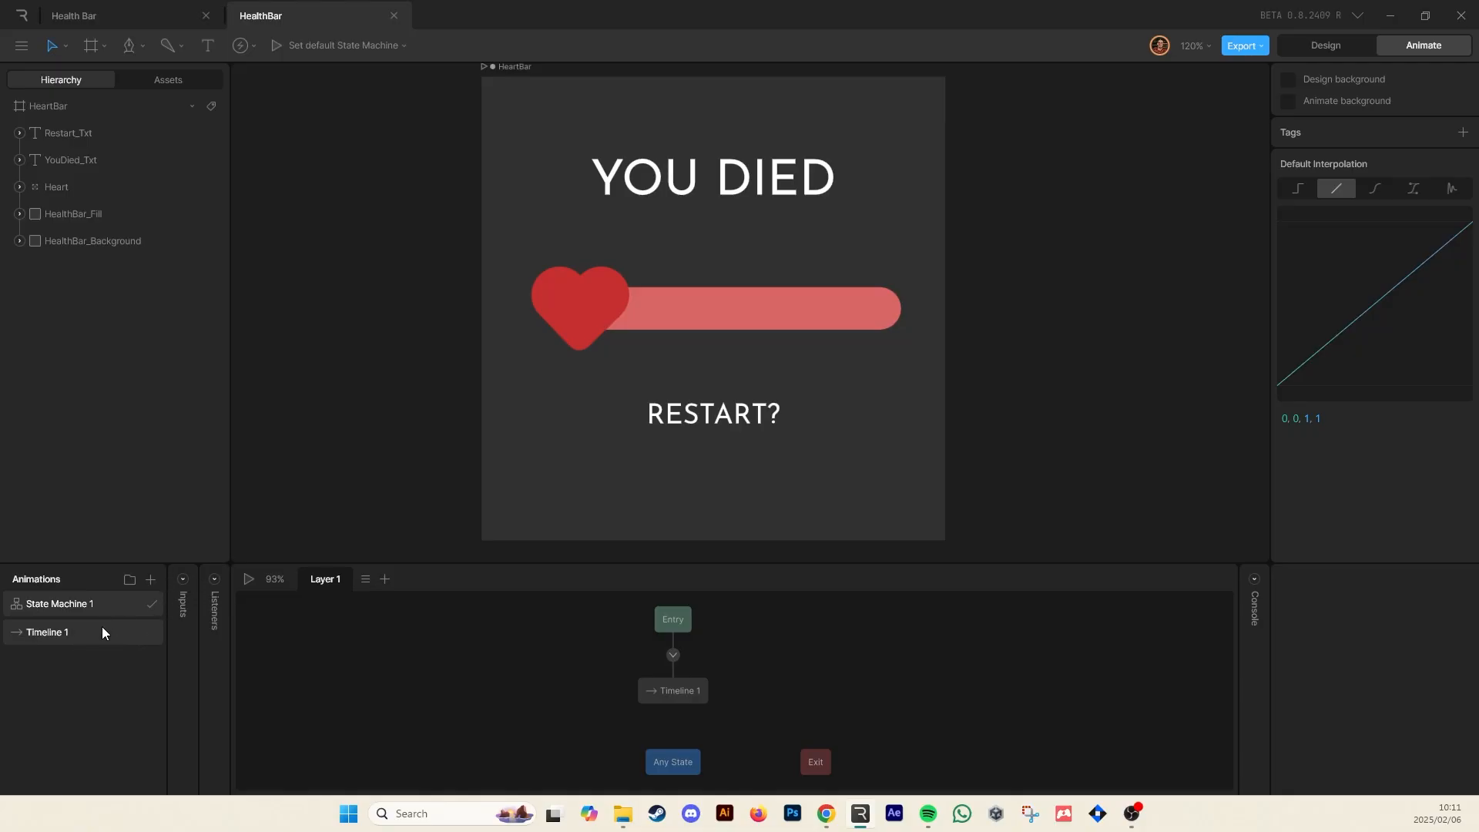
{"action": "left_click", "coordinate": [71, 631]}
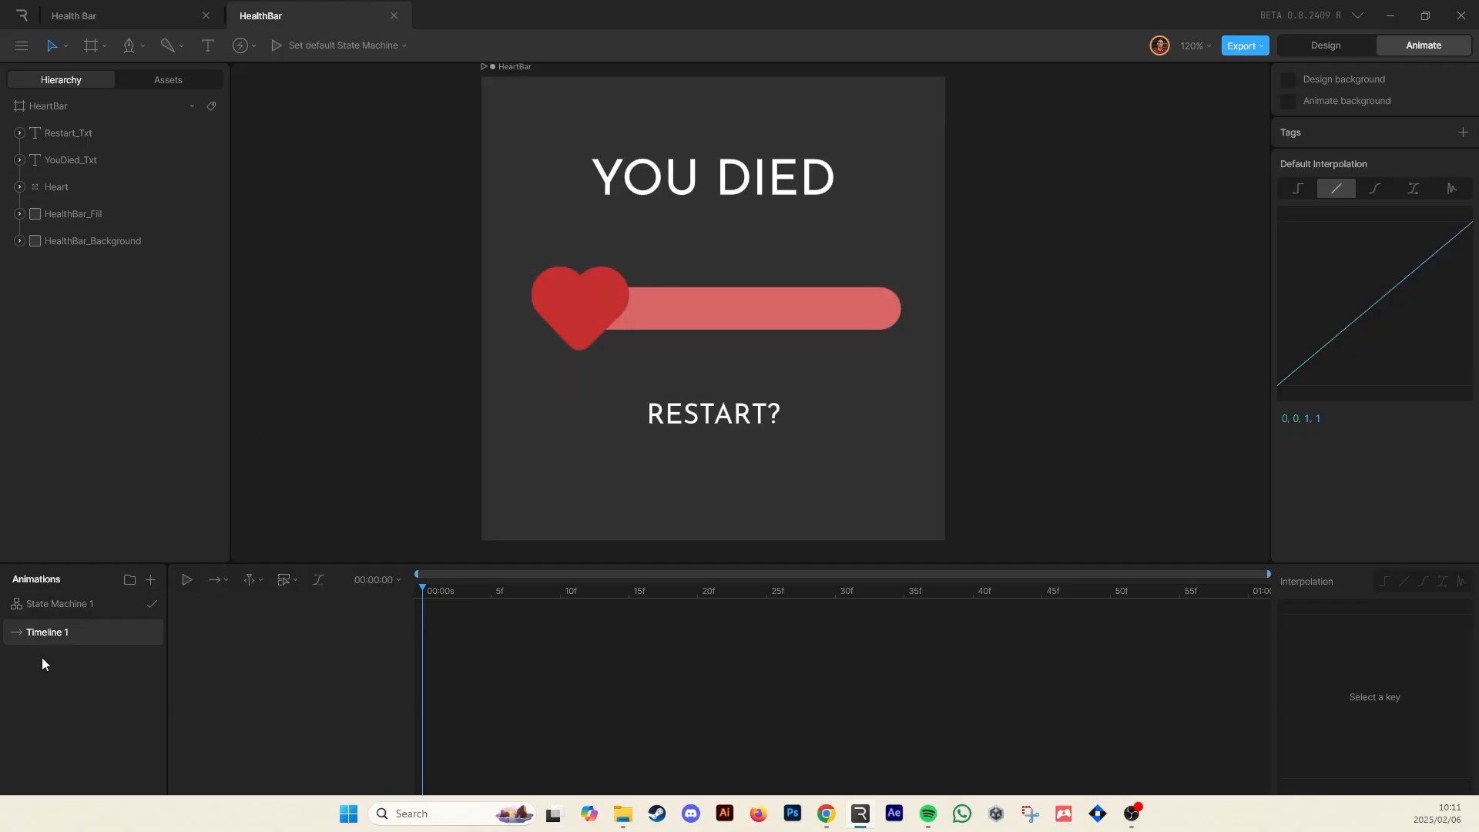
{"action": "double_click", "coordinate": [53, 632]}
{"action": "type", "text": "HeartPulse"}
Set the HeartPulse timeline's duration to 30 frames
{"action": "left_click", "coordinate": [359, 584]}
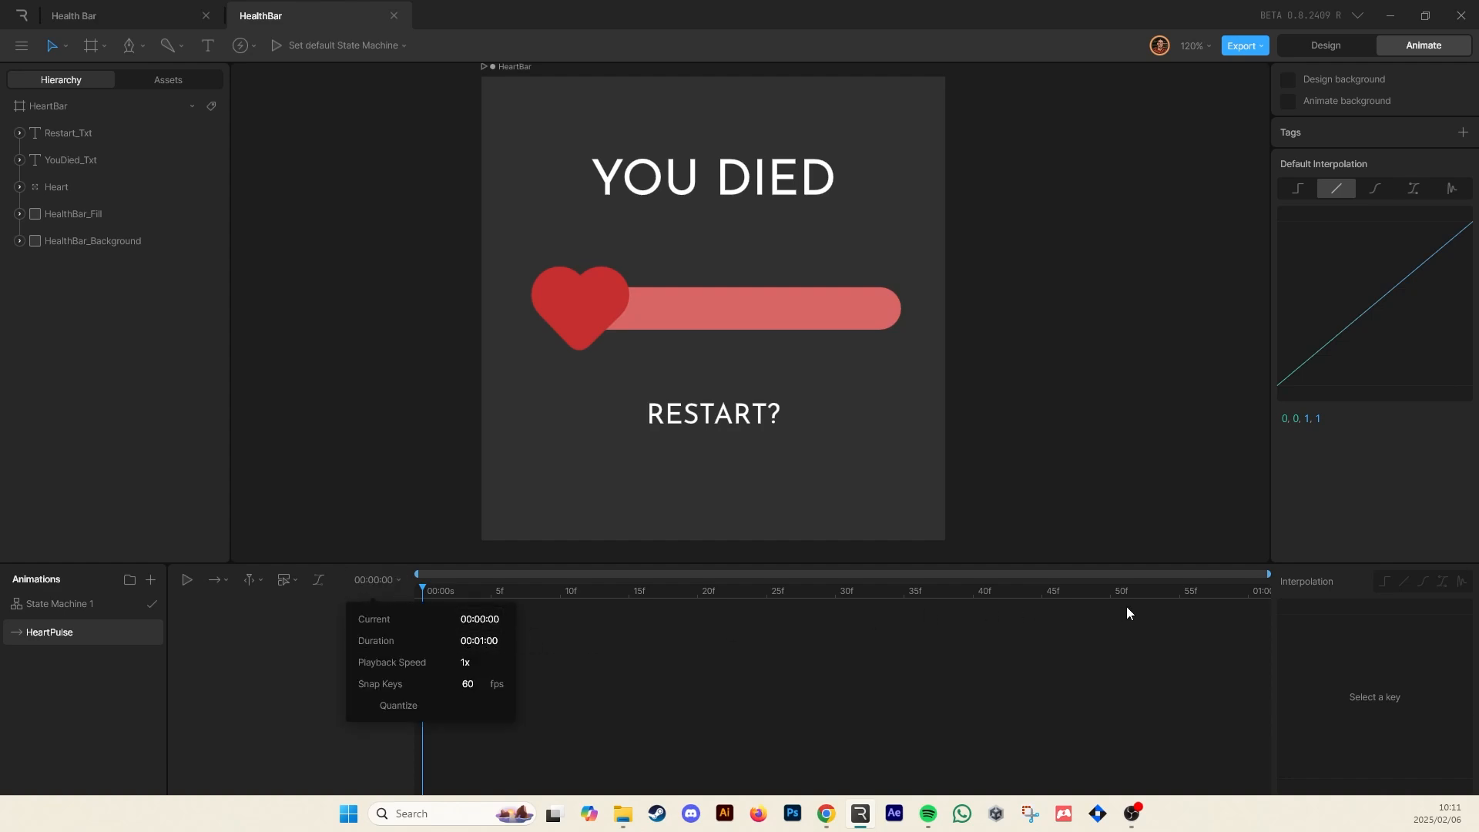
{"action": "left_click", "coordinate": [455, 588]}
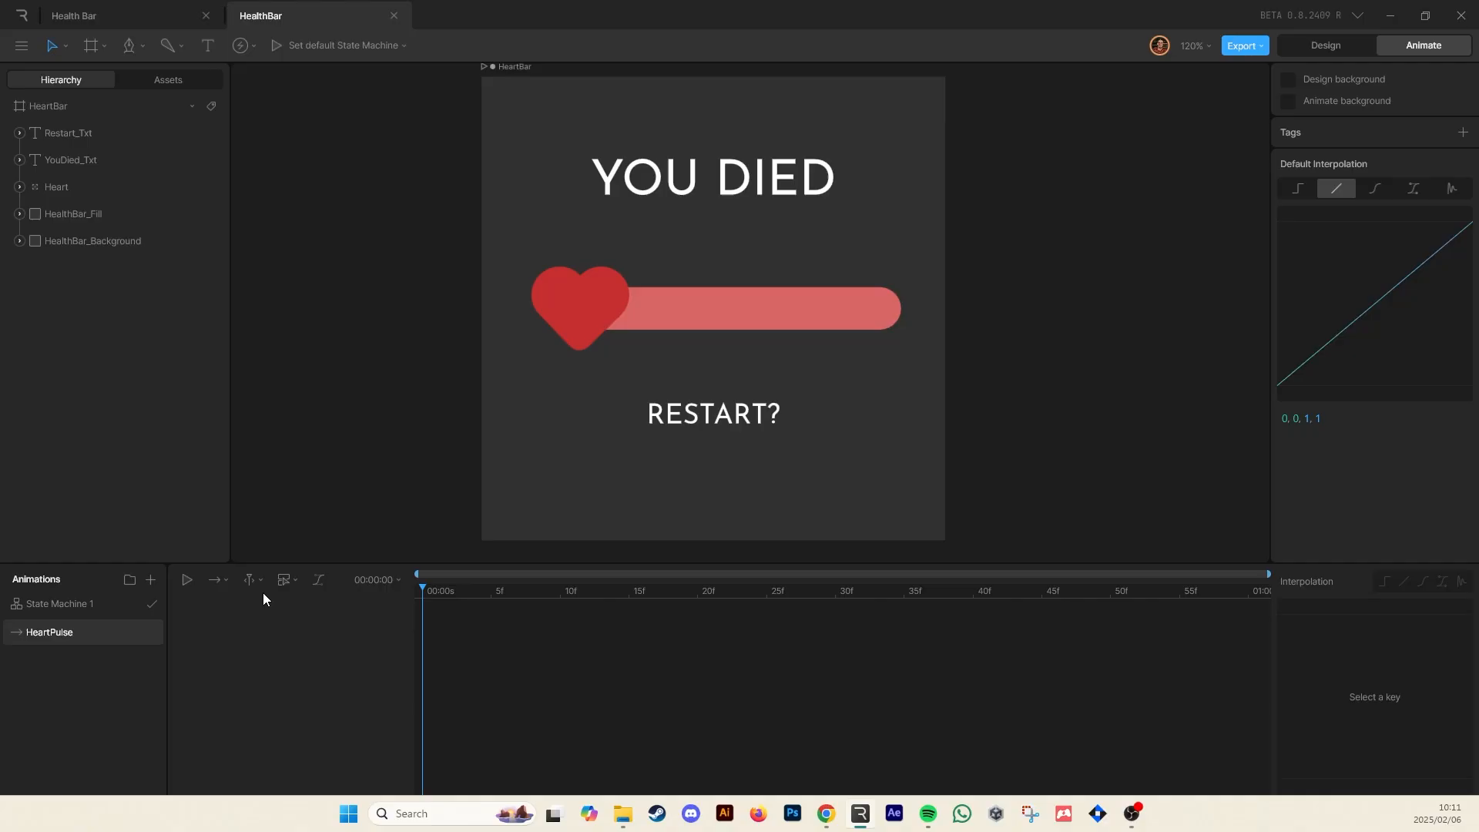
{"action": "left_click", "coordinate": [365, 585]}
{"action": "left_click", "coordinate": [479, 641]}
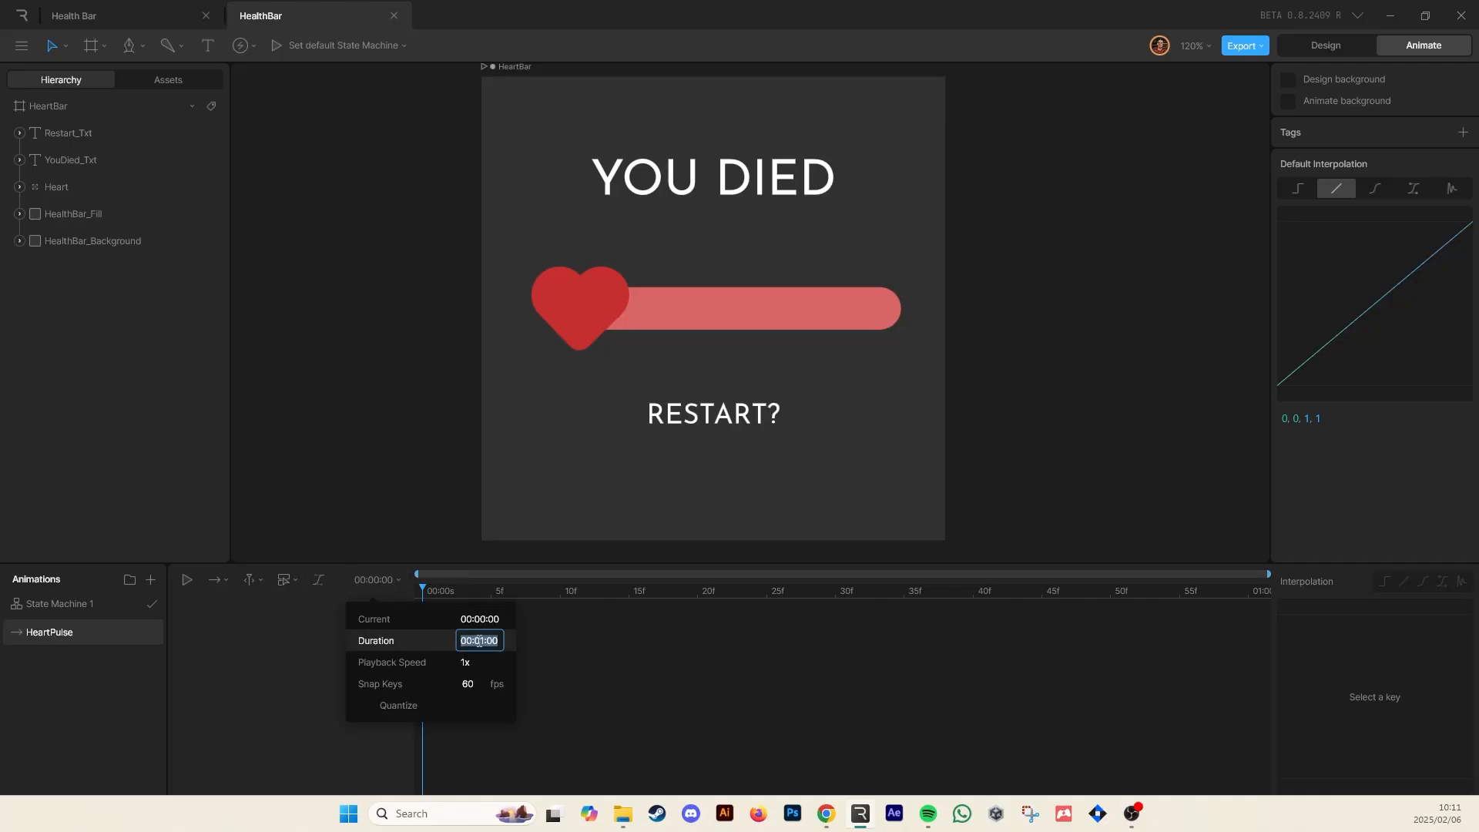
{"action": "left_click", "coordinate": [479, 641]}
{"action": "left_click_drag", "start_coordinate": [484, 641], "coordinate": [491, 644]}
{"action": "type", "text": "0"}
{"action": "type", "text": "3"}
{"action": "left_click", "coordinate": [564, 654]}
{"action": "left_click_drag", "start_coordinate": [470, 589], "coordinate": [344, 627]}
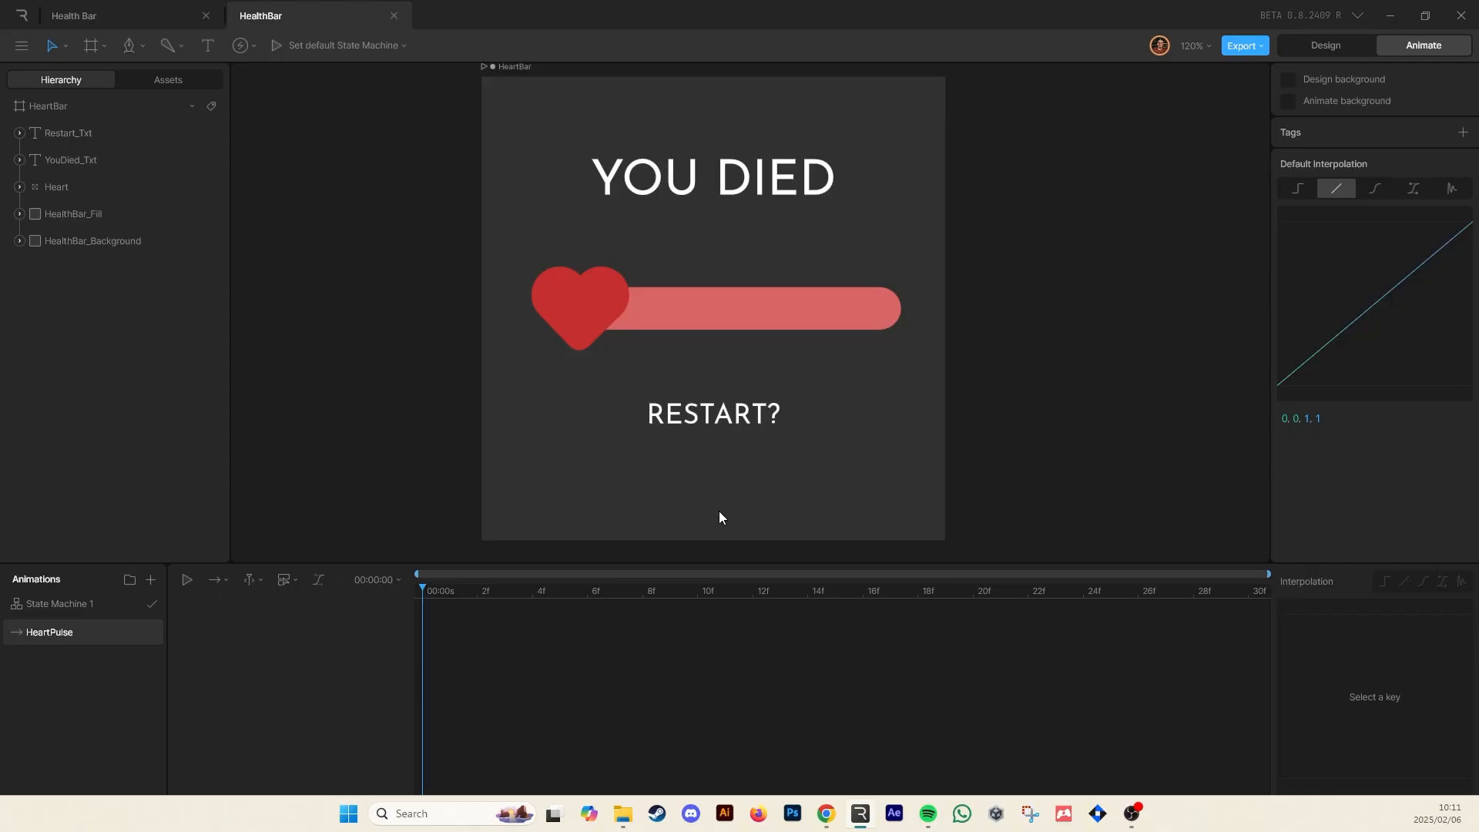
Key the Heart group's X and Y scale at 72% on the first frame
{"action": "left_click", "coordinate": [71, 185]}
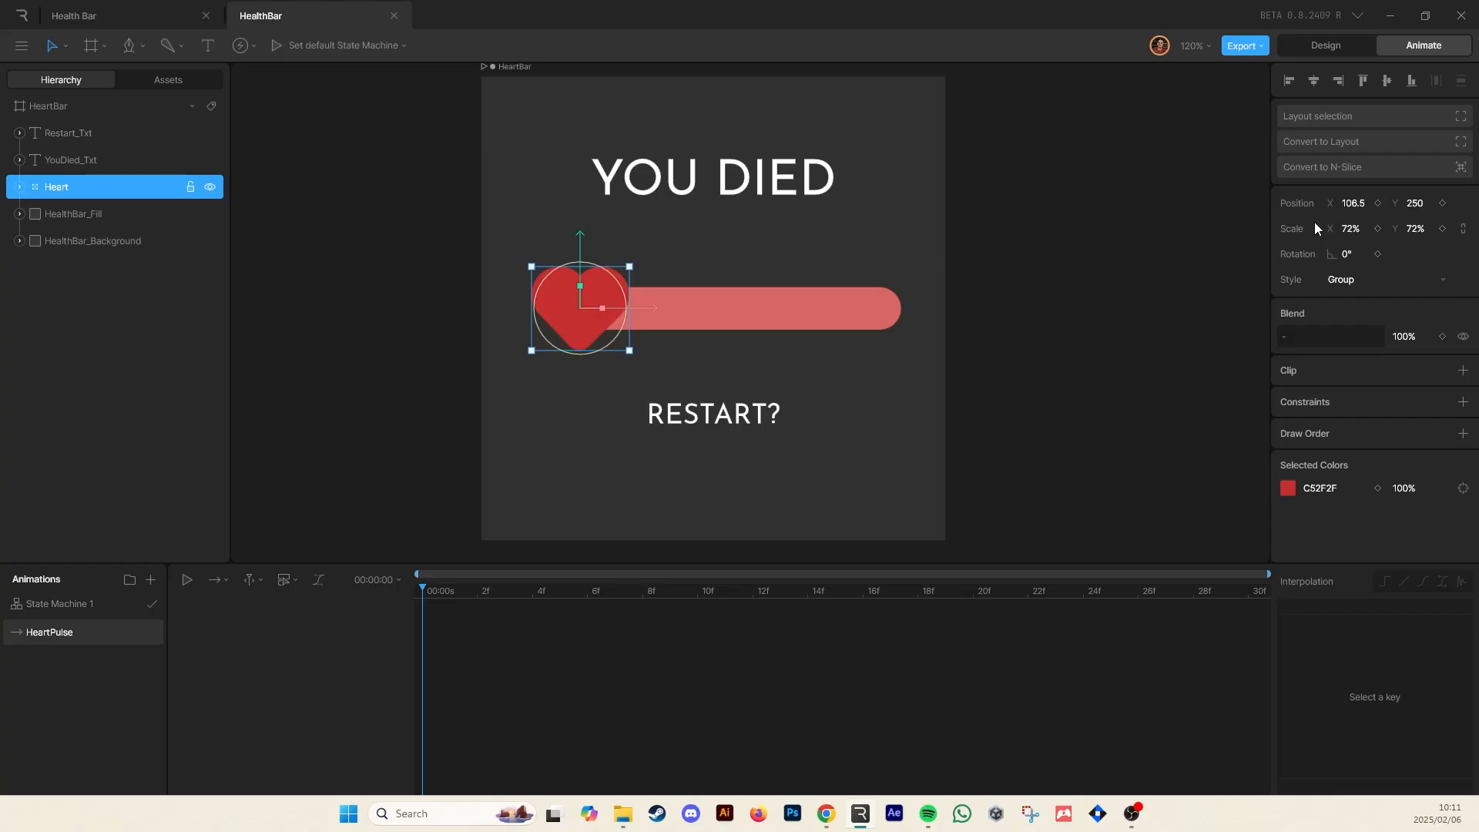
{"action": "left_click", "coordinate": [1378, 228]}
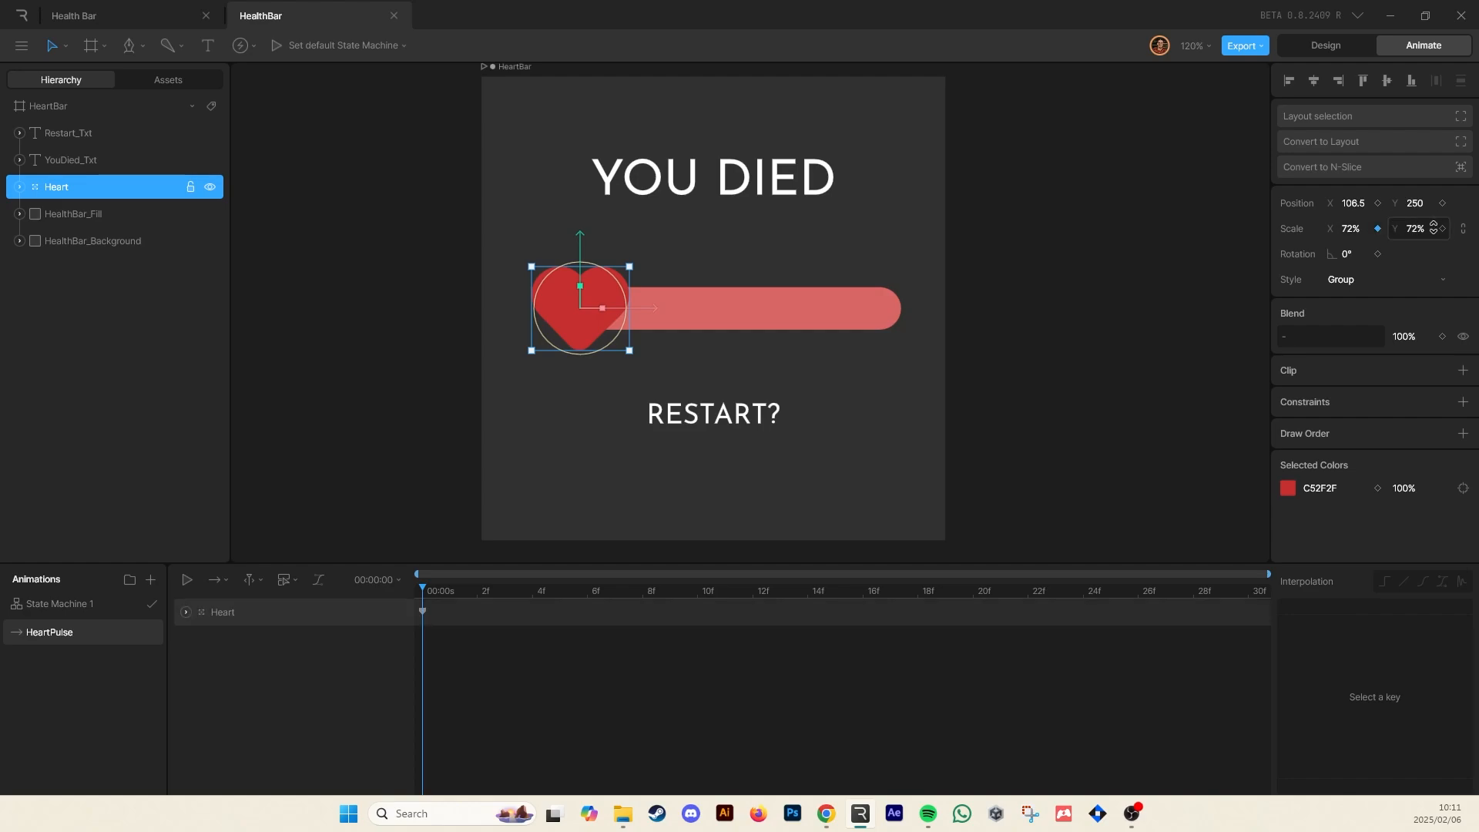
{"action": "left_click", "coordinate": [1442, 229]}
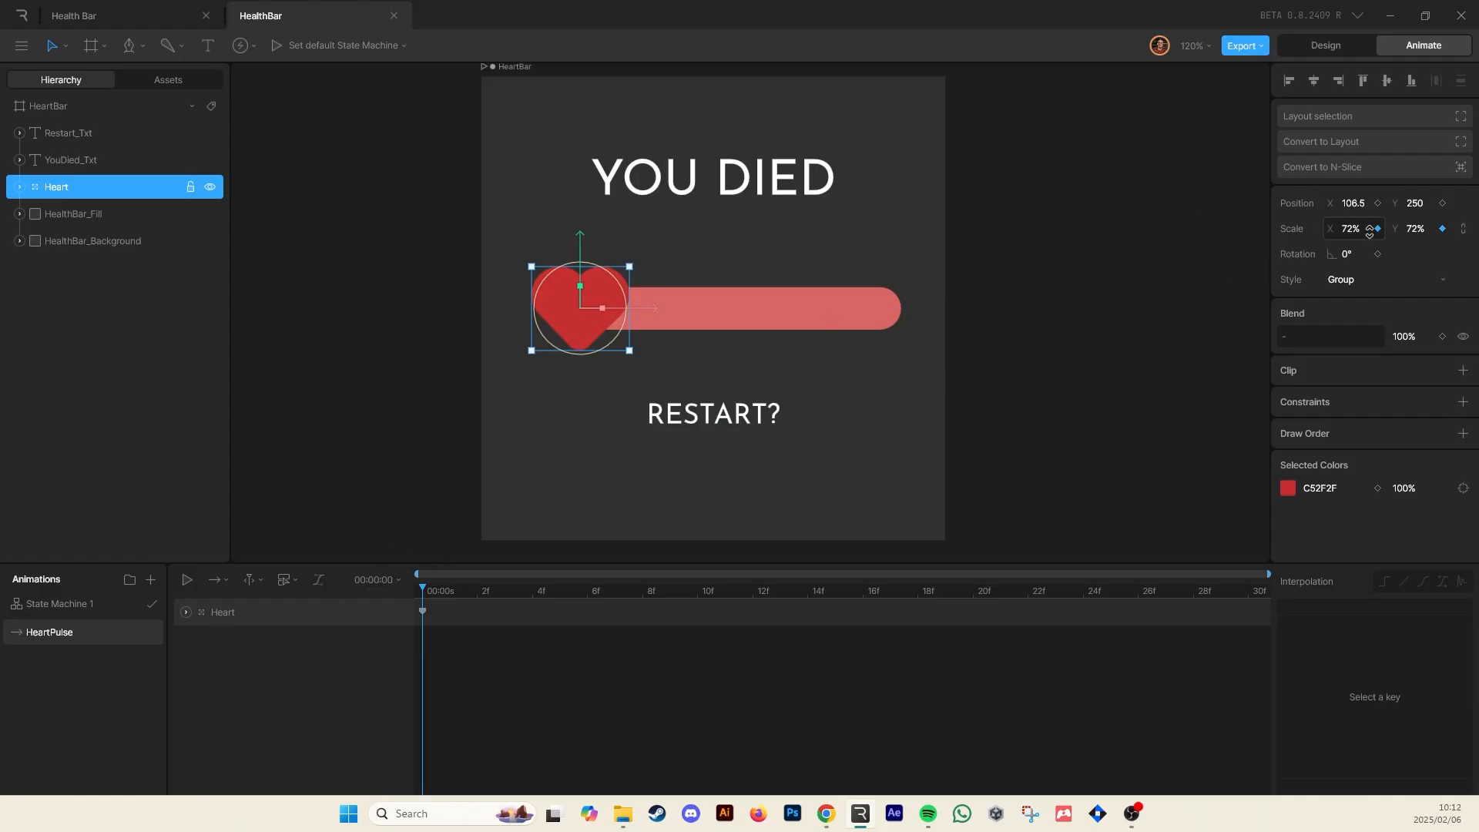
{"action": "left_click", "coordinate": [185, 612]}
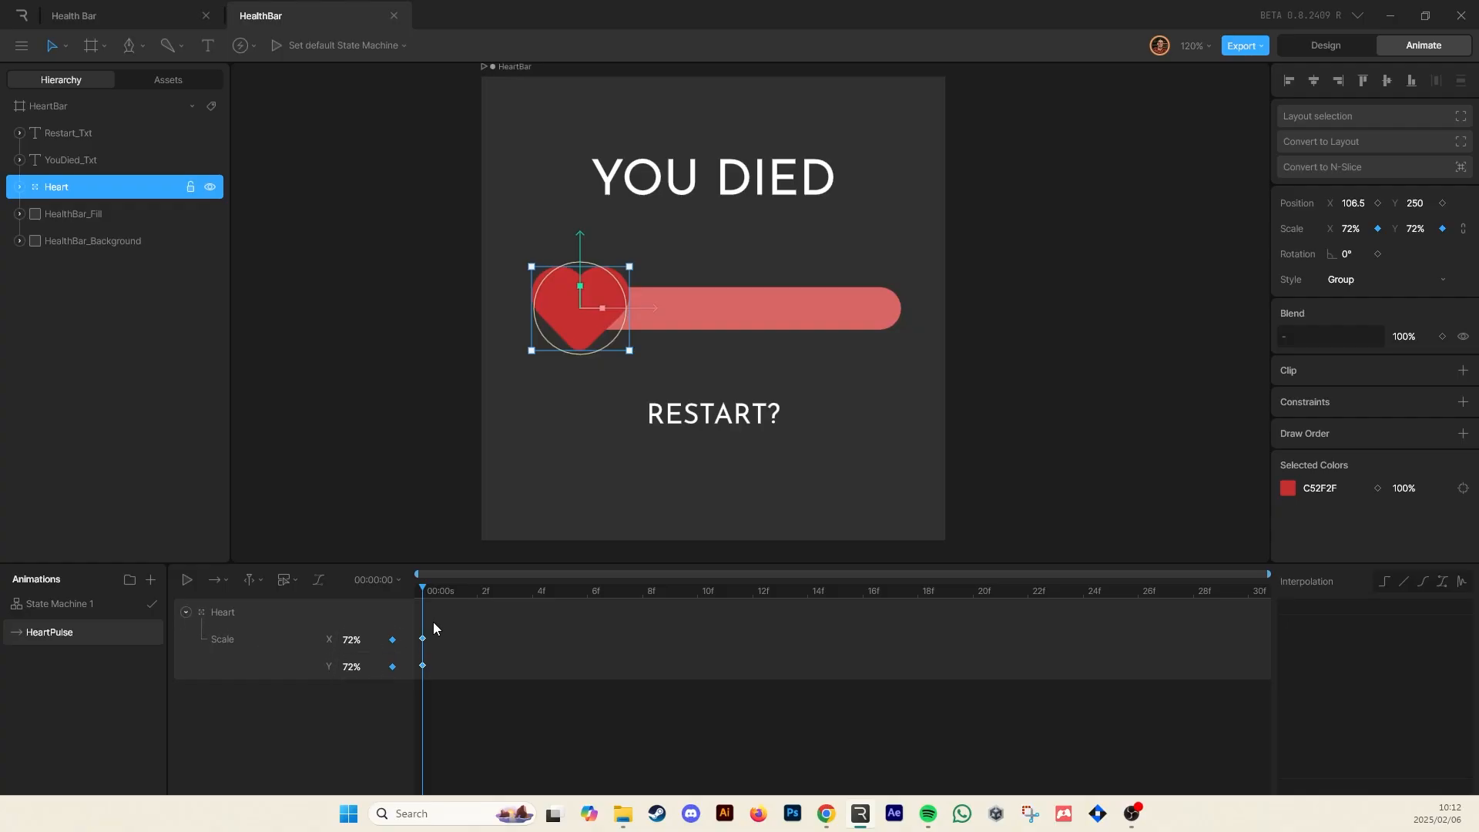
At frame 15, set the Heart's X and Y scale to 50%
{"action": "left_click_drag", "start_coordinate": [433, 622], "coordinate": [405, 701]}
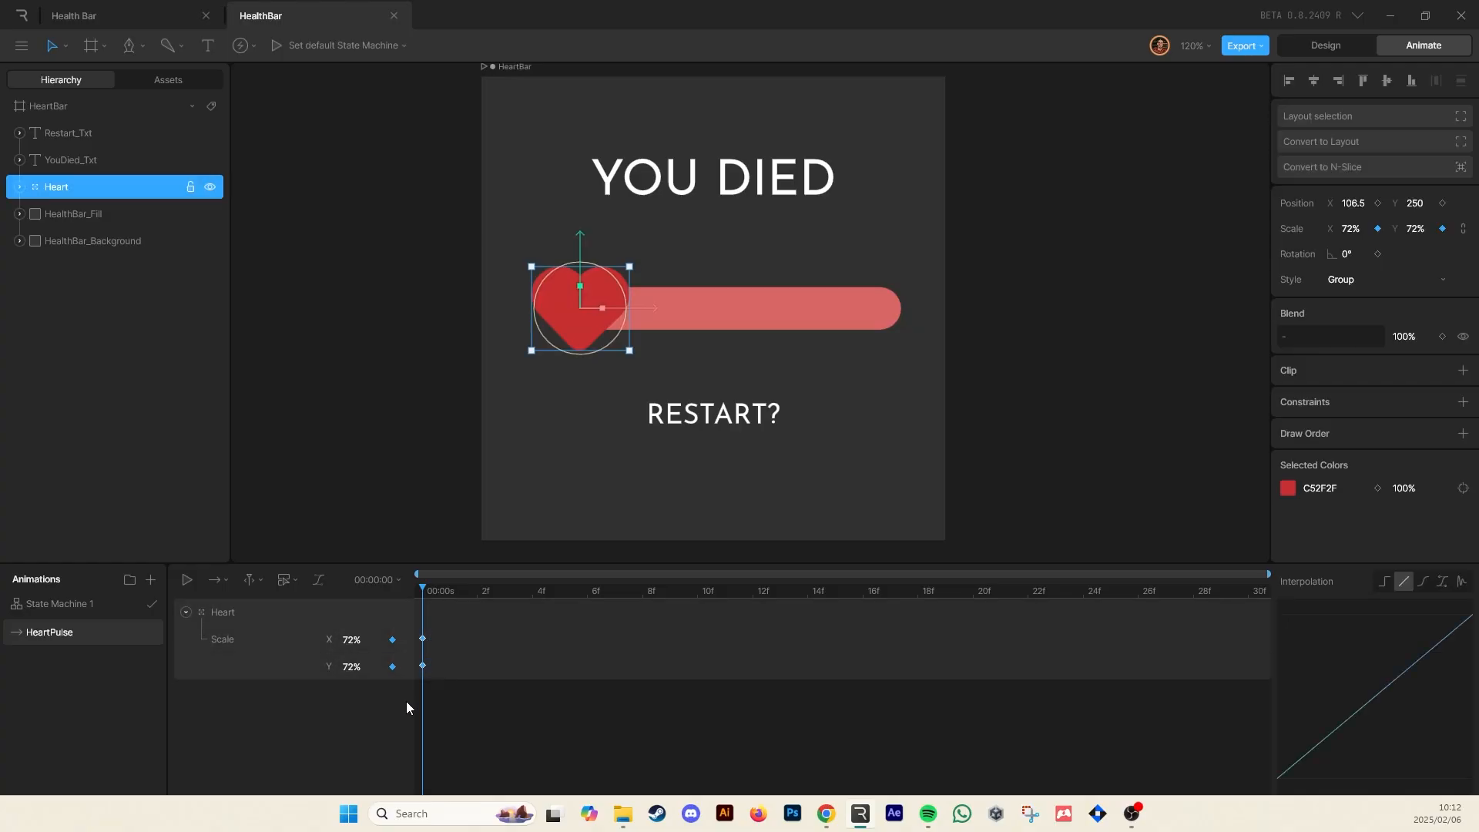
{"action": "left_click", "coordinate": [1463, 230]}
{"action": "left_click_drag", "start_coordinate": [510, 585], "coordinate": [835, 588]}
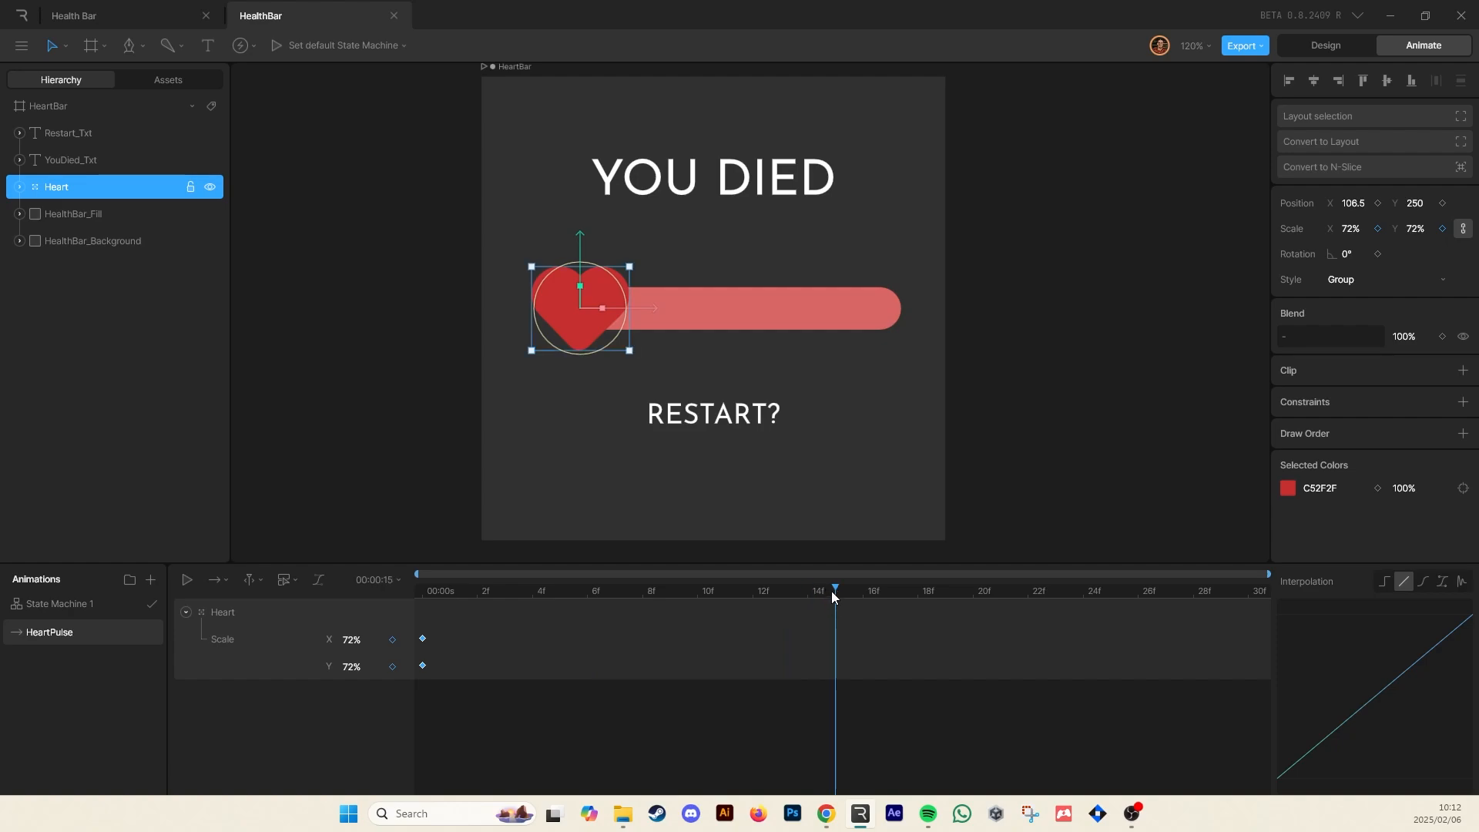
{"action": "left_click", "coordinate": [355, 640]}
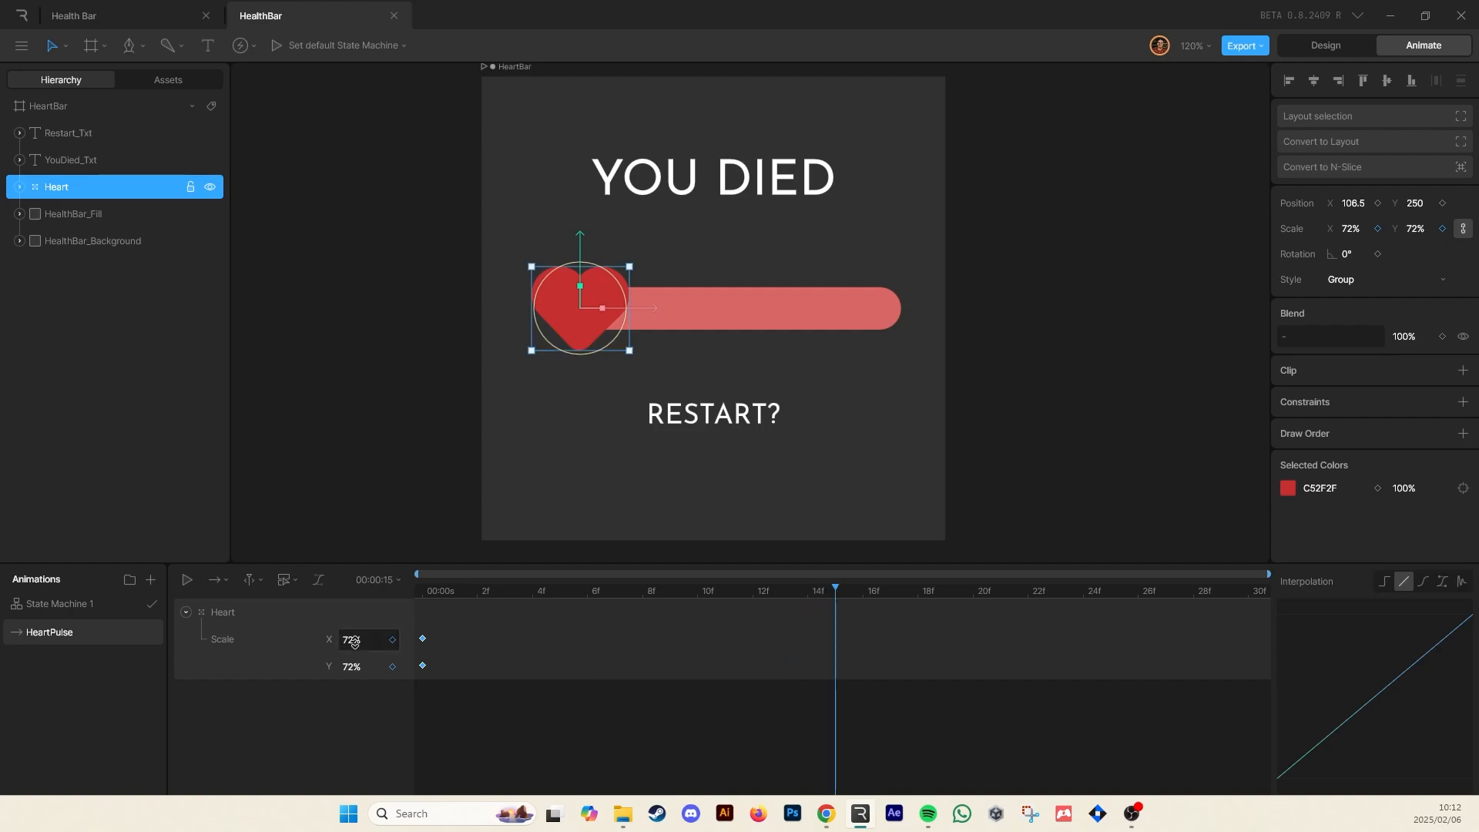
{"action": "double_click", "coordinate": [356, 643]}
{"action": "type", "text": "50"}
{"action": "key", "text": "Tab"}
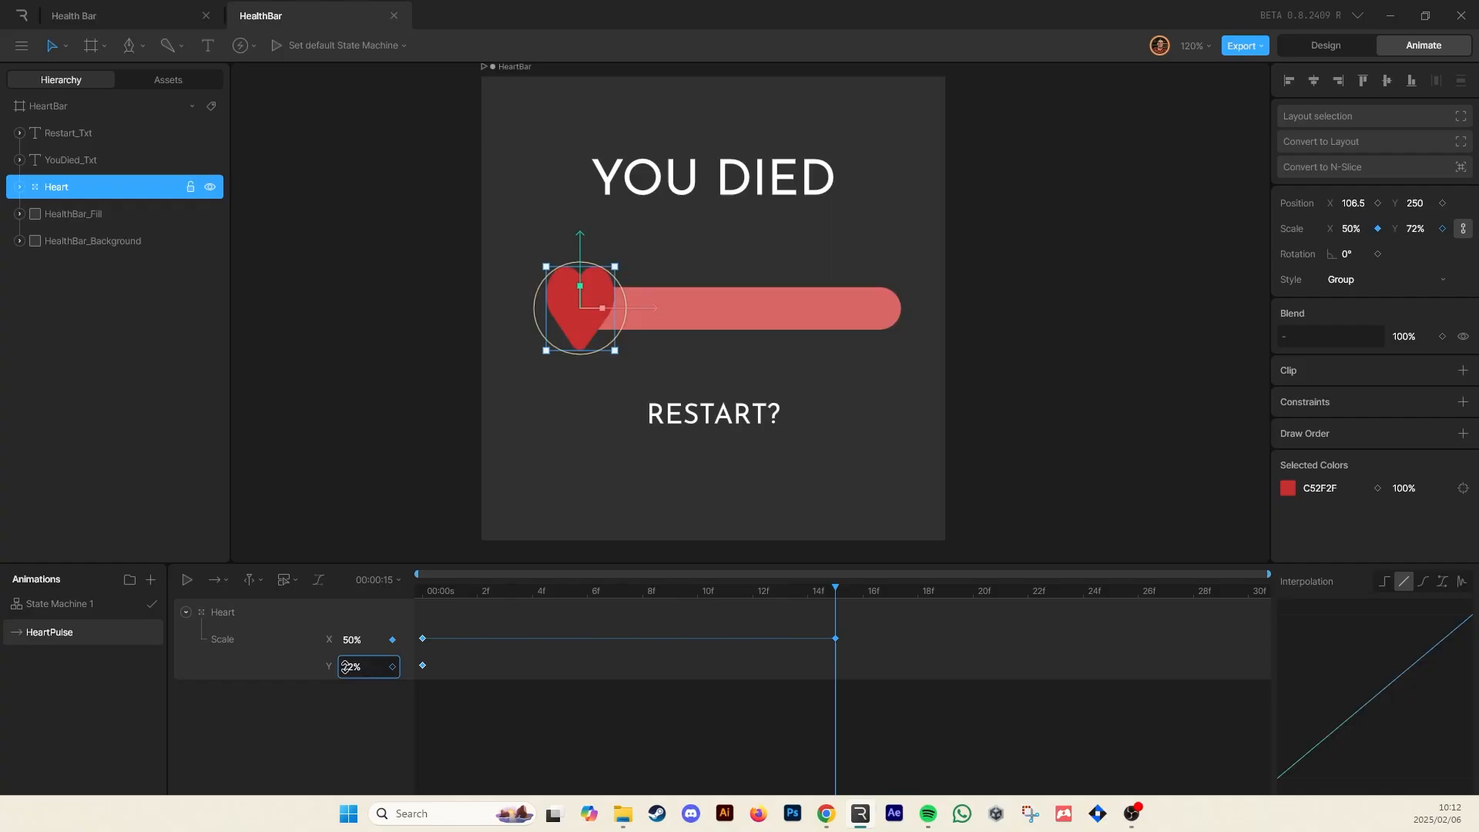
{"action": "type", "text": "50"}
{"action": "key", "text": "Return"}
{"action": "left_click", "coordinate": [533, 715]}
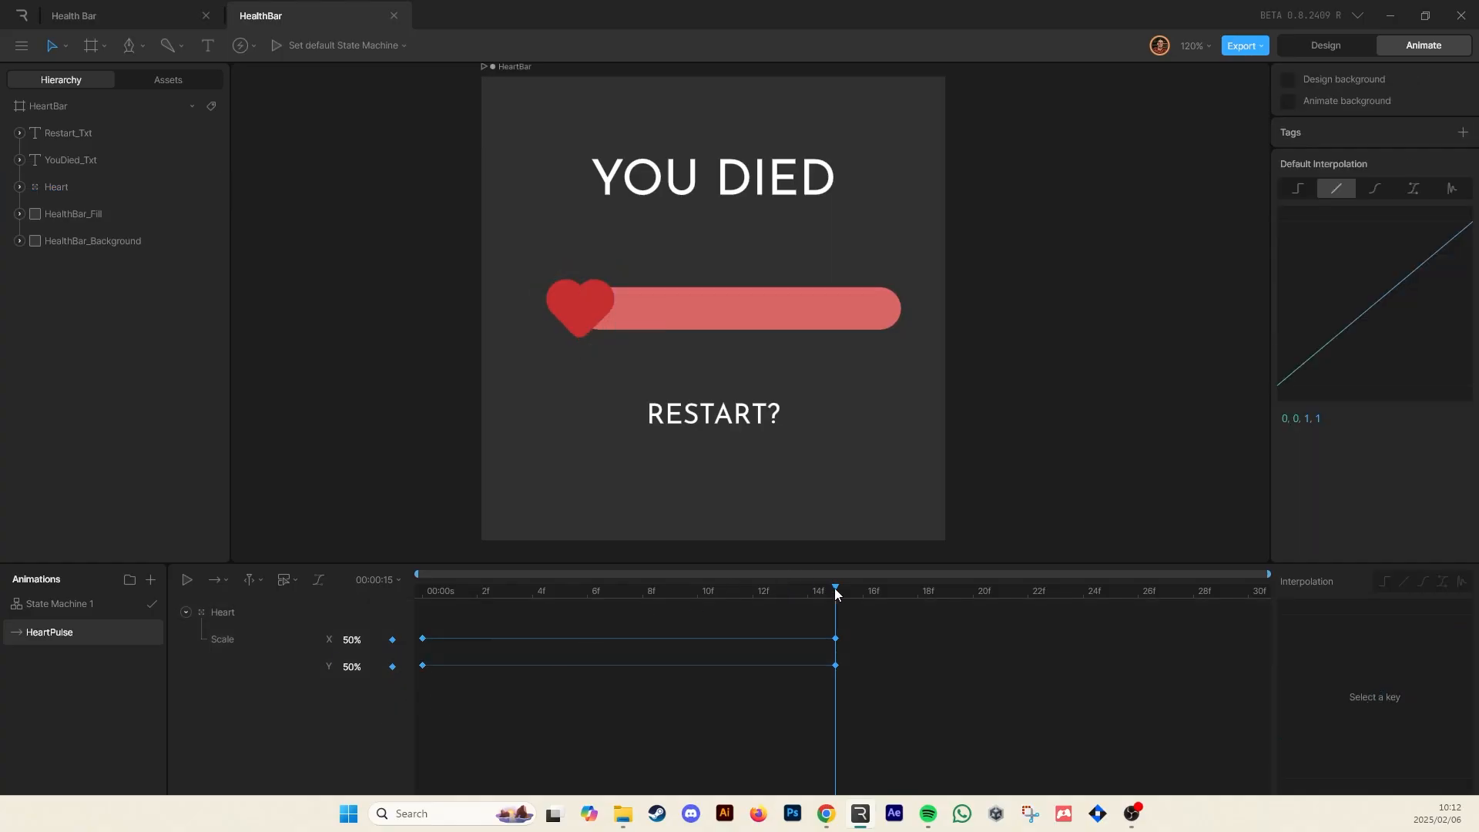
Copy the Heart's first-frame scale keys and paste them at frame 30
{"action": "left_click_drag", "start_coordinate": [834, 589], "coordinate": [1286, 598]}
{"action": "left_click_drag", "start_coordinate": [453, 635], "coordinate": [376, 684]}
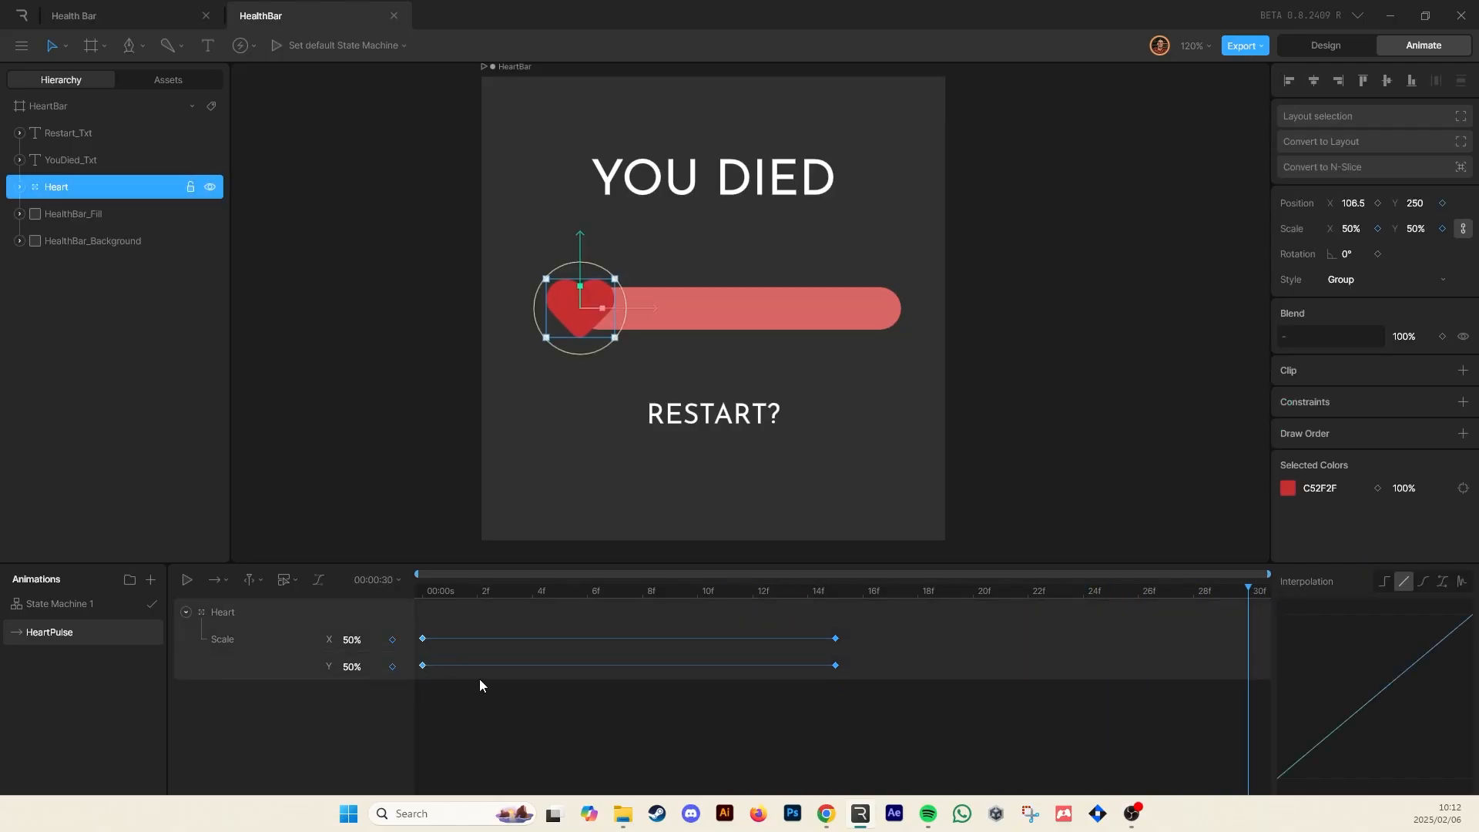
{"action": "left_click_drag", "start_coordinate": [452, 632], "coordinate": [419, 691]}
{"action": "key", "text": "ctrl+c"}
{"action": "key", "text": "ctrl+v"}
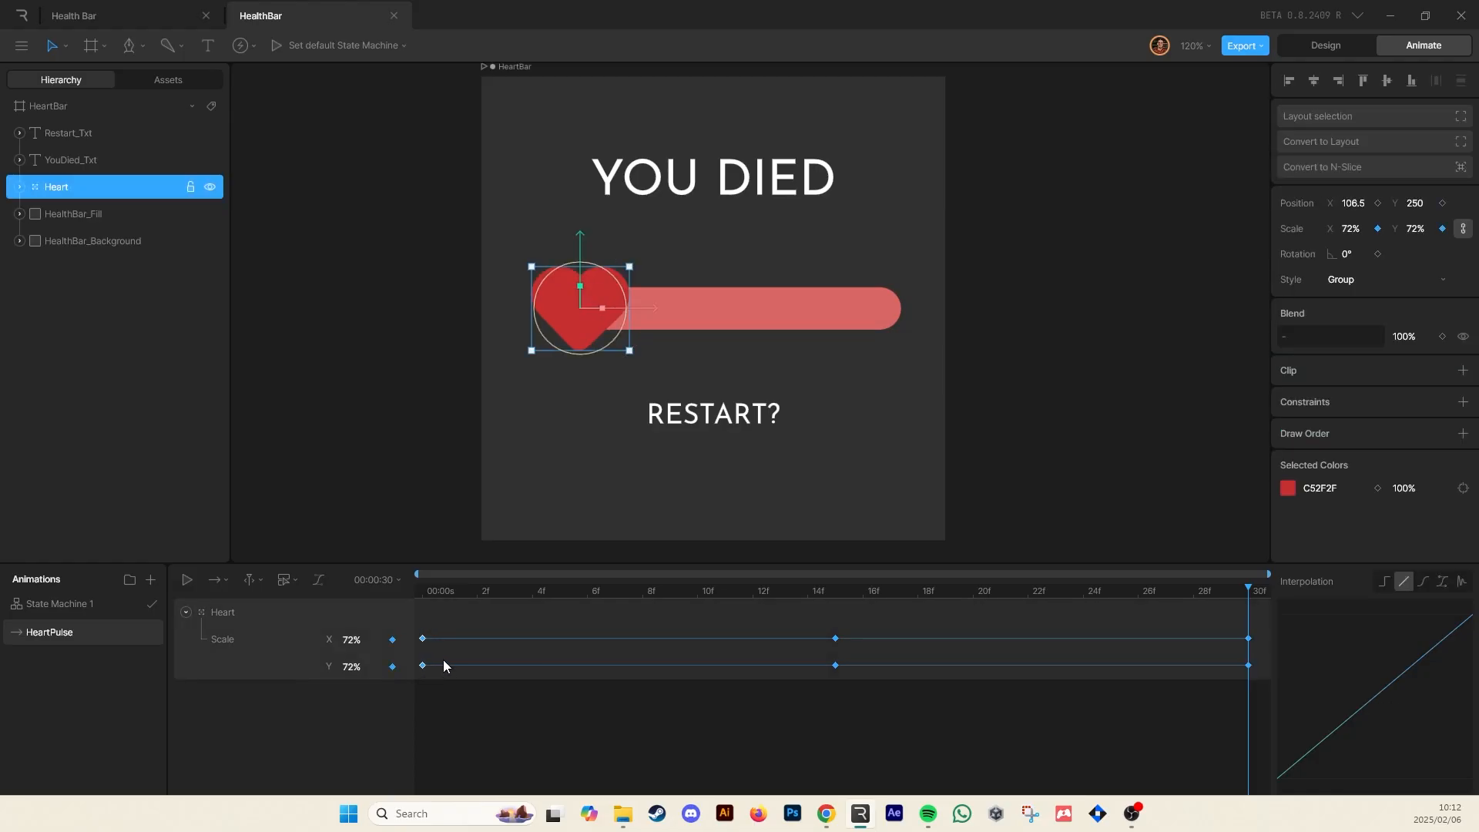
Play the HeartPulse animation to preview the heart pulse
{"action": "left_click", "coordinate": [185, 613]}
{"action": "left_click_drag", "start_coordinate": [485, 652], "coordinate": [363, 589]}
{"action": "left_click_drag", "start_coordinate": [439, 641], "coordinate": [413, 601]}
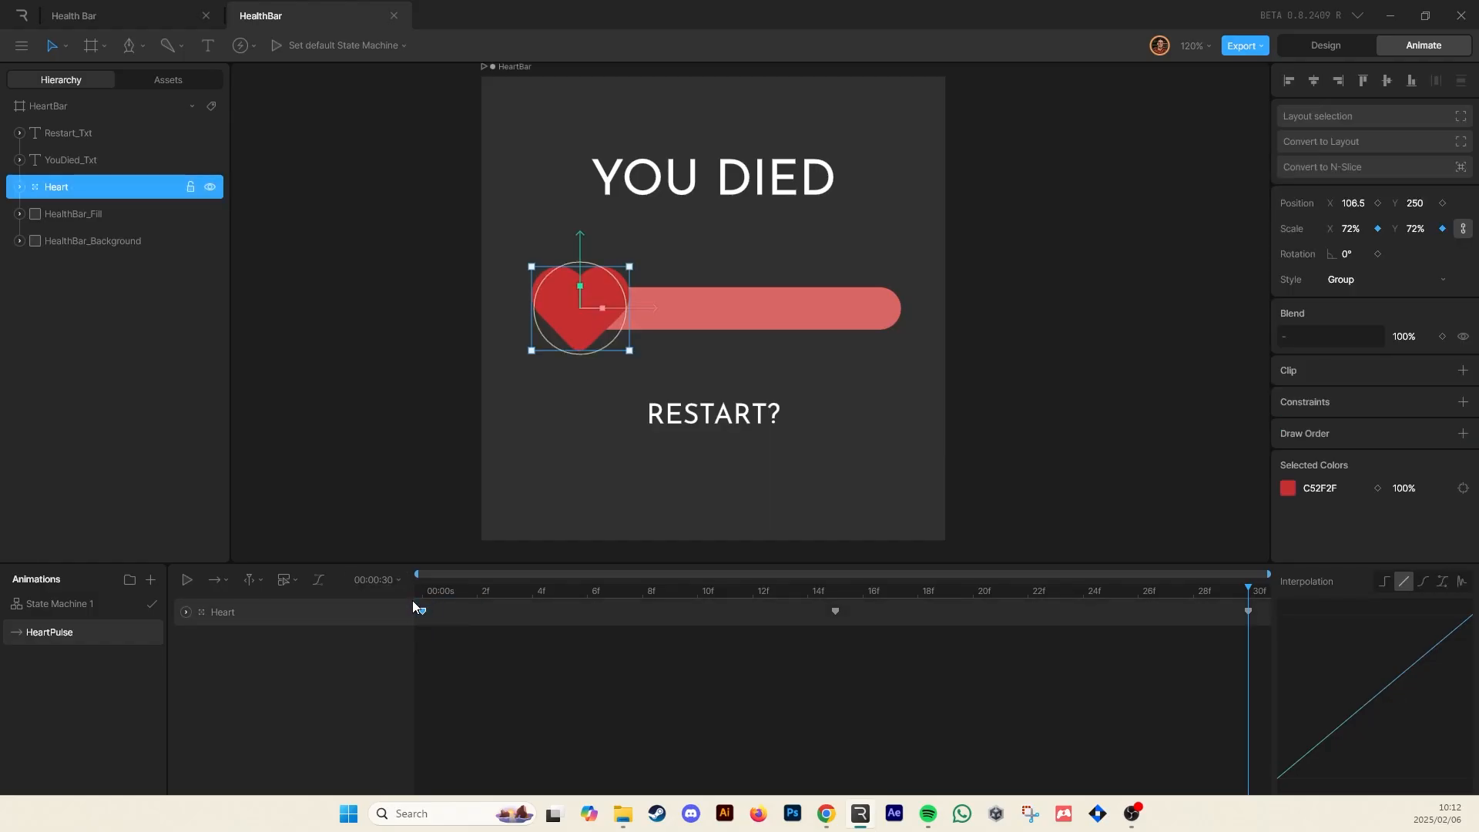
{"action": "left_click", "coordinate": [988, 677]}
{"action": "key", "text": "space"}
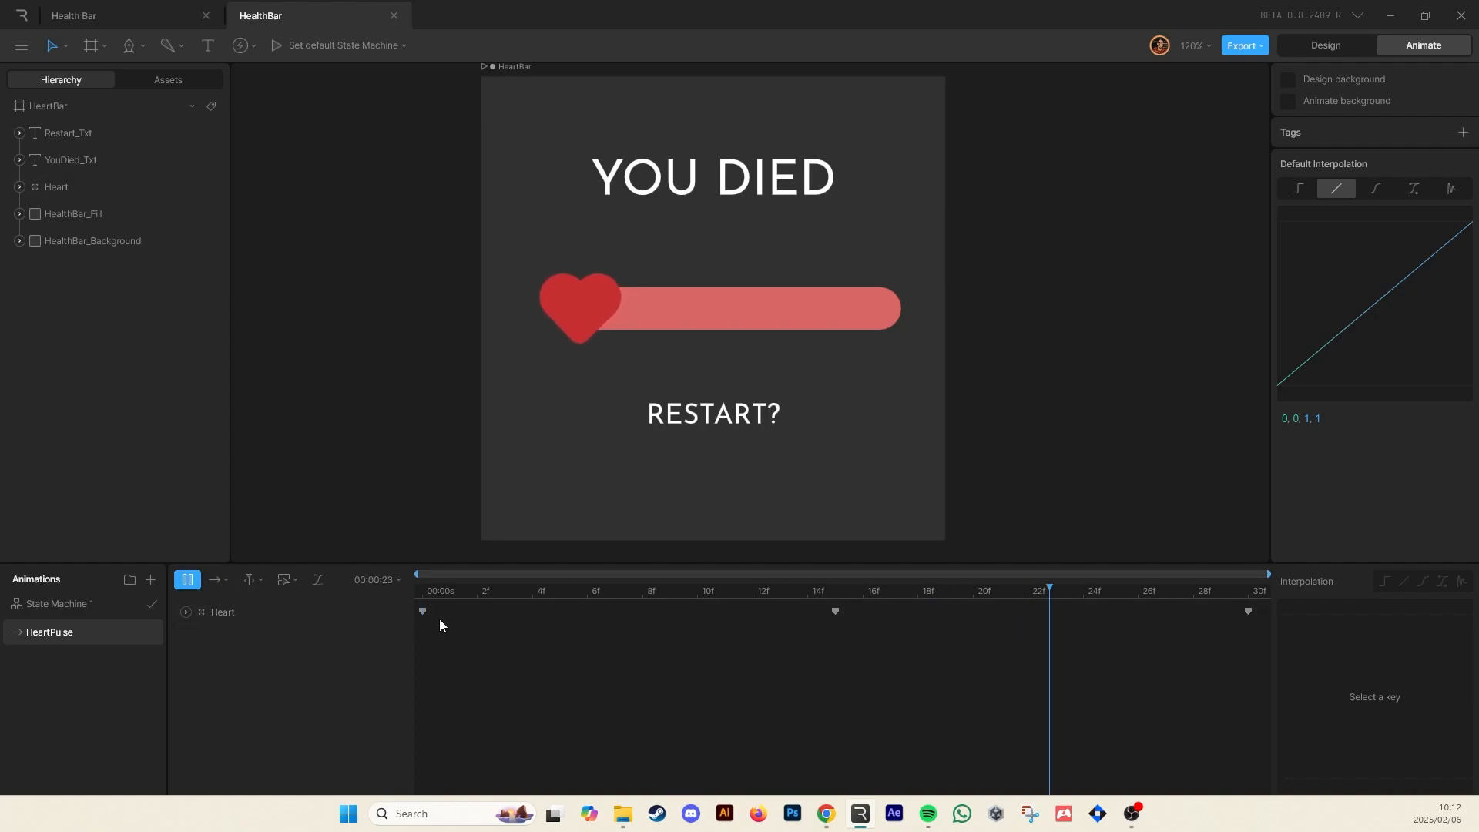
Select all of the Heart's scale keyframes and give them cubic easing interpolation
{"action": "left_click", "coordinate": [201, 608]}
{"action": "left_click", "coordinate": [186, 611]}
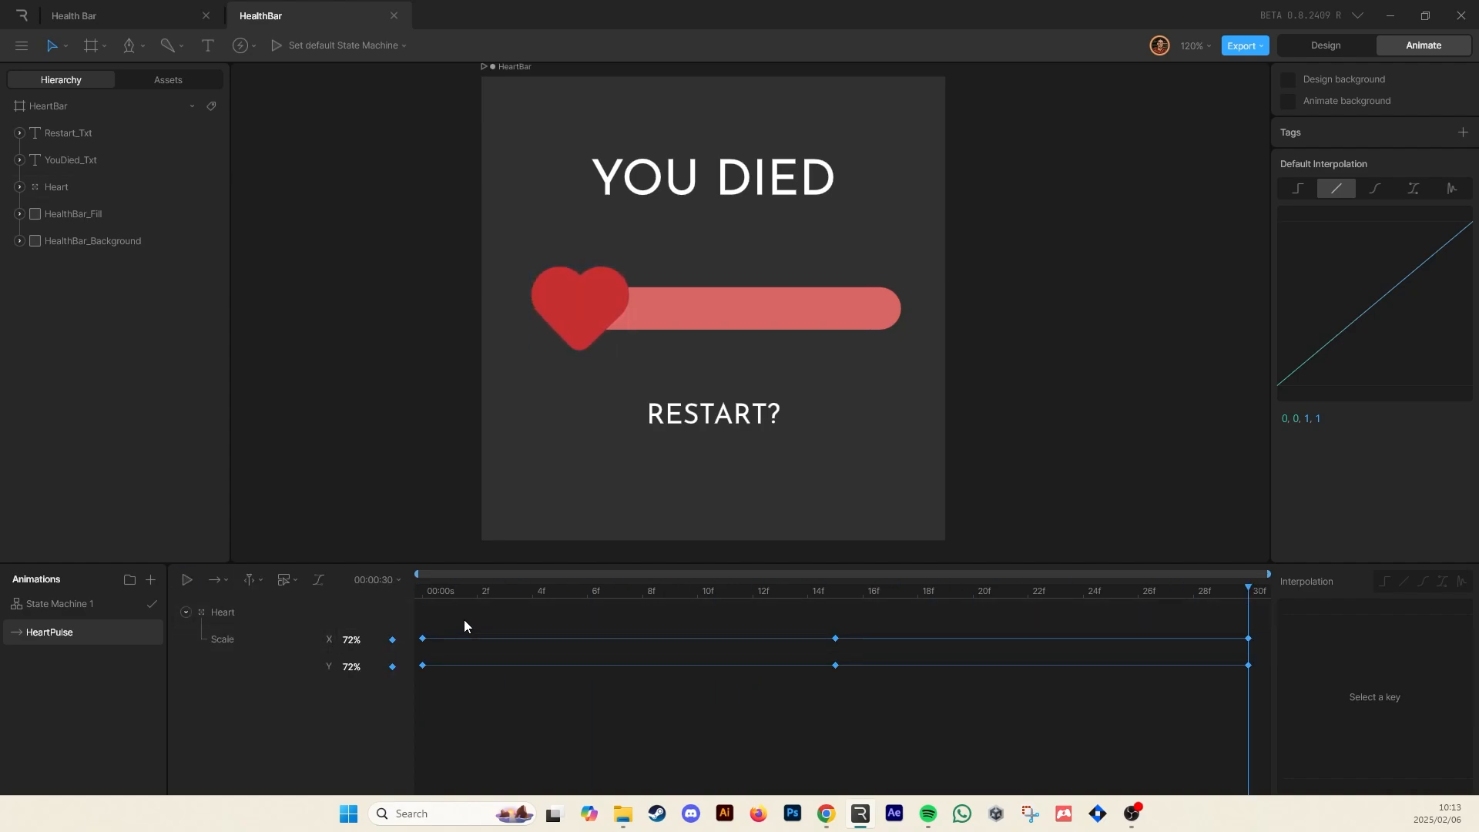
{"action": "left_click", "coordinate": [233, 610]}
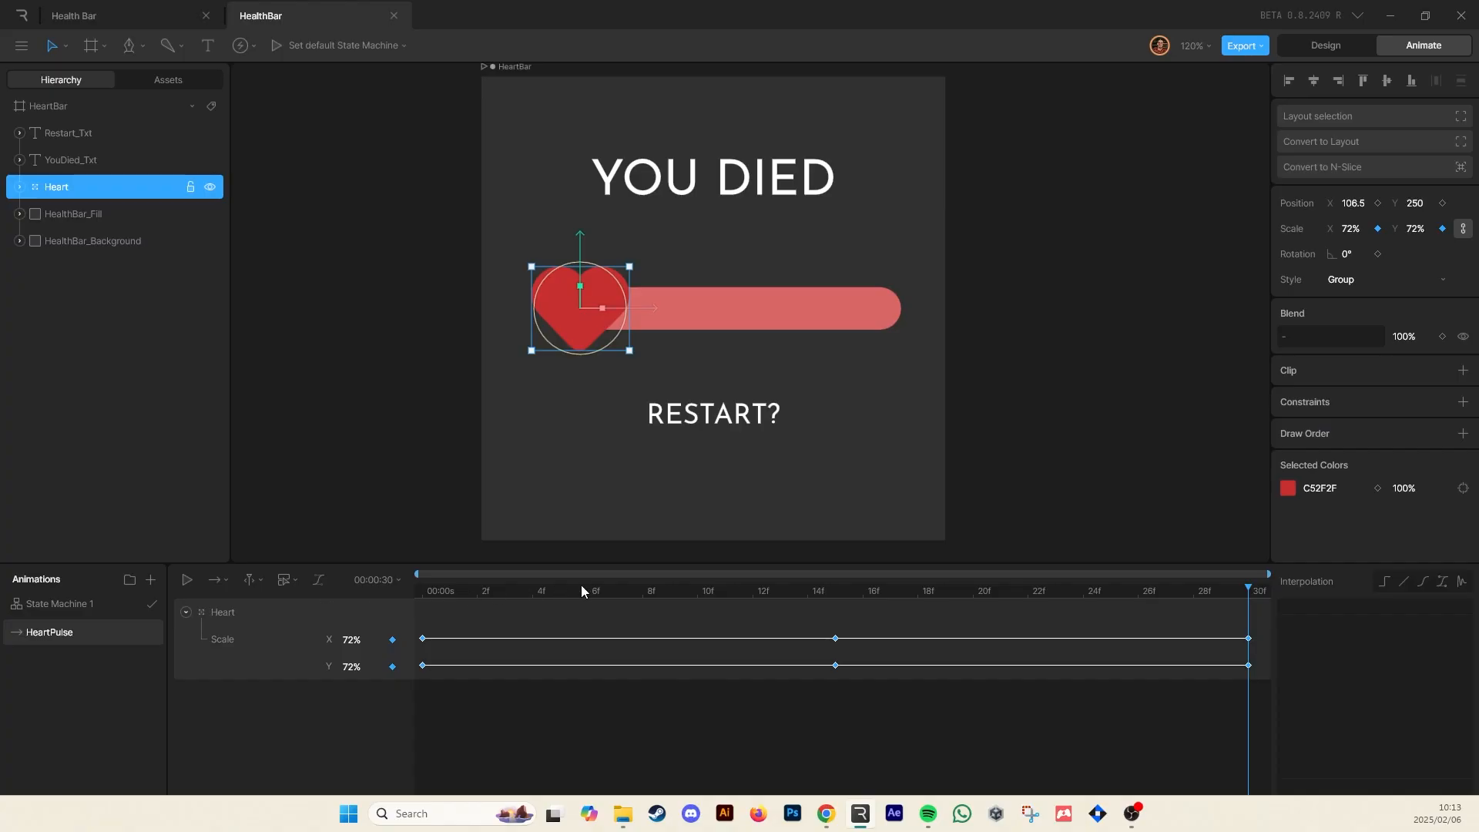
{"action": "left_click_drag", "start_coordinate": [1262, 627], "coordinate": [381, 710]}
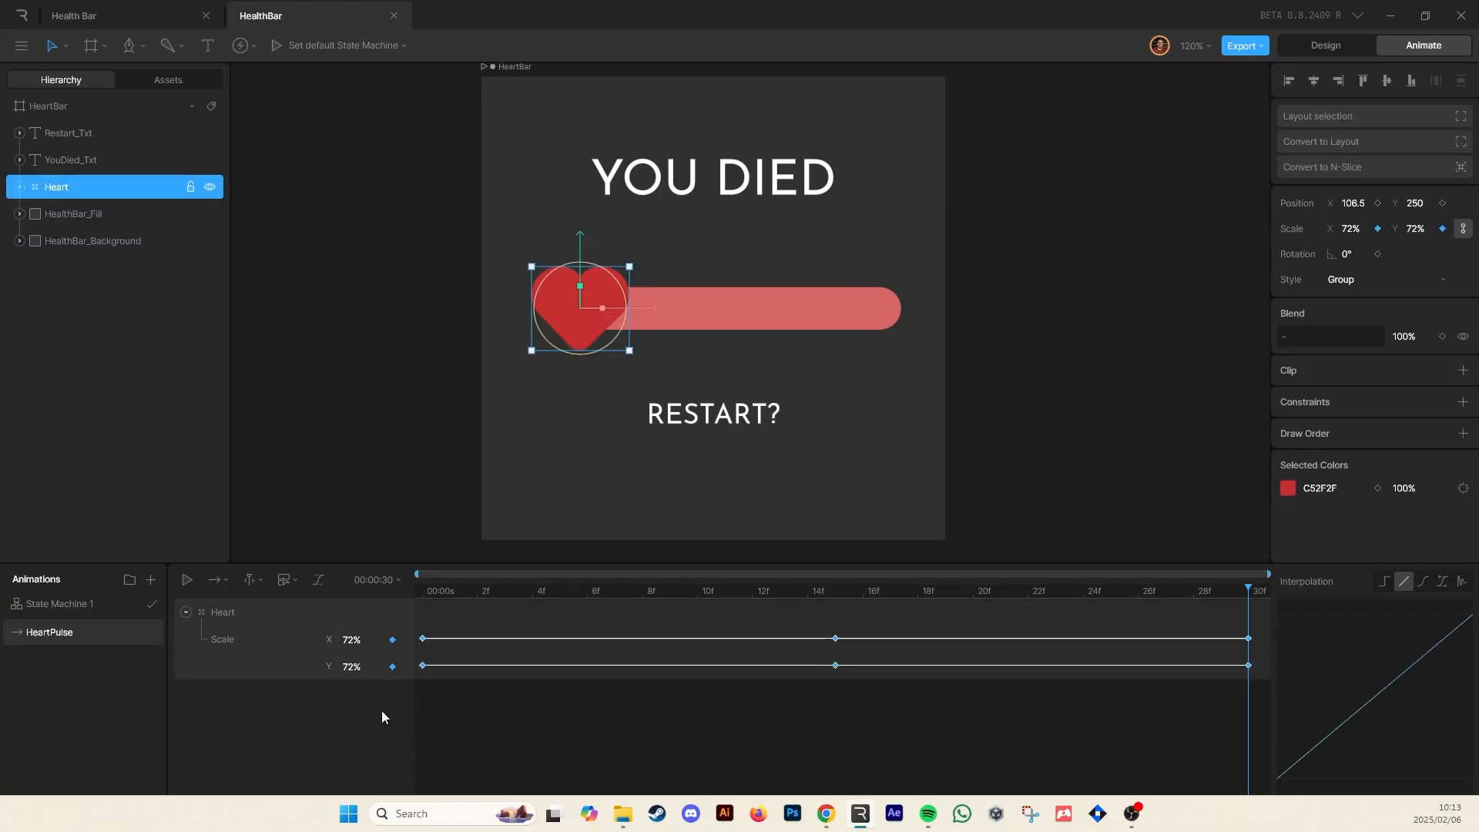
{"action": "left_click", "coordinate": [1421, 584]}
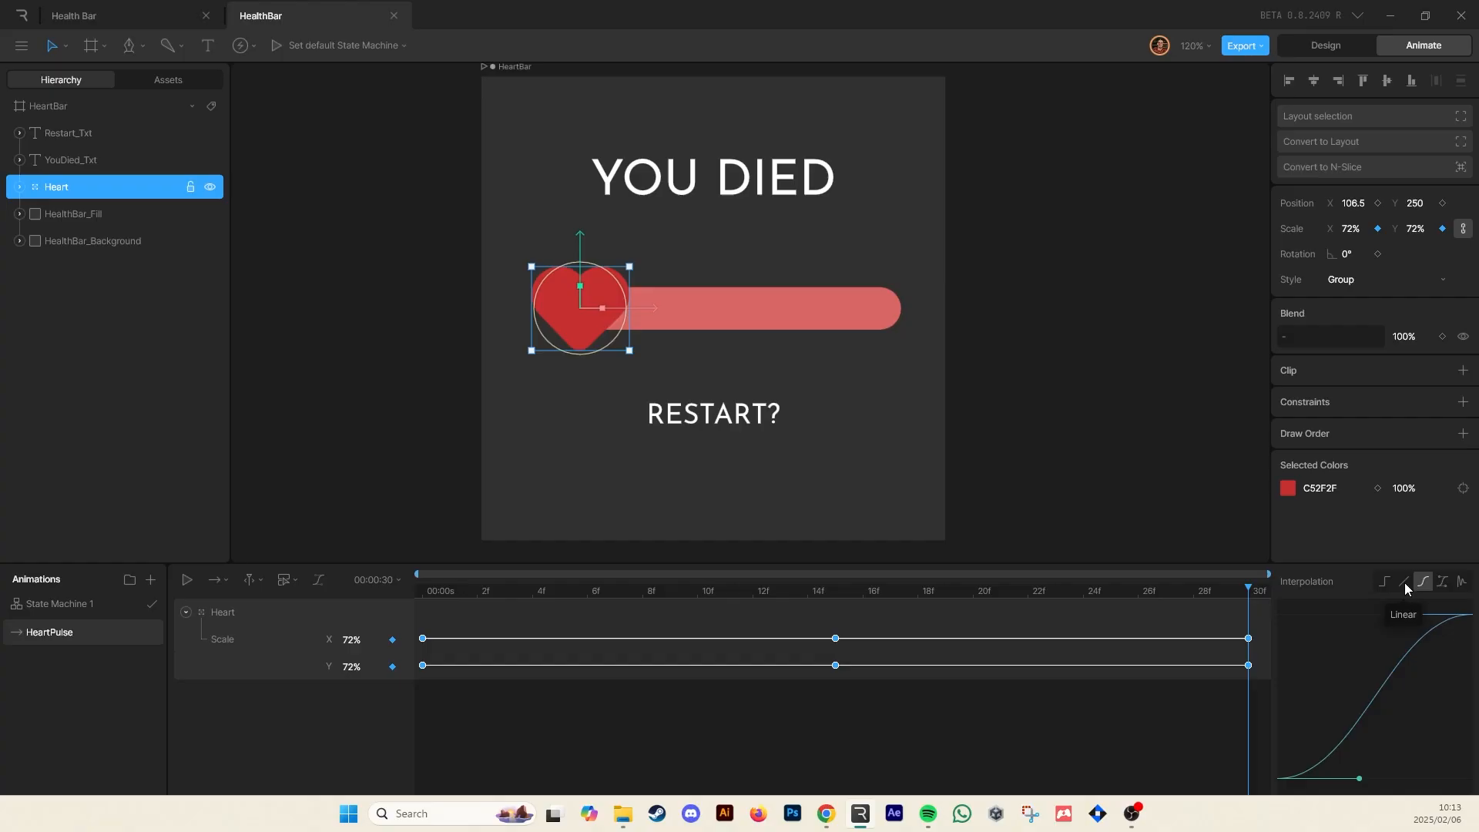
Pull the easing curve's two handles toward the middle for a steeper ease-in-out
{"action": "left_click_drag", "start_coordinate": [1254, 618], "coordinate": [440, 709]}
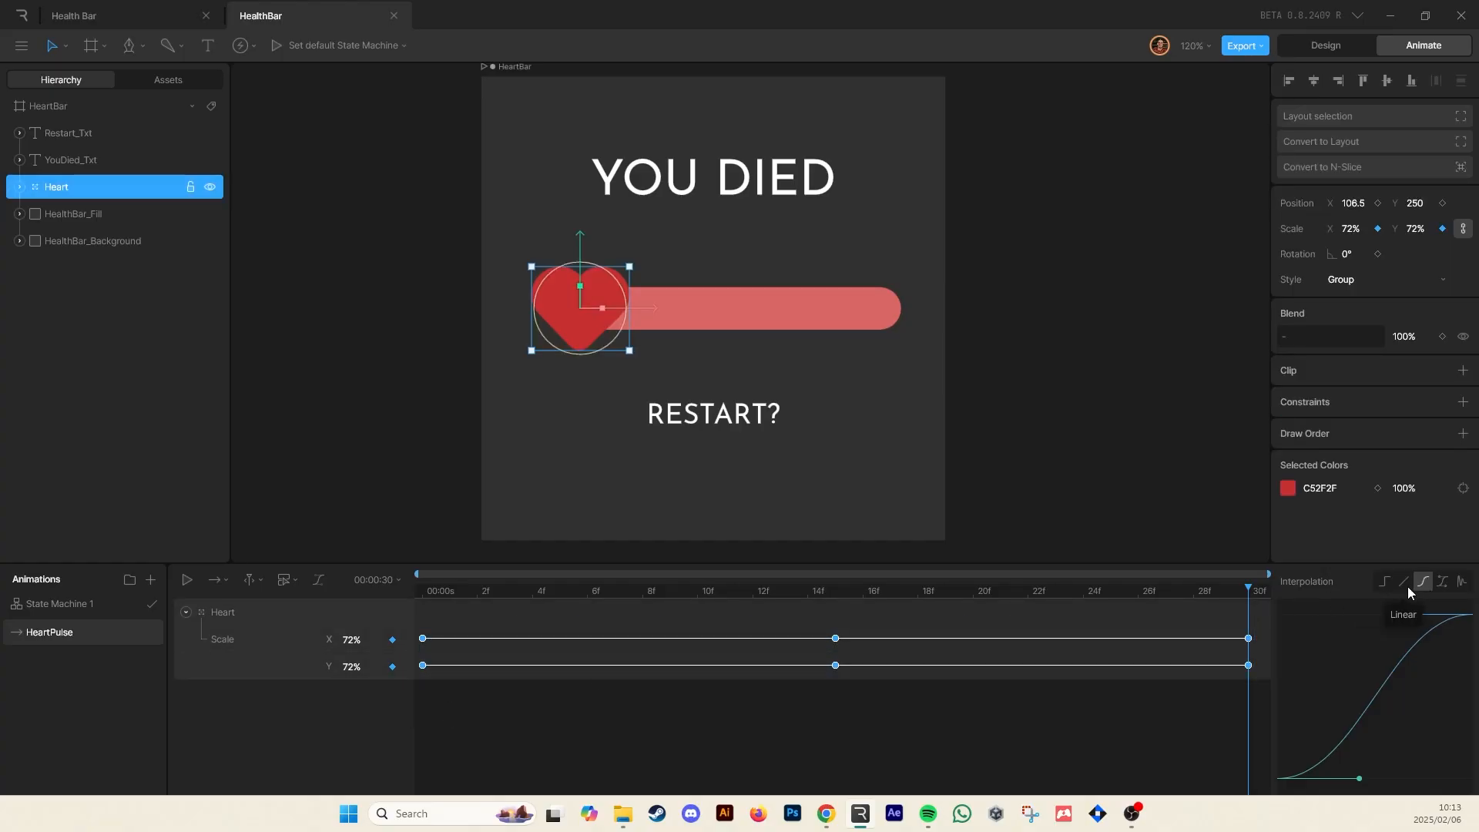
{"action": "key", "text": "space"}
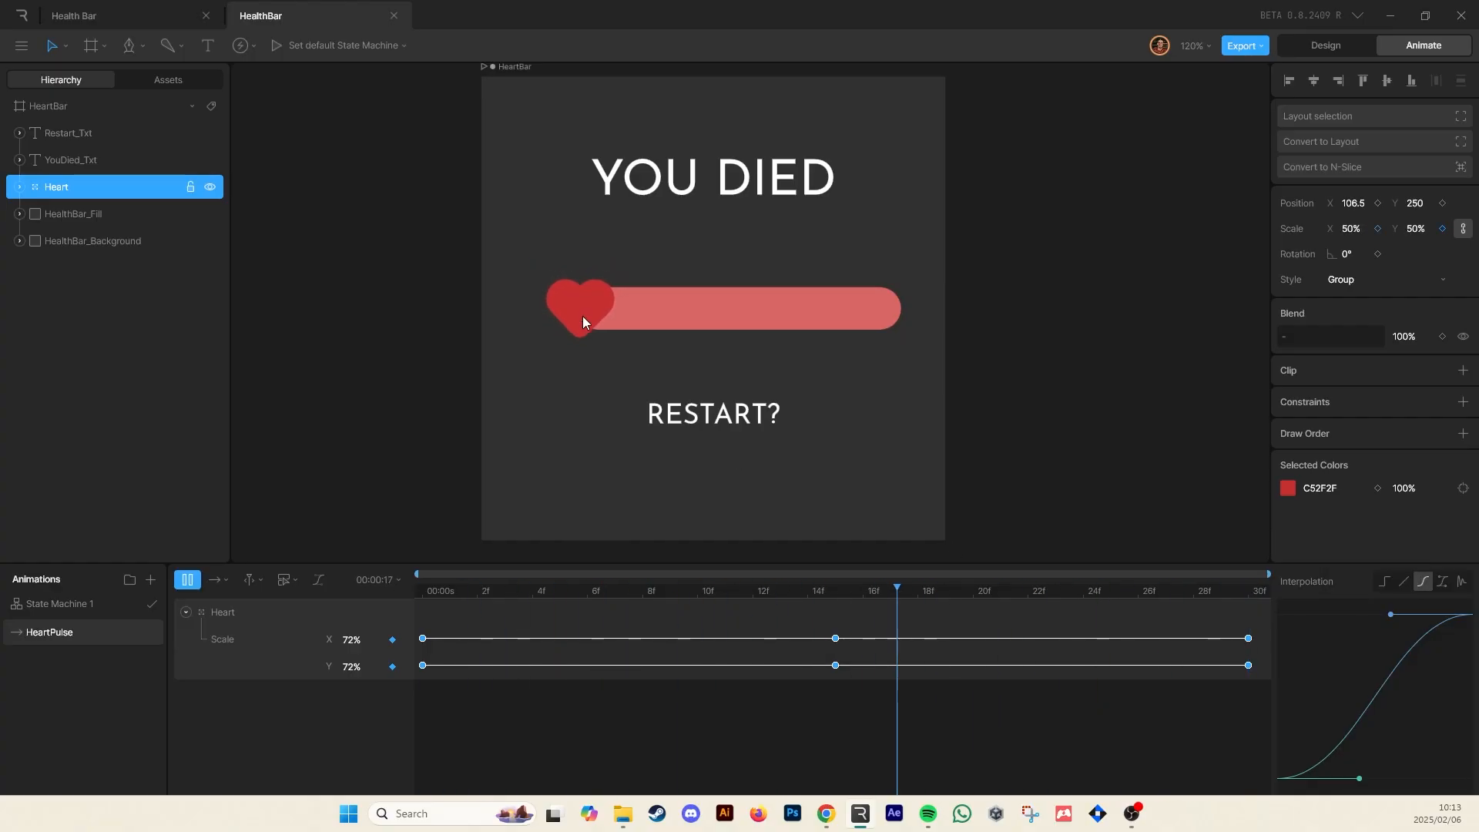
{"action": "key", "text": "space"}
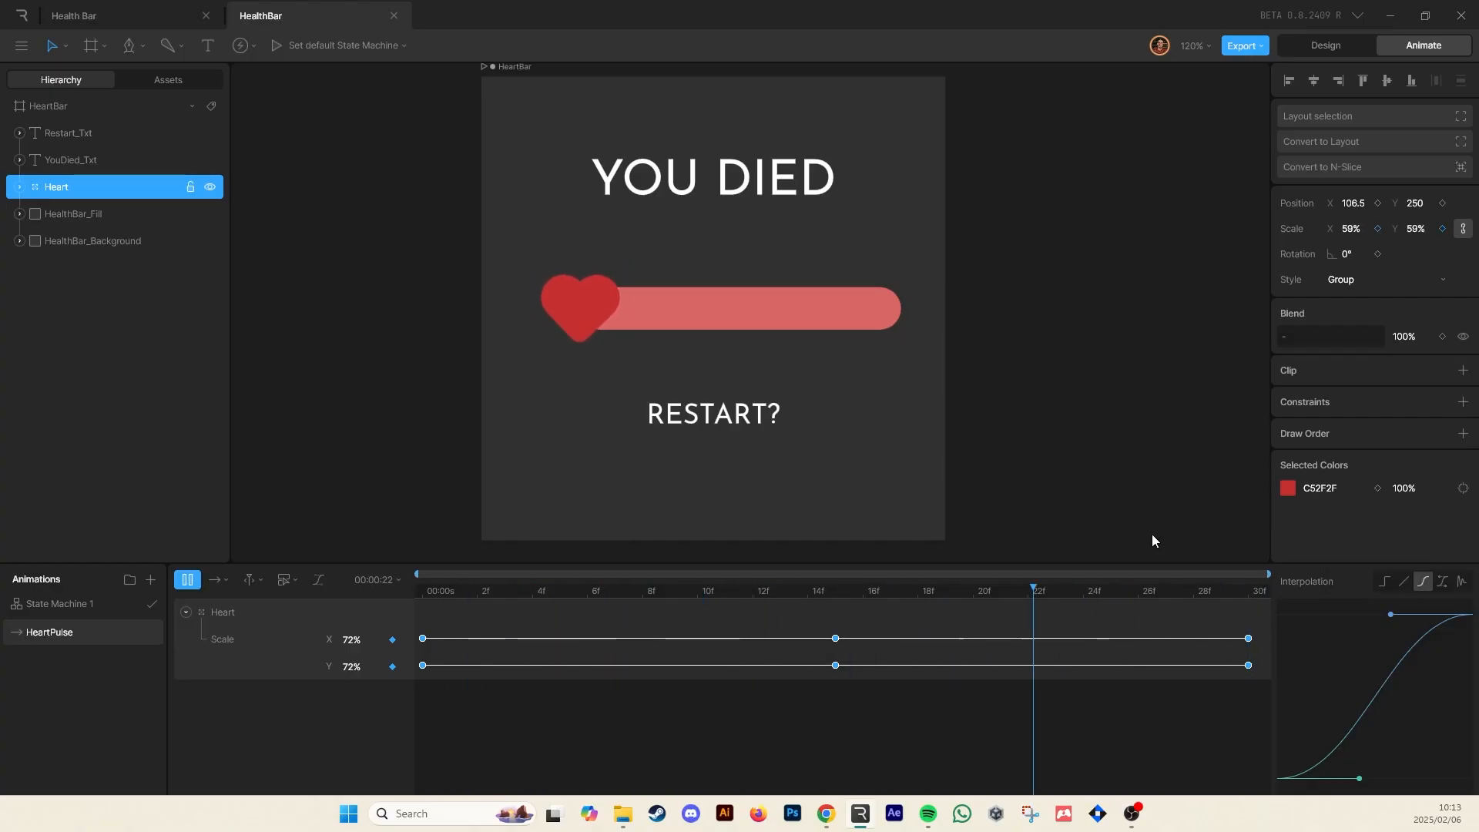
{"action": "left_click_drag", "start_coordinate": [1391, 614], "coordinate": [1322, 613]}
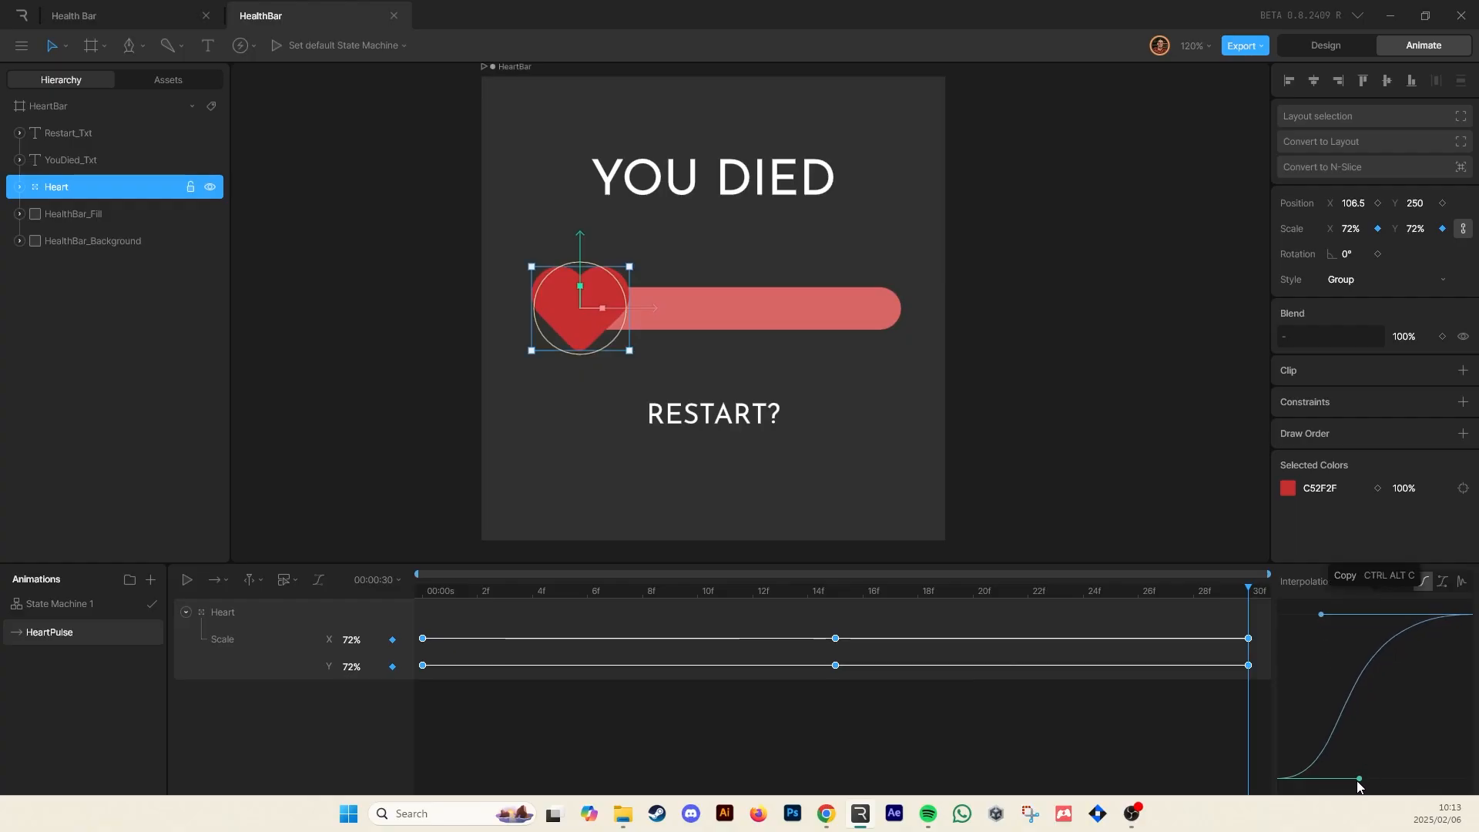
{"action": "left_click_drag", "start_coordinate": [1359, 778], "coordinate": [1441, 778]}
Play the HeartPulse animation from the first frame to check the pulse
{"action": "key", "text": "space"}
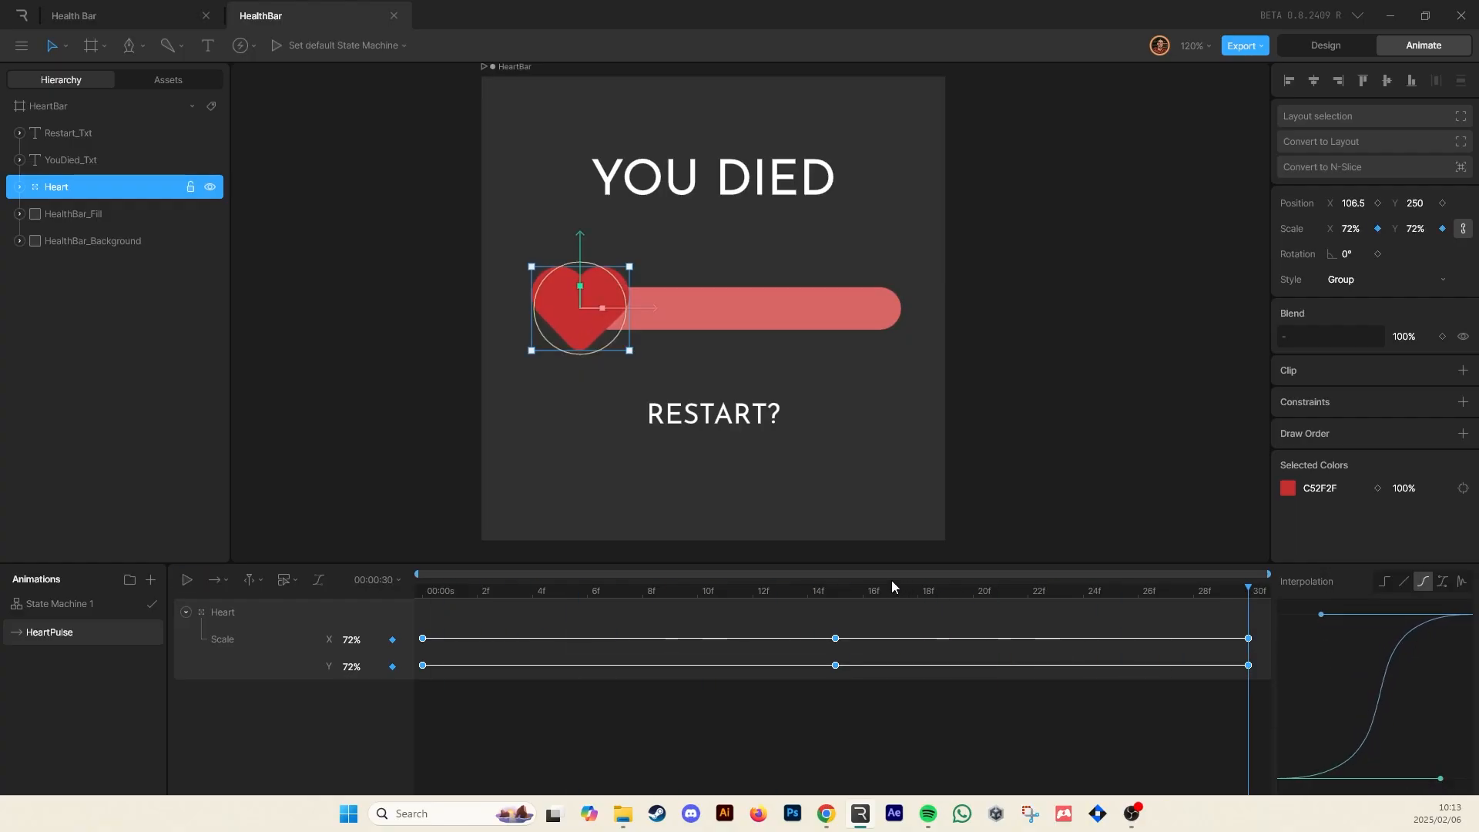
{"action": "key", "text": "space"}
{"action": "key", "text": "space"}
{"action": "key", "text": "space"}
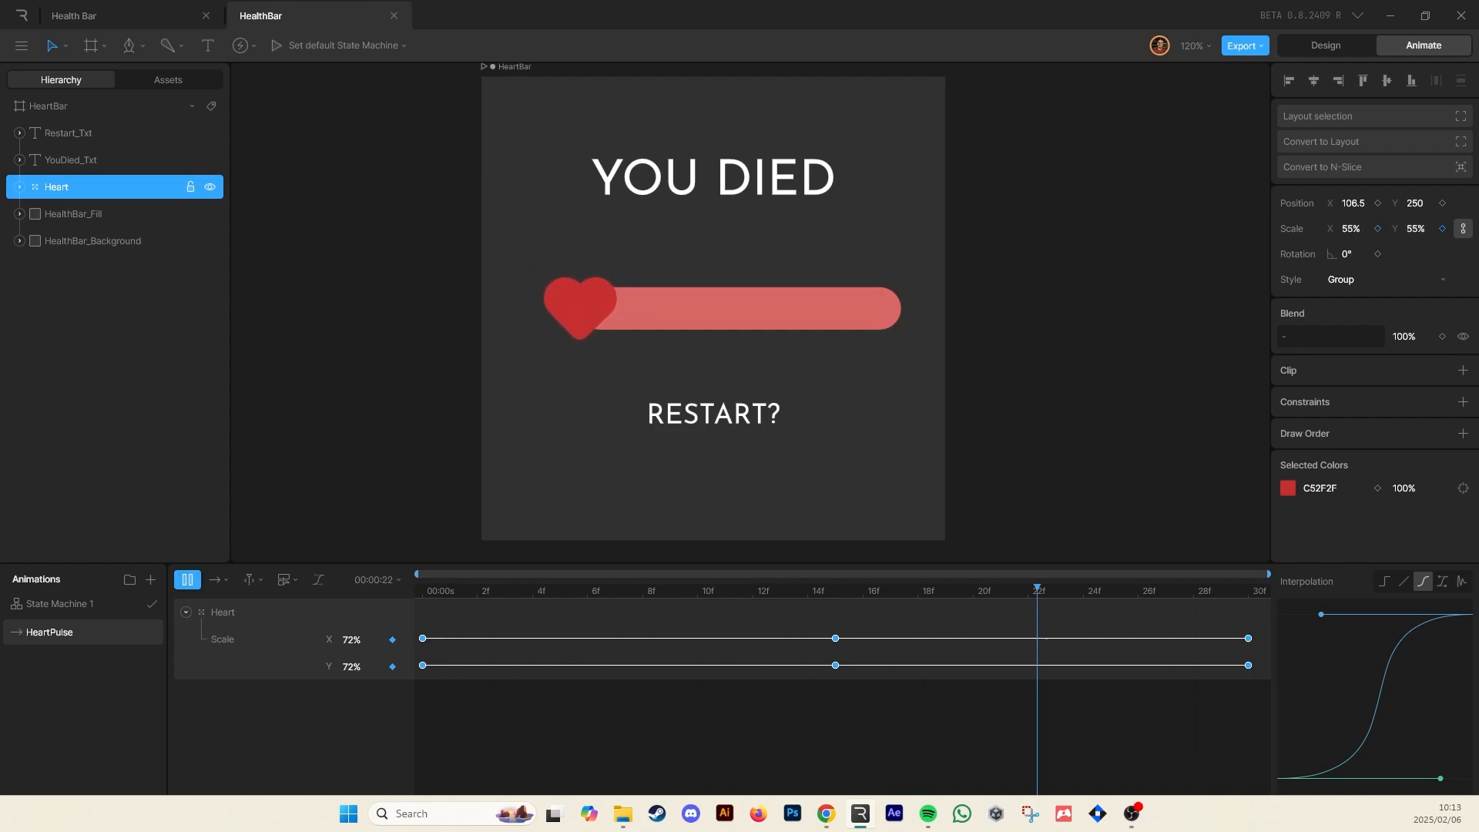
{"action": "left_click", "coordinate": [576, 711]}
{"action": "left_click", "coordinate": [186, 612]}
{"action": "left_click_drag", "start_coordinate": [574, 589], "coordinate": [317, 589]}
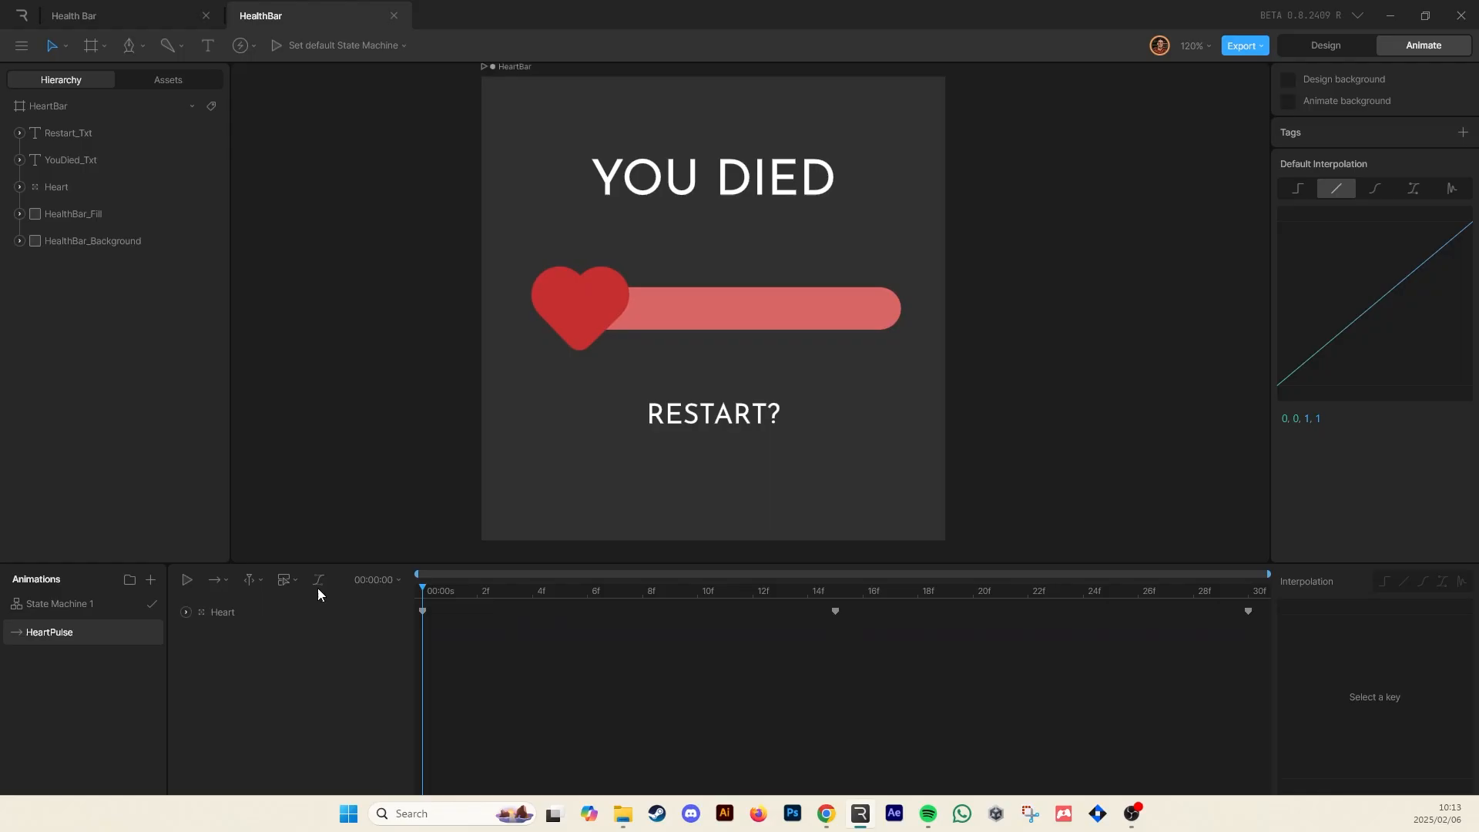
{"action": "key", "text": "space"}
Create a new timeline
{"action": "left_click", "coordinate": [151, 580]}
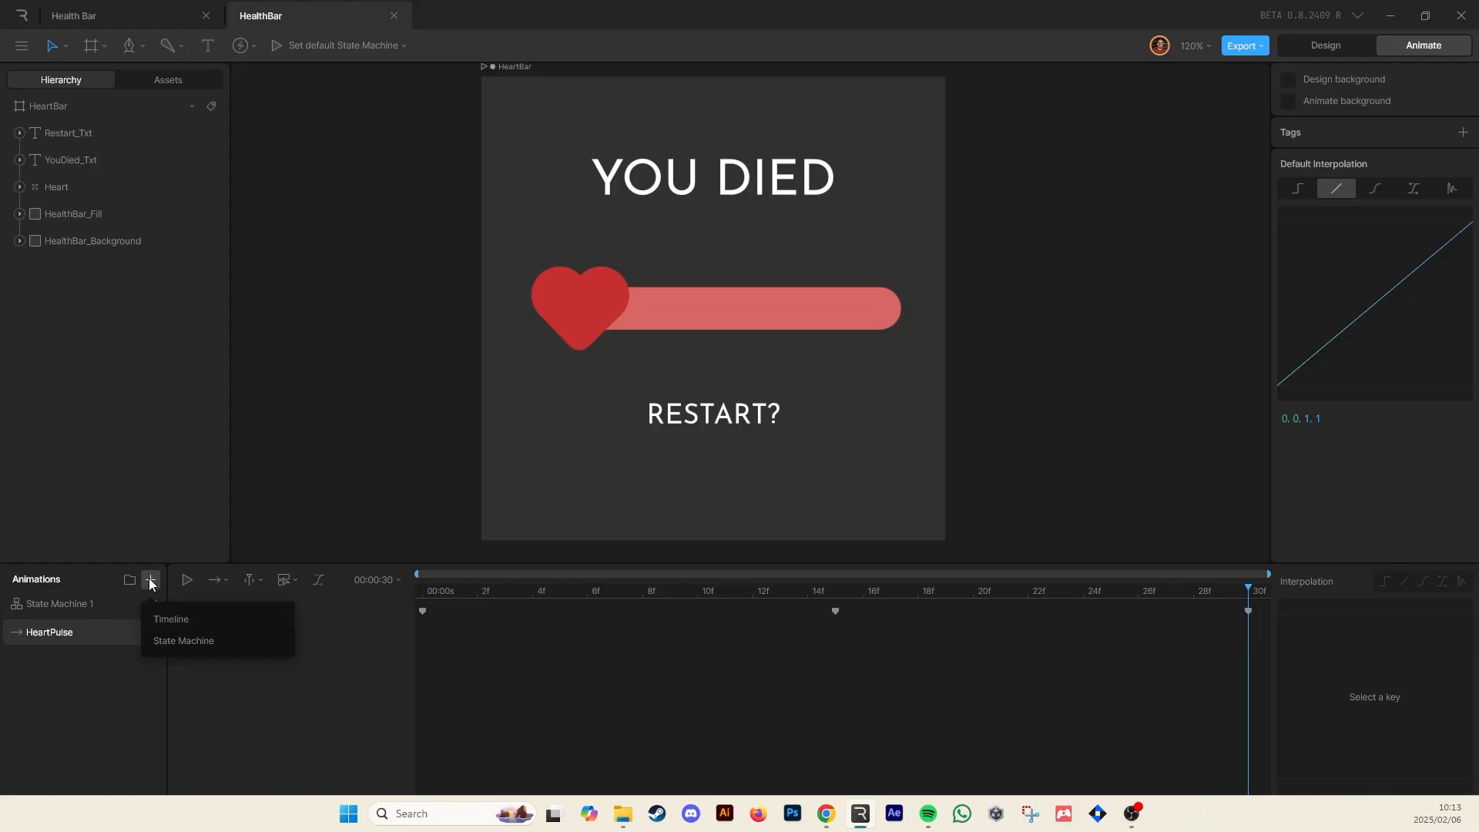
{"action": "left_click", "coordinate": [171, 620]}
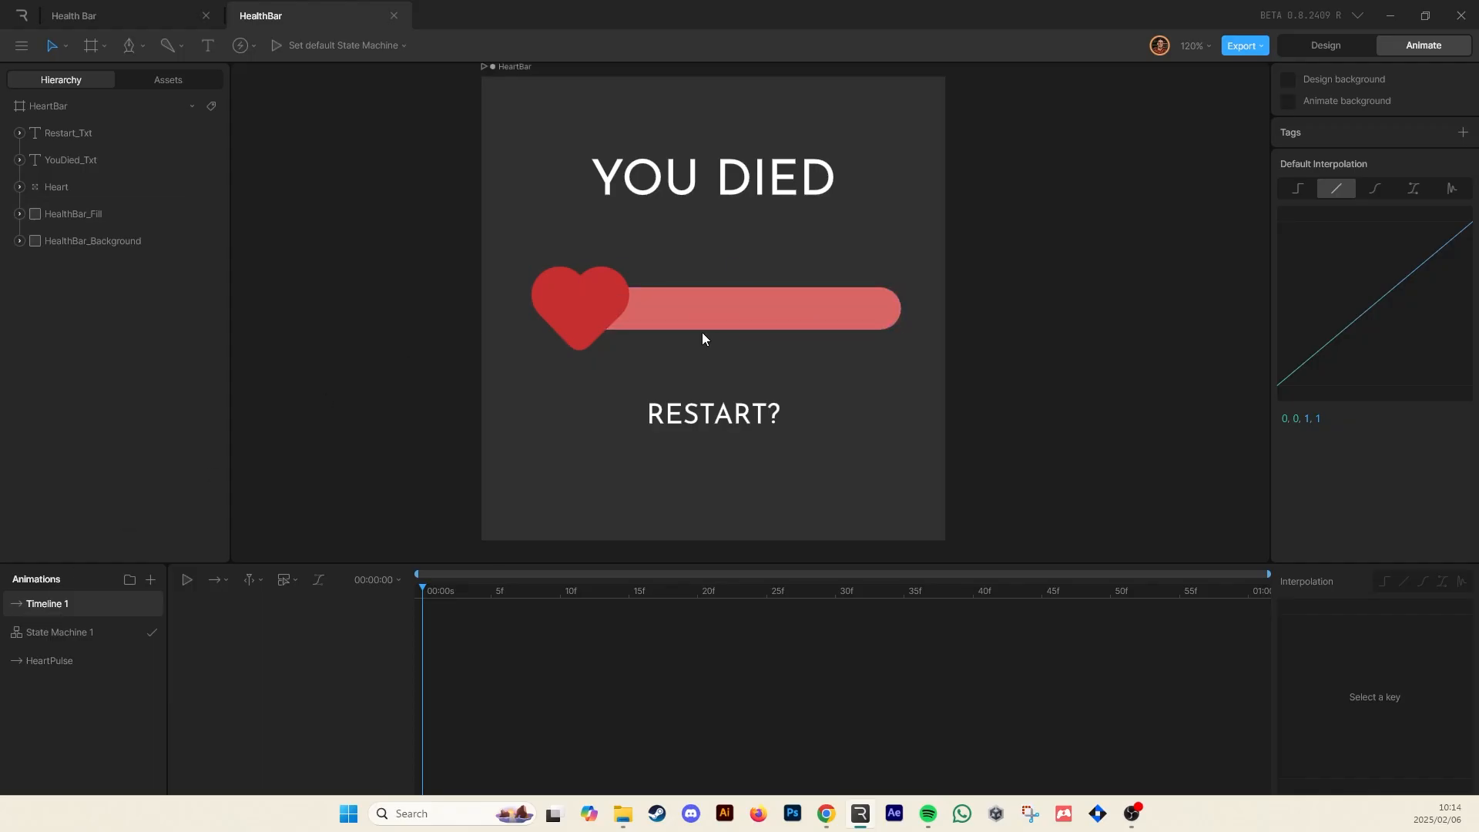
{"action": "left_click", "coordinate": [748, 322]}
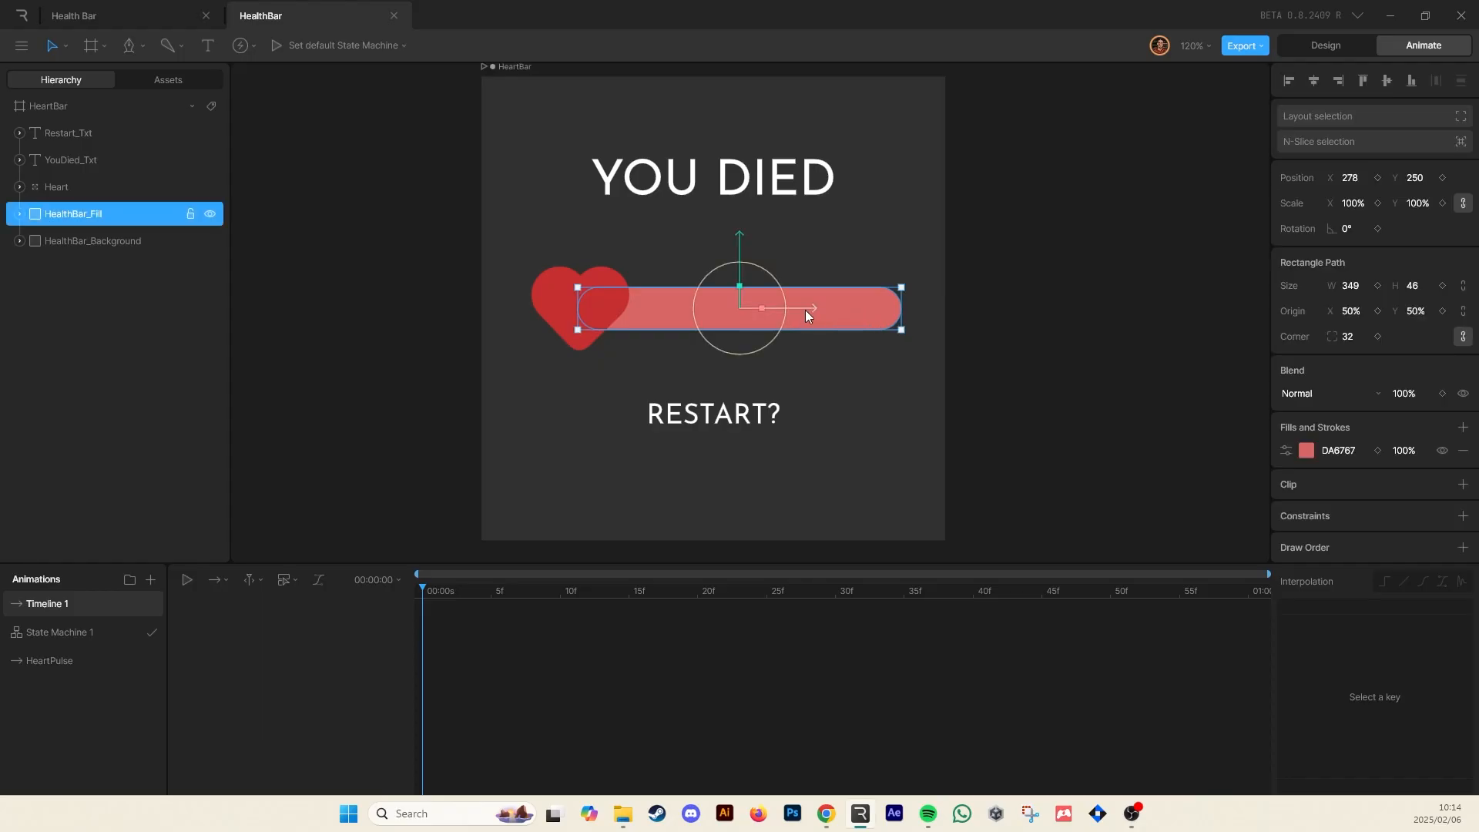
{"action": "mouse_move", "coordinate": [806, 309]}
{"action": "left_mouse_down"}
{"action": "mouse_move", "coordinate": [484, 325]}
{"action": "mouse_move", "coordinate": [506, 327]}
{"action": "left_mouse_up"}
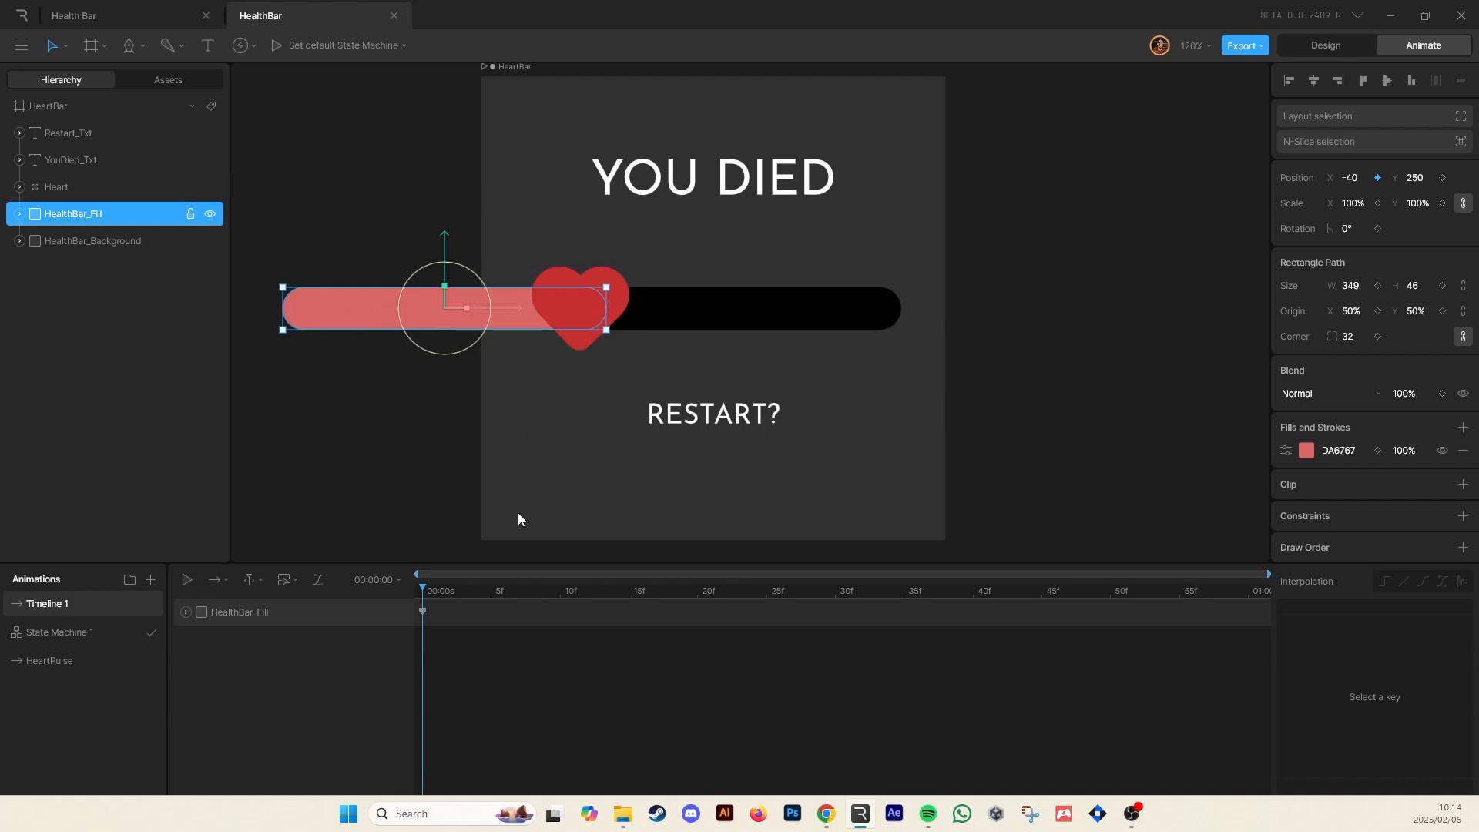
{"action": "left_click", "coordinate": [422, 611]}
{"action": "key", "text": "Delete"}
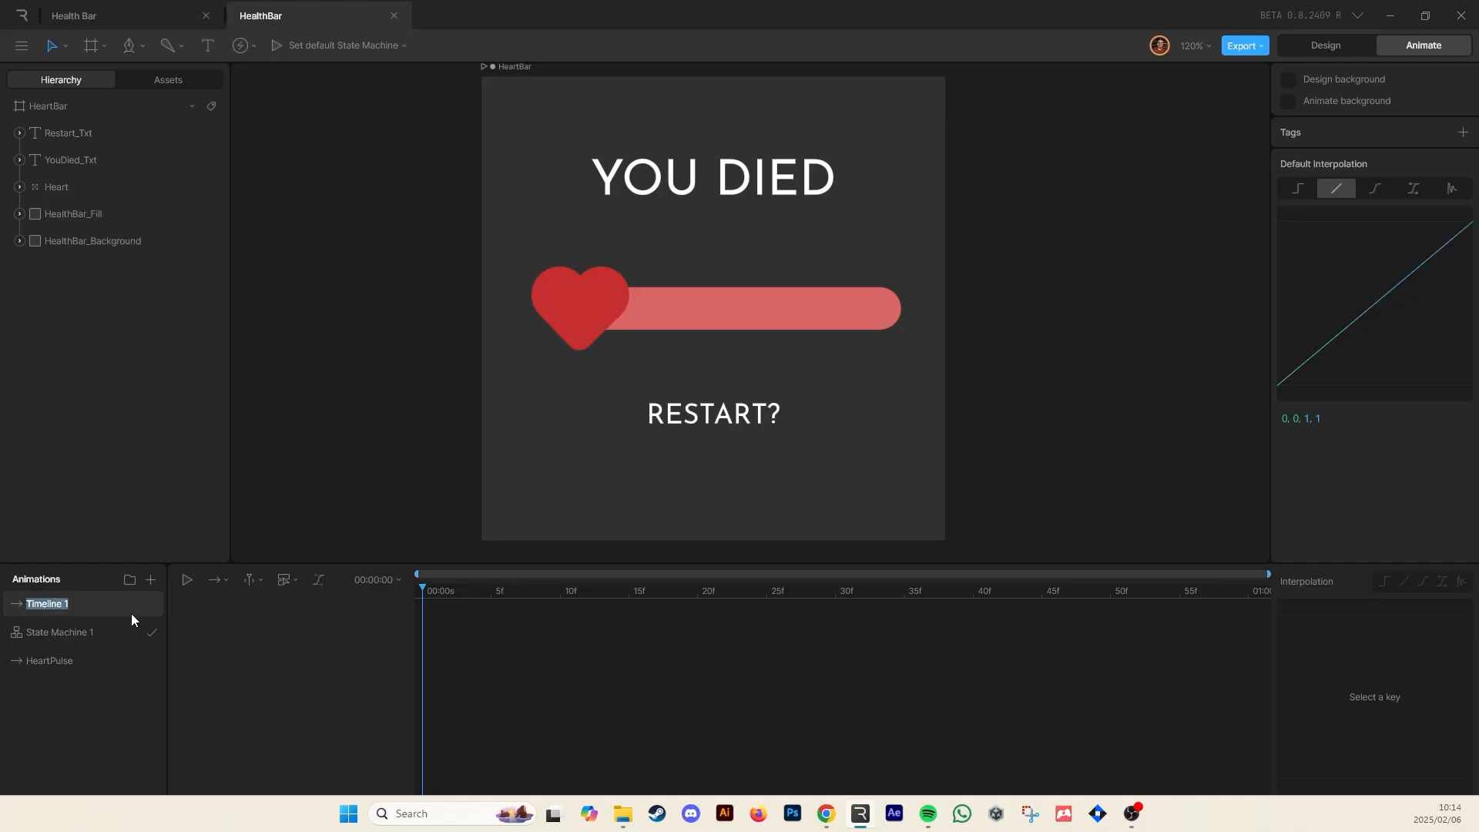
Rename the new timeline as HealthBar_100
{"action": "type", "text": "HealthBar_100"}
{"action": "left_click", "coordinate": [1326, 48]}
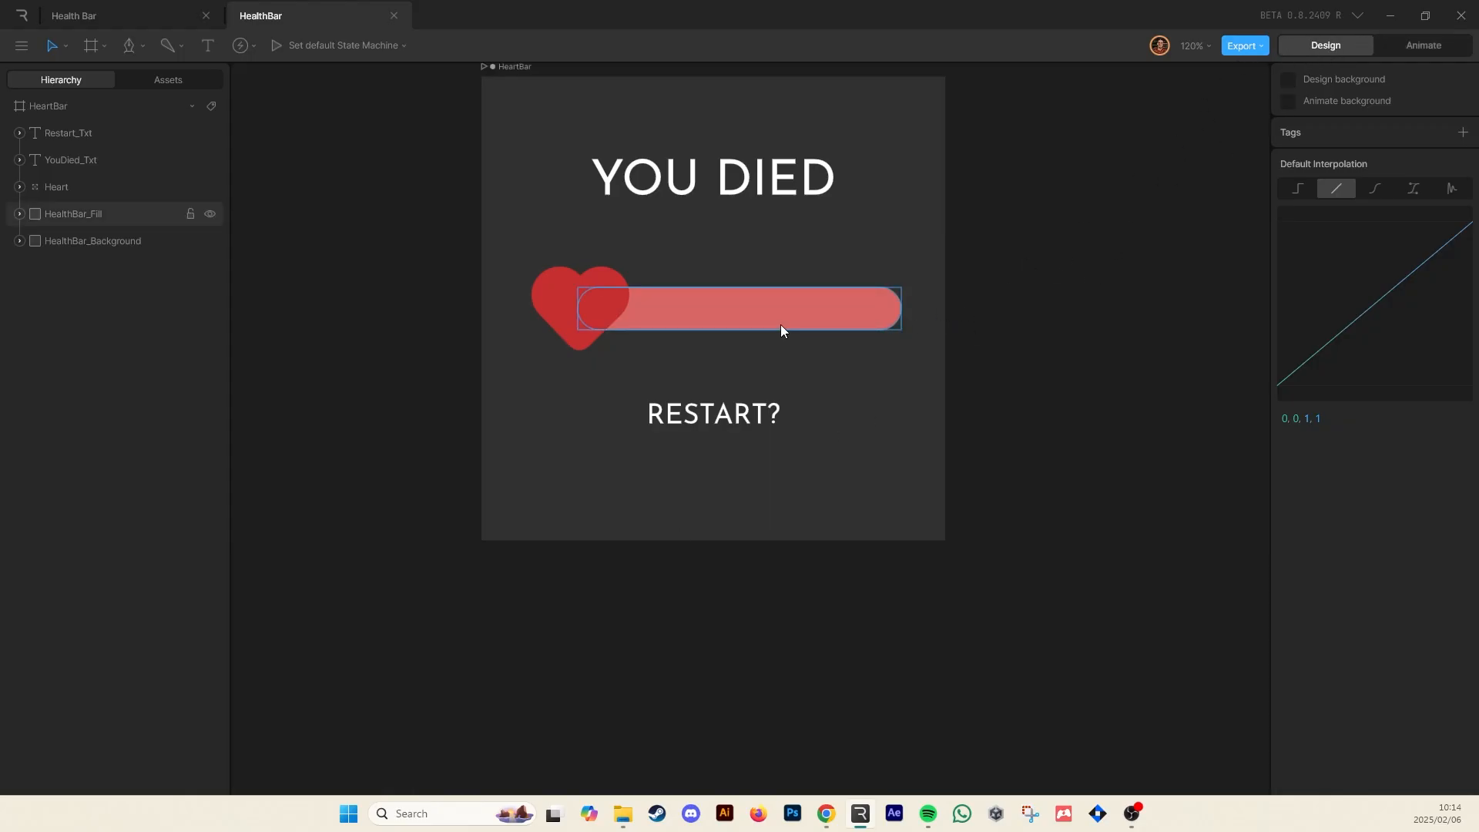
{"action": "left_click", "coordinate": [86, 213]}
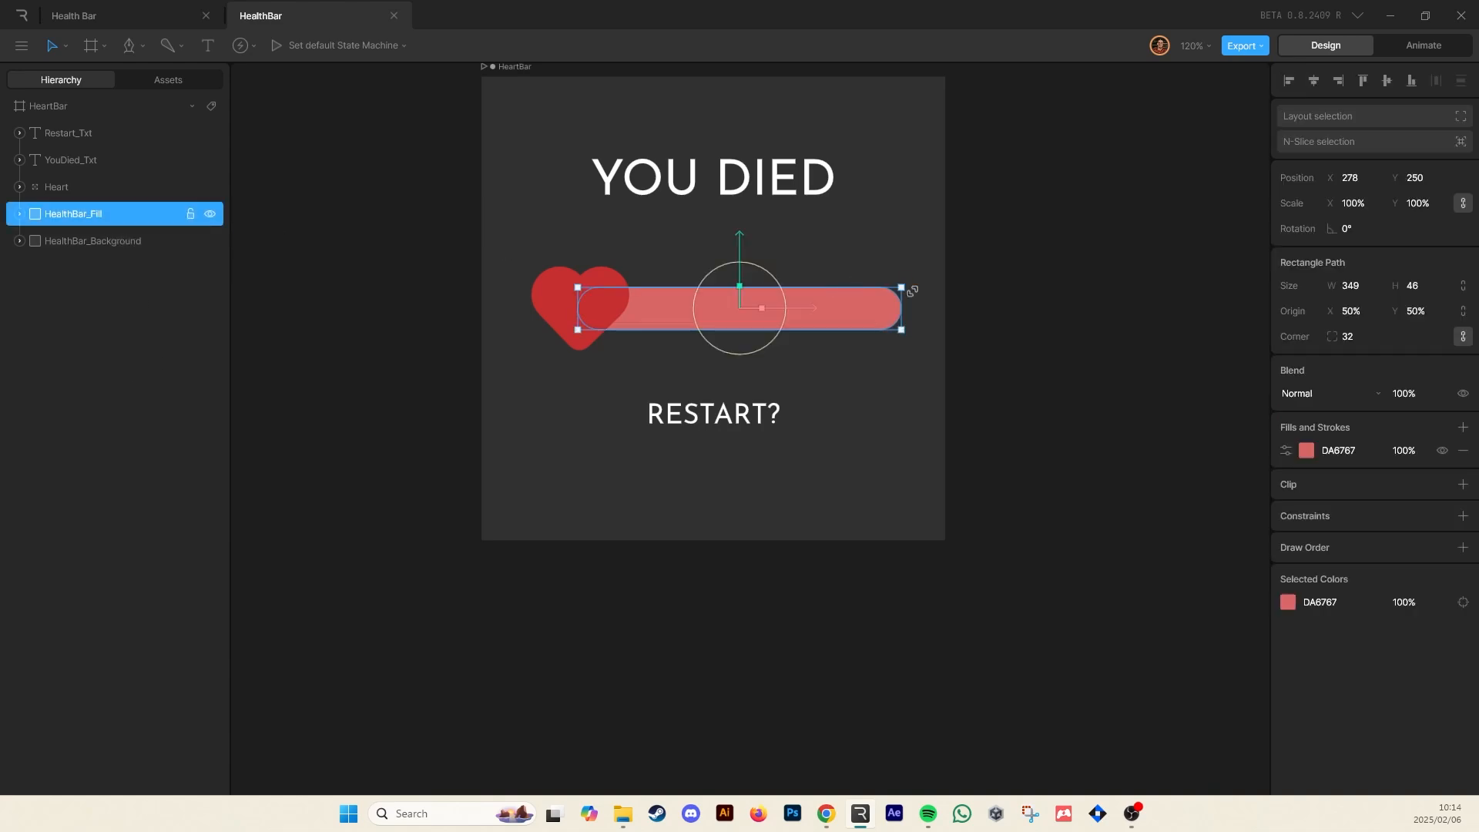
{"action": "left_click_drag", "start_coordinate": [798, 309], "coordinate": [558, 306]}
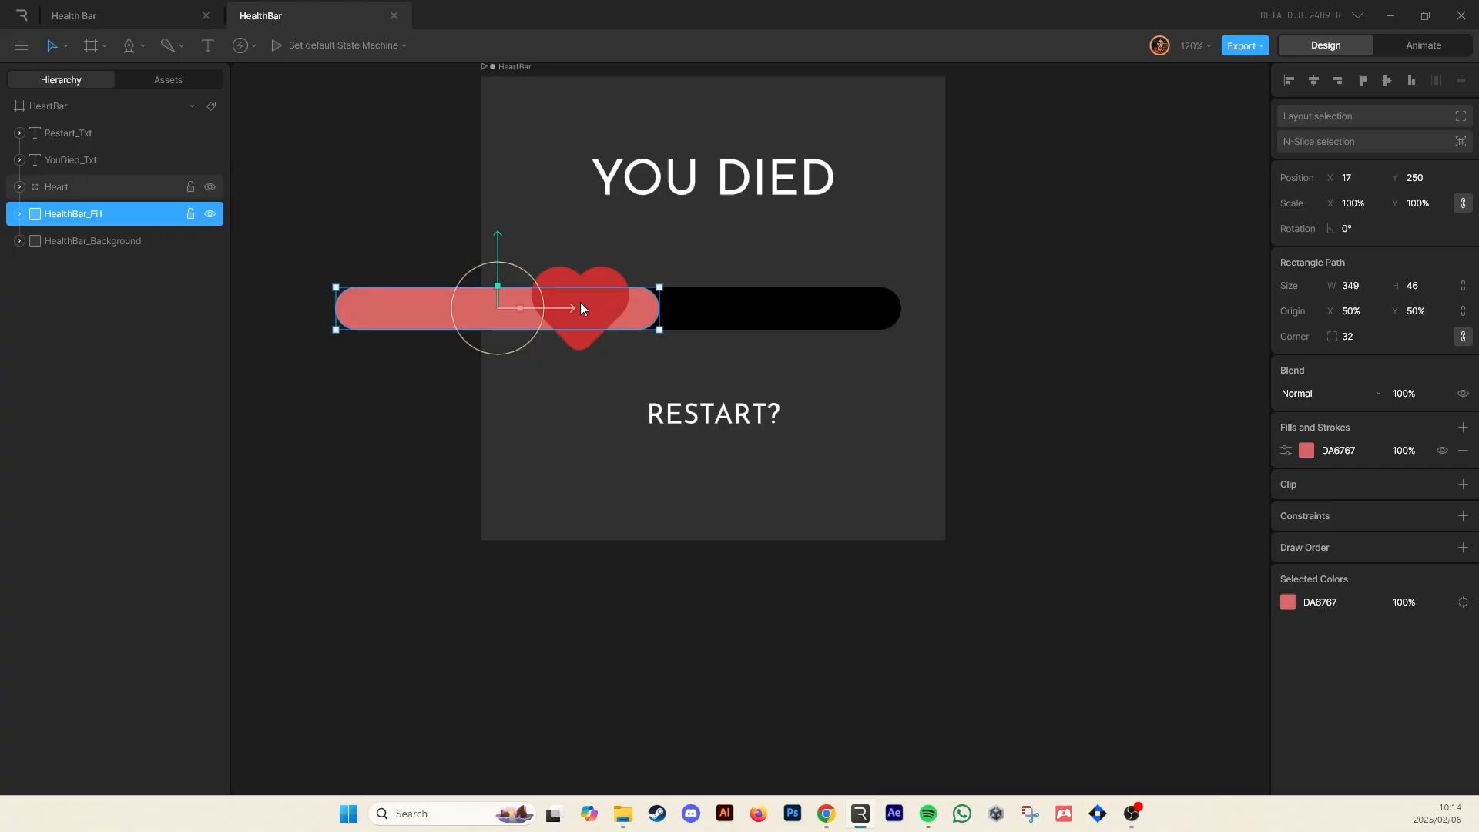
{"action": "key", "text": "ctrl+z"}
Clip the HealthBar_Fill to the HealthBar_Background shape
{"action": "left_click", "coordinate": [1034, 302]}
{"action": "left_click", "coordinate": [804, 316]}
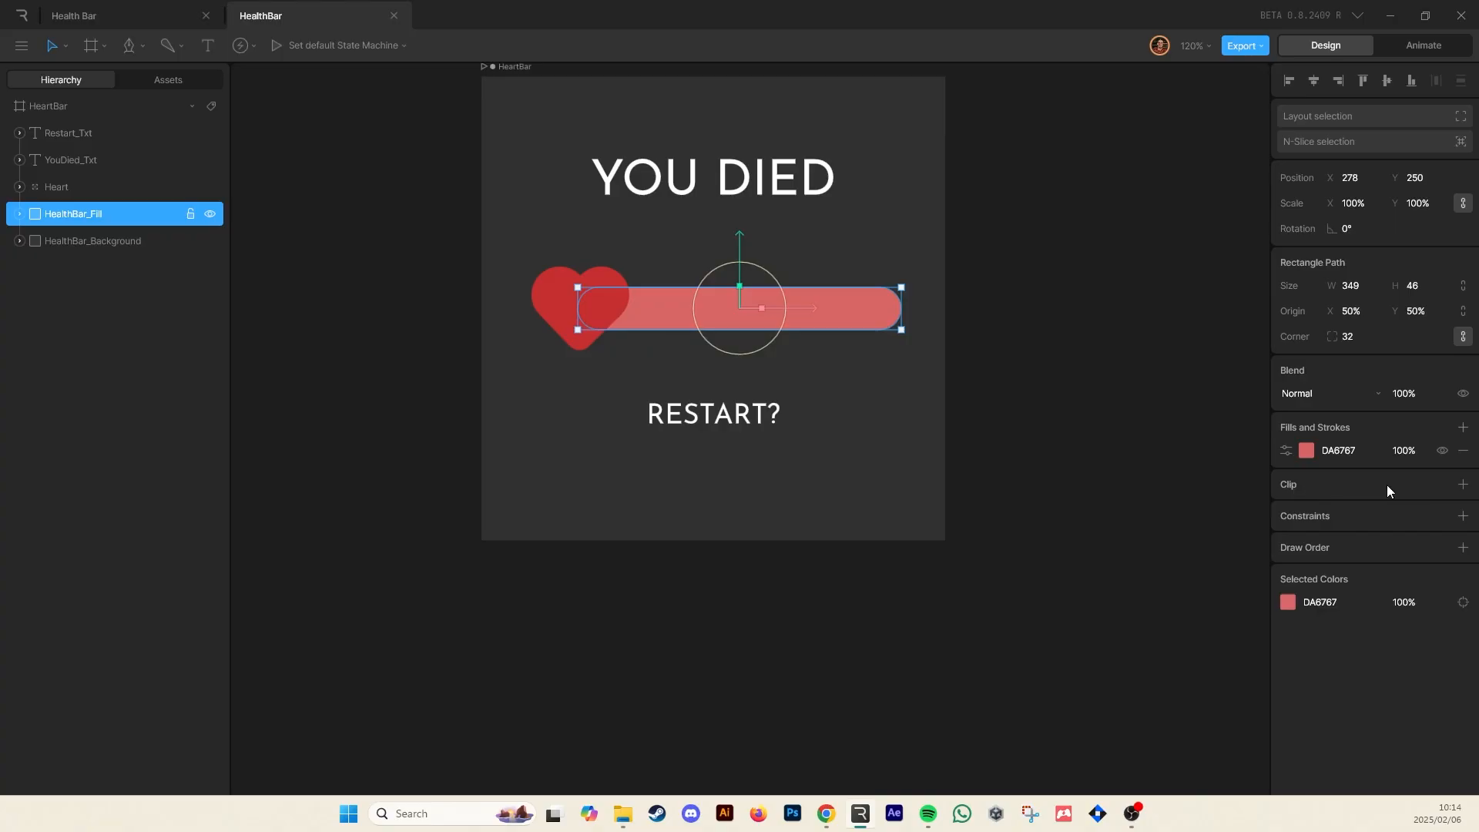
{"action": "left_click", "coordinate": [1463, 486]}
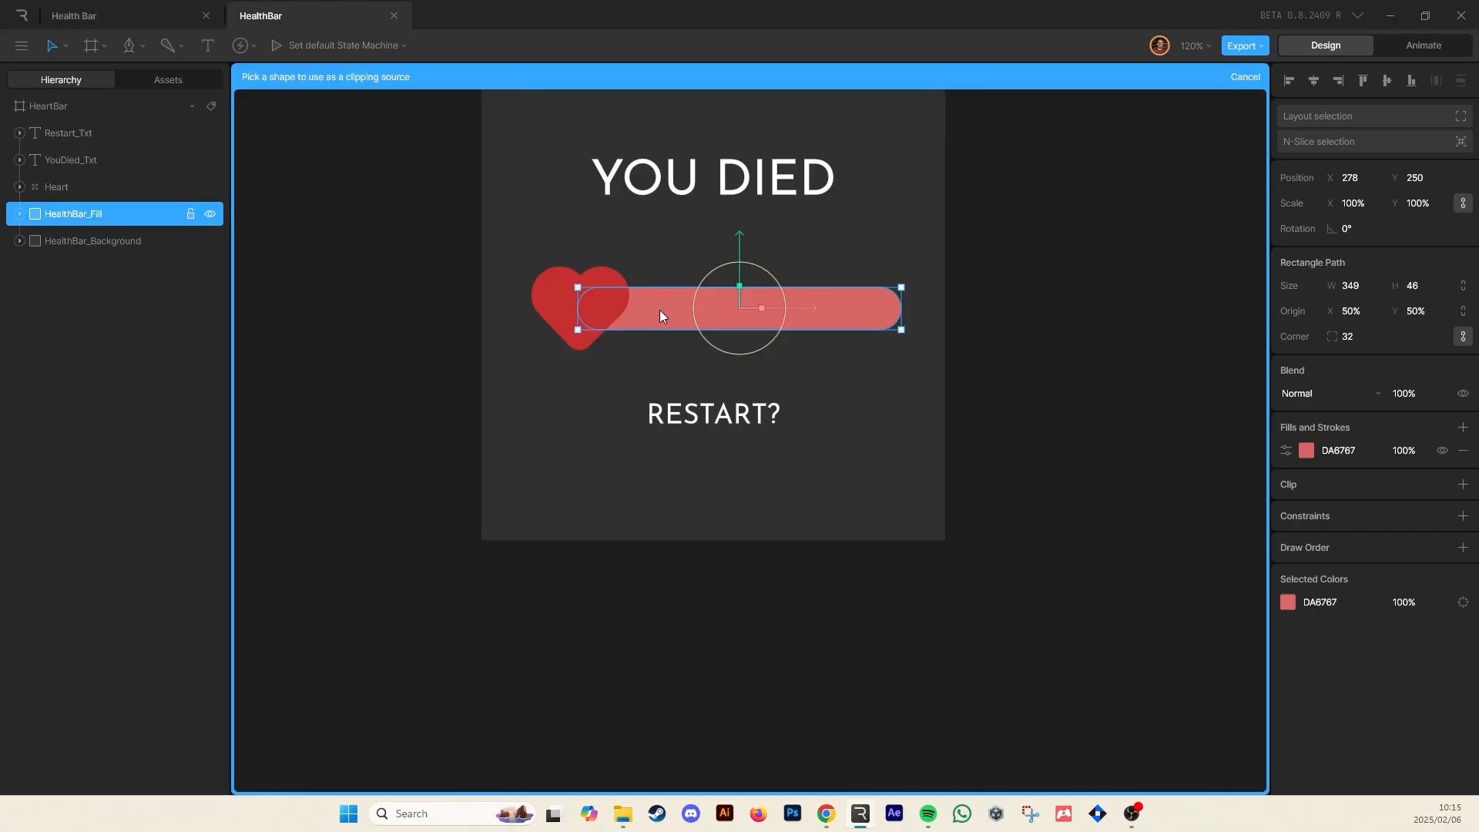
{"action": "left_click", "coordinate": [103, 242]}
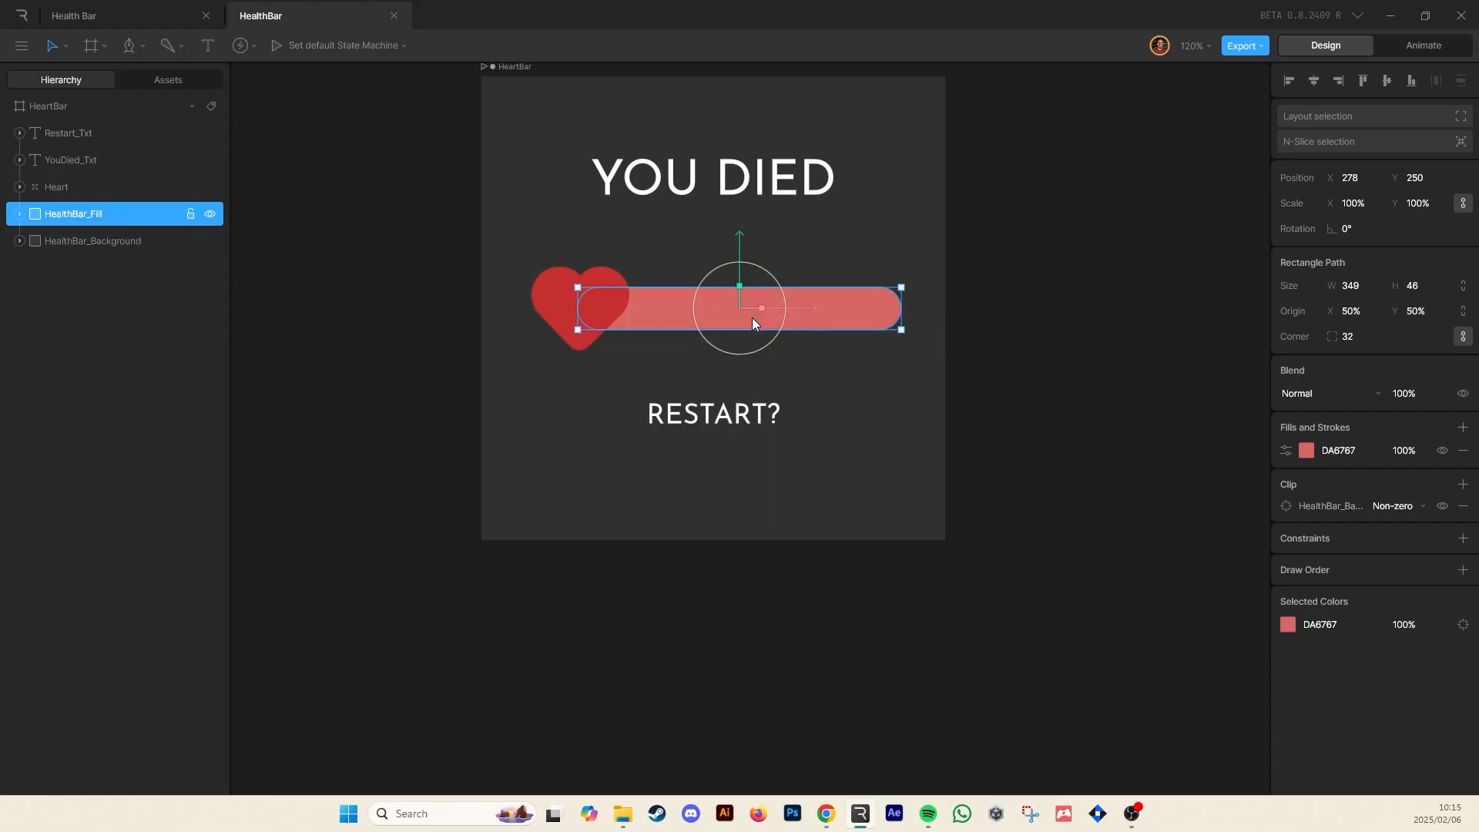
Remove the clip from the HealthBar_Fill
{"action": "mouse_move", "coordinate": [807, 312]}
{"action": "left_mouse_down"}
{"action": "mouse_move", "coordinate": [513, 319]}
{"action": "mouse_move", "coordinate": [945, 314]}
{"action": "mouse_move", "coordinate": [517, 334]}
{"action": "mouse_move", "coordinate": [807, 343]}
{"action": "left_mouse_up"}
{"action": "left_click", "coordinate": [988, 409]}
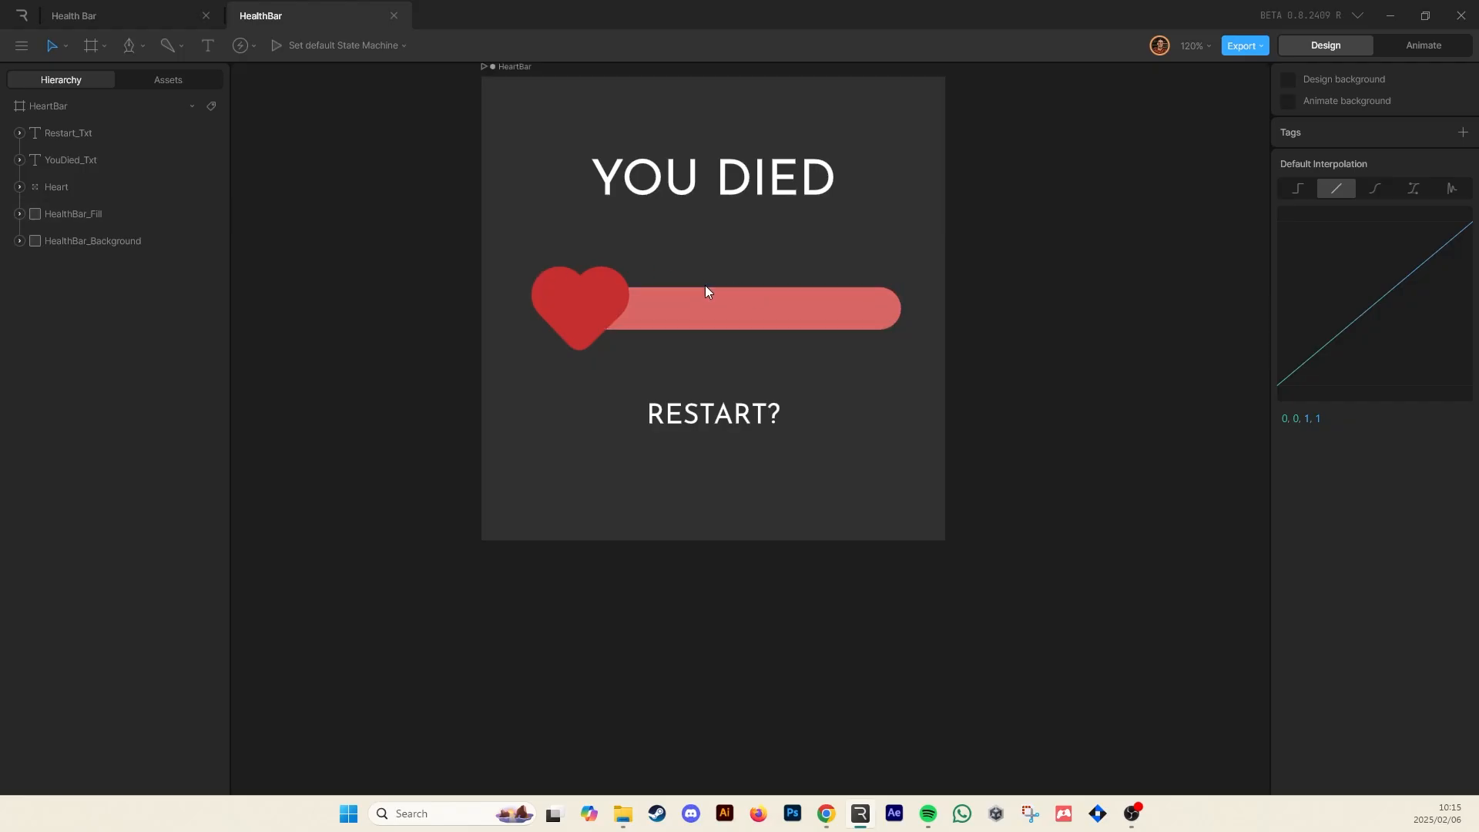
{"action": "left_click", "coordinate": [620, 315]}
{"action": "left_click", "coordinate": [1463, 505]}
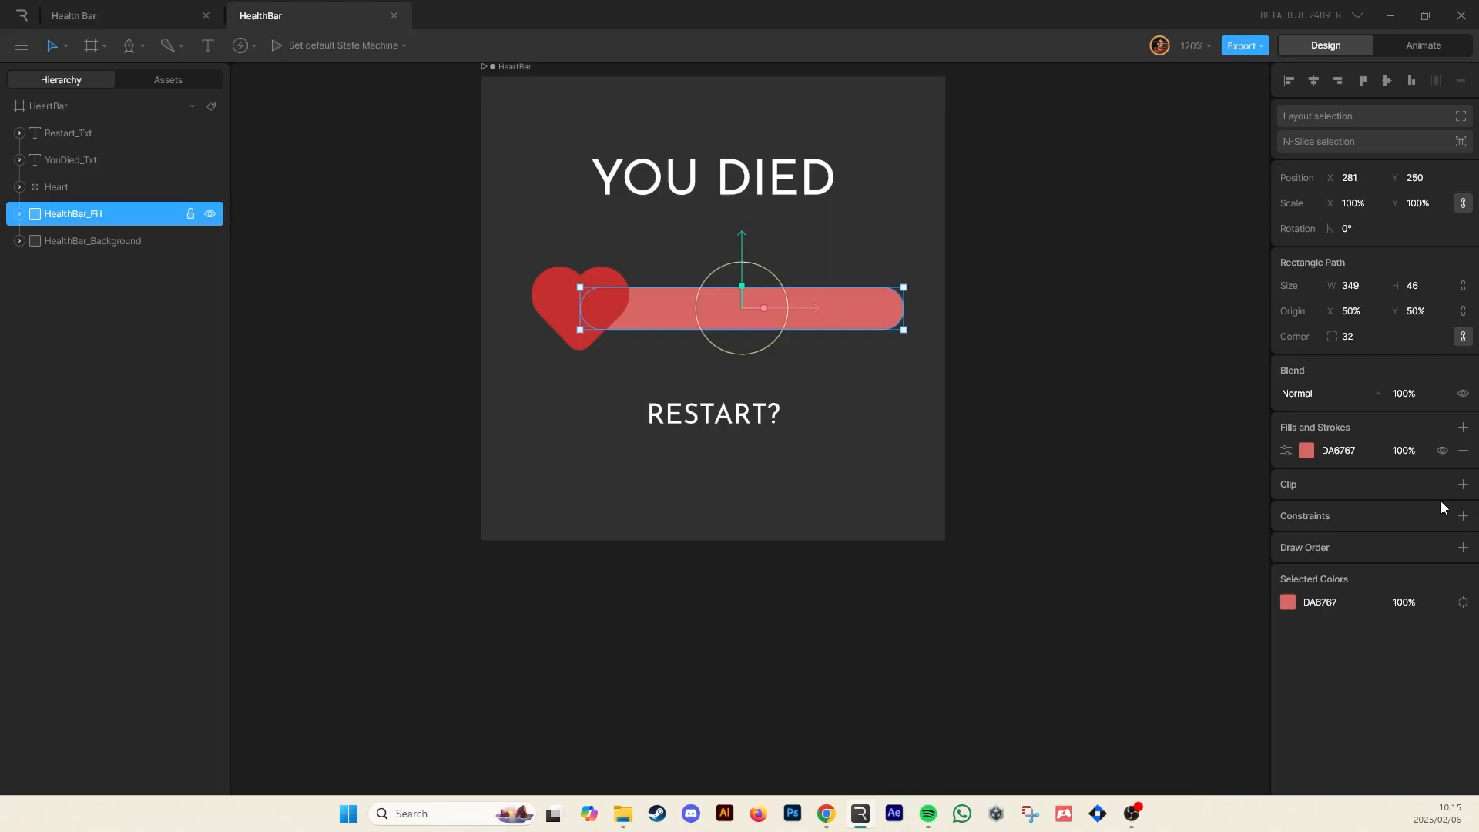
Compare the HealthBar_Fill and HealthBar_Background layers by selecting each in turn
{"action": "left_click", "coordinate": [880, 364]}
{"action": "left_click", "coordinate": [744, 311]}
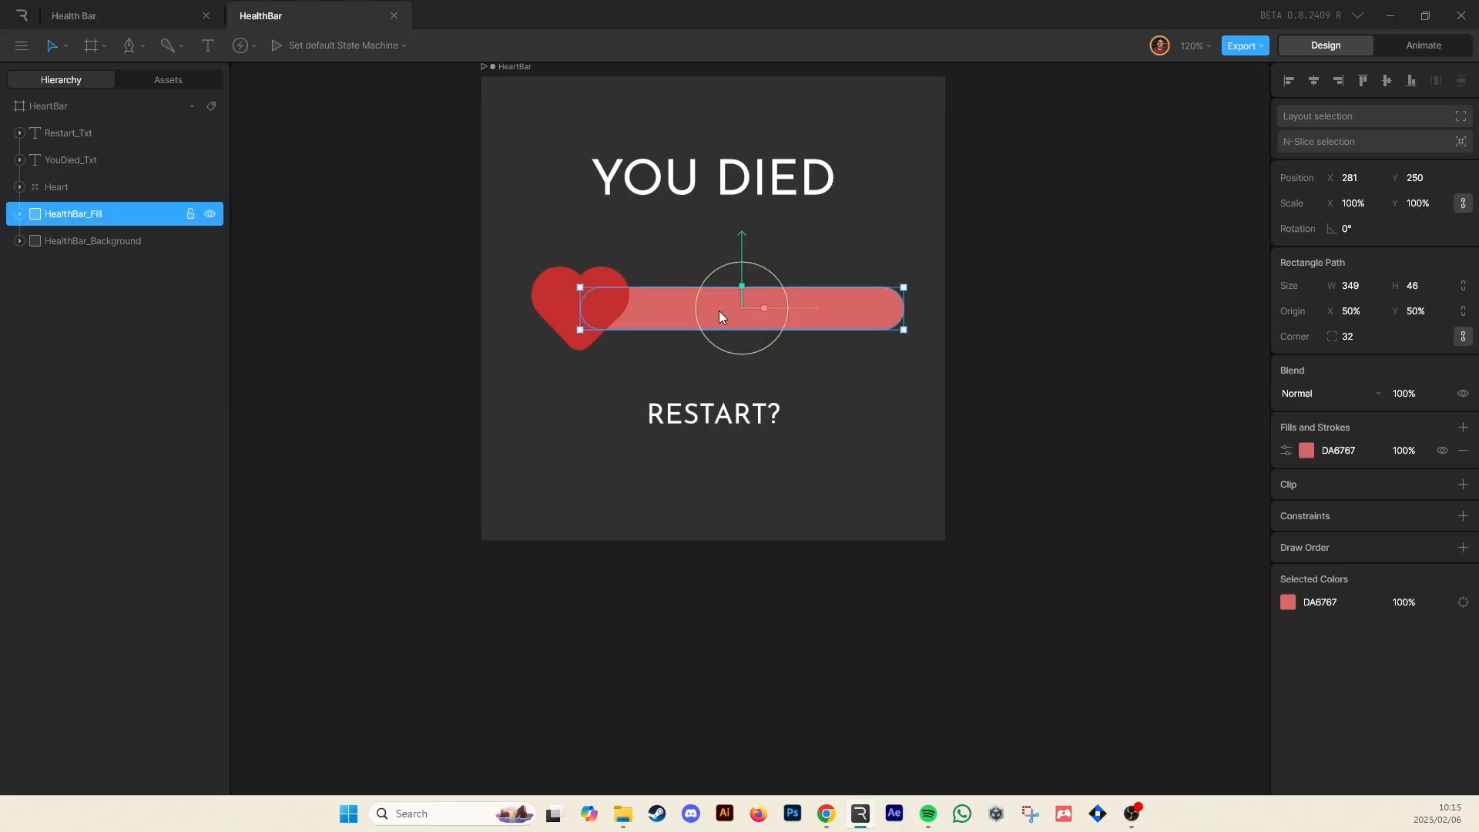
{"action": "left_click", "coordinate": [90, 241]}
{"action": "left_click", "coordinate": [91, 216]}
{"action": "left_click", "coordinate": [88, 242]}
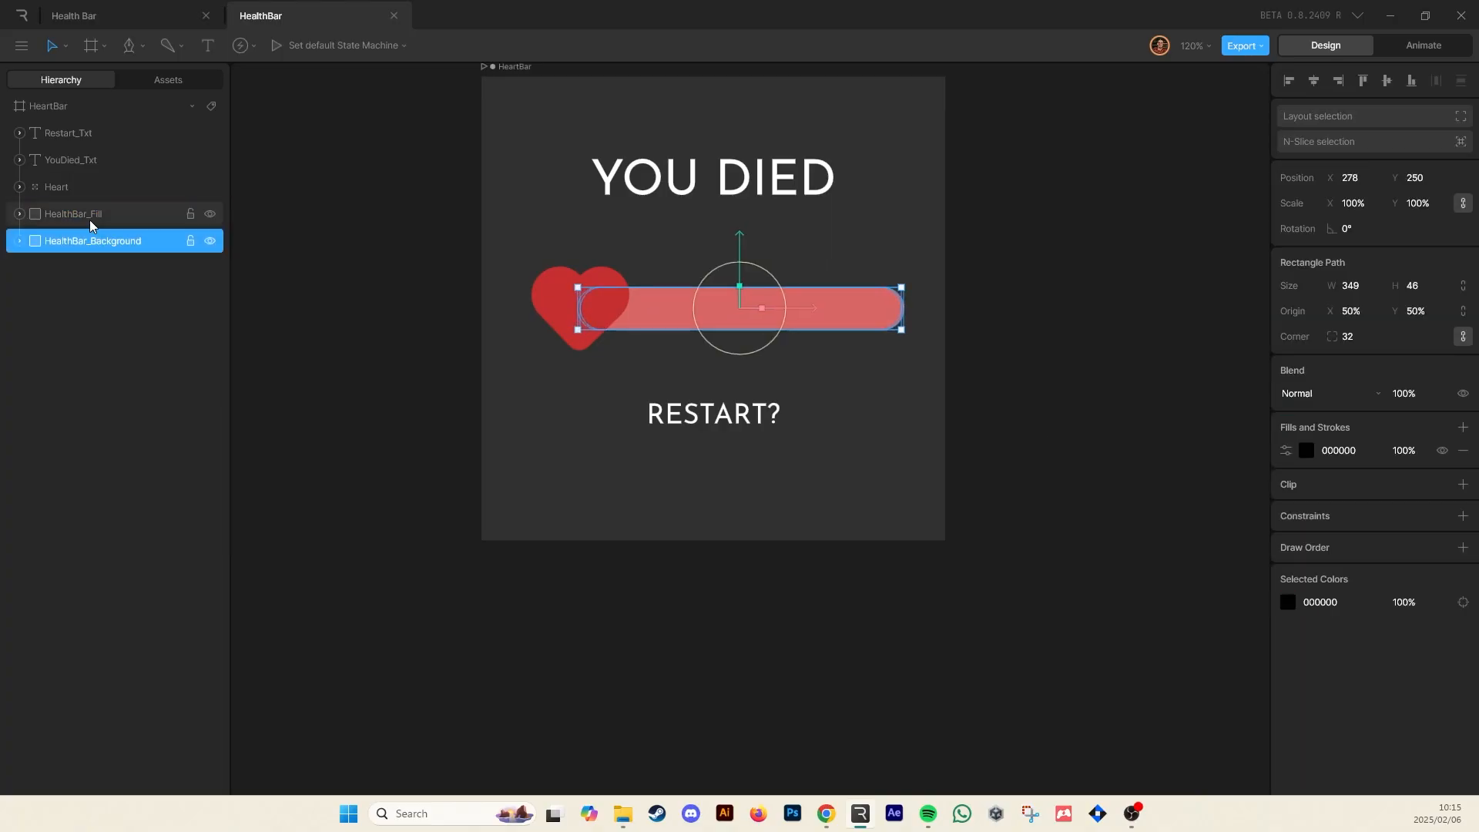
{"action": "left_click", "coordinate": [90, 215]}
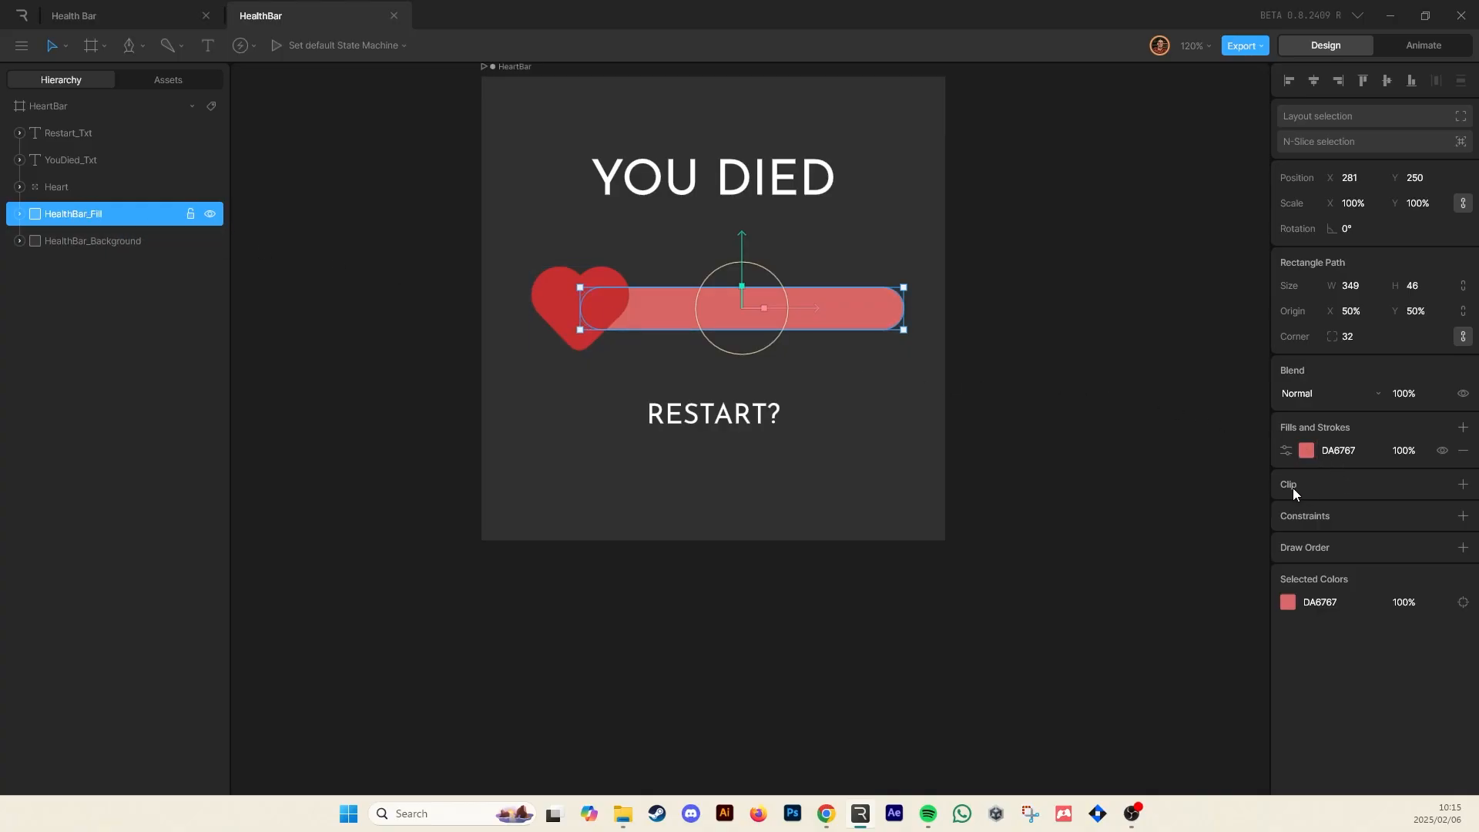
Clip the HealthBar_Fill to the HealthBar_Background shape
{"action": "left_click", "coordinate": [1463, 484]}
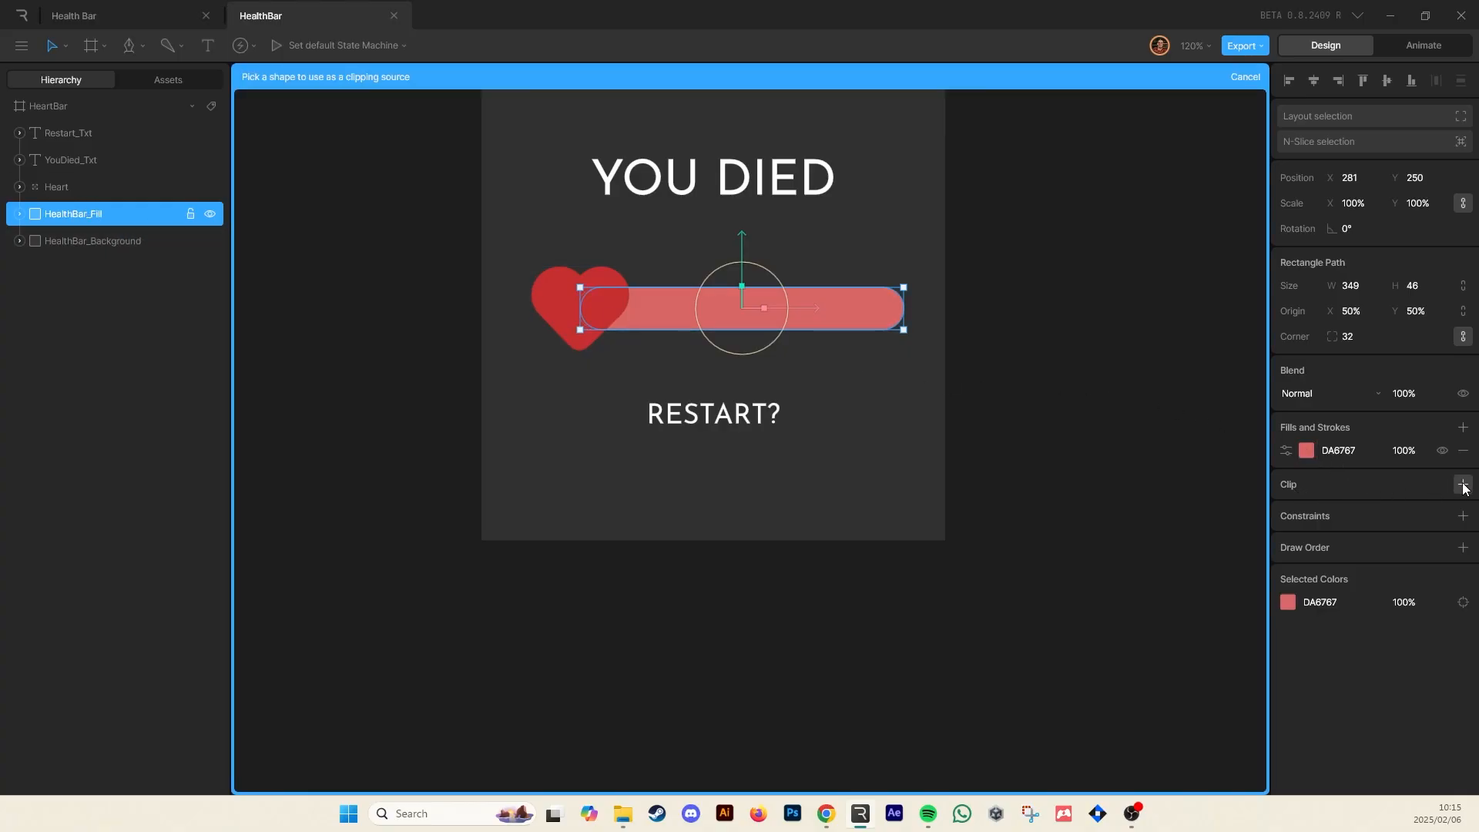
{"action": "left_click", "coordinate": [102, 240]}
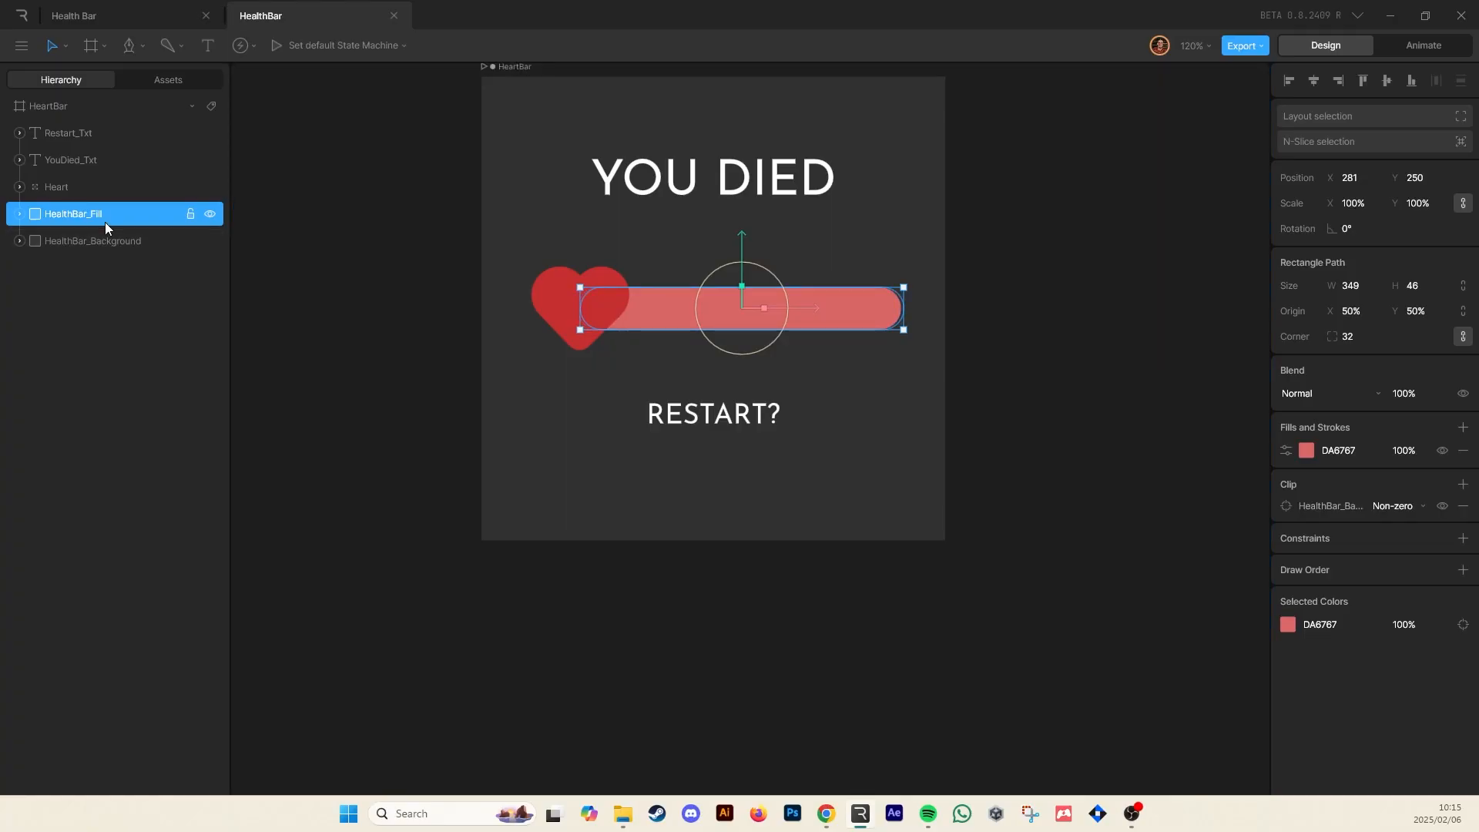
{"action": "mouse_move", "coordinate": [810, 312]}
{"action": "left_mouse_down"}
{"action": "mouse_move", "coordinate": [527, 324]}
{"action": "mouse_move", "coordinate": [800, 322]}
{"action": "left_mouse_up"}
{"action": "left_click", "coordinate": [1098, 326]}
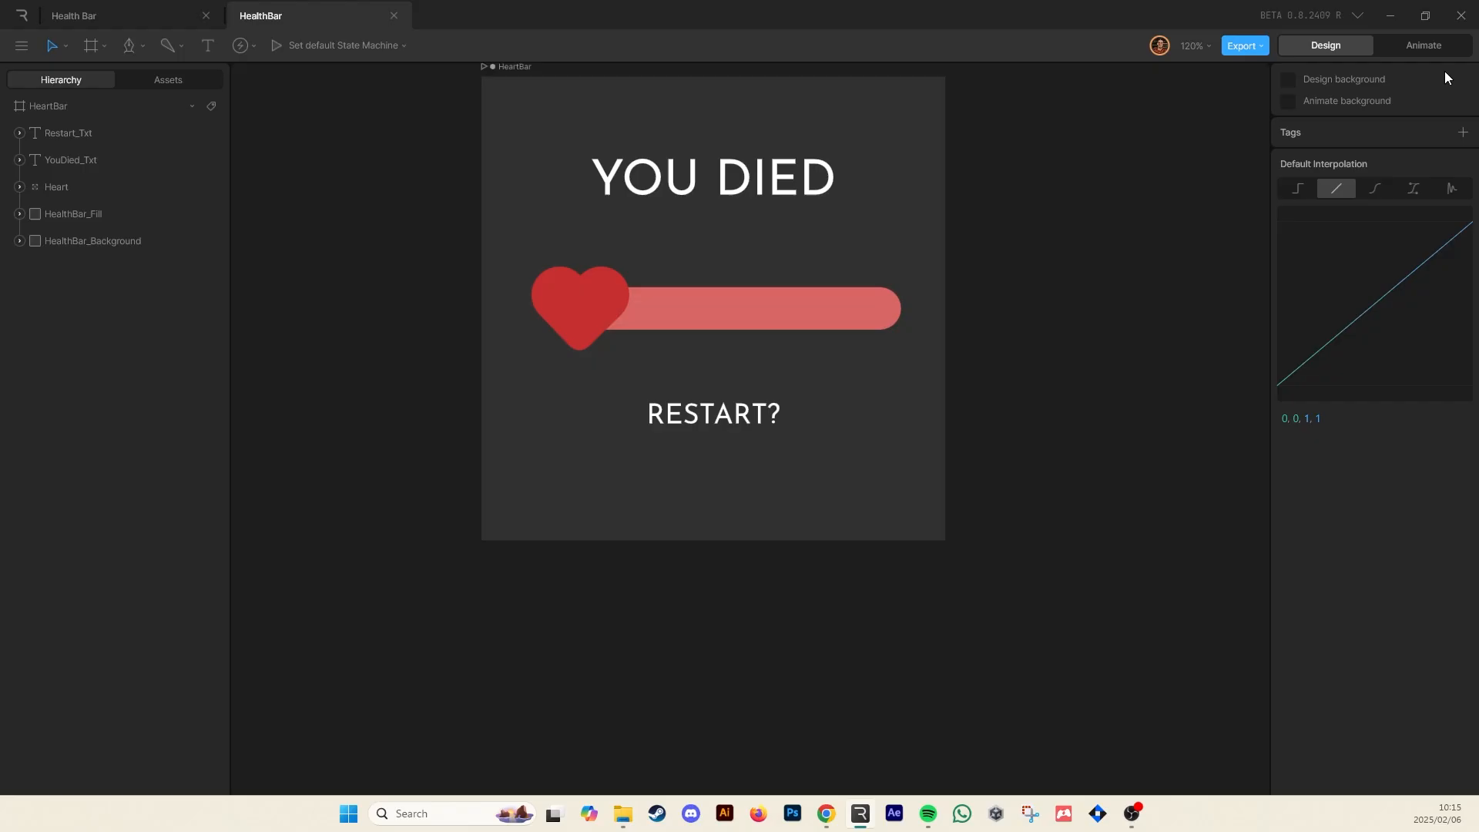
{"action": "left_click", "coordinate": [1434, 45]}
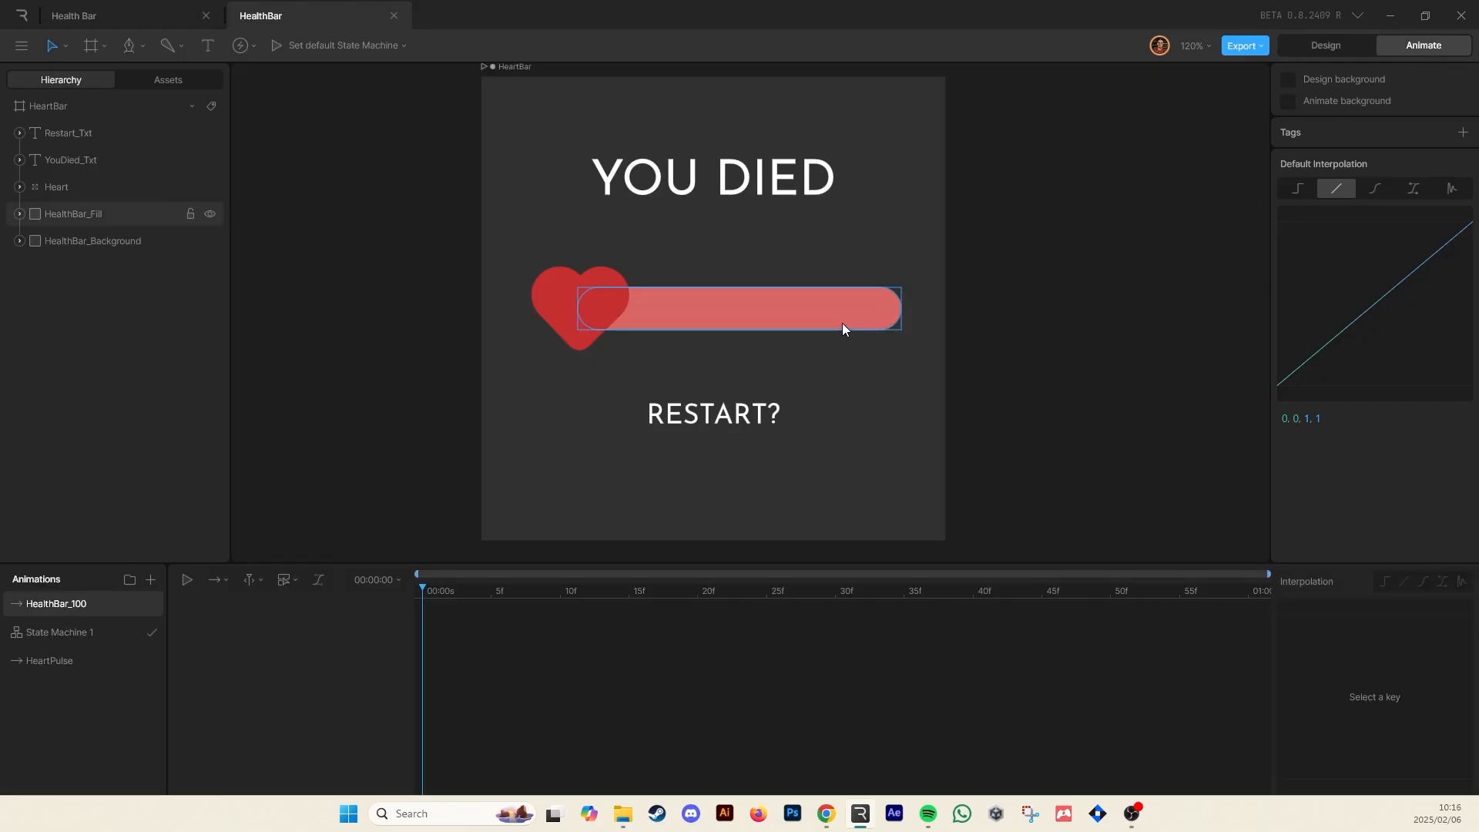
Keyframe the HealthBar_Fill's X position in the HealthBar_100 animation and duplicate that animation
{"action": "left_click", "coordinate": [102, 216]}
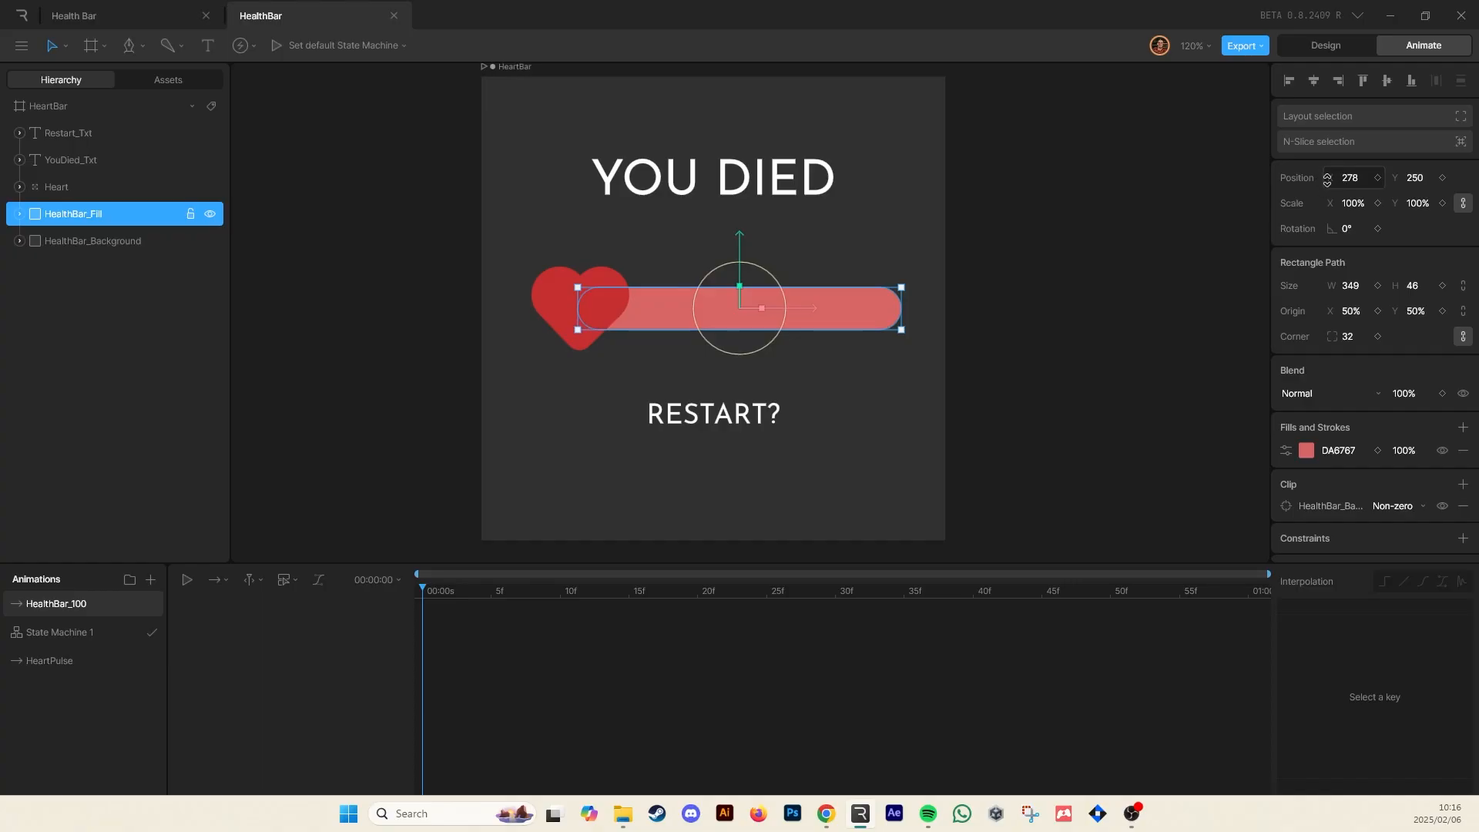
{"action": "left_click", "coordinate": [1378, 179]}
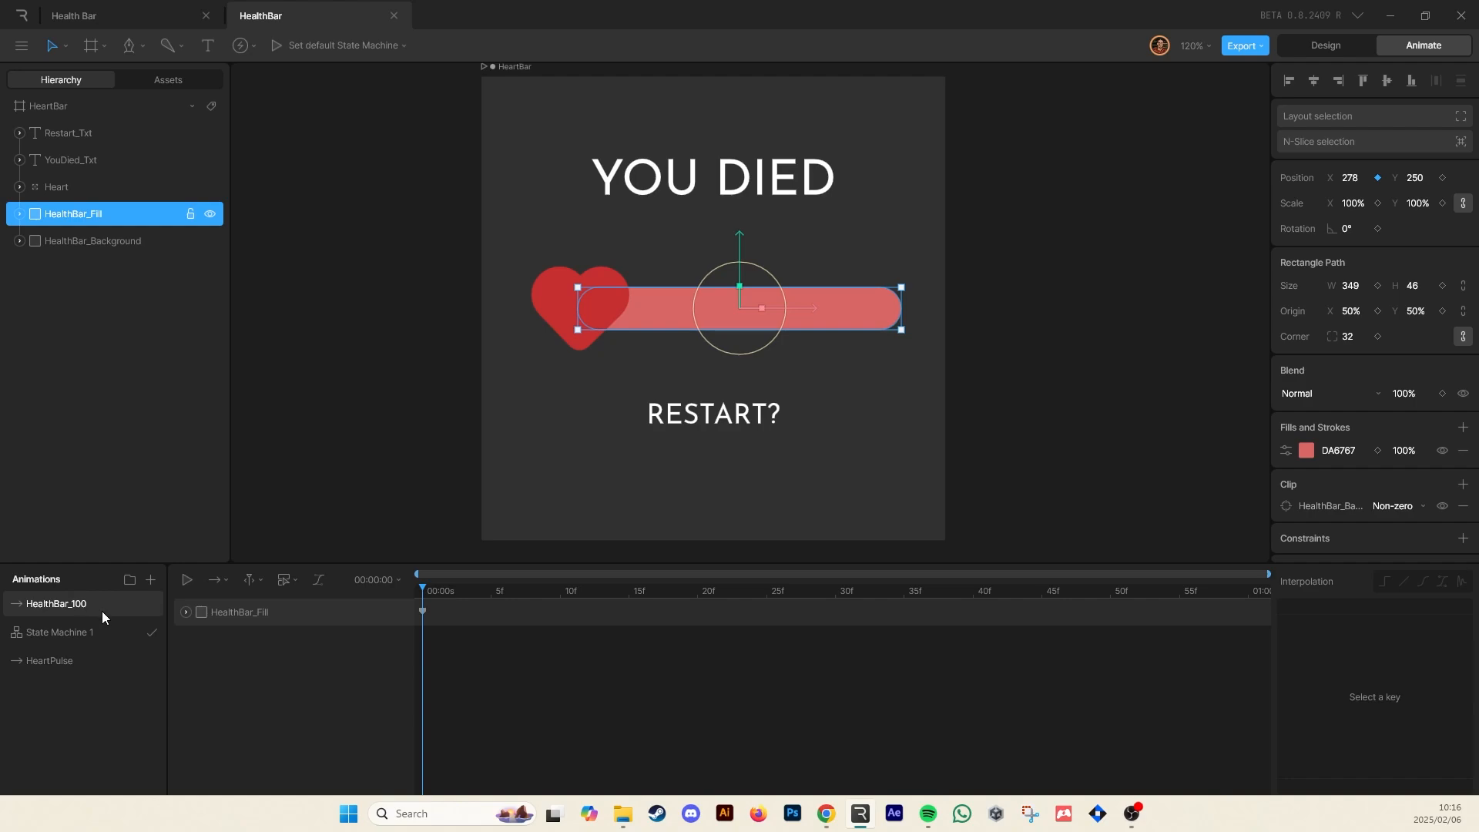
{"action": "right_click", "coordinate": [53, 604]}
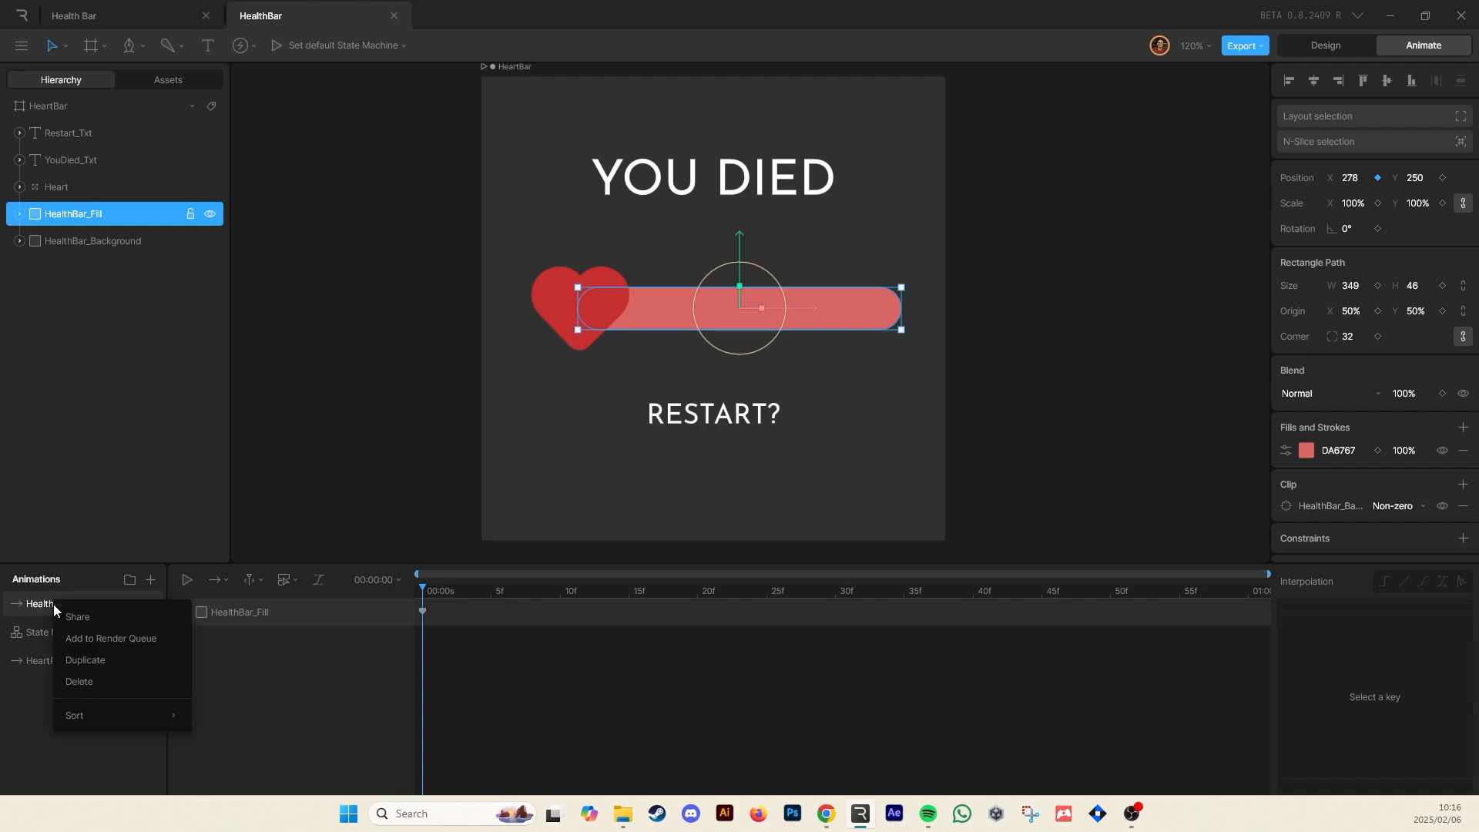
{"action": "left_click", "coordinate": [75, 659]}
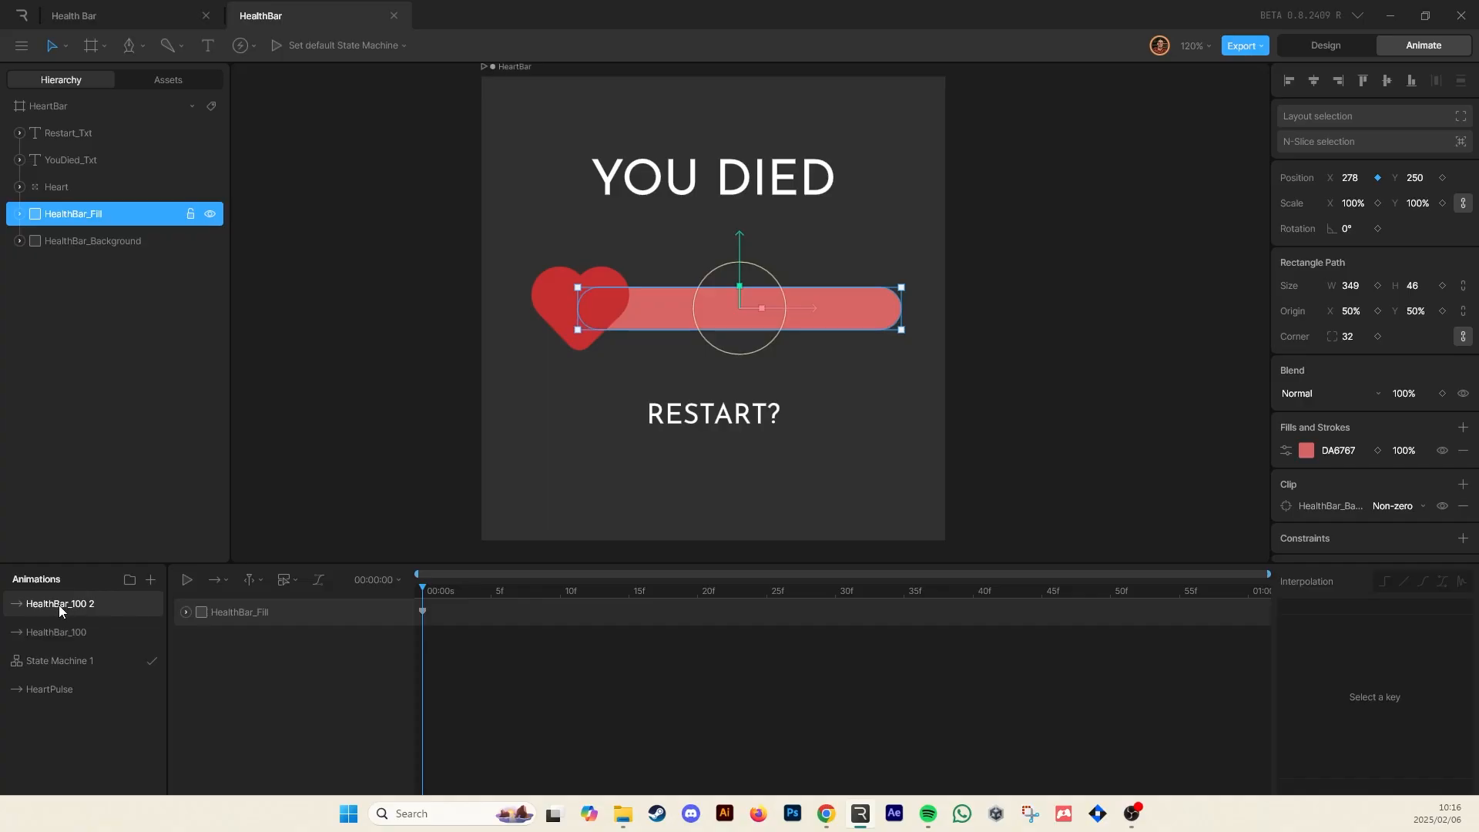
Rename the duplicated animation HealthBar_75
{"action": "double_click", "coordinate": [78, 608]}
{"action": "left_click_drag", "start_coordinate": [71, 607], "coordinate": [136, 606]}
{"action": "type", "text": "75"}
{"action": "key", "text": "Return"}
In HealthBar_75, shift the HealthBar_Fill left to an X position of 204
{"action": "left_click_drag", "start_coordinate": [806, 310], "coordinate": [741, 316]}
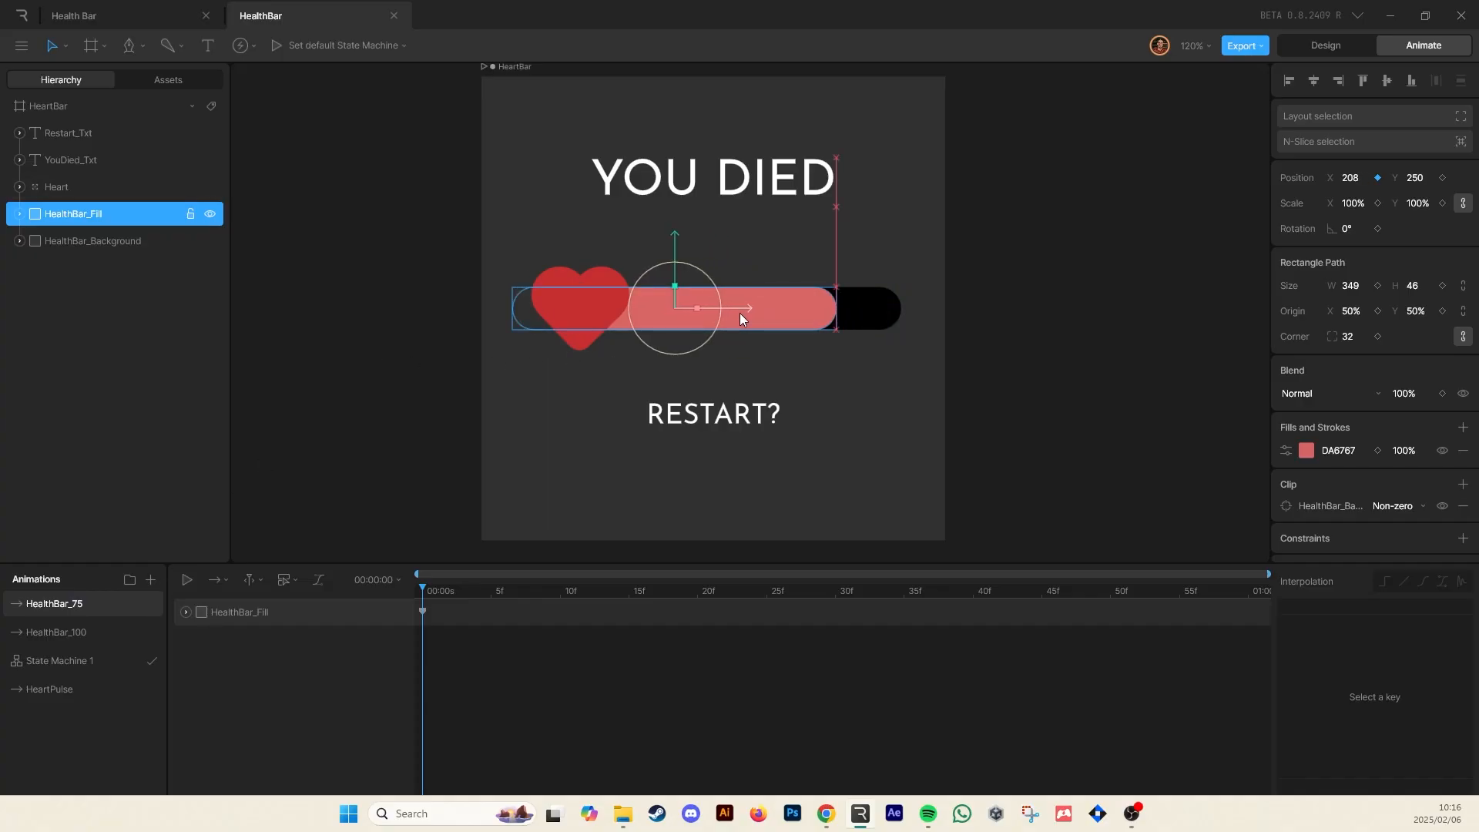
{"action": "key", "text": "ctrl+z"}
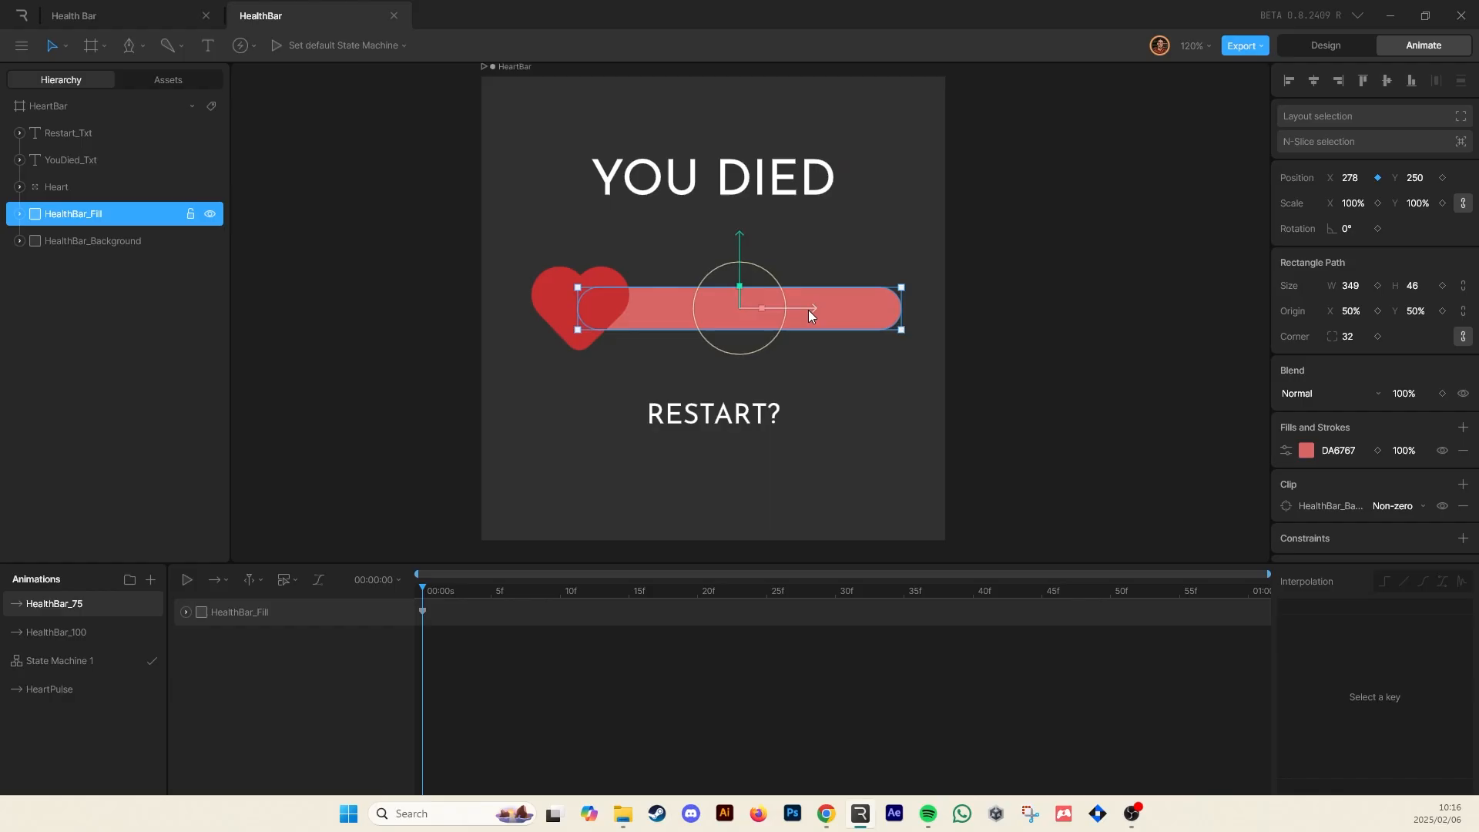
{"action": "left_click_drag", "start_coordinate": [810, 310], "coordinate": [731, 311]}
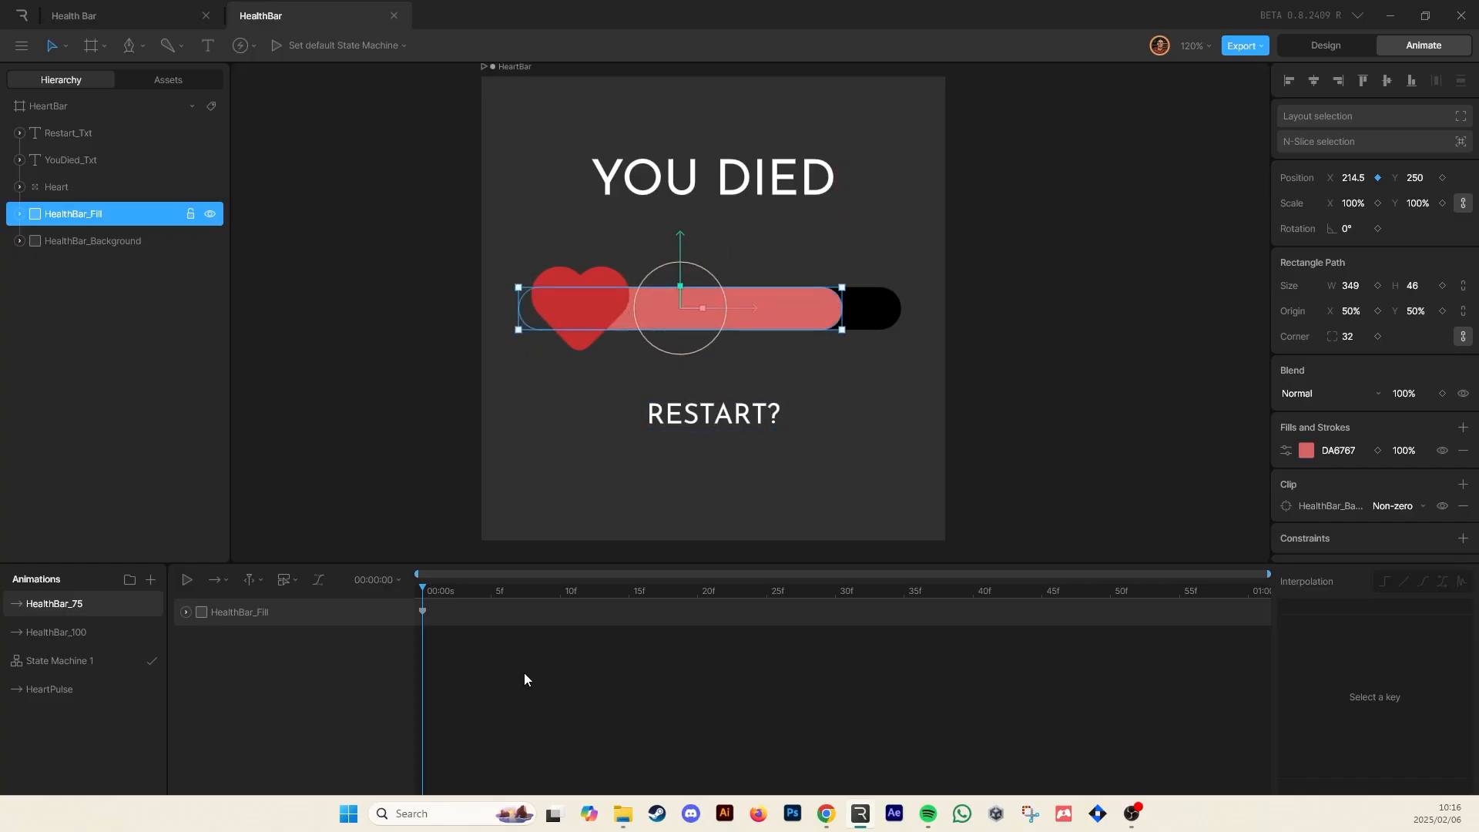
{"action": "left_click", "coordinate": [185, 610]}
{"action": "left_click", "coordinate": [356, 639]}
{"action": "type", "text": "198"}
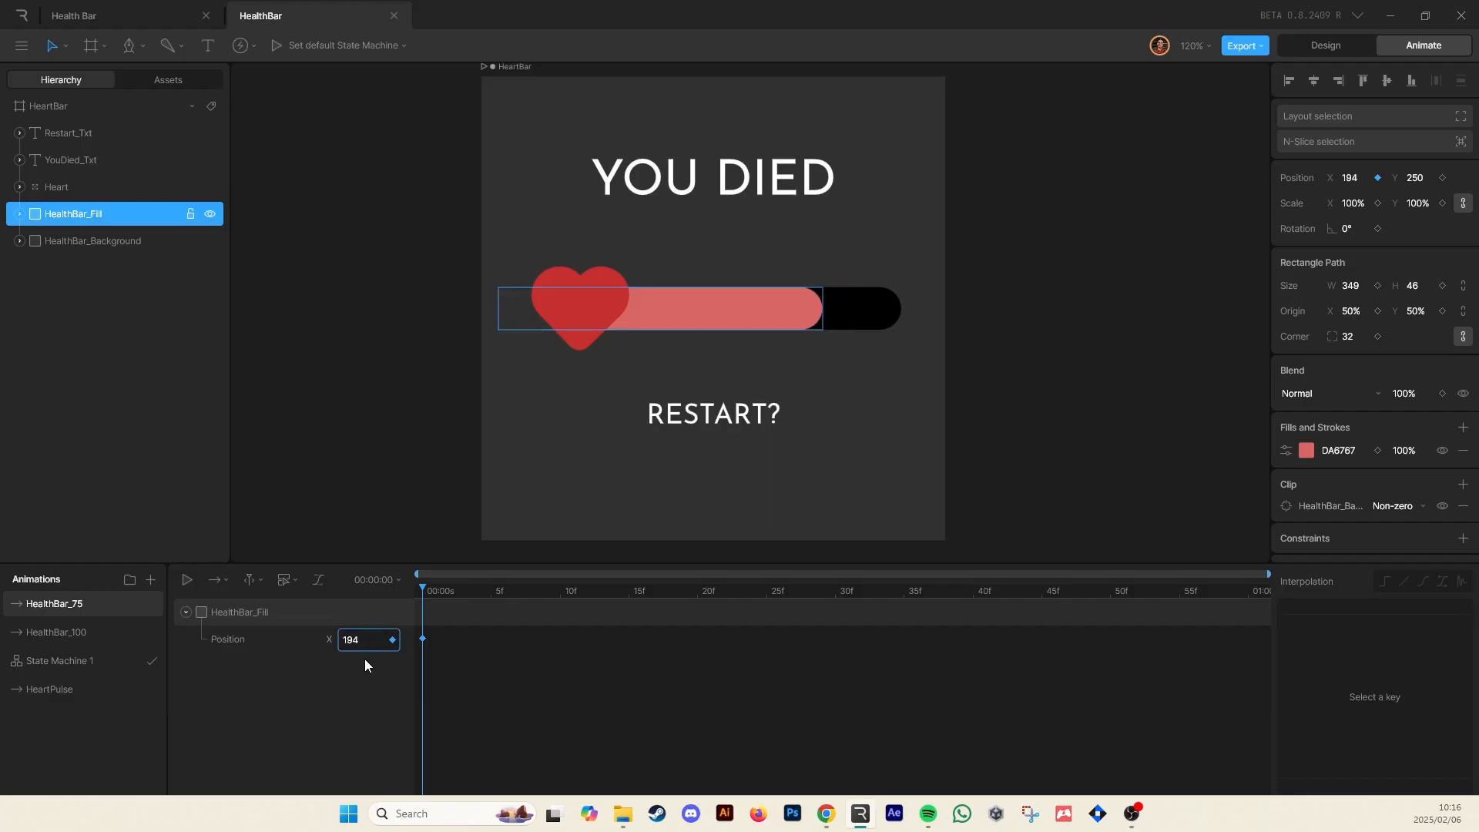
{"action": "left_click_drag", "start_coordinate": [365, 659], "coordinate": [364, 642]}
{"action": "mouse_move", "coordinate": [1354, 176]}
{"action": "left_mouse_down"}
{"action": "mouse_move", "coordinate": [1355, 196]}
{"action": "mouse_move", "coordinate": [1333, 180]}
{"action": "mouse_move", "coordinate": [1330, 192]}
{"action": "left_mouse_up"}
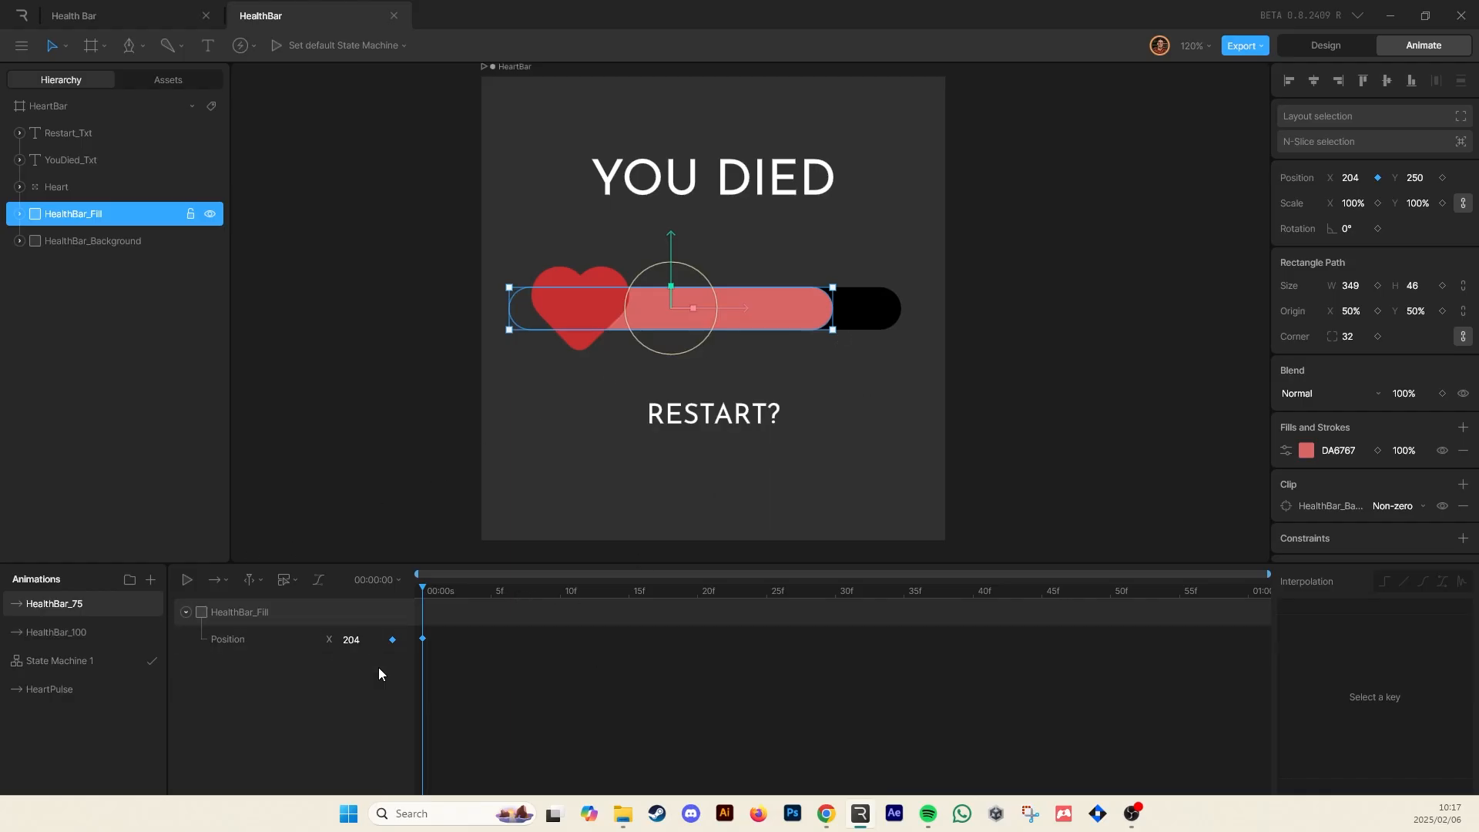
Duplicate HealthBar_75 as HealthBar_50 and move the fill's X position to 126
{"action": "right_click", "coordinate": [85, 604]}
{"action": "left_click", "coordinate": [121, 654]}
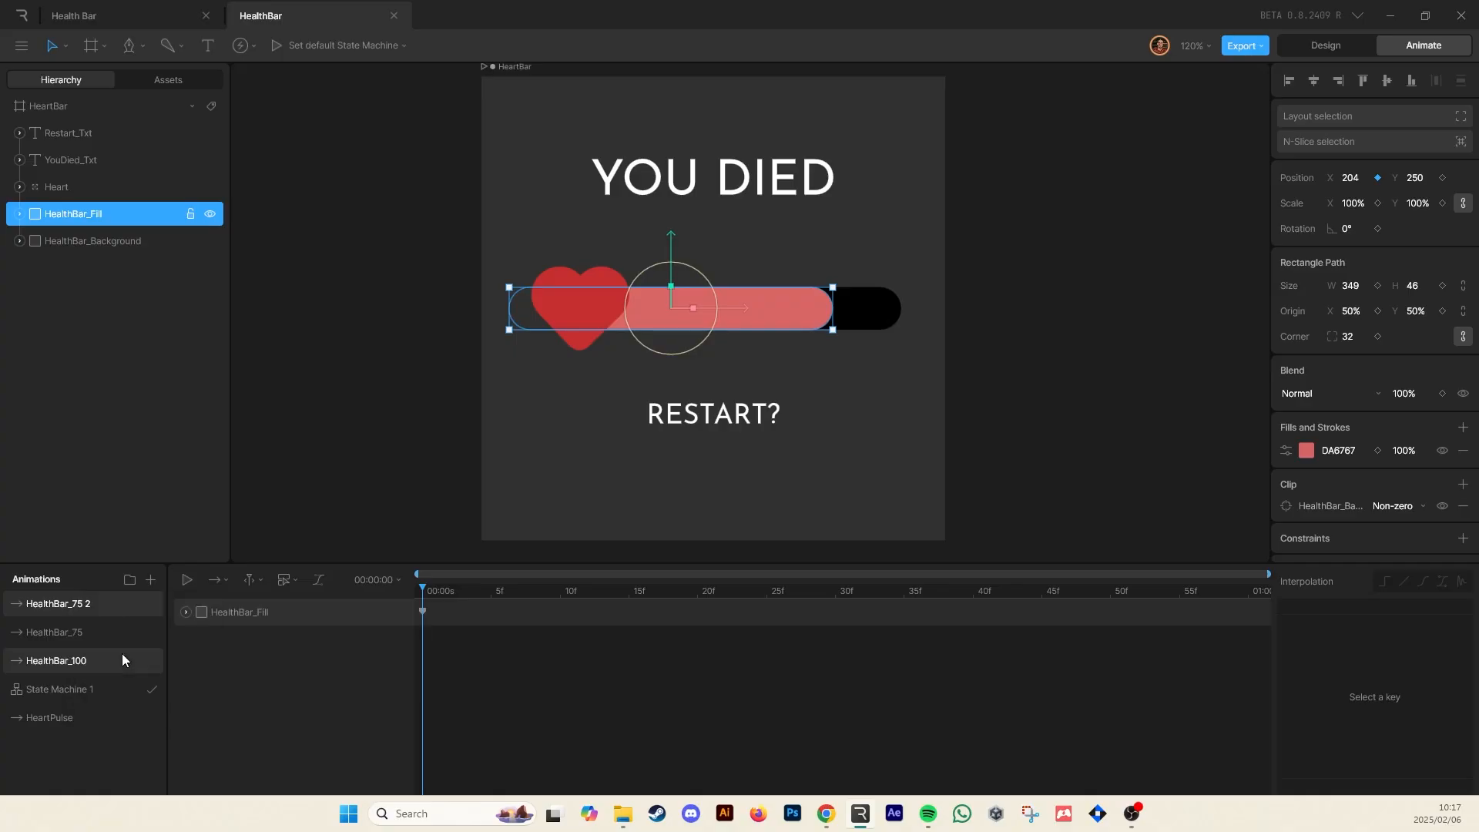
{"action": "type", "text": "HealthBar_50"}
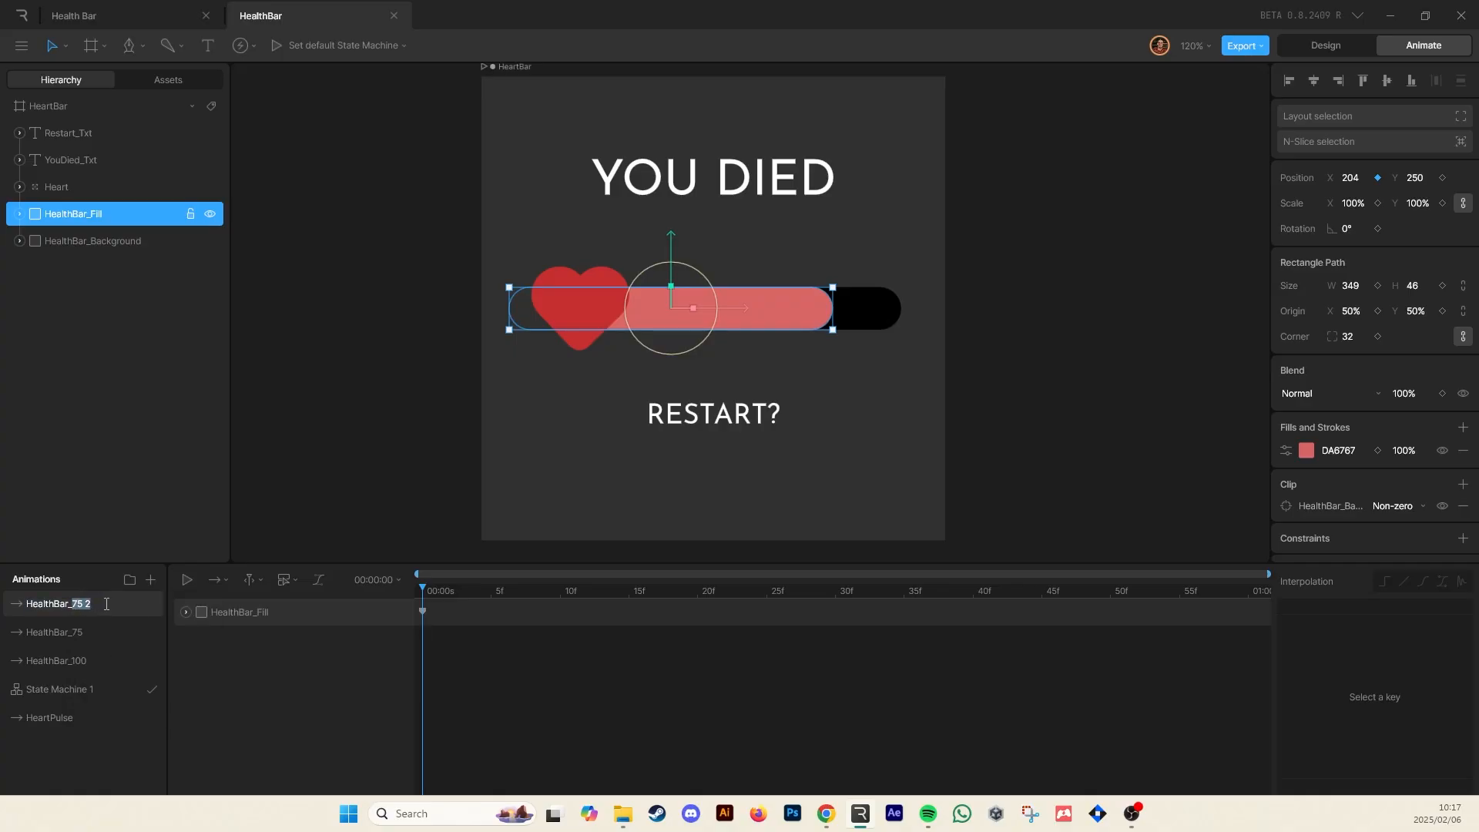
{"action": "left_click", "coordinate": [185, 611]}
{"action": "left_click_drag", "start_coordinate": [359, 640], "coordinate": [361, 704]}
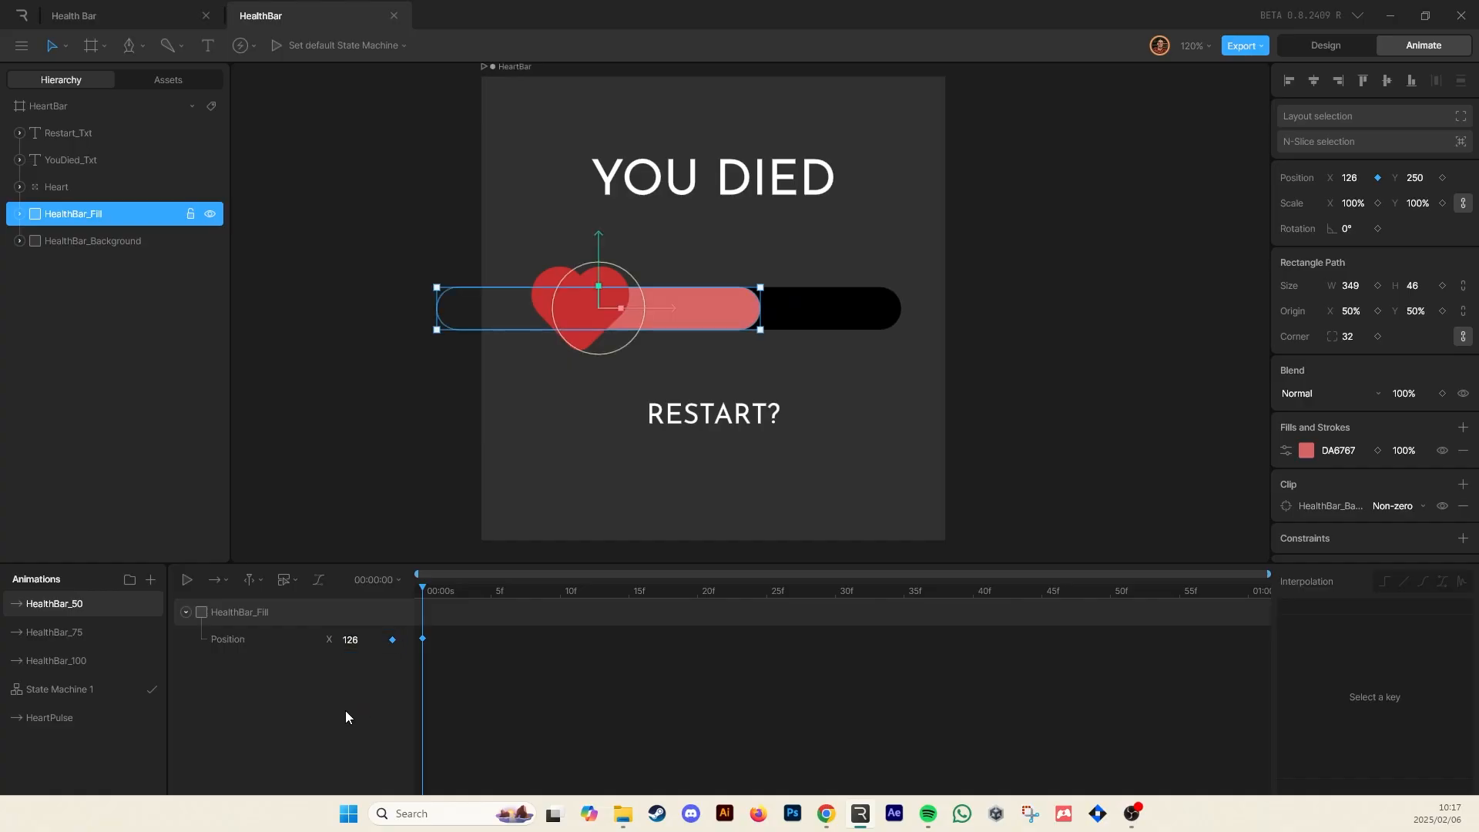
Duplicate HealthBar_50 as HealthBar_25 and drag the fill left to an X position of about 53.5
{"action": "right_click", "coordinate": [74, 604]}
{"action": "left_click", "coordinate": [104, 654]}
{"action": "double_click", "coordinate": [87, 609]}
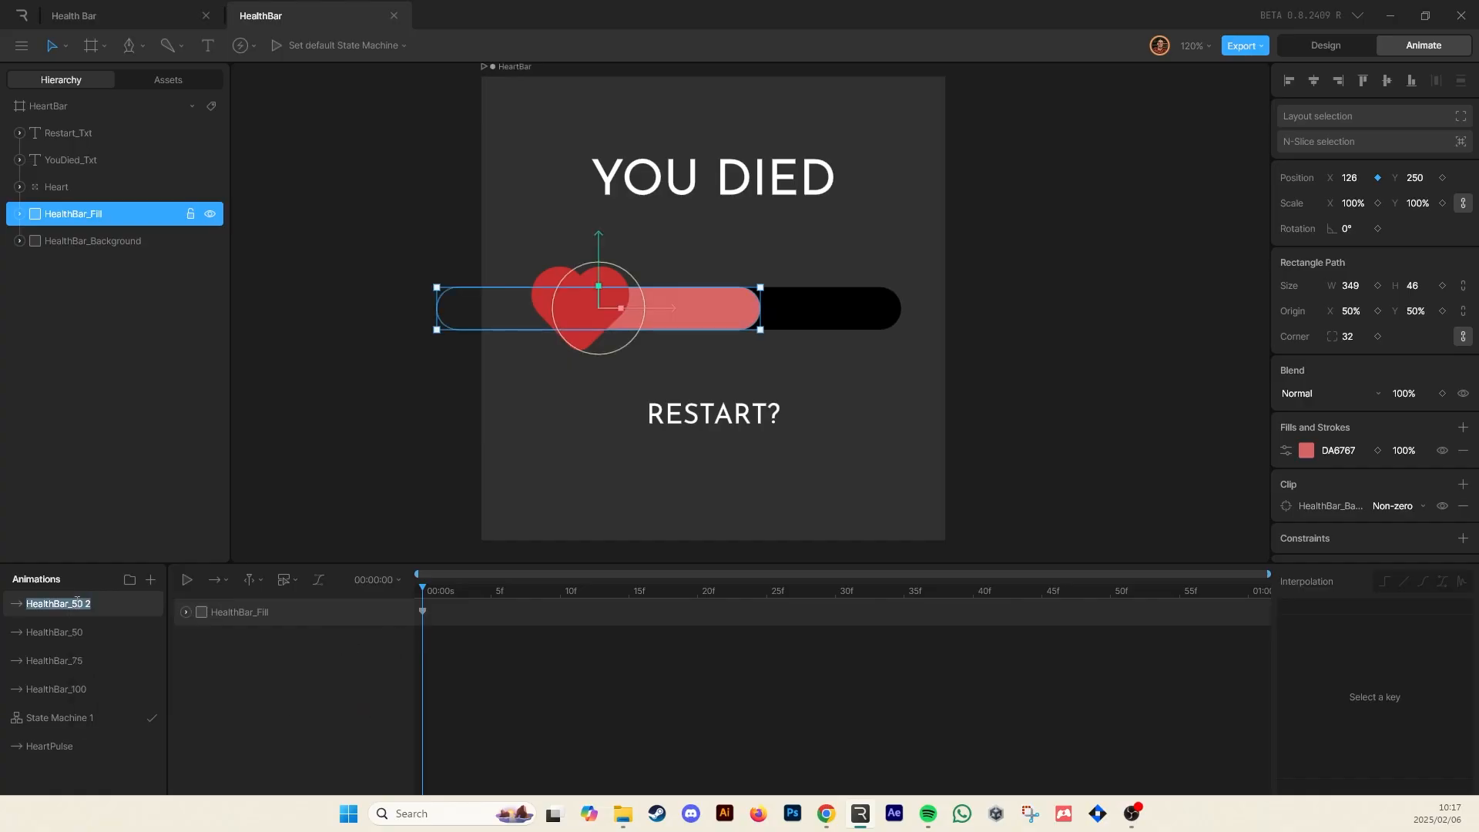
{"action": "type", "text": "HealthBar_25"}
{"action": "left_click", "coordinate": [423, 611]}
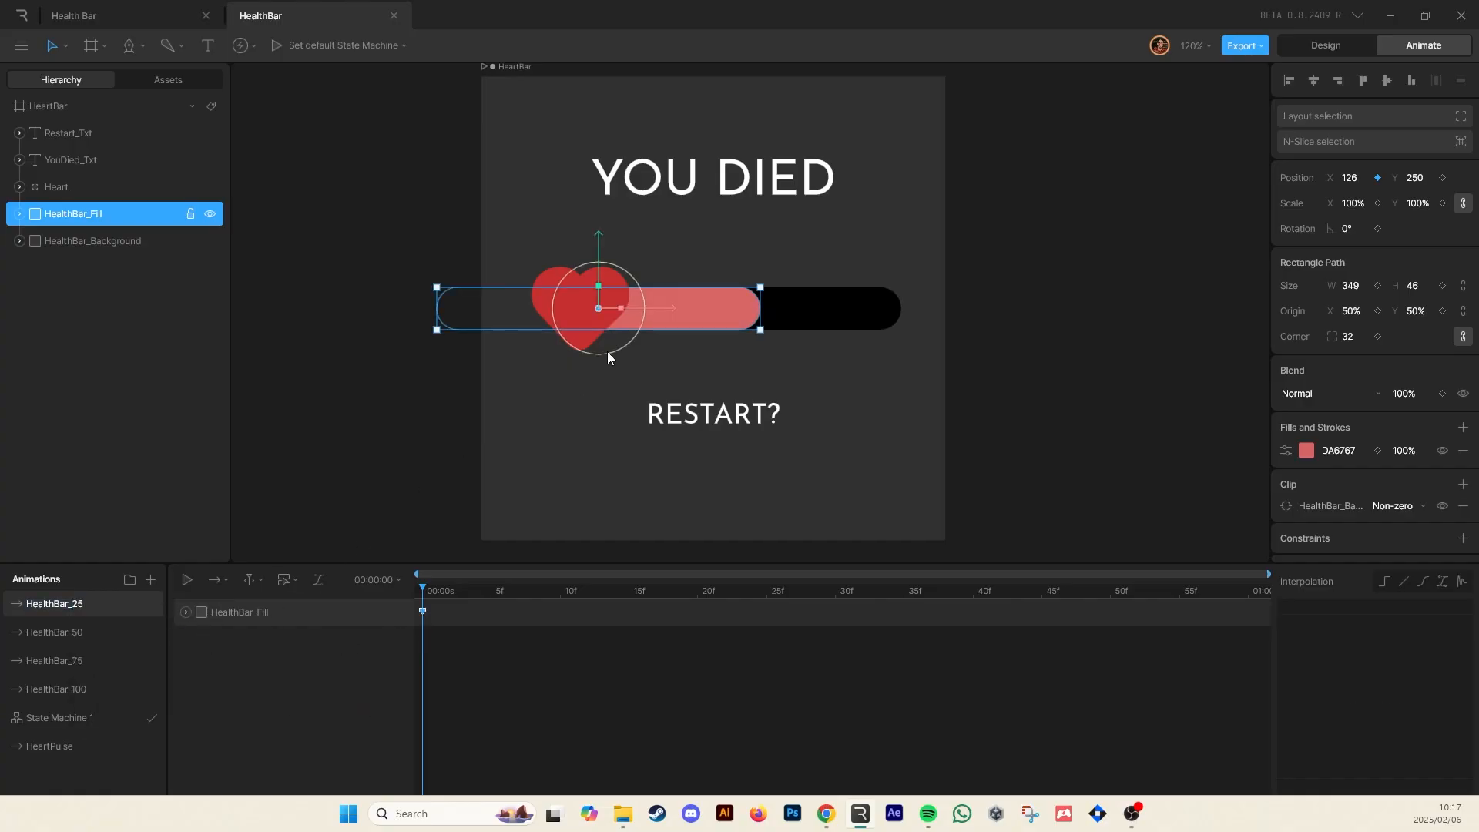
{"action": "left_click_drag", "start_coordinate": [660, 317], "coordinate": [581, 322]}
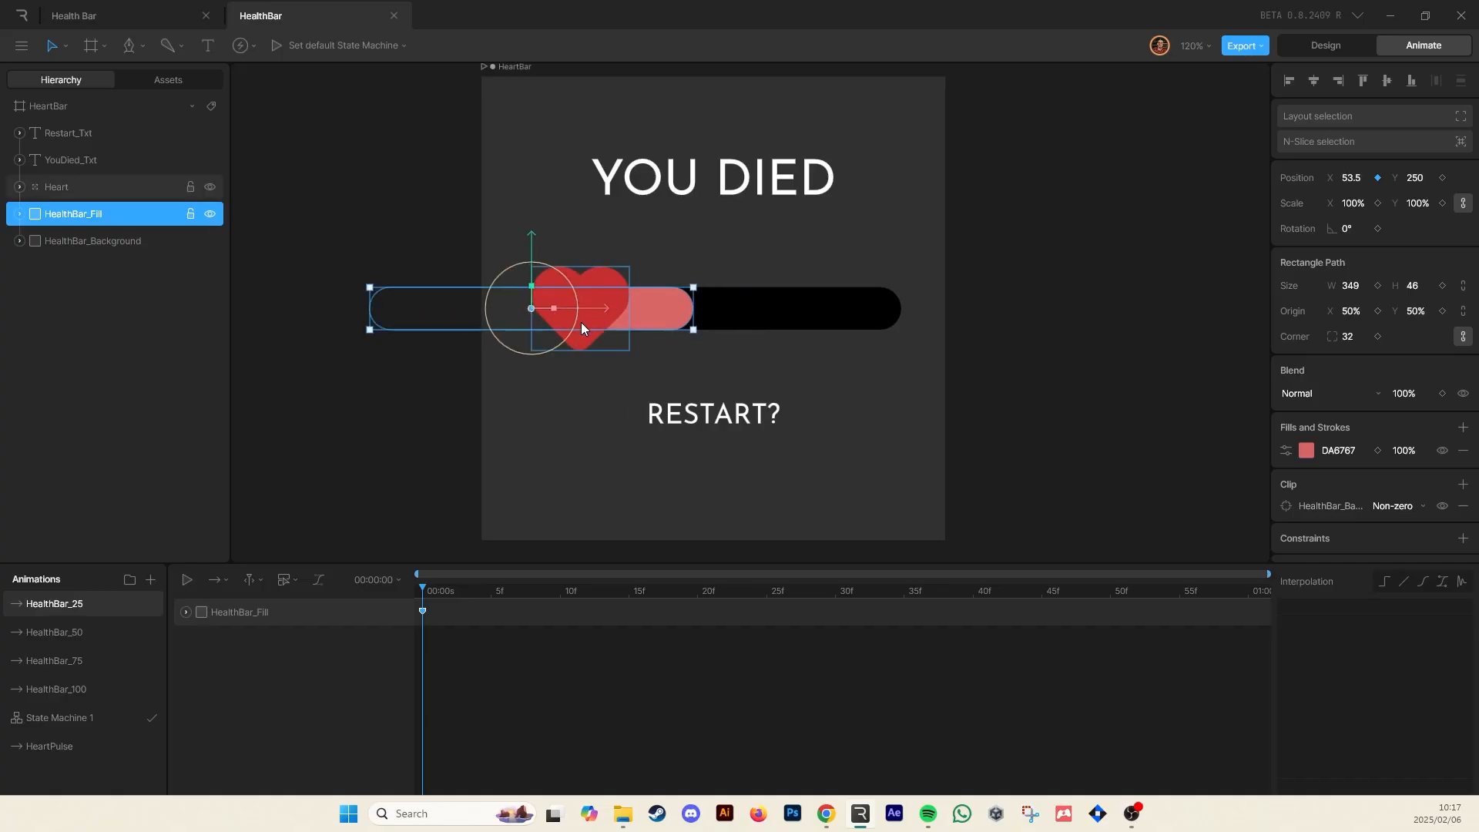
Duplicate HealthBar_25 as HealthBar_0 and set the fill's X position to -49
{"action": "right_click", "coordinate": [72, 603]}
{"action": "left_click", "coordinate": [98, 654]}
{"action": "type", "text": "HealthBar_0"}
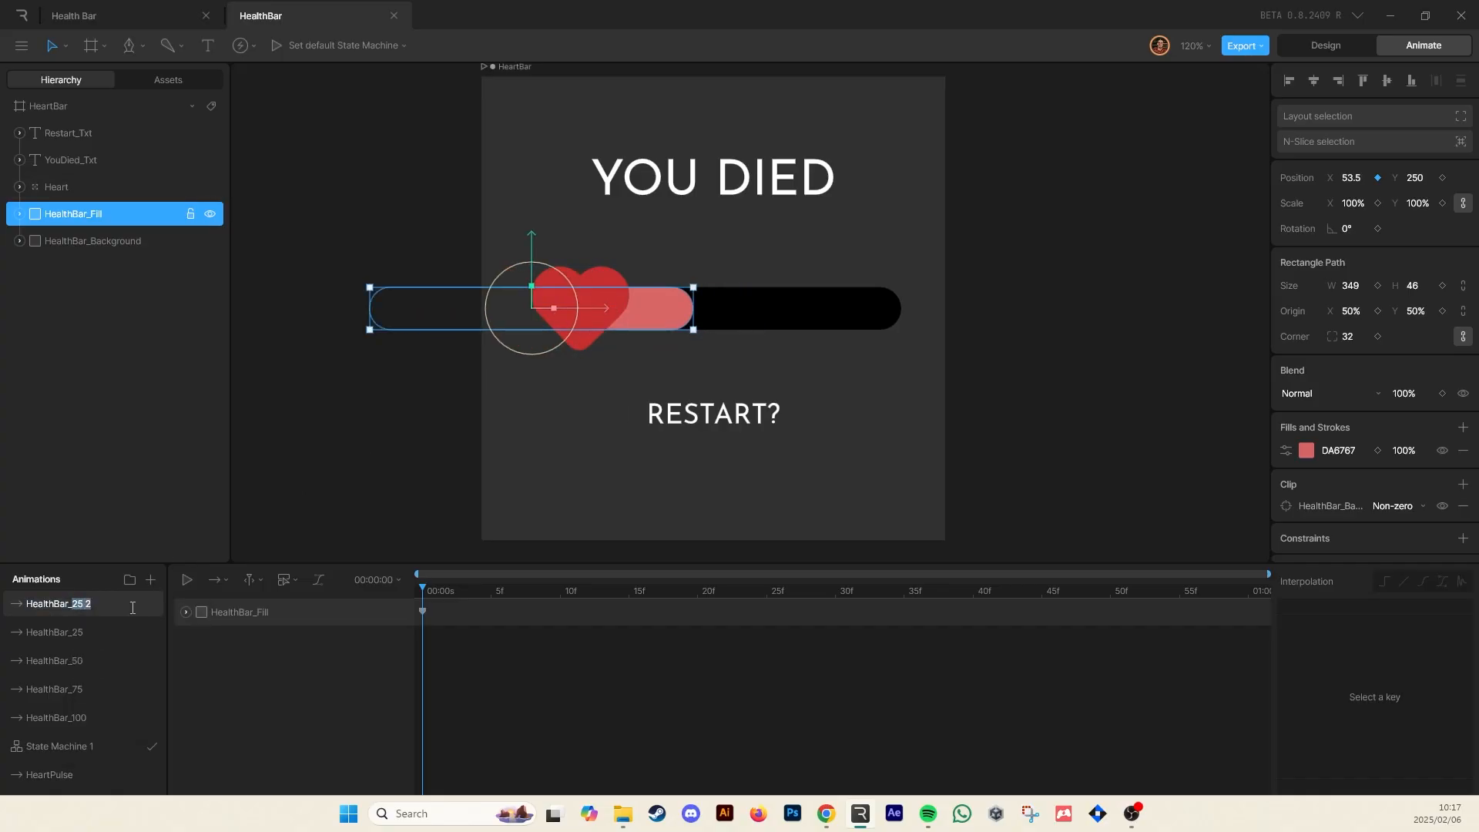
{"action": "key", "text": "Return"}
{"action": "left_click", "coordinate": [77, 605]}
{"action": "left_click", "coordinate": [1352, 177]}
{"action": "type", "text": "-5"}
{"action": "key", "text": "Return"}
{"action": "key", "text": "BackSpace"}
{"action": "type", "text": "49"}
{"action": "key", "text": "Return"}
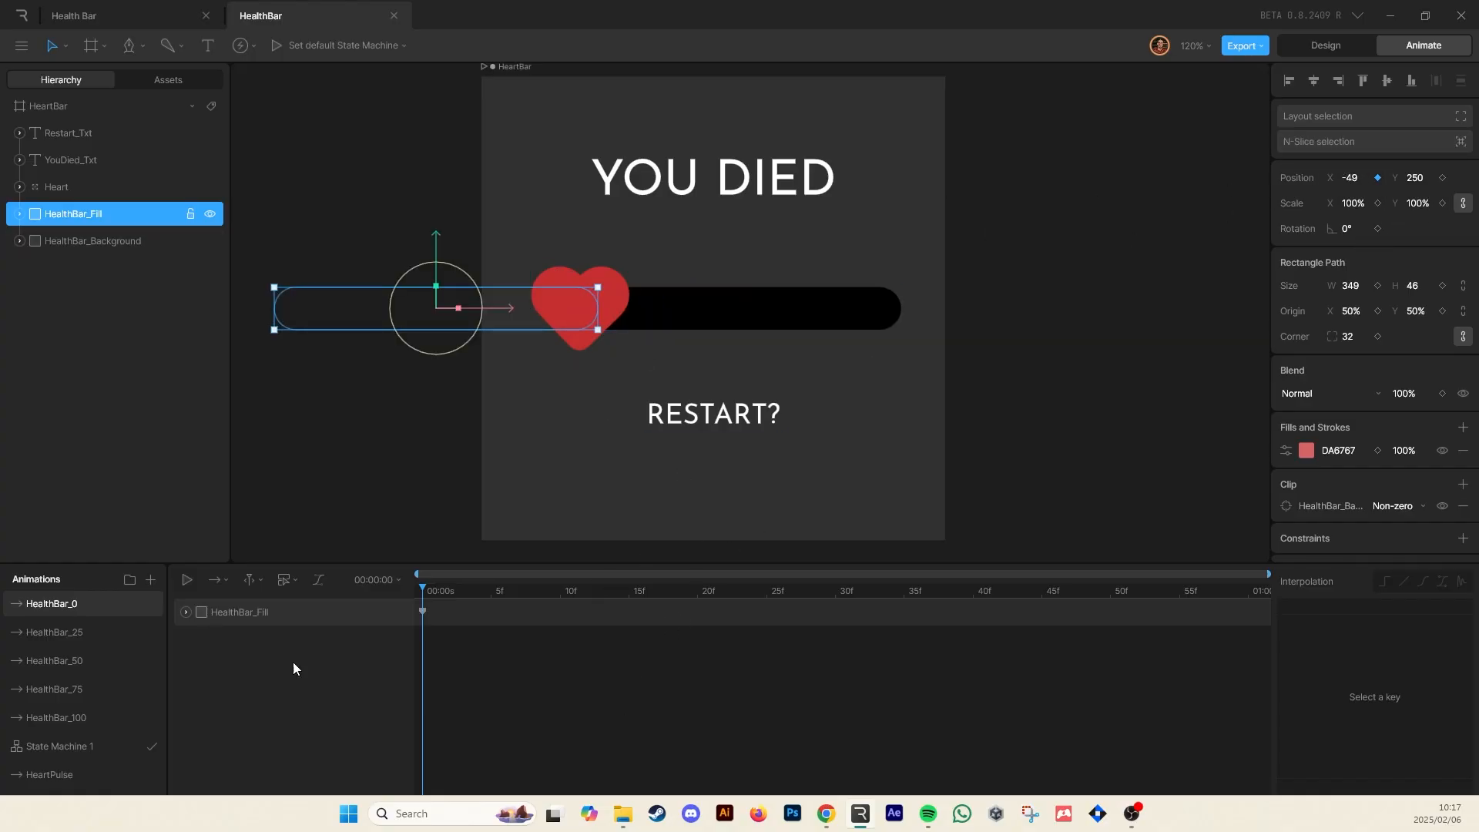
Preview each health bar animation by selecting them in turn
{"action": "left_click", "coordinate": [83, 776]}
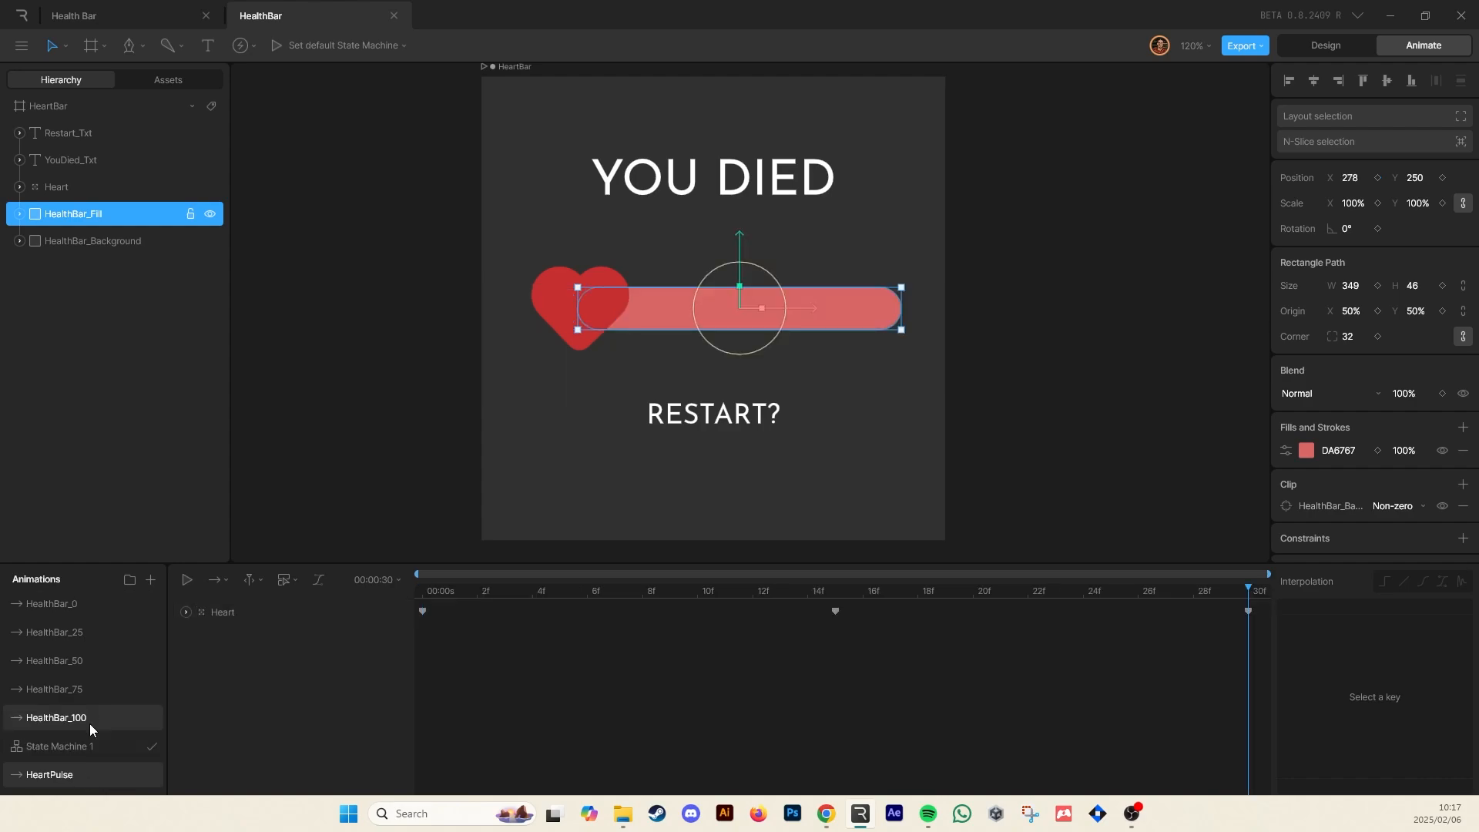
{"action": "left_click", "coordinate": [90, 723]}
{"action": "left_click", "coordinate": [85, 687]}
{"action": "left_click", "coordinate": [83, 660]}
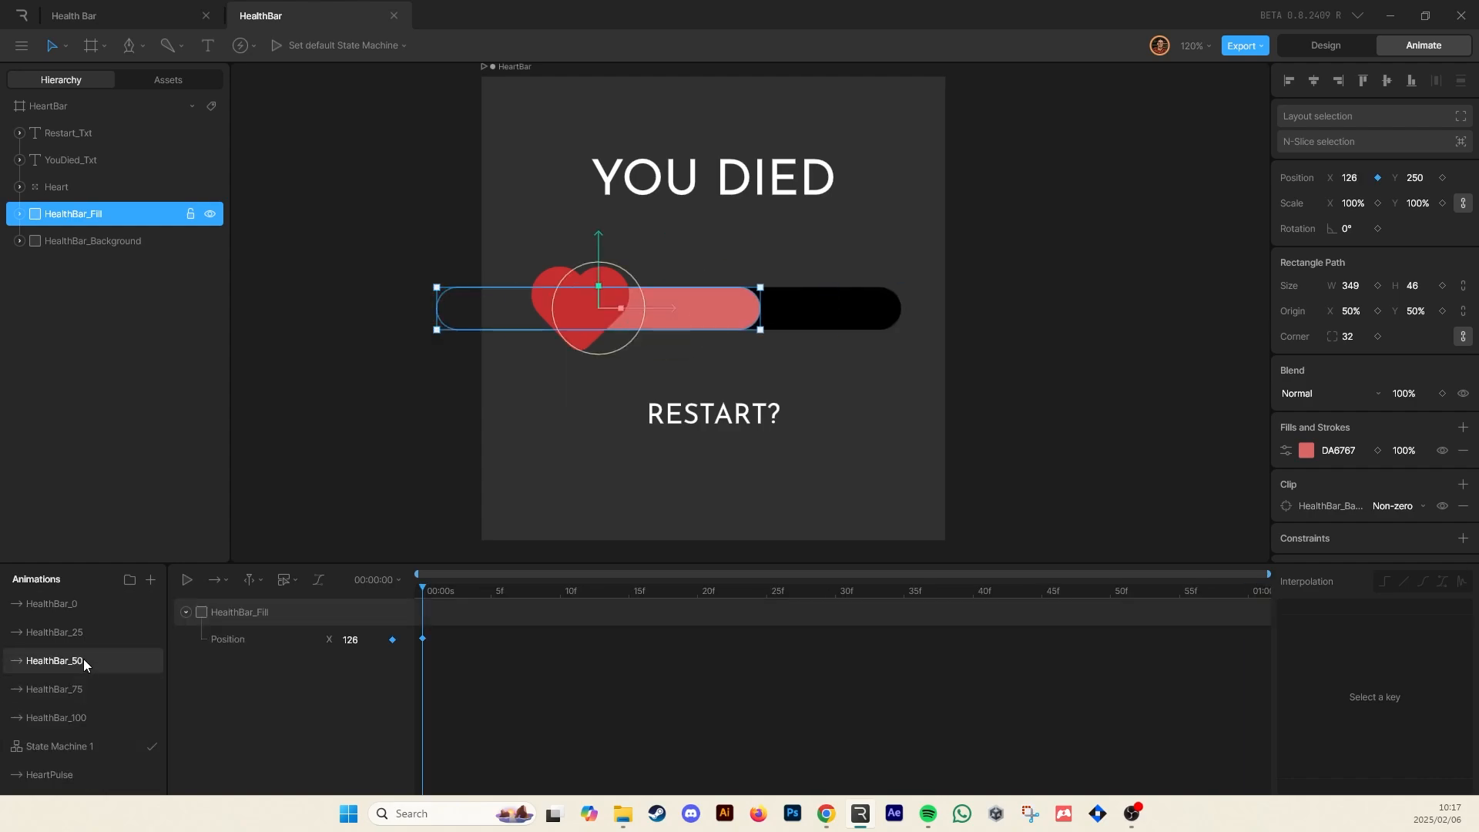
{"action": "left_click", "coordinate": [77, 638]}
{"action": "left_click", "coordinate": [78, 604]}
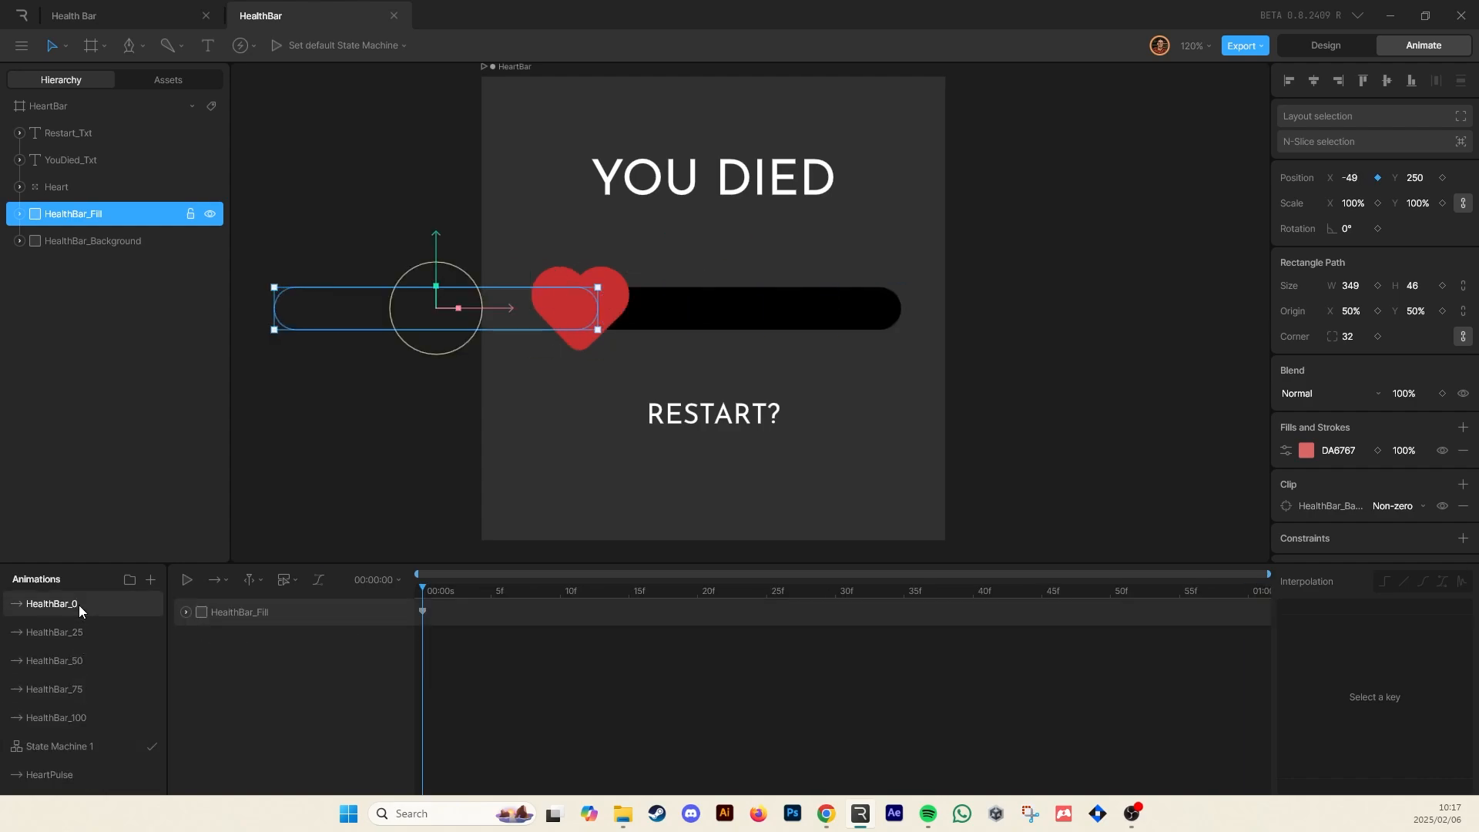
Create a new animation named TextOff
{"action": "left_click", "coordinate": [771, 181]}
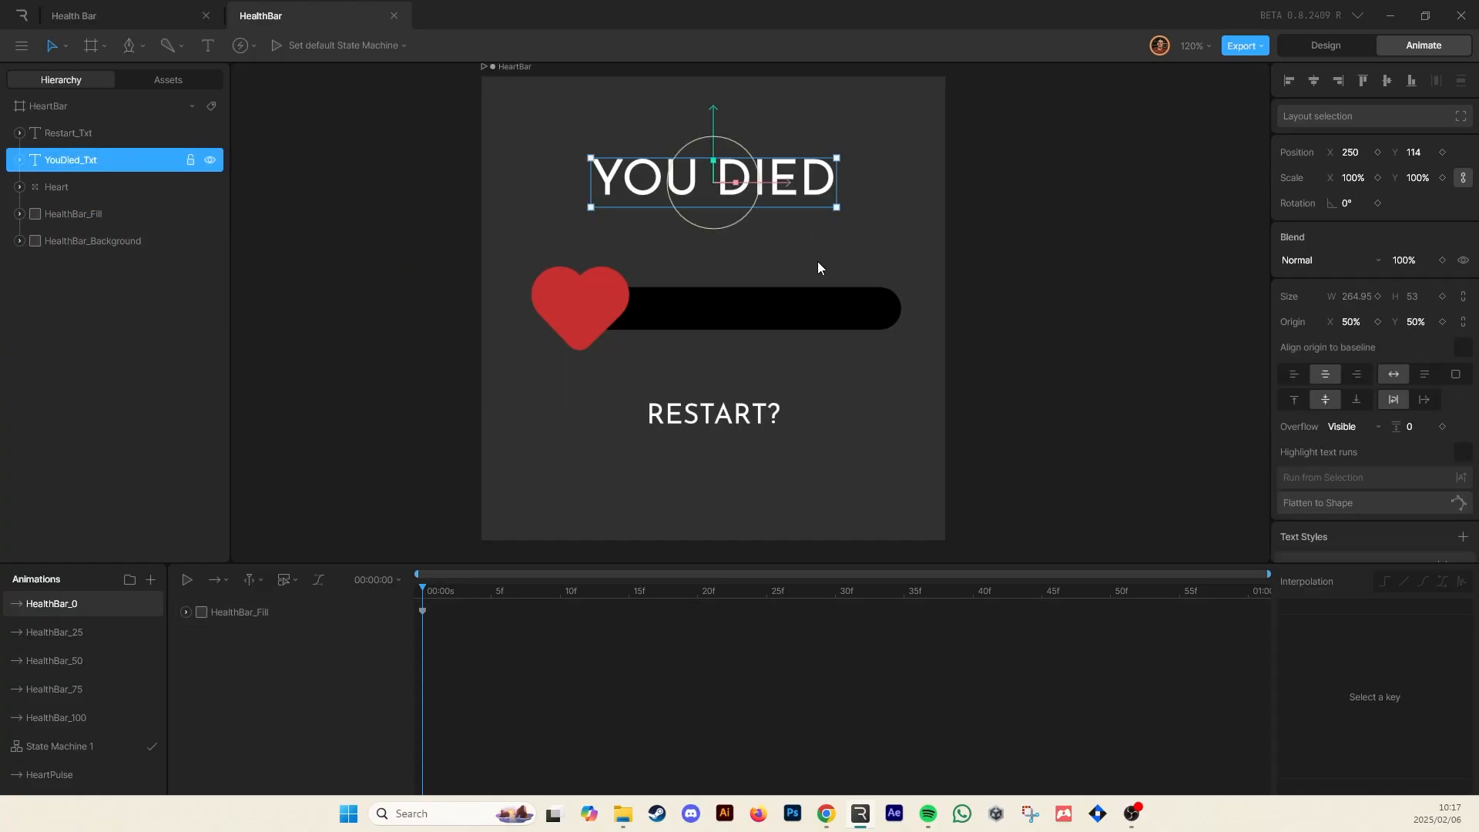
{"action": "left_click", "coordinate": [151, 580]}
{"action": "left_click", "coordinate": [171, 618]}
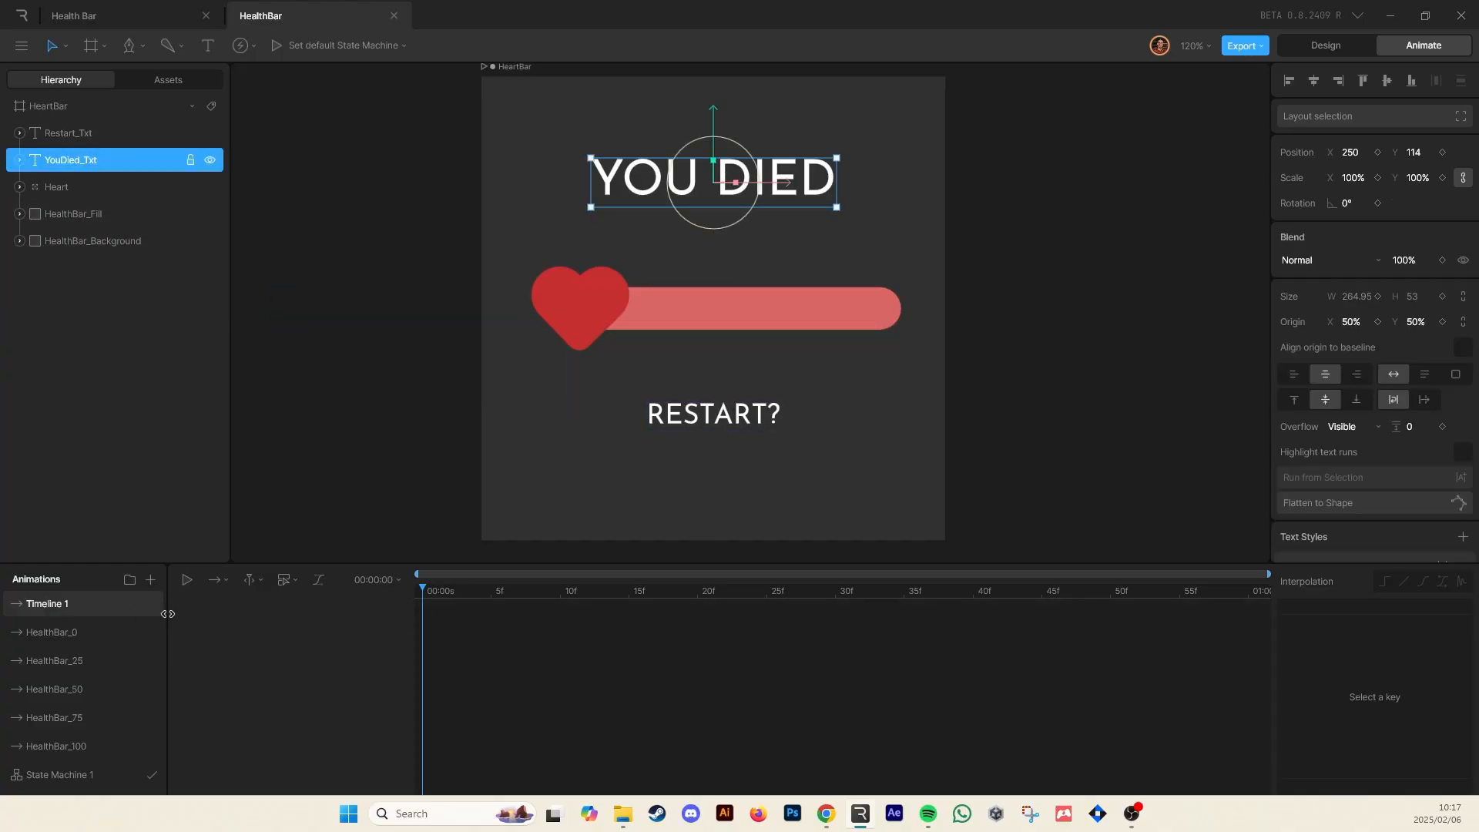
{"action": "double_click", "coordinate": [78, 605]}
{"action": "type", "text": "TextOff"}
Select both text labels and key their opacity at 0% in TextOff
{"action": "left_click", "coordinate": [741, 422], "text": "shift"}
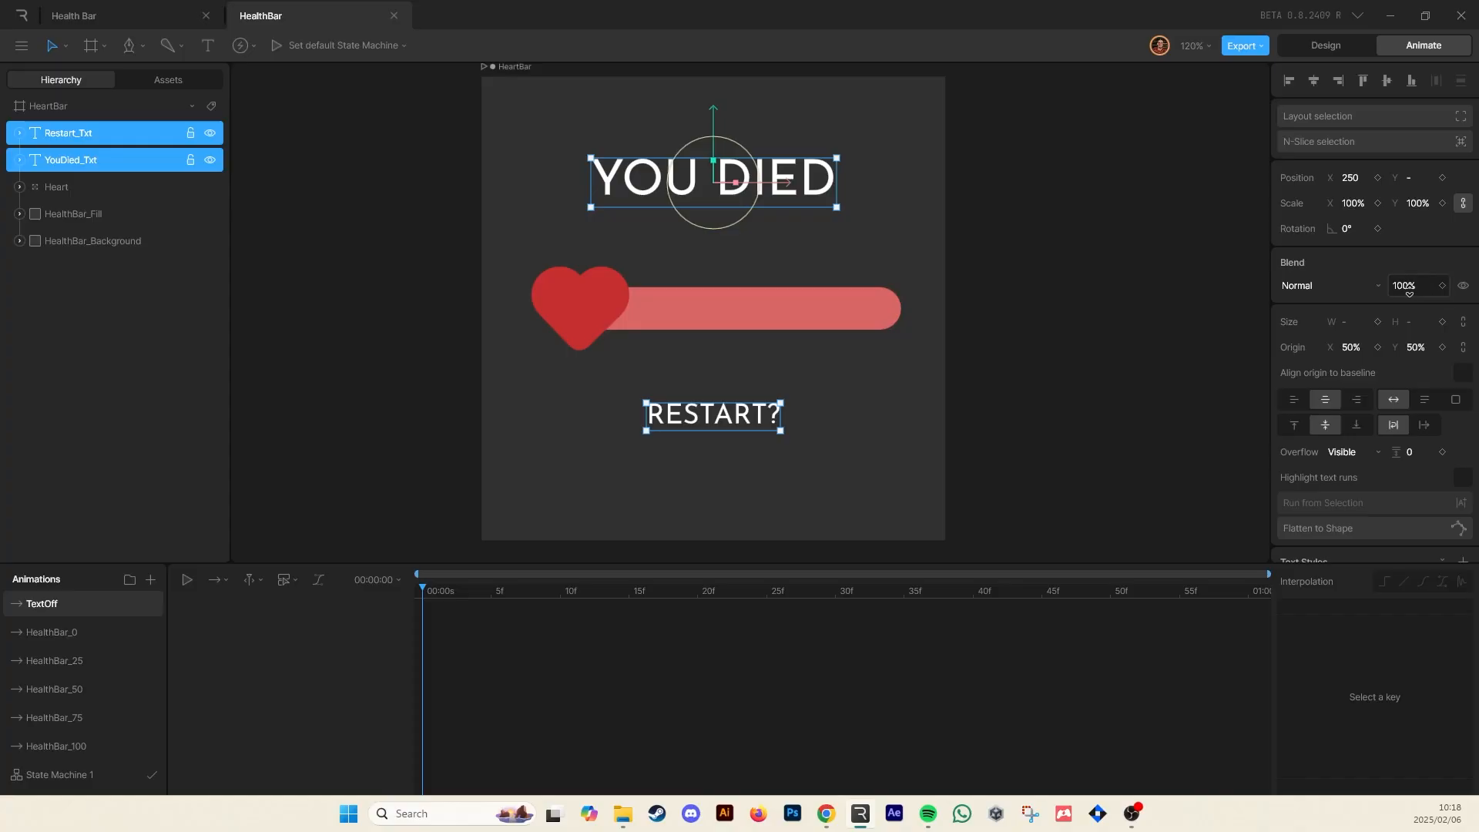
{"action": "type", "text": "0"}
{"action": "left_click", "coordinate": [1056, 308]}
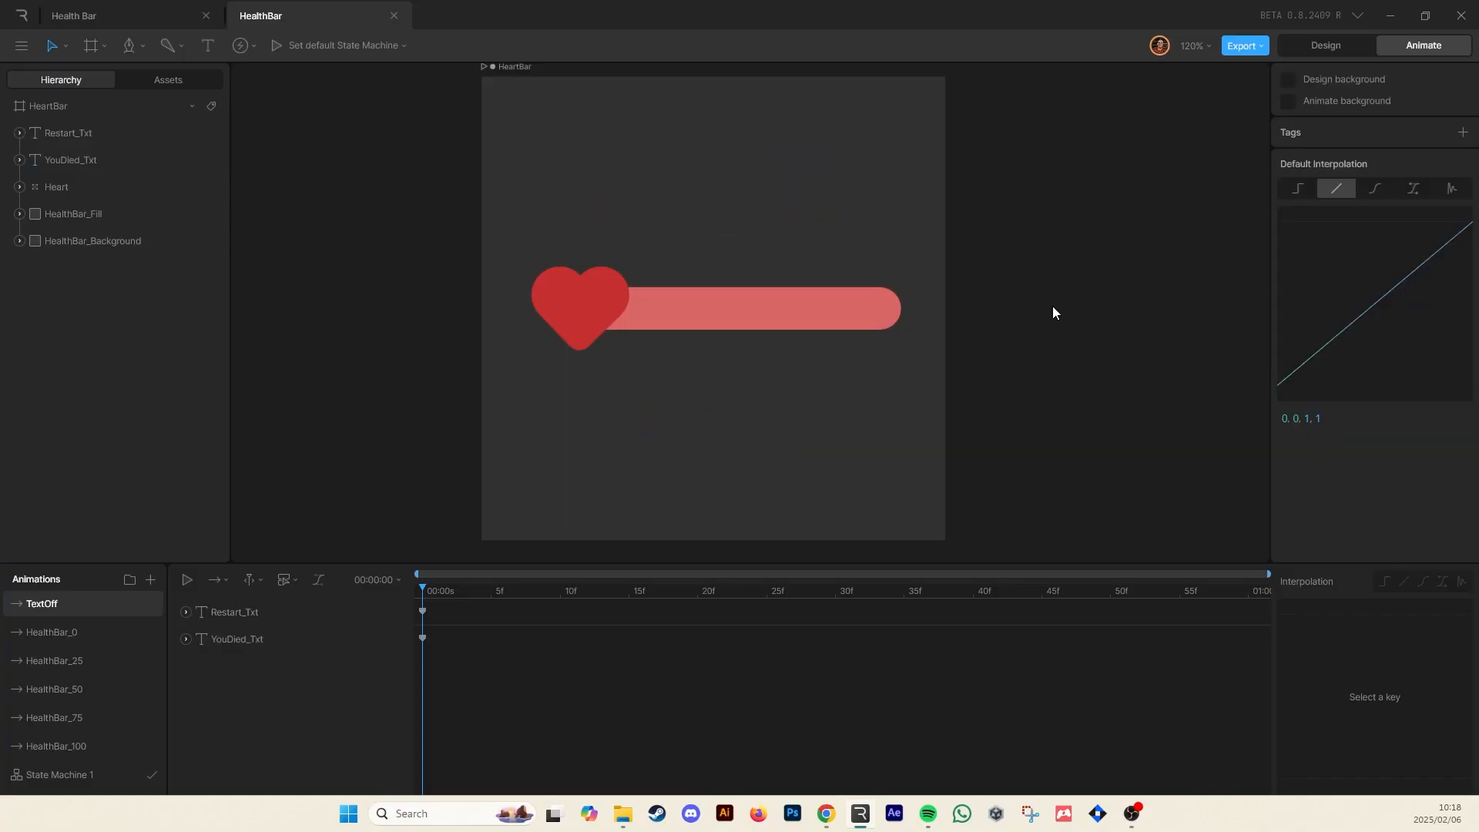
{"action": "left_click", "coordinate": [266, 610]}
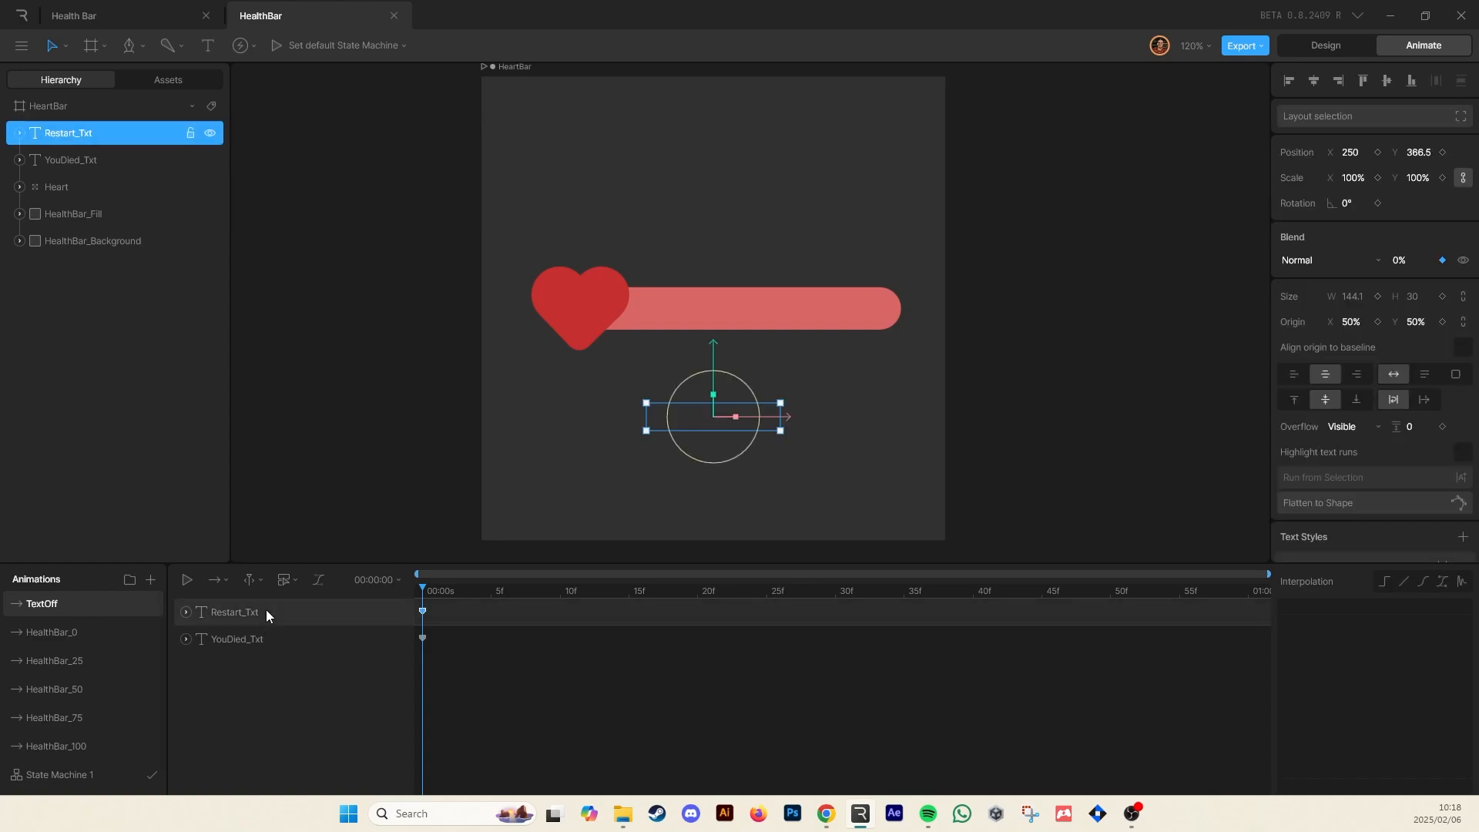
{"action": "left_click", "coordinate": [185, 614]}
{"action": "left_click", "coordinate": [186, 671]}
{"action": "left_click", "coordinate": [187, 668]}
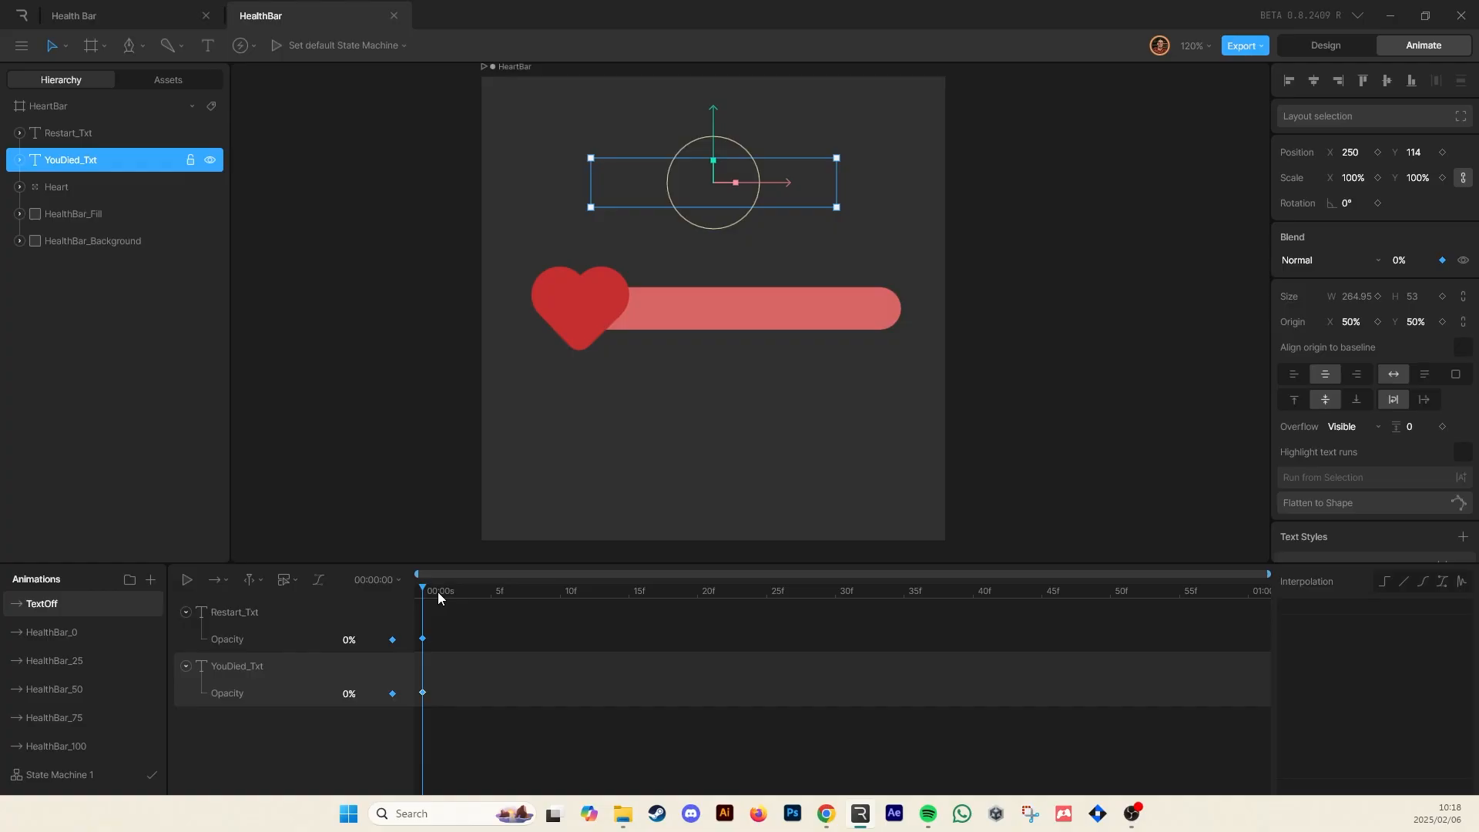
Duplicate TextOff and rename the copy TextOn
{"action": "right_click", "coordinate": [65, 596]}
{"action": "left_click", "coordinate": [96, 650]}
{"action": "double_click", "coordinate": [53, 603]}
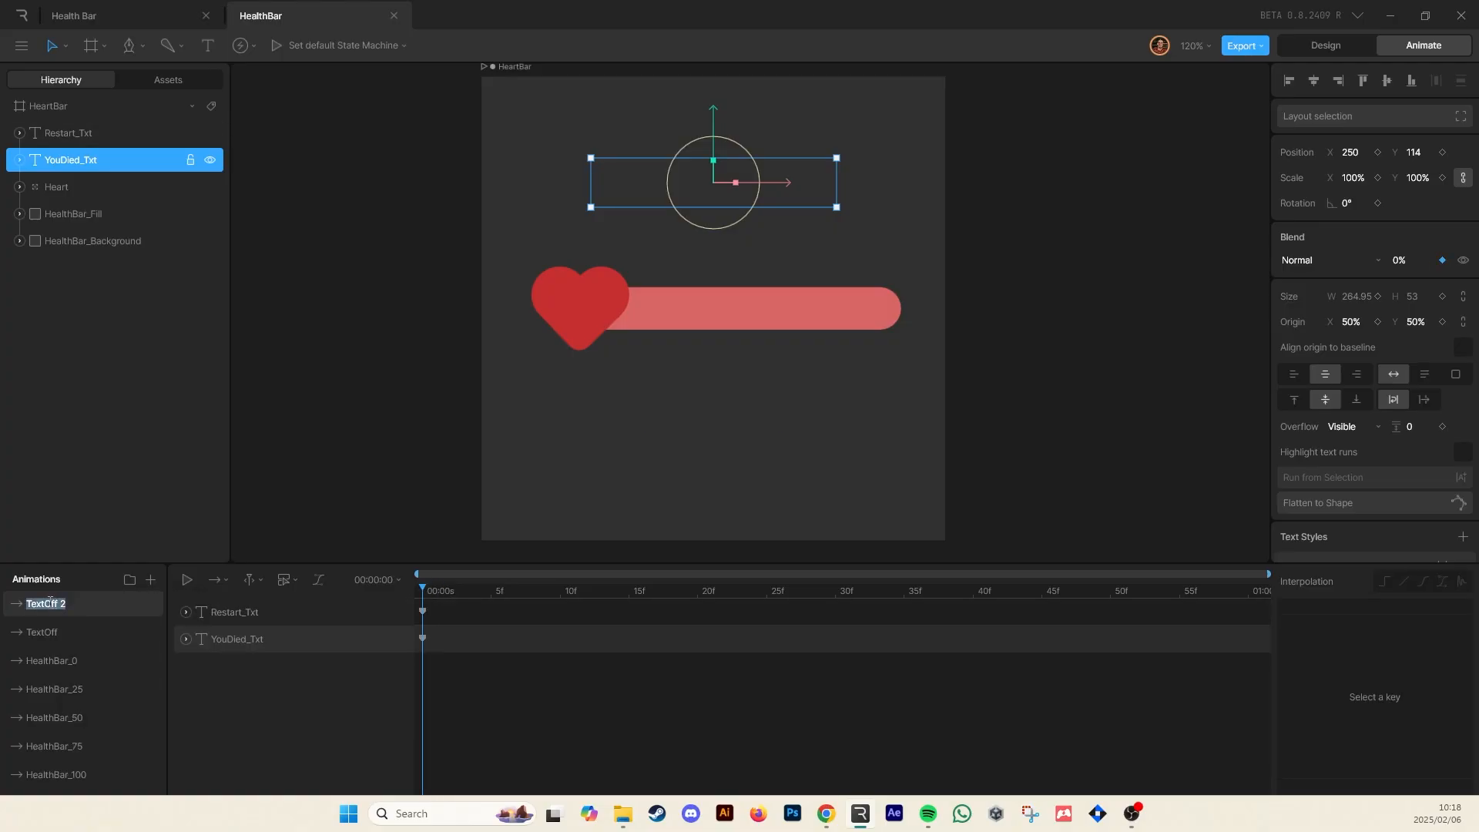
{"action": "left_click_drag", "start_coordinate": [46, 604], "coordinate": [156, 609]}
{"action": "type", "text": "On"}
{"action": "key", "text": "Return"}
Set both text labels' opacity to 100% in TextOn
{"action": "left_click", "coordinate": [267, 613], "text": "shift"}
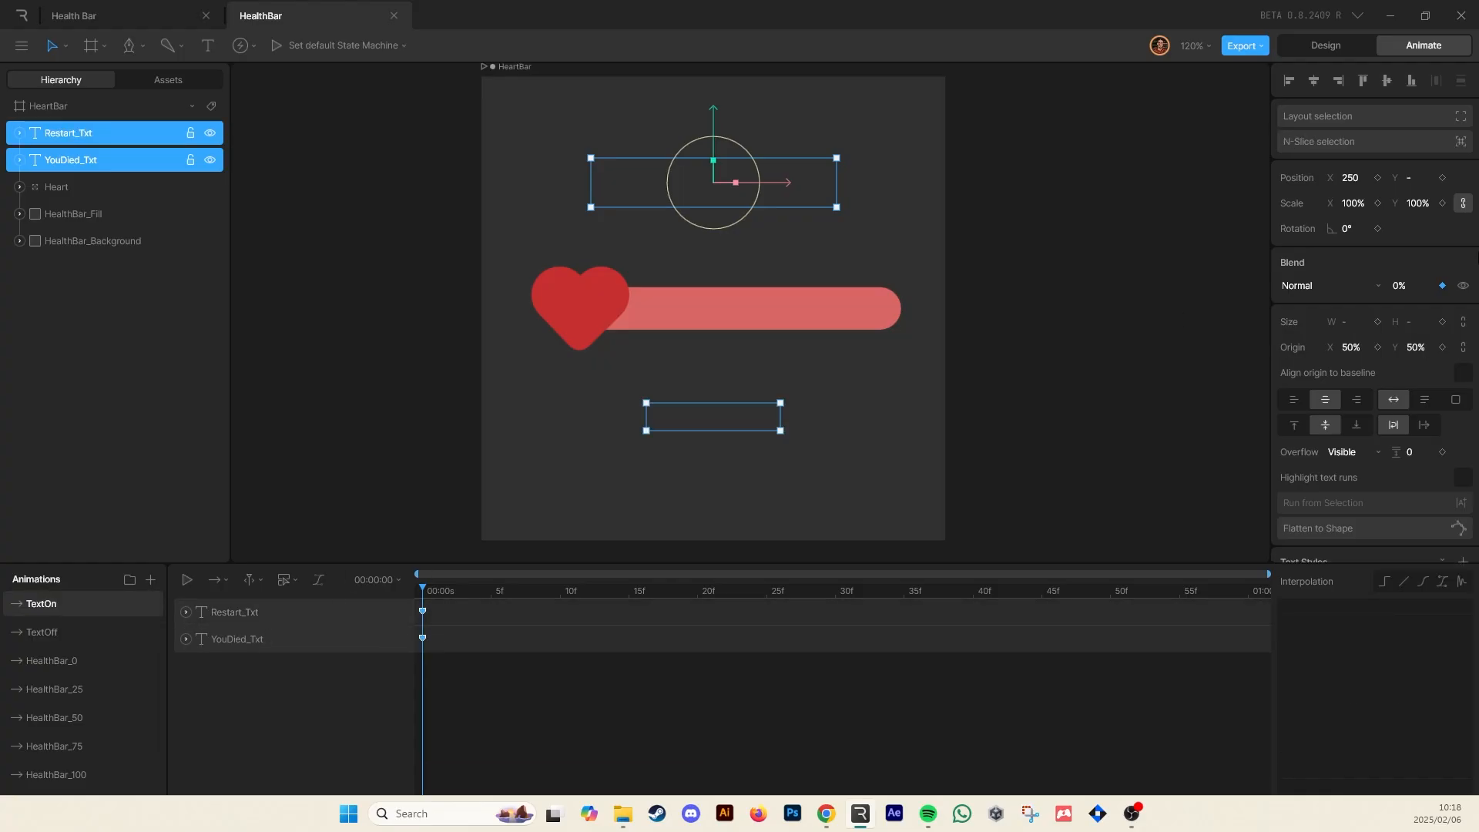
{"action": "left_click", "coordinate": [1399, 285]}
{"action": "type", "text": "100"}
{"action": "key", "text": "Return"}
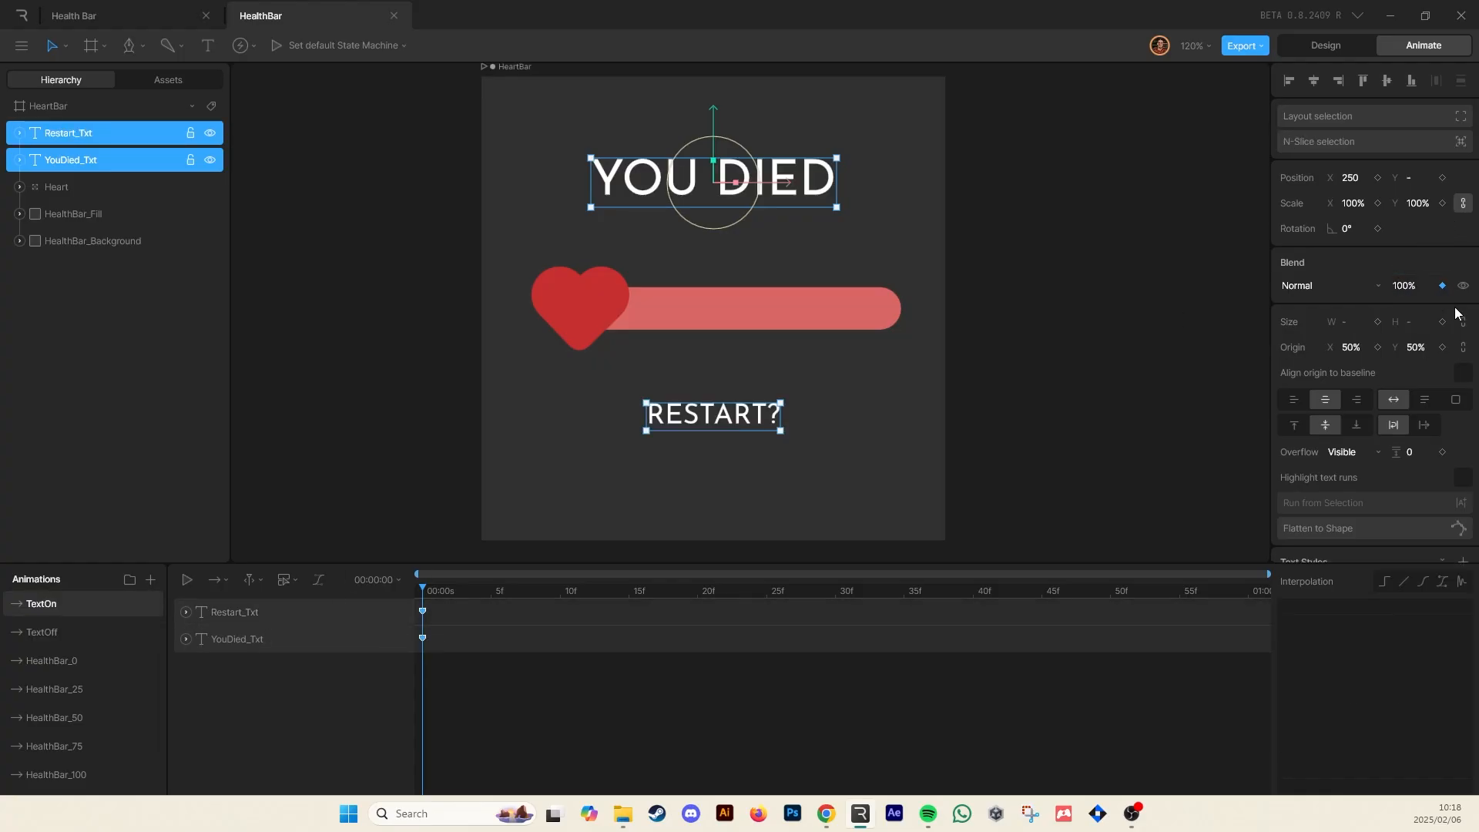
{"action": "left_click", "coordinate": [54, 638]}
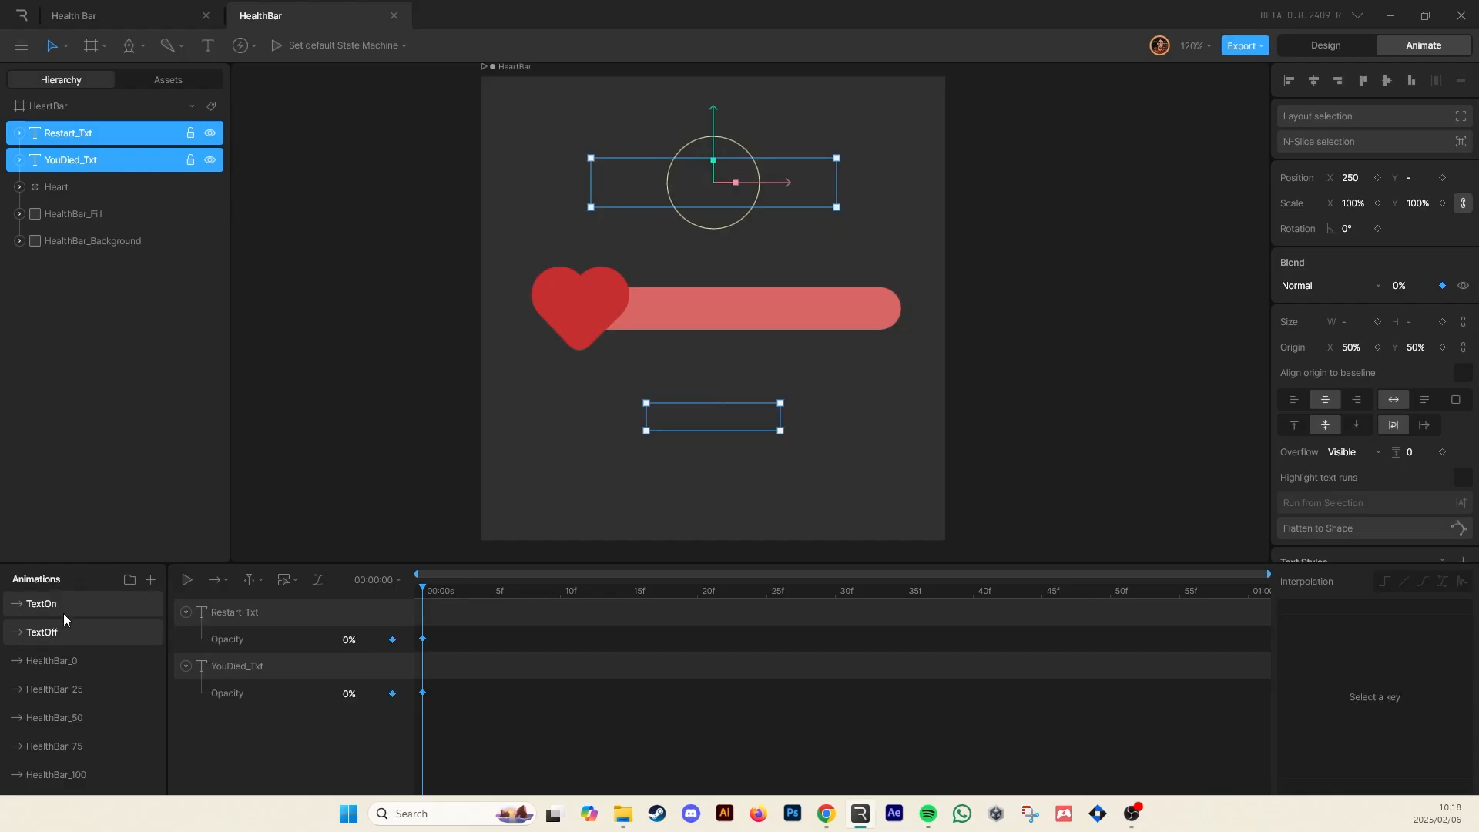
{"action": "left_click", "coordinate": [63, 610]}
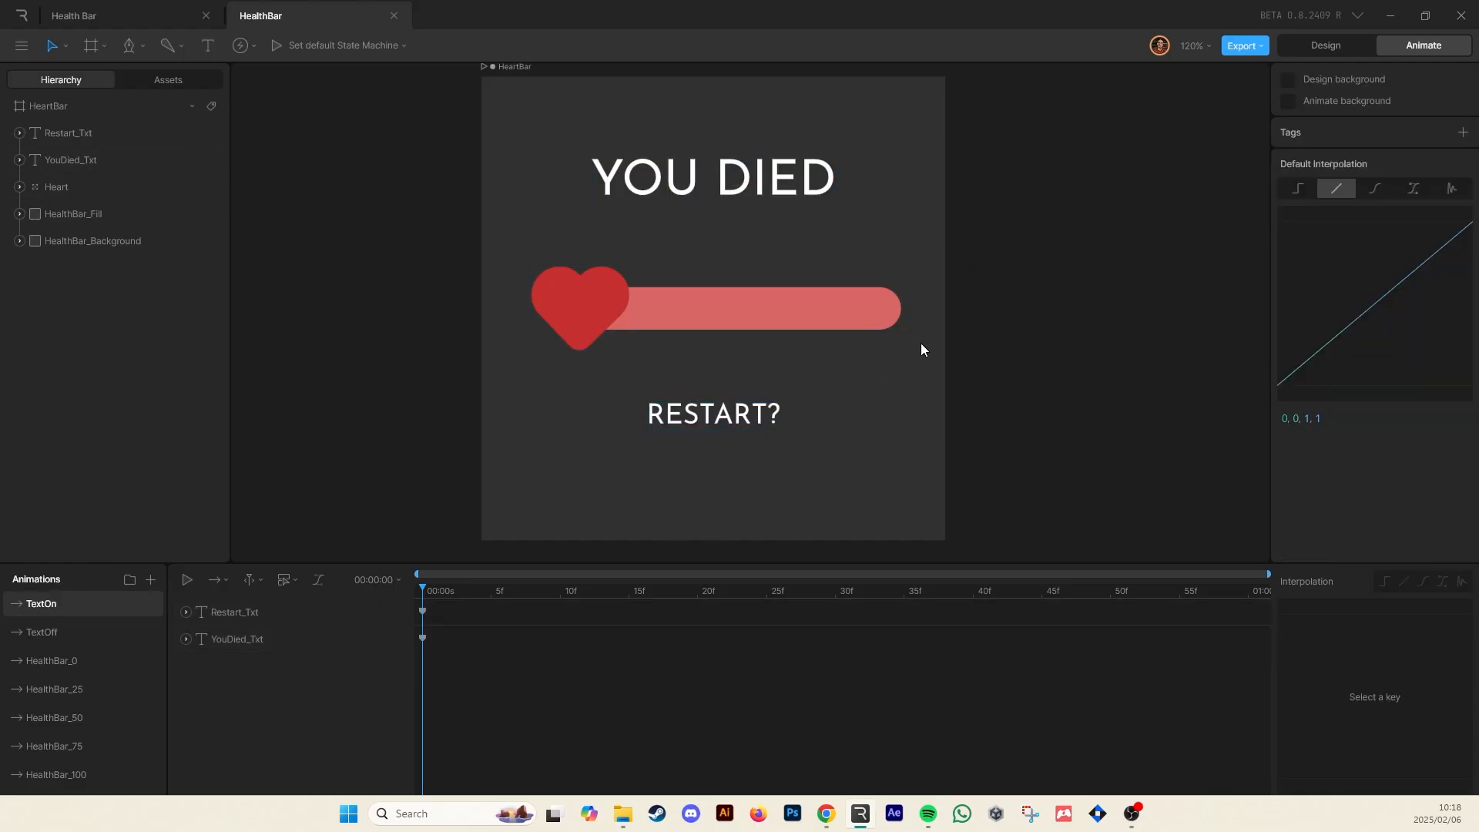
Switch back to Design mode
{"action": "scroll", "coordinate": [81, 678], "scroll_direction": "down", "scroll_amount": 2}
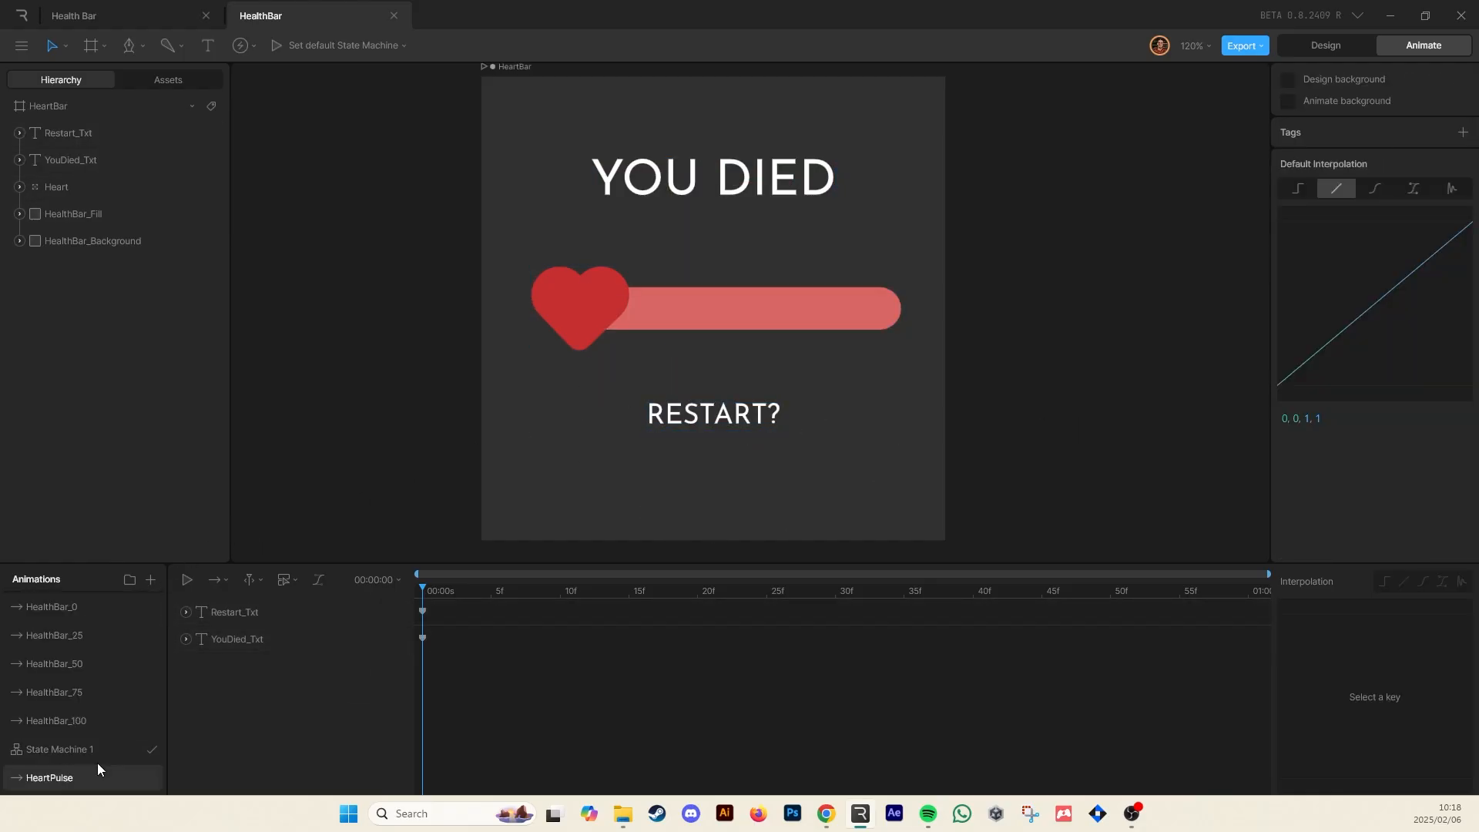
{"action": "scroll", "coordinate": [97, 751], "scroll_direction": "up", "scroll_amount": 2}
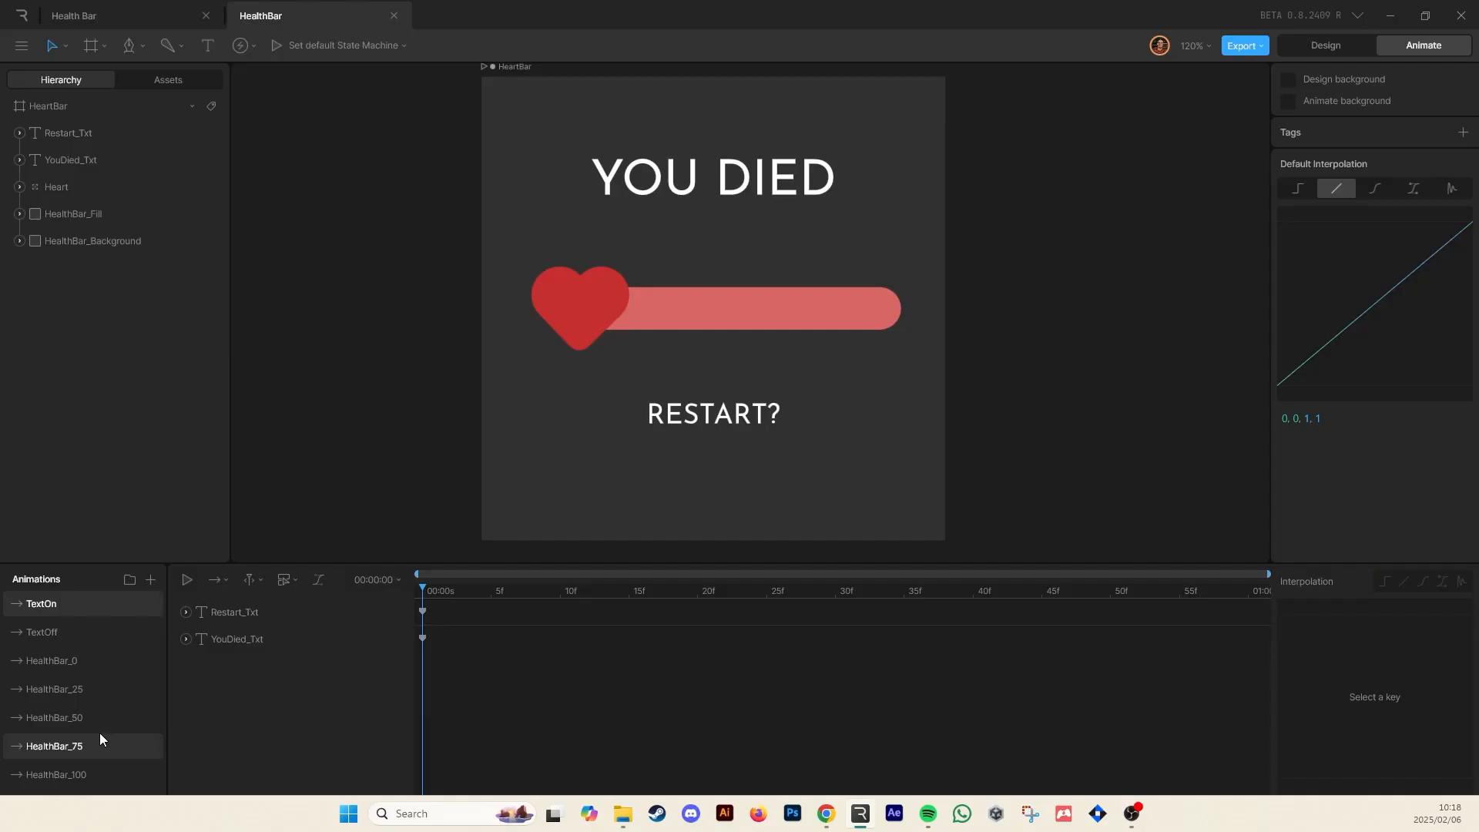
{"action": "scroll", "coordinate": [100, 739], "scroll_direction": "down", "scroll_amount": 2}
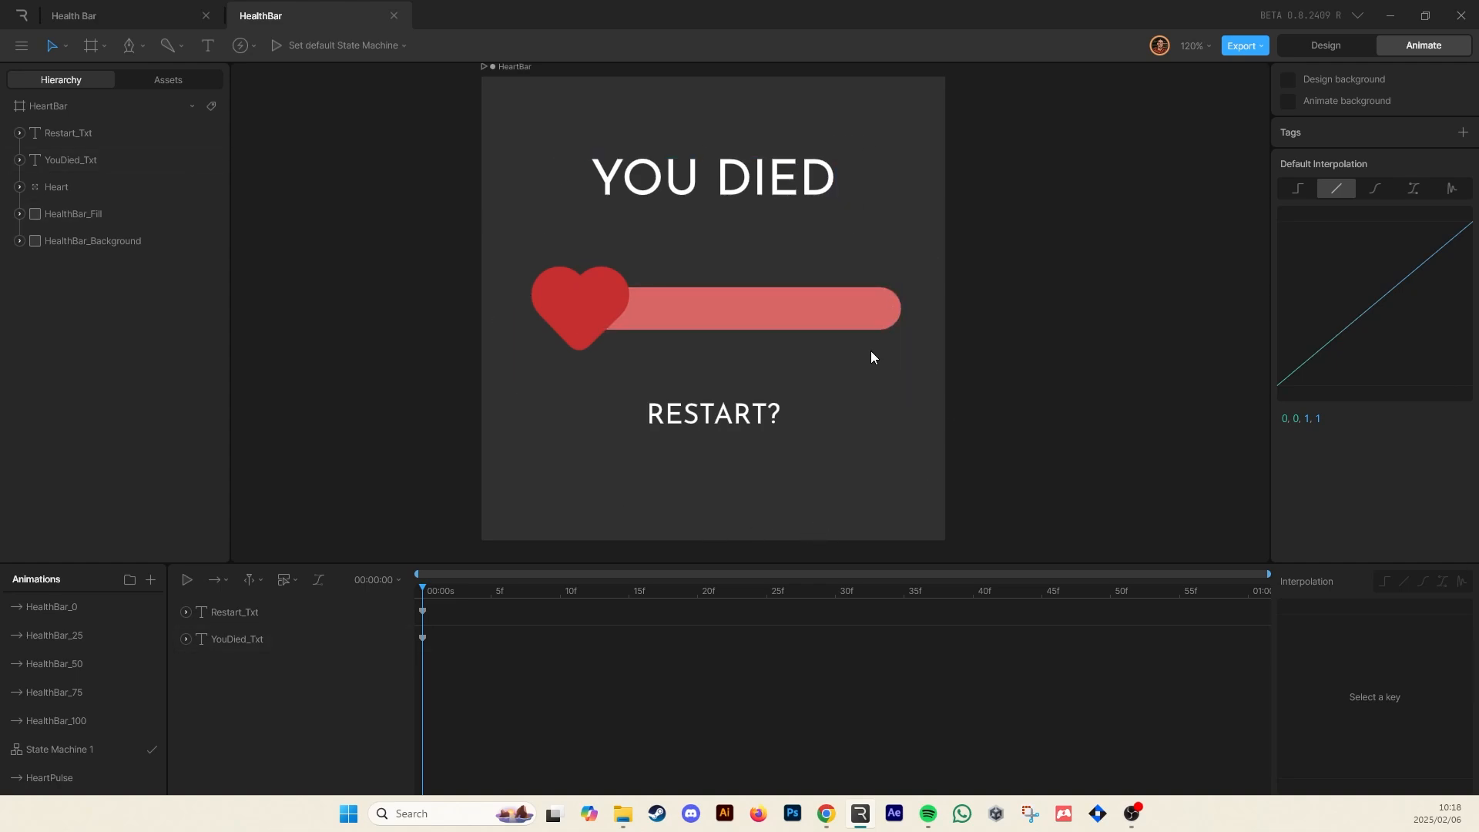
{"action": "left_click", "coordinate": [1343, 47]}
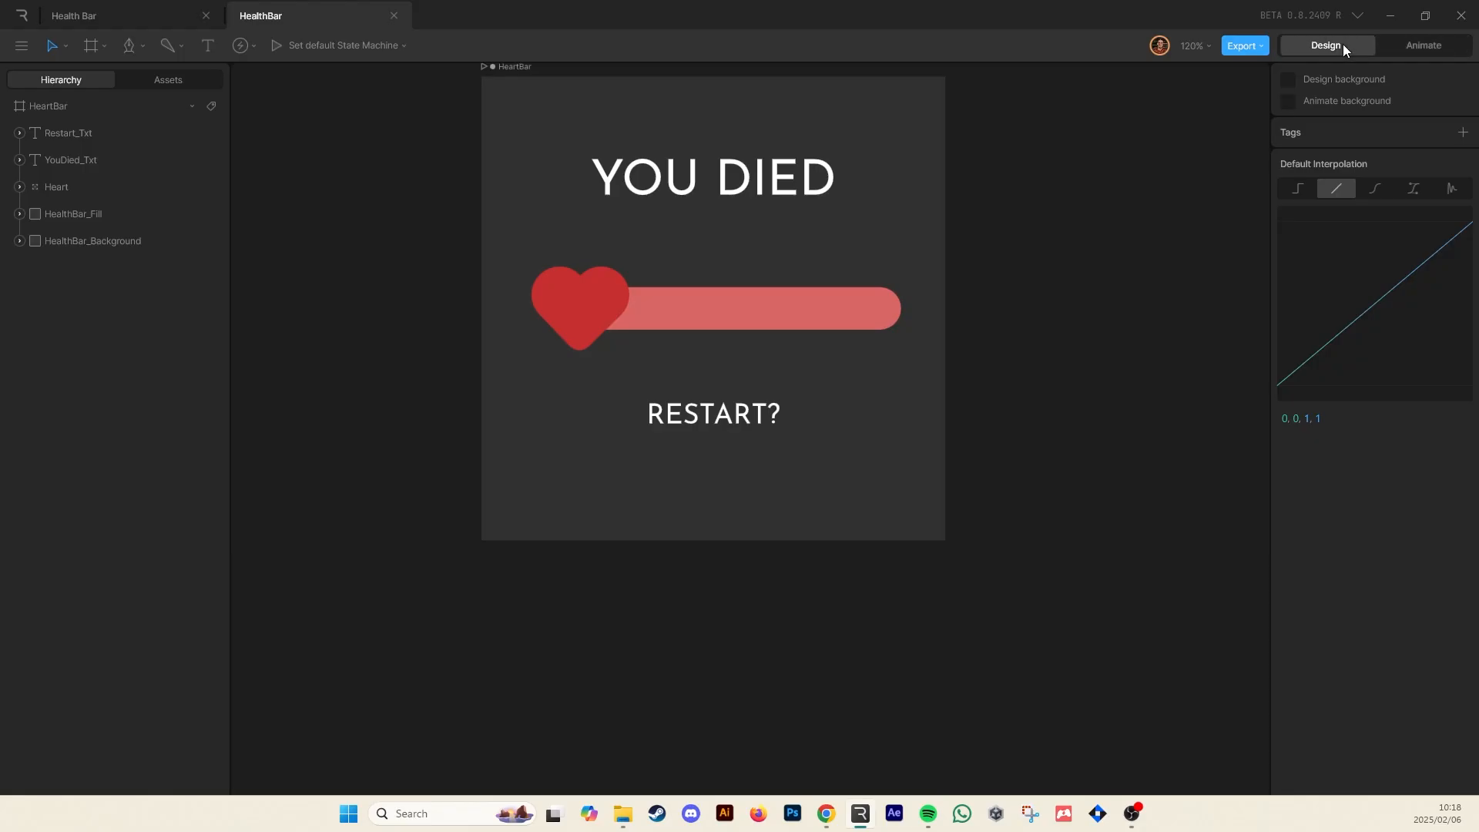
Draw a rectangle about 534 by 528 covering the whole artboard
{"action": "left_click", "coordinate": [134, 47]}
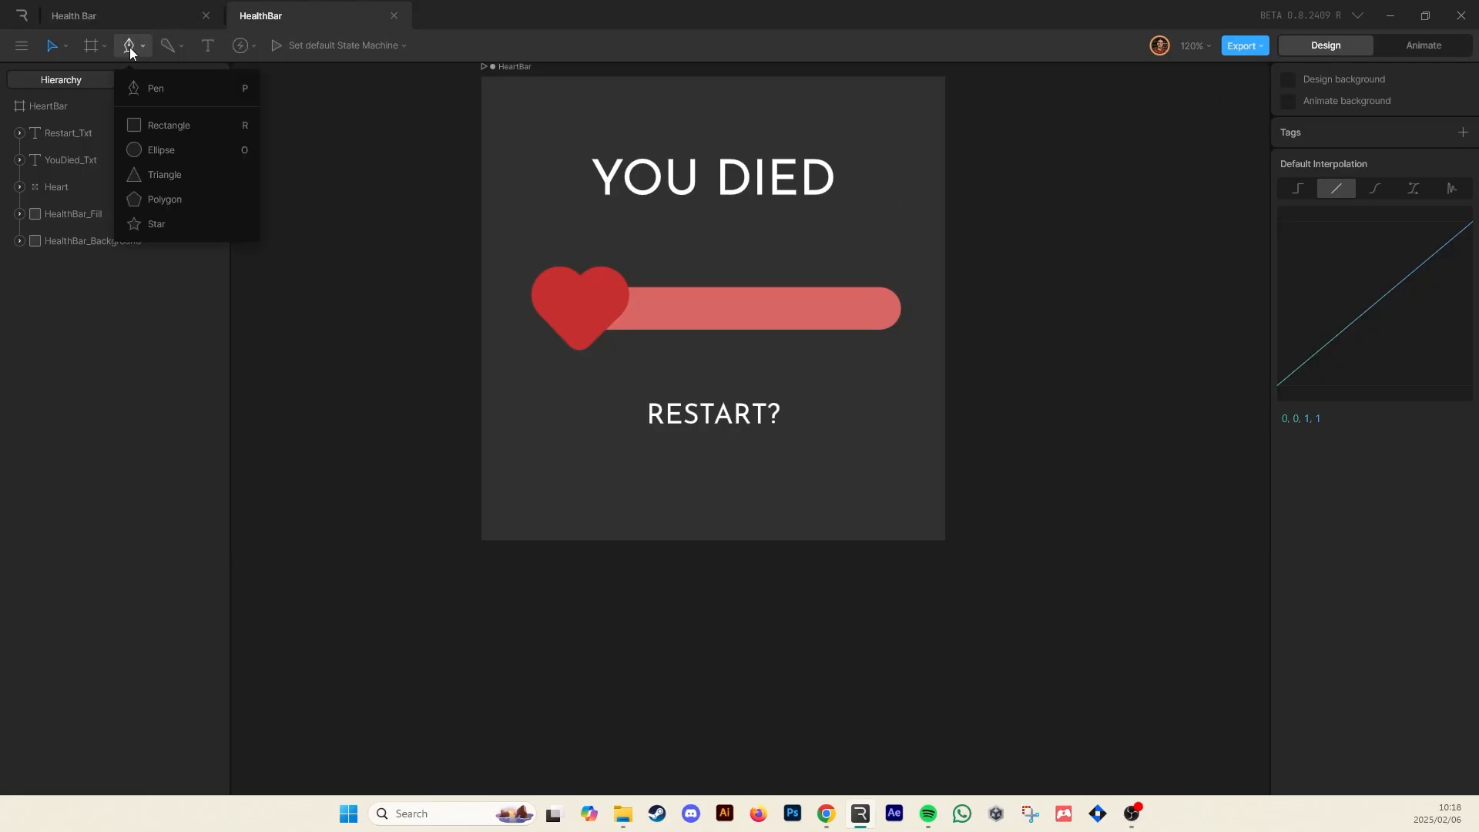
{"action": "left_click", "coordinate": [143, 125]}
{"action": "scroll", "coordinate": [393, 221], "scroll_direction": "up", "scroll_amount": 2}
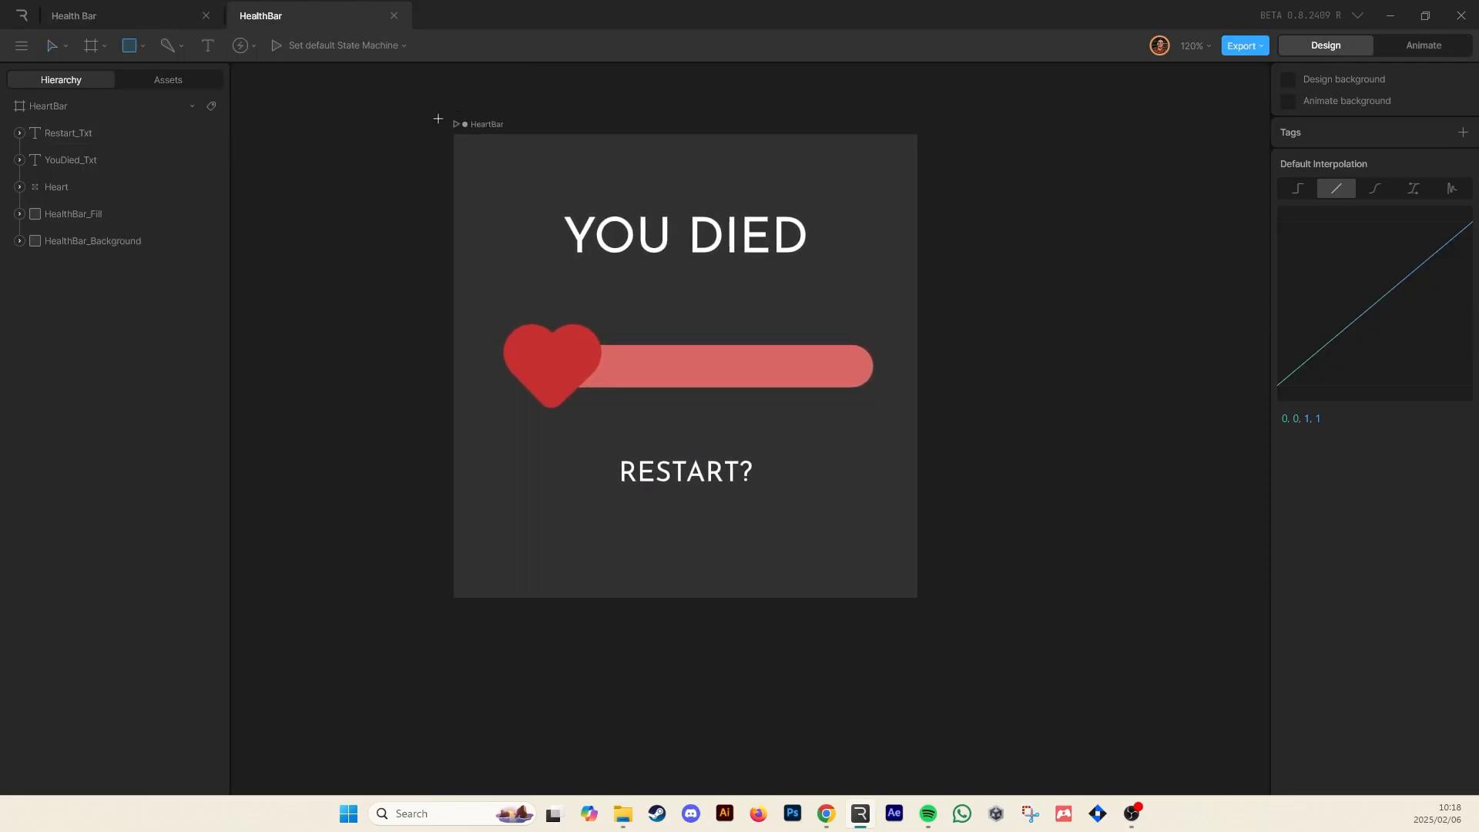
{"action": "mouse_move", "coordinate": [438, 124]}
{"action": "left_mouse_down"}
{"action": "mouse_move", "coordinate": [963, 599]}
{"action": "mouse_move", "coordinate": [933, 613]}
{"action": "left_mouse_up"}
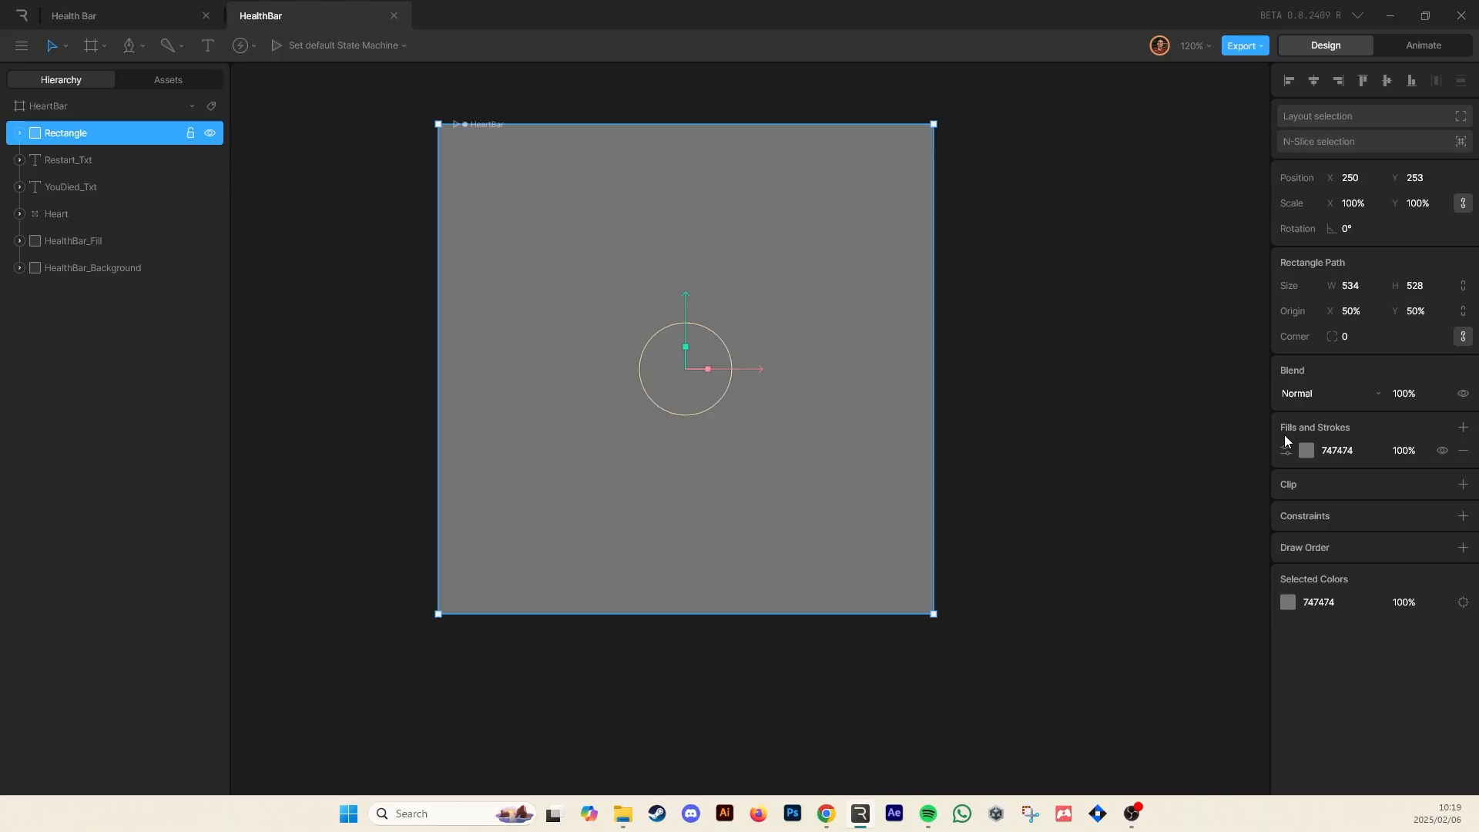
Remove the rectangle's fill and rename it HitBox
{"action": "left_click", "coordinate": [1463, 451]}
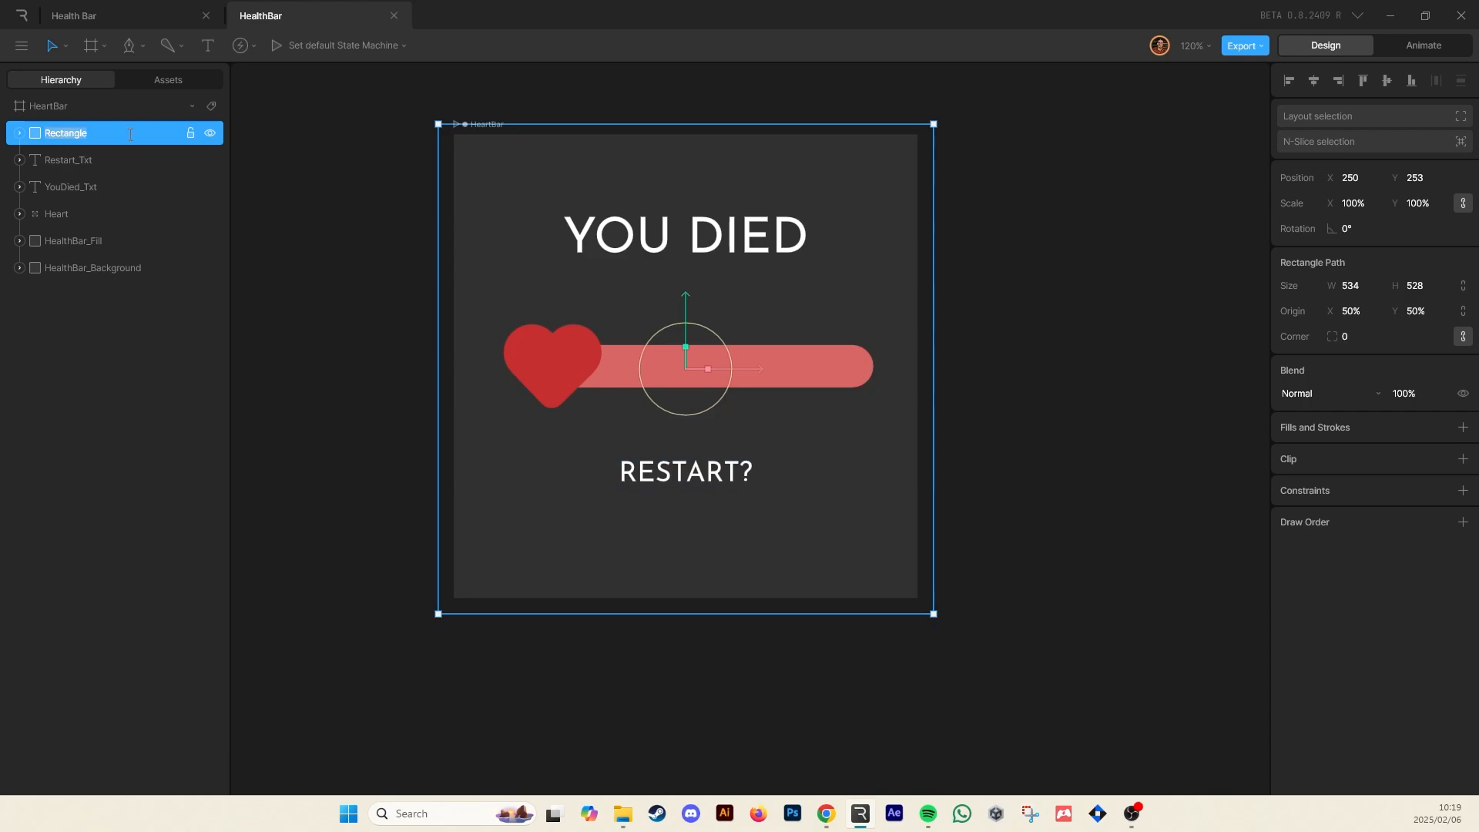
{"action": "type", "text": "HitBox"}
{"action": "left_click", "coordinate": [363, 311]}
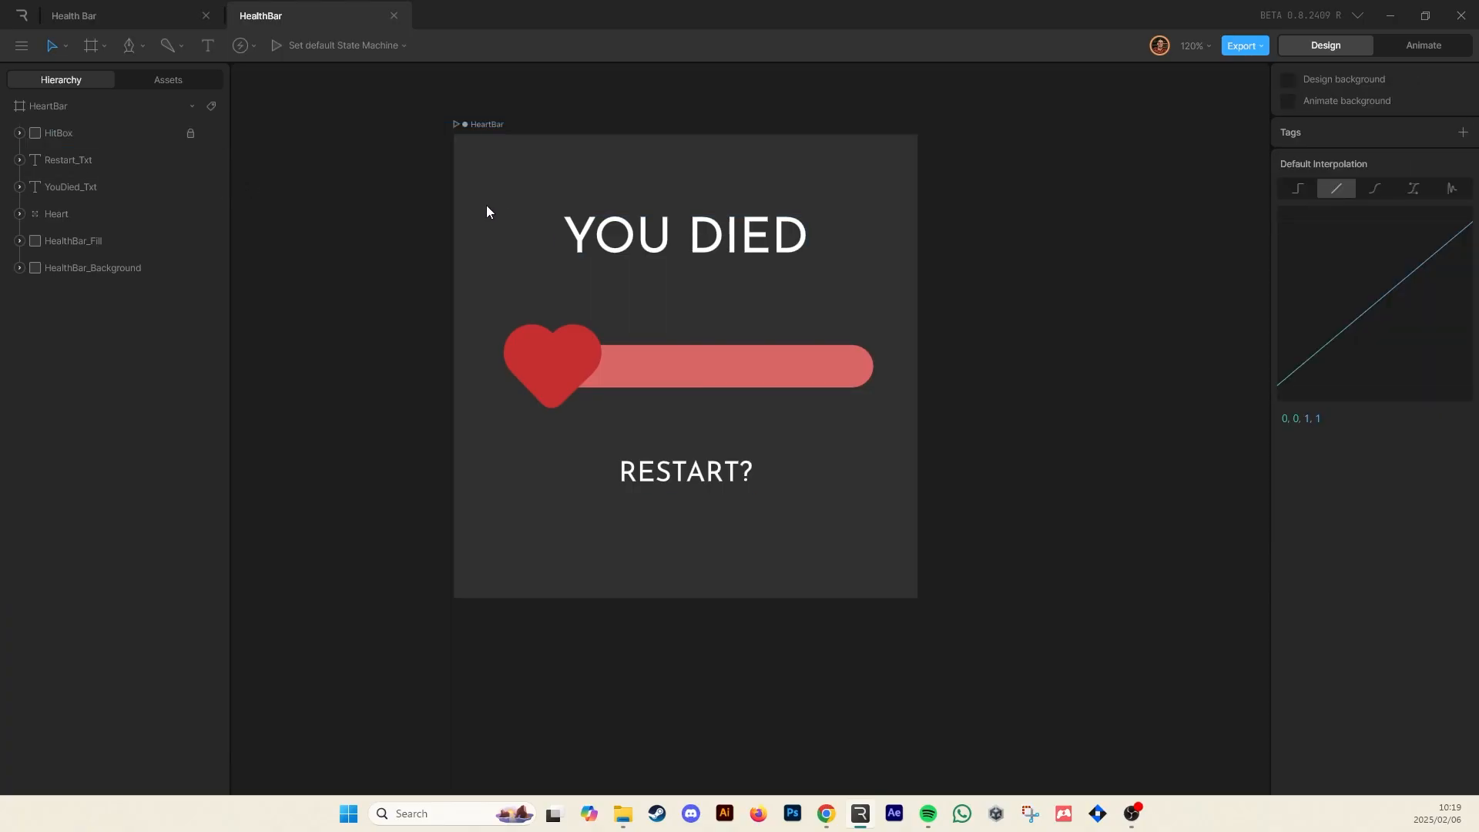
{"action": "left_click_drag", "start_coordinate": [682, 239], "coordinate": [705, 280]}
{"action": "key", "text": "ctrl+z"}
{"action": "left_click", "coordinate": [969, 191]}
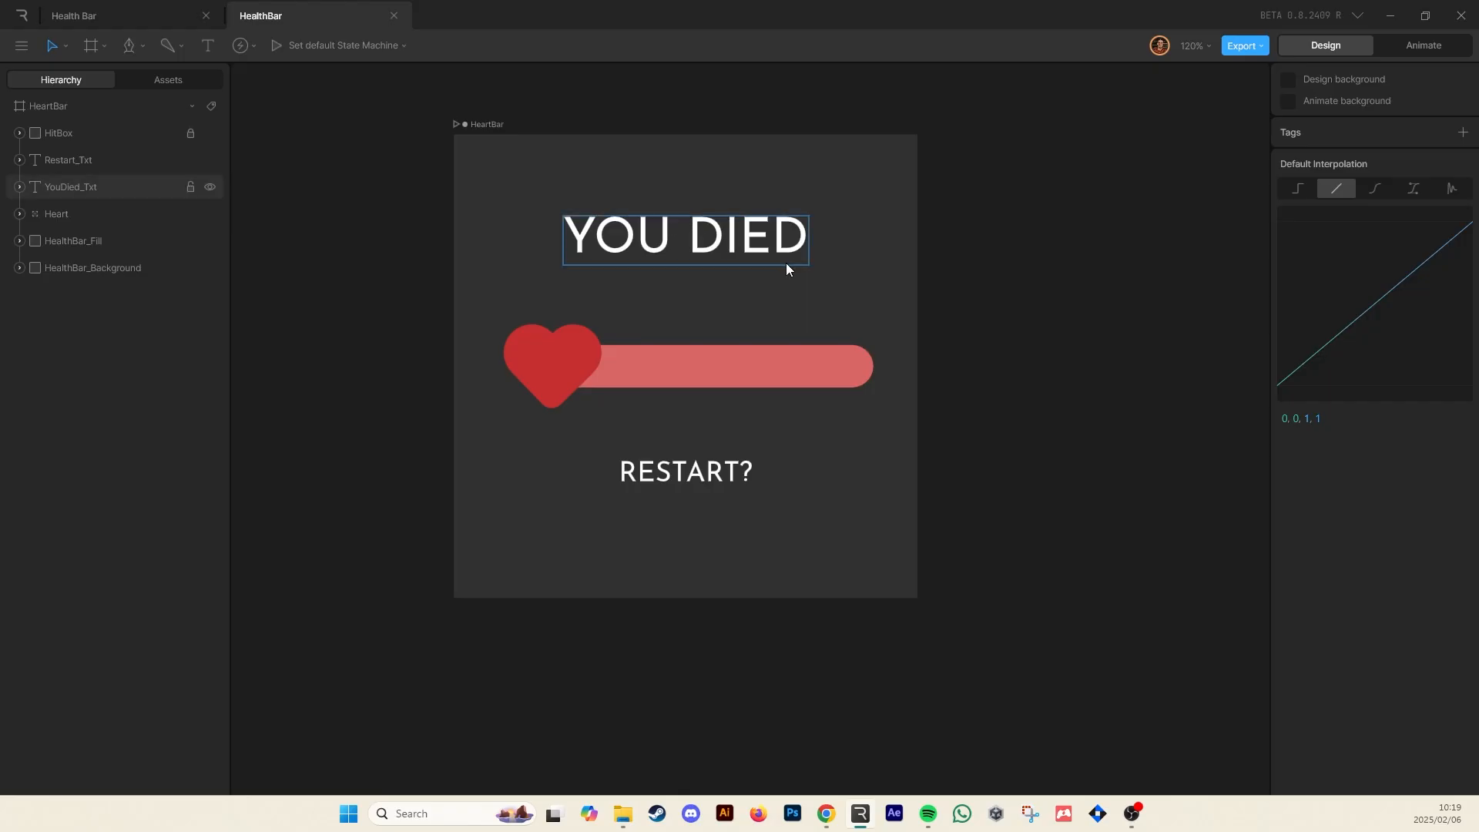
Switch to Animate mode and move State Machine 1 to the top of the animations list
{"action": "left_click", "coordinate": [1412, 44]}
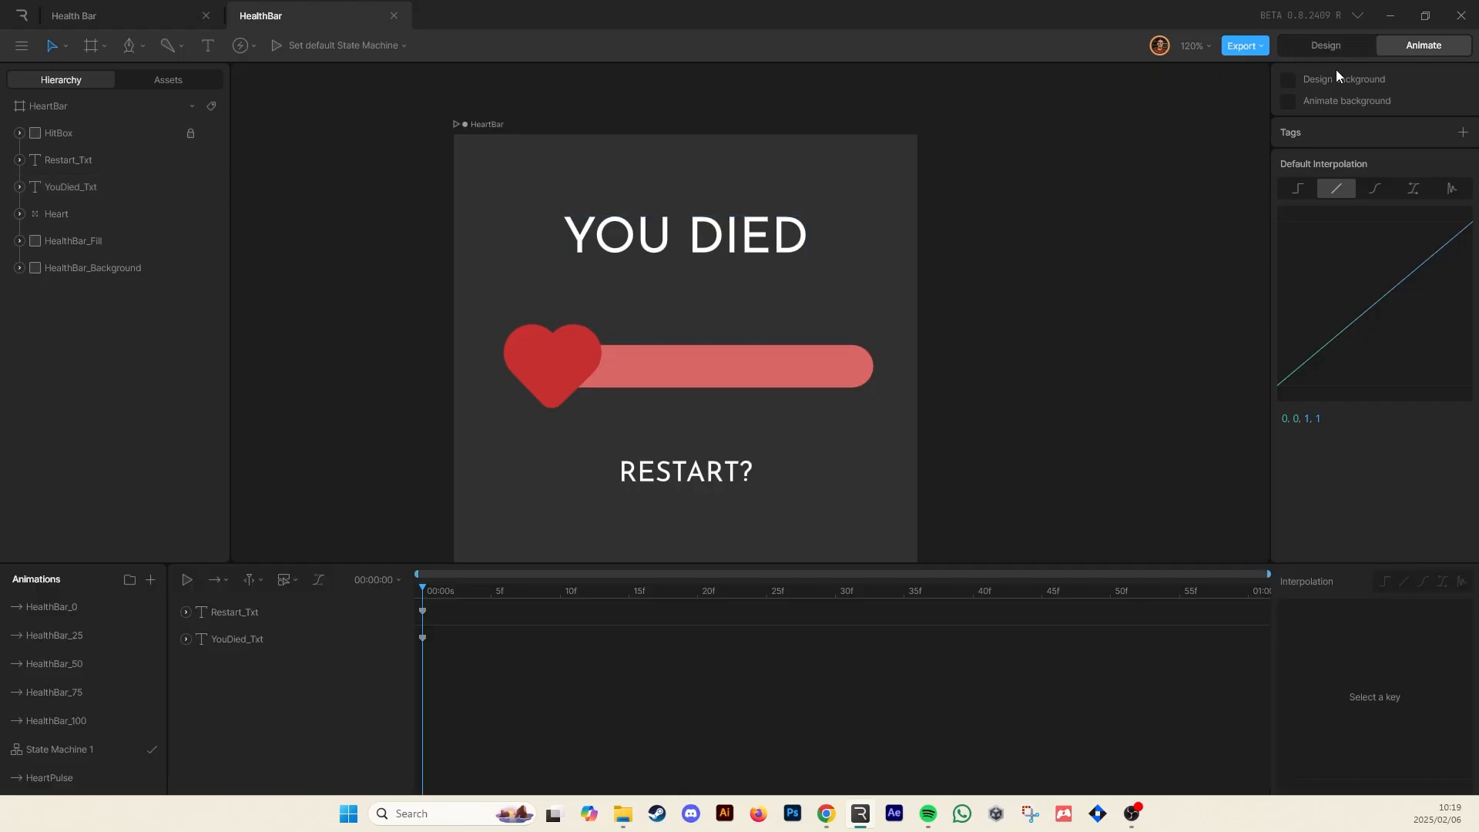
{"action": "left_click", "coordinate": [66, 749]}
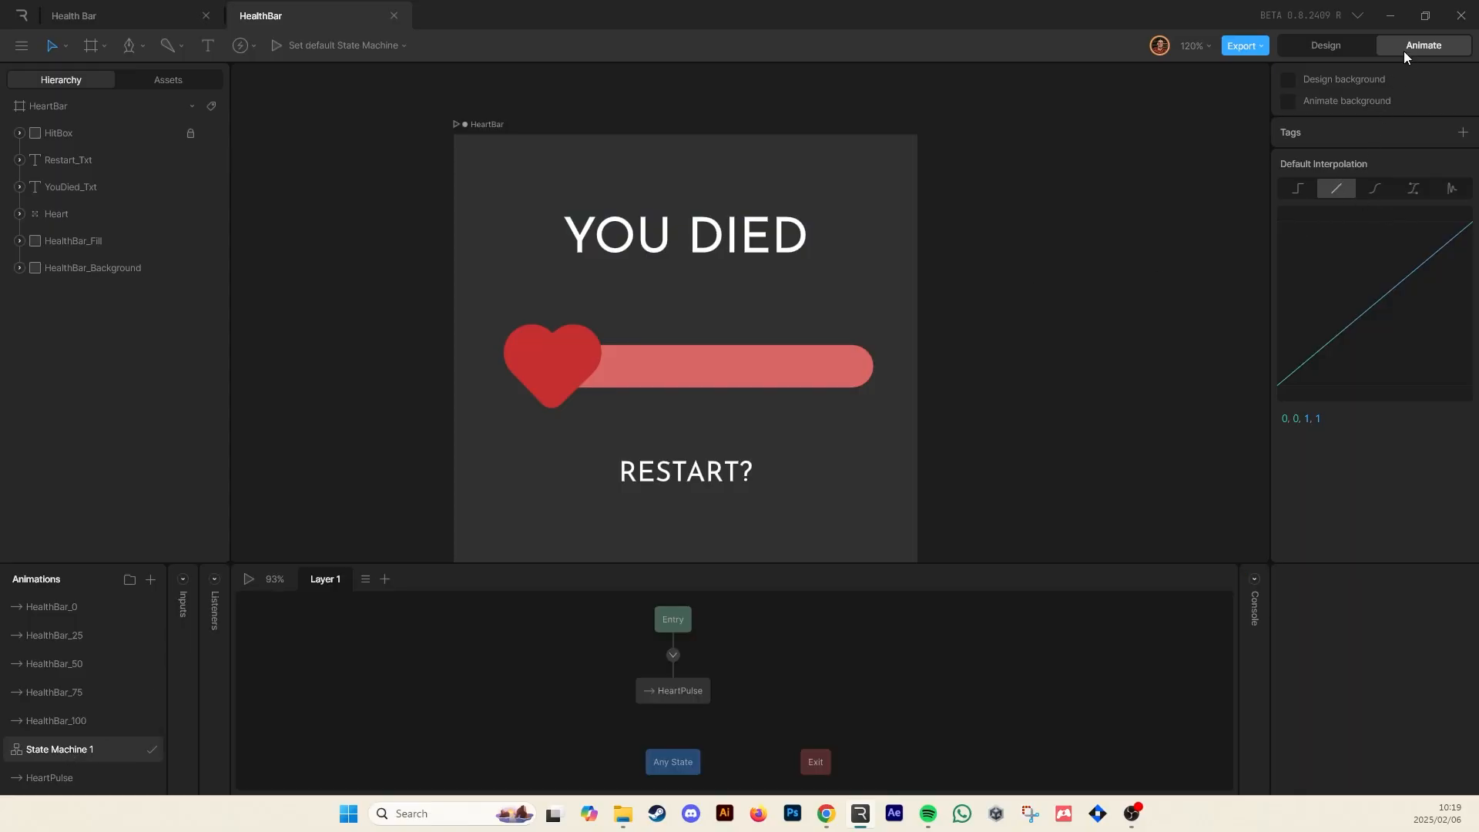
{"action": "left_click_drag", "start_coordinate": [57, 748], "coordinate": [53, 593]}
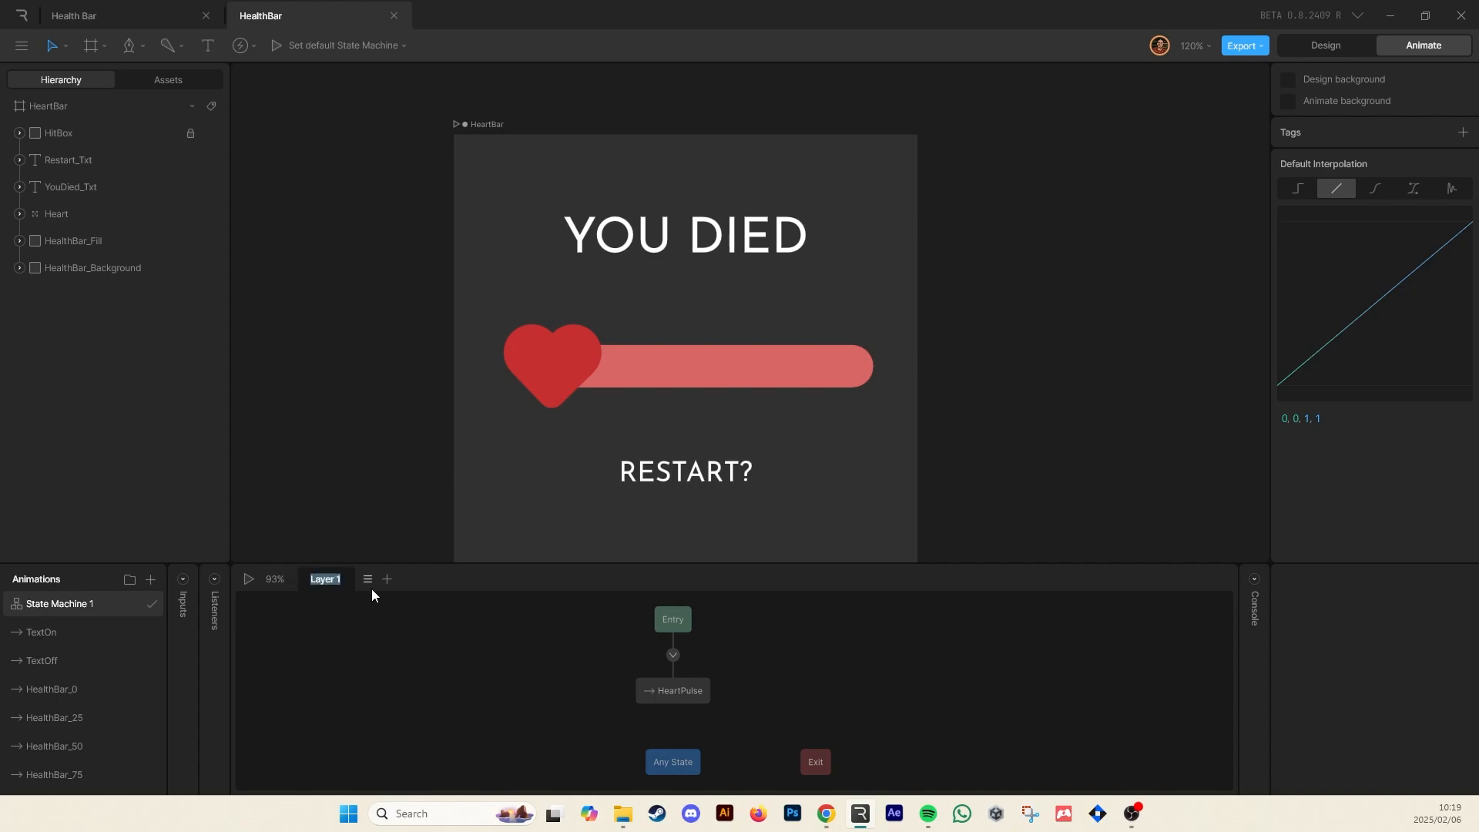
Rename the state machine's layer to Heartpulse
{"action": "type", "text": "Heartpulse"}
{"action": "left_click_drag", "start_coordinate": [547, 649], "coordinate": [564, 637]}
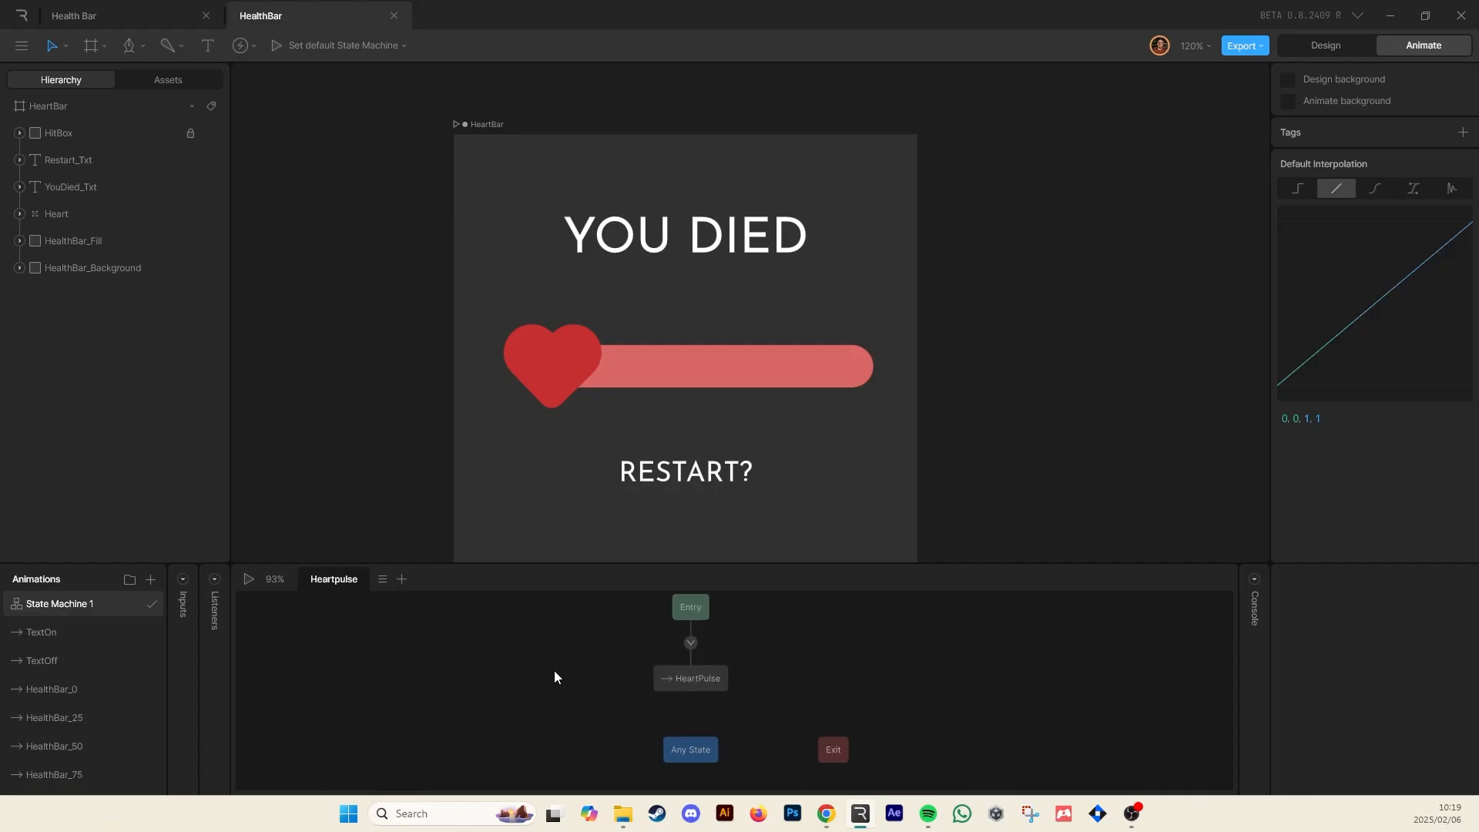
Select and delete the existing HeartPulse state from the state machine graph
{"action": "scroll", "coordinate": [137, 715], "scroll_direction": "down", "scroll_amount": 2}
{"action": "left_click_drag", "start_coordinate": [625, 632], "coordinate": [756, 692]}
{"action": "key", "text": "Delete"}
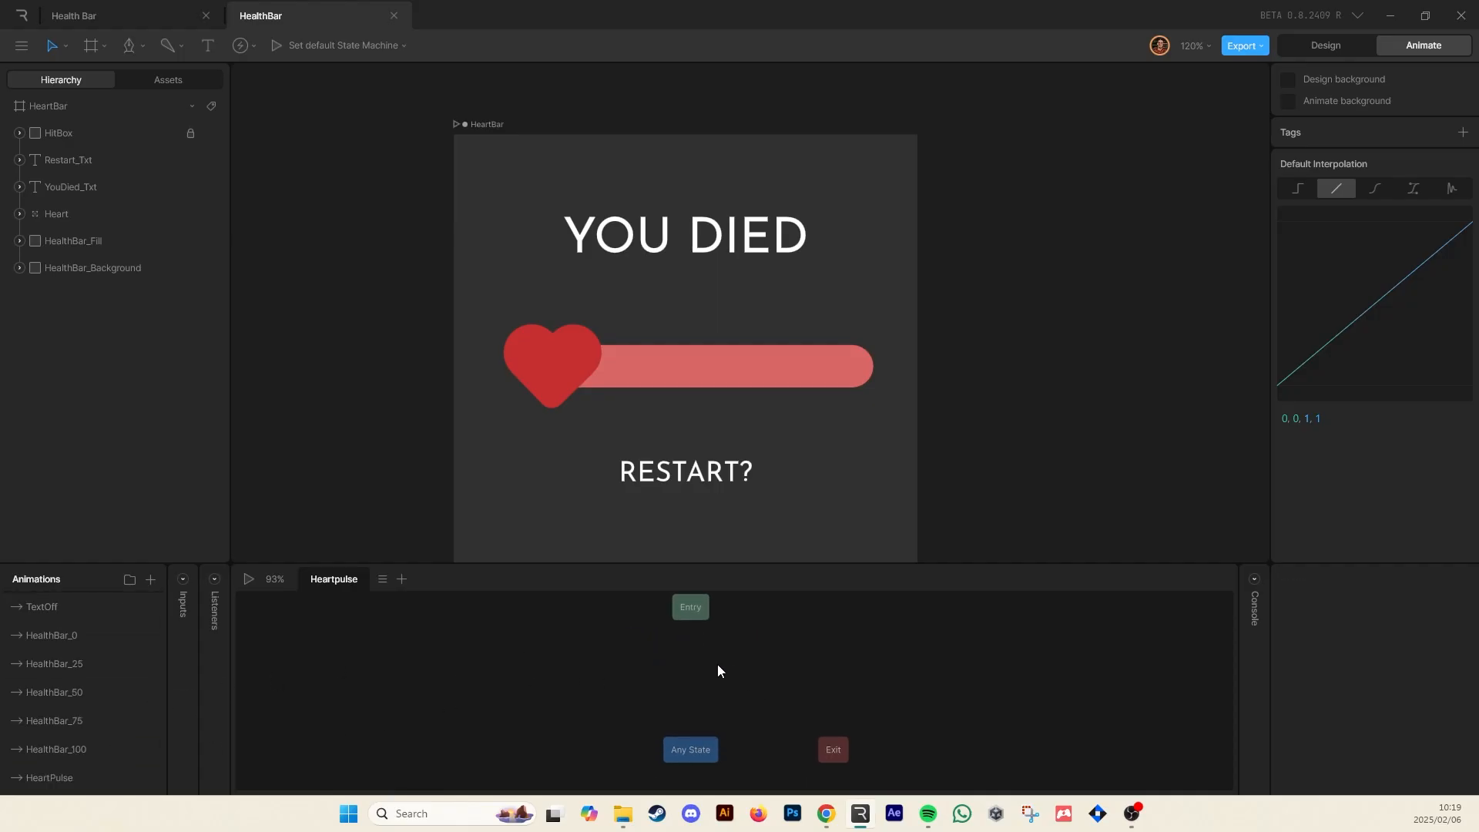
Add the HeartPulse animation as a new state and connect Entry to it with a transition
{"action": "left_click_drag", "start_coordinate": [47, 778], "coordinate": [691, 678]}
{"action": "left_click", "coordinate": [687, 681]}
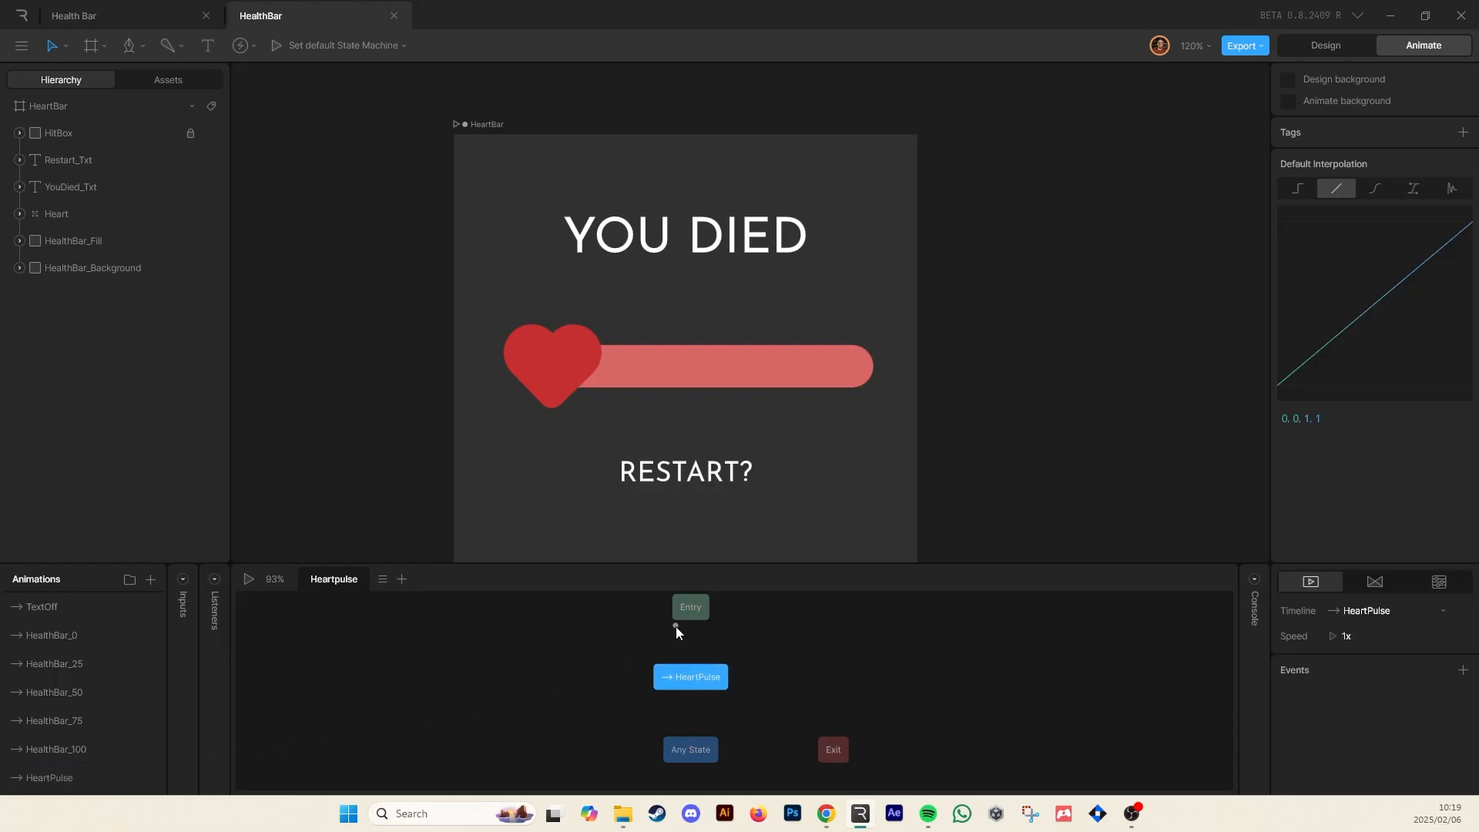
{"action": "left_click_drag", "start_coordinate": [692, 632], "coordinate": [590, 678]}
{"action": "left_click", "coordinate": [717, 672]}
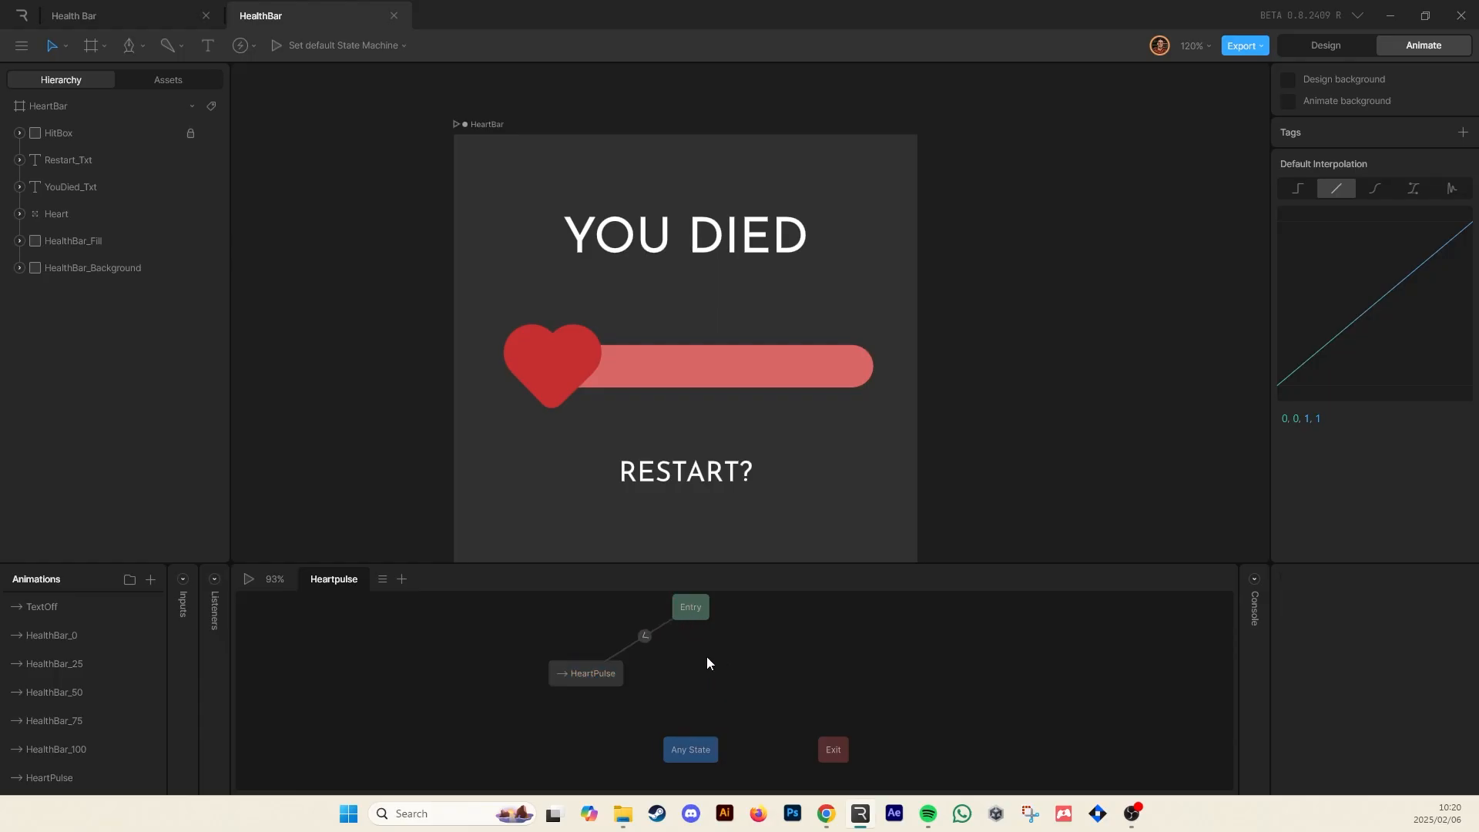
Play the state machine to preview the pulsing heart
{"action": "key", "text": "space"}
{"action": "key", "text": "space"}
{"action": "left_click", "coordinate": [248, 582]}
{"action": "left_click", "coordinate": [248, 583]}
{"action": "left_click", "coordinate": [248, 582]}
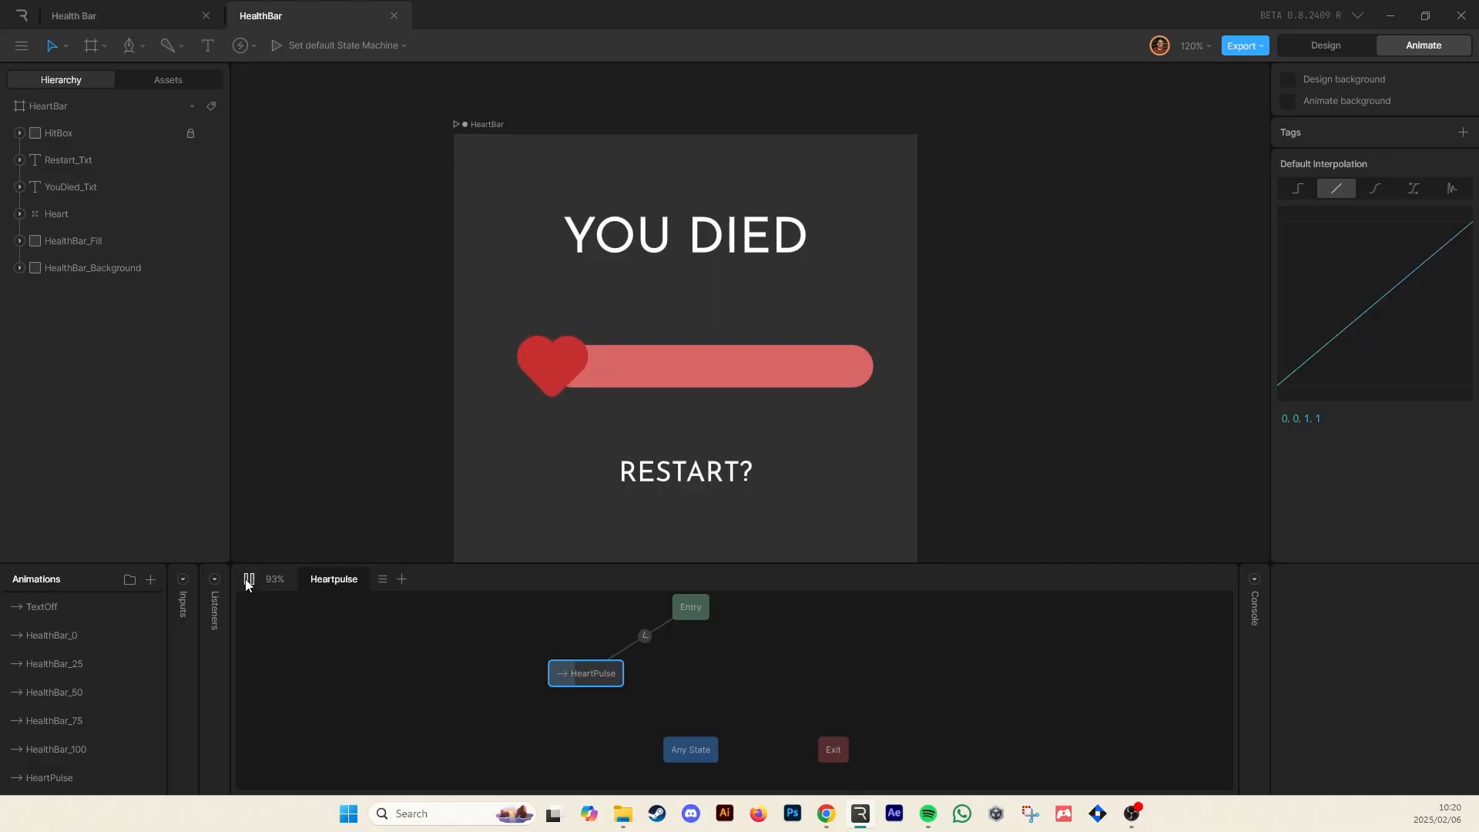
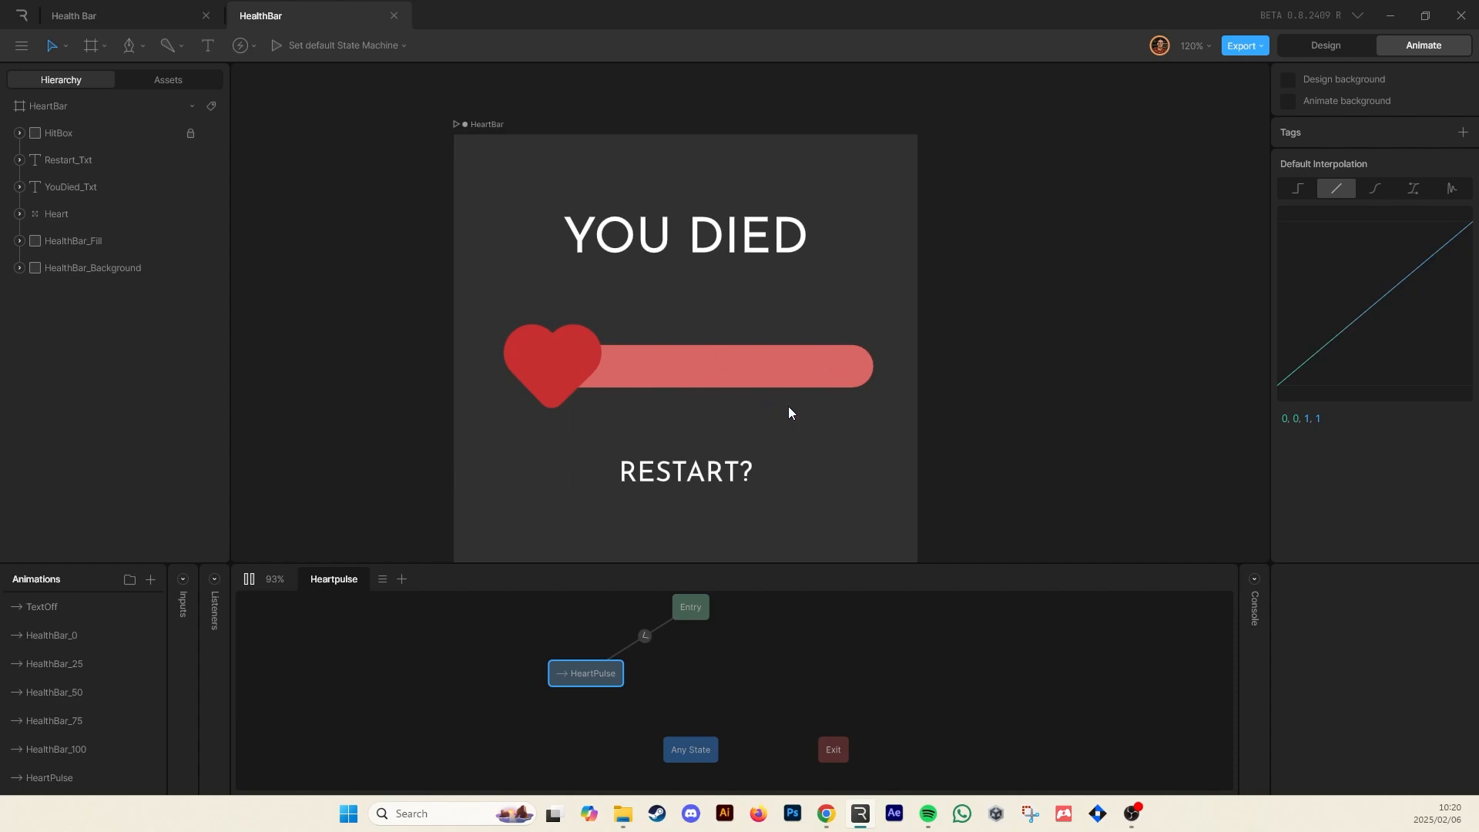
Add a trigger input to the state machine and name it Click_Trigger
{"action": "key", "text": "space"}
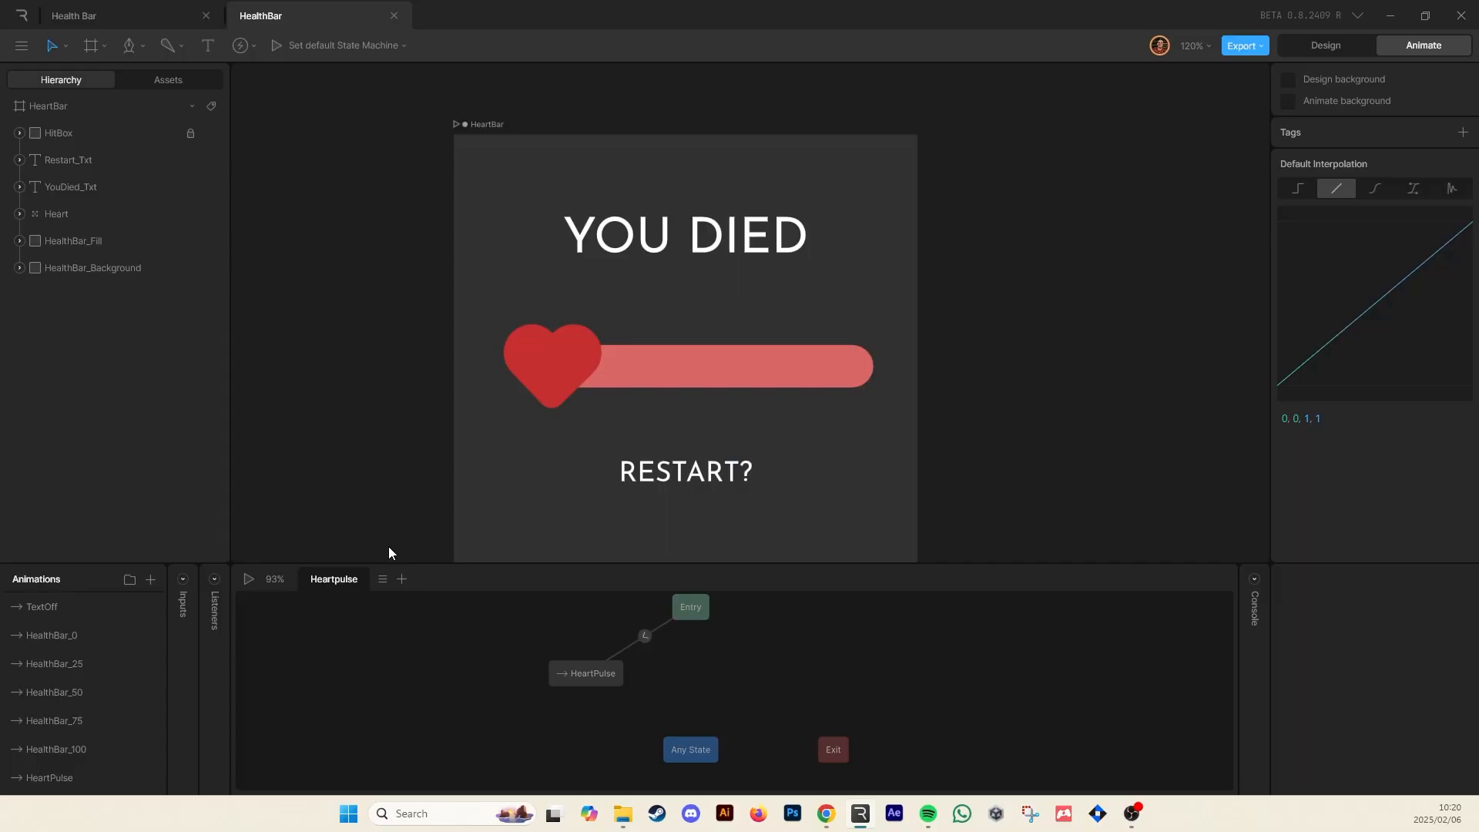
{"action": "left_click", "coordinate": [183, 580]}
{"action": "left_click", "coordinate": [337, 580]}
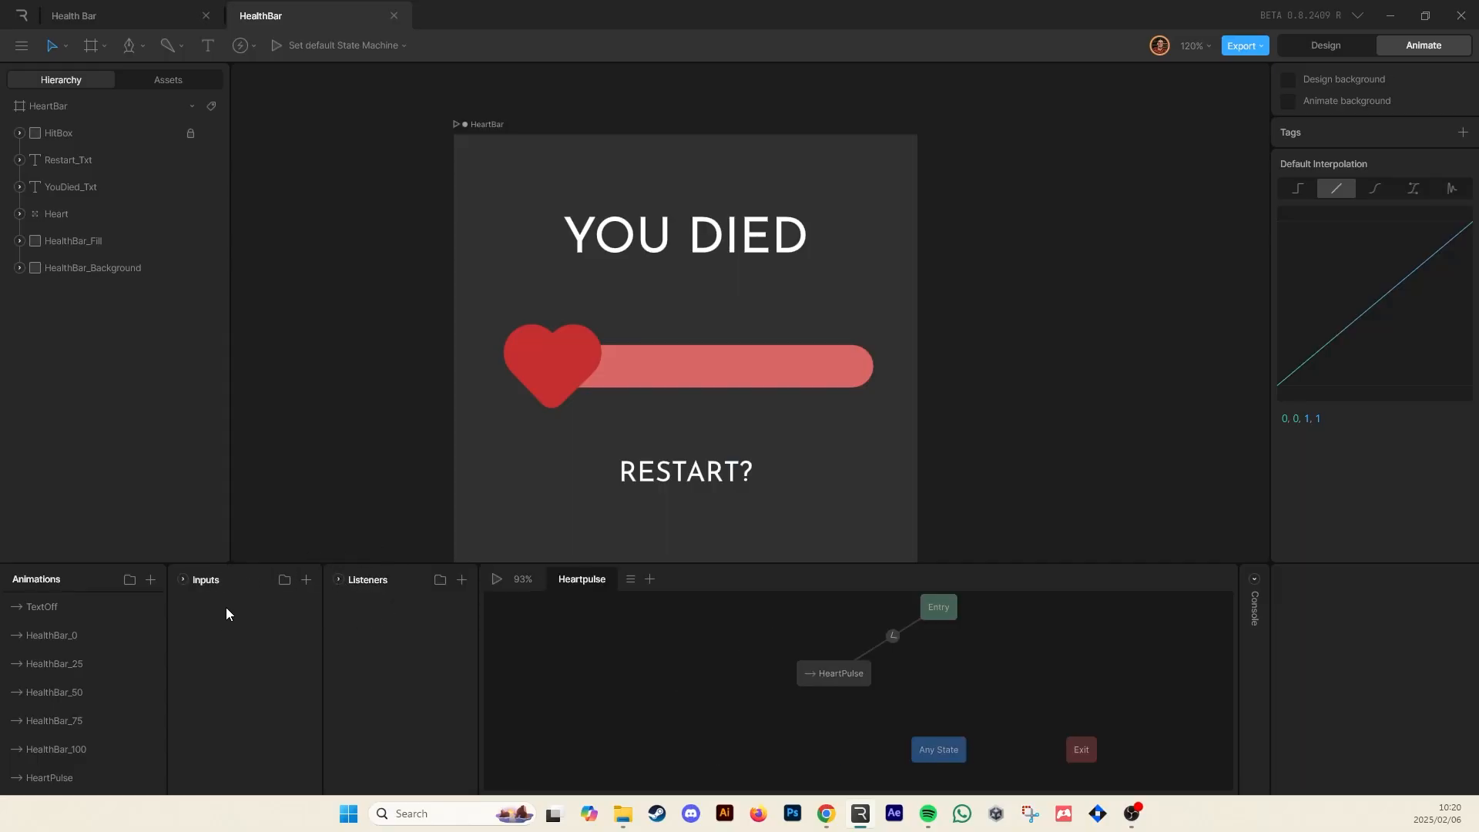
{"action": "left_click", "coordinate": [314, 582]}
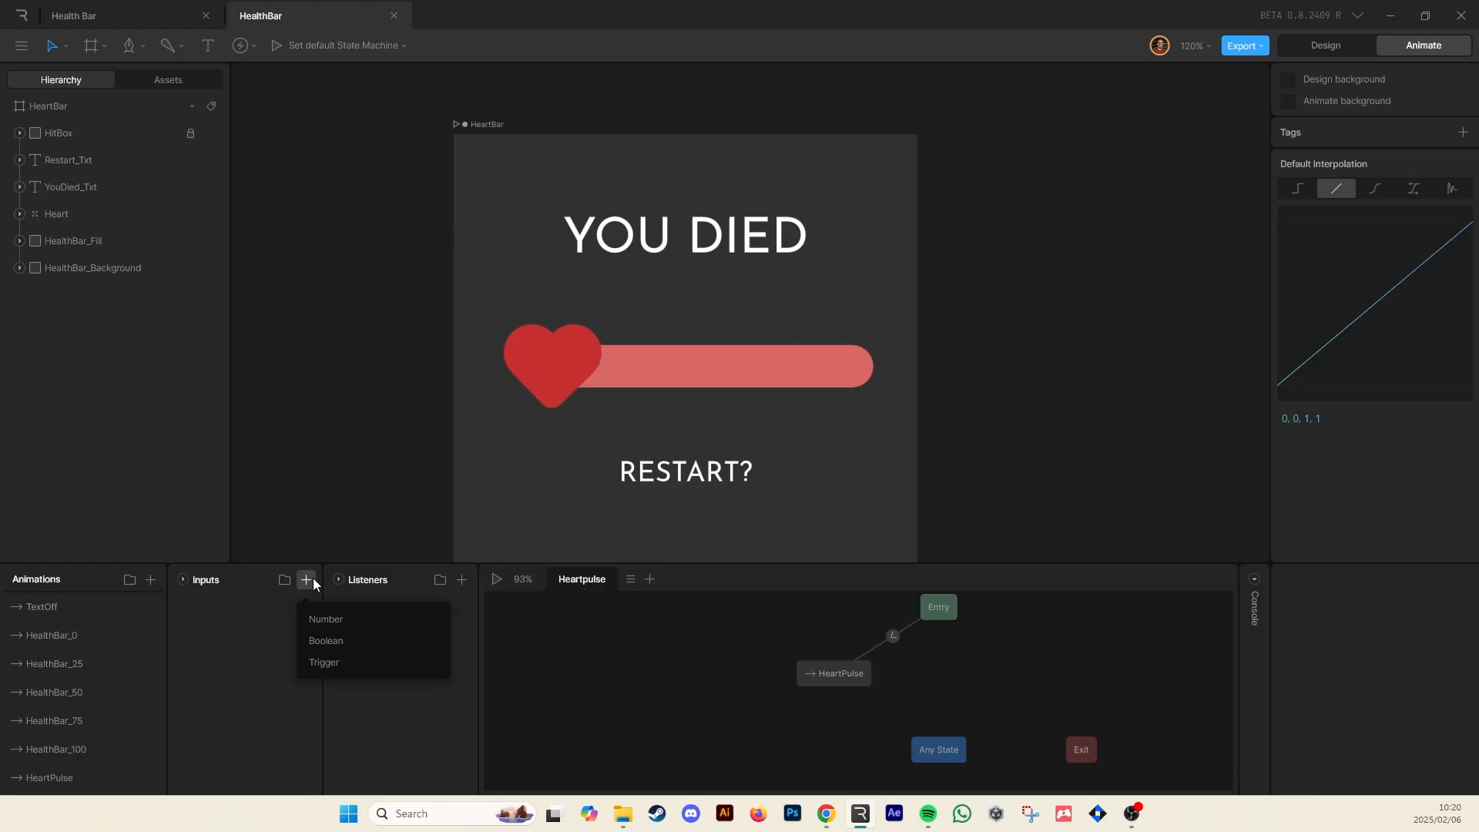
{"action": "left_click", "coordinate": [333, 663]}
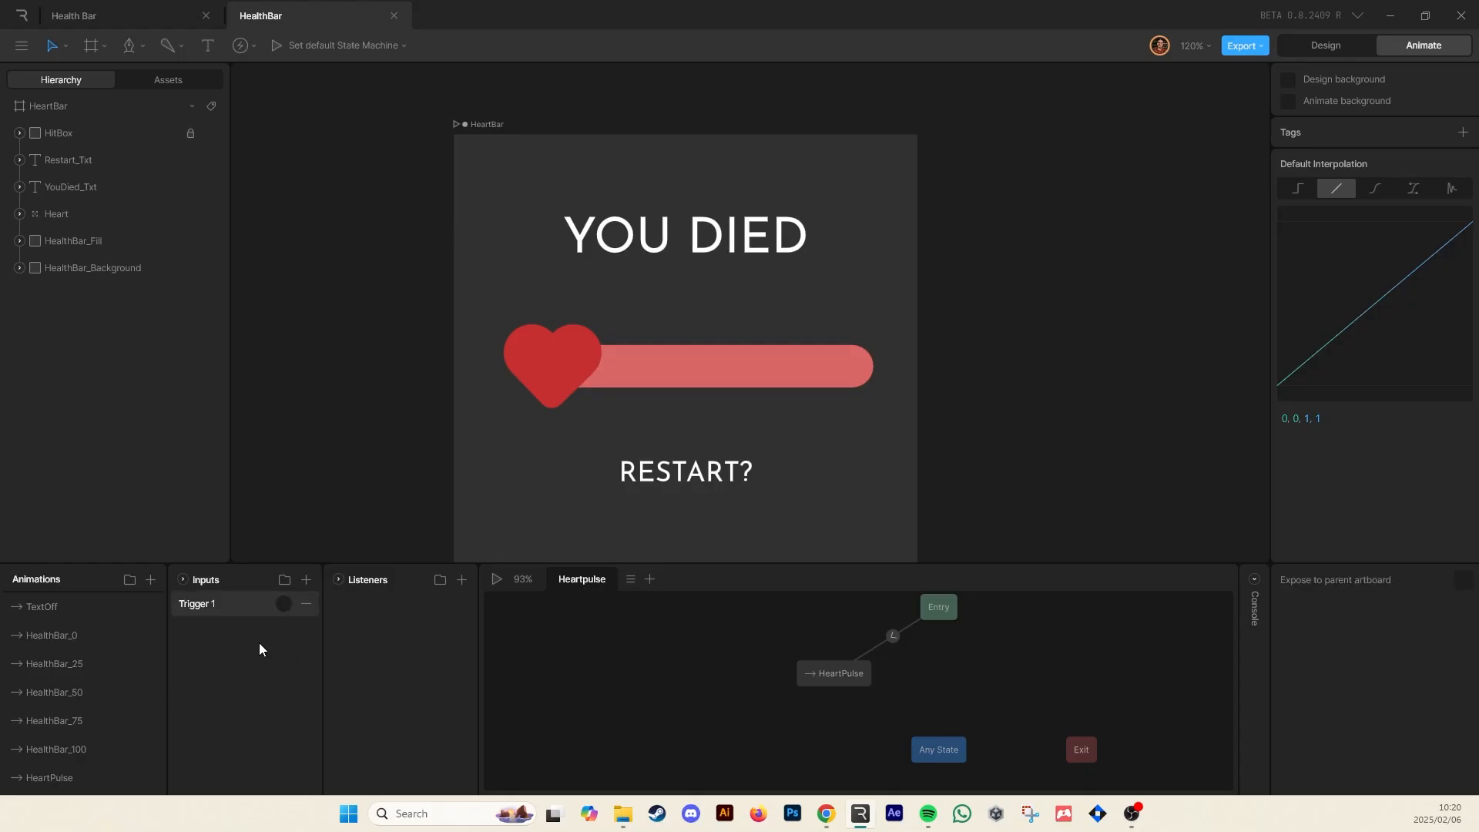
{"action": "double_click", "coordinate": [194, 604]}
{"action": "type", "text": "Click_Trigger"}
Add a Click_Trigger condition to the transition from Entry to the HeartPulse state
{"action": "left_click", "coordinate": [894, 636]}
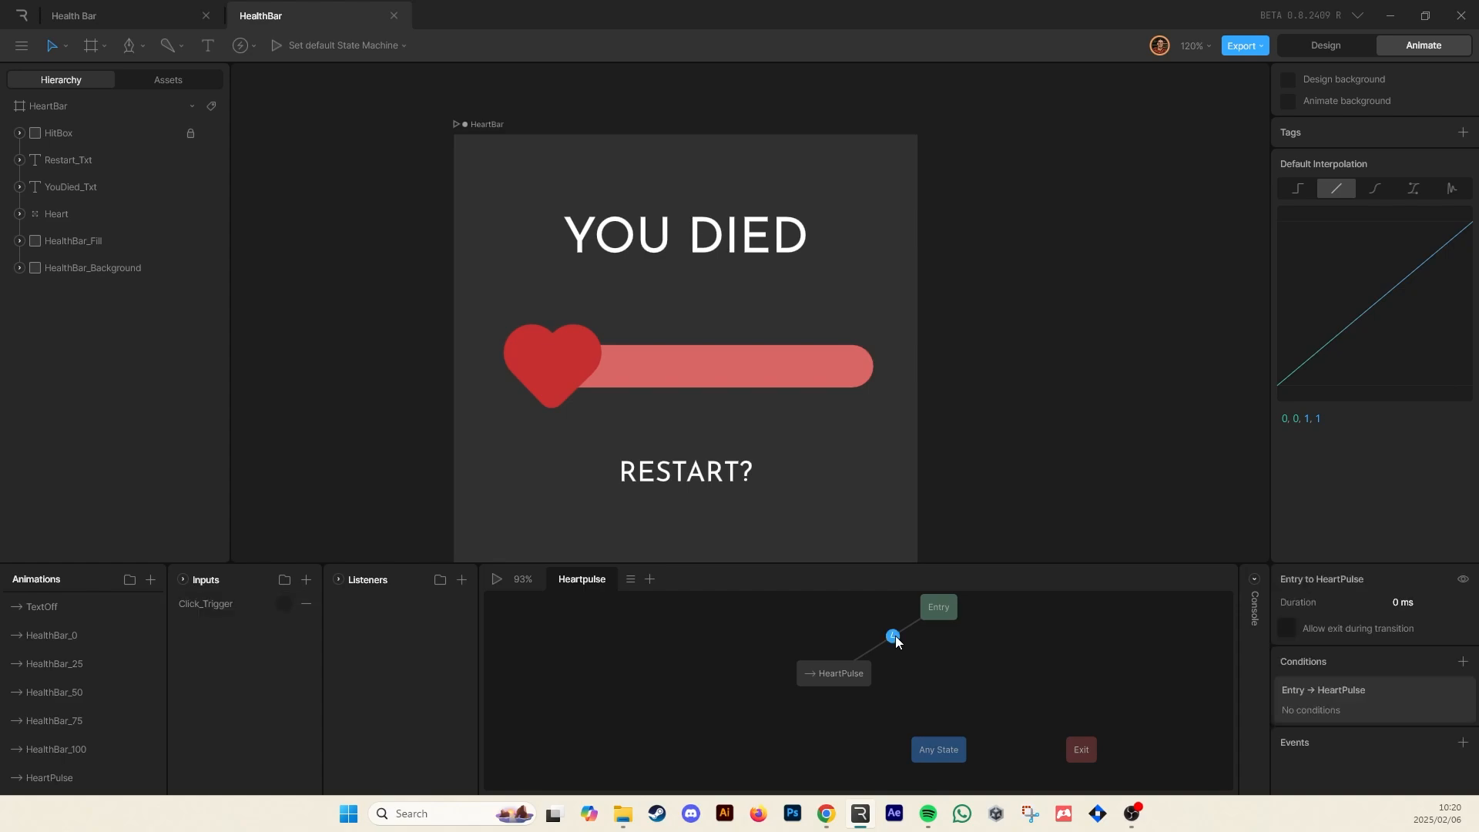
{"action": "left_click_drag", "start_coordinate": [809, 630], "coordinate": [741, 658]}
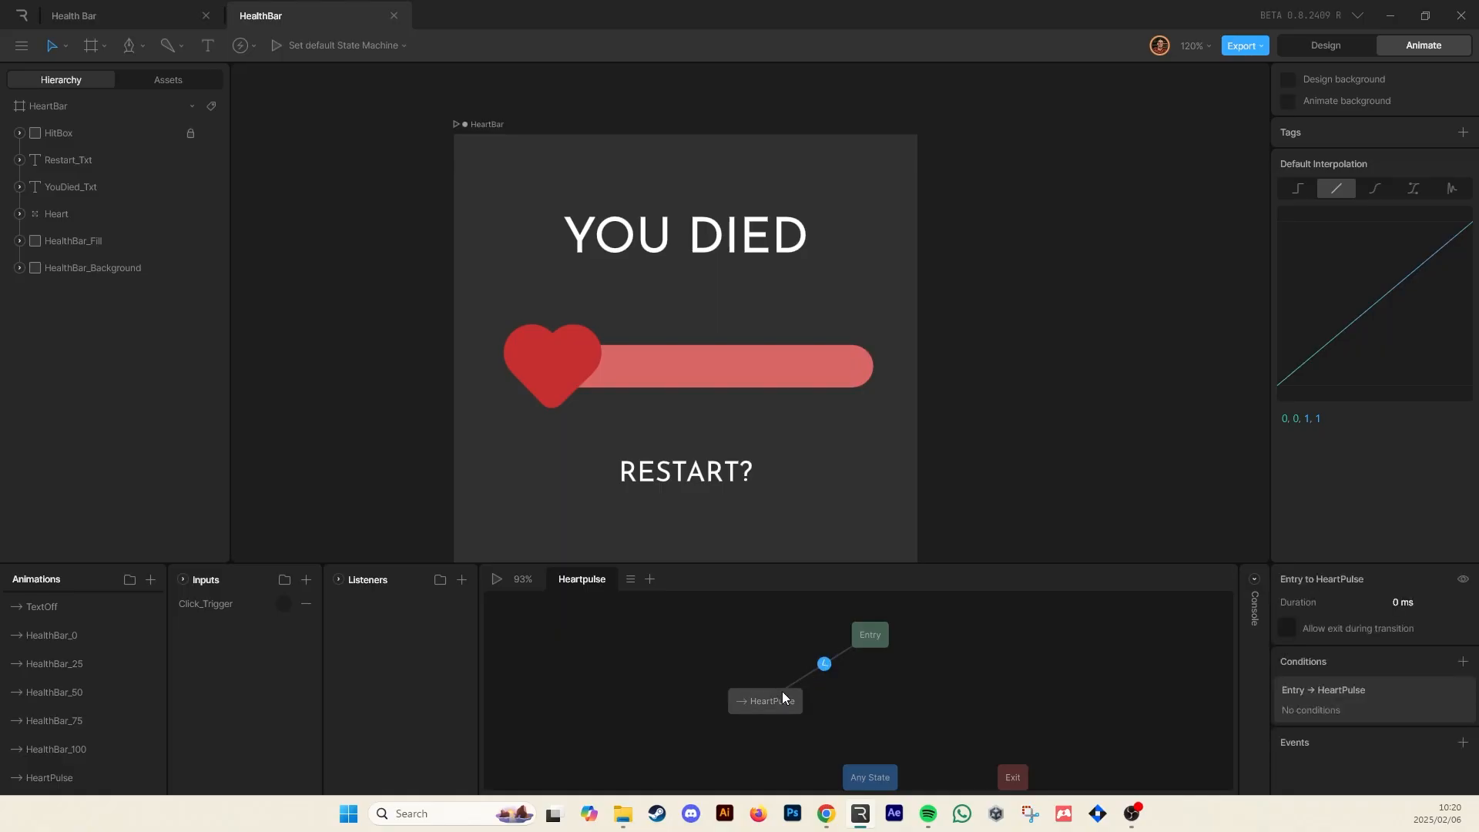
{"action": "left_click", "coordinate": [783, 649]}
{"action": "left_click", "coordinate": [825, 663]}
{"action": "left_click", "coordinate": [792, 647]}
{"action": "left_click", "coordinate": [825, 663]}
{"action": "left_click", "coordinate": [1463, 661]}
{"action": "left_click", "coordinate": [1347, 716]}
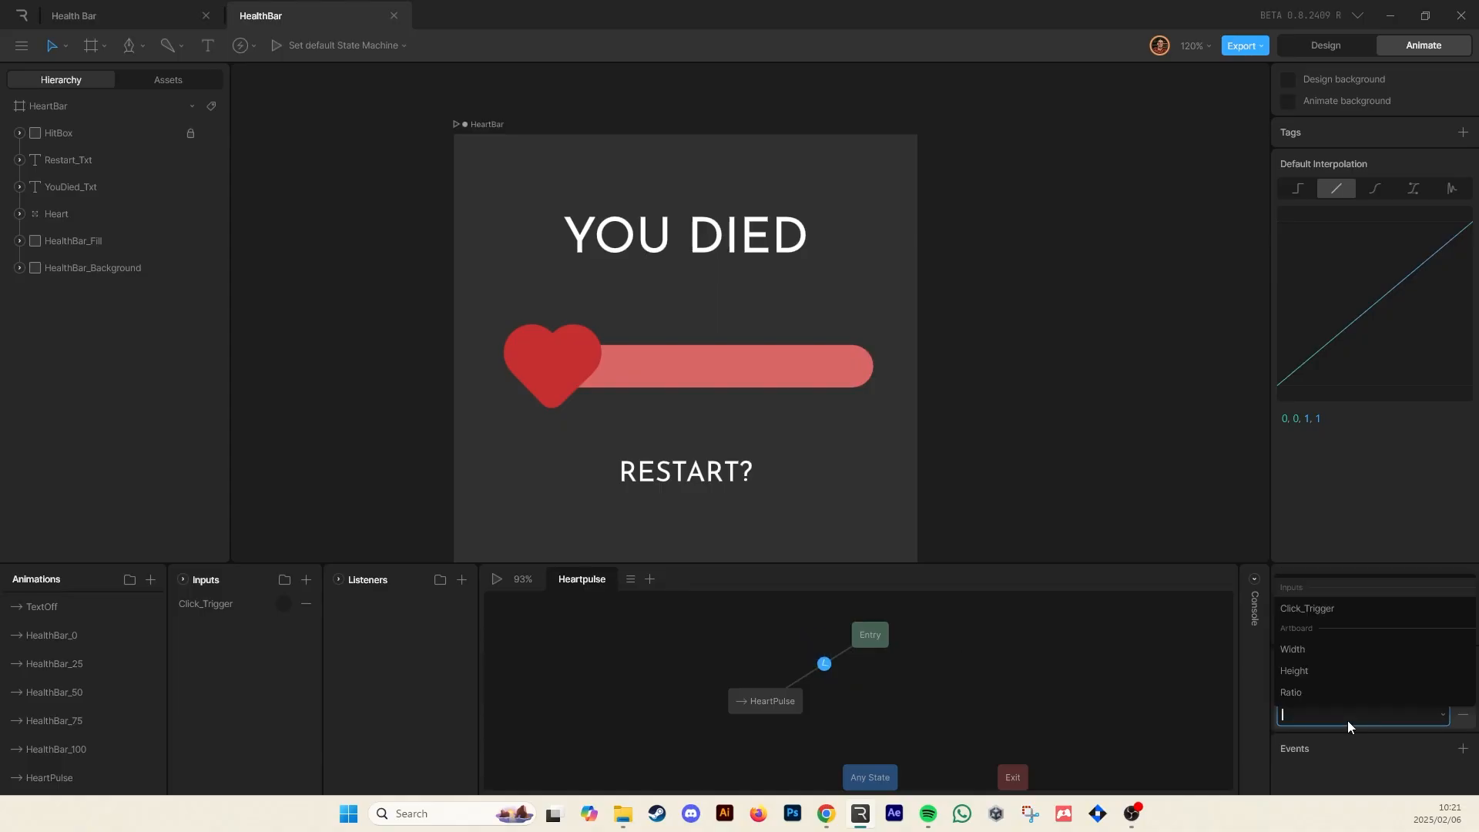
{"action": "left_click", "coordinate": [1338, 612]}
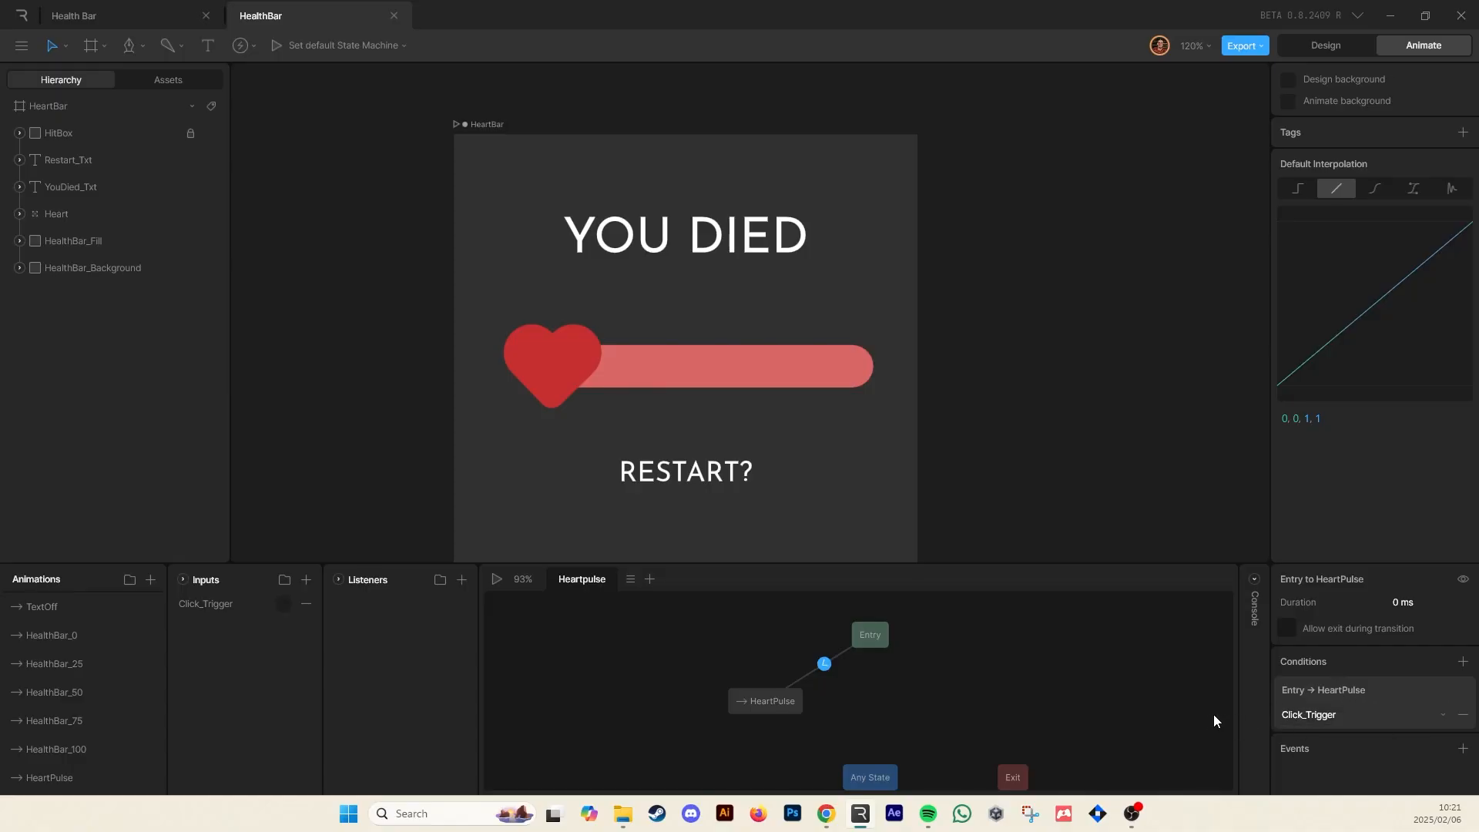
Play the state machine and fire Click_Trigger to test the transition
{"action": "key", "text": "space"}
{"action": "left_click", "coordinate": [283, 603]}
{"action": "left_click_drag", "start_coordinate": [769, 698], "coordinate": [764, 700]}
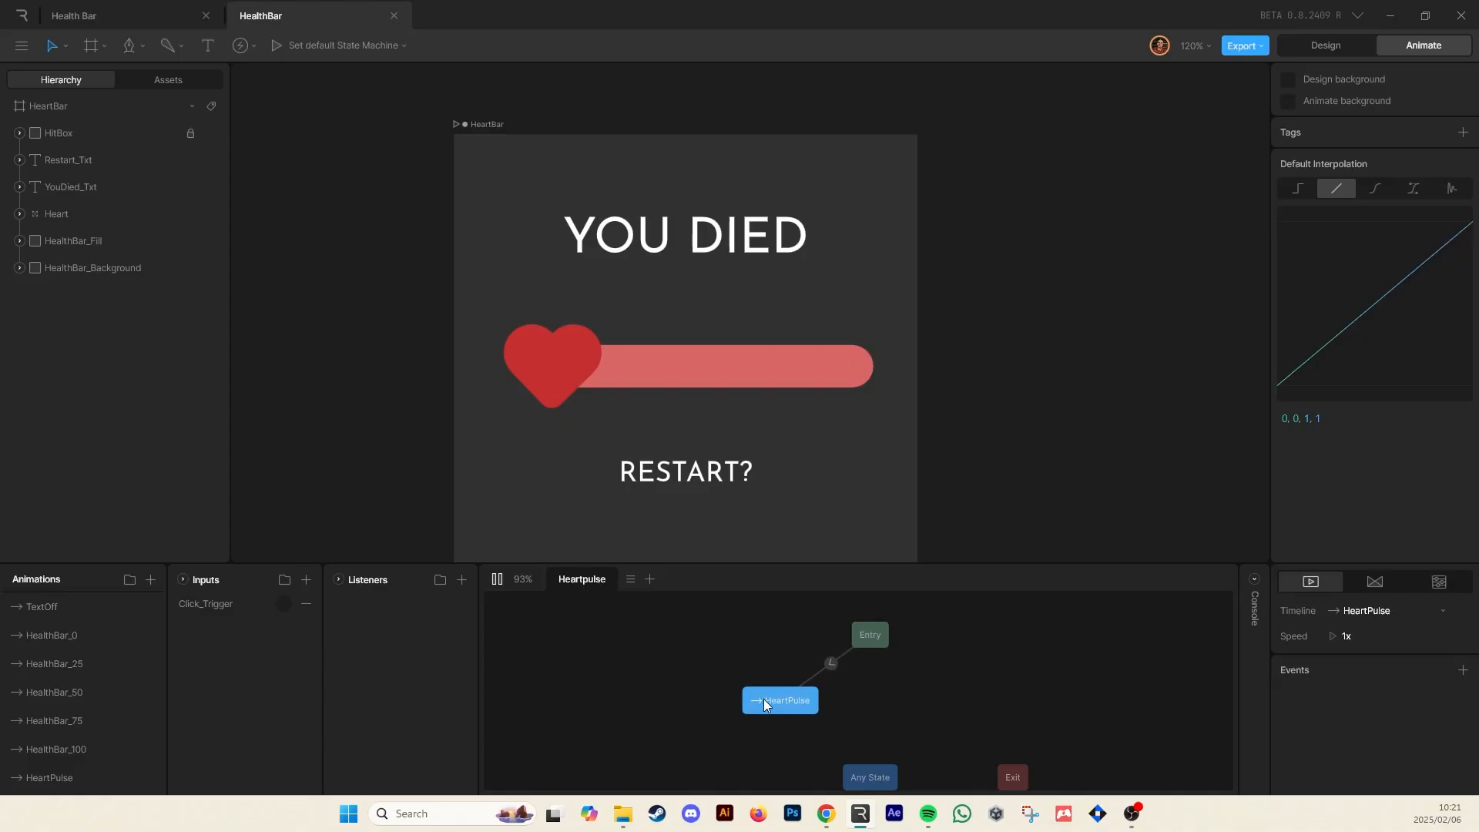
{"action": "left_click", "coordinate": [718, 682]}
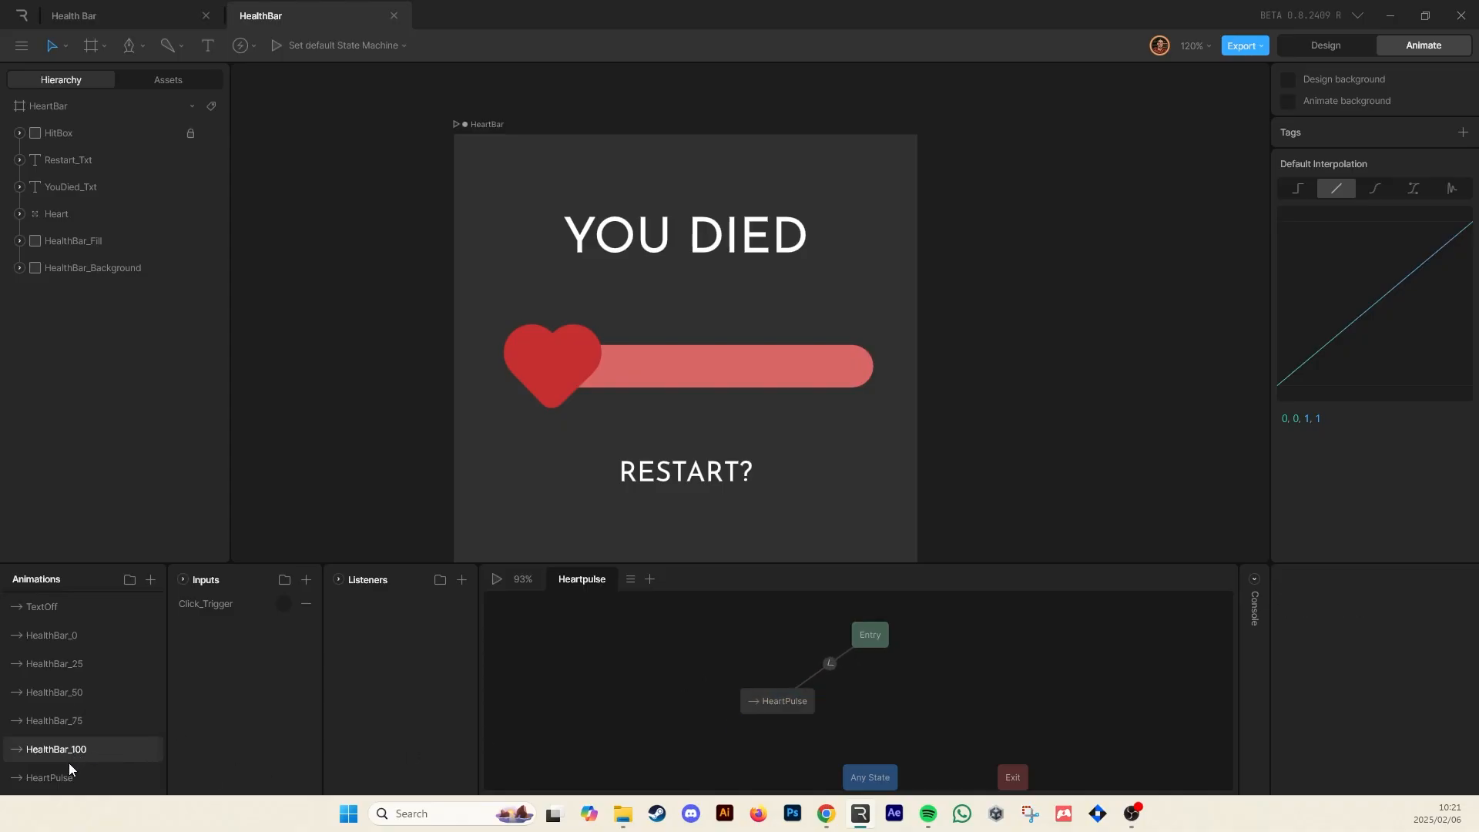
Add a second HeartPulse animation state and draw a transition to it from the first HeartPulse state
{"action": "left_click_drag", "start_coordinate": [57, 775], "coordinate": [923, 705]}
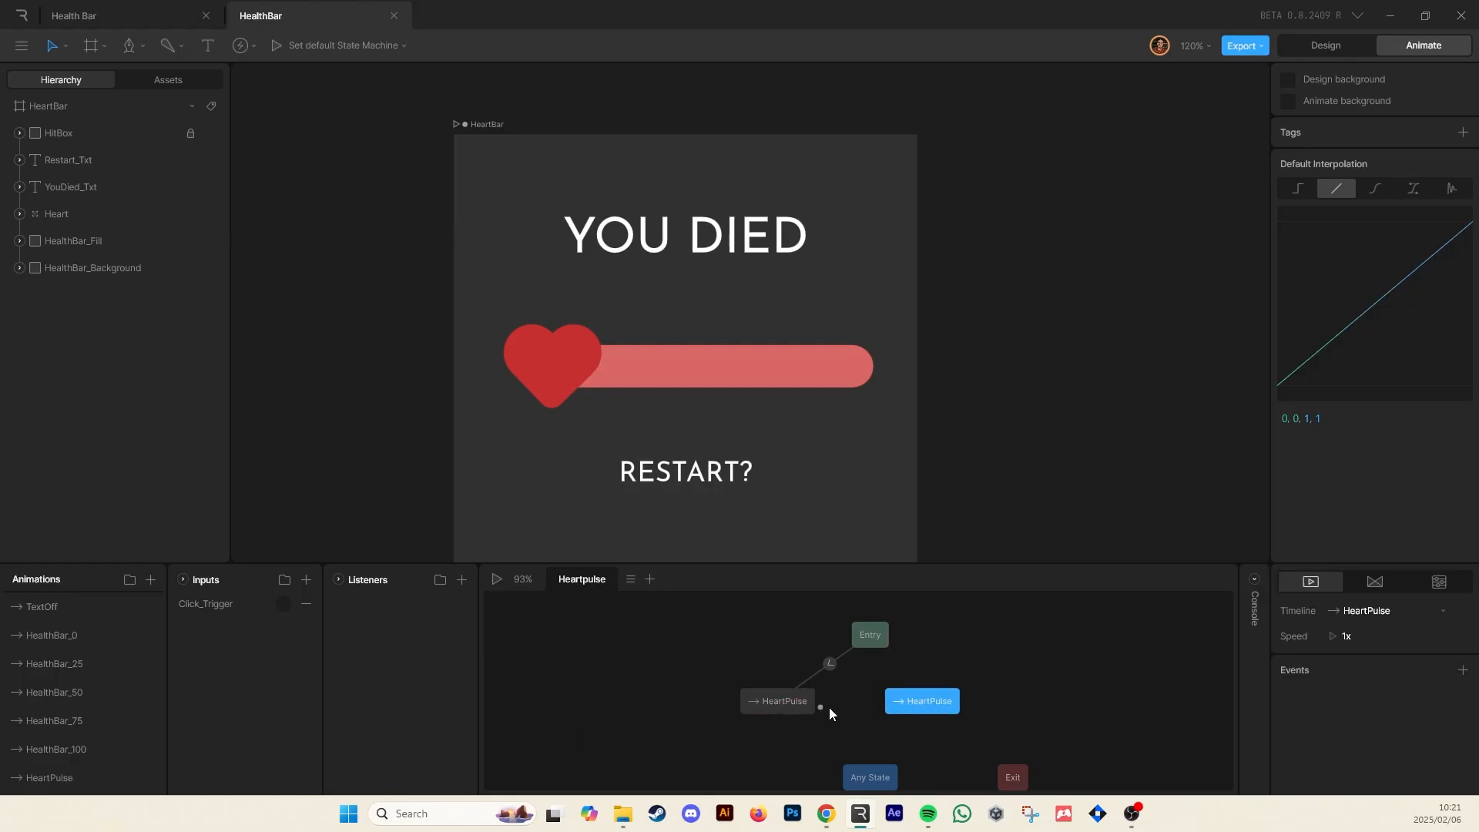
{"action": "left_click", "coordinate": [802, 704]}
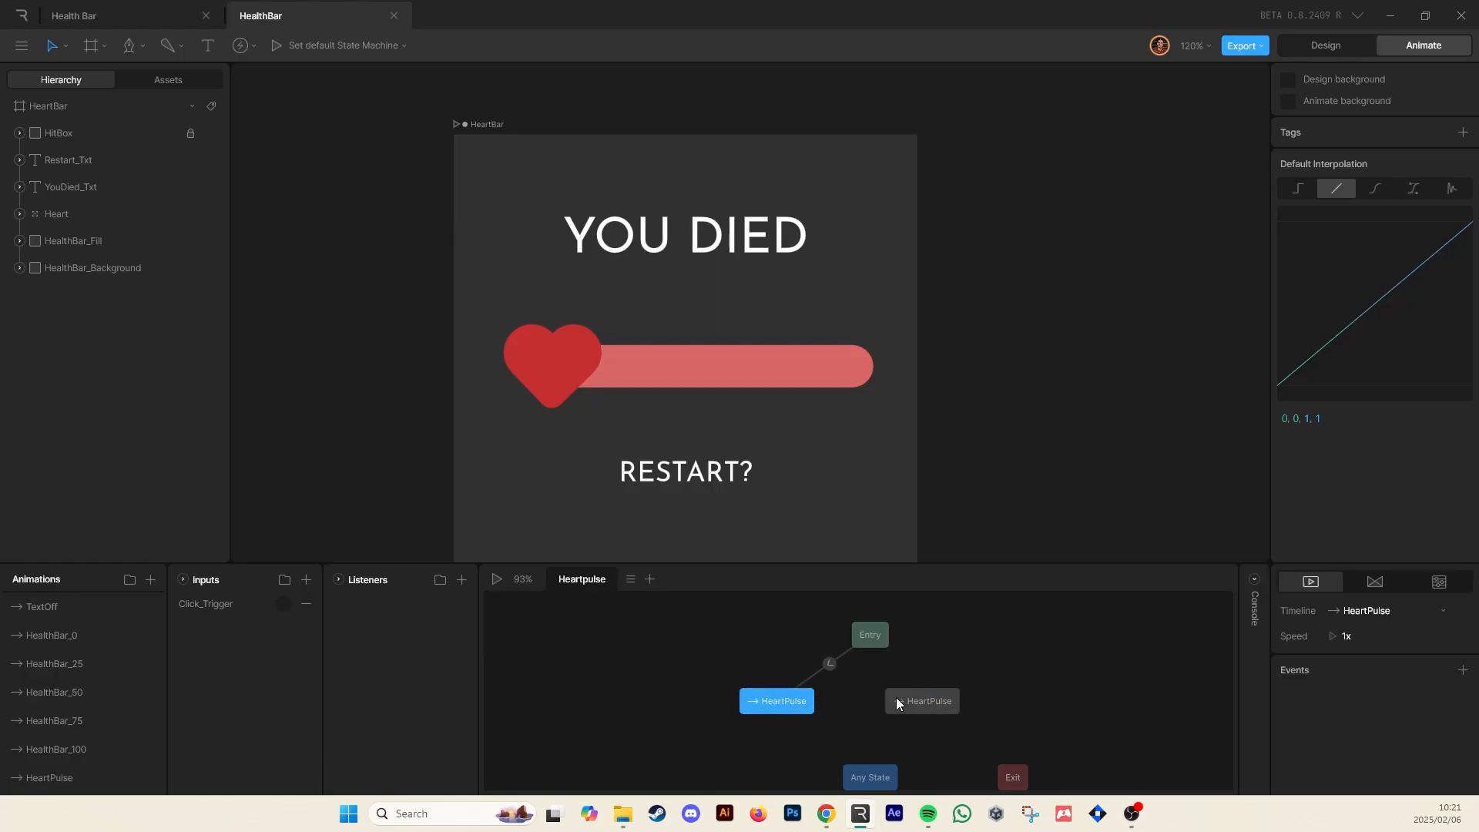
{"action": "left_click_drag", "start_coordinate": [895, 696], "coordinate": [916, 697]}
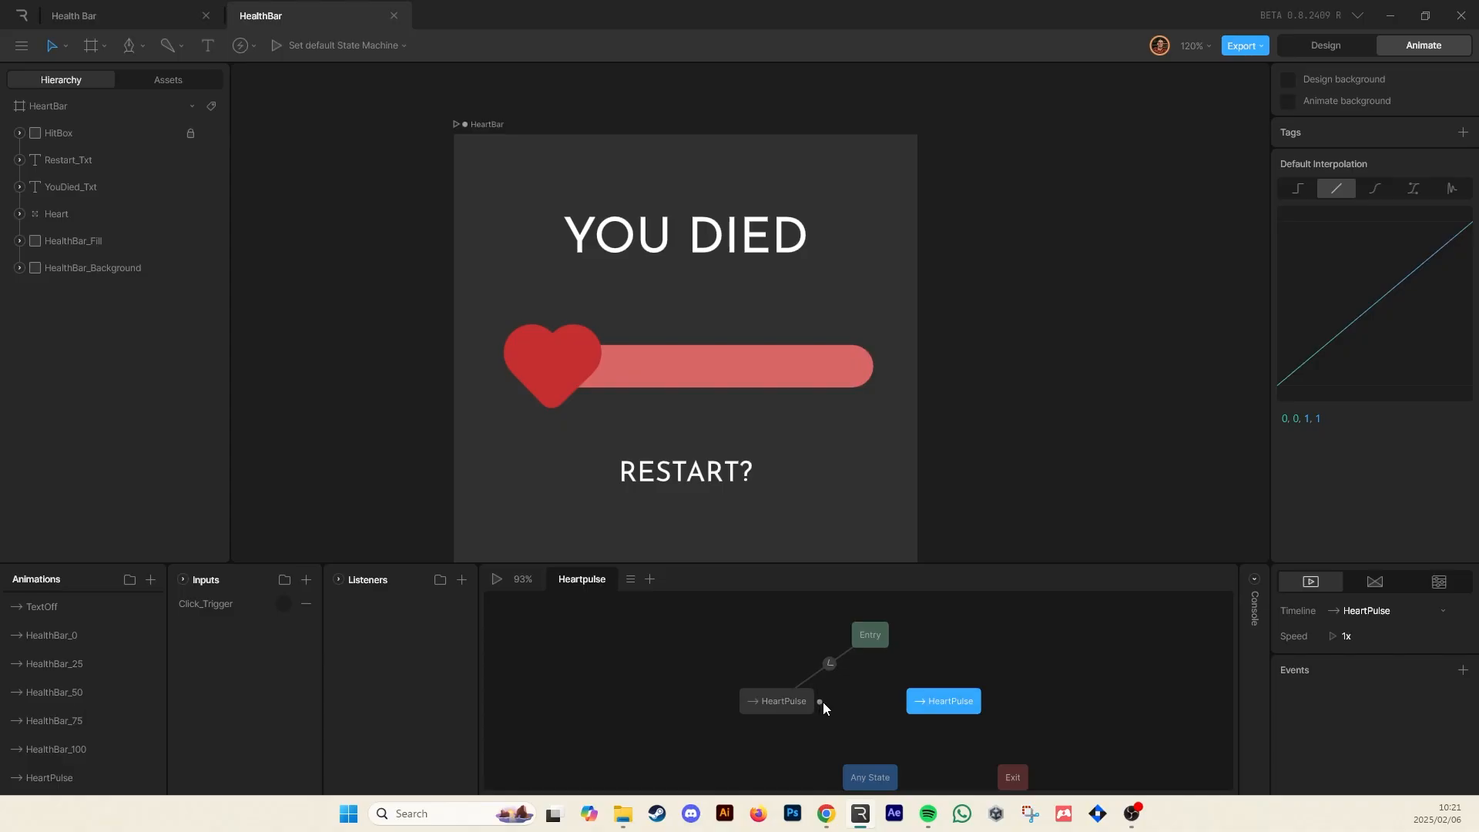
{"action": "left_click_drag", "start_coordinate": [821, 700], "coordinate": [987, 703]}
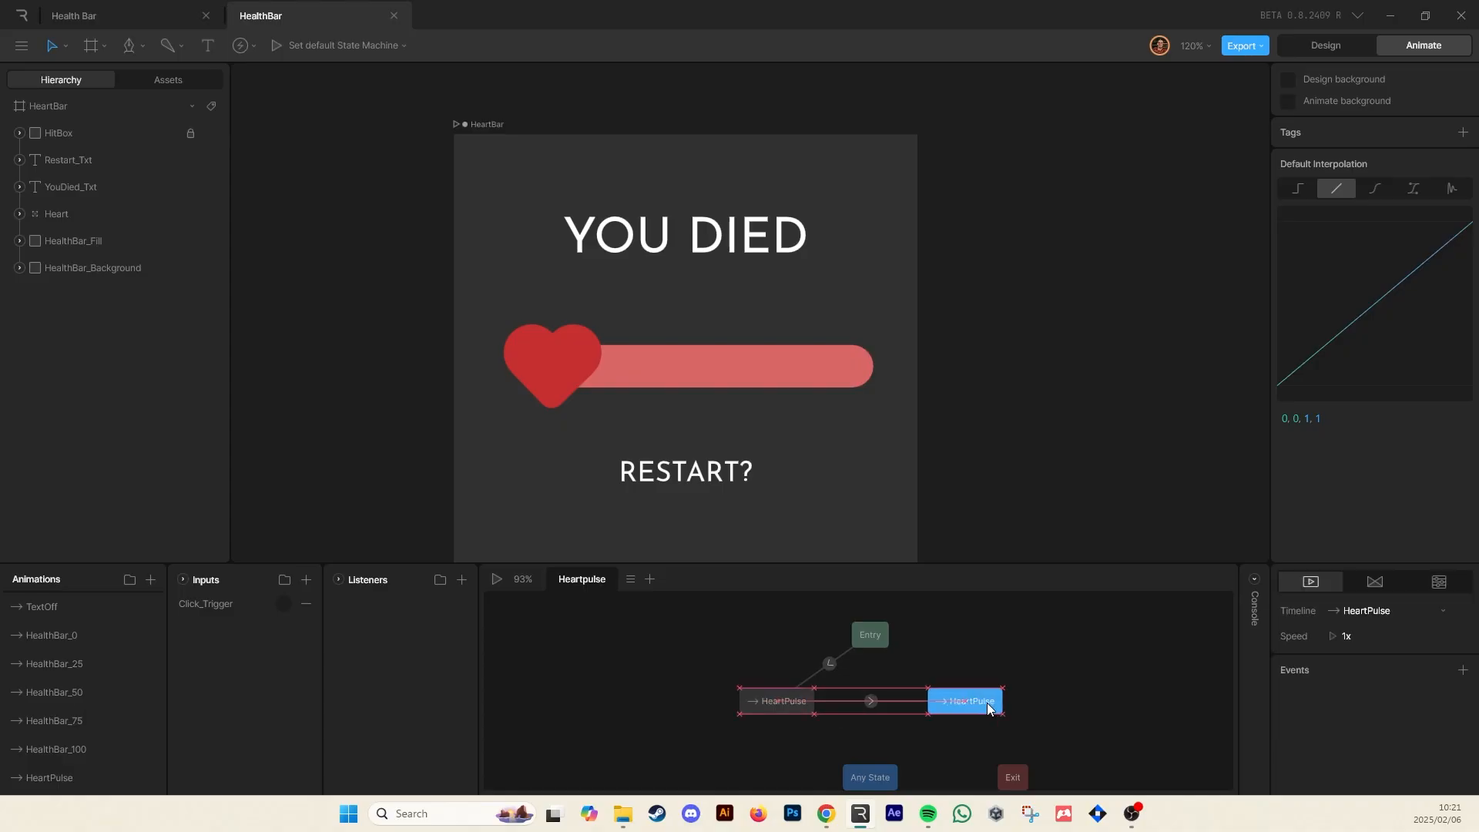
Add a Click_Trigger condition to the transition between the two HeartPulse states
{"action": "left_click", "coordinate": [870, 701]}
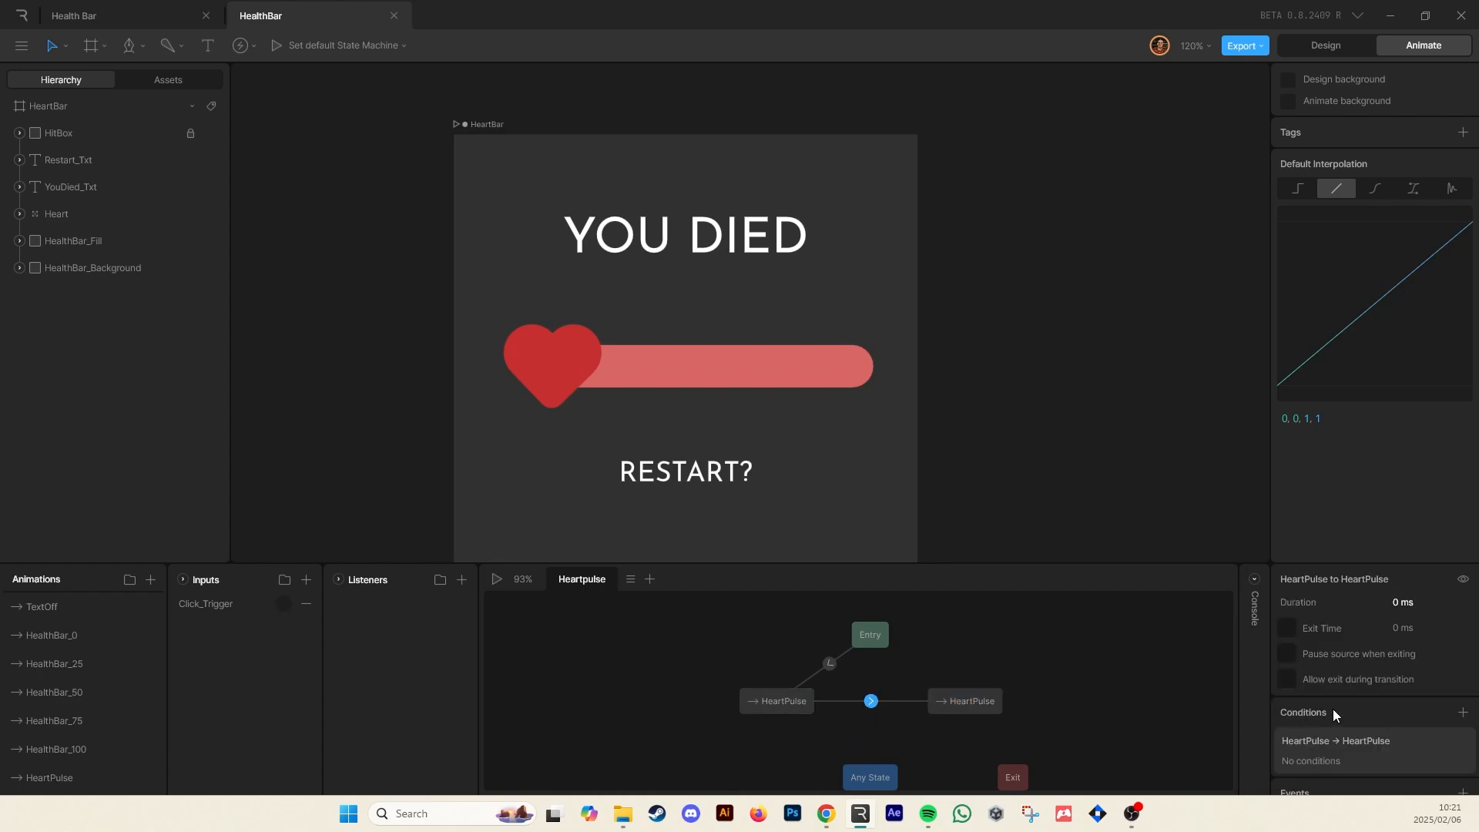
{"action": "left_click", "coordinate": [1462, 712]}
{"action": "left_click", "coordinate": [1379, 761]}
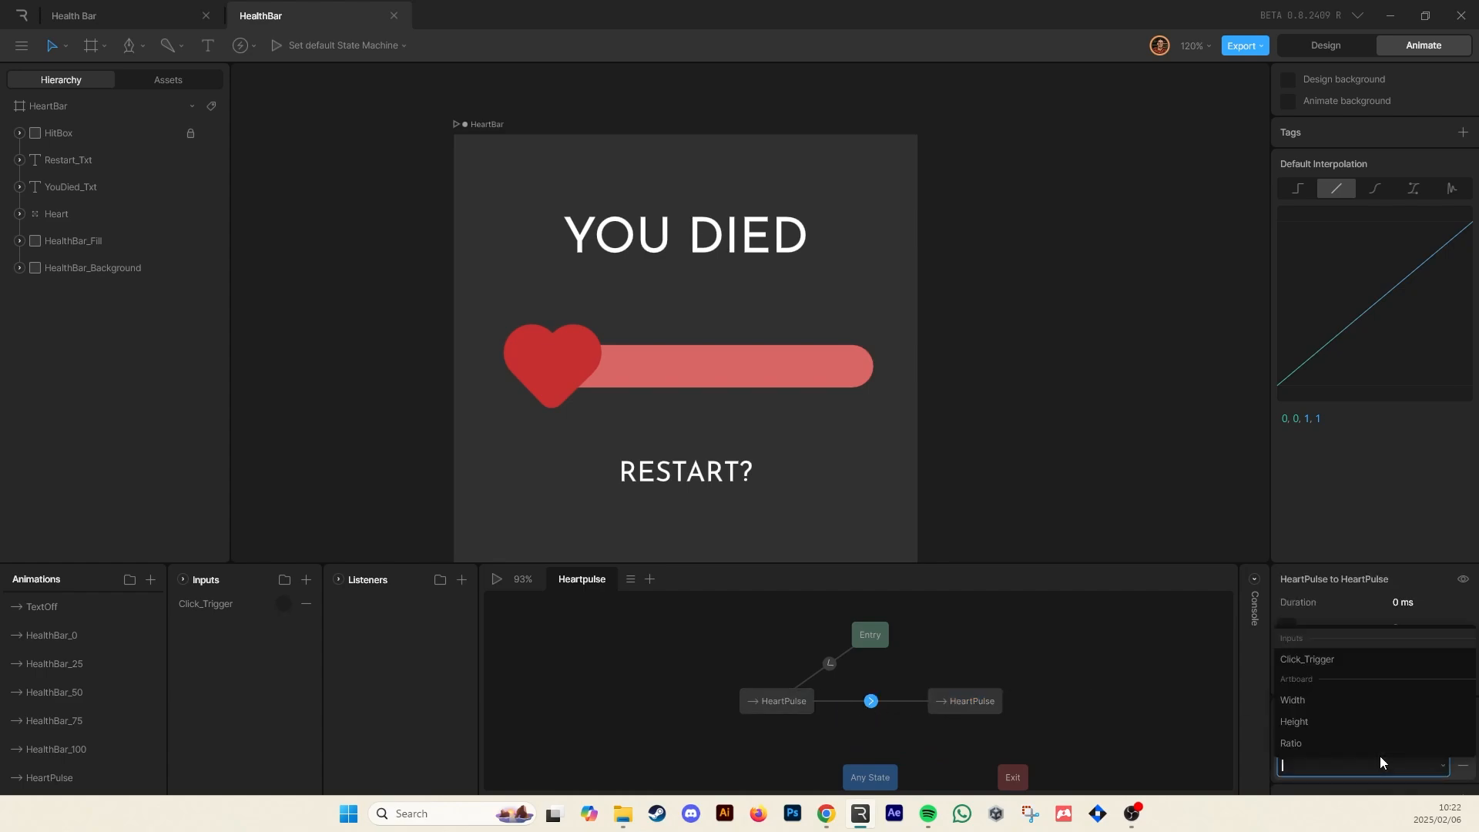
{"action": "left_click", "coordinate": [1361, 660]}
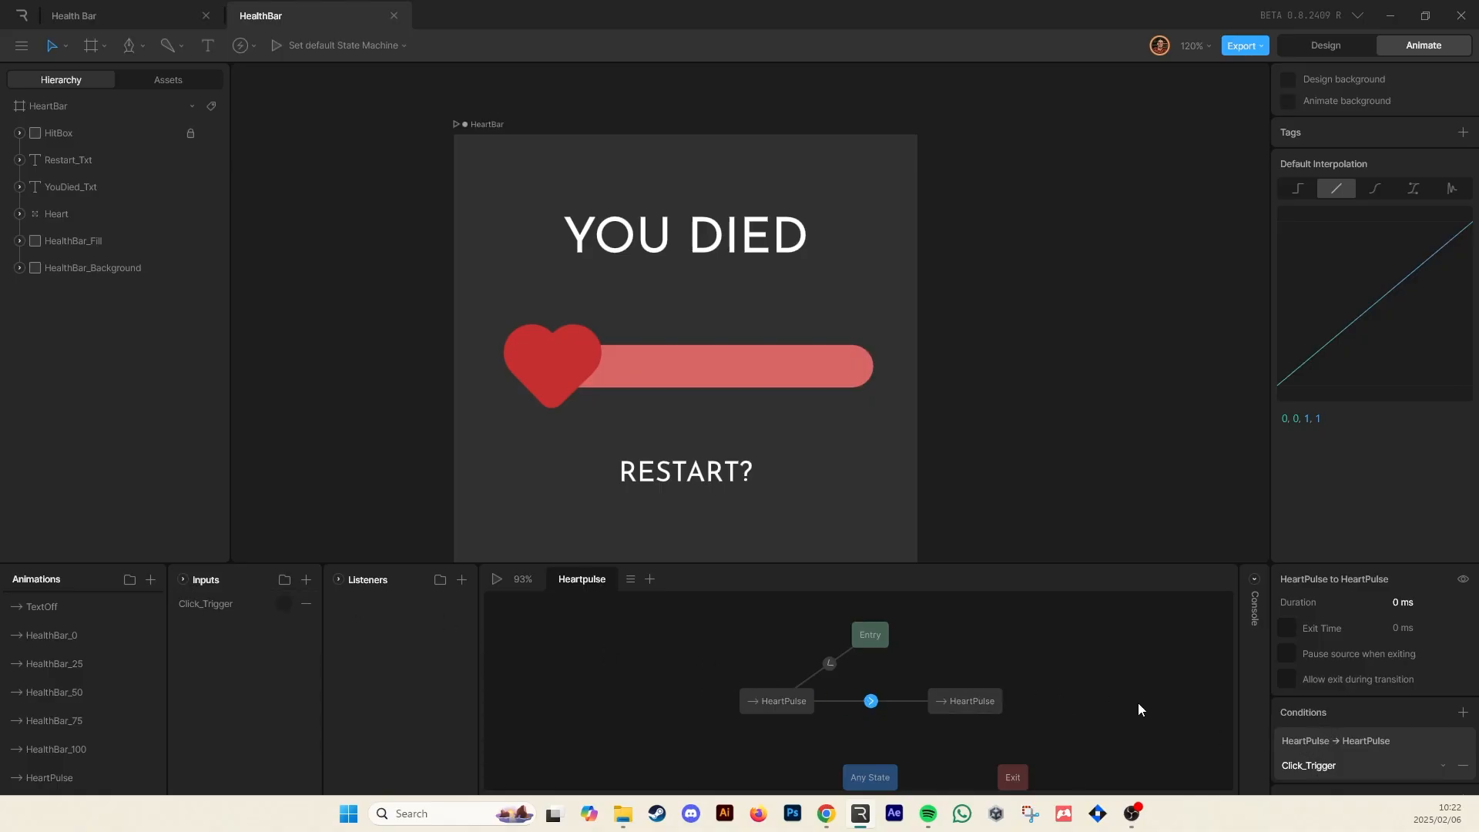
Play the state machine and fire Click_Trigger several times to test the pulse
{"action": "key", "text": "space"}
{"action": "left_click", "coordinate": [284, 604]}
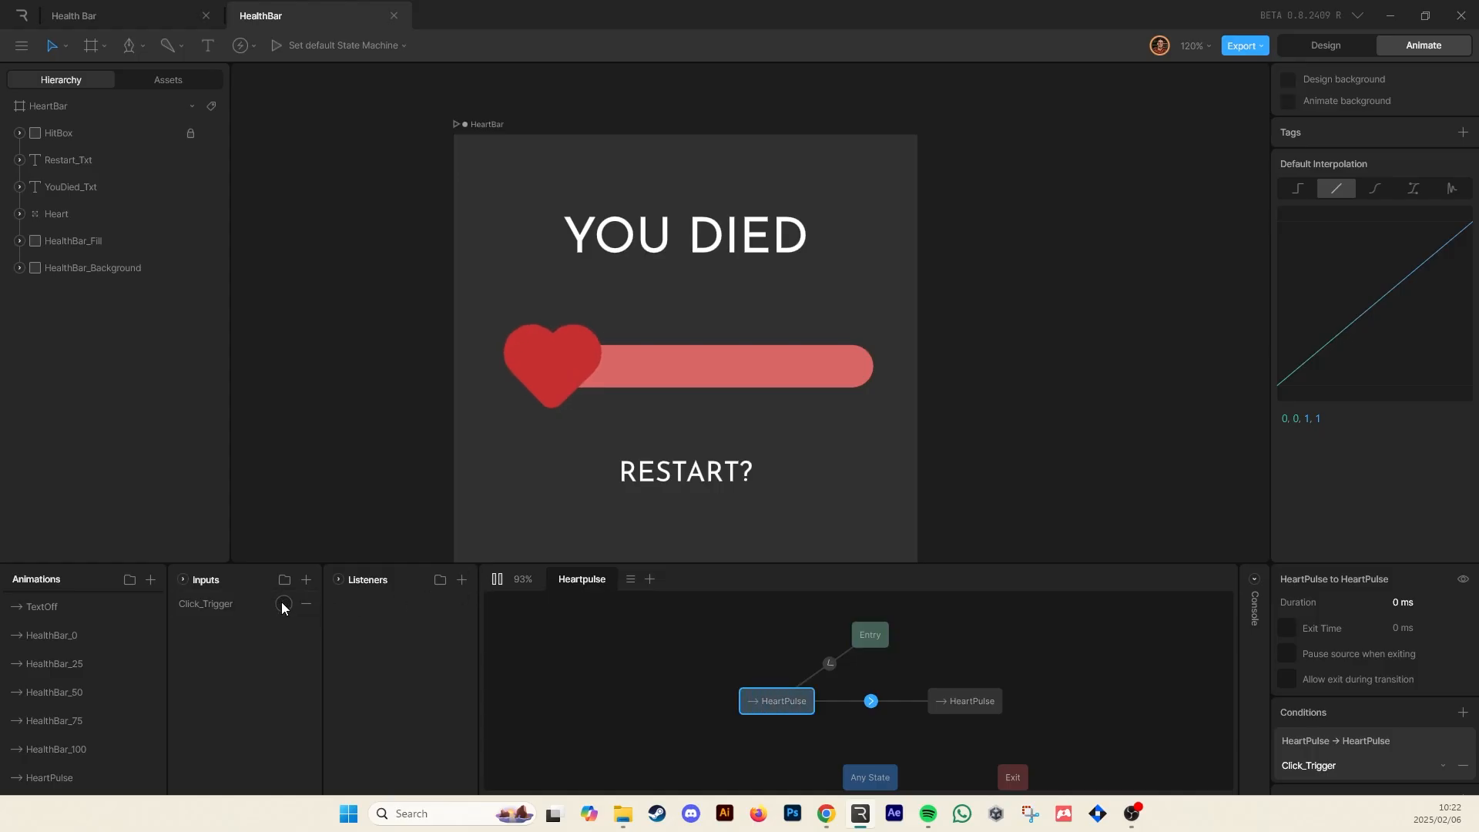
{"action": "left_click", "coordinate": [282, 604]}
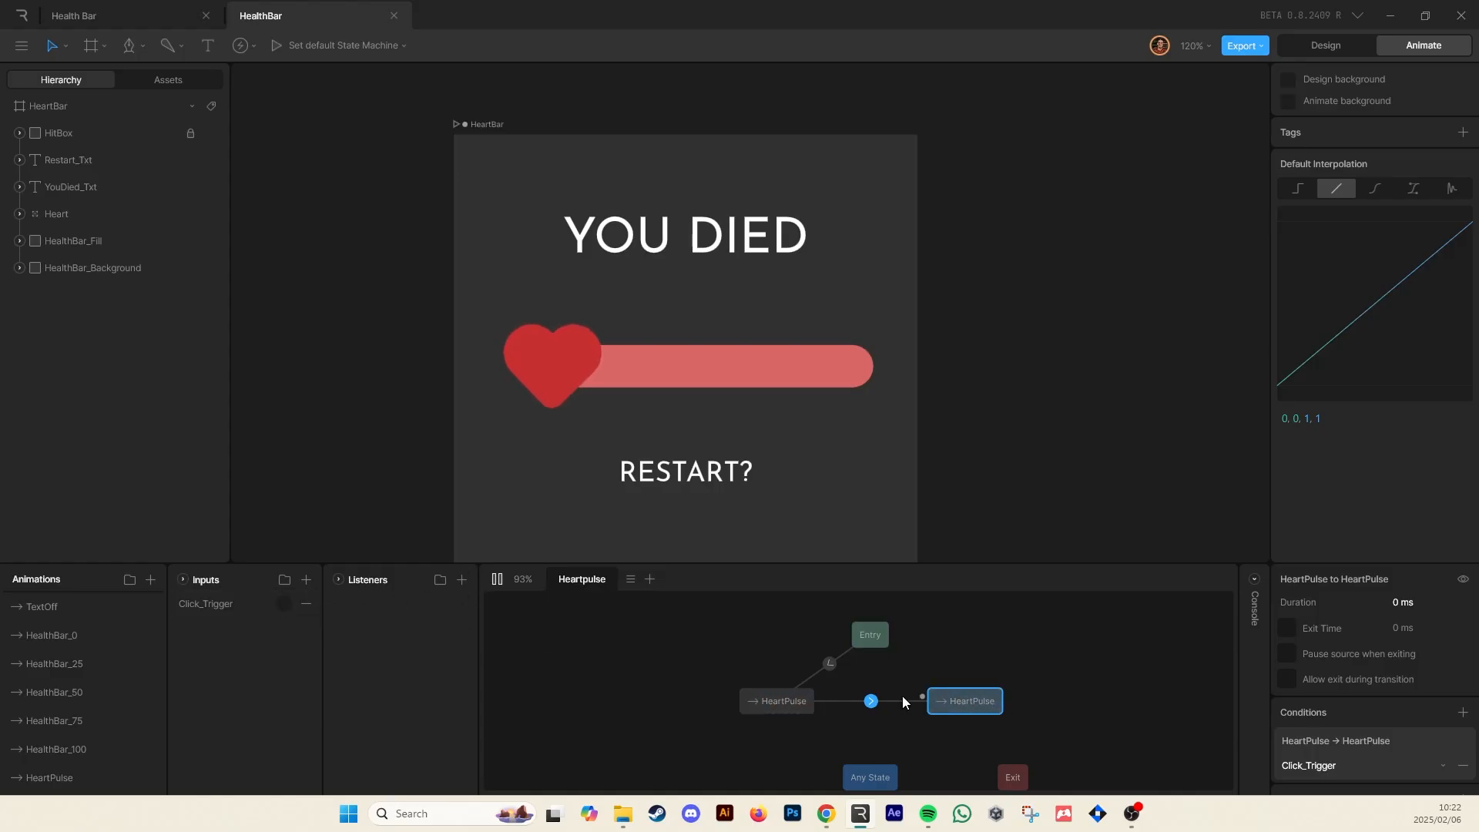
{"action": "left_click", "coordinate": [284, 606]}
{"action": "left_click", "coordinate": [1043, 640]}
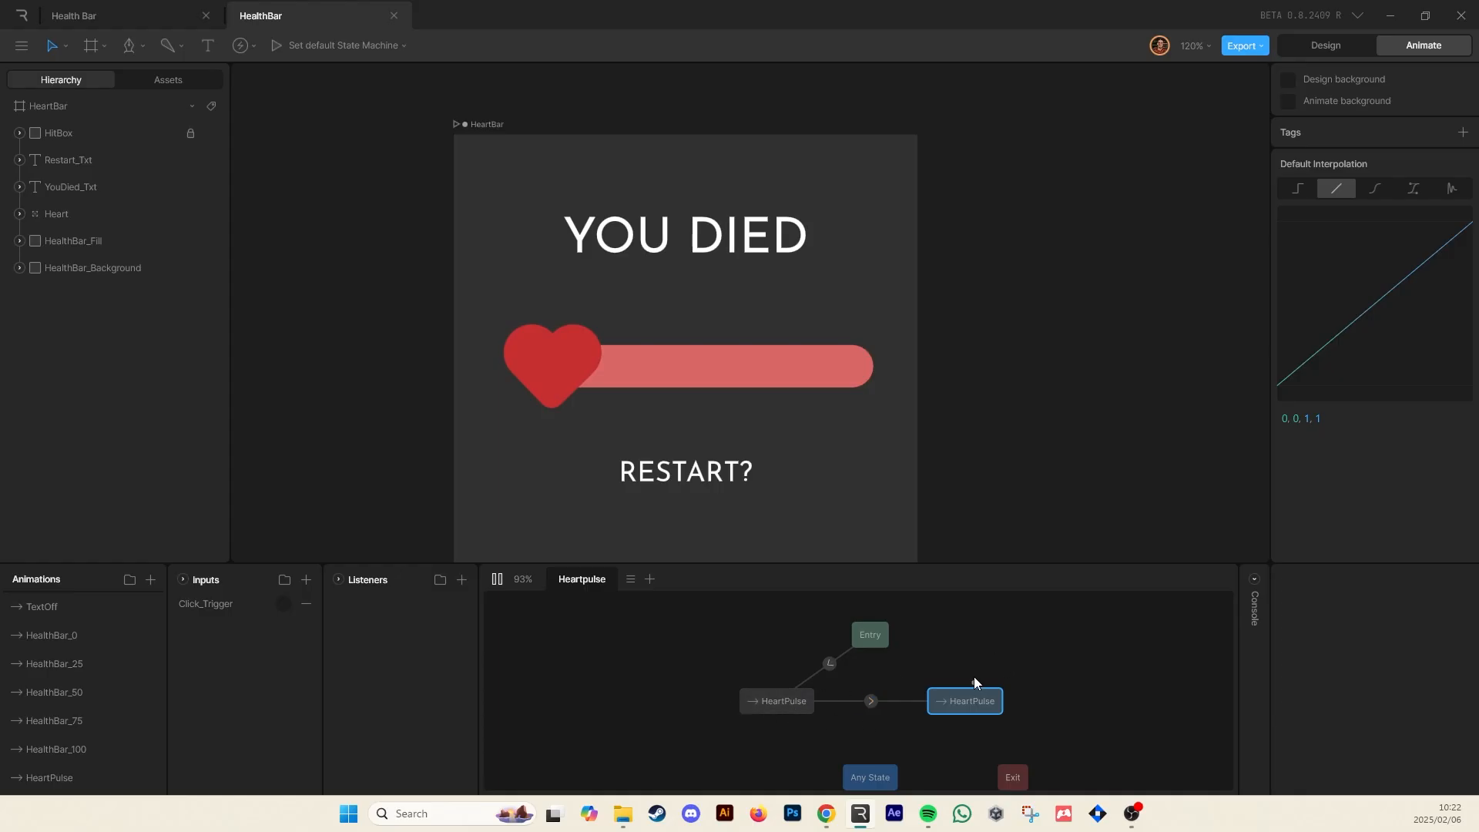
{"action": "key", "text": "space"}
Draw a return transition from the second HeartPulse state back to the first and rearrange the graph nodes
{"action": "left_click_drag", "start_coordinate": [922, 713], "coordinate": [819, 714]}
{"action": "left_click_drag", "start_coordinate": [953, 702], "coordinate": [871, 701]}
{"action": "left_click", "coordinate": [860, 700]}
{"action": "left_click", "coordinate": [927, 655]}
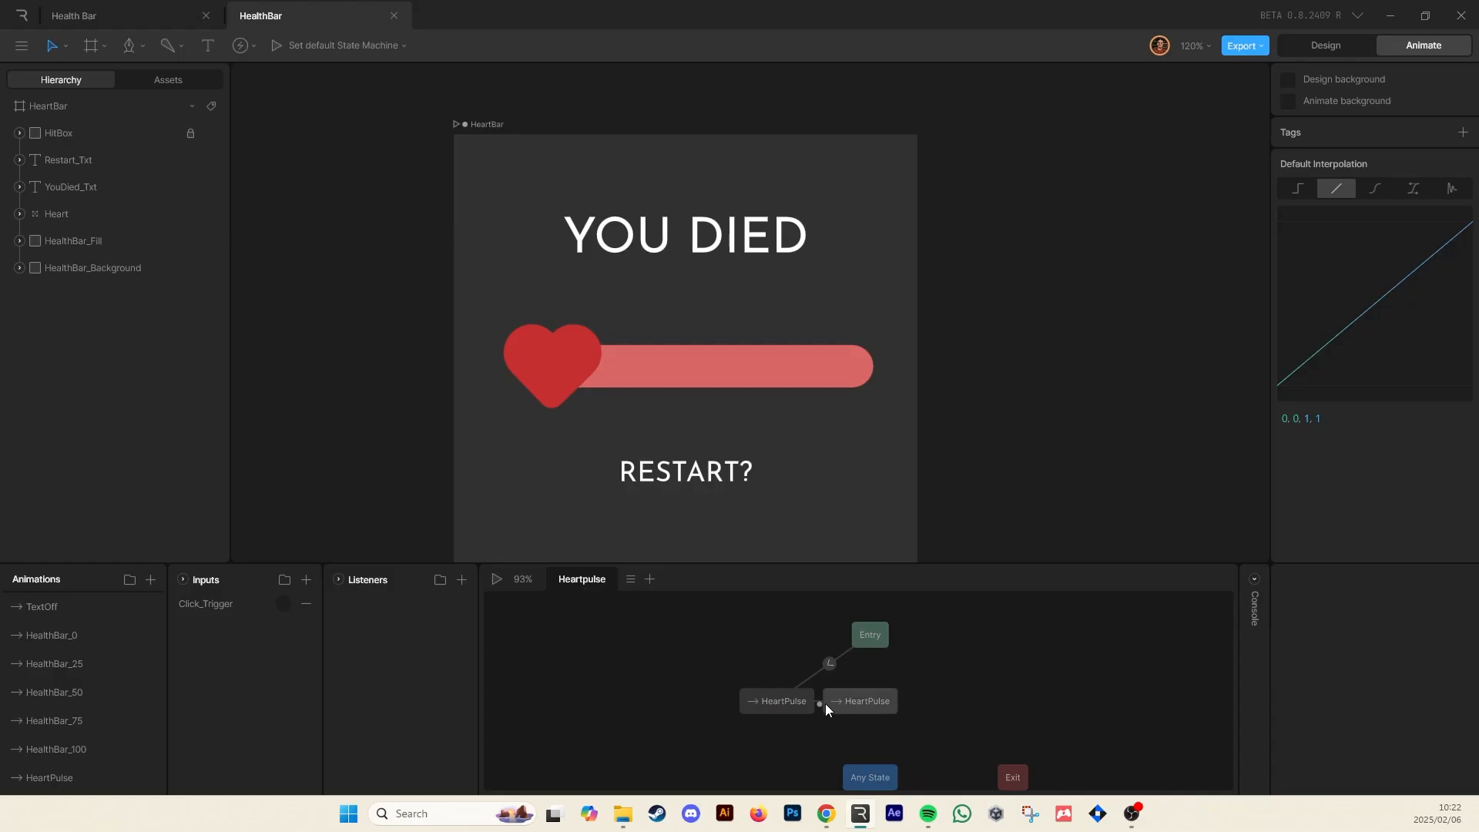
{"action": "left_click_drag", "start_coordinate": [853, 702], "coordinate": [1002, 696]}
{"action": "left_click", "coordinate": [888, 640]}
{"action": "left_click_drag", "start_coordinate": [887, 645], "coordinate": [802, 631]}
{"action": "left_click", "coordinate": [931, 637]}
{"action": "left_click", "coordinate": [882, 701]}
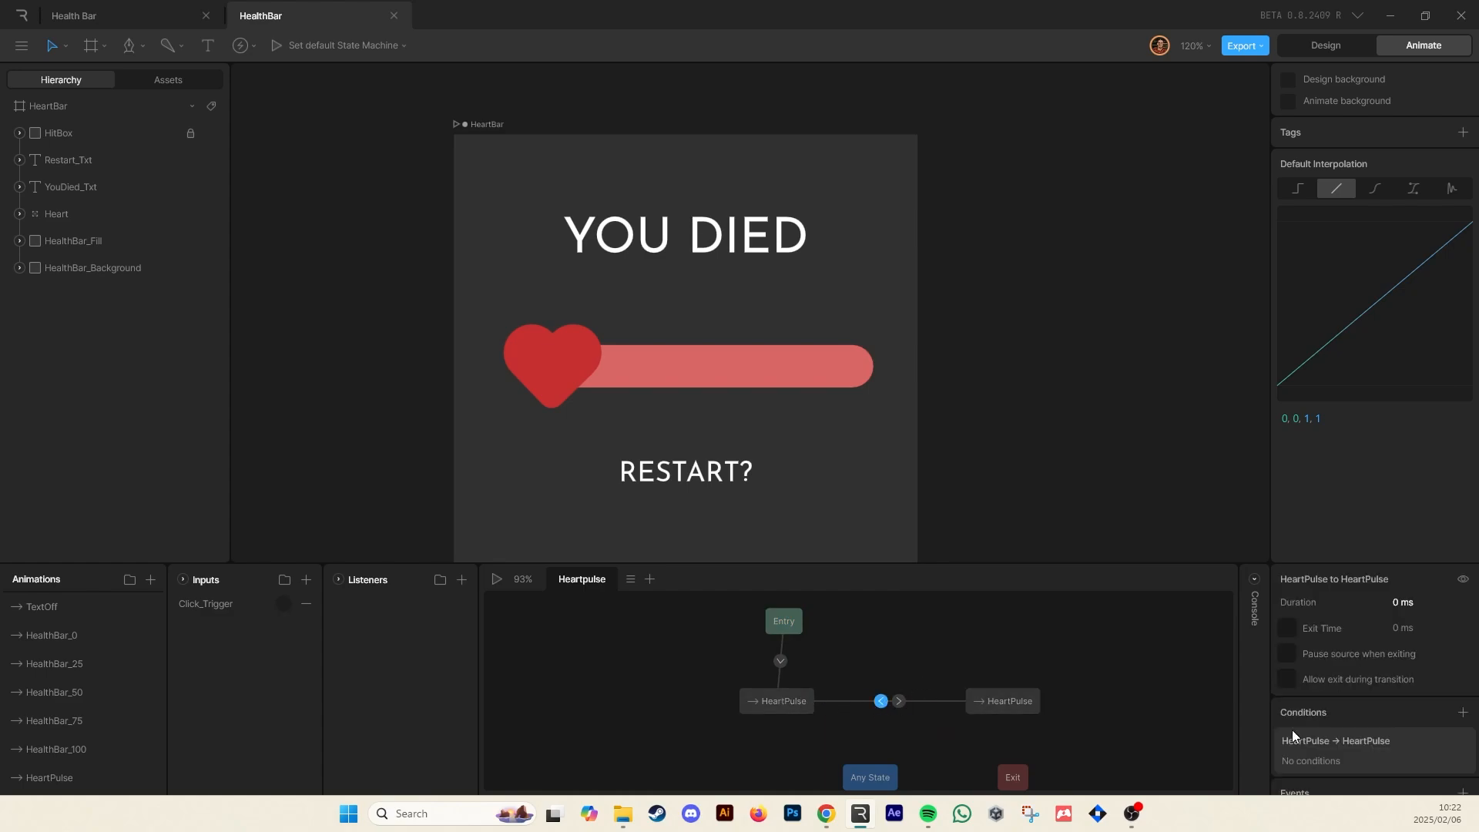
Add a Click_Trigger condition to the return transition between the HeartPulse states
{"action": "left_click", "coordinate": [1463, 711]}
{"action": "left_click", "coordinate": [1388, 761]}
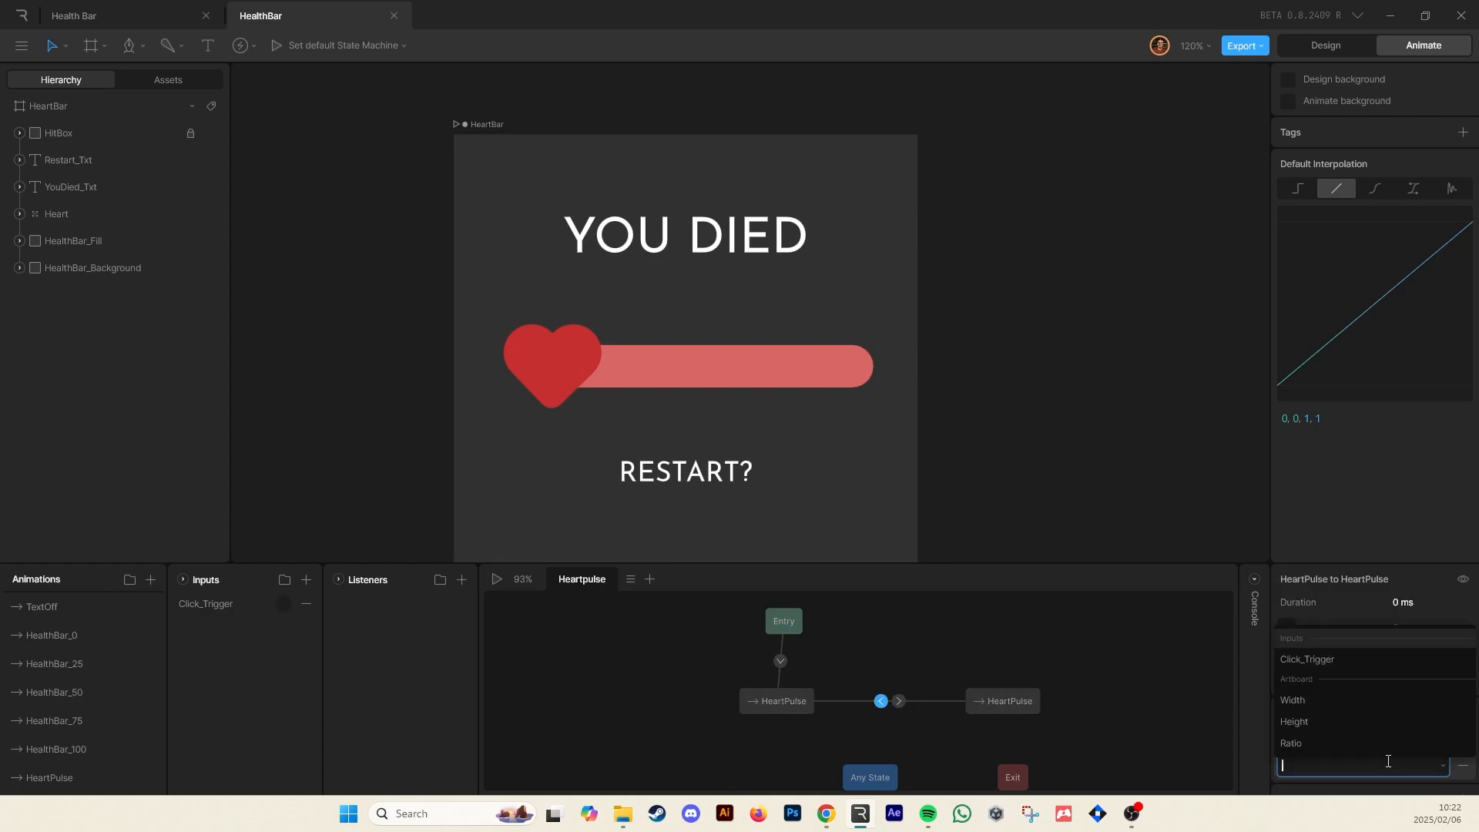
{"action": "left_click", "coordinate": [1361, 657]}
{"action": "left_click", "coordinate": [1114, 645]}
Play the state machine and fire Click_Trigger repeatedly to check the heart pulses back and forth
{"action": "key", "text": "space"}
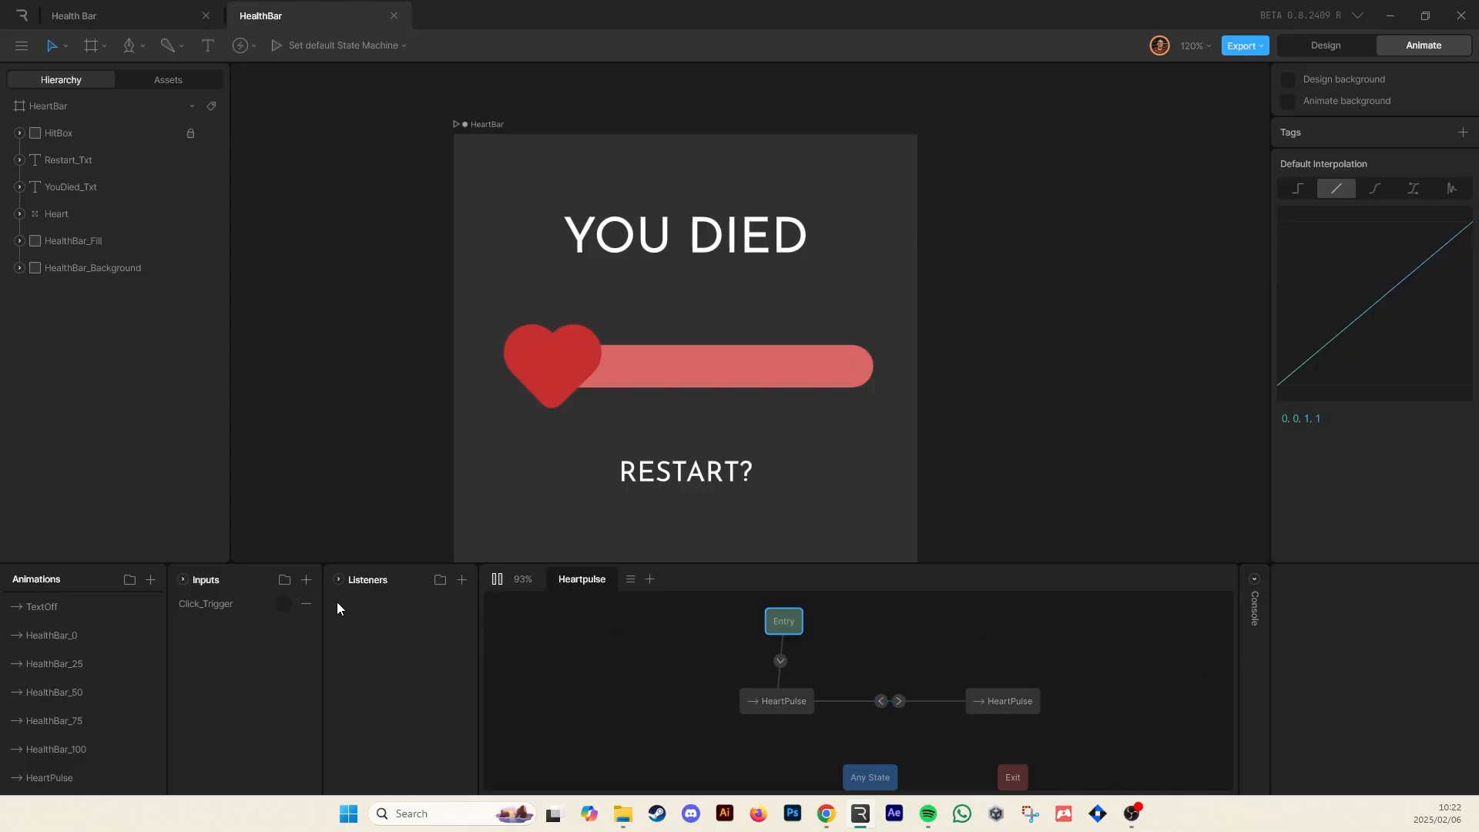
{"action": "left_click", "coordinate": [282, 603]}
{"action": "left_click", "coordinate": [282, 605]}
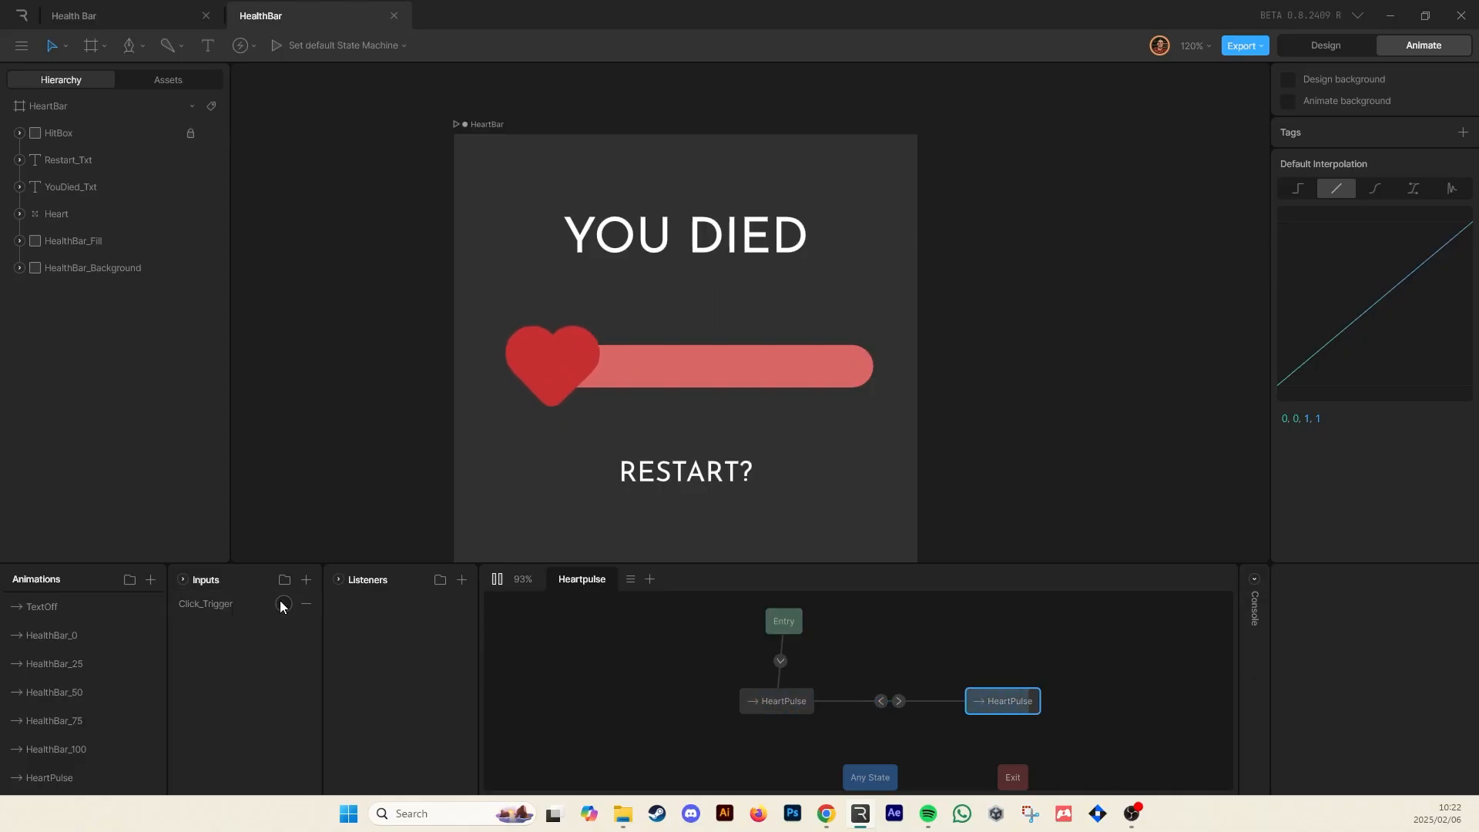
{"action": "left_click", "coordinate": [282, 605]}
{"action": "left_click", "coordinate": [282, 605]}
{"action": "left_click", "coordinate": [283, 606]}
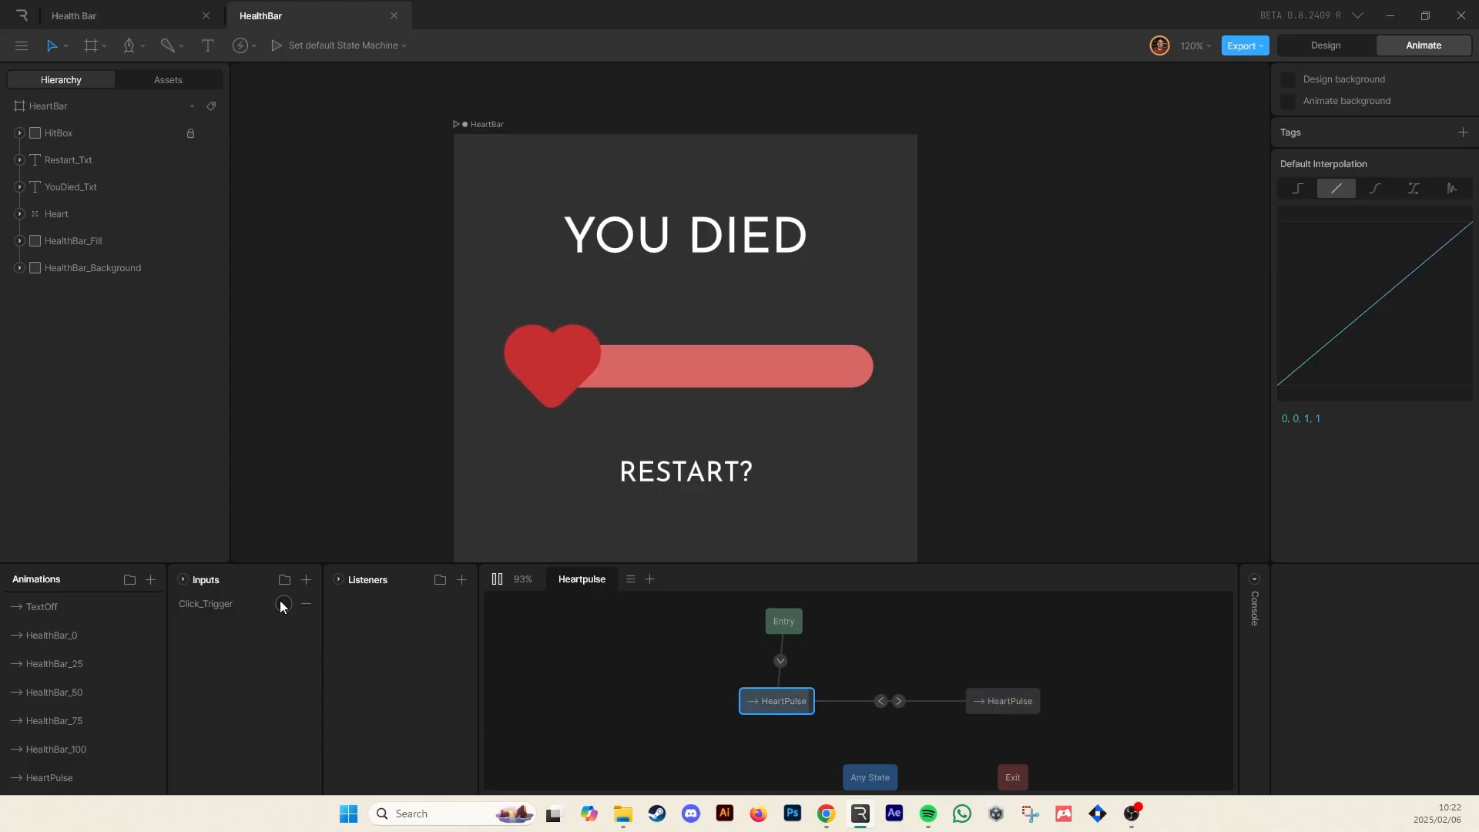
{"action": "left_click", "coordinate": [283, 605]}
{"action": "left_click", "coordinate": [282, 605]}
{"action": "left_click", "coordinate": [283, 605]}
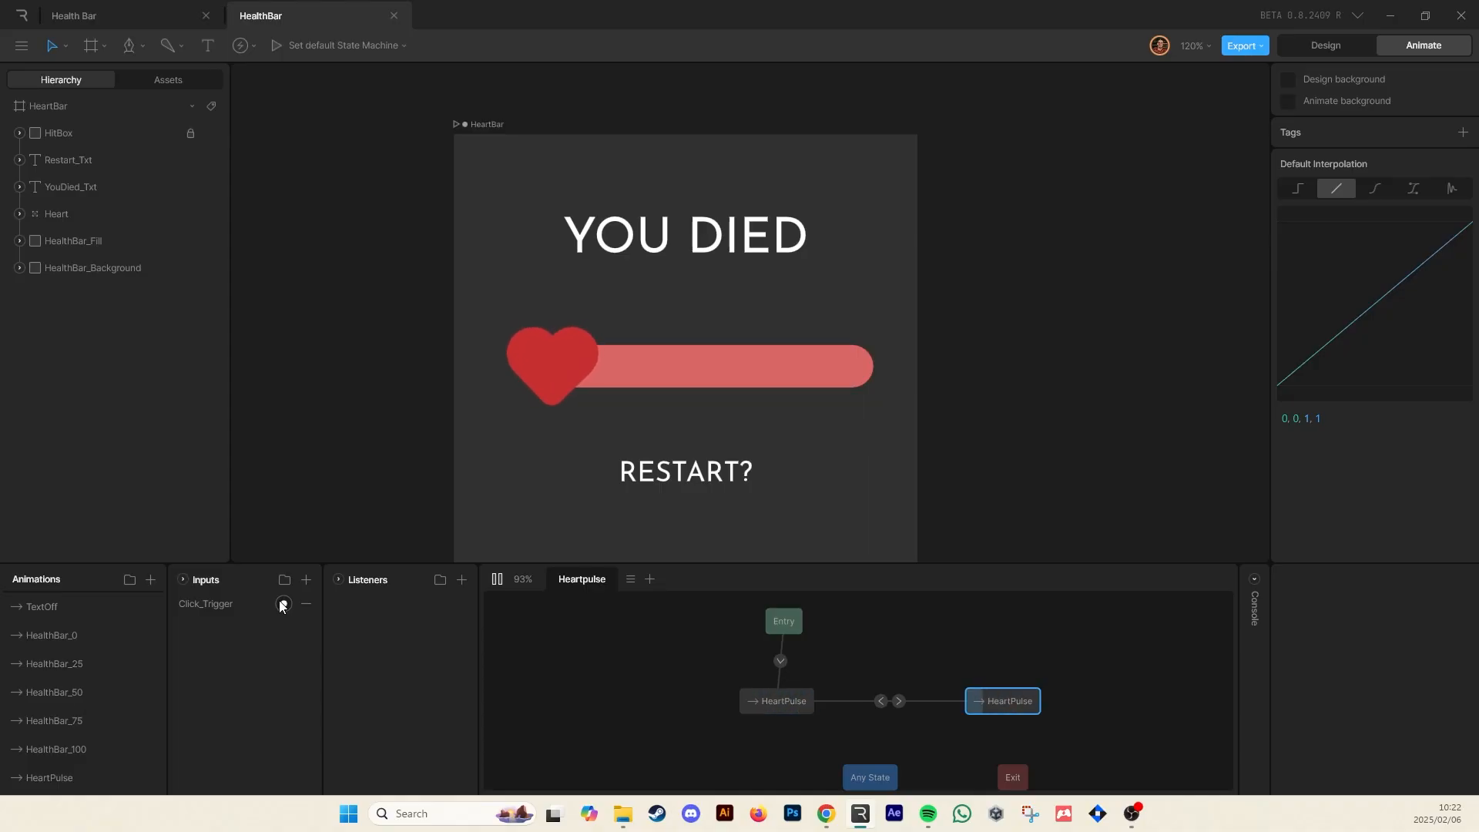
{"action": "left_click", "coordinate": [283, 605]}
{"action": "left_click", "coordinate": [281, 606]}
{"action": "left_click", "coordinate": [281, 606]}
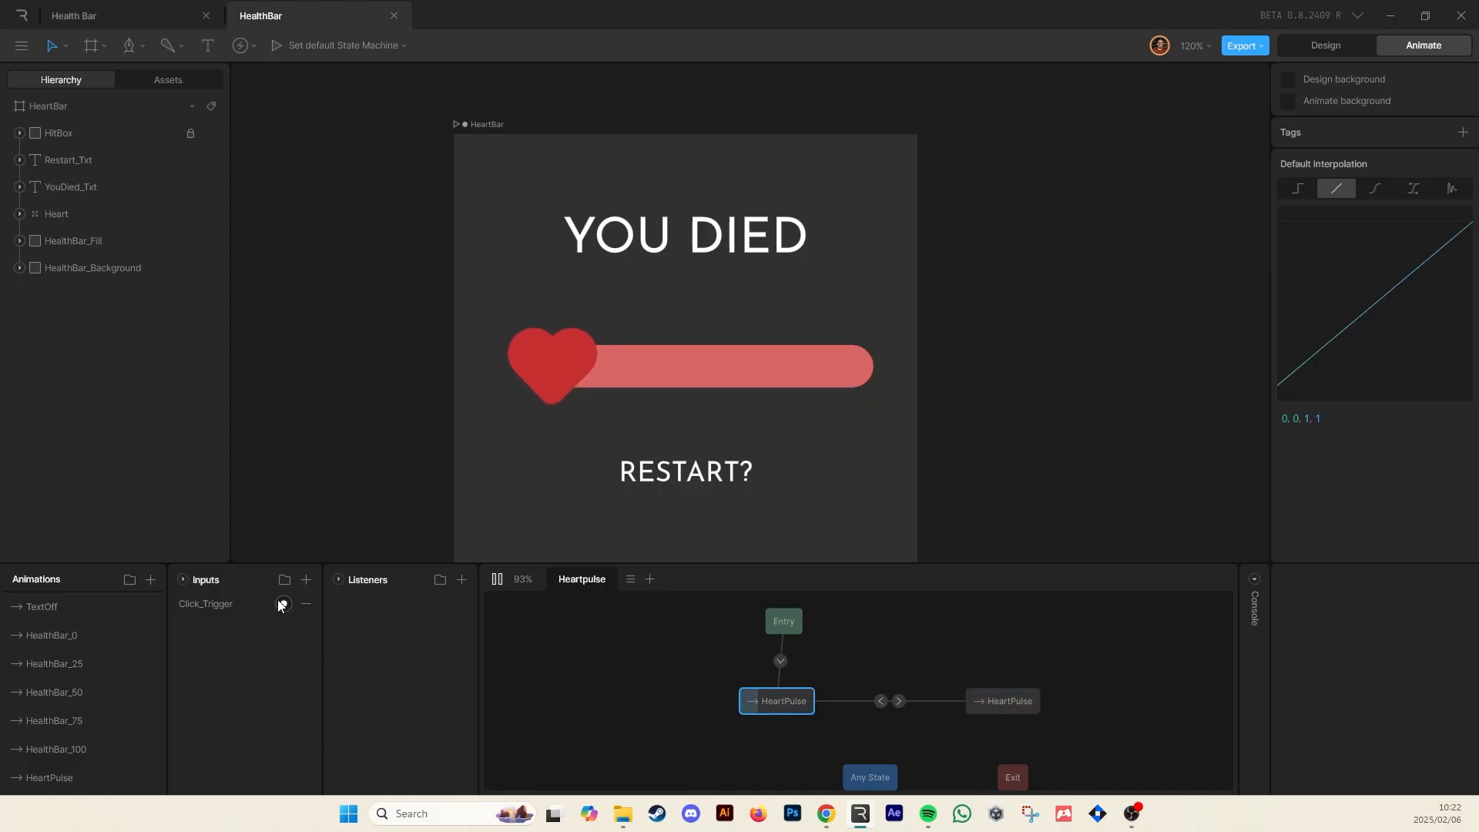
{"action": "left_click", "coordinate": [281, 605]}
{"action": "left_click", "coordinate": [281, 605]}
{"action": "left_click", "coordinate": [279, 605]}
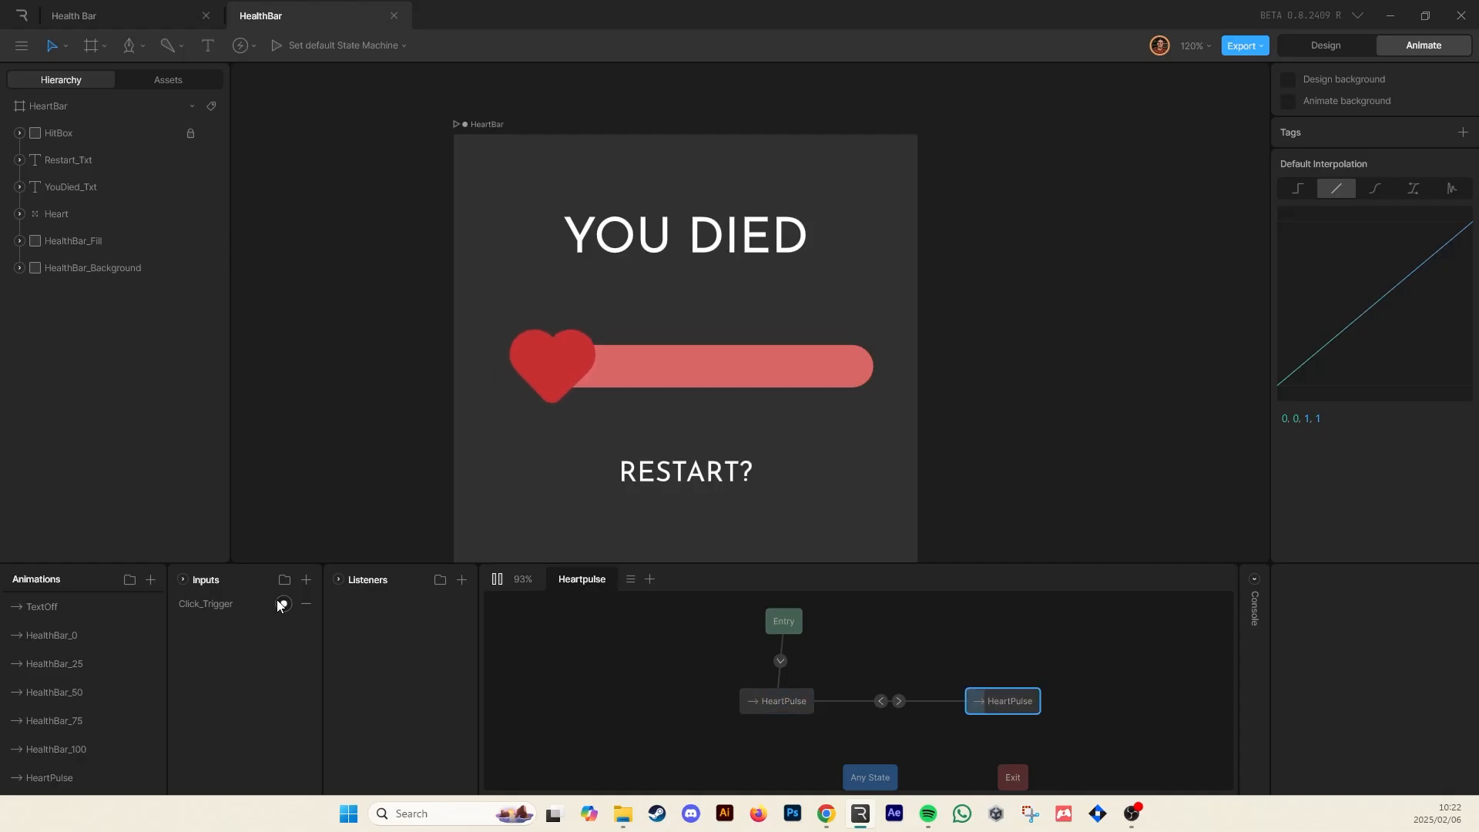
{"action": "left_click", "coordinate": [279, 606]}
{"action": "left_click", "coordinate": [279, 605]}
{"action": "left_click", "coordinate": [277, 600]}
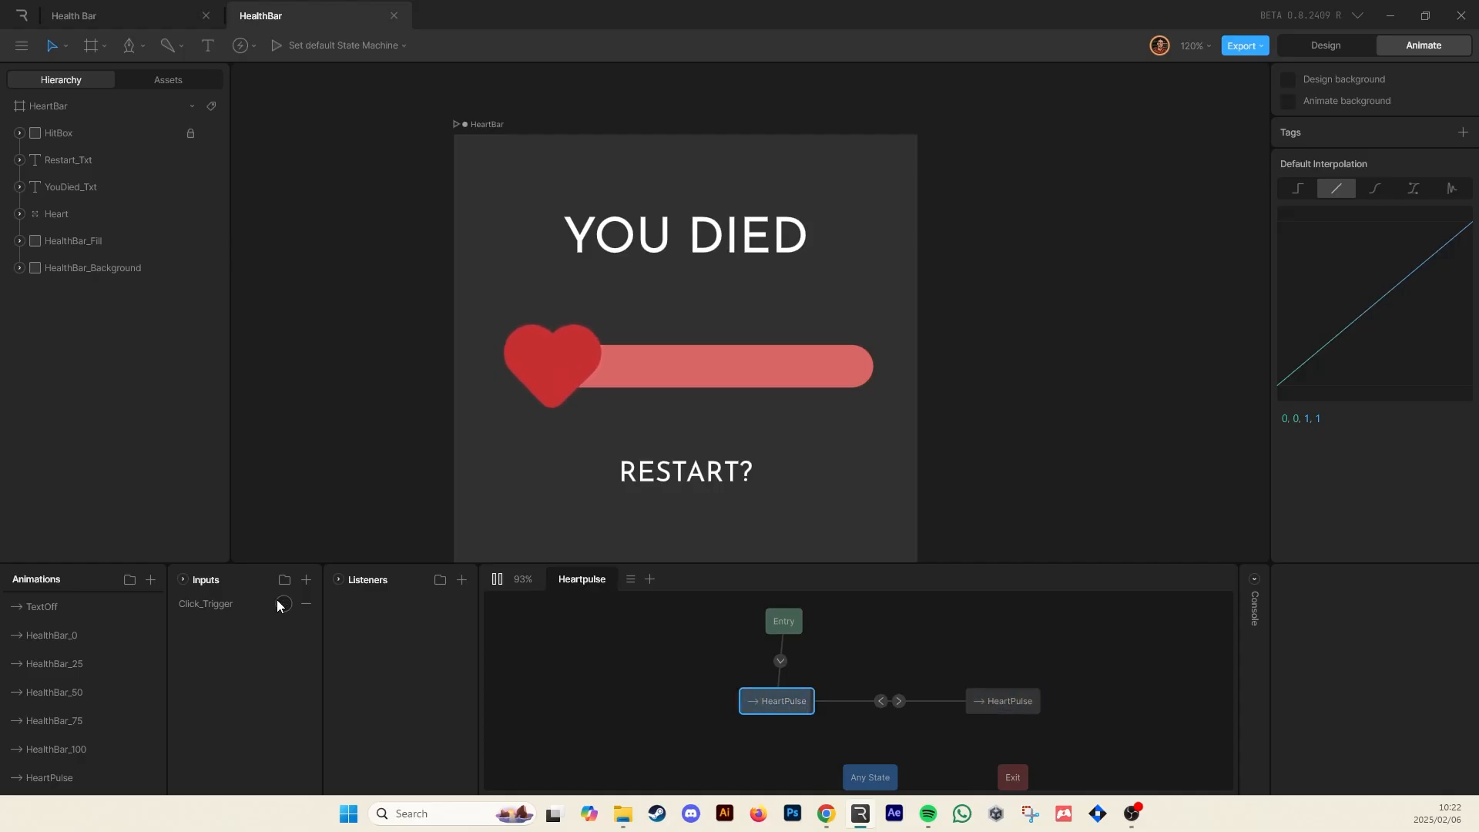
{"action": "left_click", "coordinate": [277, 600]}
{"action": "left_click", "coordinate": [279, 602]}
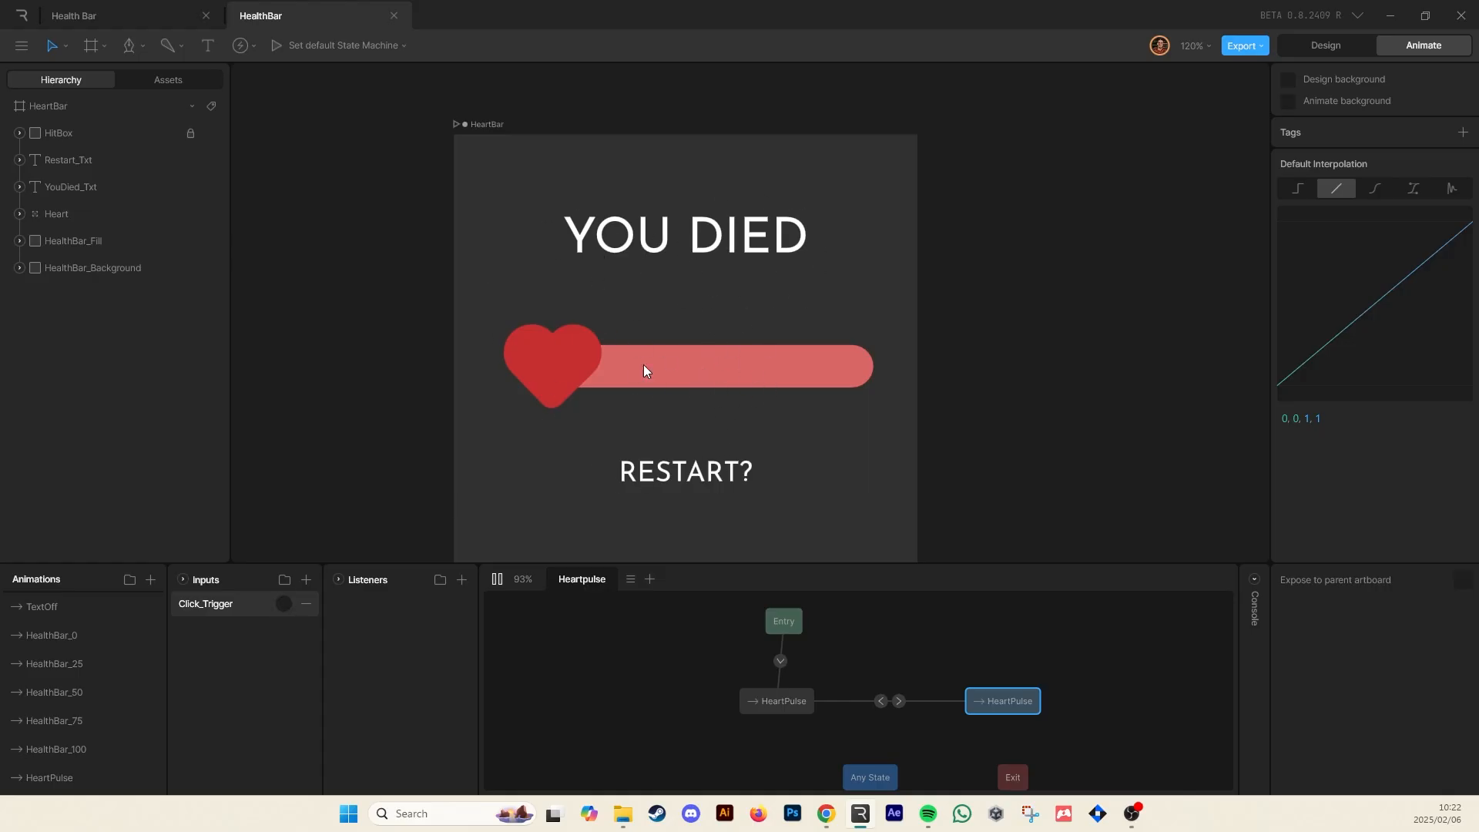
{"action": "key", "text": "space"}
Add a listener on the HitBox that fires Click_Trigger on Pointer Down
{"action": "left_click_drag", "start_coordinate": [1004, 413], "coordinate": [1023, 381]}
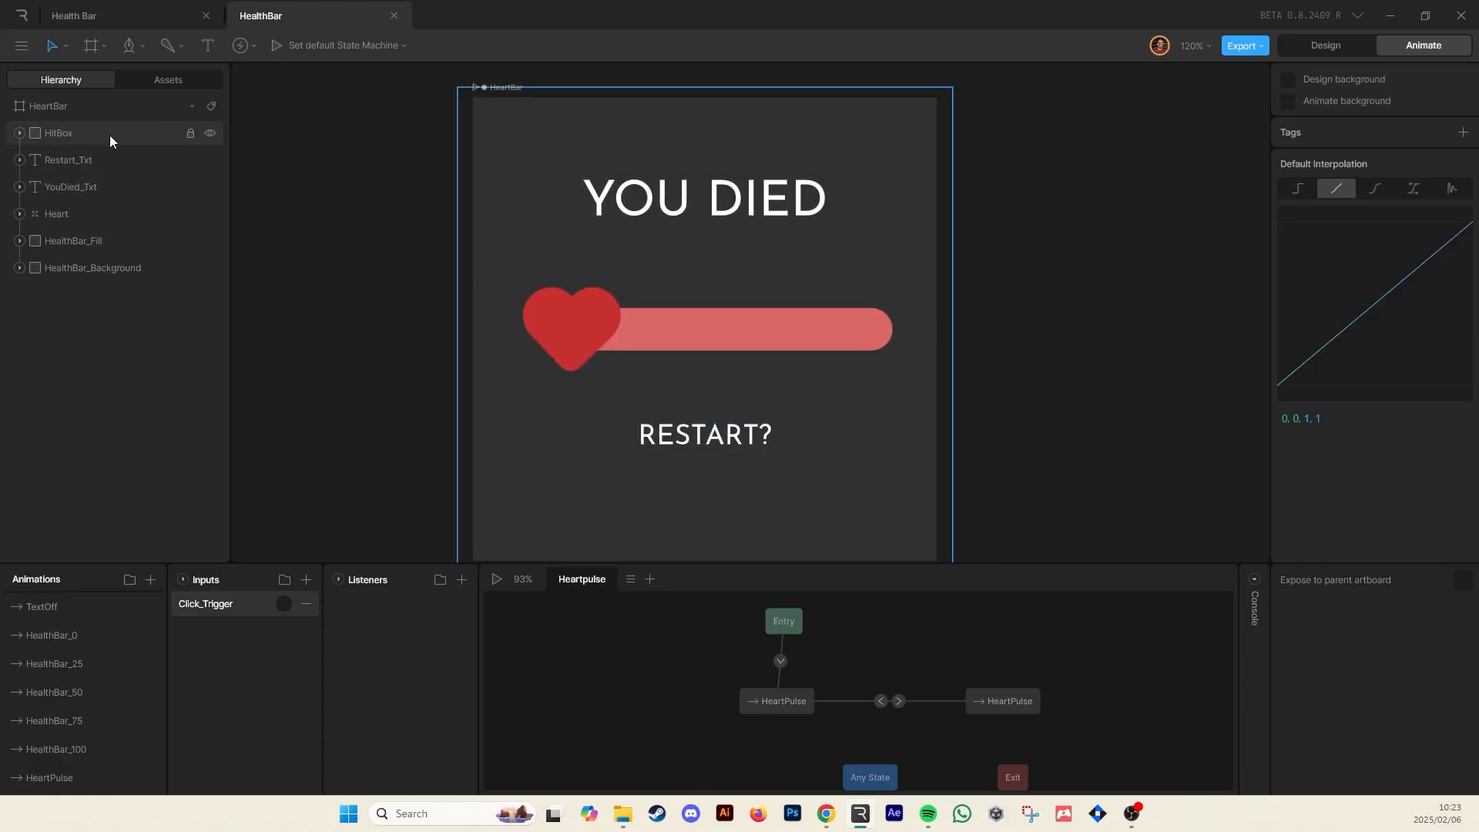
{"action": "left_click", "coordinate": [68, 135]}
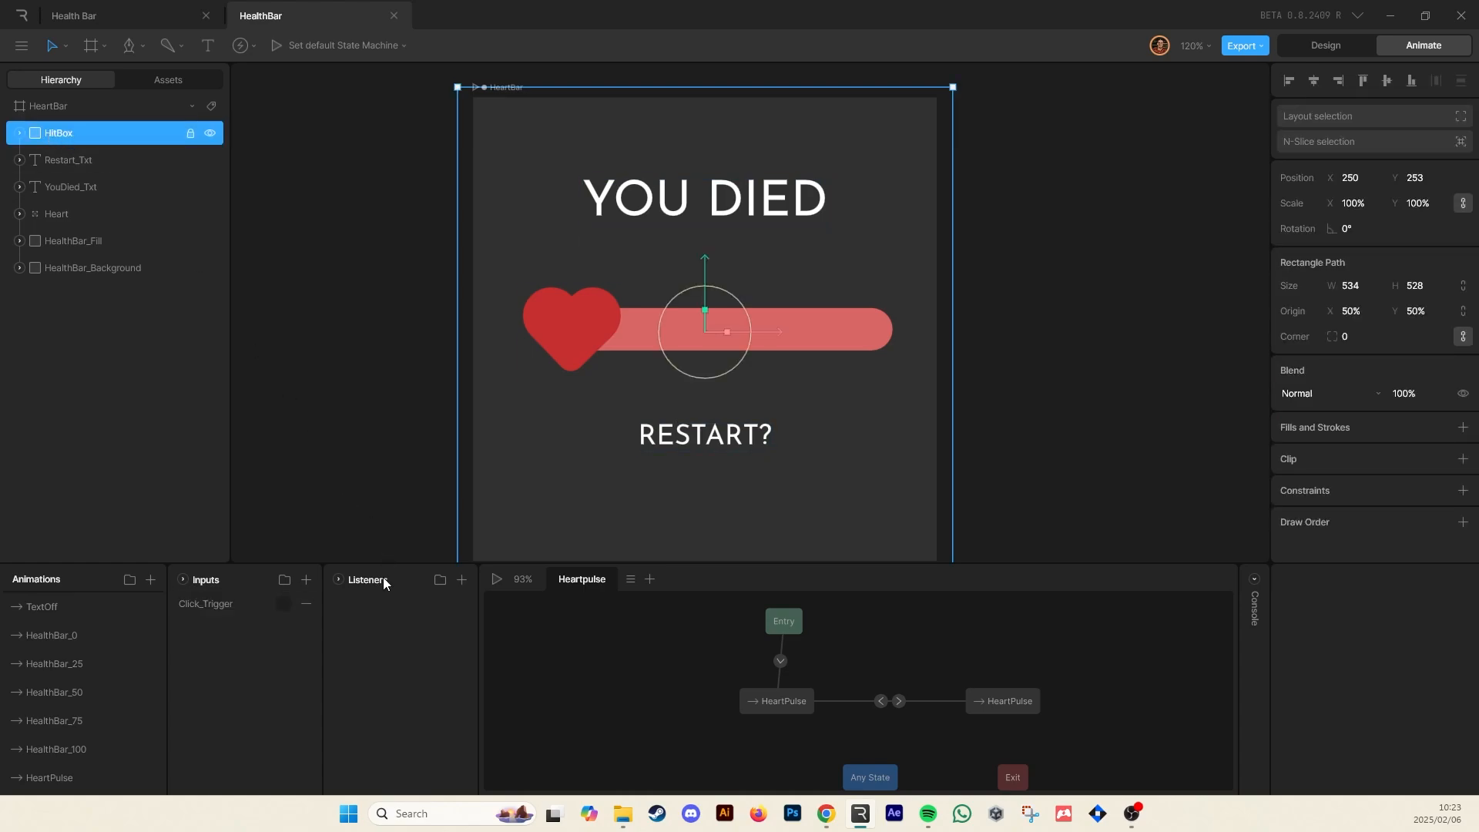
{"action": "left_click", "coordinate": [461, 580]}
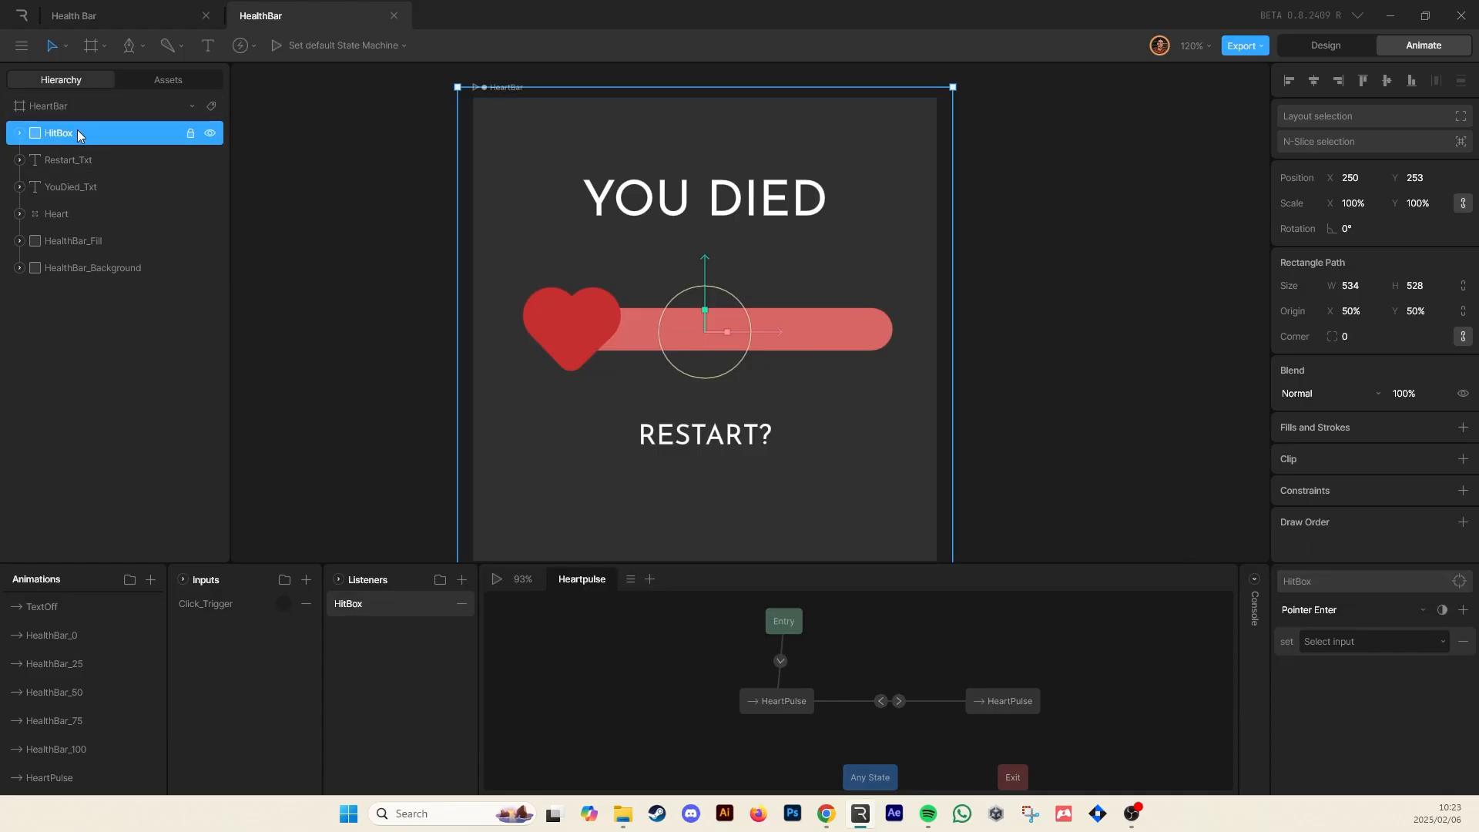
{"action": "left_click", "coordinate": [1313, 609]}
{"action": "left_click", "coordinate": [1319, 682]}
{"action": "left_click", "coordinate": [1347, 612]}
{"action": "left_click", "coordinate": [1338, 677]}
{"action": "left_click", "coordinate": [1324, 647]}
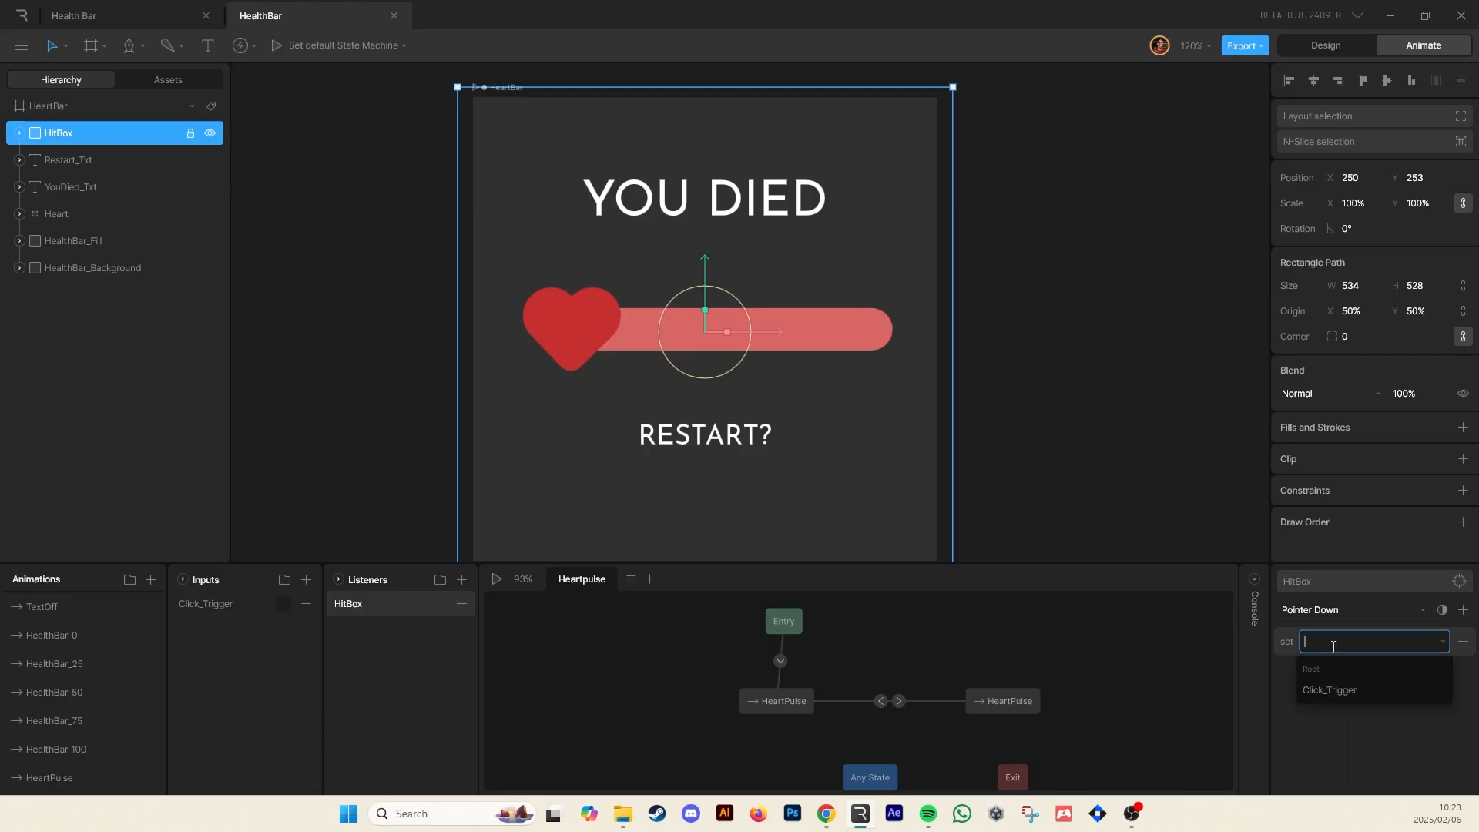
{"action": "left_click", "coordinate": [1336, 690]}
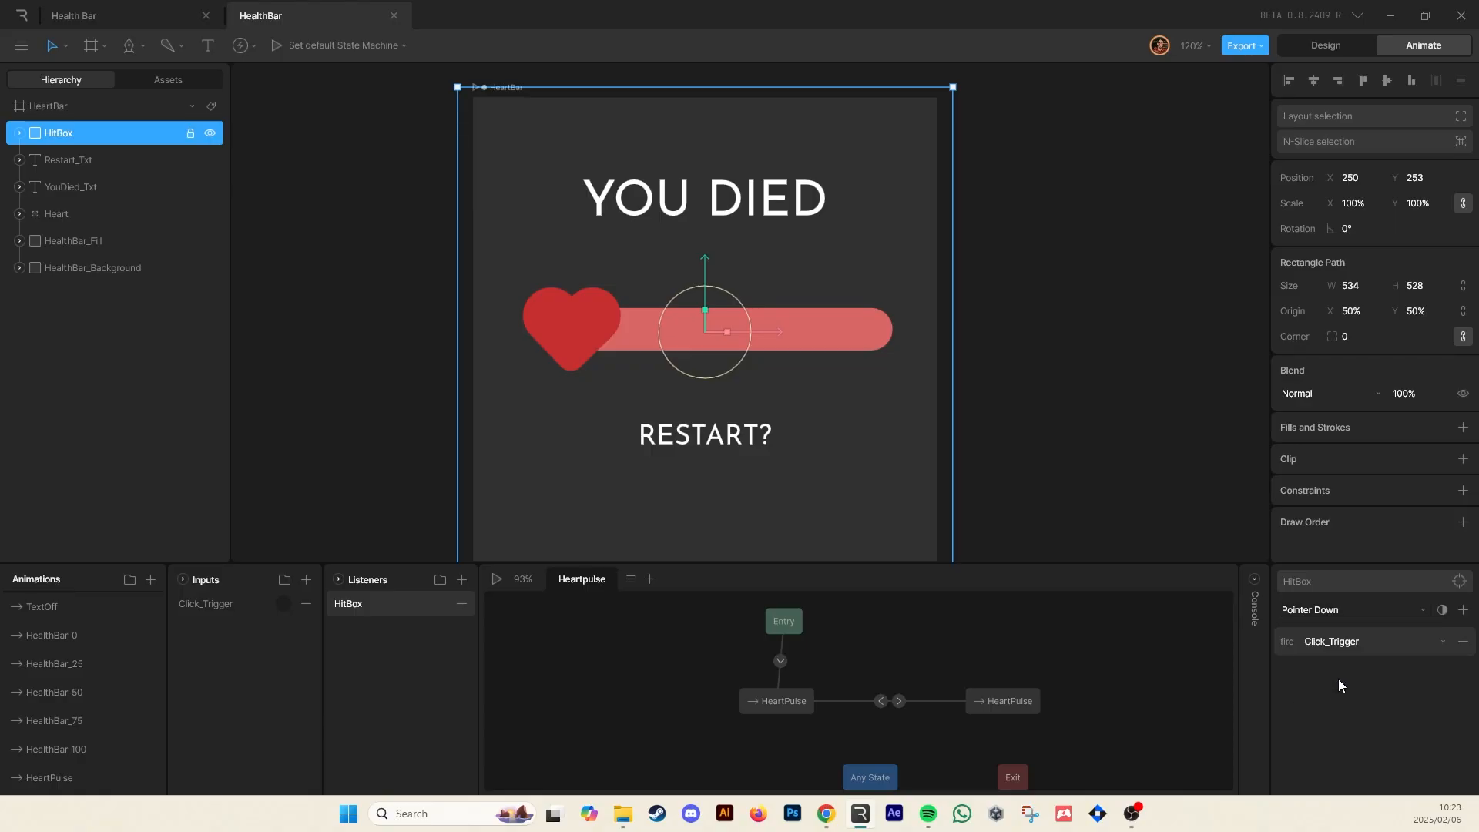
{"action": "left_click", "coordinate": [1331, 612]}
{"action": "left_click", "coordinate": [1317, 745]}
{"action": "left_click", "coordinate": [1389, 613]}
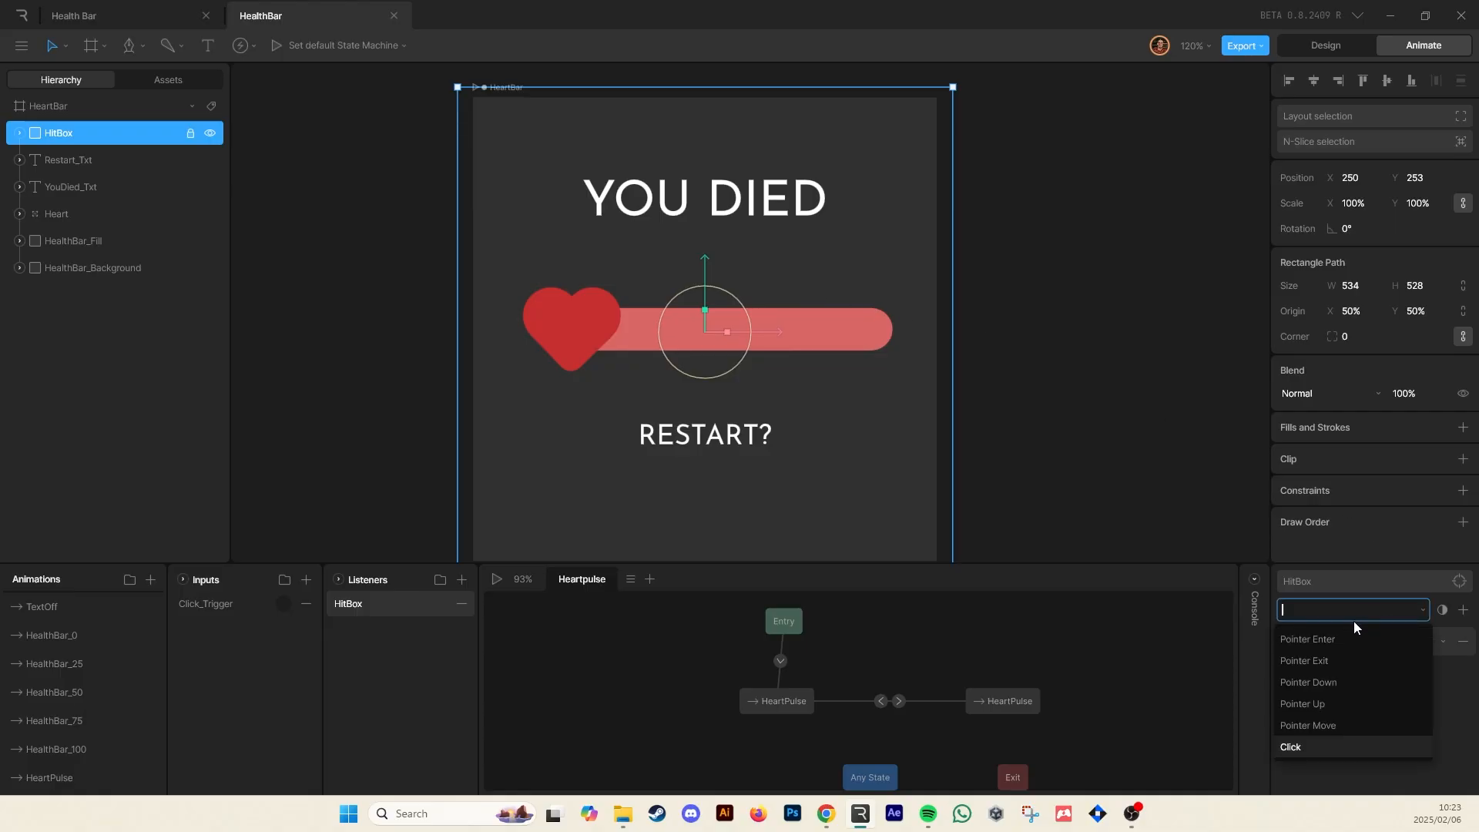
{"action": "left_click", "coordinate": [1335, 686]}
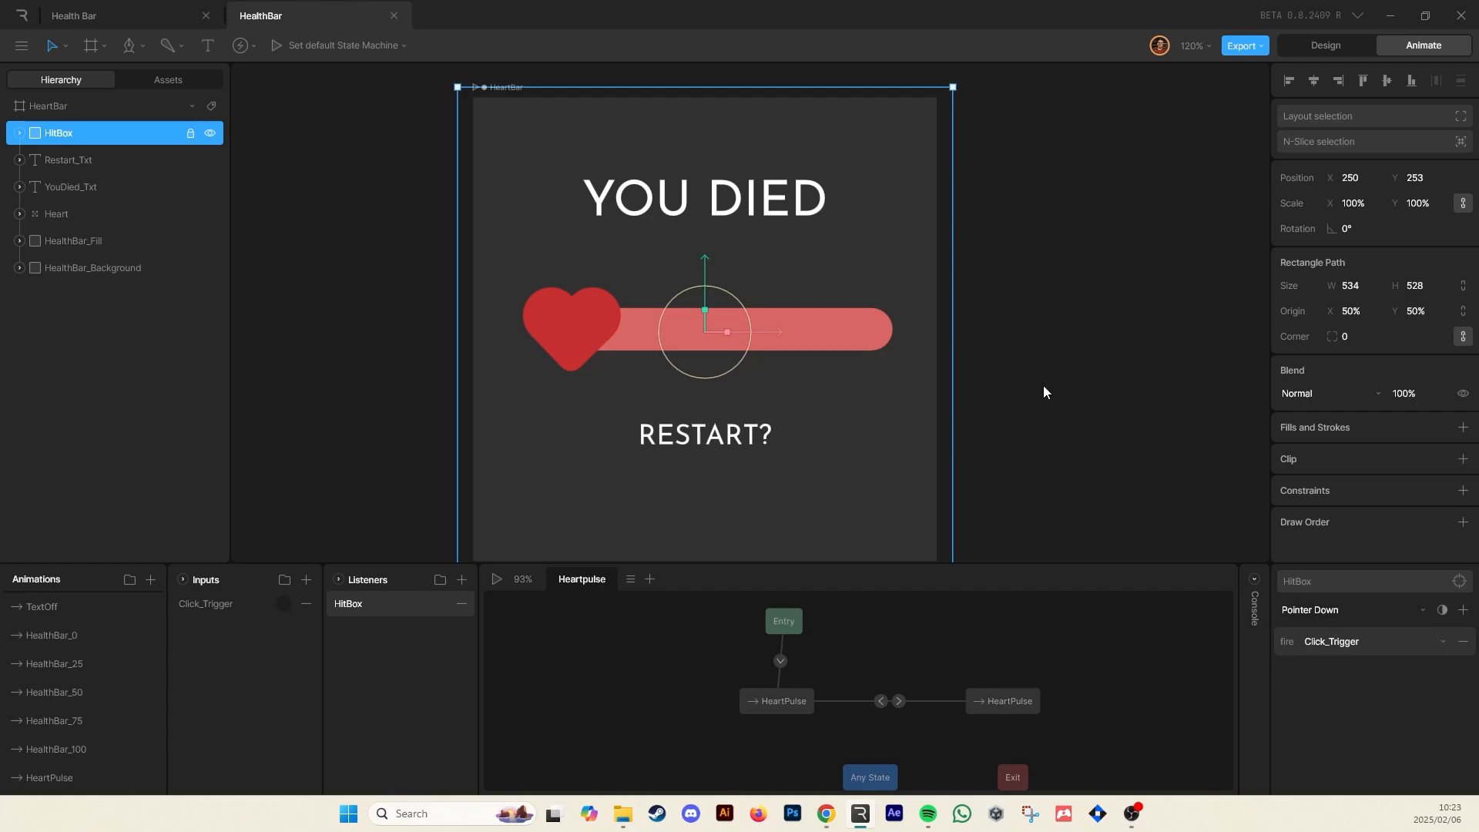
Play the state machine to test the HitBox listener, then stop it and deselect
{"action": "key", "text": "space"}
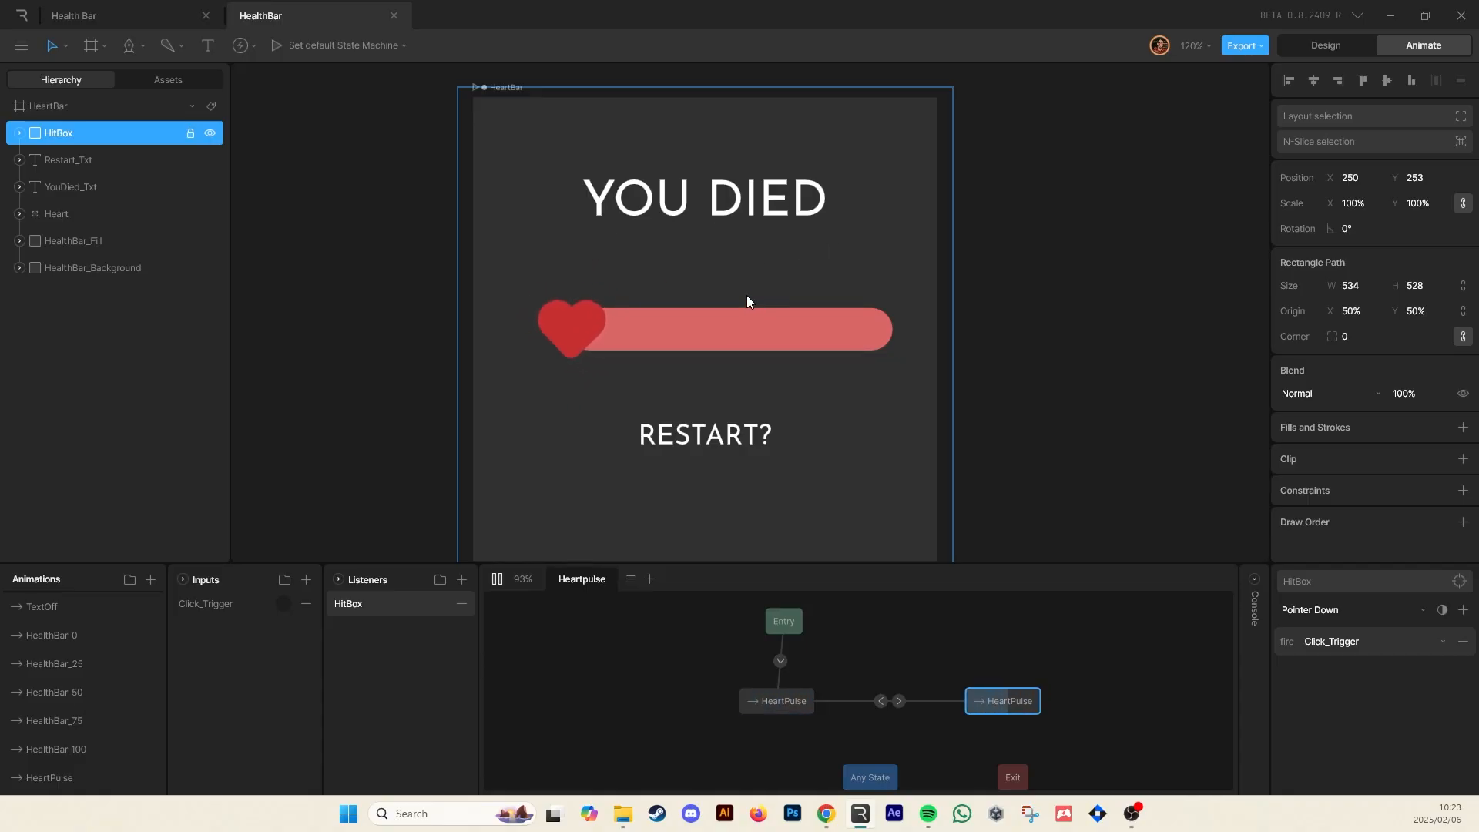
{"action": "key", "text": "space"}
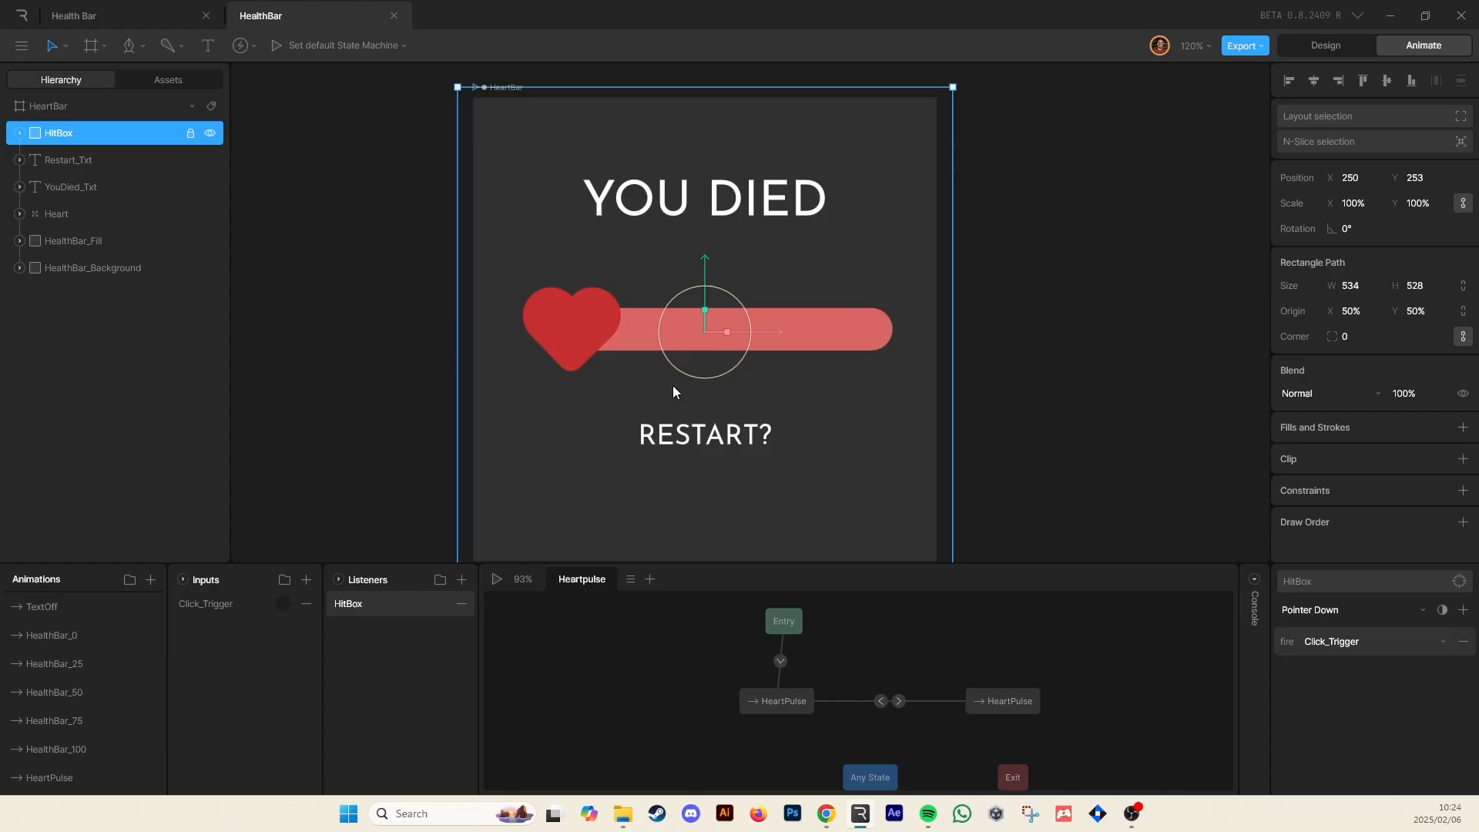
{"action": "left_click", "coordinate": [1081, 406]}
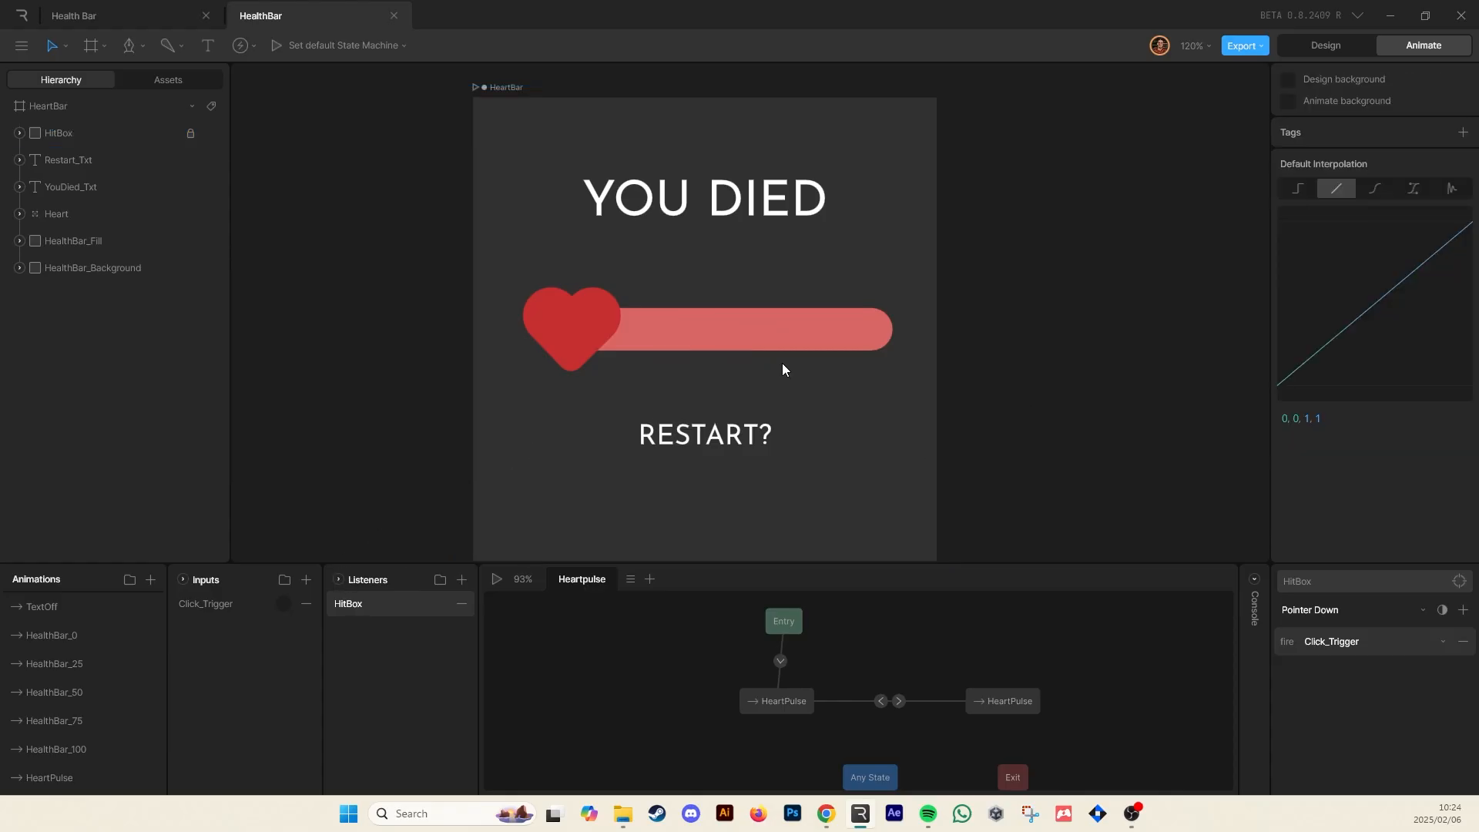
Add a second state machine layer and name it HealthBar
{"action": "left_click", "coordinate": [651, 580]}
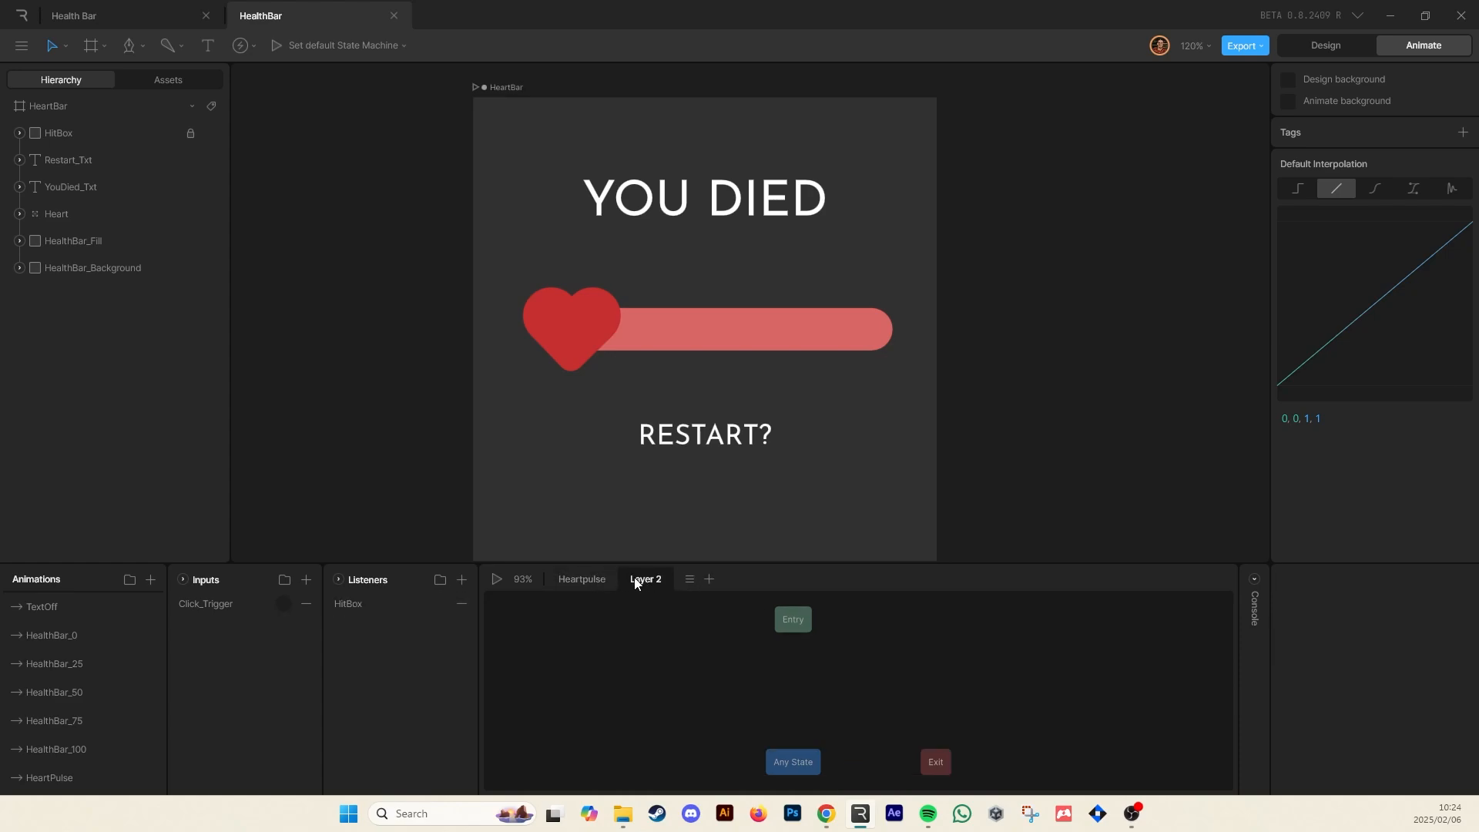
{"action": "scroll", "coordinate": [77, 624], "scroll_direction": "up", "scroll_amount": 2}
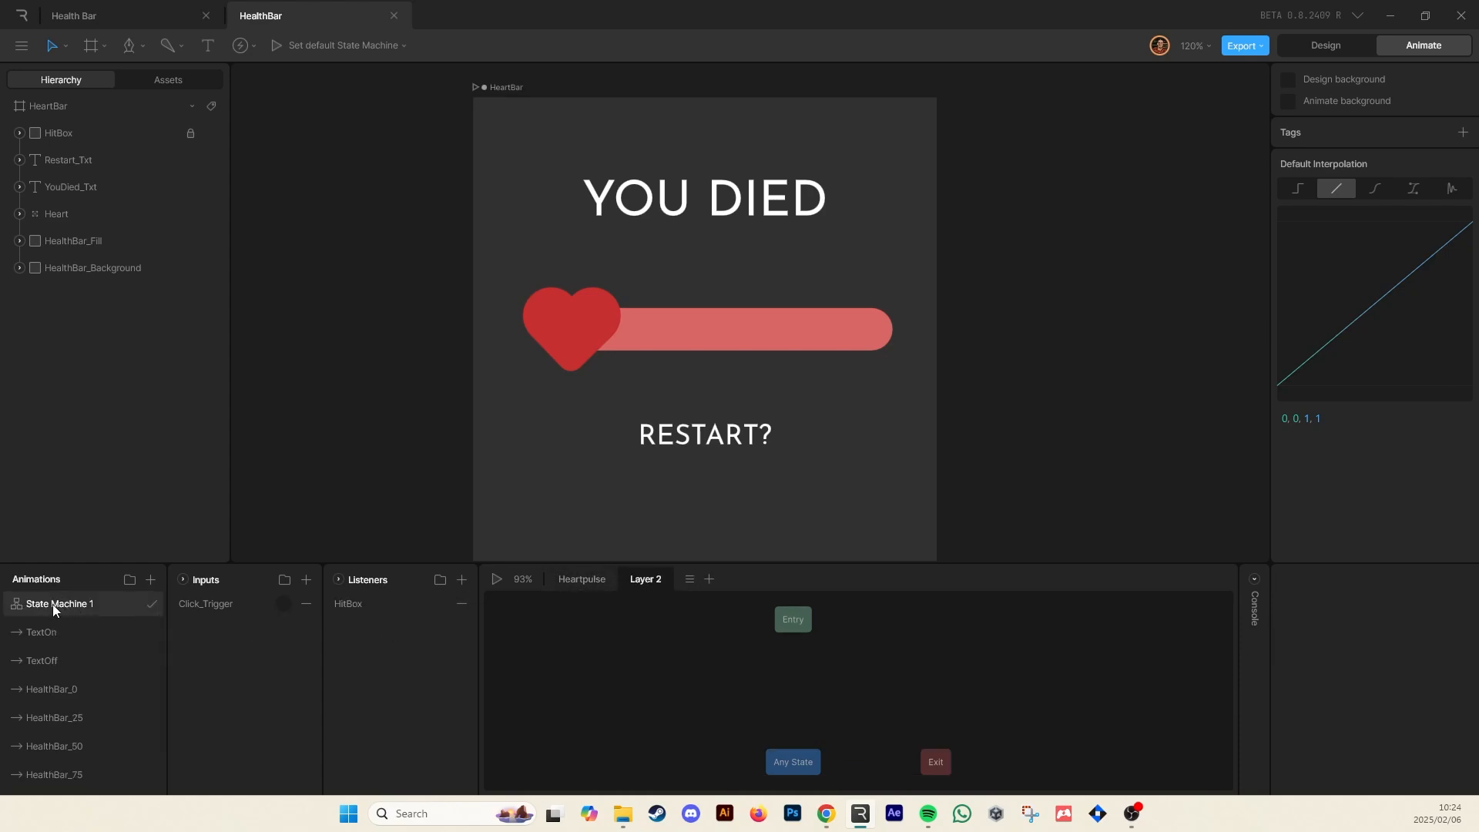
{"action": "double_click", "coordinate": [651, 580]}
{"action": "scroll", "coordinate": [84, 690], "scroll_direction": "down", "scroll_amount": 2}
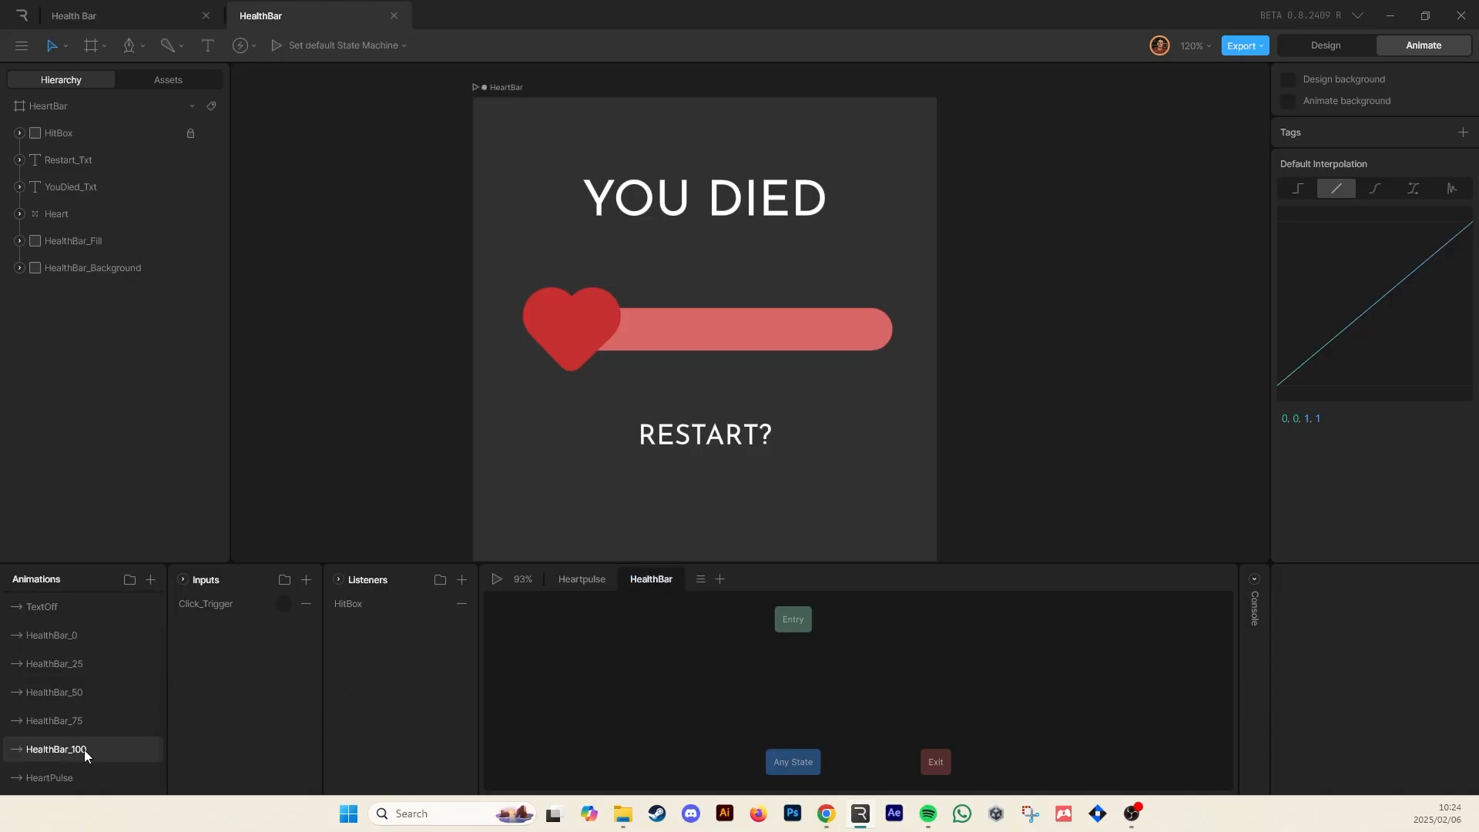
Add HealthBar_100, HealthBar_75, HealthBar_50, HealthBar_25 and HealthBar_0 states to the HealthBar layer and line them up in a row
{"action": "mouse_move", "coordinate": [85, 751]}
{"action": "left_mouse_down"}
{"action": "mouse_move", "coordinate": [415, 682]}
{"action": "mouse_move", "coordinate": [597, 670]}
{"action": "left_mouse_up"}
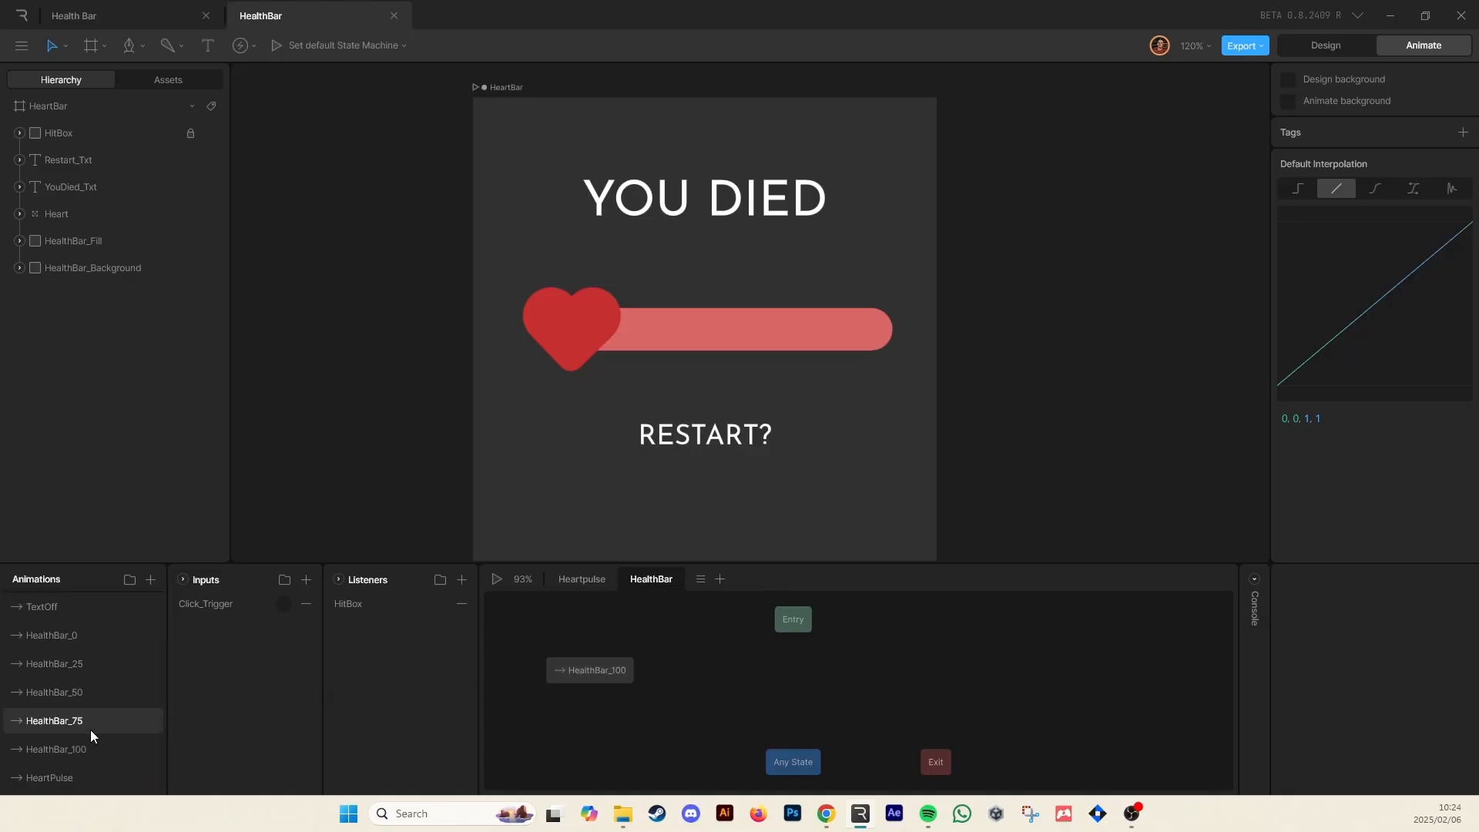
{"action": "mouse_move", "coordinate": [90, 723]}
{"action": "left_mouse_down"}
{"action": "mouse_move", "coordinate": [741, 688]}
{"action": "mouse_move", "coordinate": [730, 669]}
{"action": "left_mouse_up"}
{"action": "left_click_drag", "start_coordinate": [99, 690], "coordinate": [896, 670]}
{"action": "mouse_move", "coordinate": [142, 663]}
{"action": "left_mouse_down"}
{"action": "mouse_move", "coordinate": [1140, 695]}
{"action": "mouse_move", "coordinate": [1044, 675]}
{"action": "left_mouse_up"}
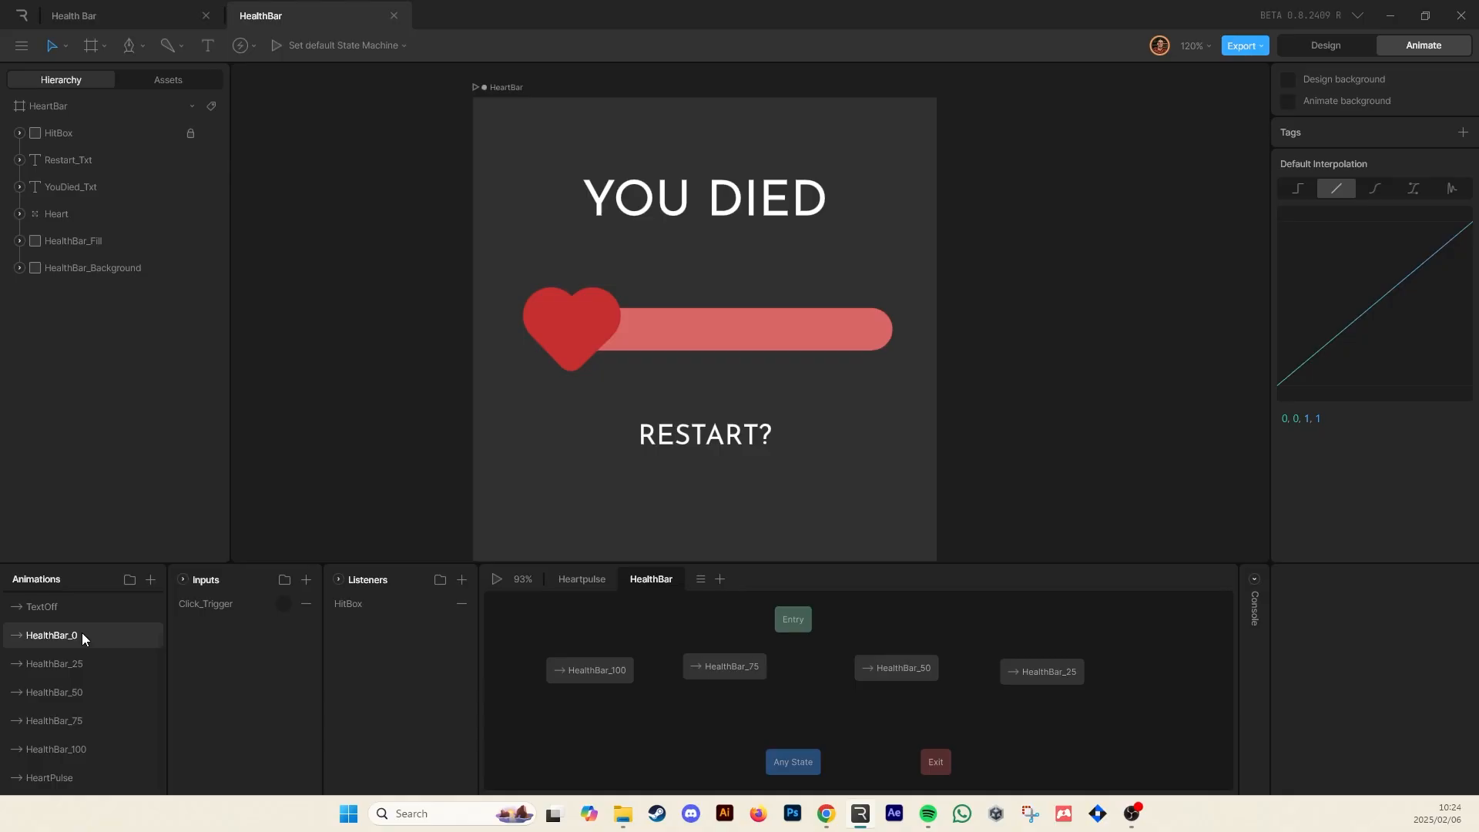
{"action": "left_click_drag", "start_coordinate": [83, 634], "coordinate": [1145, 677]}
{"action": "left_click_drag", "start_coordinate": [864, 670], "coordinate": [820, 669]}
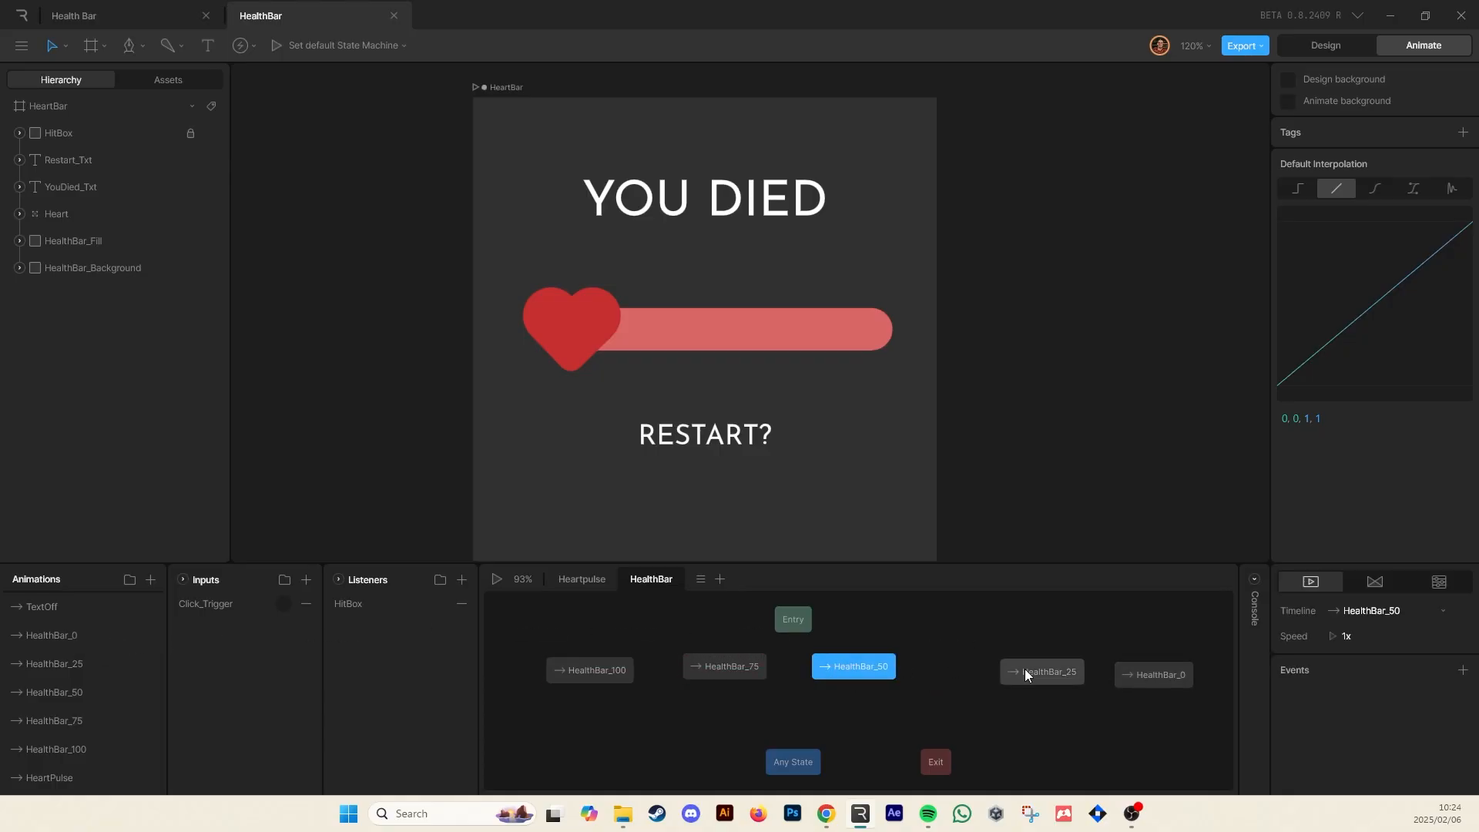
{"action": "left_click_drag", "start_coordinate": [1025, 668], "coordinate": [961, 668]}
{"action": "left_click_drag", "start_coordinate": [1142, 674], "coordinate": [1094, 668]}
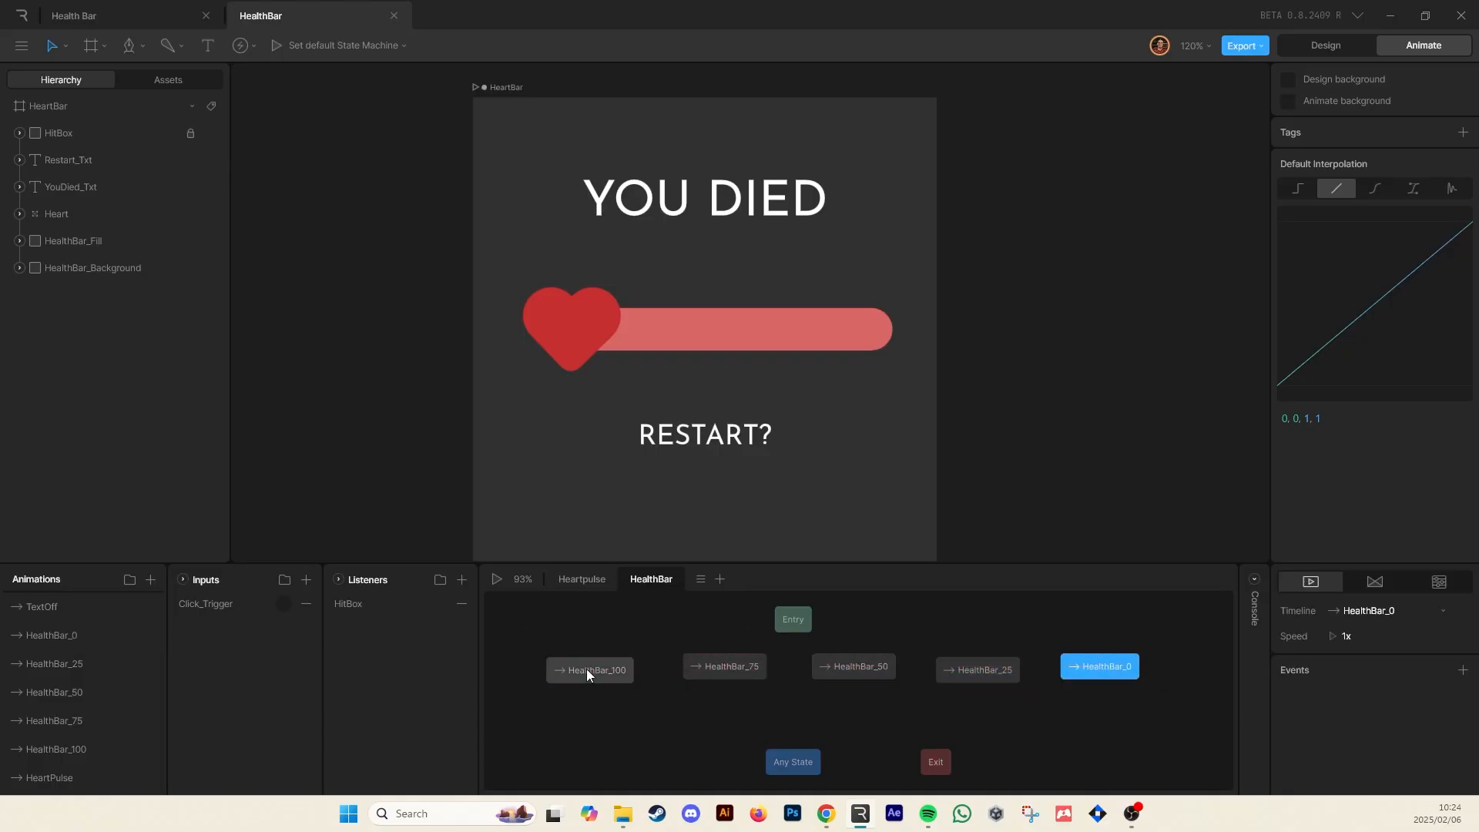
{"action": "left_click_drag", "start_coordinate": [585, 669], "coordinate": [575, 661]}
{"action": "left_click", "coordinate": [978, 667]}
{"action": "left_click_drag", "start_coordinate": [980, 665], "coordinate": [982, 661]}
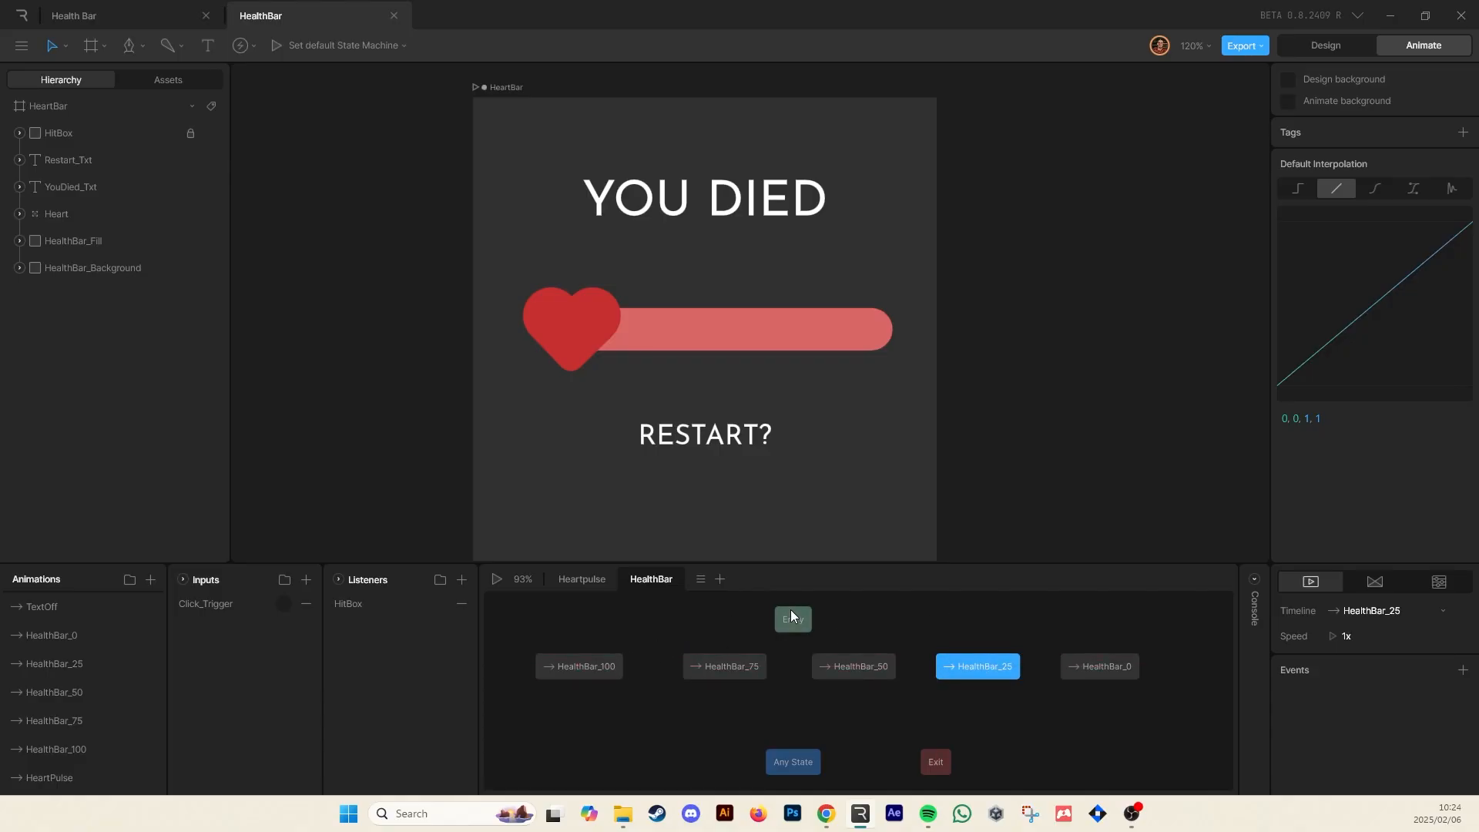
Connect Entry to the HealthBar_100 state, place Entry above it, and start playback
{"action": "left_click_drag", "start_coordinate": [760, 617], "coordinate": [594, 647]}
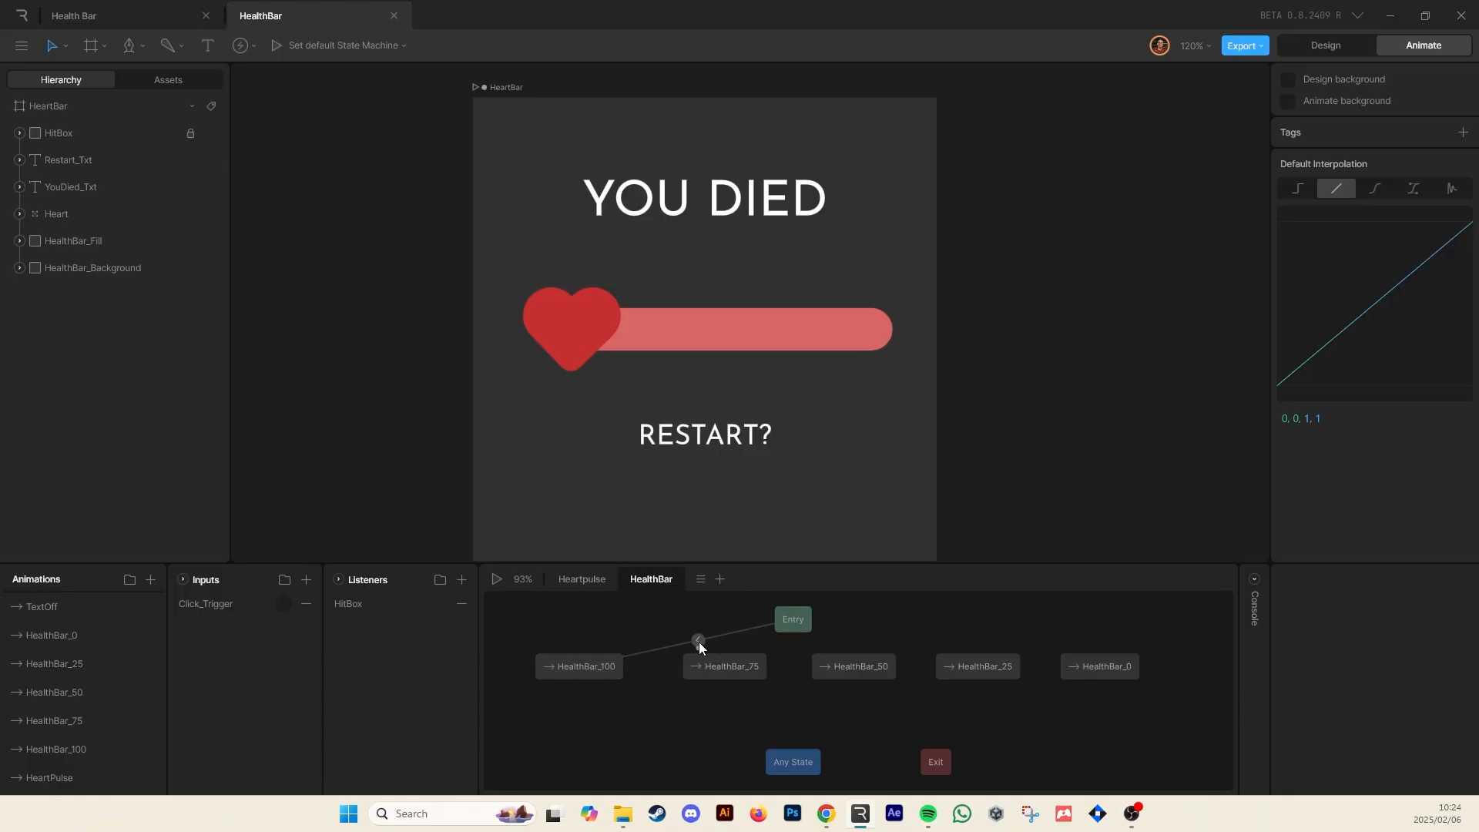
{"action": "left_click_drag", "start_coordinate": [788, 621], "coordinate": [580, 625]}
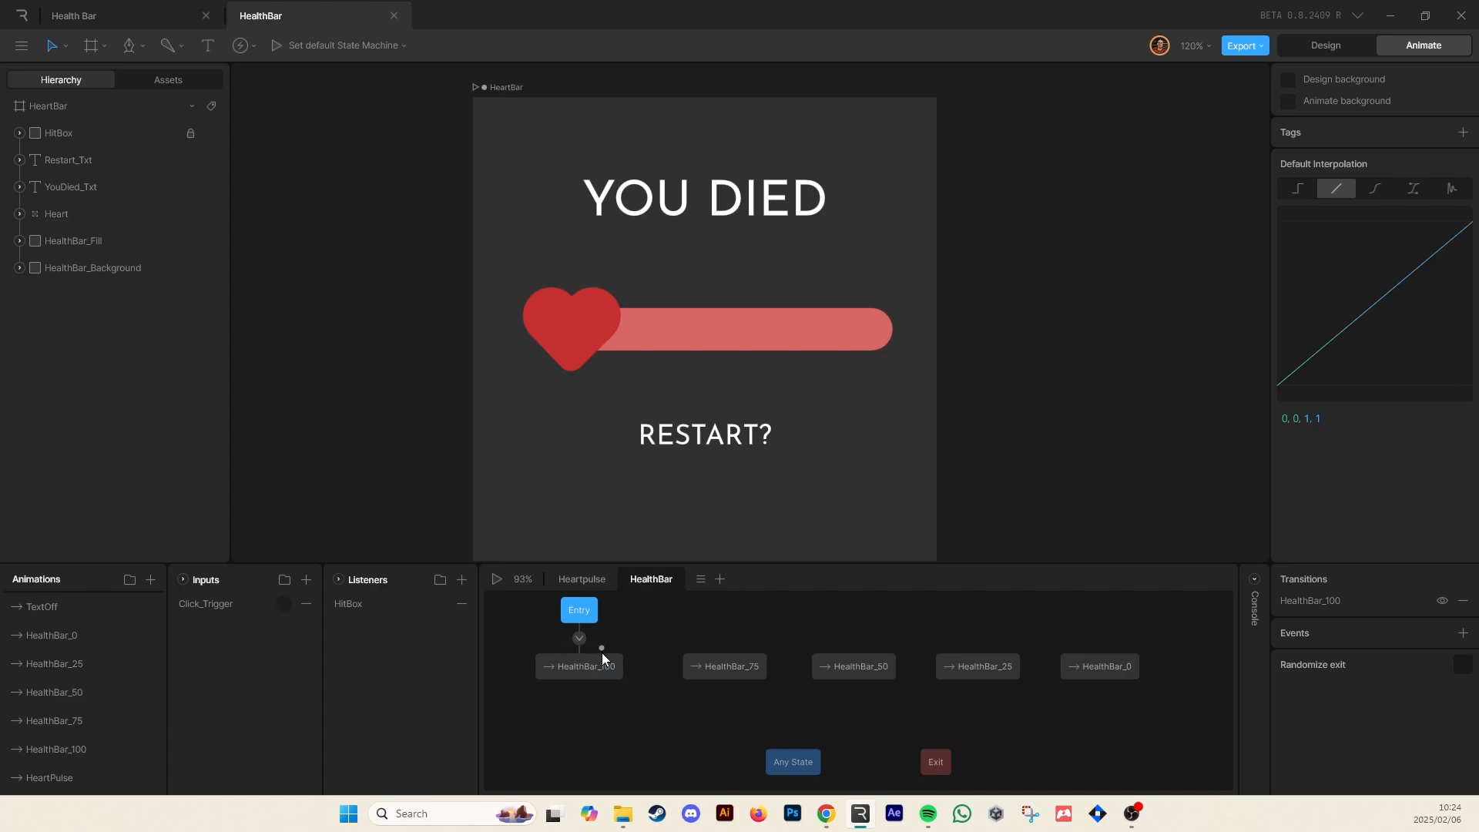
{"action": "key", "text": "space"}
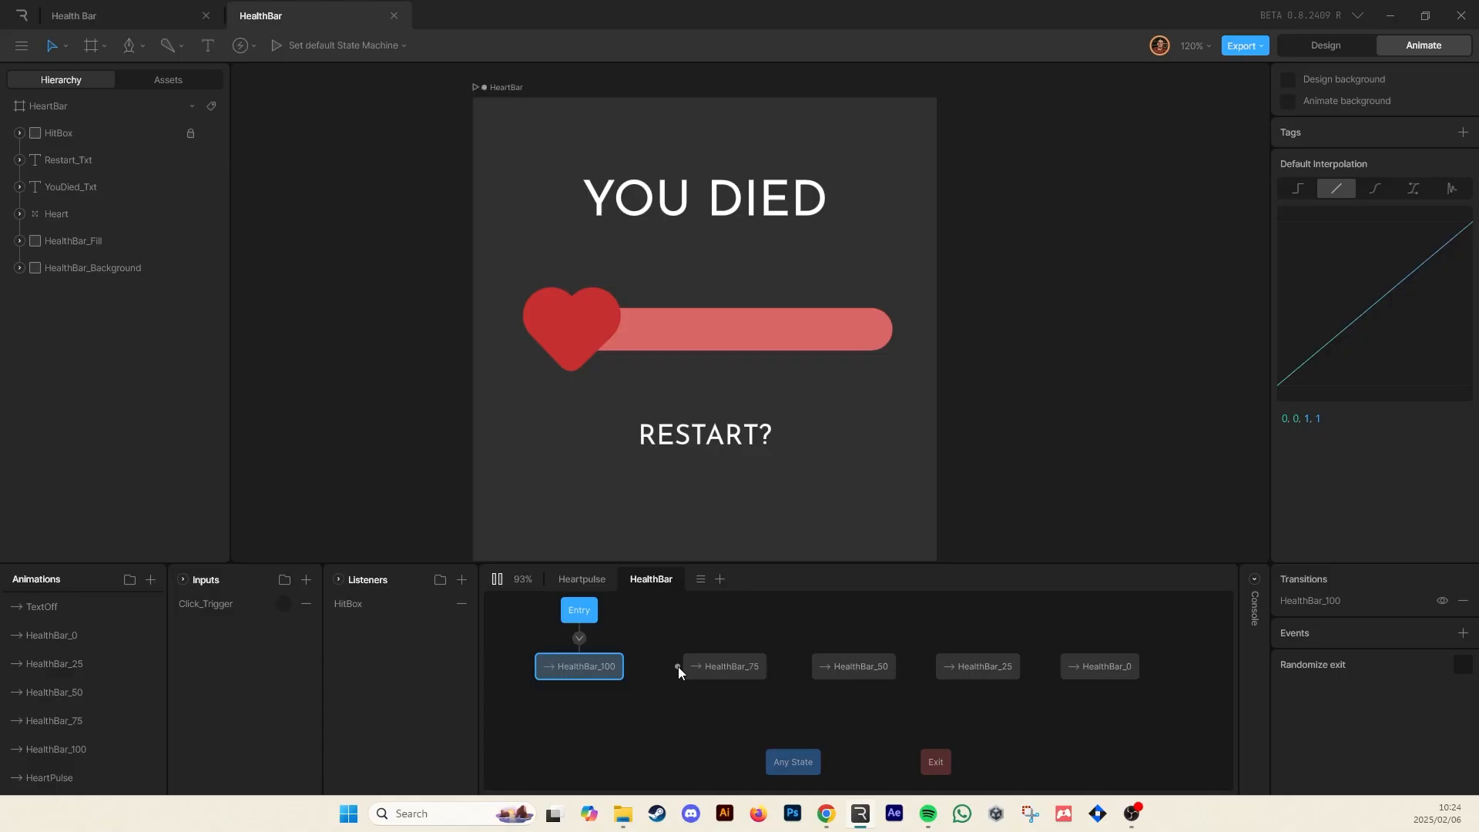
Chain transitions from HealthBar_100 through 75, 50 and 25 to HealthBar_0, each conditioned on Click_Trigger
{"action": "left_click_drag", "start_coordinate": [632, 665], "coordinate": [1072, 670]}
{"action": "left_click", "coordinate": [653, 666]}
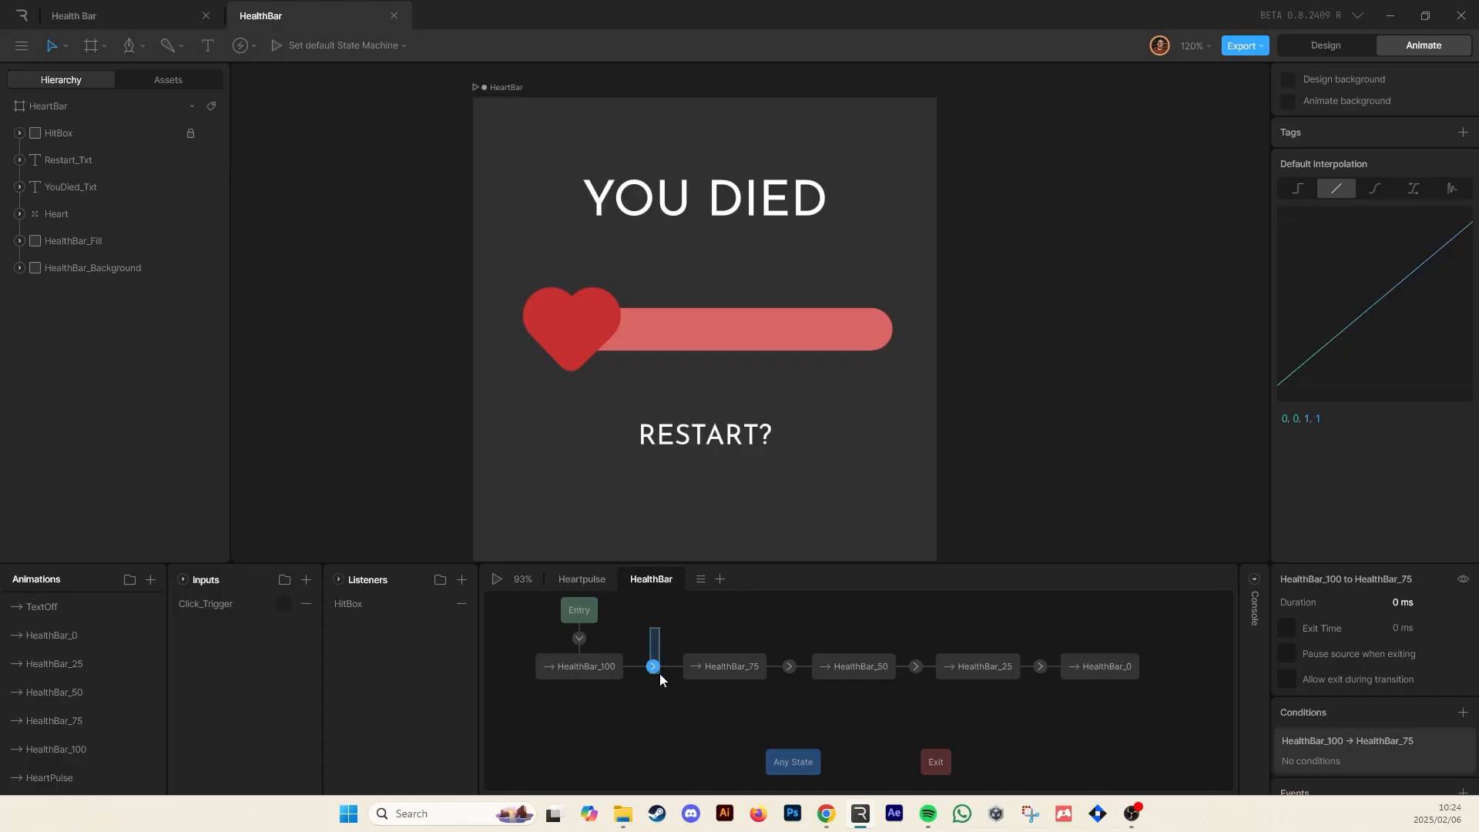
{"action": "left_click", "coordinate": [789, 666], "text": "shift"}
{"action": "left_click", "coordinate": [915, 666], "text": "shift"}
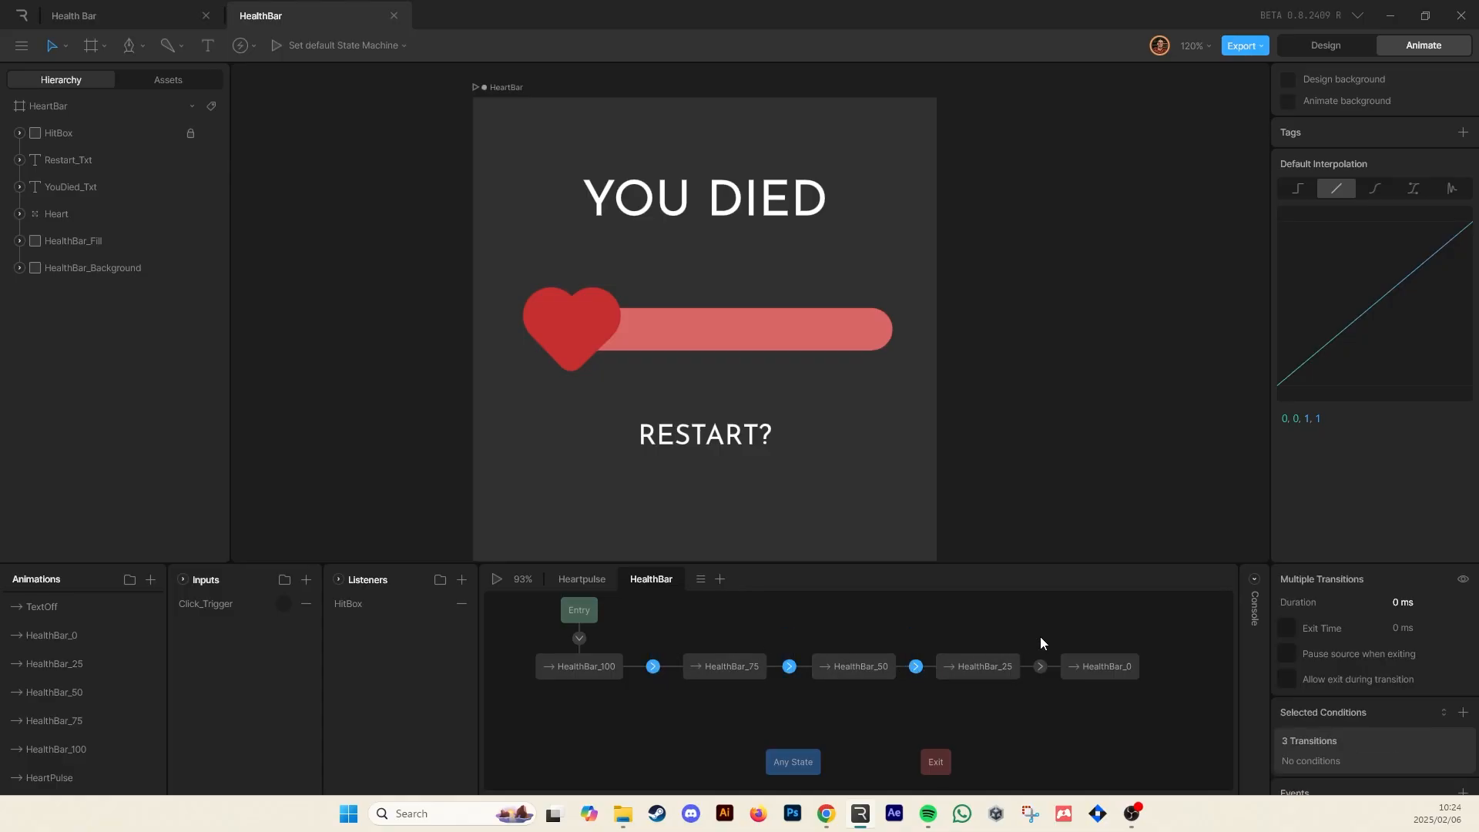
{"action": "left_click", "coordinate": [1040, 667], "text": "shift"}
{"action": "left_click", "coordinate": [1463, 711]}
{"action": "left_click", "coordinate": [1365, 762]}
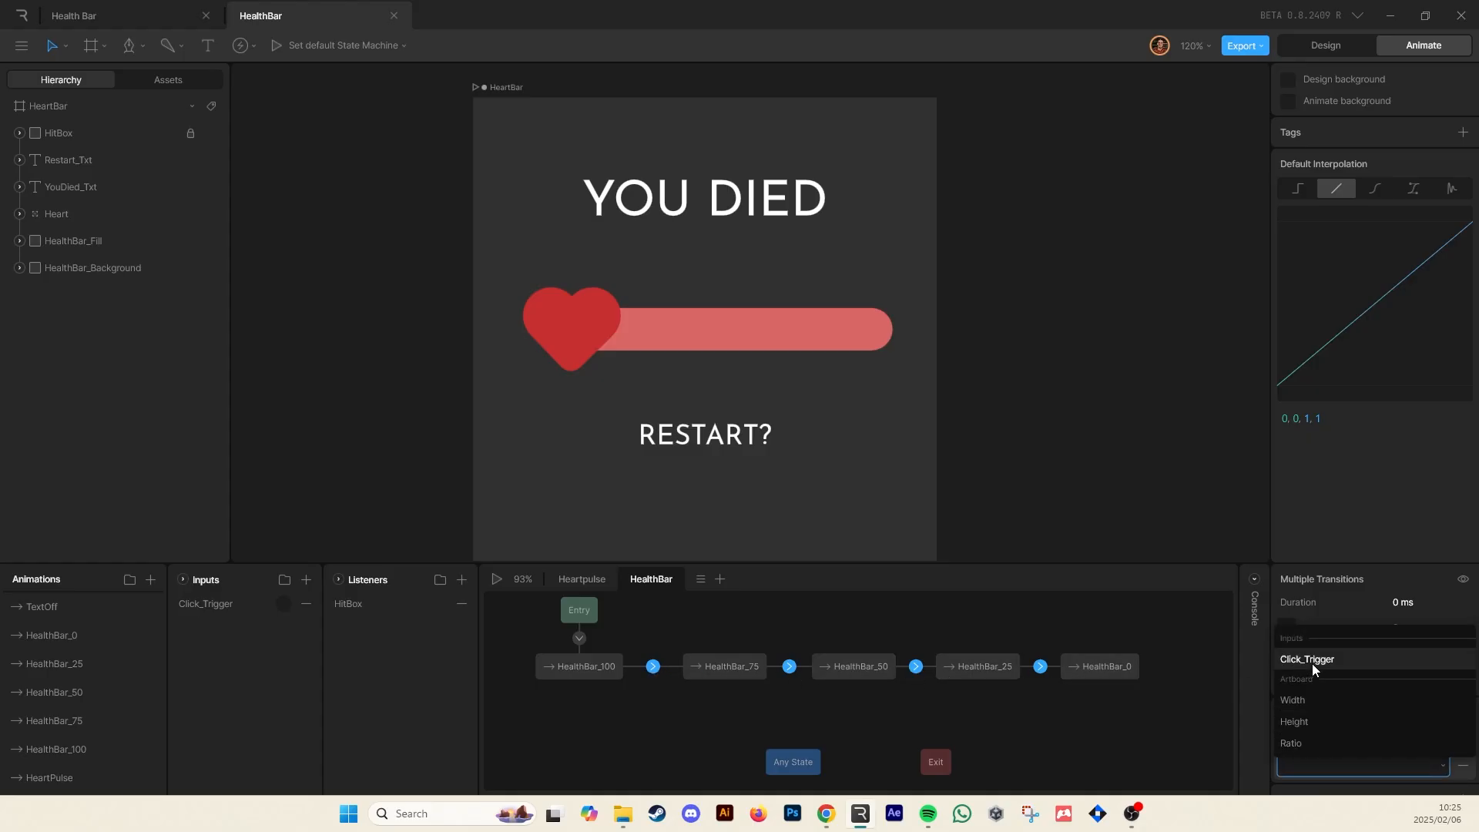
{"action": "left_click", "coordinate": [1311, 664]}
Play the state machine and click the health bar repeatedly to test the health draining
{"action": "left_click", "coordinate": [934, 630]}
{"action": "key", "text": "space"}
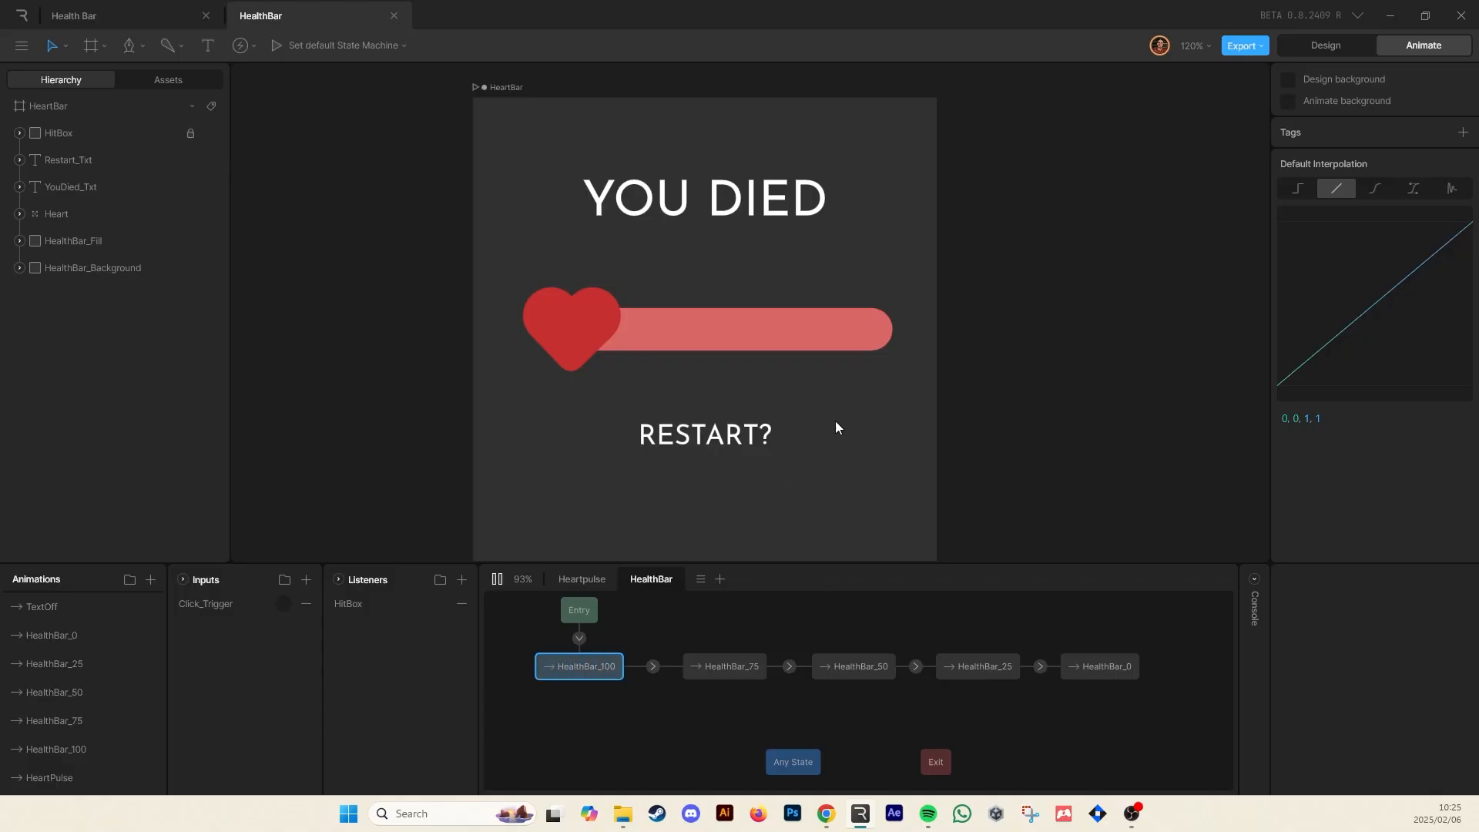
{"action": "left_click", "coordinate": [829, 365]}
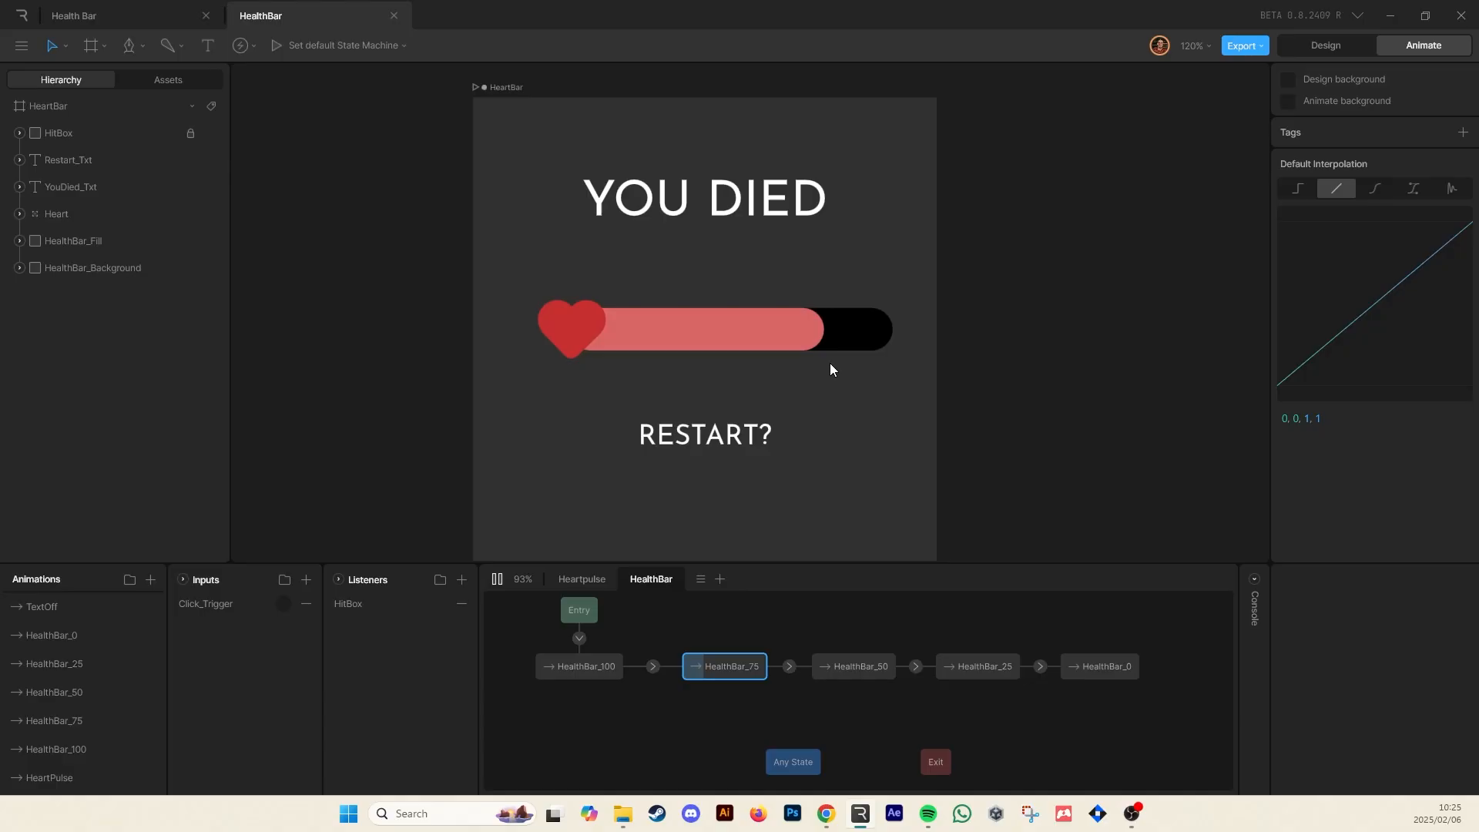
{"action": "left_click", "coordinate": [828, 376]}
{"action": "left_click", "coordinate": [826, 376]}
{"action": "left_click", "coordinate": [824, 376]}
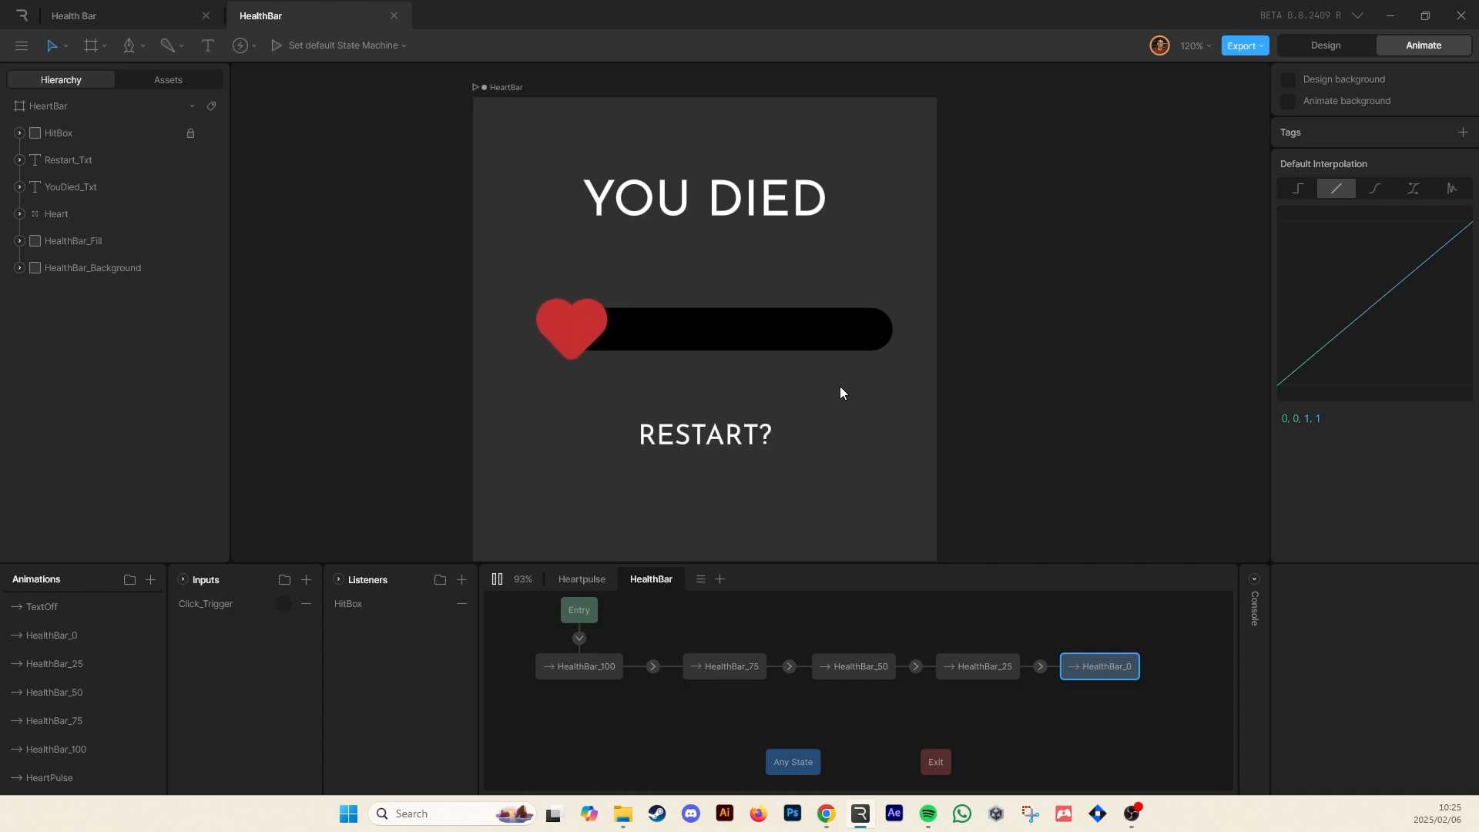
{"action": "left_click", "coordinate": [839, 386]}
{"action": "left_click", "coordinate": [840, 385]}
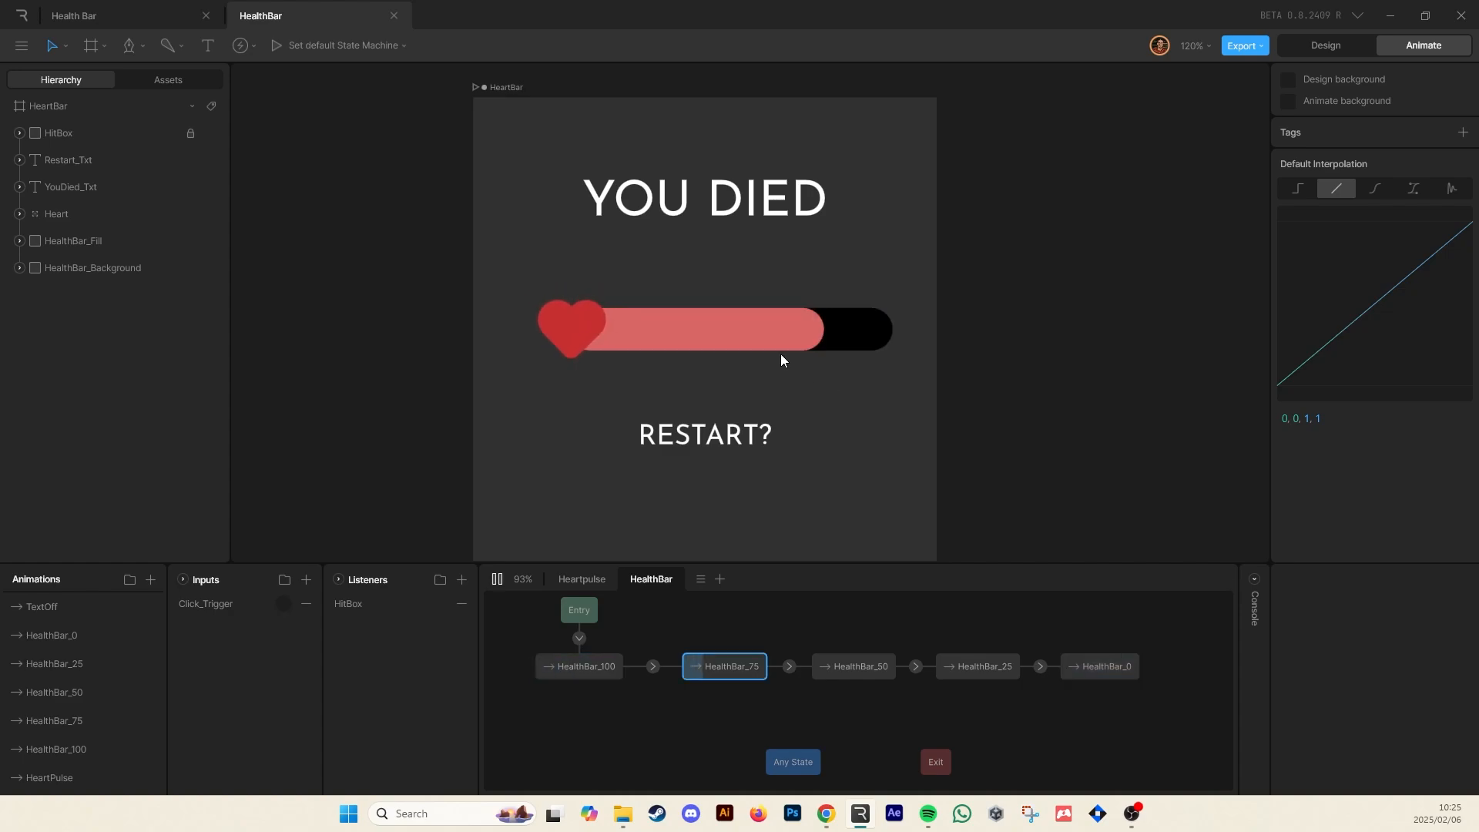
{"action": "left_click", "coordinate": [788, 319]}
{"action": "left_click", "coordinate": [811, 362]}
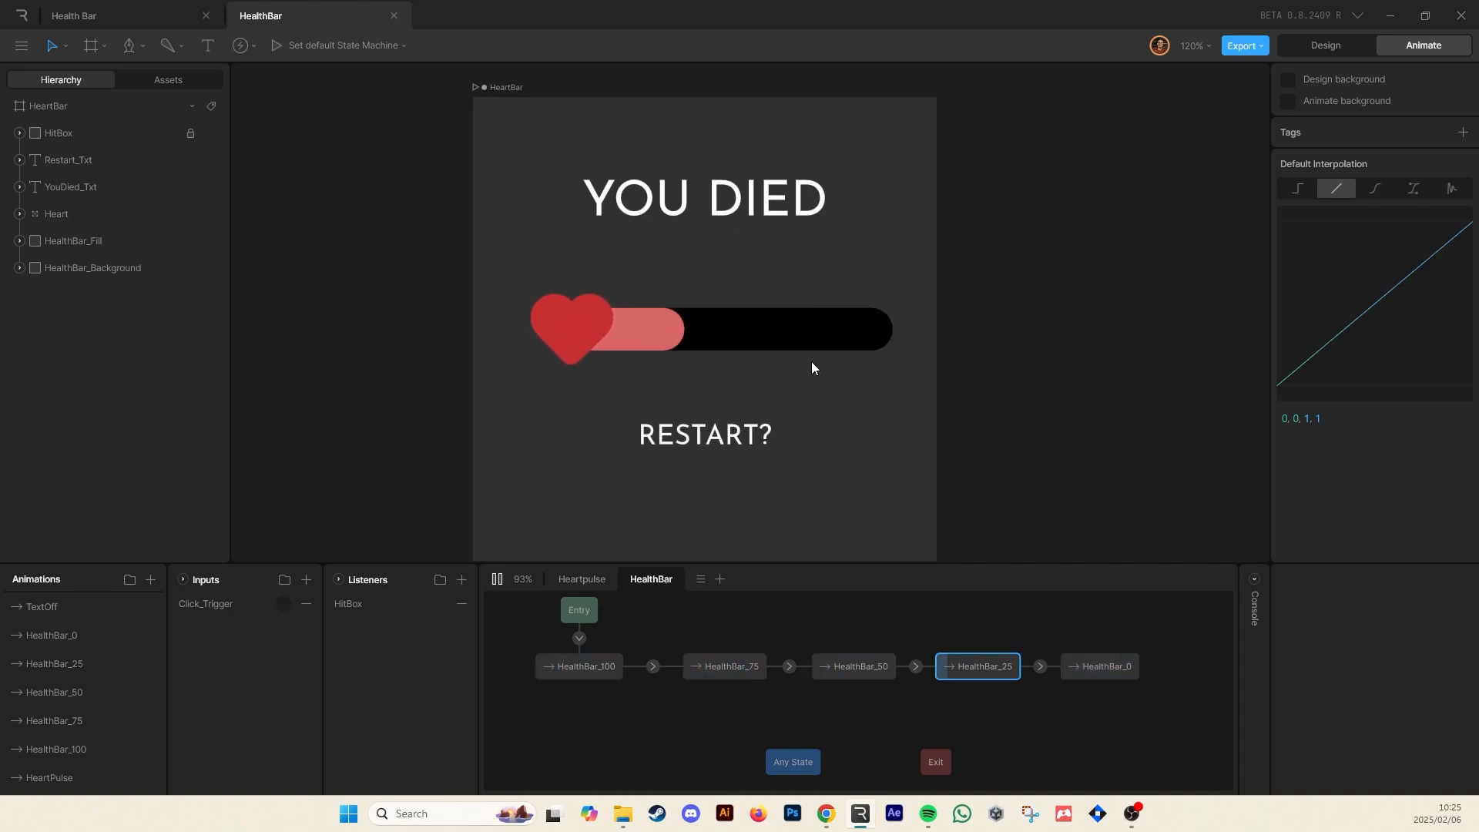
{"action": "left_click", "coordinate": [811, 362]}
{"action": "key", "text": "space"}
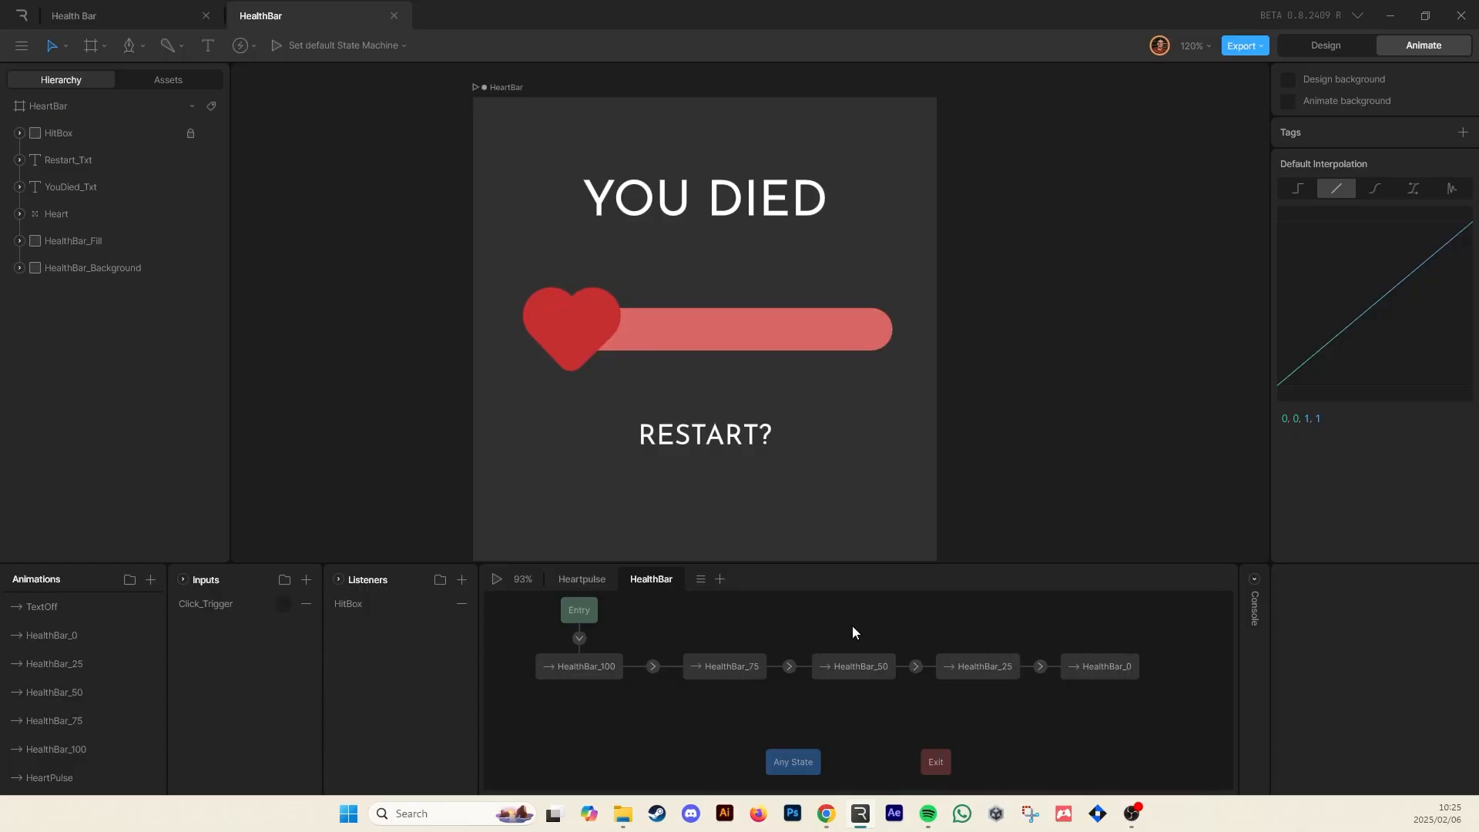
Select the four health transitions and set their duration to 200 ms
{"action": "left_click_drag", "start_coordinate": [656, 675], "coordinate": [656, 671]}
{"action": "left_click_drag", "start_coordinate": [783, 625], "coordinate": [794, 674]}
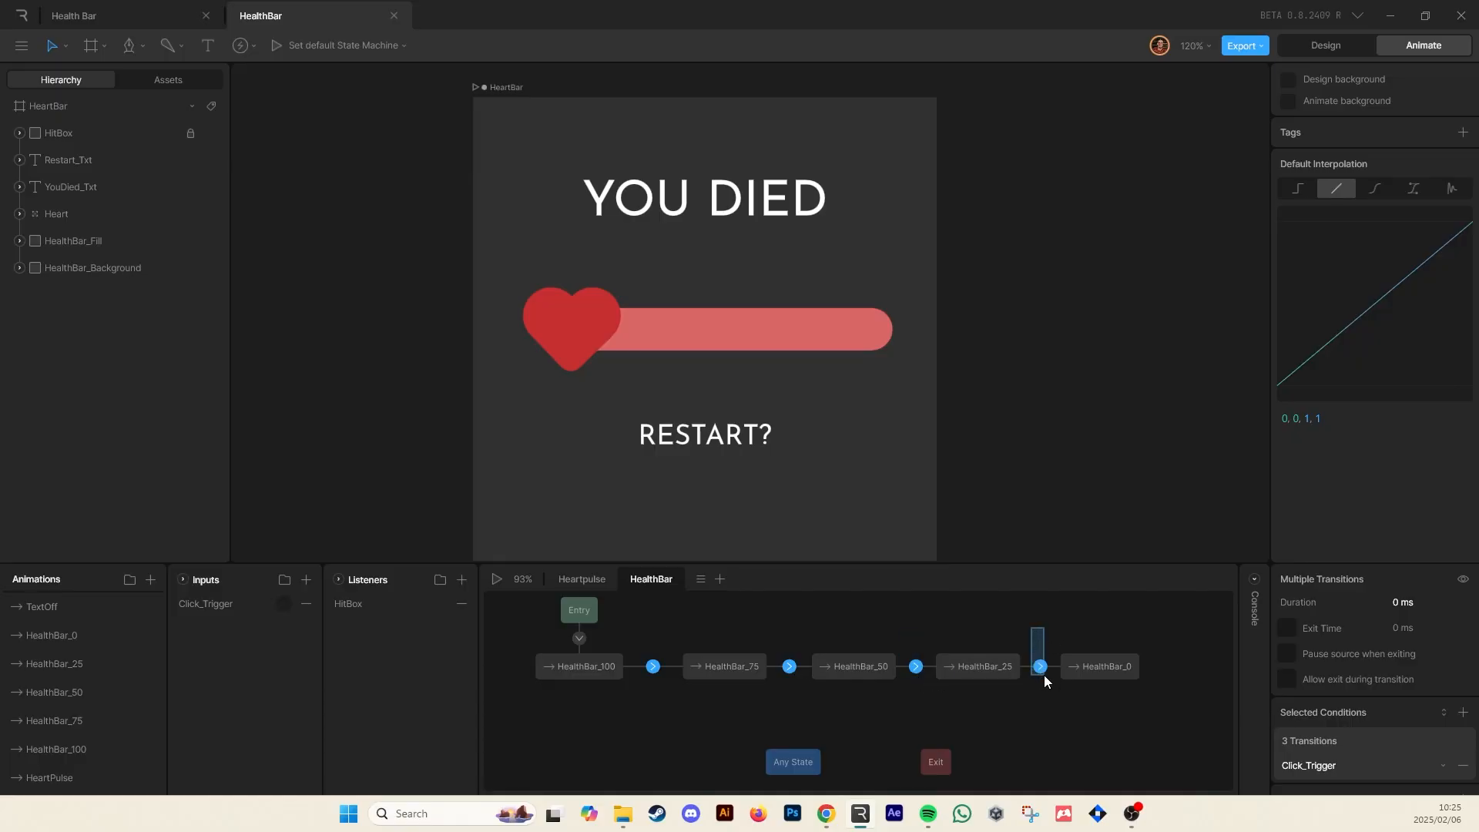
{"action": "left_click_drag", "start_coordinate": [1043, 676], "coordinate": [1043, 675]}
{"action": "left_click", "coordinate": [1408, 601]}
{"action": "type", "text": "200"}
{"action": "key", "text": "Return"}
Set the selected transitions' interpolation to Ease Out
{"action": "scroll", "coordinate": [1380, 640], "scroll_direction": "down", "scroll_amount": 3}
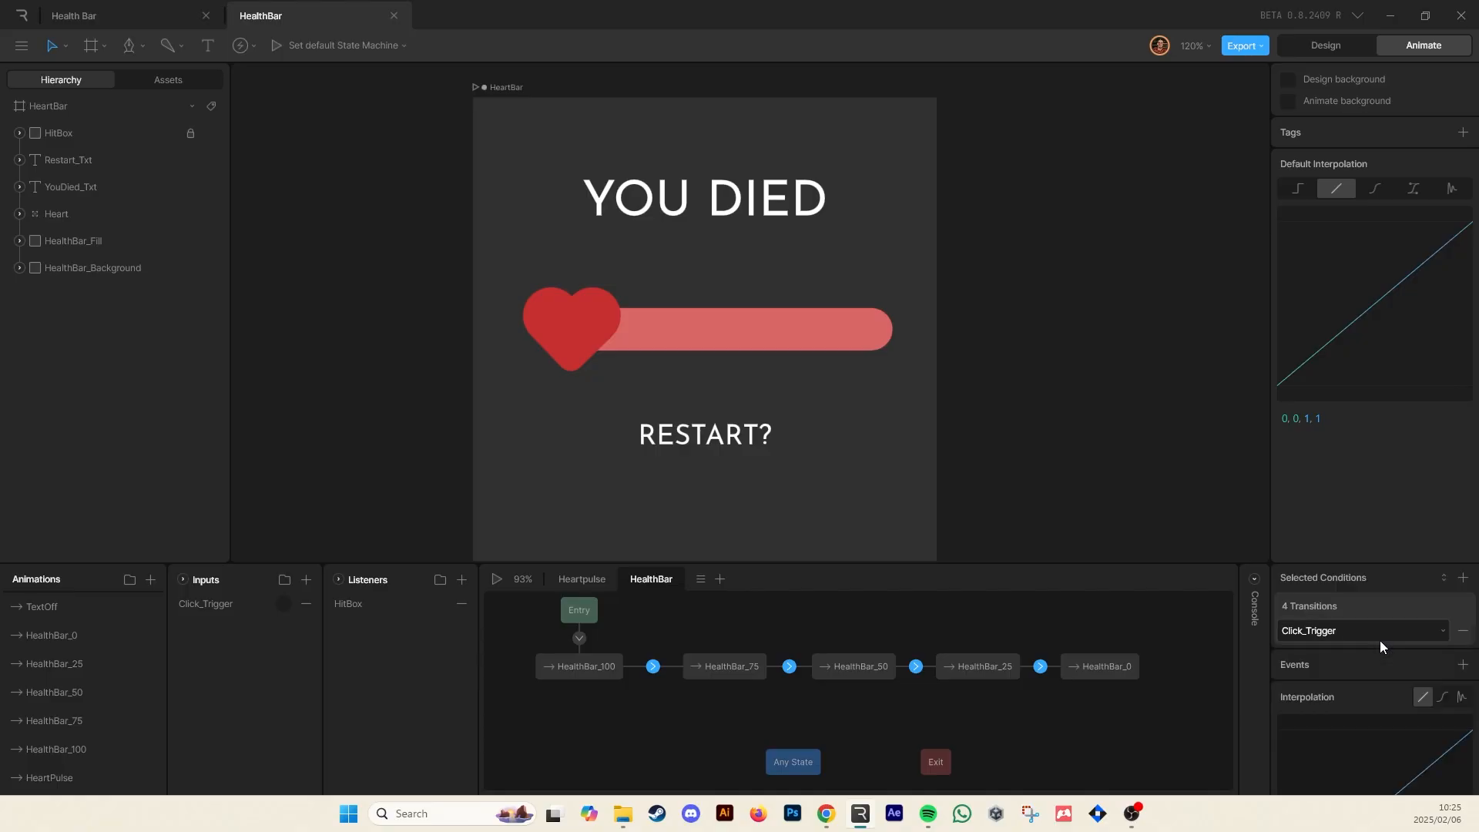
{"action": "scroll", "coordinate": [1342, 701], "scroll_direction": "down", "scroll_amount": 3}
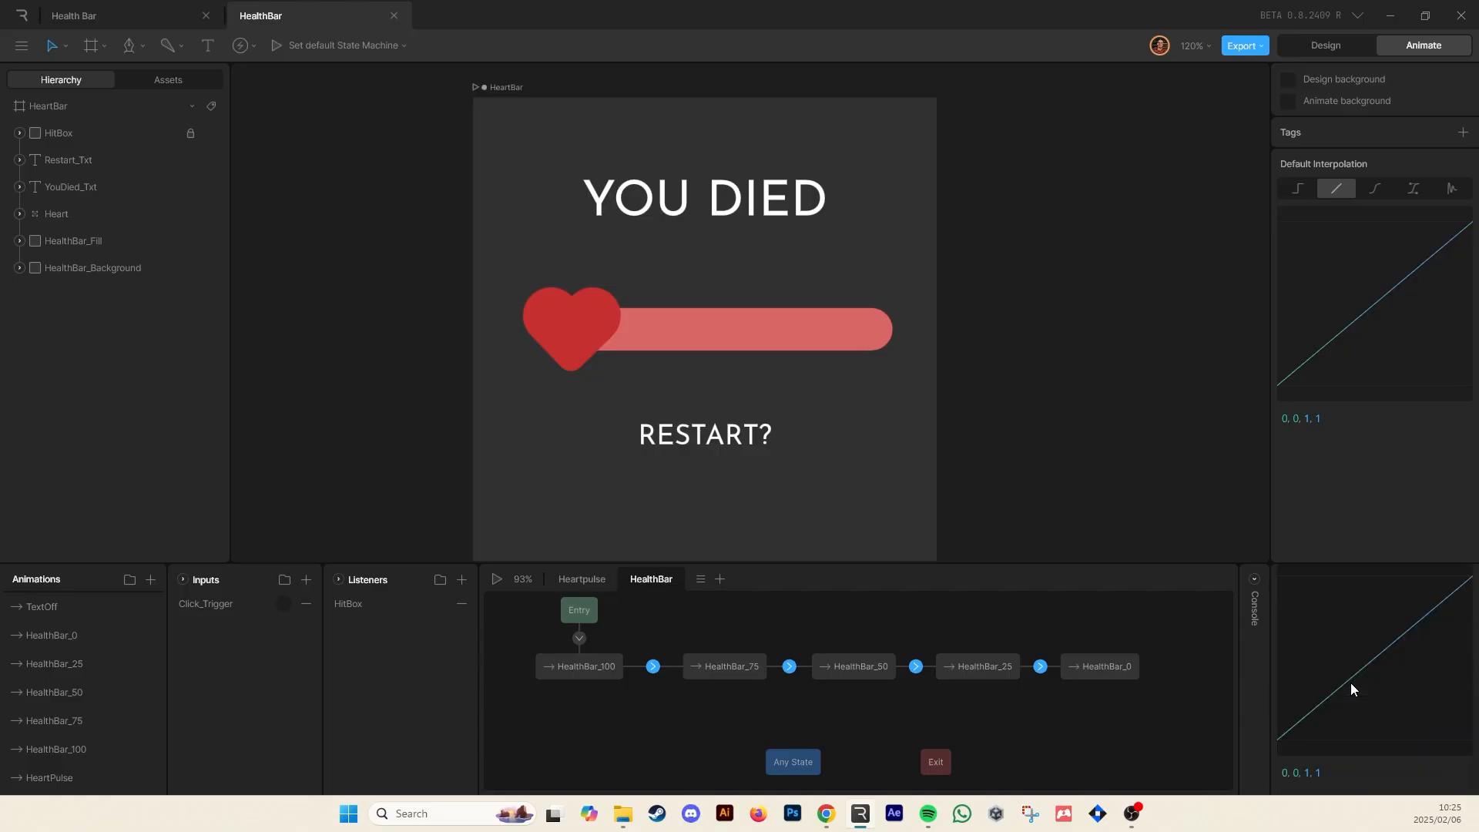
{"action": "scroll", "coordinate": [1356, 684], "scroll_direction": "up", "scroll_amount": 3}
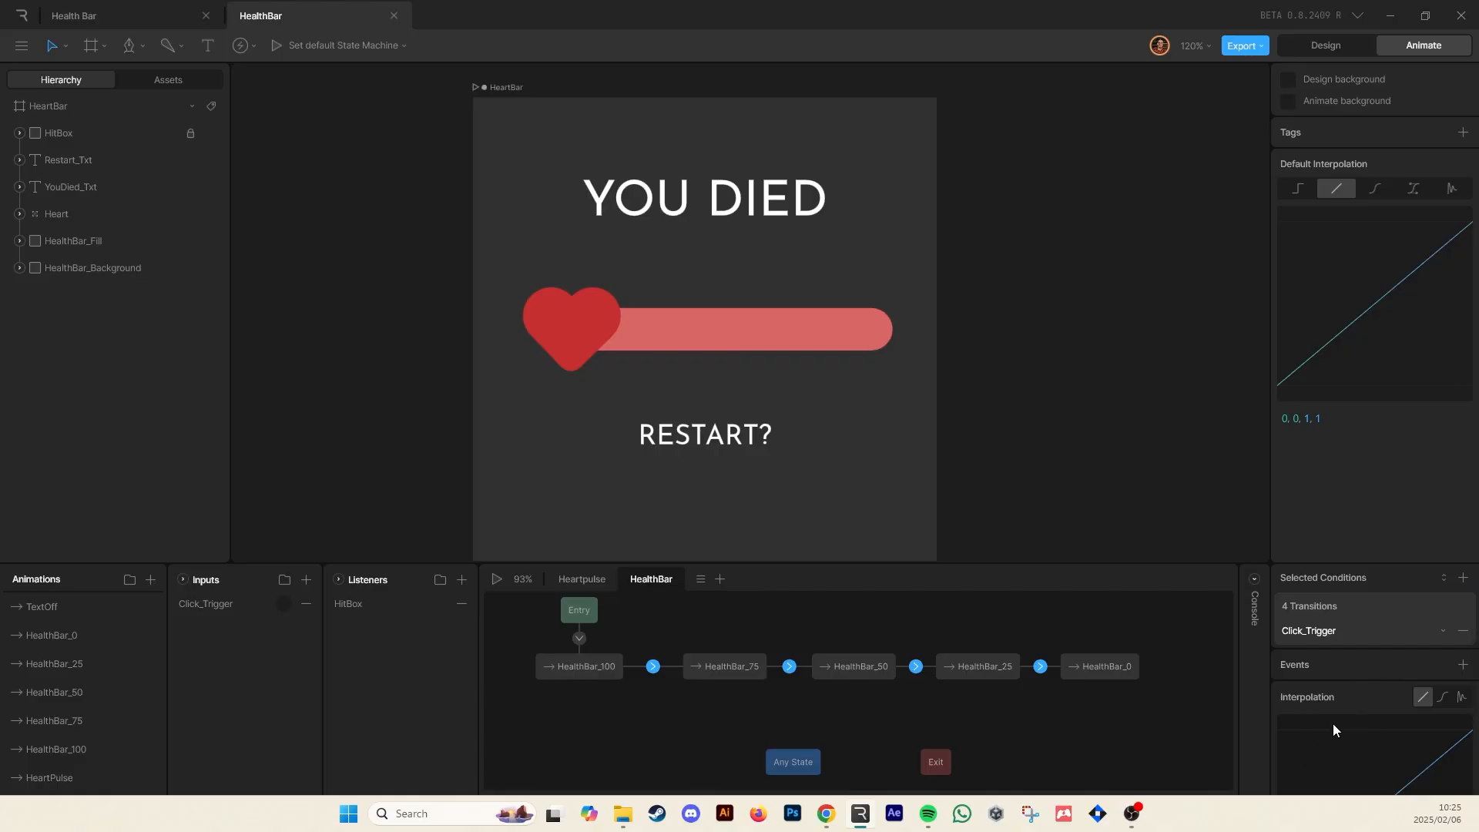
{"action": "left_click", "coordinate": [1458, 699]}
{"action": "scroll", "coordinate": [1396, 706], "scroll_direction": "down", "scroll_amount": 2}
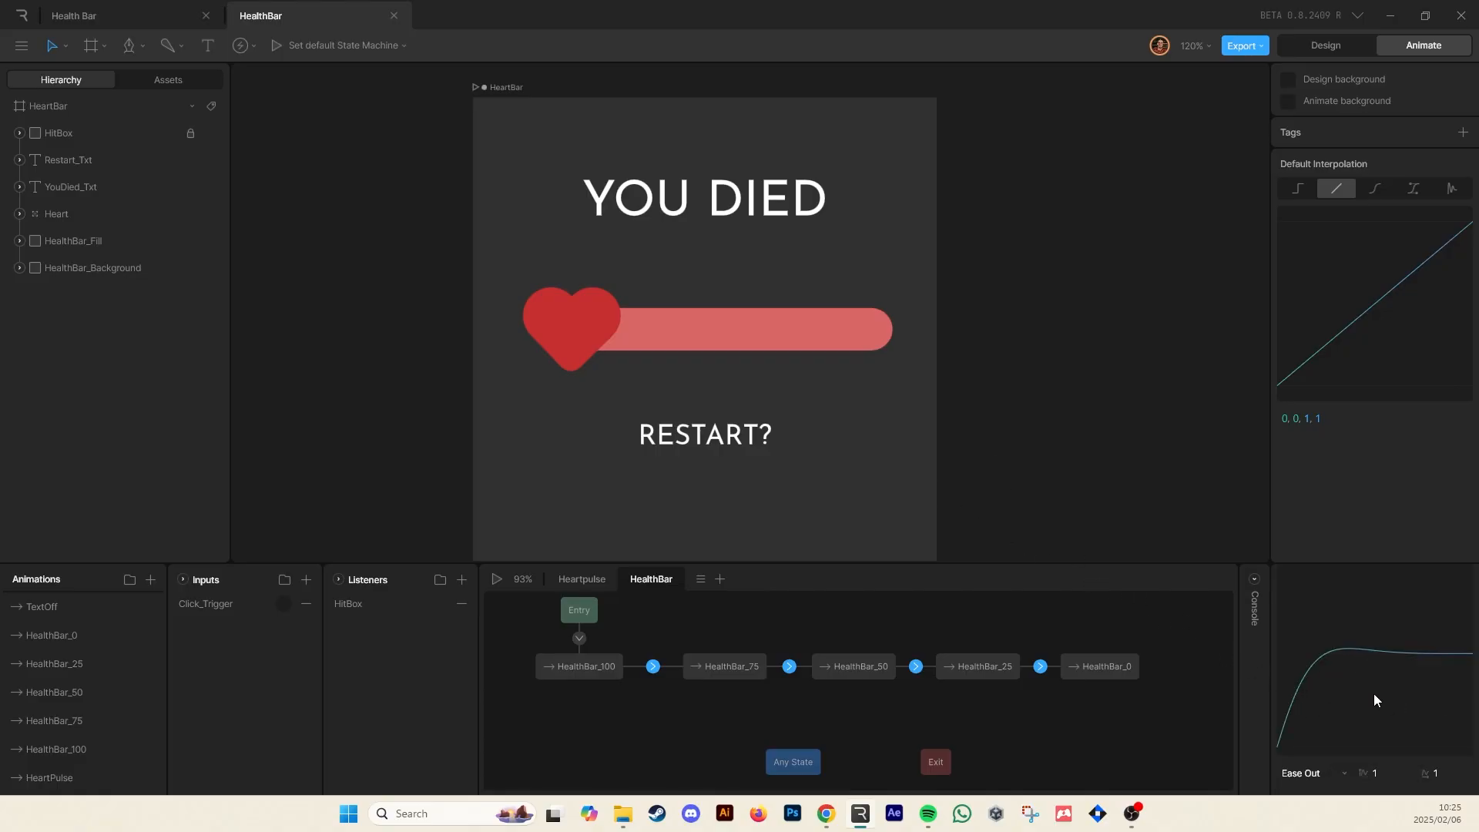
Play the state machine and click the health bar repeatedly to test the eased health transitions
{"action": "scroll", "coordinate": [1374, 693], "scroll_direction": "up", "scroll_amount": 2}
{"action": "key", "text": "space"}
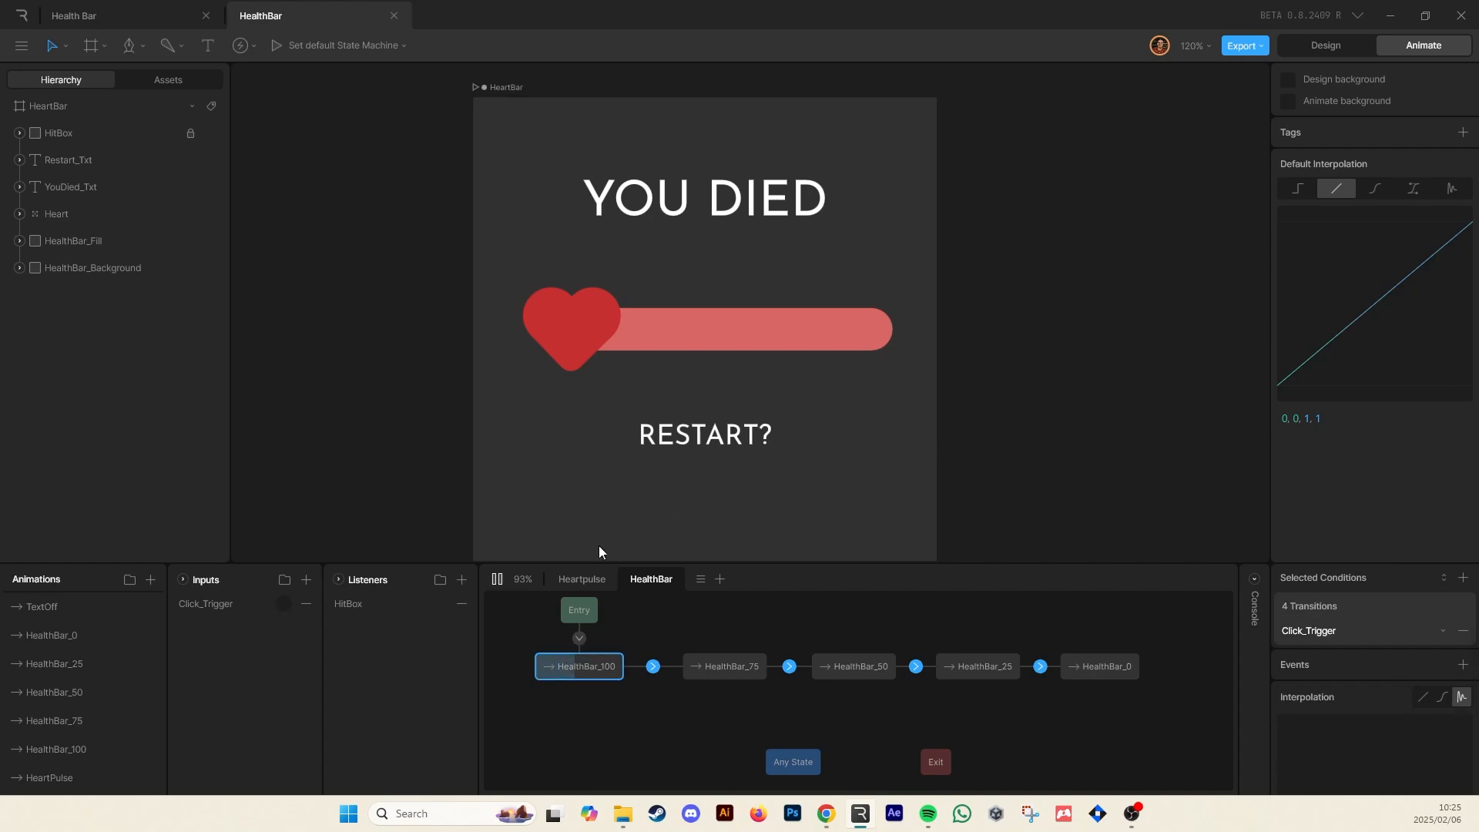
{"action": "left_click", "coordinate": [661, 423]}
{"action": "left_click", "coordinate": [641, 395]}
{"action": "left_click", "coordinate": [641, 394]}
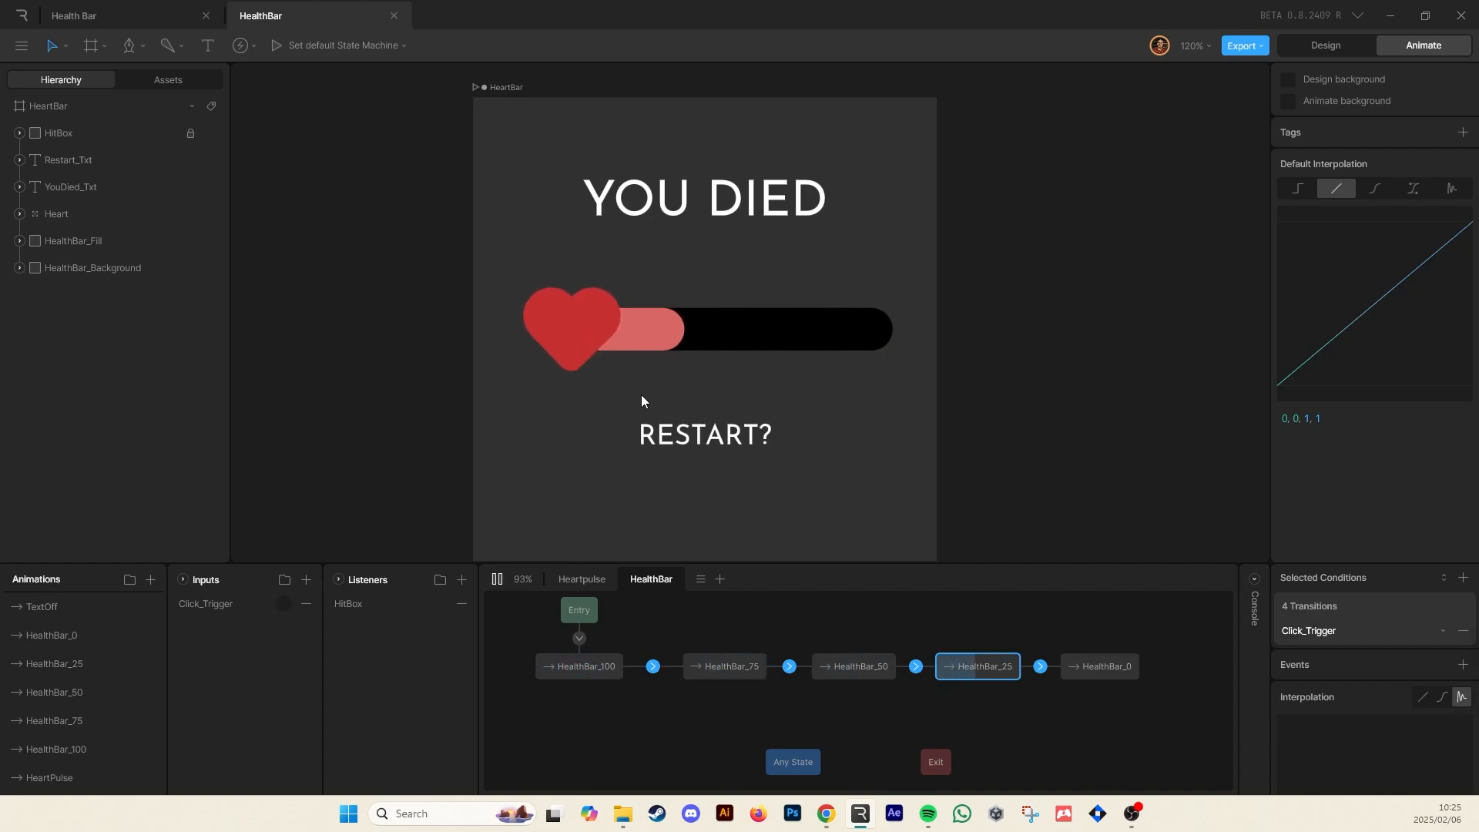
{"action": "left_click", "coordinate": [641, 394]}
{"action": "key", "text": "space"}
{"action": "key", "text": "space"}
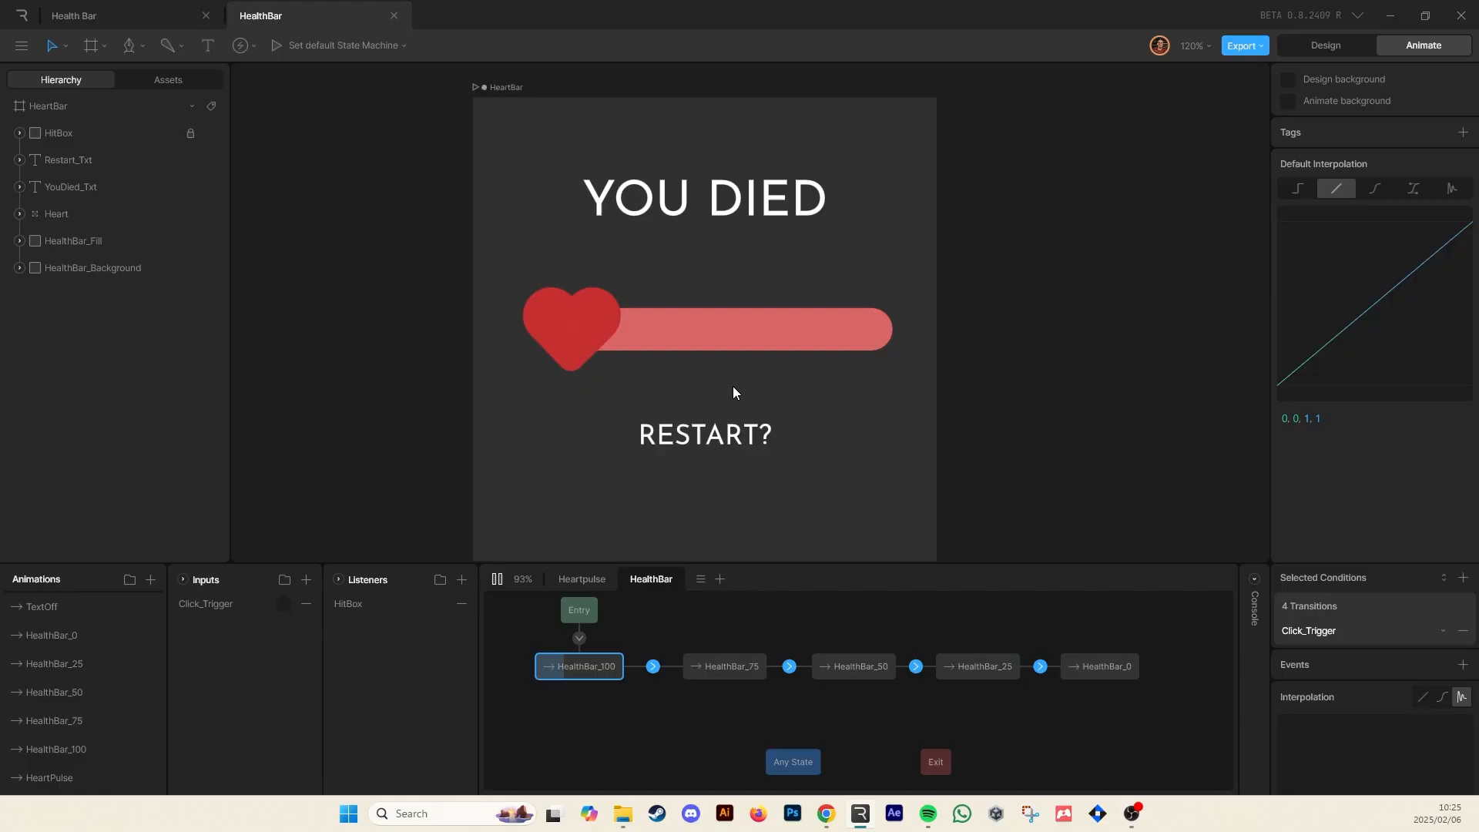
{"action": "left_click", "coordinate": [751, 391]}
{"action": "left_click", "coordinate": [769, 394]}
{"action": "left_click", "coordinate": [768, 394]}
{"action": "left_click", "coordinate": [769, 395]}
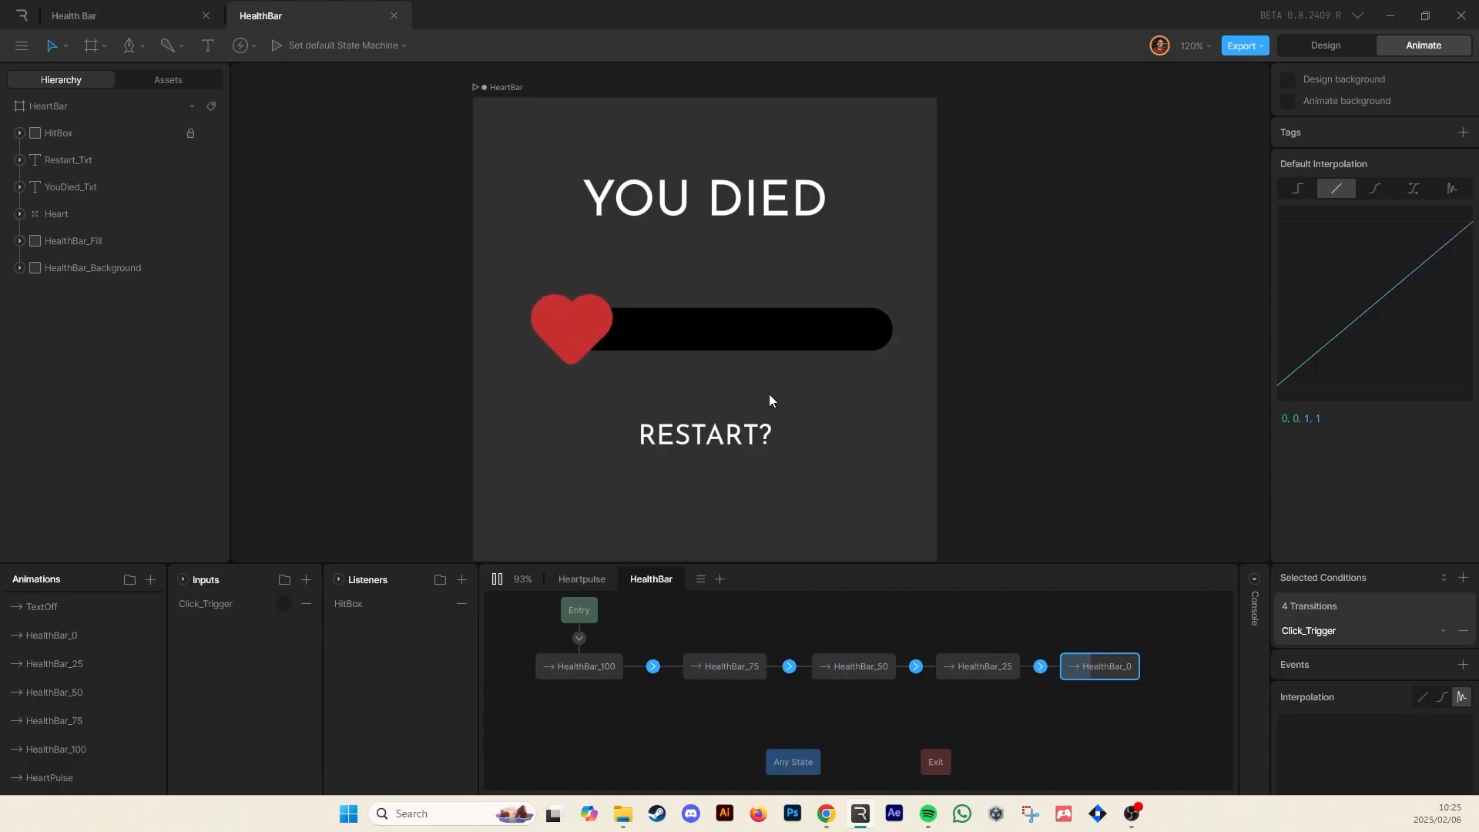
{"action": "key", "text": "space"}
{"action": "key", "text": "space"}
{"action": "left_click", "coordinate": [769, 395]}
{"action": "left_click", "coordinate": [768, 395]}
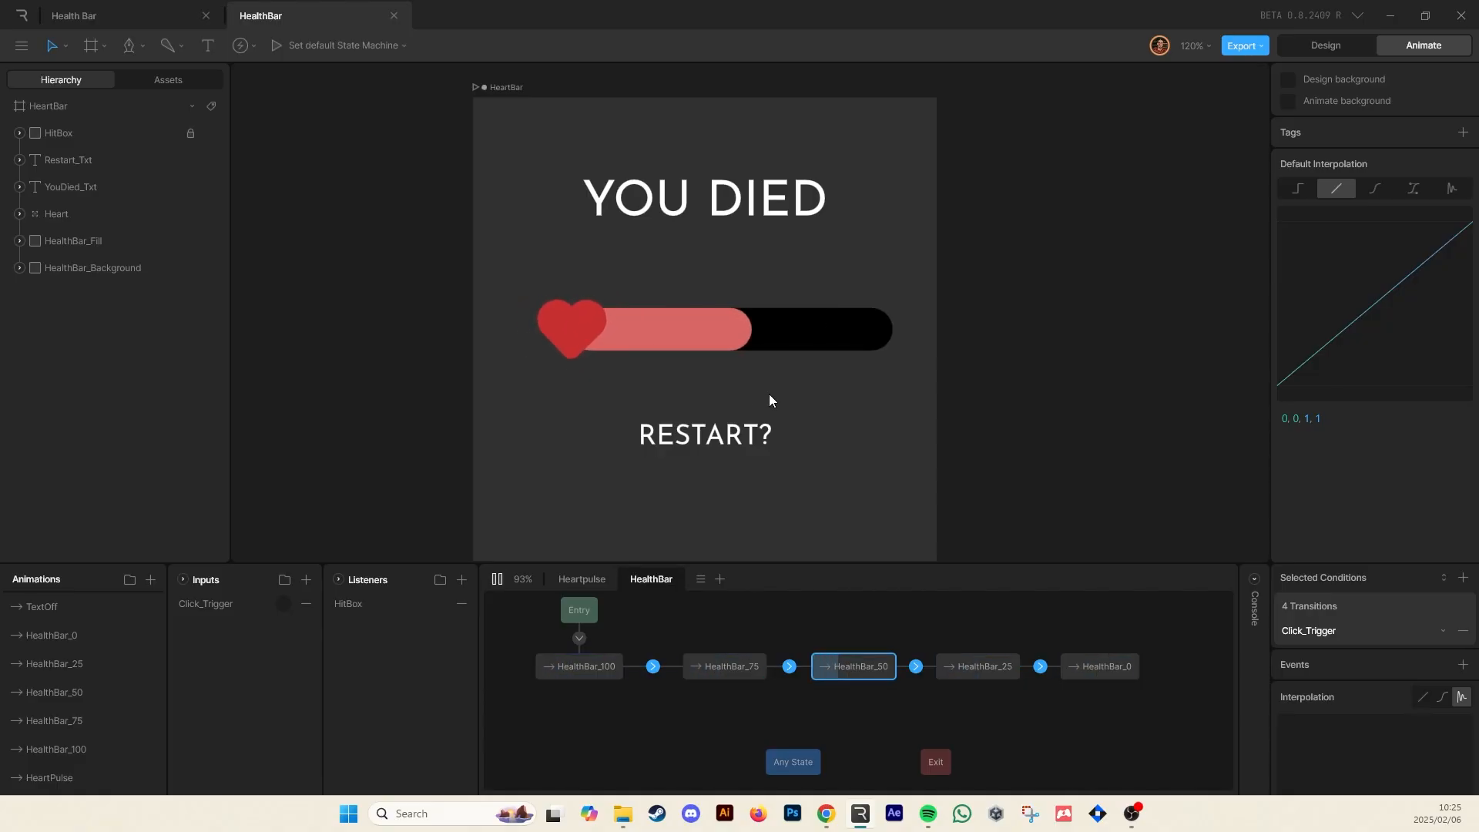
{"action": "left_click", "coordinate": [769, 395]}
{"action": "left_click", "coordinate": [769, 395]}
{"action": "key", "text": "space"}
{"action": "key", "text": "space"}
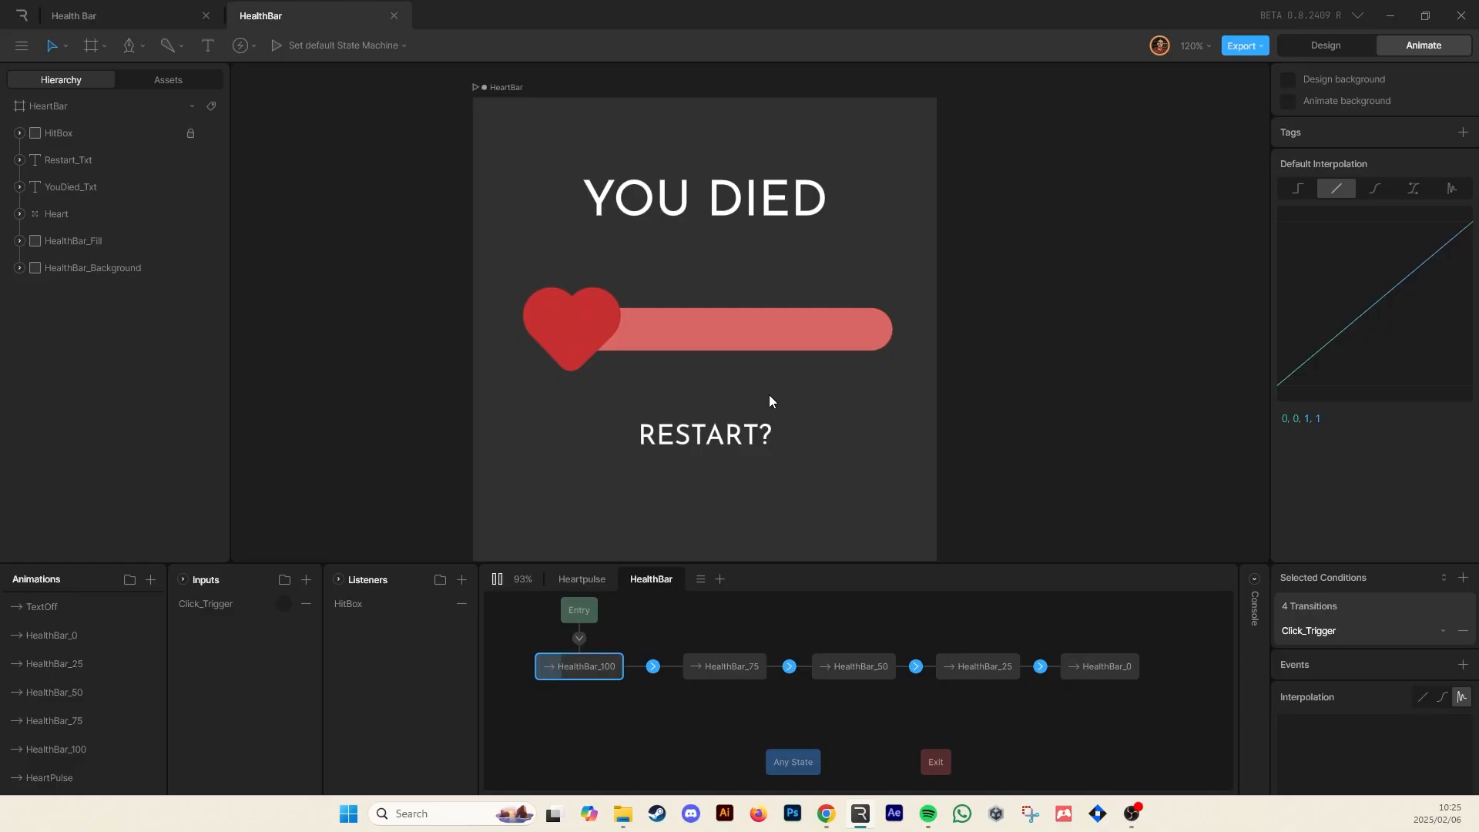
{"action": "left_click", "coordinate": [769, 394]}
{"action": "left_click", "coordinate": [768, 394]}
{"action": "left_click", "coordinate": [768, 392]}
{"action": "left_click", "coordinate": [768, 387]}
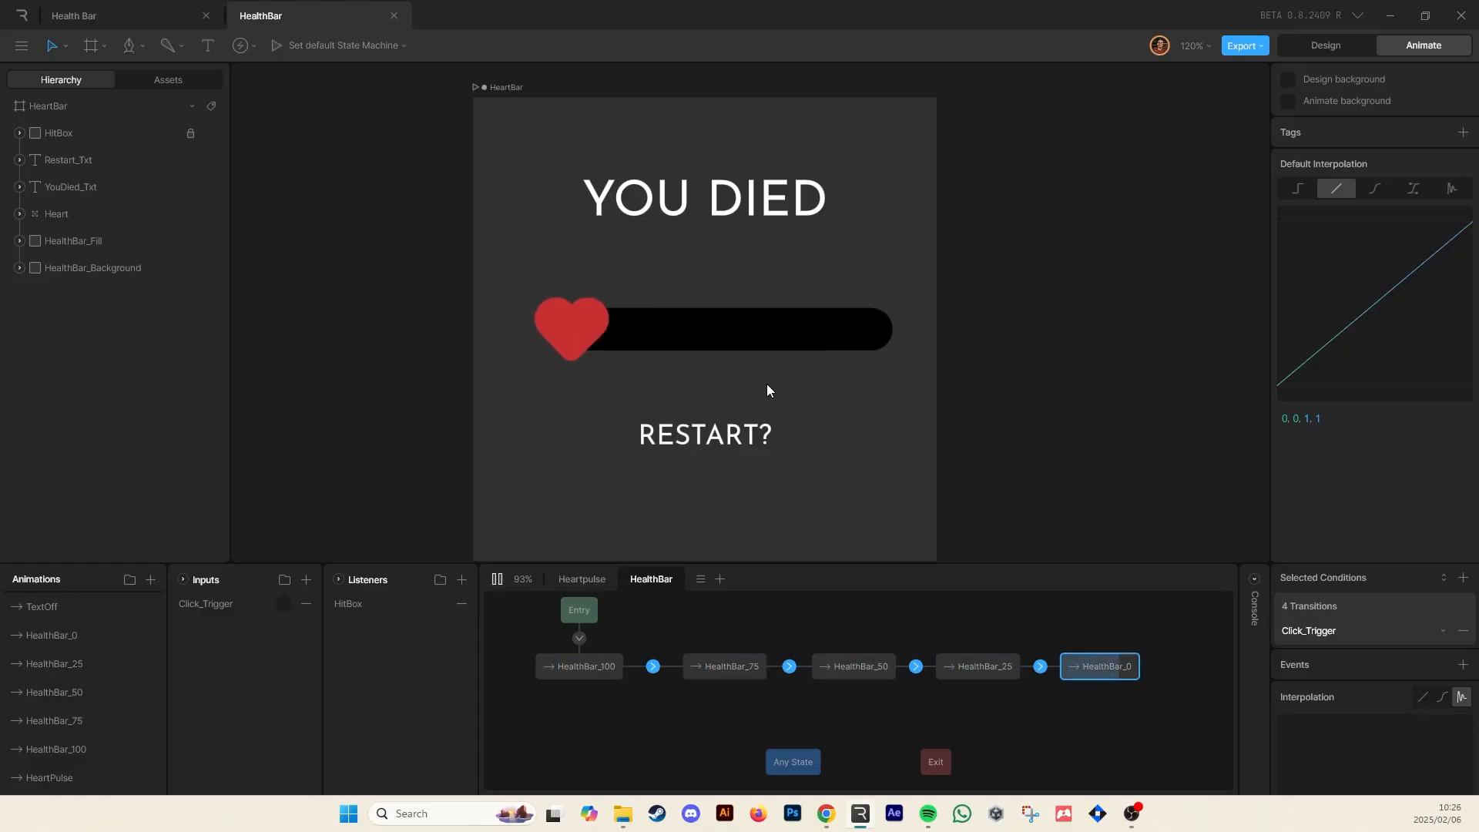
{"action": "key", "text": "space"}
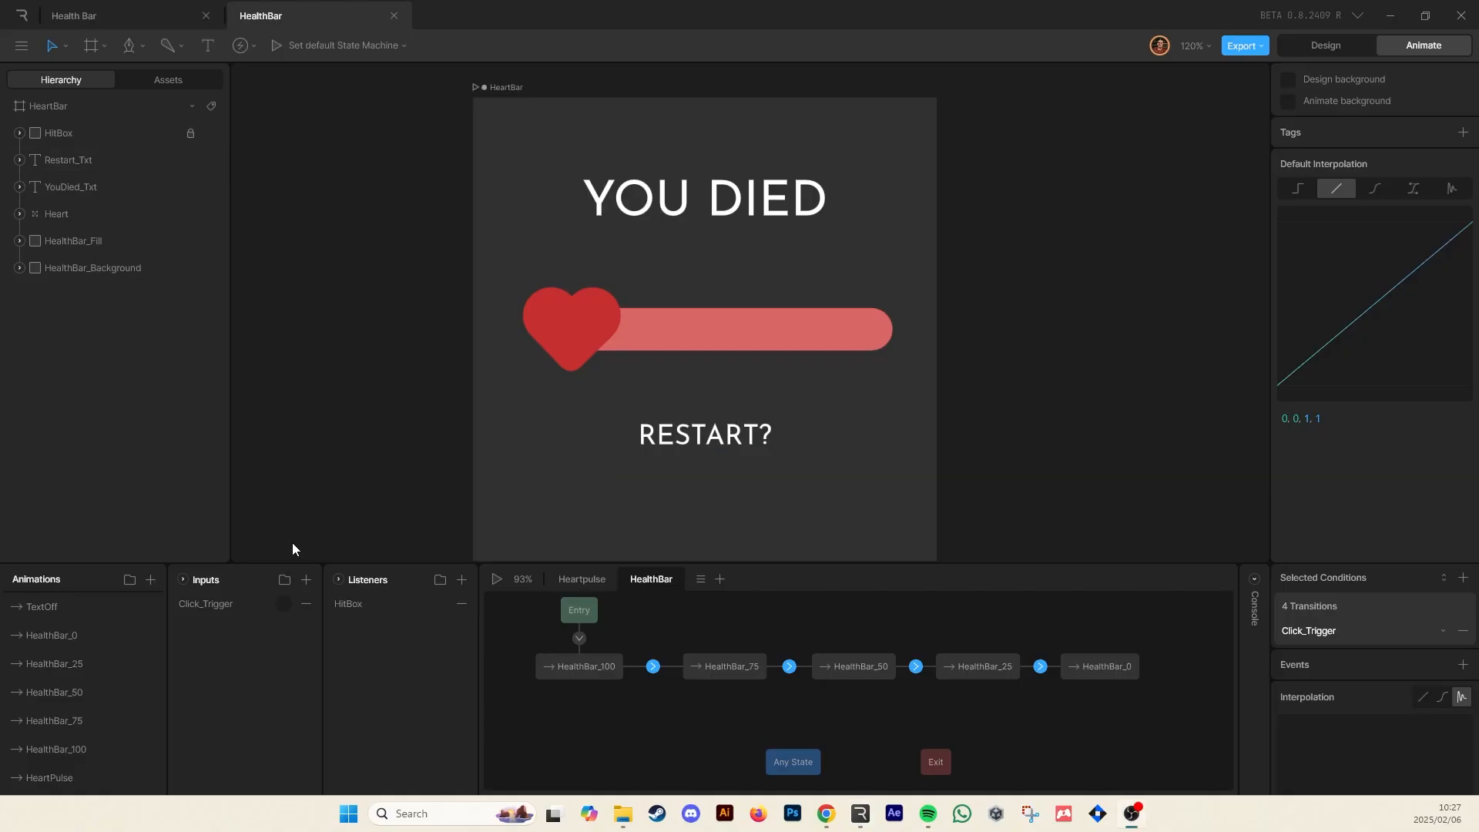
Add a new state machine layer named Text
{"action": "left_click", "coordinate": [712, 435]}
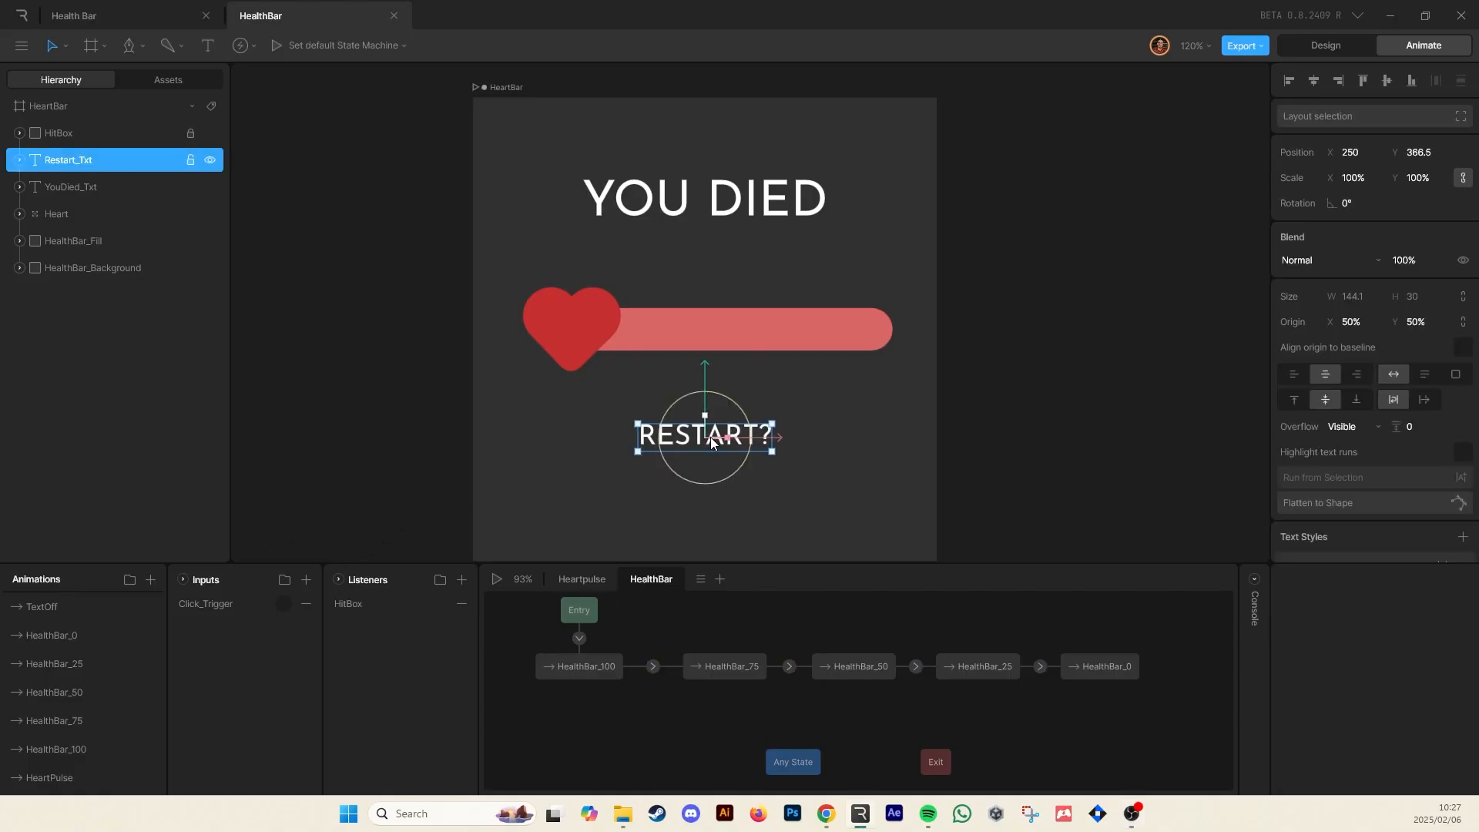
{"action": "left_click", "coordinate": [1060, 349]}
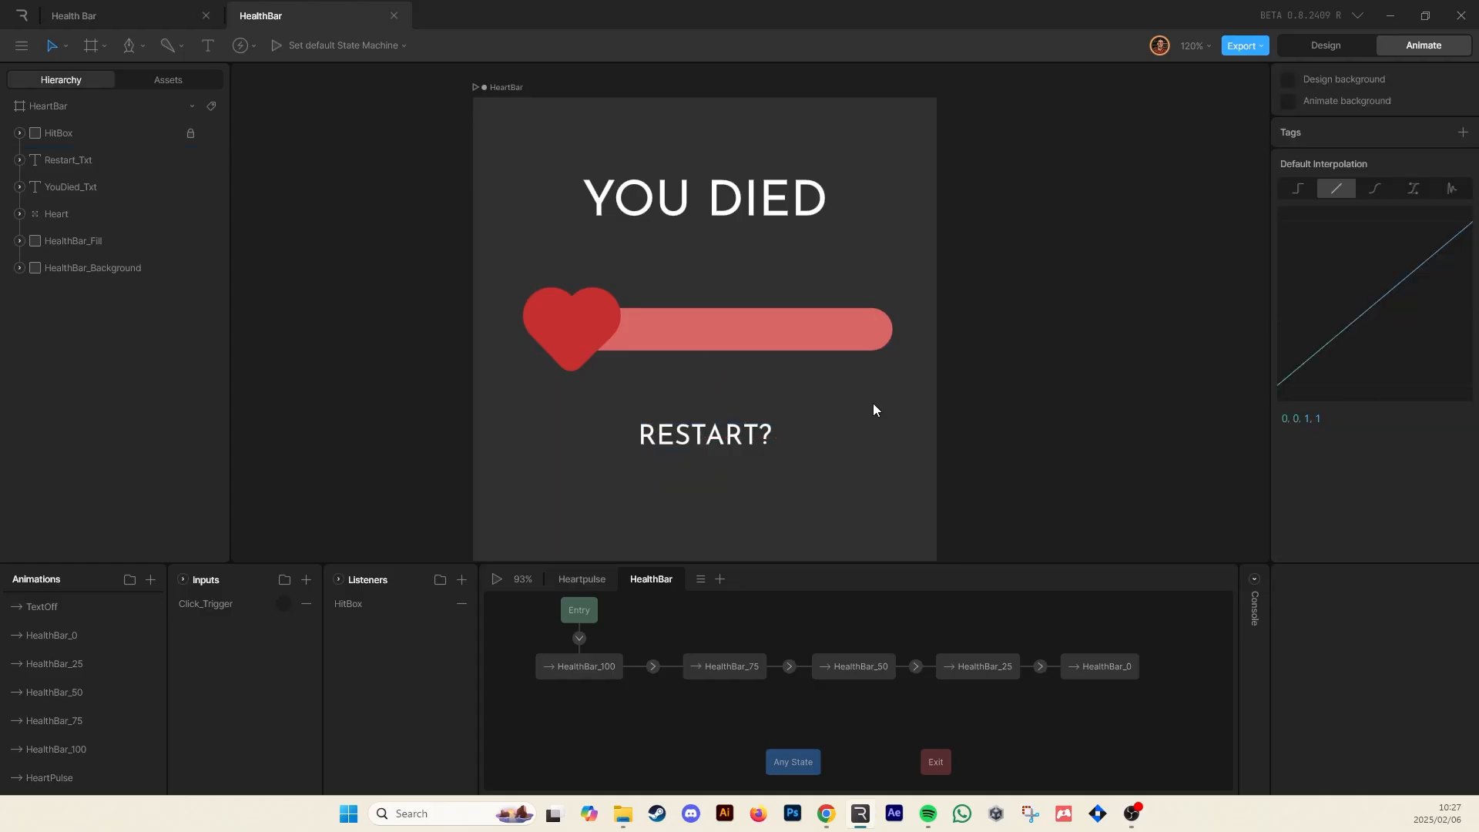
{"action": "left_click", "coordinate": [717, 582]}
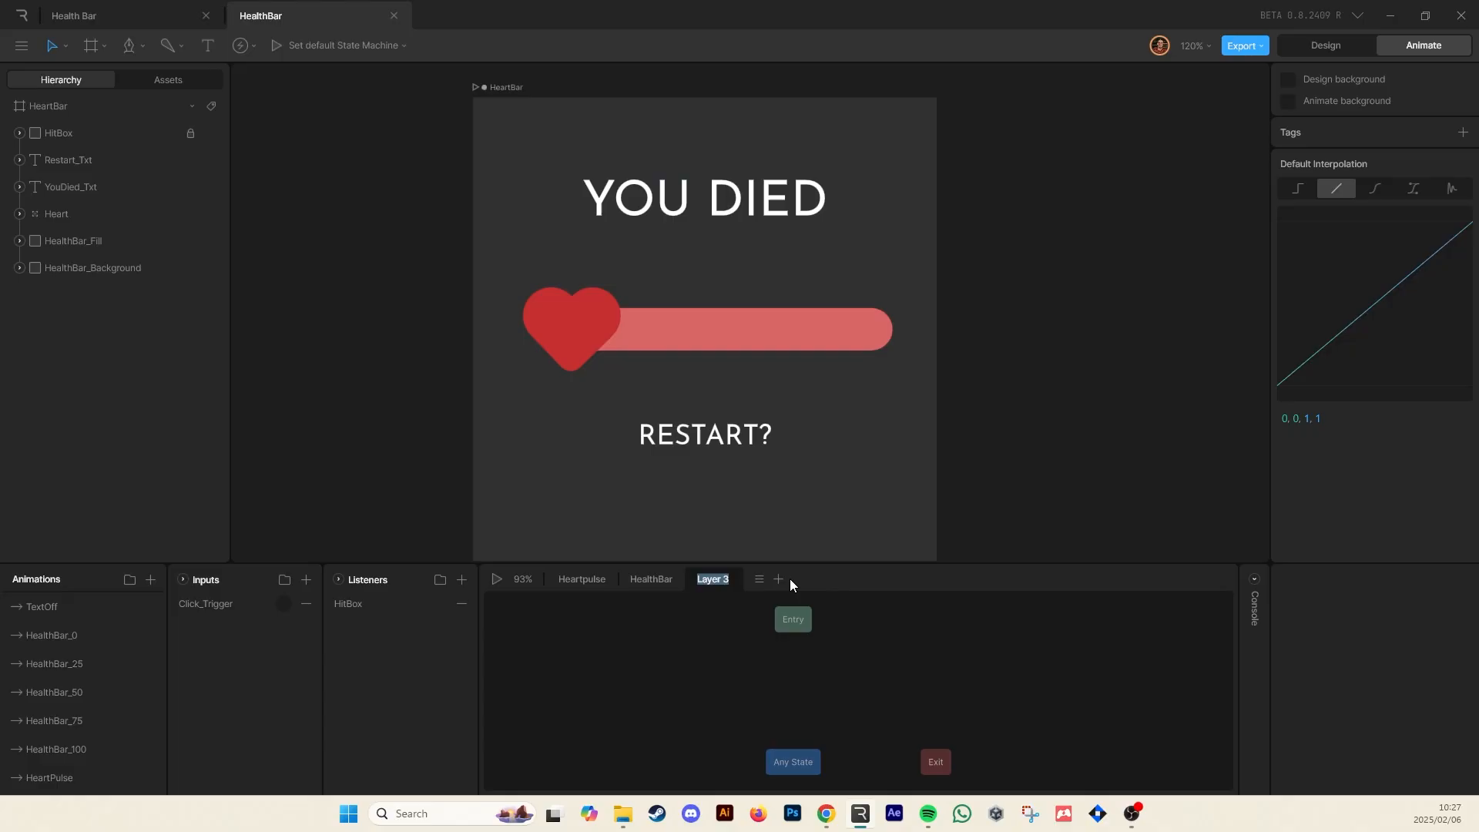
{"action": "type", "text": "Text"}
{"action": "key", "text": "Return"}
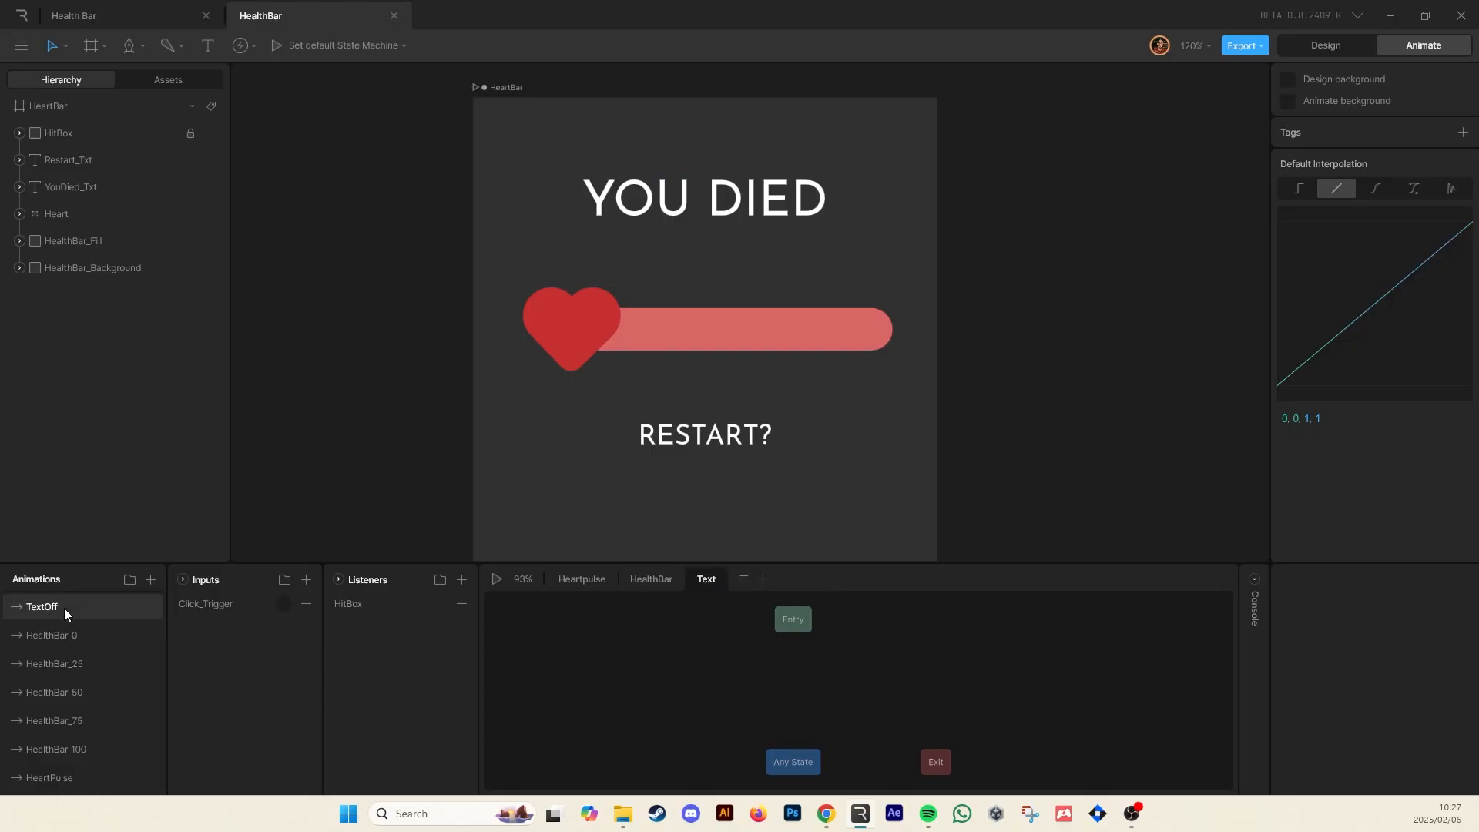
Add the TextOff and TextOn animations as states in the Text layer, with TextOff as the entry state
{"action": "left_click_drag", "start_coordinate": [63, 607], "coordinate": [711, 673]}
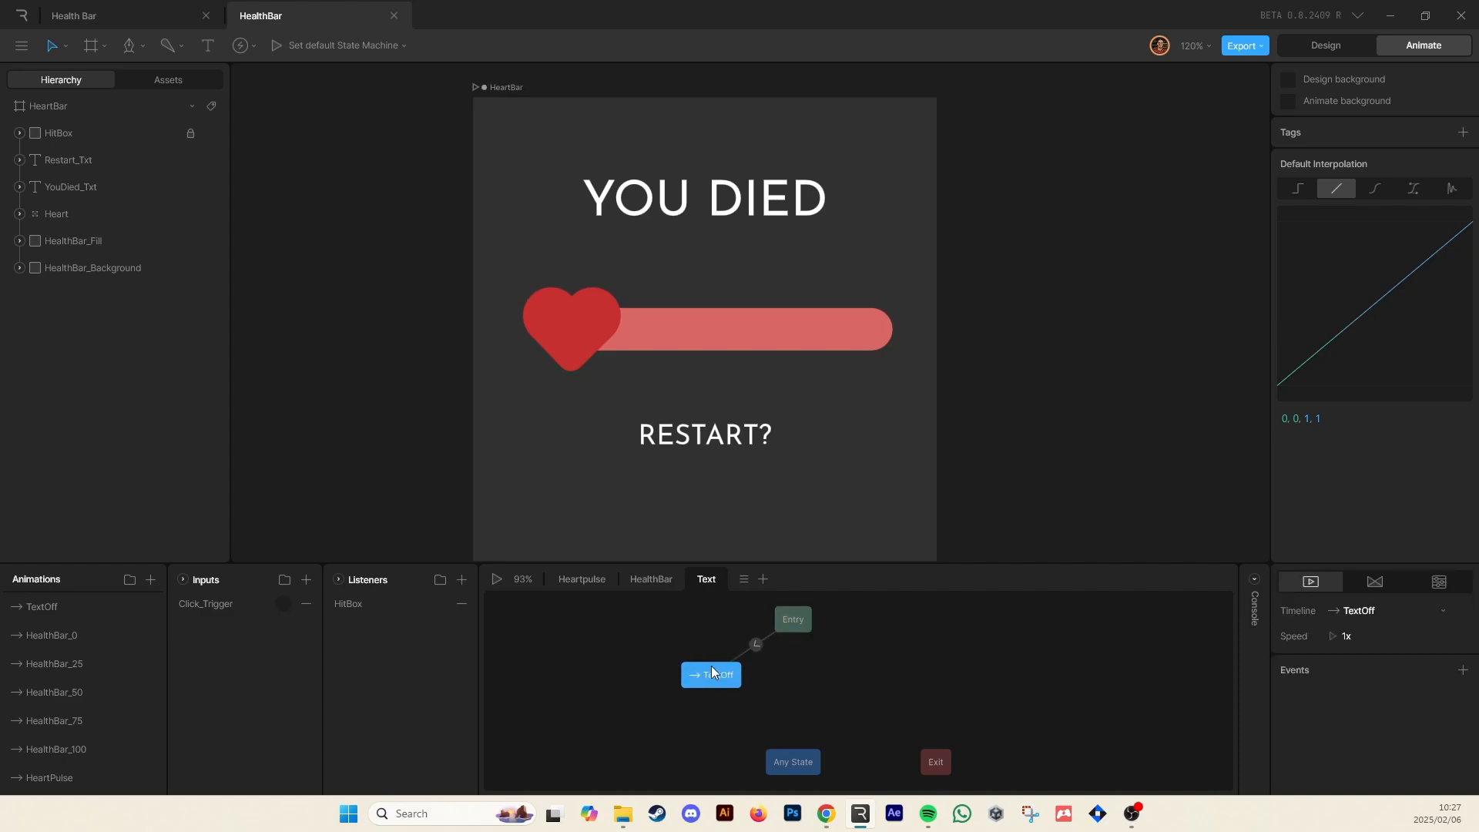
{"action": "key", "text": "space"}
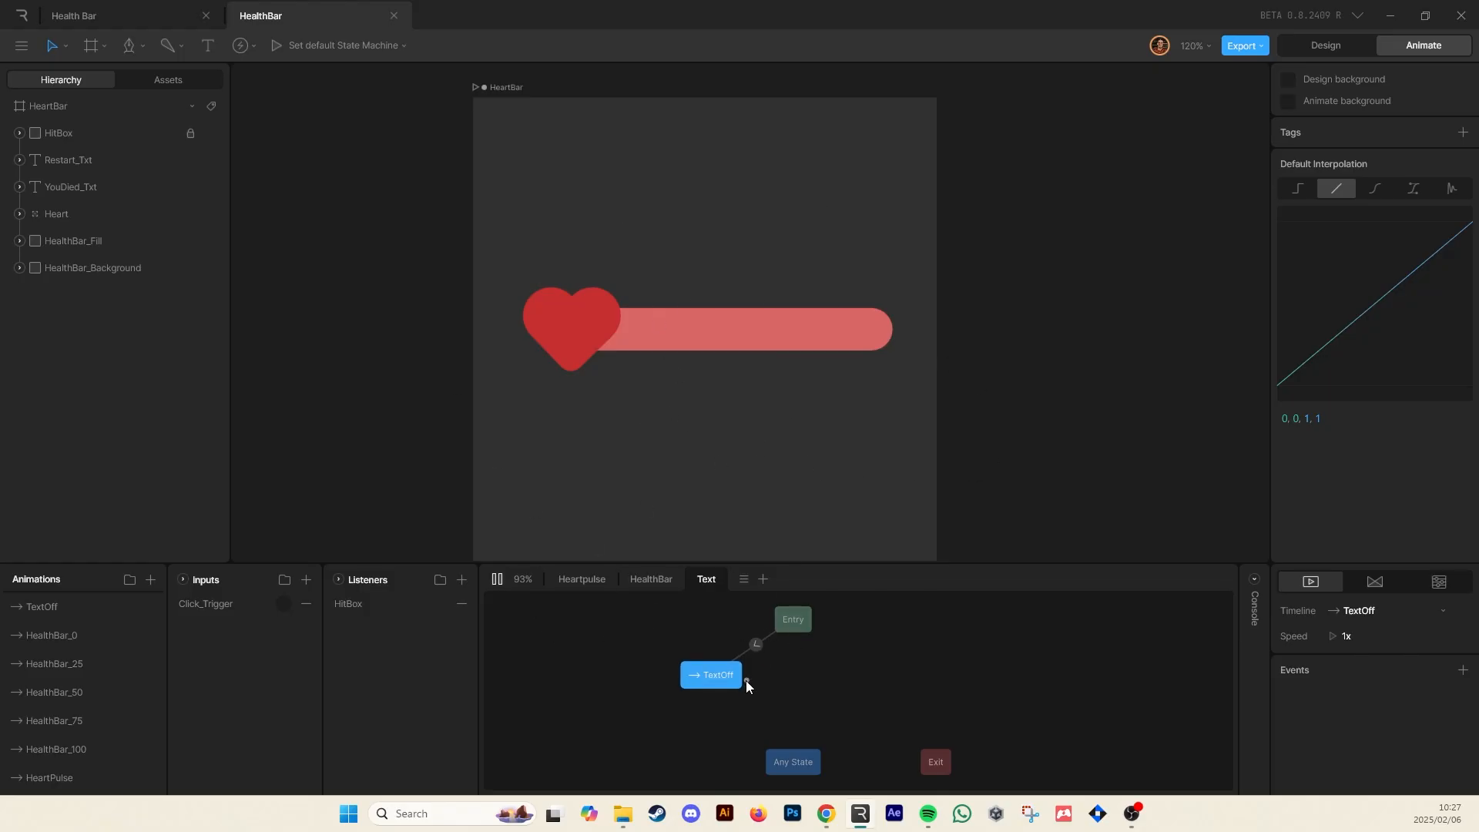
{"action": "left_click", "coordinate": [497, 579]}
{"action": "scroll", "coordinate": [52, 641], "scroll_direction": "up", "scroll_amount": 2}
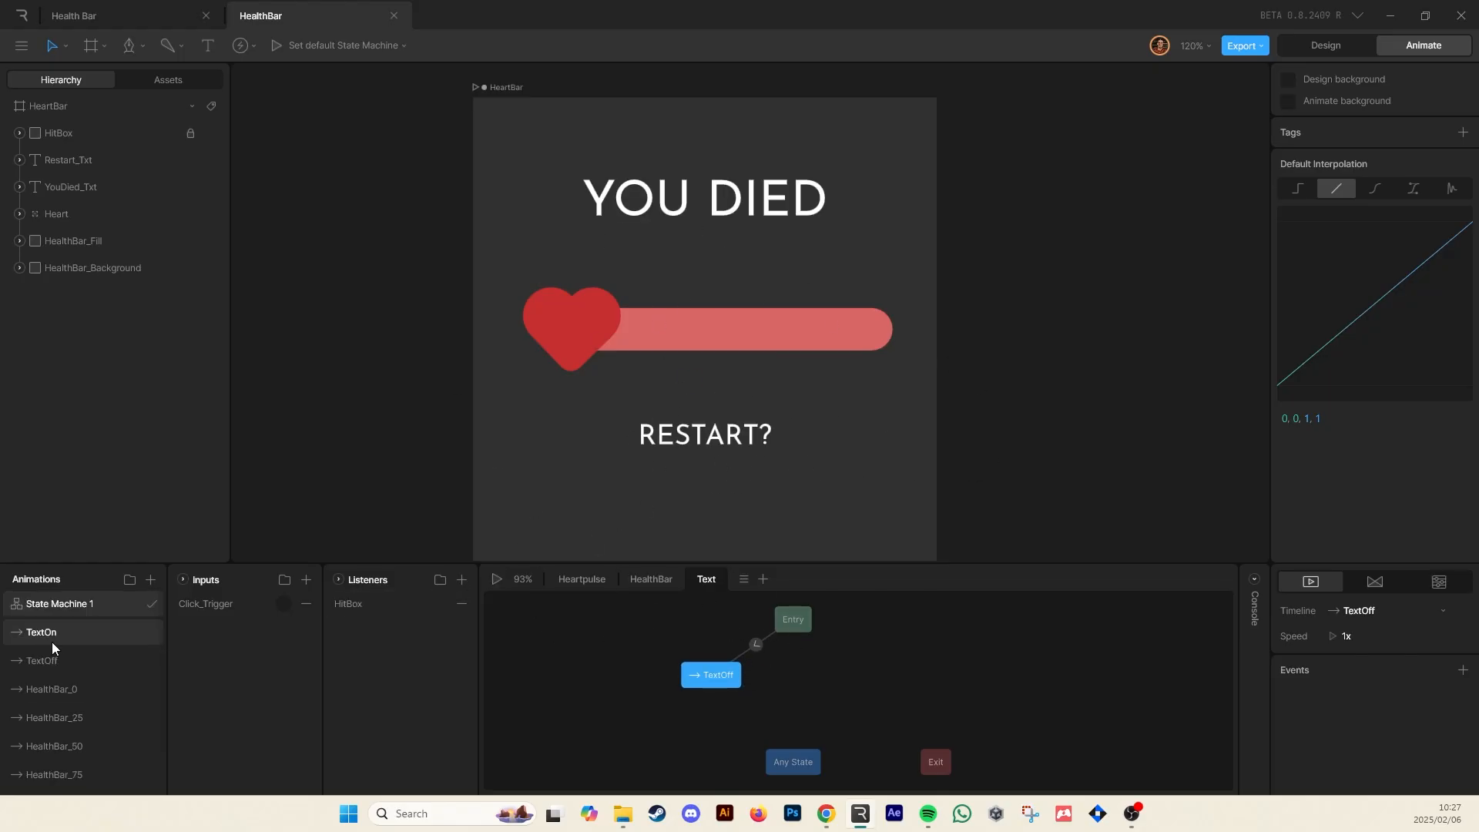
{"action": "left_click_drag", "start_coordinate": [54, 631], "coordinate": [868, 678]}
{"action": "left_click_drag", "start_coordinate": [796, 622], "coordinate": [778, 617]}
{"action": "left_click_drag", "start_coordinate": [862, 682], "coordinate": [851, 684]}
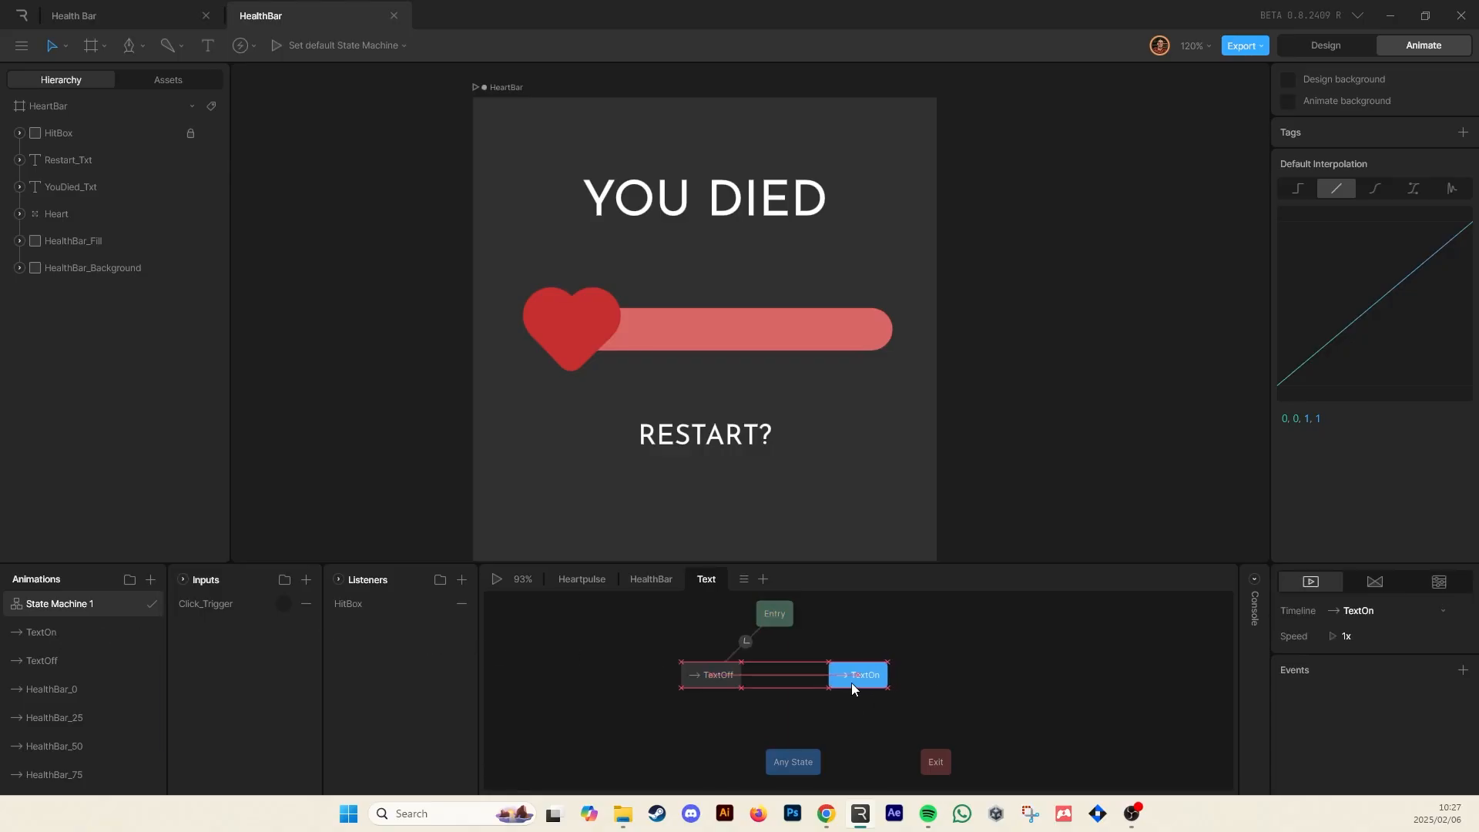
{"action": "left_click", "coordinate": [884, 635]}
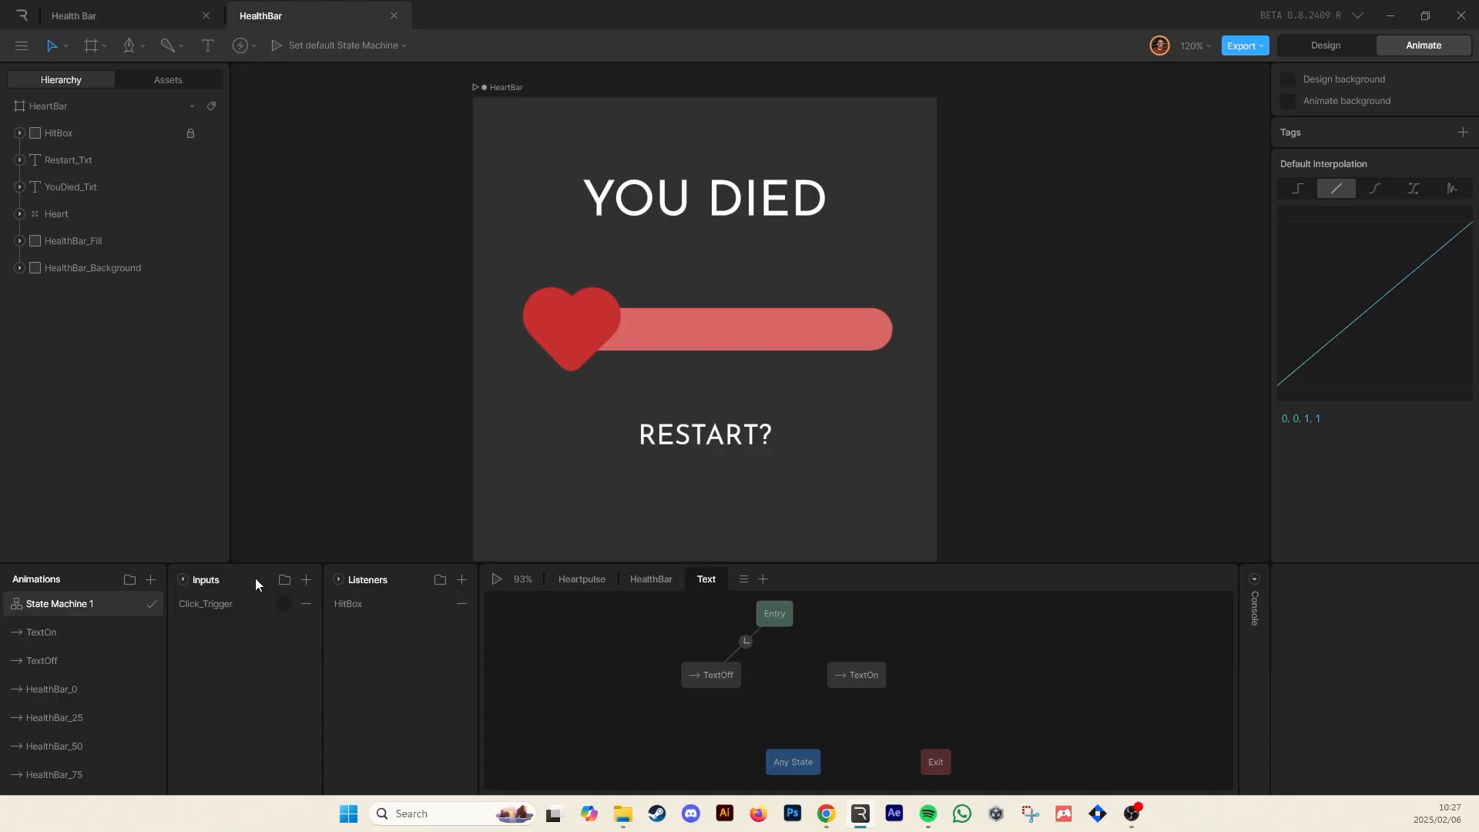
Add a Boolean input named isDead
{"action": "left_click", "coordinate": [304, 581]}
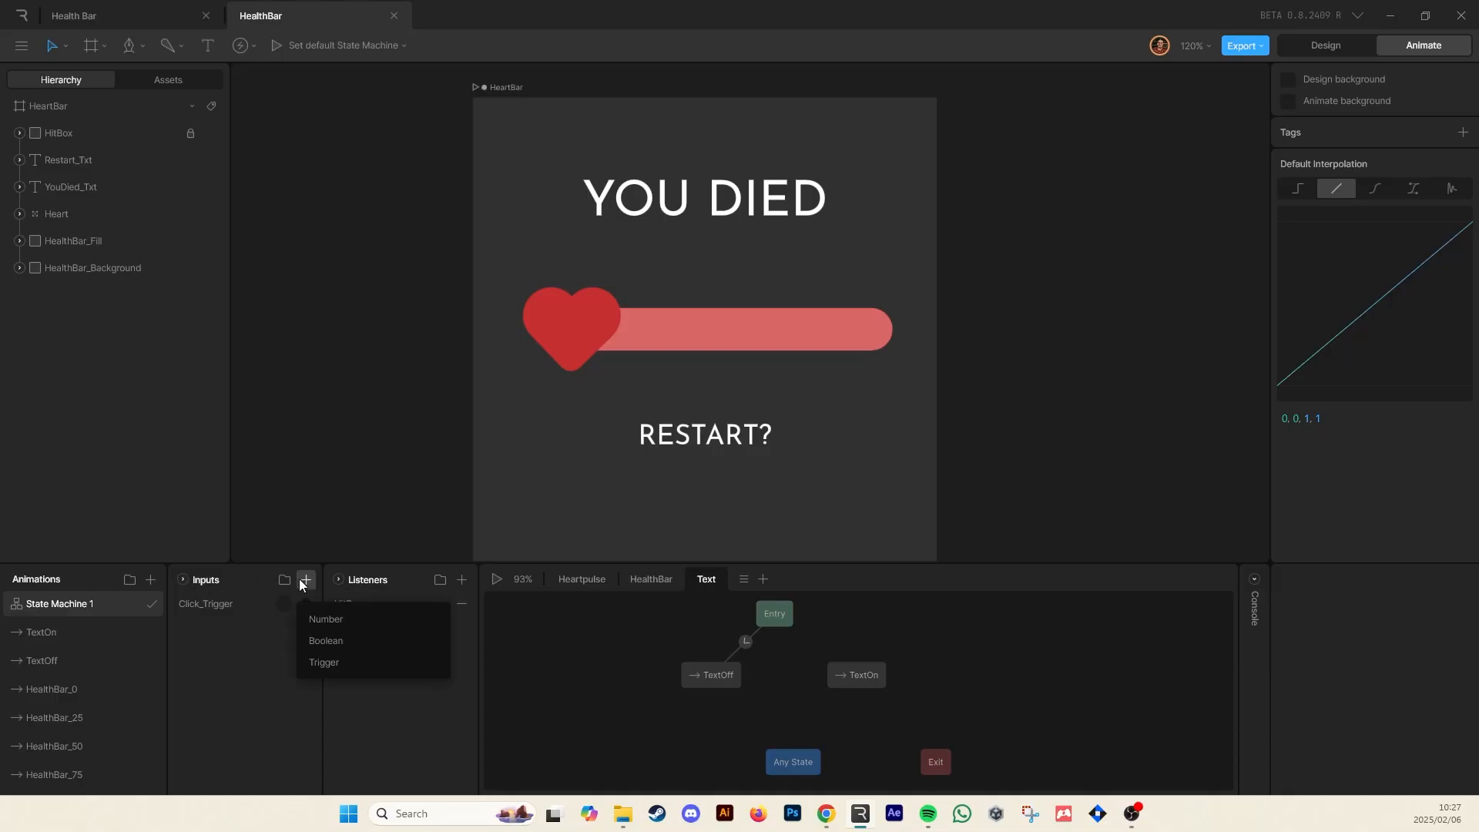
{"action": "left_click", "coordinate": [332, 639]}
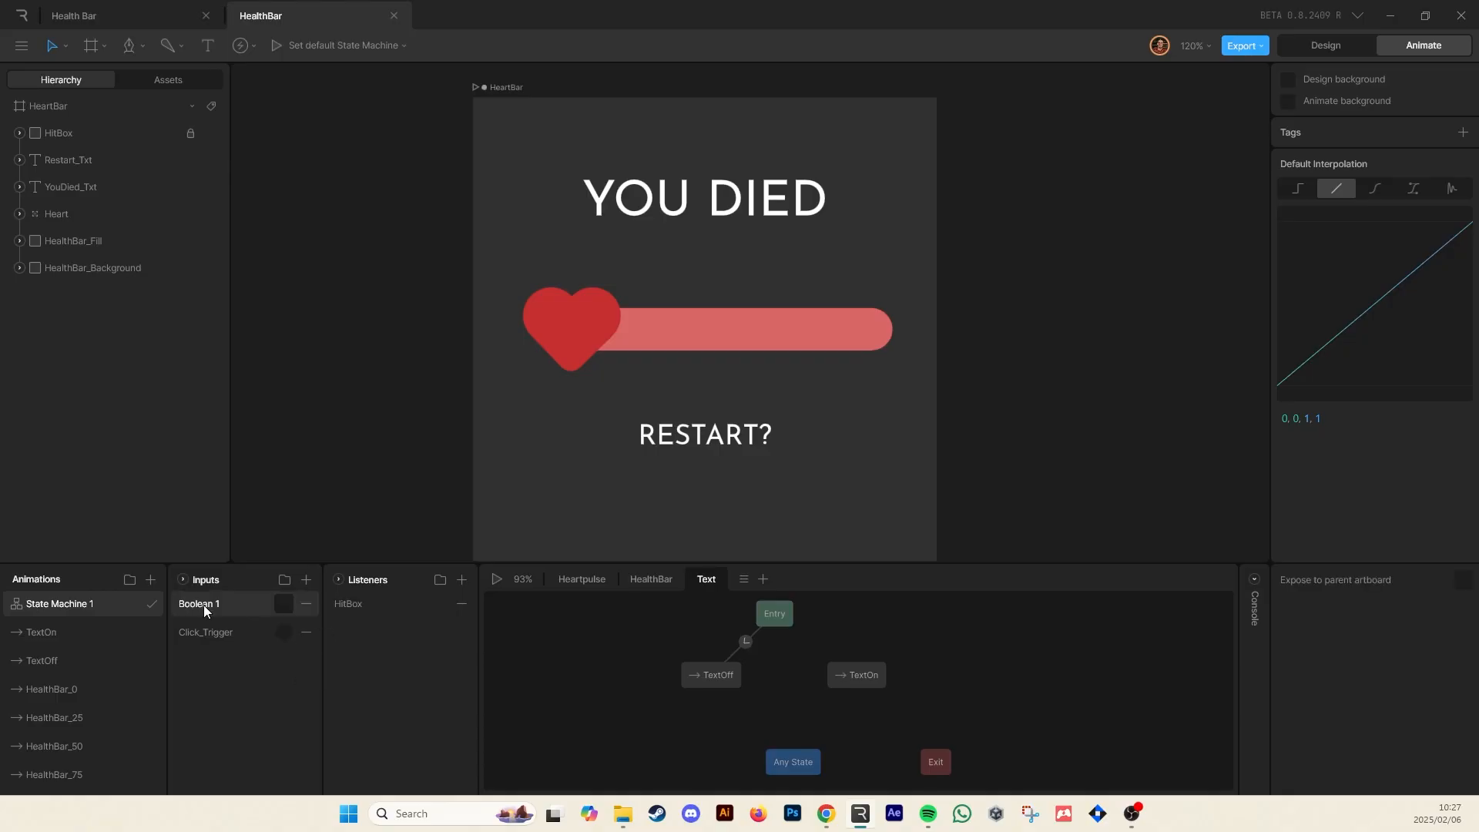
{"action": "type", "text": "isDead"}
Create a transition from TextOff to TextOn conditioned on isDead being true
{"action": "left_click_drag", "start_coordinate": [745, 672], "coordinate": [838, 690]}
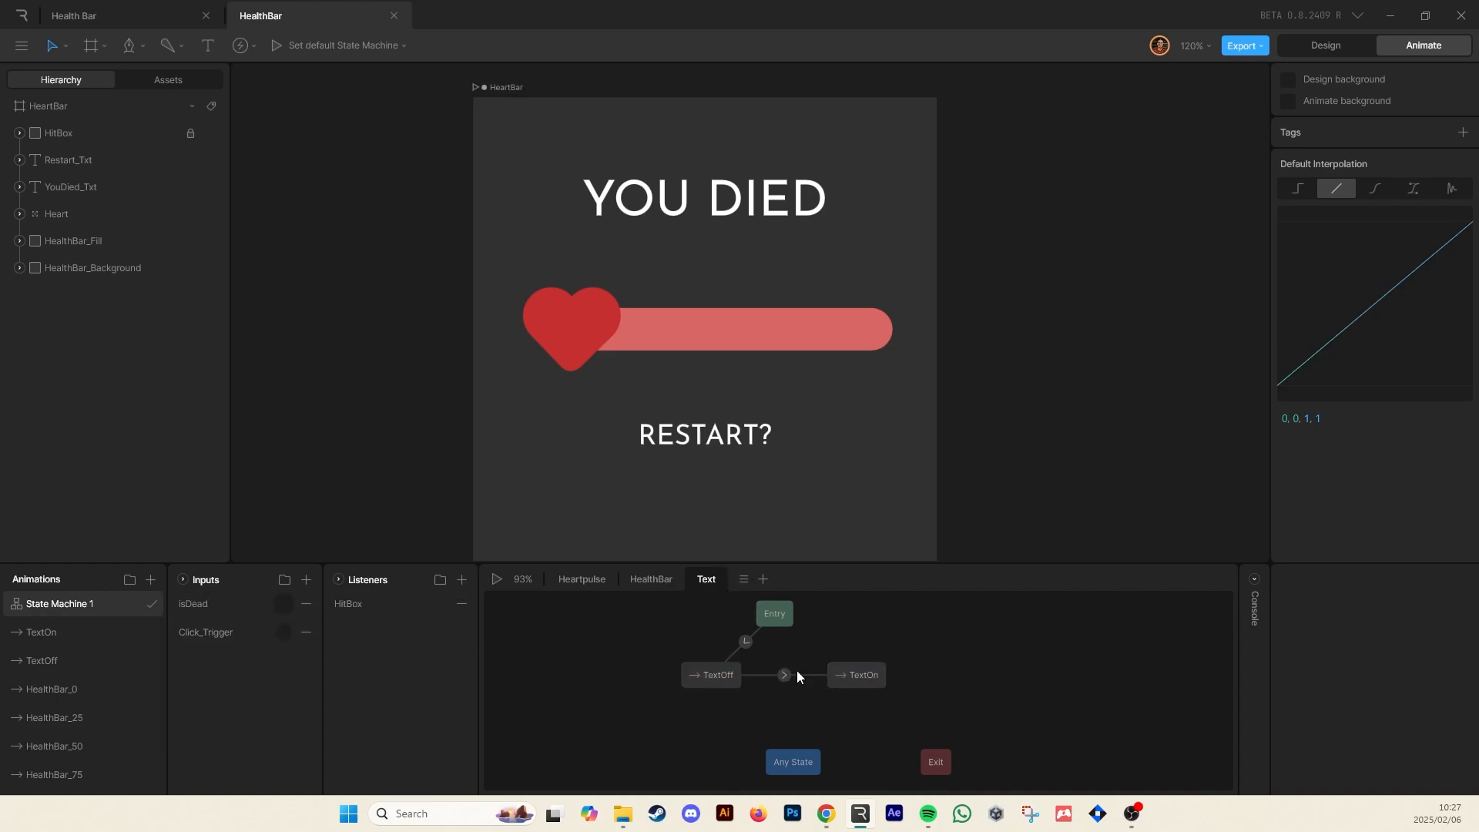
{"action": "left_click", "coordinate": [783, 676]}
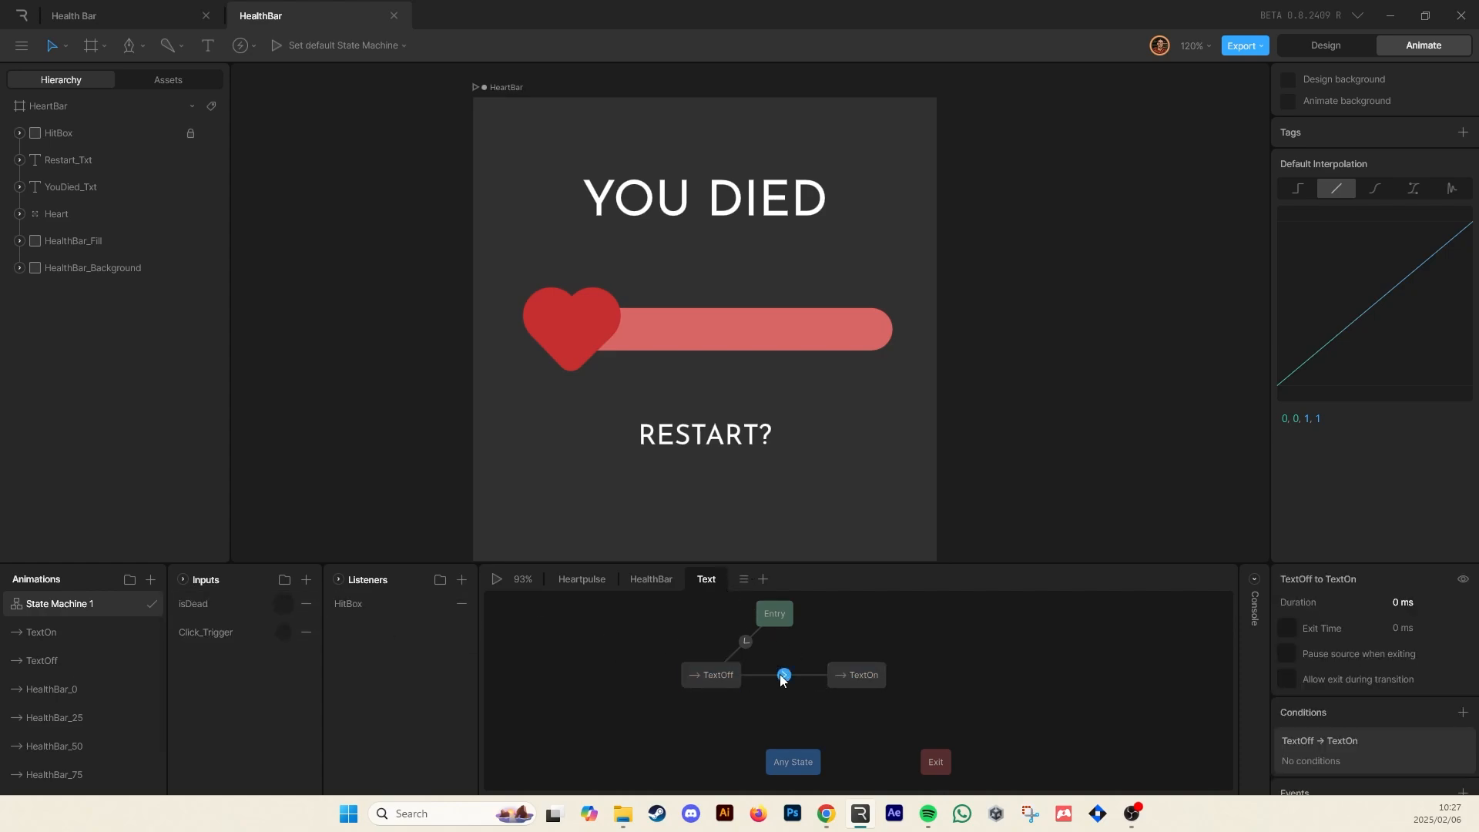
{"action": "left_click", "coordinate": [1463, 712]}
{"action": "left_click", "coordinate": [1381, 761]}
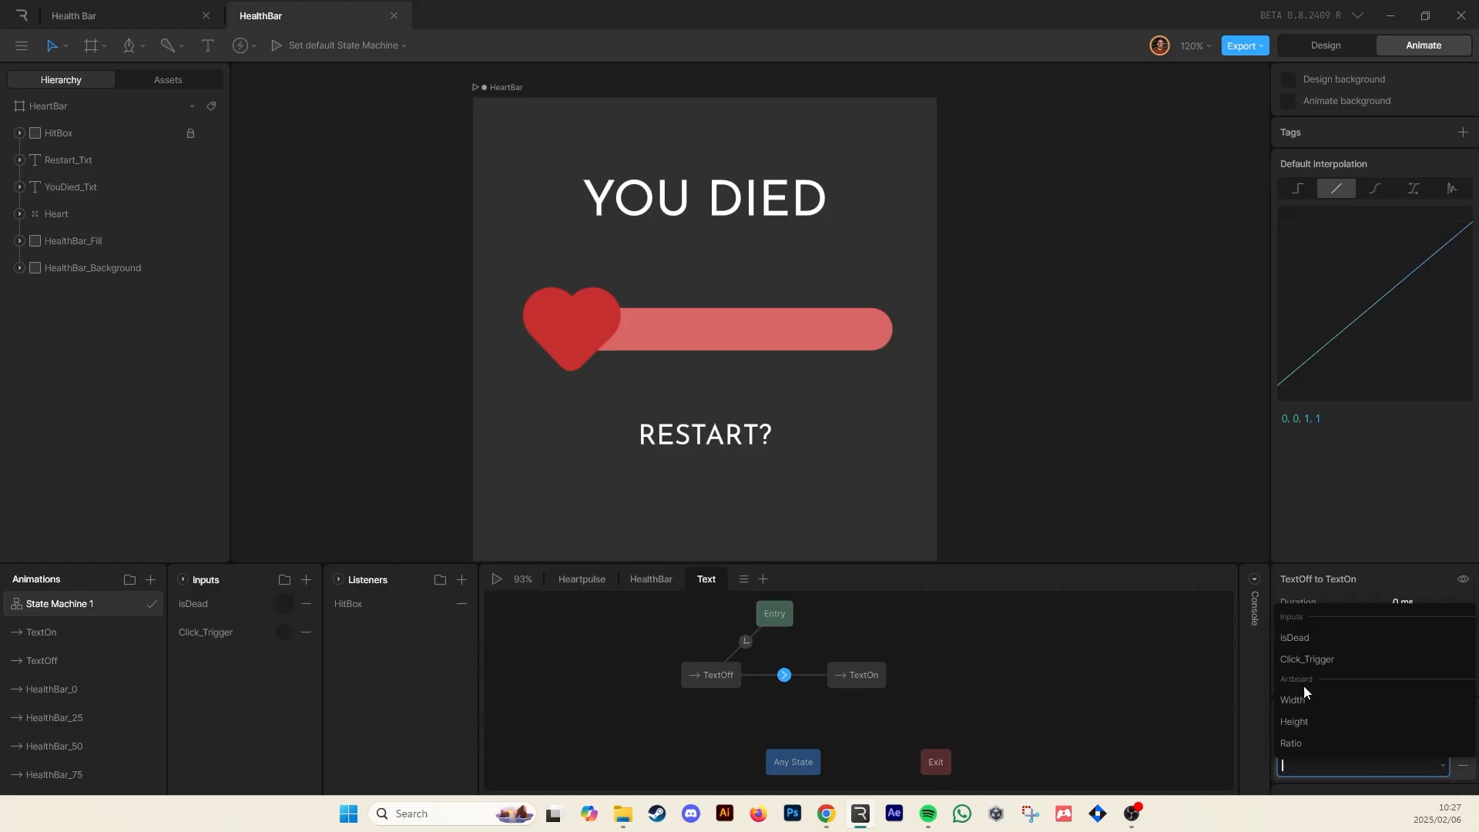
{"action": "left_click", "coordinate": [1313, 640]}
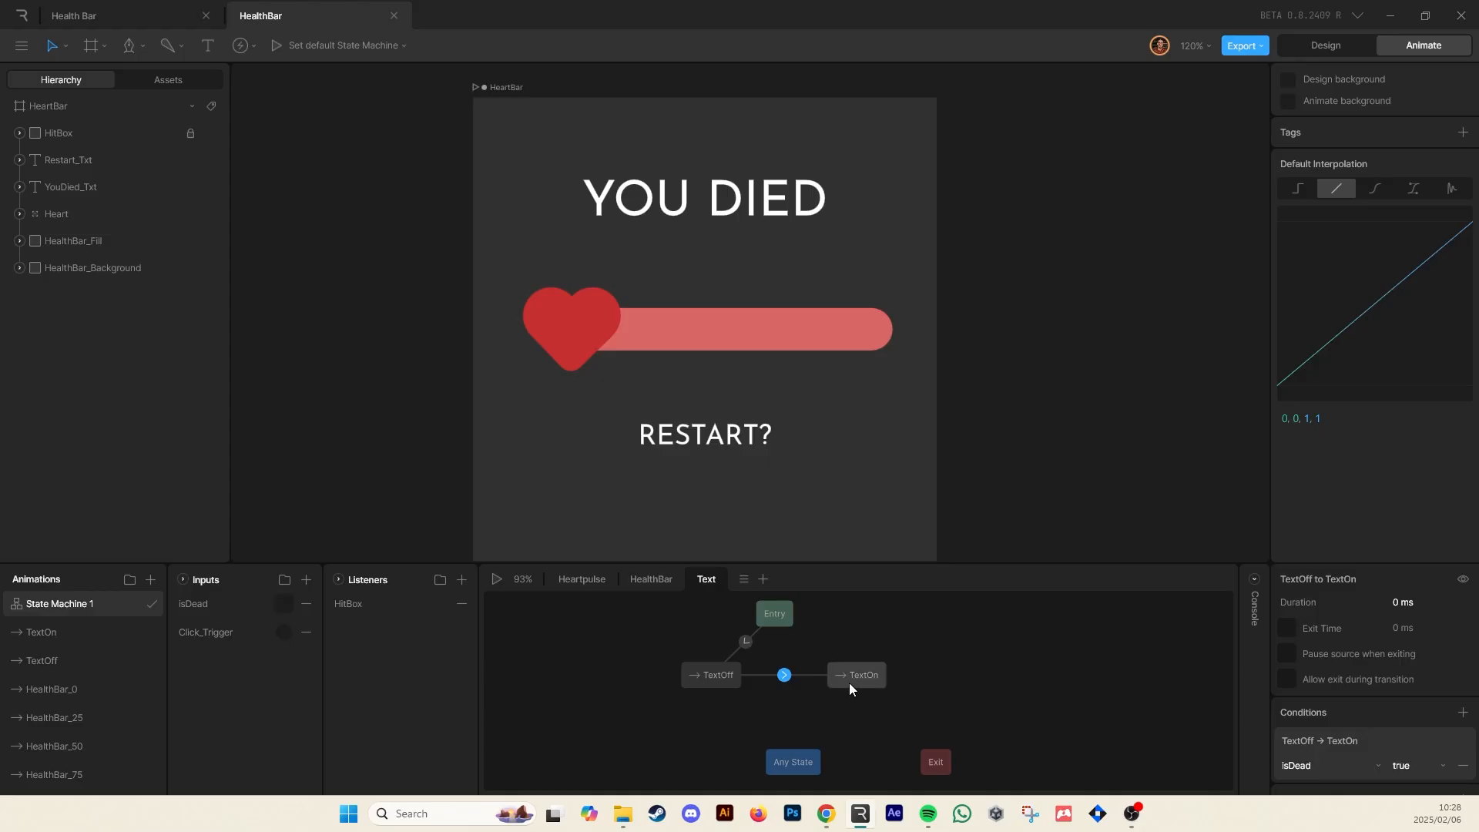
Play the state machine and toggle isDead to test the text appearing
{"action": "key", "text": "space"}
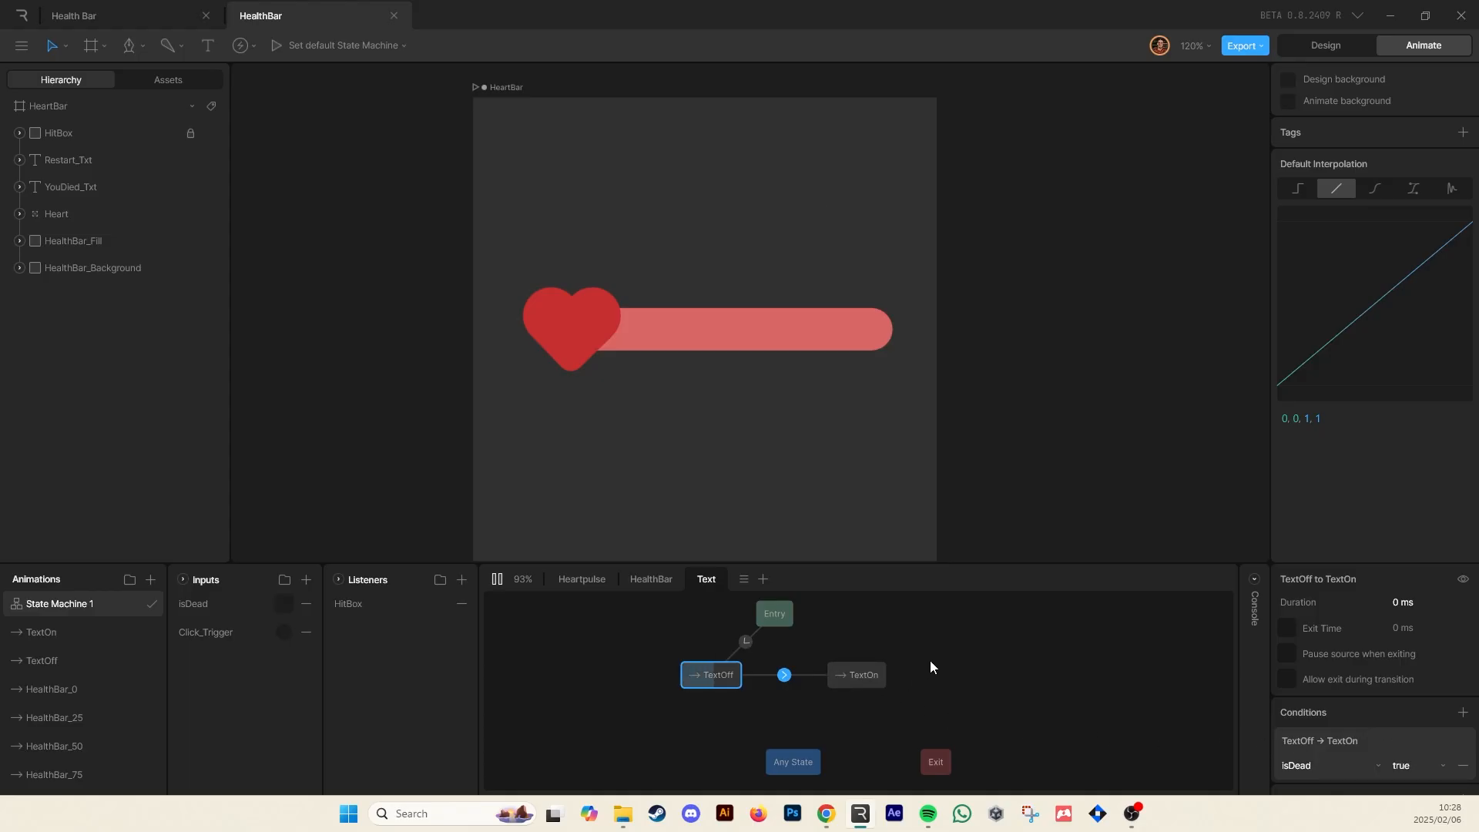
{"action": "left_click", "coordinate": [741, 377]}
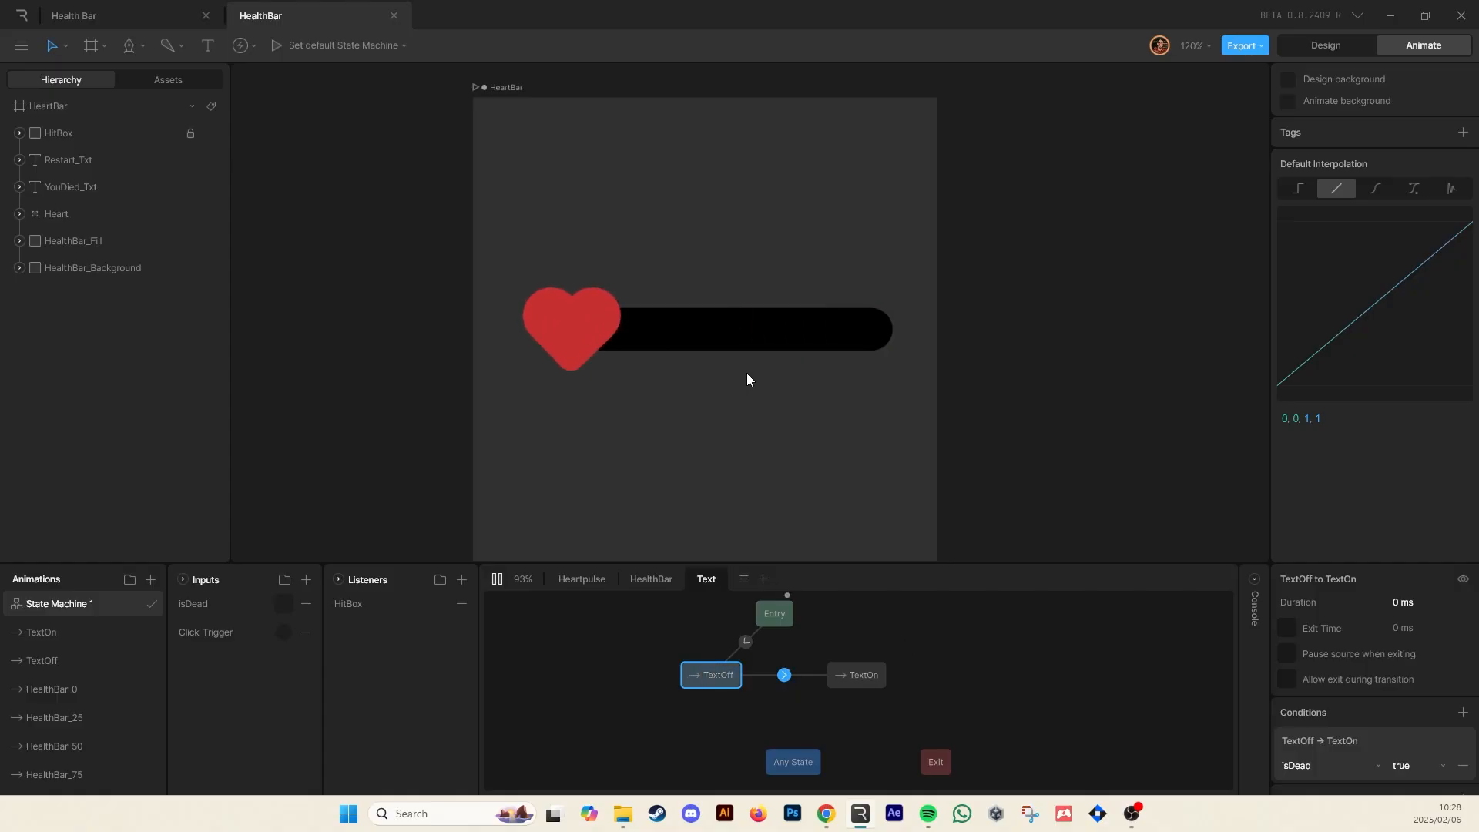
{"action": "left_click", "coordinate": [283, 604]}
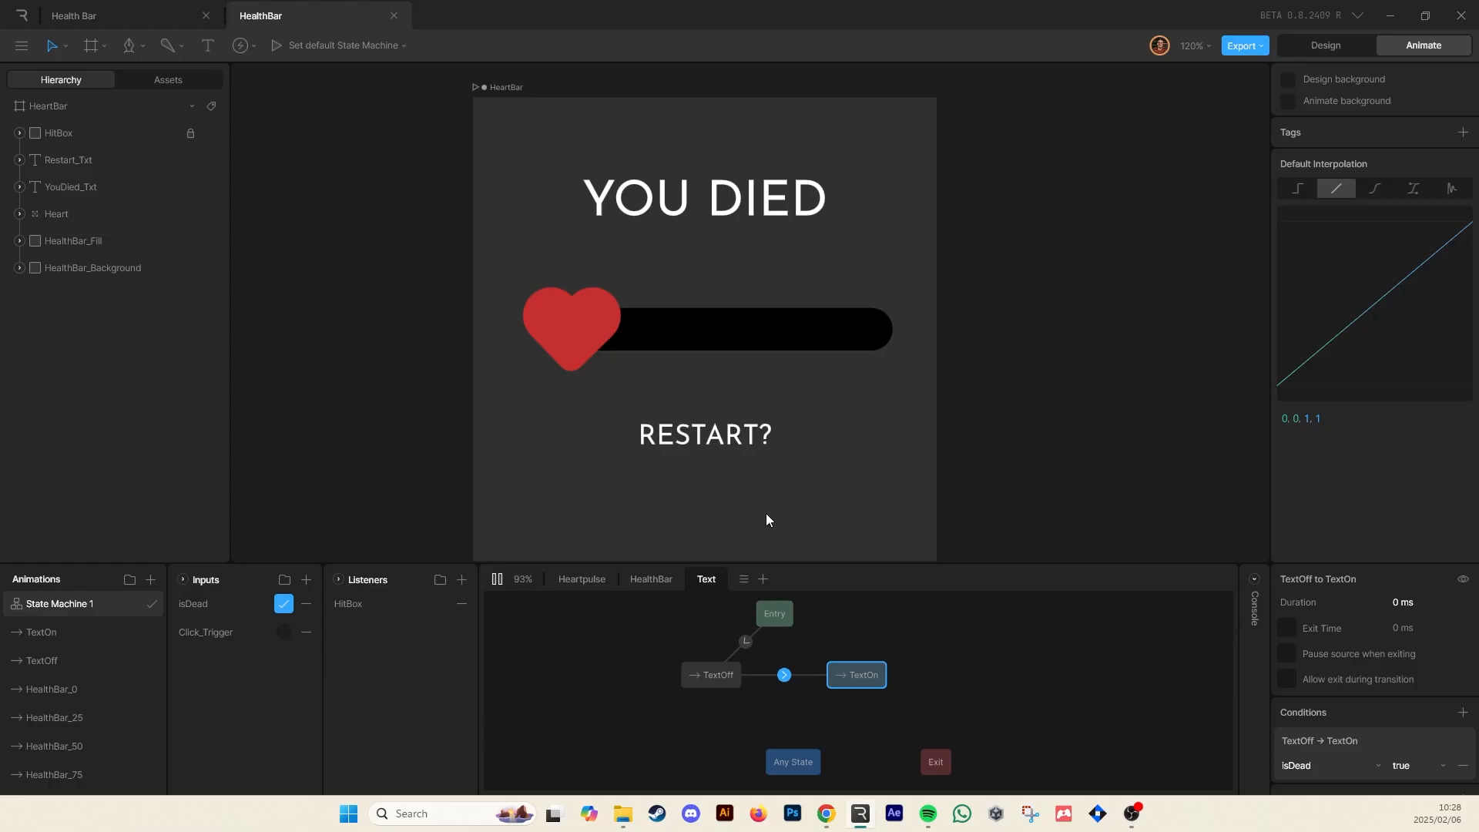
{"action": "double_click", "coordinate": [280, 608]}
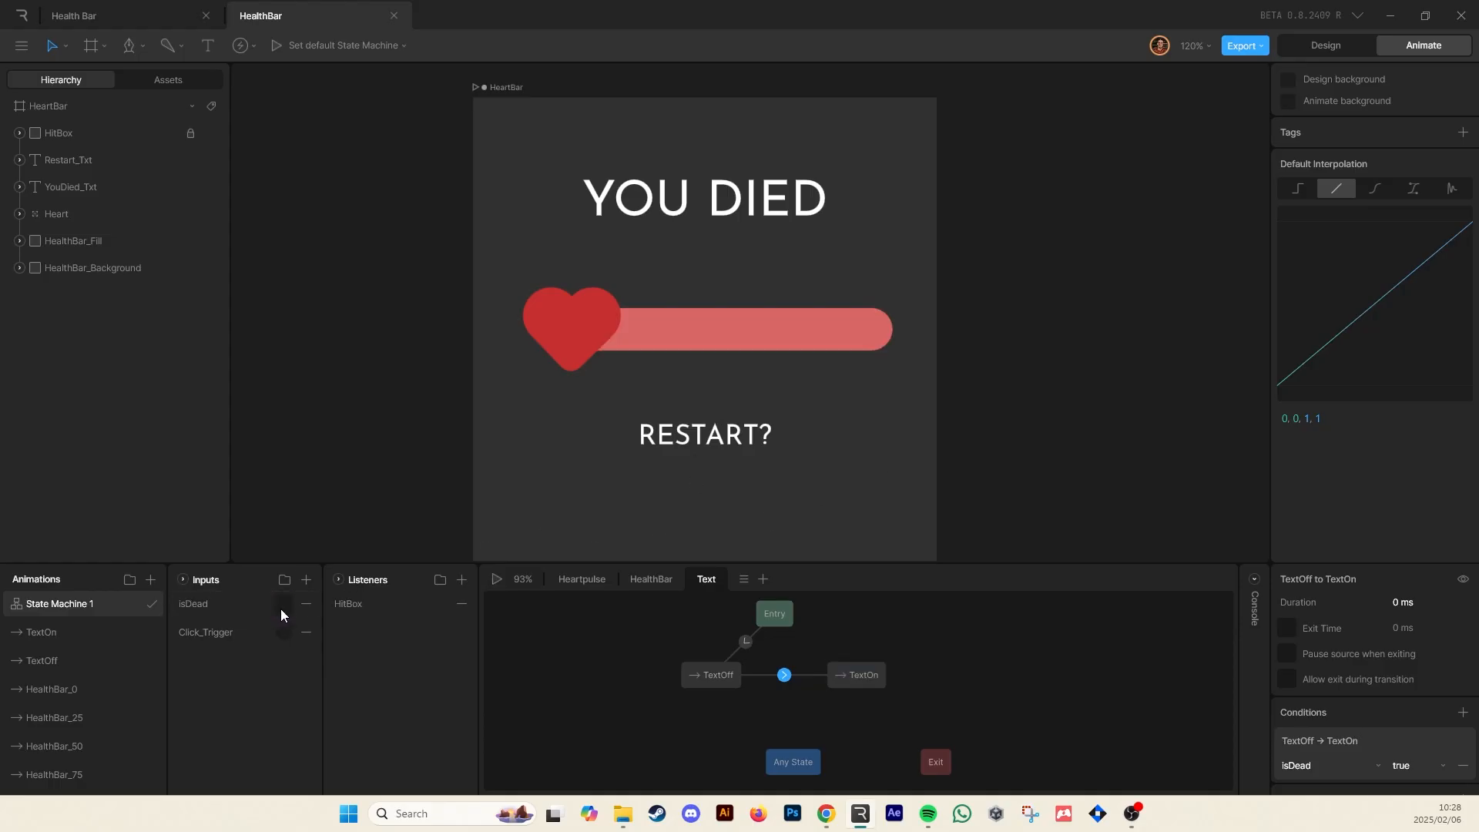
{"action": "left_click", "coordinate": [281, 609]}
Add an event named Dead on the stage to the left of the heart
{"action": "left_click", "coordinate": [242, 50]}
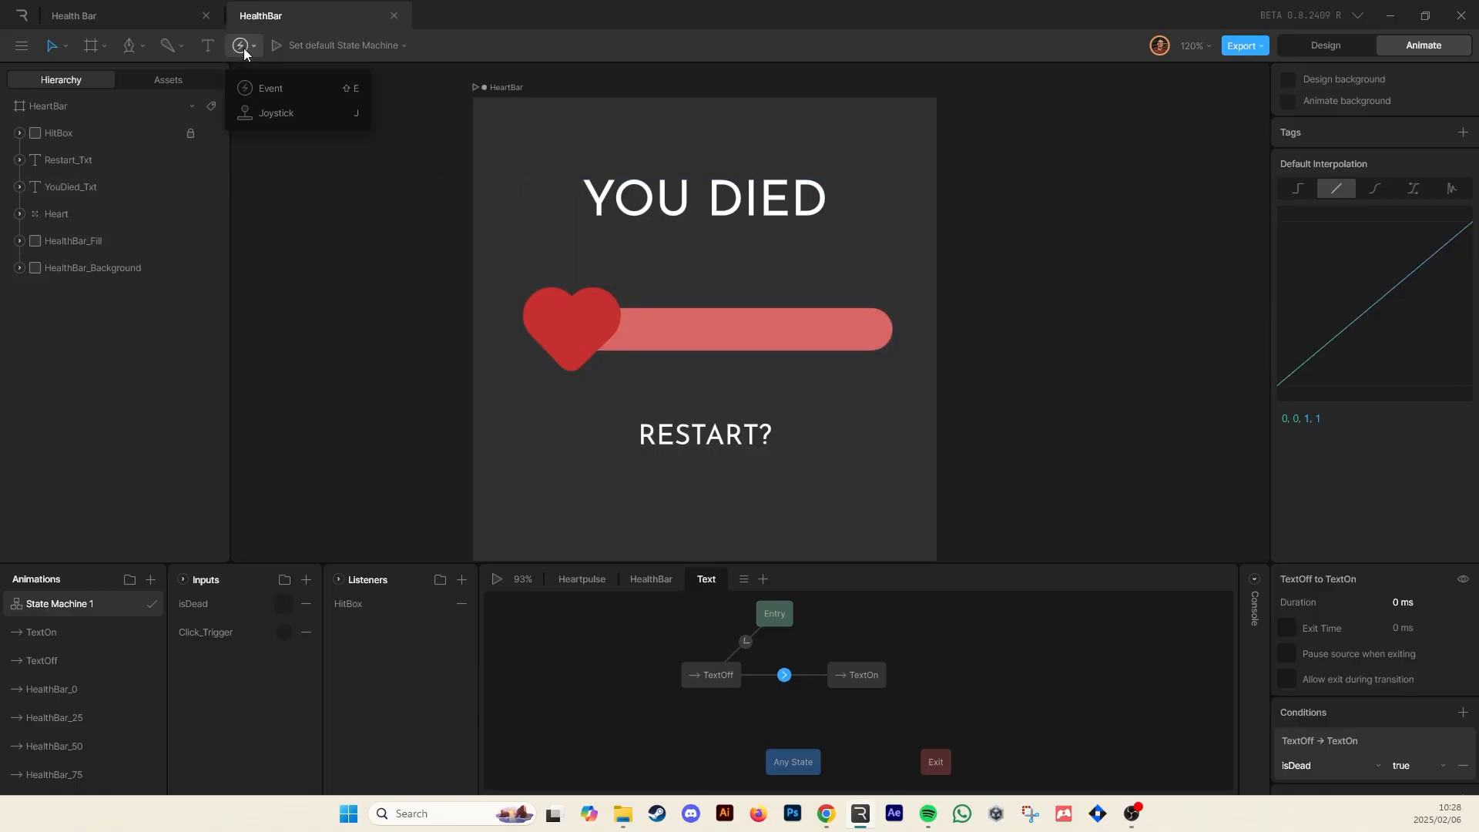
{"action": "left_click", "coordinate": [276, 91]}
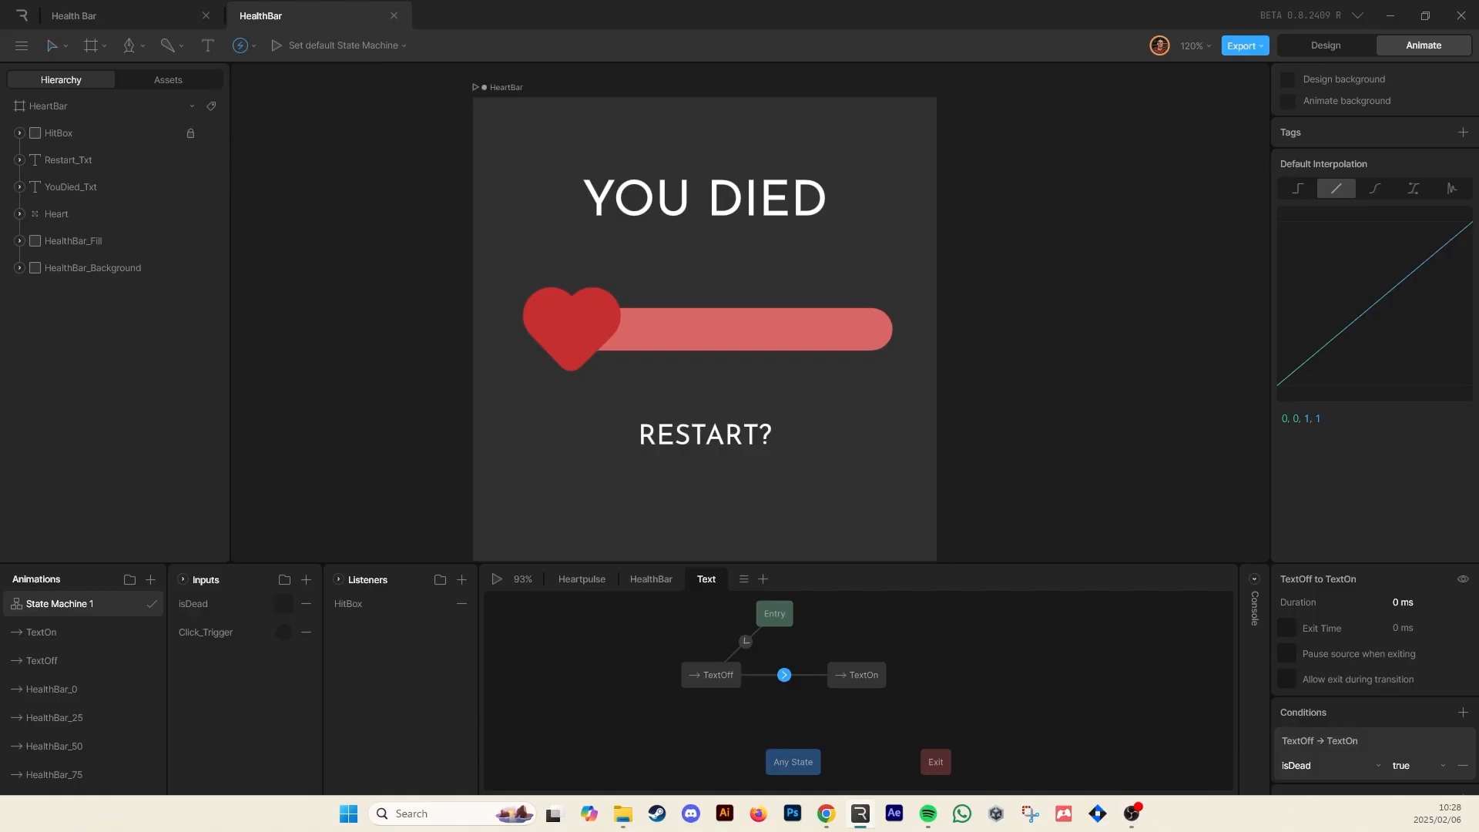
{"action": "left_click", "coordinate": [380, 327]}
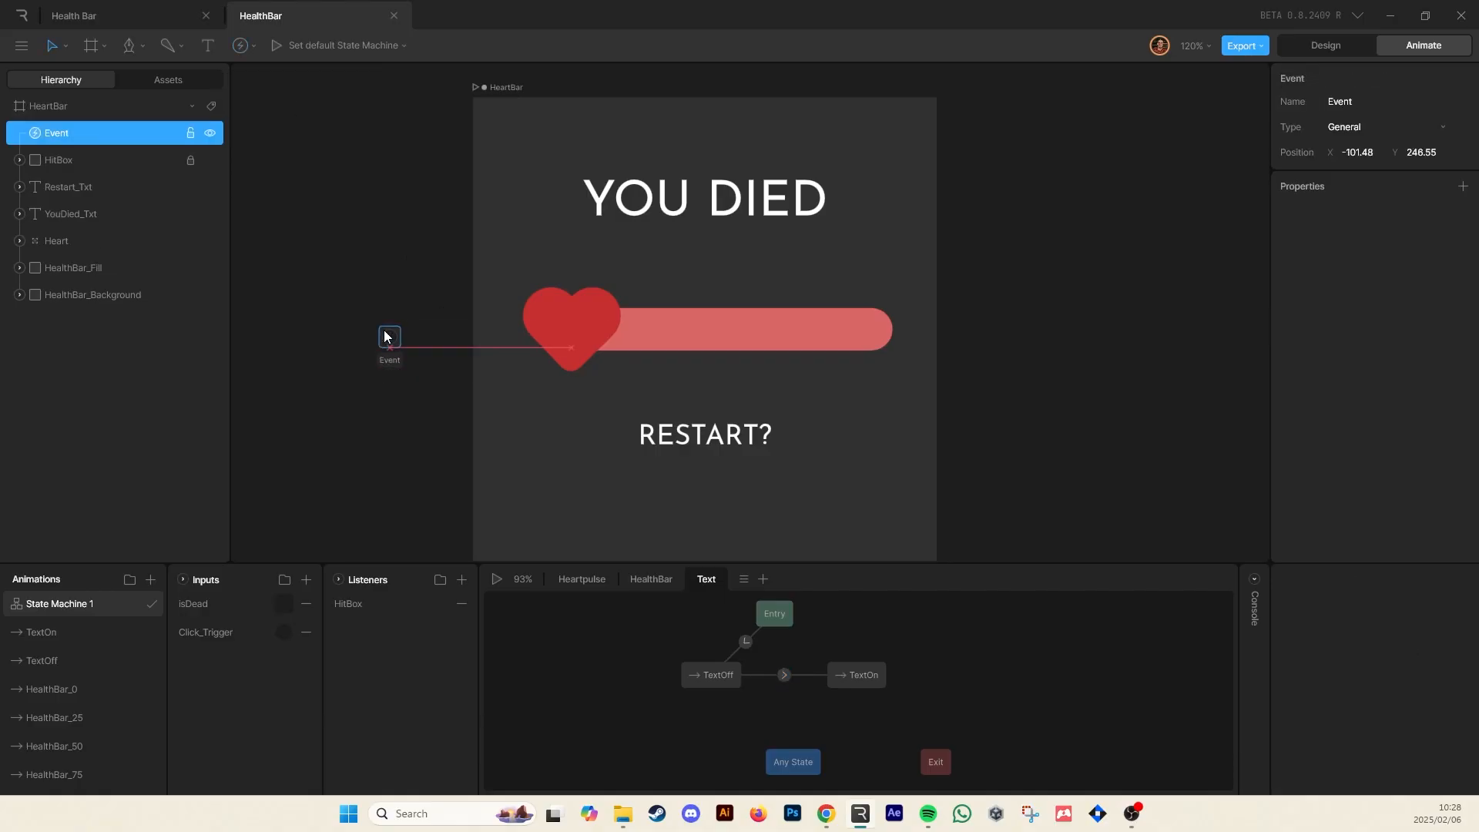
{"action": "left_click_drag", "start_coordinate": [388, 337], "coordinate": [411, 308]}
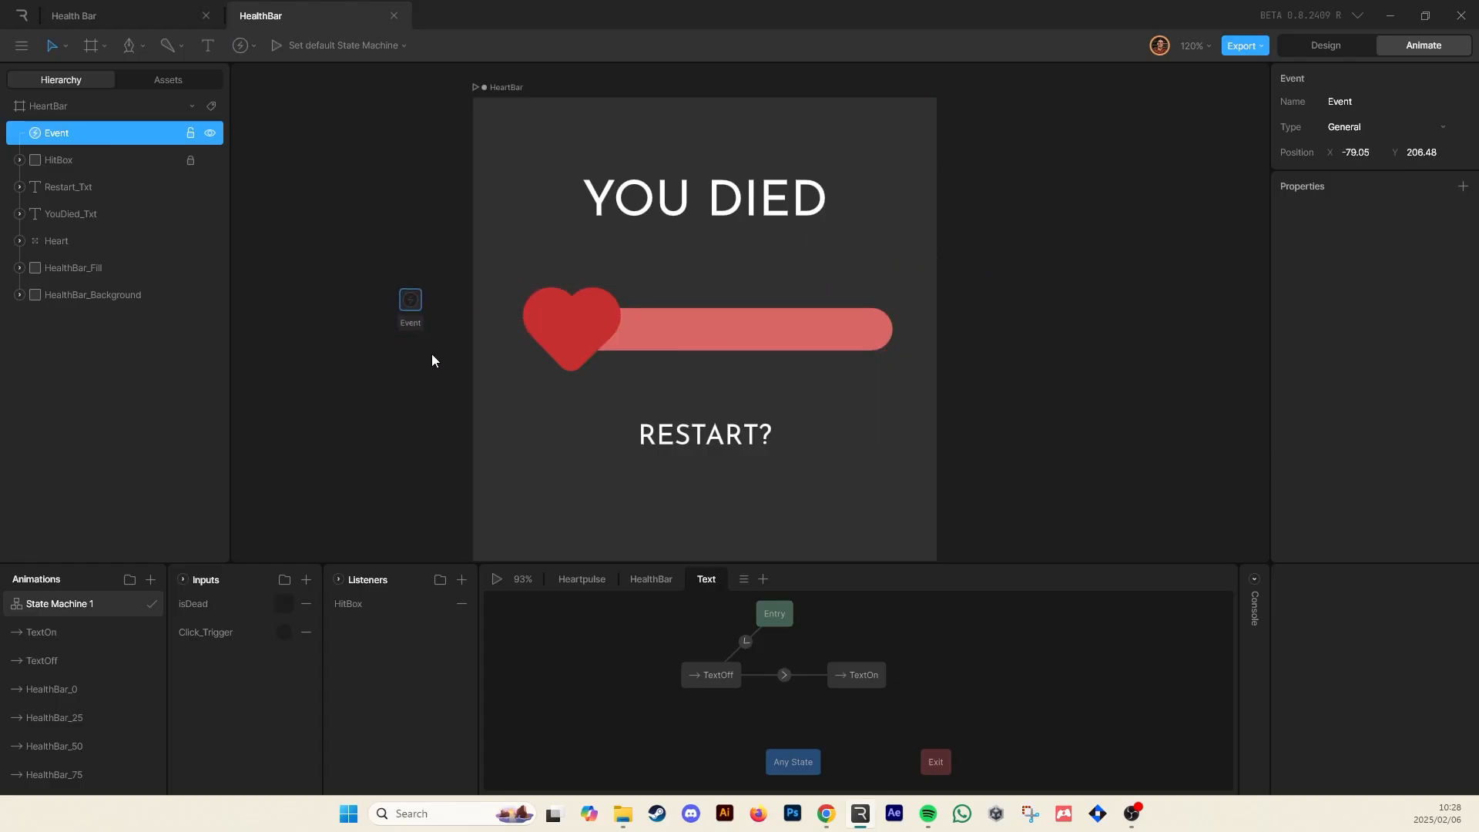
{"action": "left_click", "coordinate": [443, 352]}
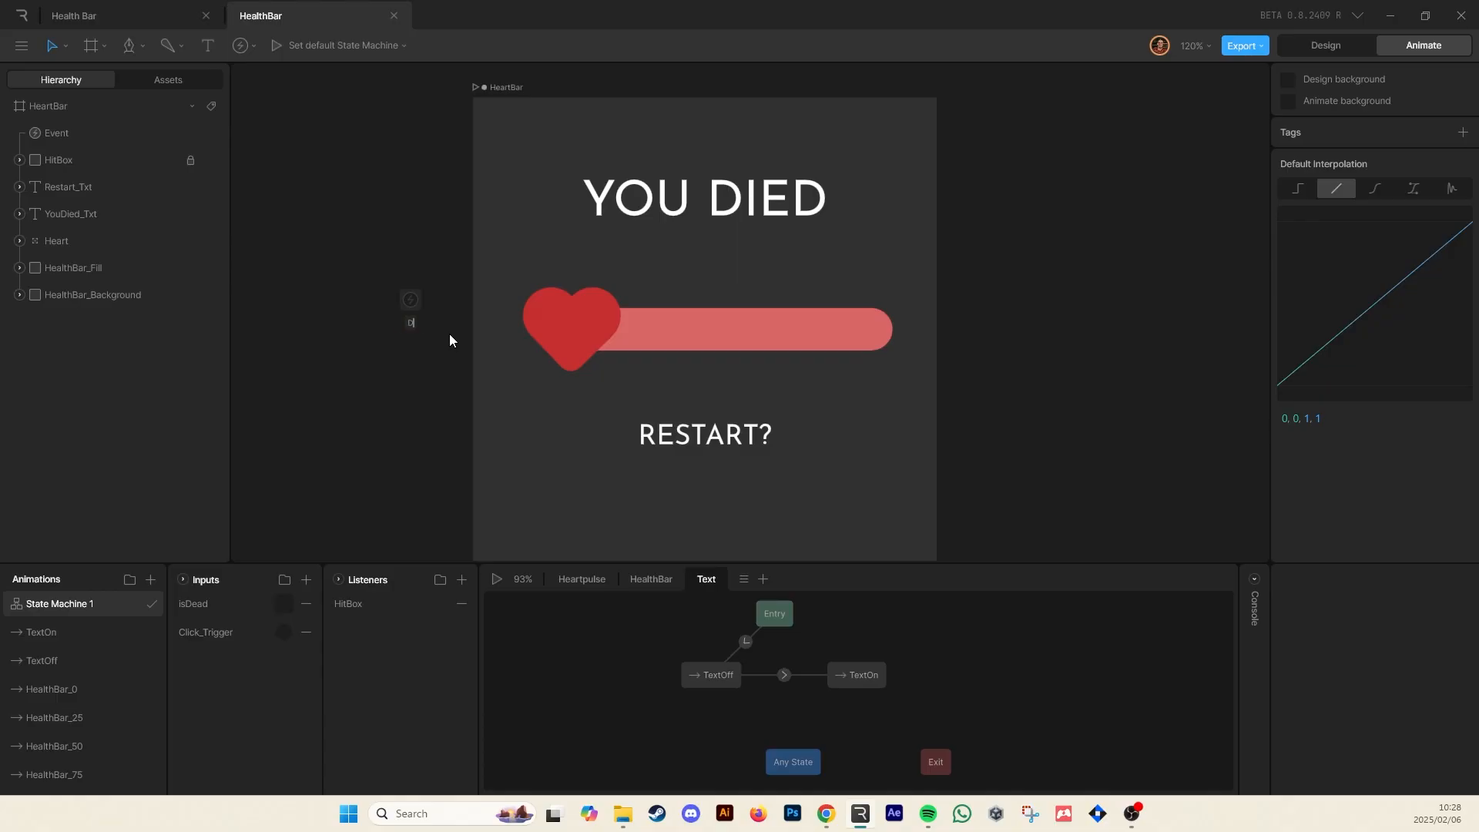
{"action": "type", "text": "d"}
{"action": "key", "text": "Return"}
{"action": "mouse_move", "coordinate": [409, 302]}
{"action": "left_mouse_down"}
{"action": "mouse_move", "coordinate": [410, 319]}
{"action": "mouse_move", "coordinate": [401, 309]}
{"action": "left_mouse_up"}
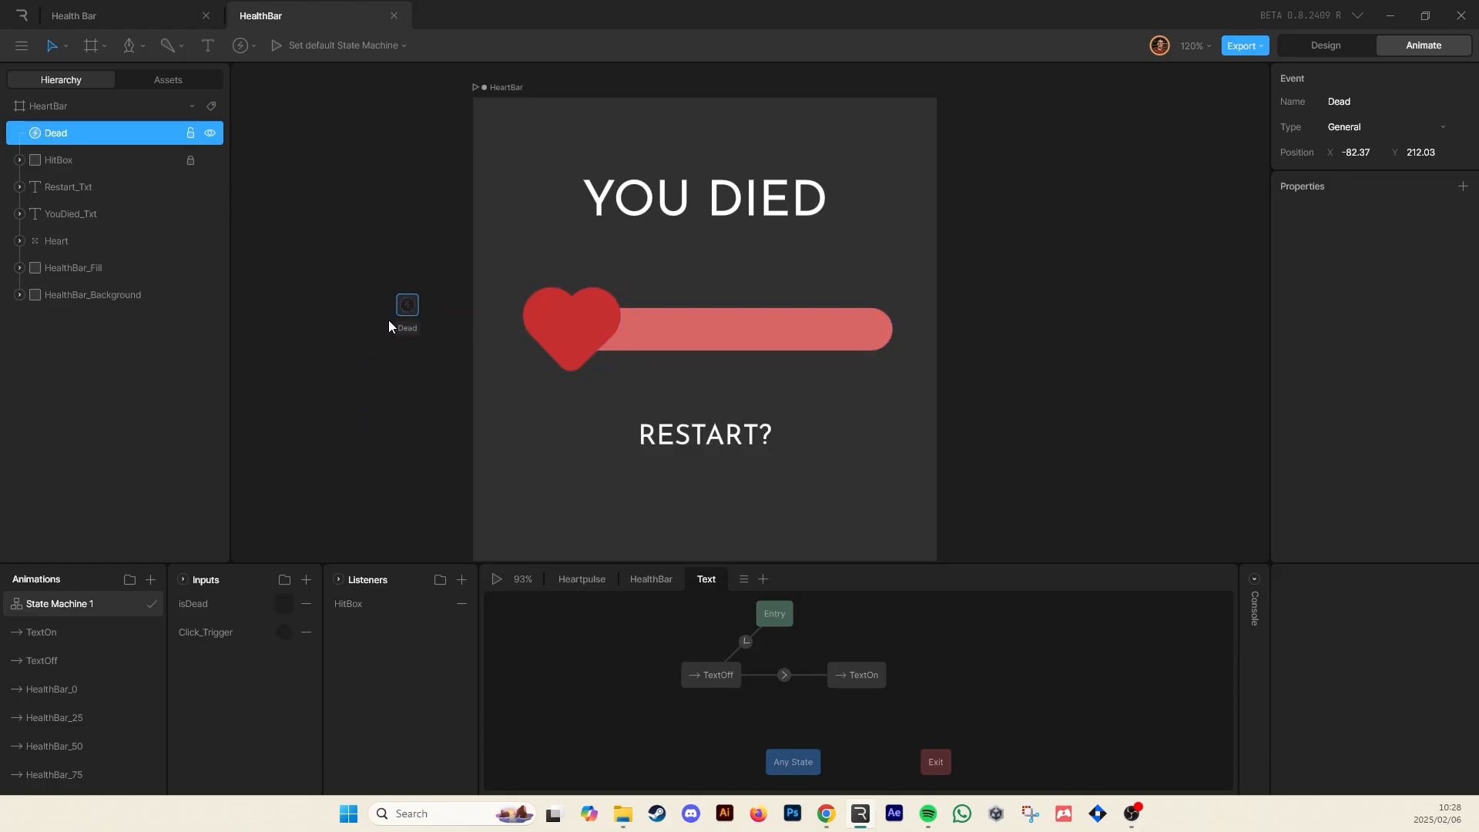
{"action": "mouse_move", "coordinate": [403, 308]}
{"action": "left_mouse_down"}
{"action": "mouse_move", "coordinate": [405, 295]}
{"action": "mouse_move", "coordinate": [401, 322]}
{"action": "left_mouse_up"}
{"action": "left_click", "coordinate": [647, 583]}
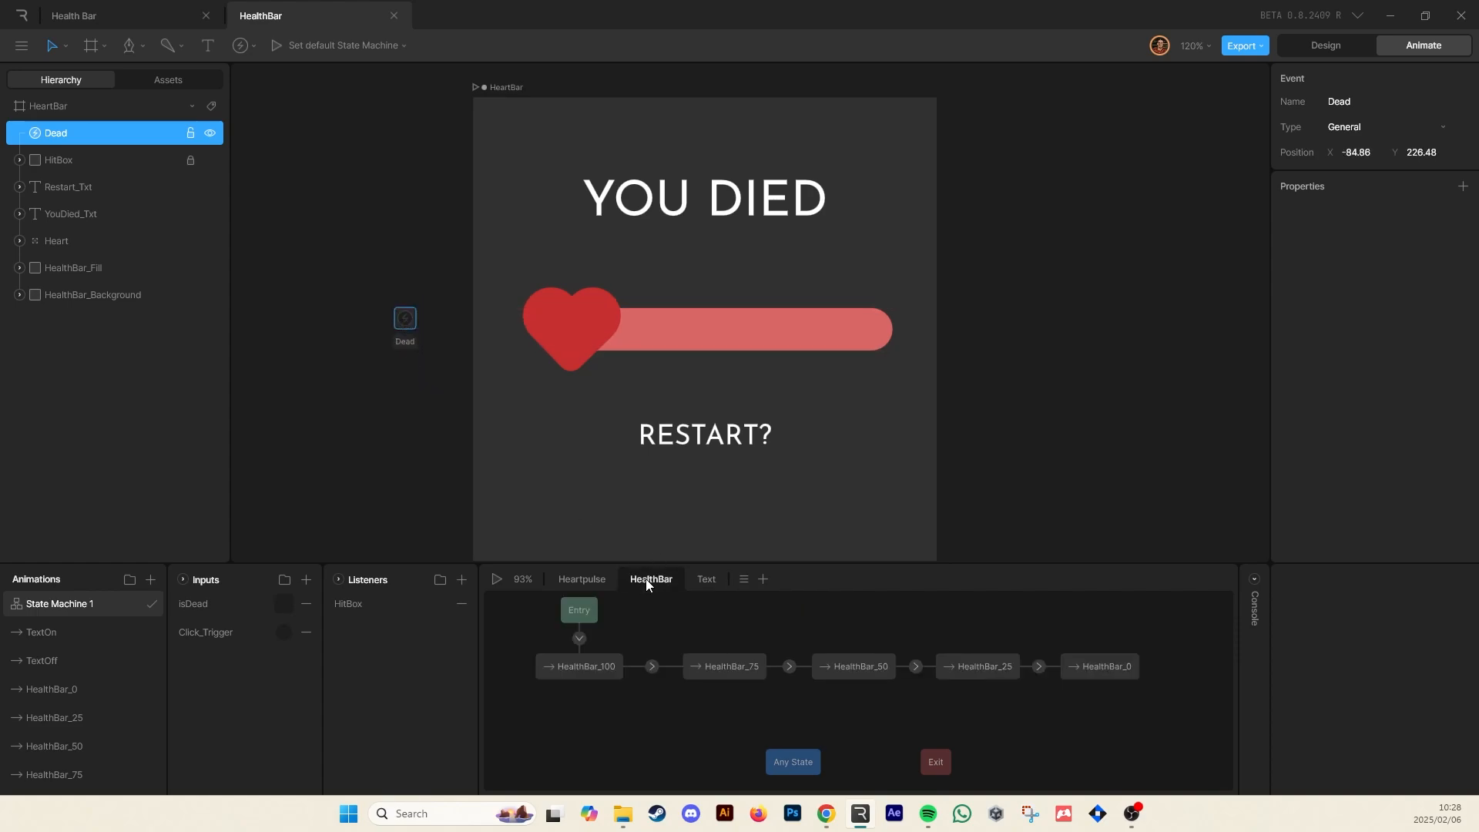
Attach the Dead event to the start of the HealthBar_0 state and briefly preview the state machine
{"action": "left_click", "coordinate": [1092, 671]}
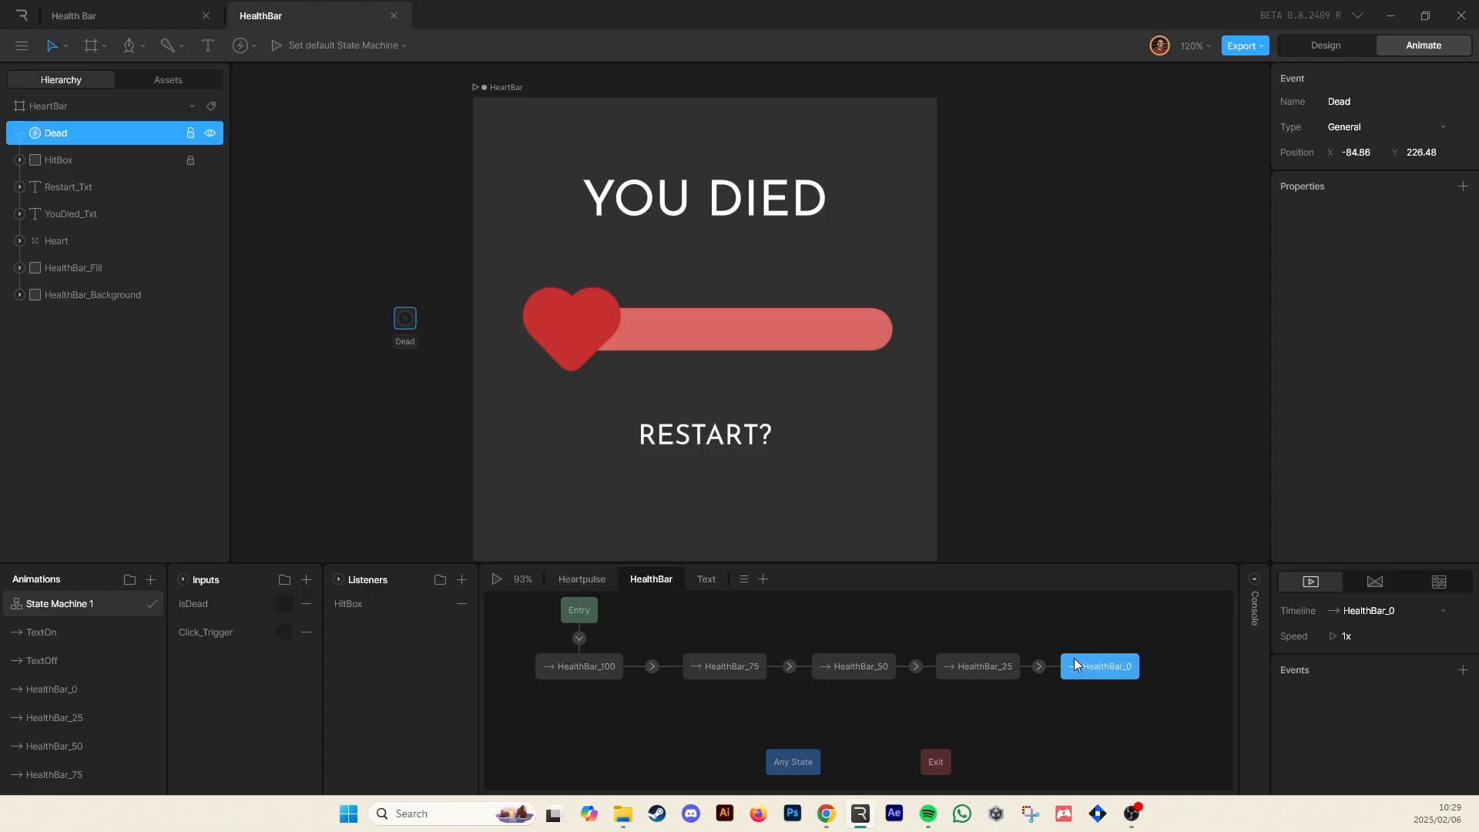
{"action": "left_click_drag", "start_coordinate": [1096, 666], "coordinate": [1099, 669]}
{"action": "left_click", "coordinate": [1461, 671]}
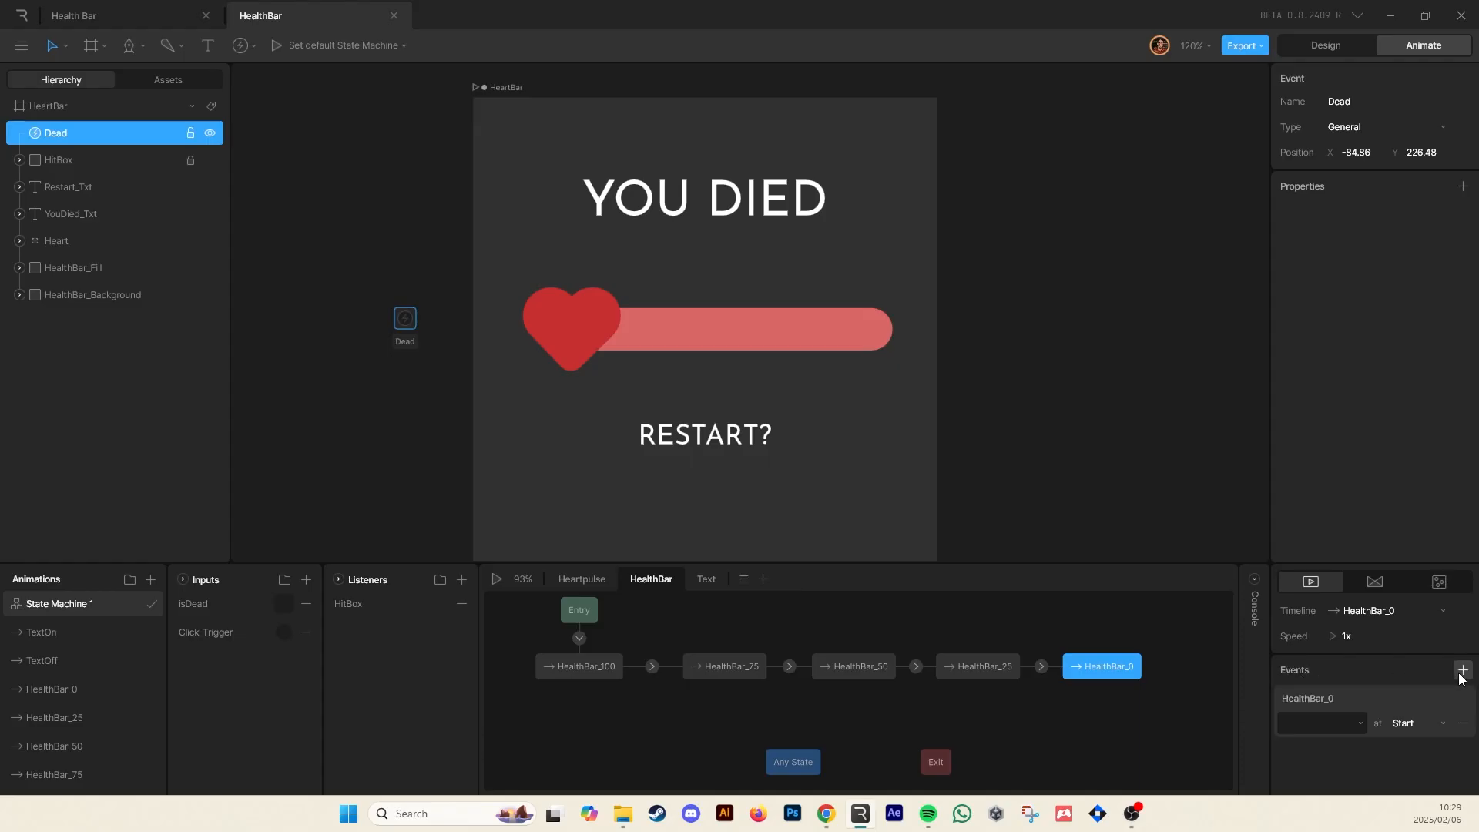
{"action": "left_click", "coordinate": [1342, 716]}
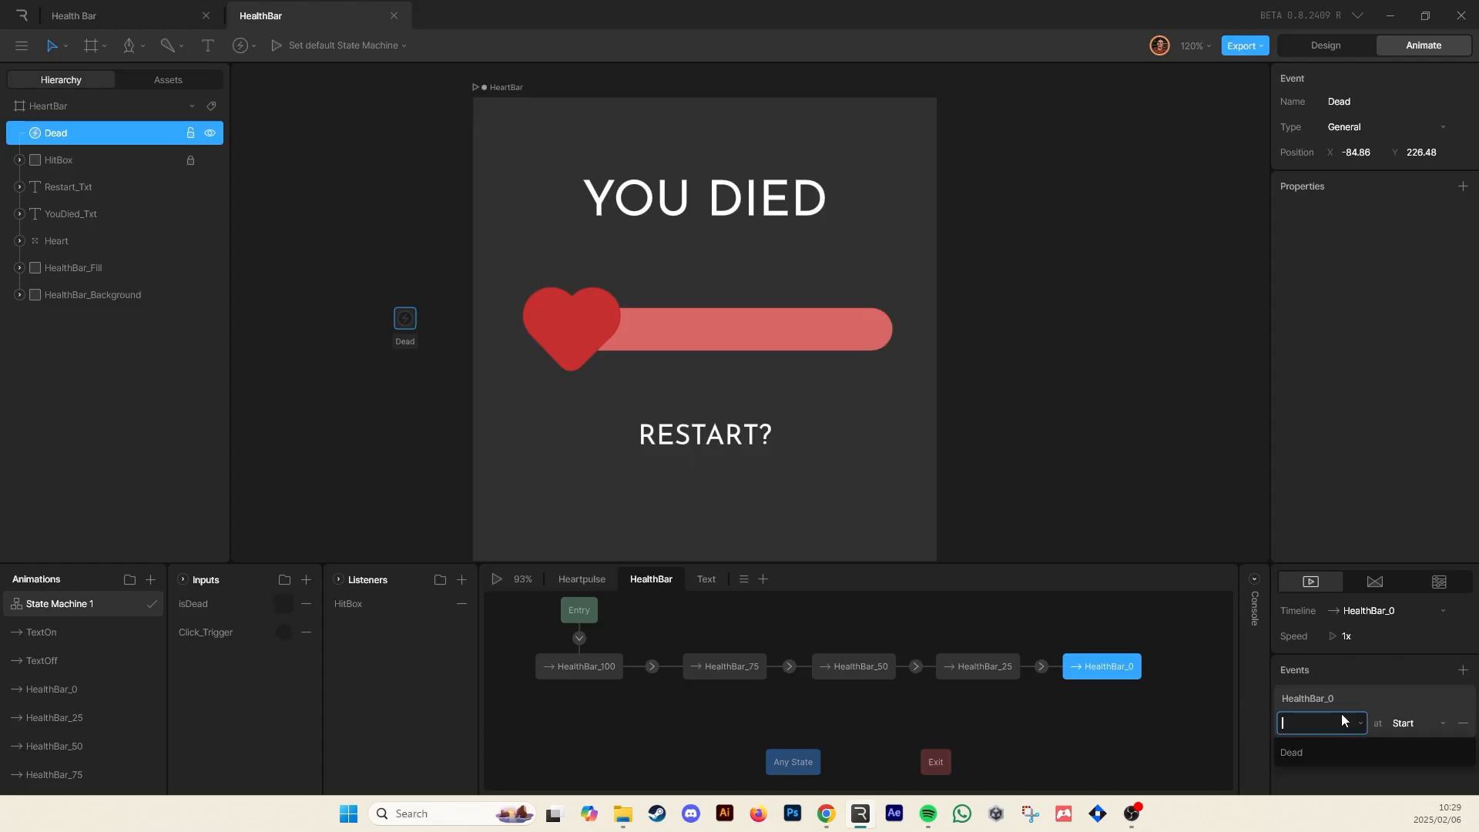
{"action": "left_click", "coordinate": [1311, 752]}
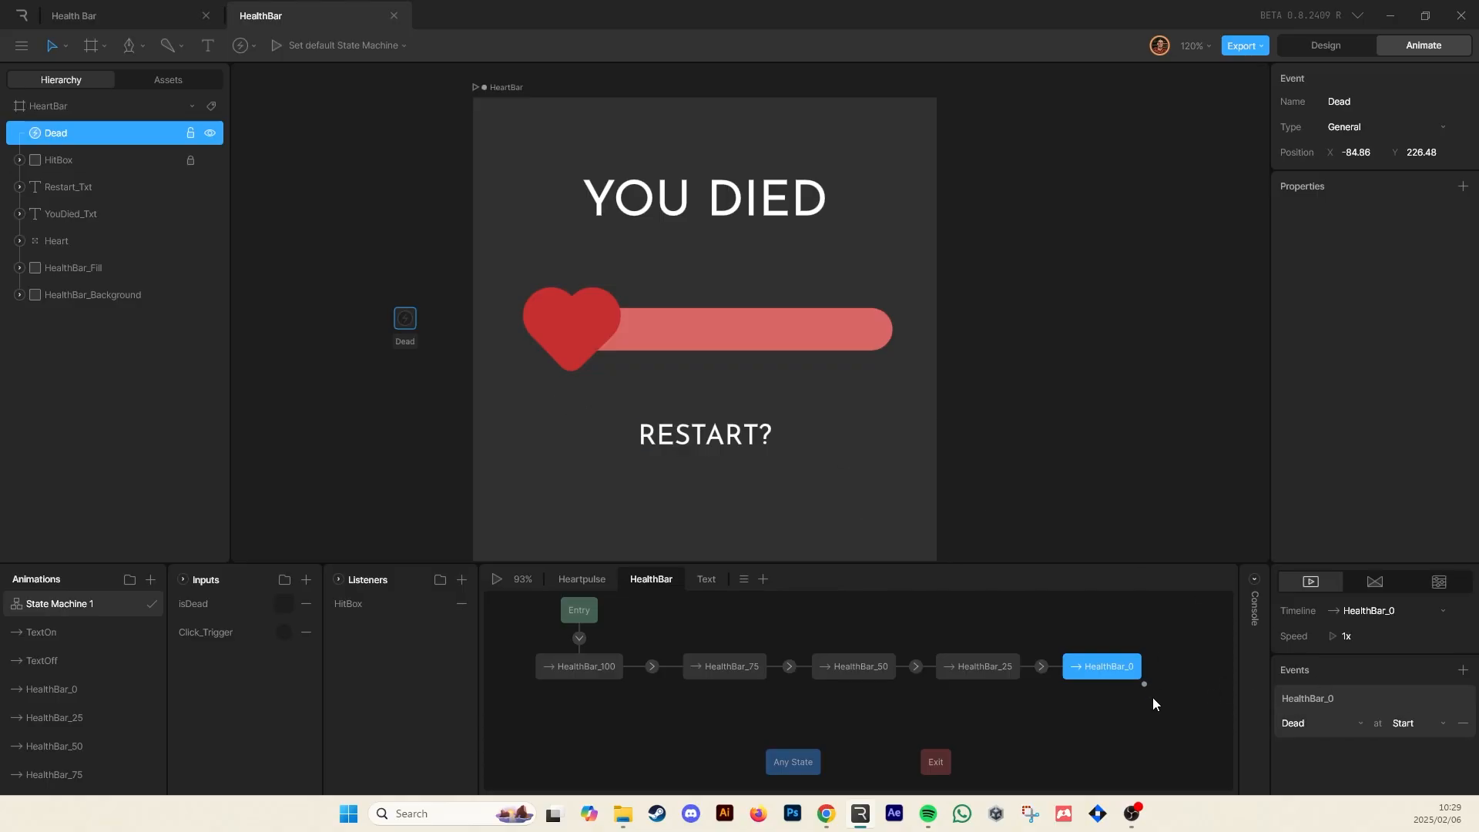
{"action": "key", "text": "space"}
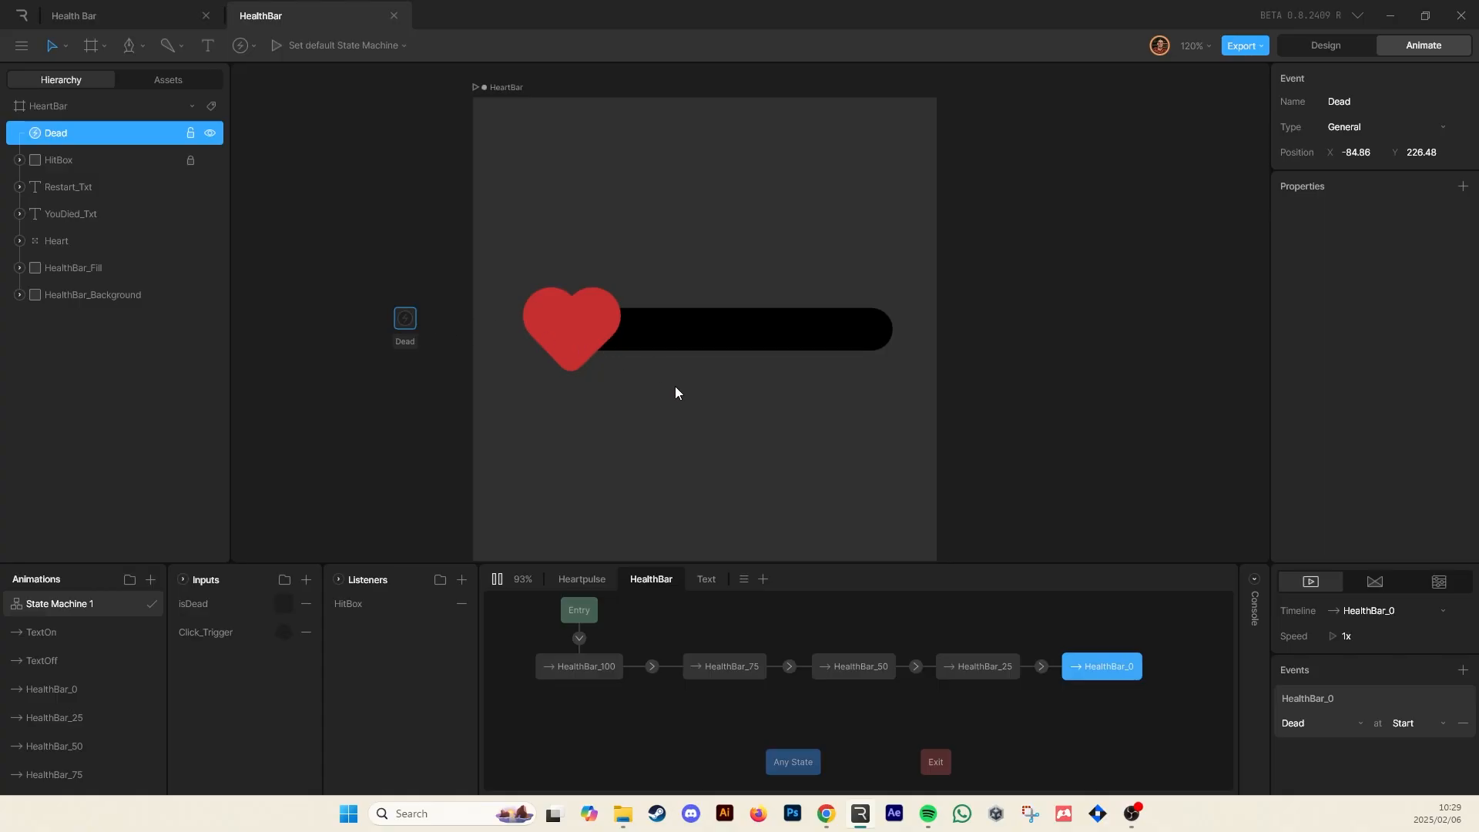
{"action": "key", "text": "space"}
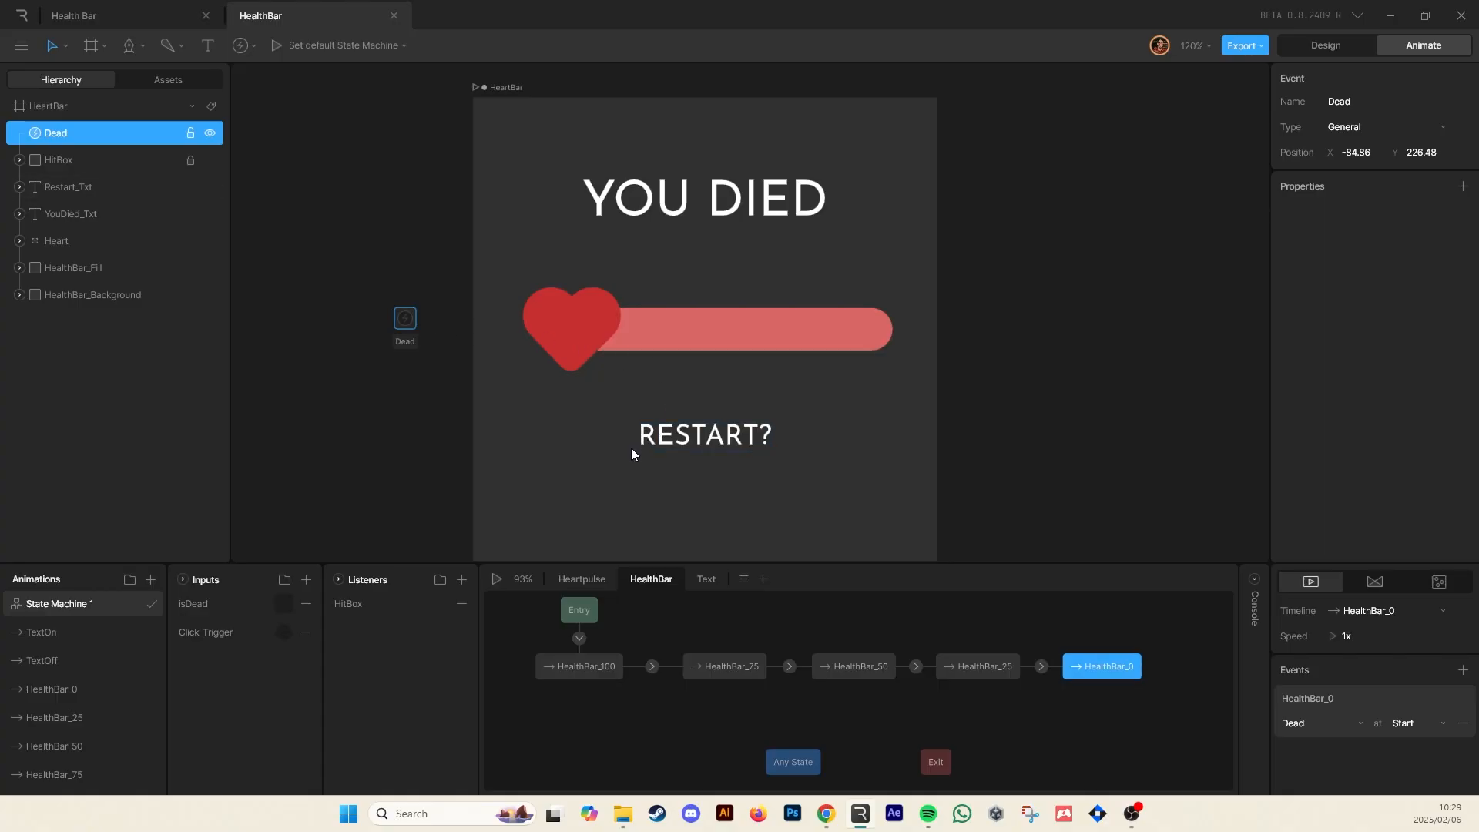
Switch to the Text layer and nudge the Dead event slightly closer to the artboard
{"action": "left_click", "coordinate": [706, 581]}
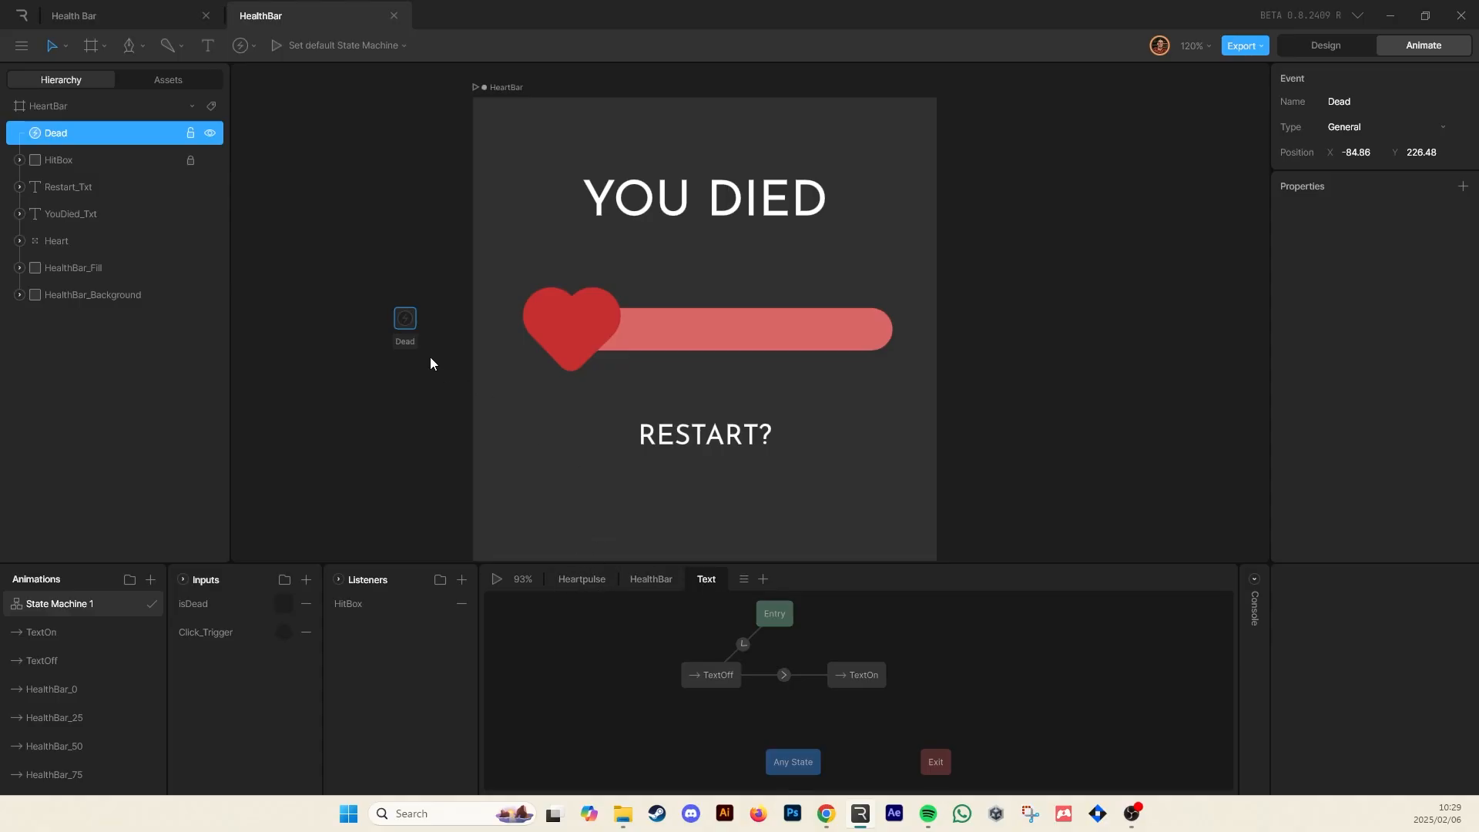
{"action": "left_click", "coordinate": [419, 265]}
{"action": "left_click_drag", "start_coordinate": [403, 322], "coordinate": [420, 322]}
{"action": "left_click", "coordinate": [396, 530]}
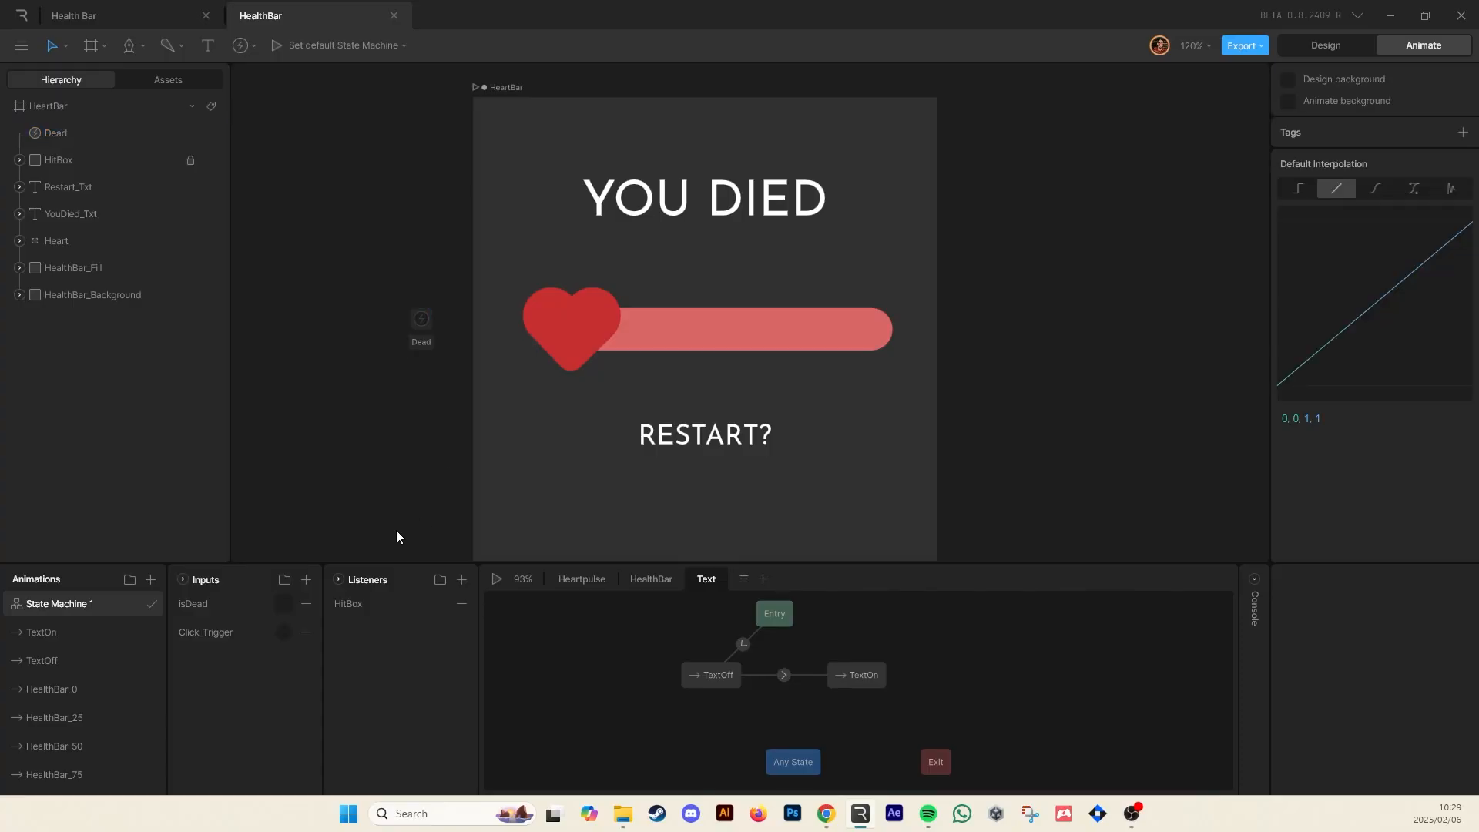
Add a listener on the HeartBar artboard that reacts to the Dead event by setting isDead to true
{"action": "left_click", "coordinate": [498, 86]}
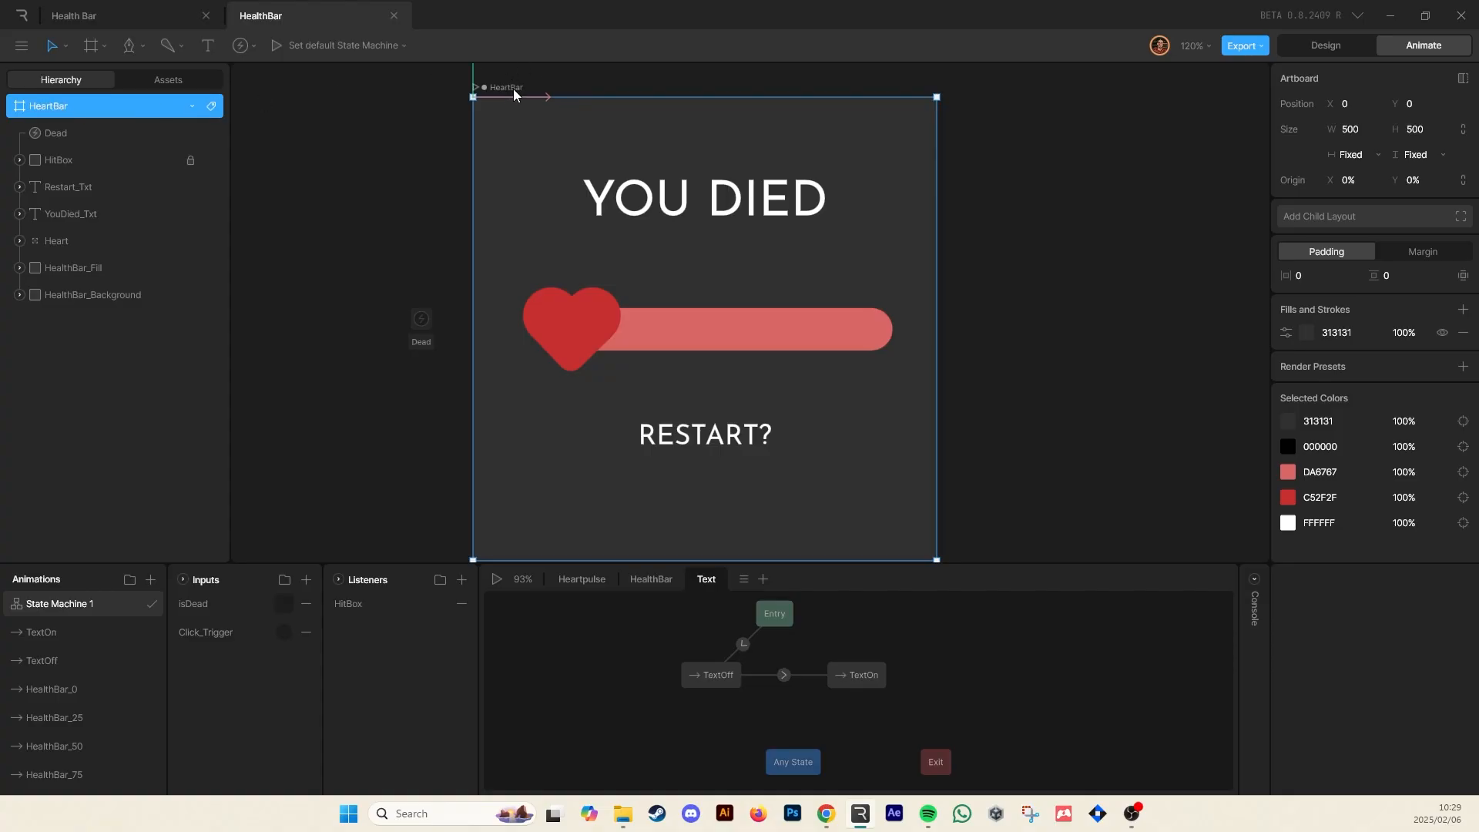
{"action": "left_click", "coordinate": [461, 580]}
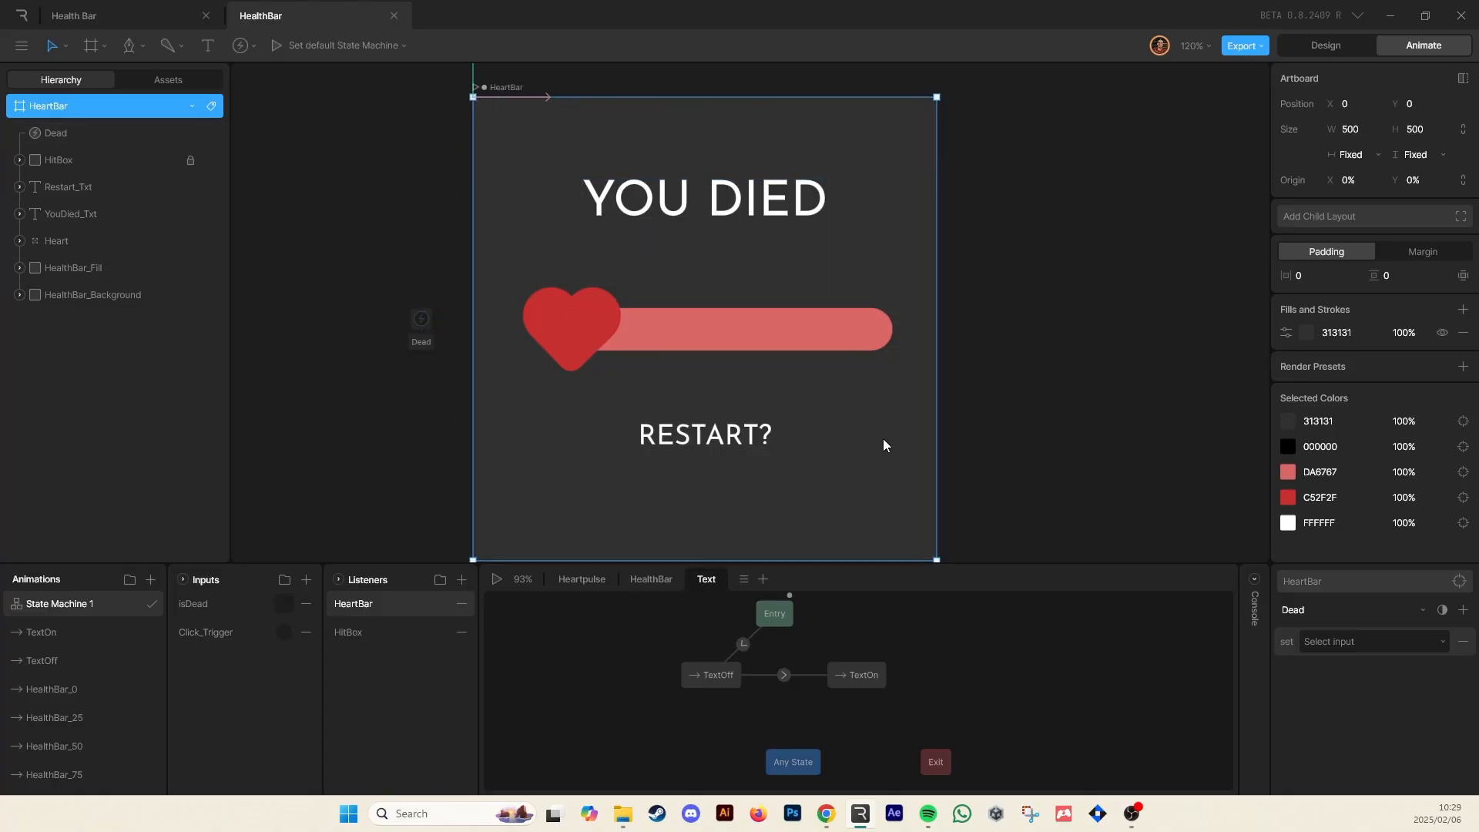
{"action": "left_click", "coordinate": [1313, 610]}
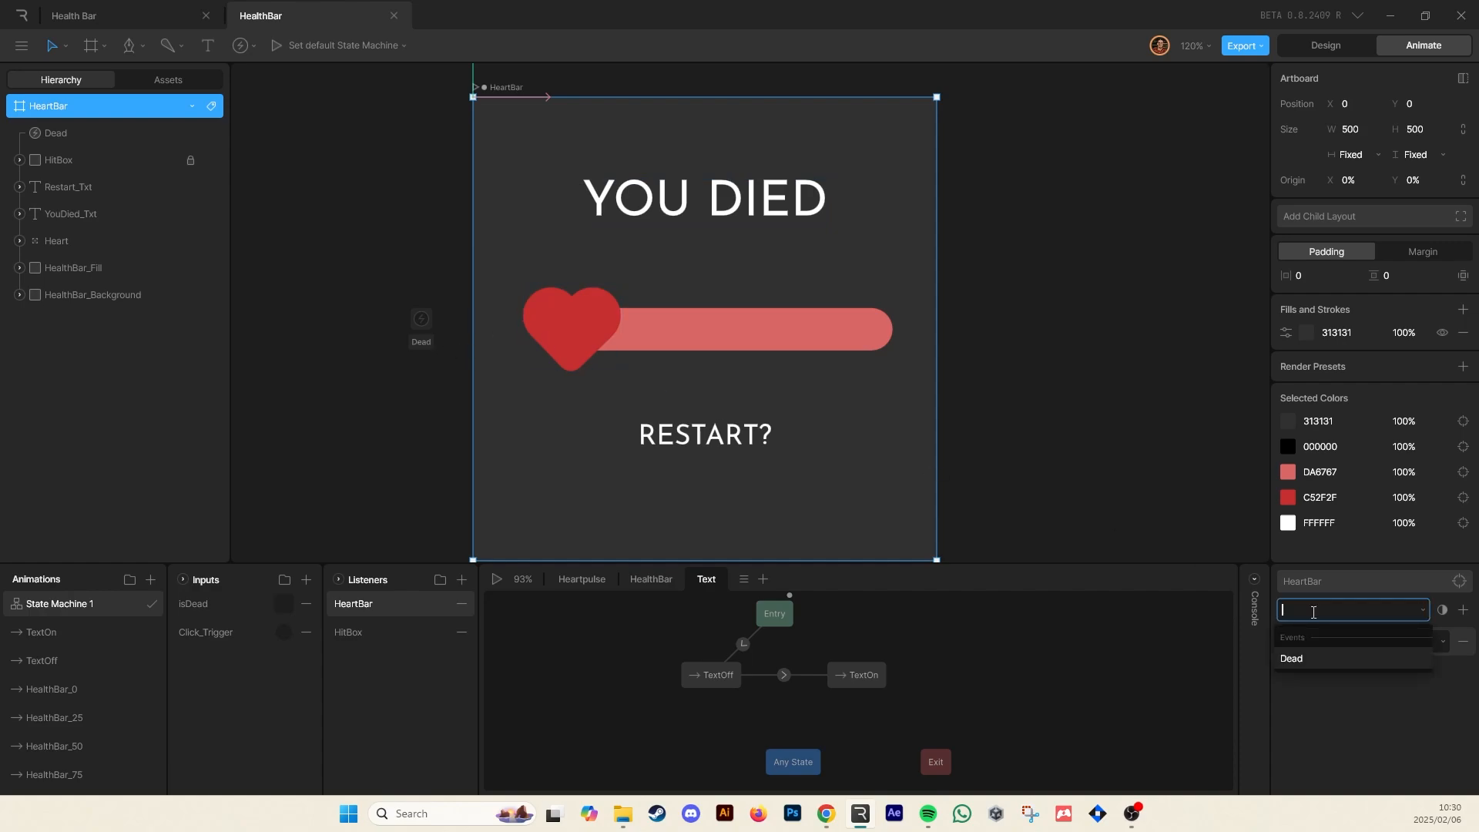
{"action": "left_click", "coordinate": [1314, 657]}
{"action": "left_click", "coordinate": [1321, 612]}
{"action": "left_click", "coordinate": [1315, 658]}
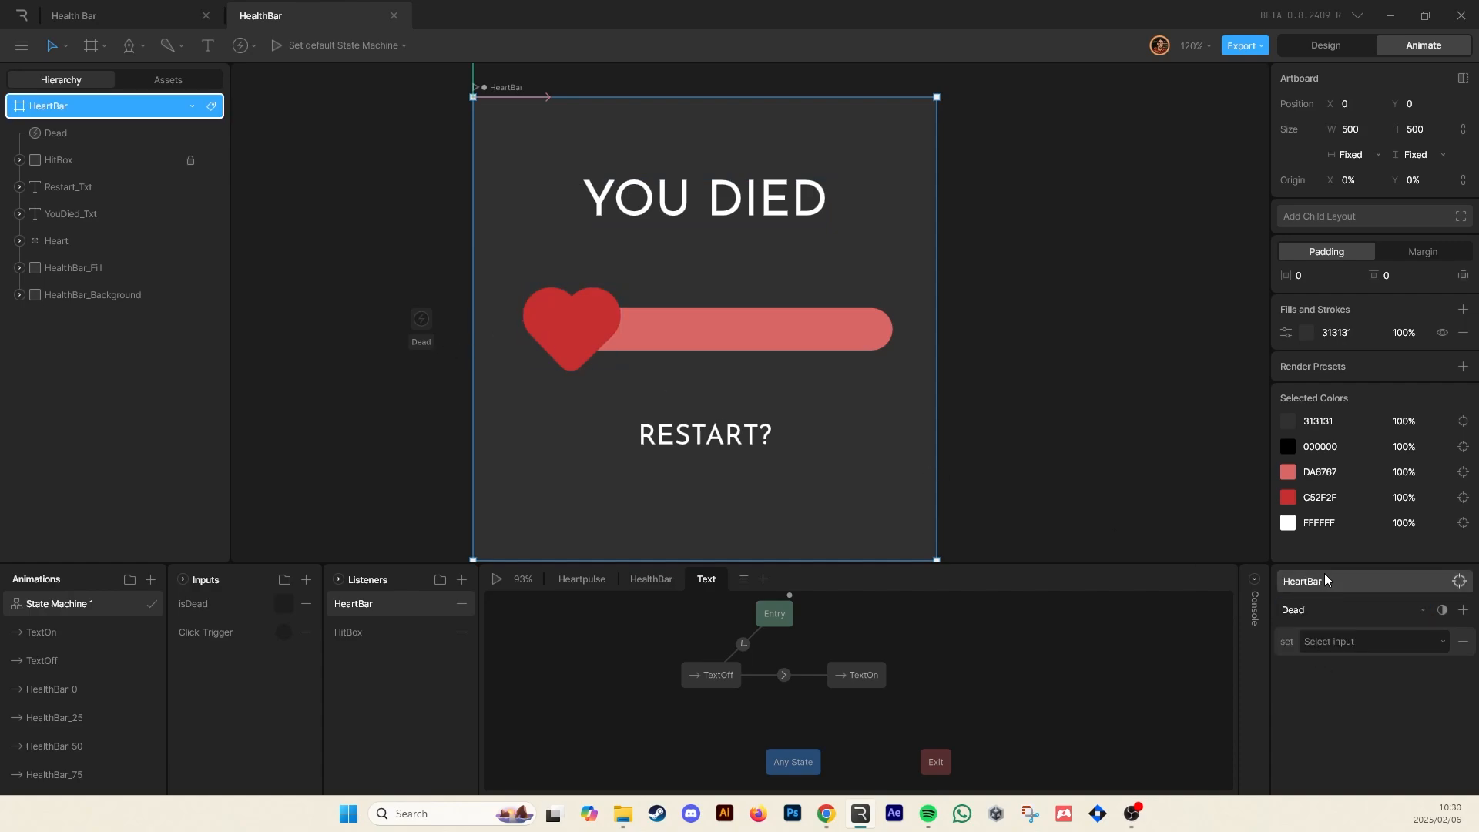
{"action": "left_click", "coordinate": [1299, 610]}
{"action": "left_click", "coordinate": [1297, 655]}
{"action": "left_click", "coordinate": [1320, 641]}
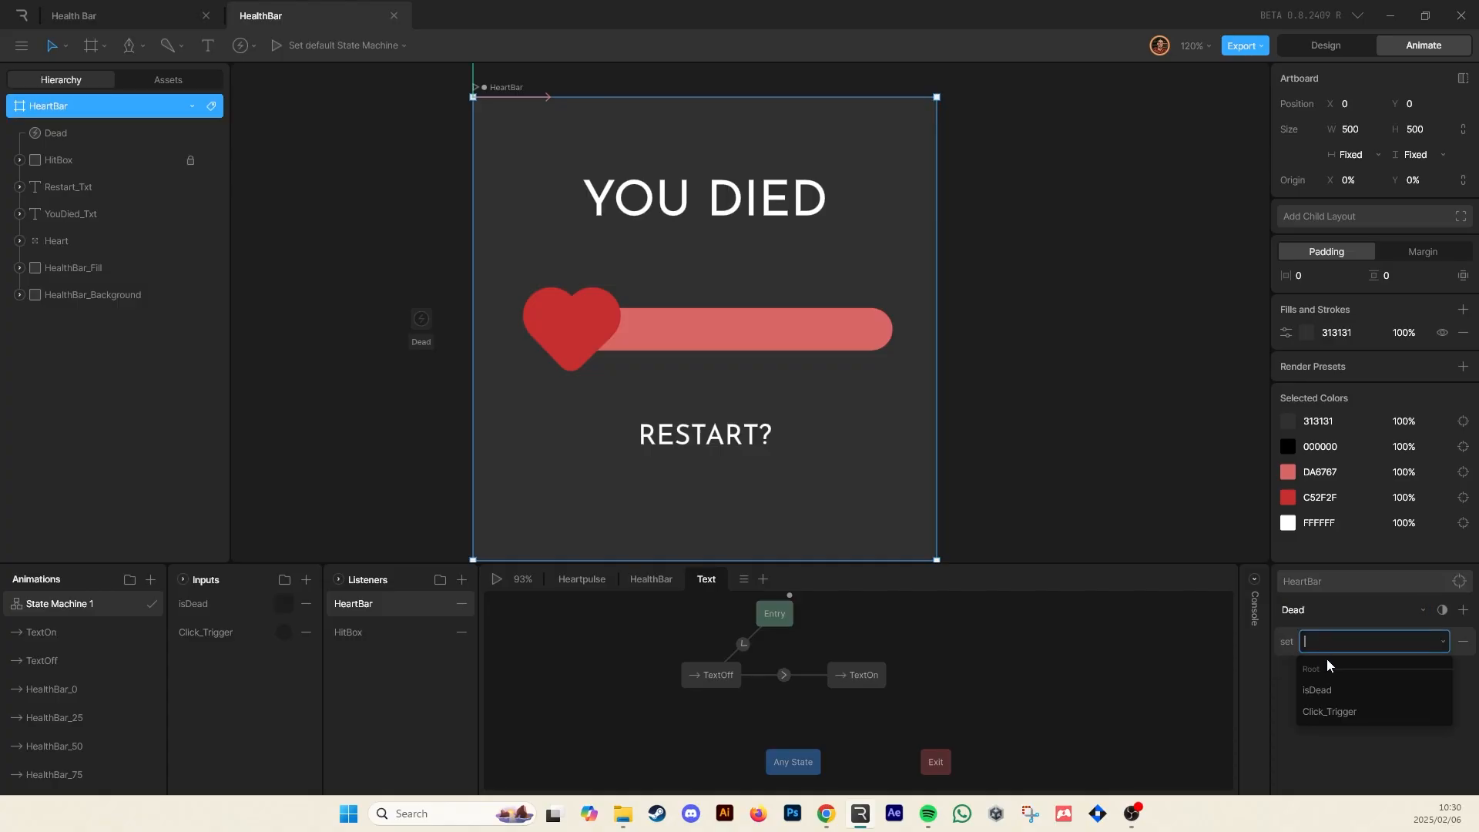
{"action": "left_click", "coordinate": [1328, 686]}
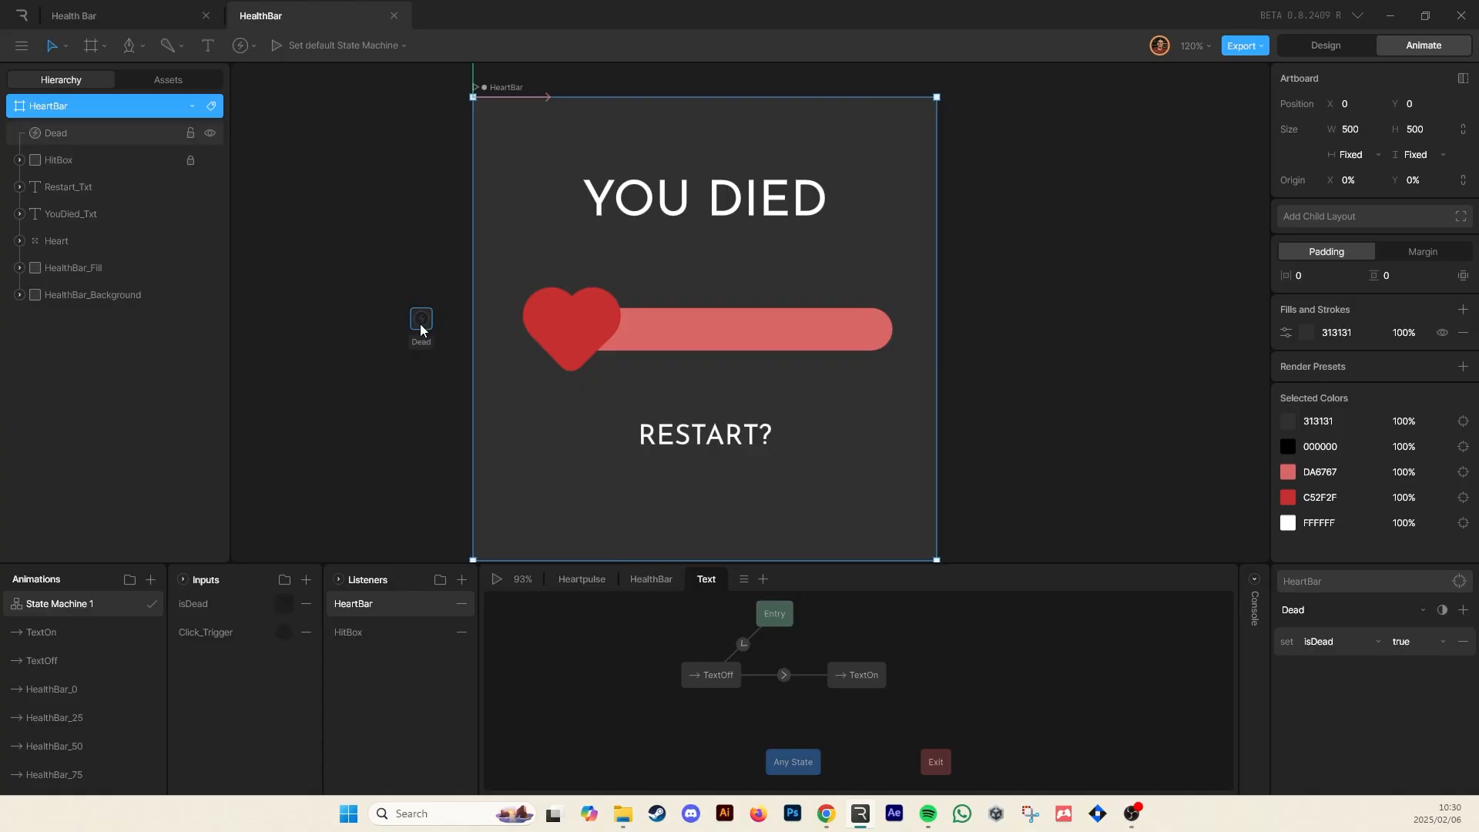
Nudge the Dead event, then play the HealthBar layer and hit the heart repeatedly until health runs out
{"action": "left_click_drag", "start_coordinate": [429, 333], "coordinate": [408, 312]}
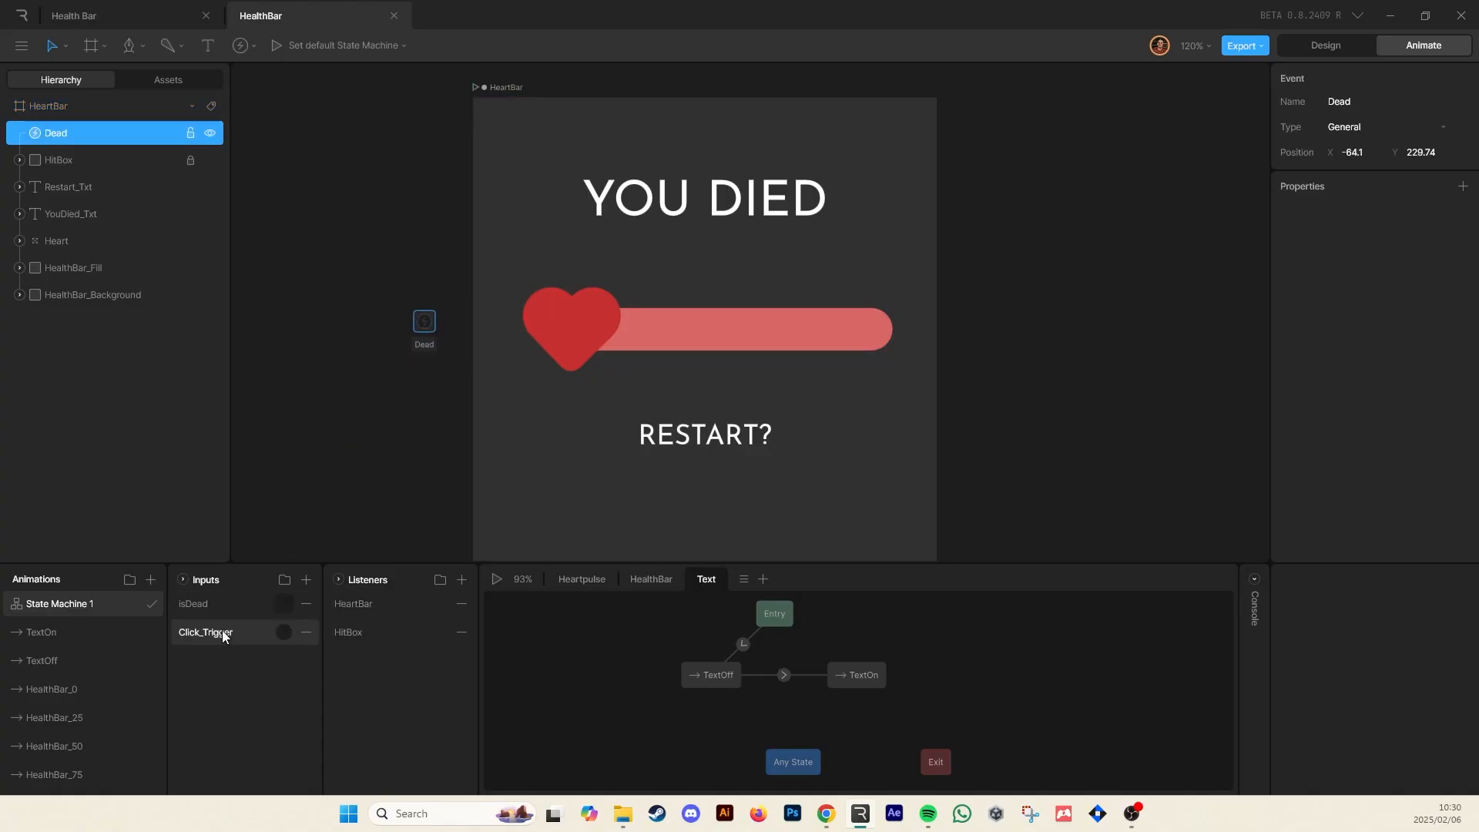
{"action": "left_click", "coordinate": [385, 404]}
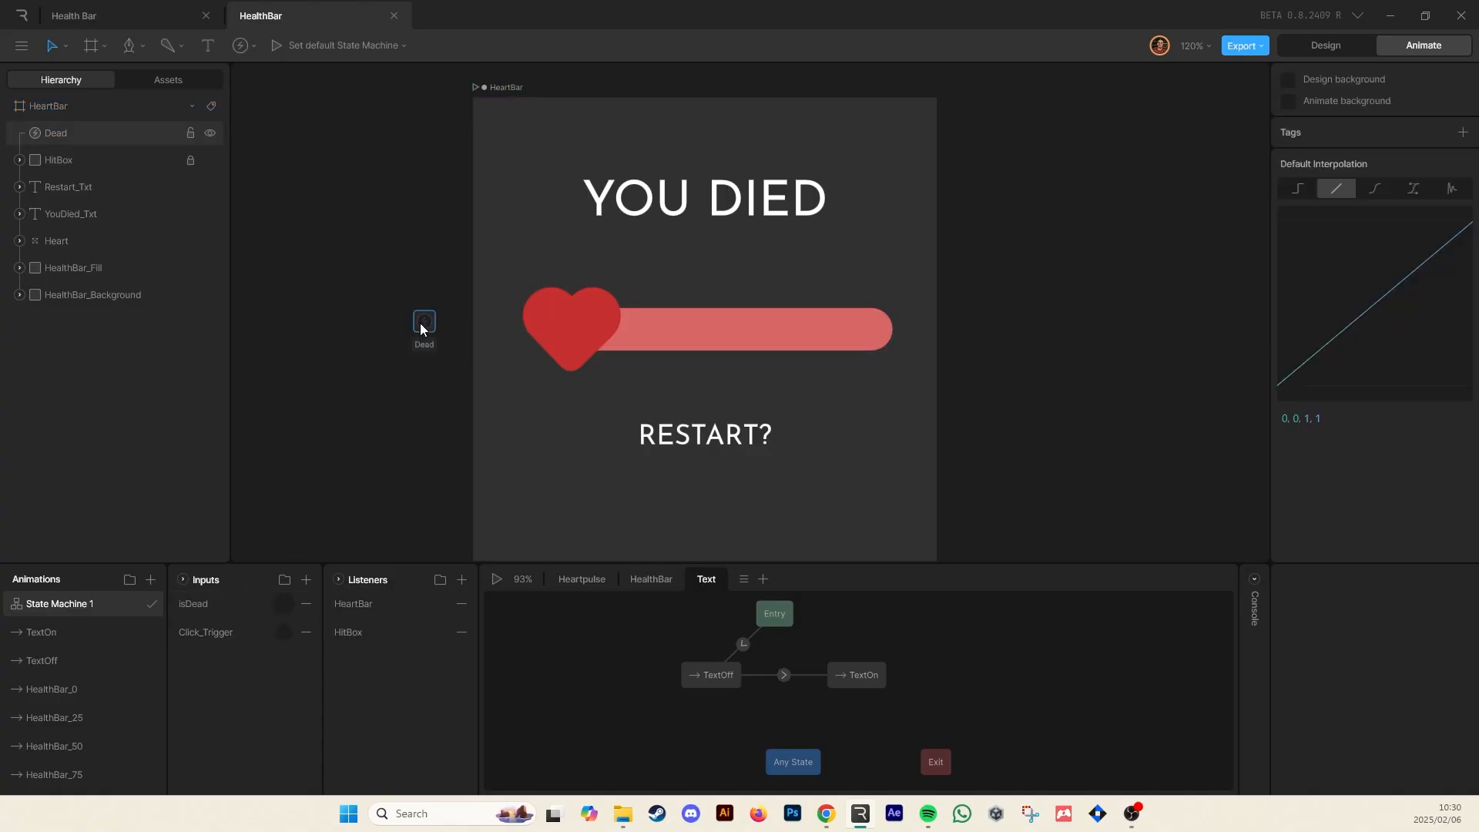
{"action": "left_click", "coordinate": [642, 585]}
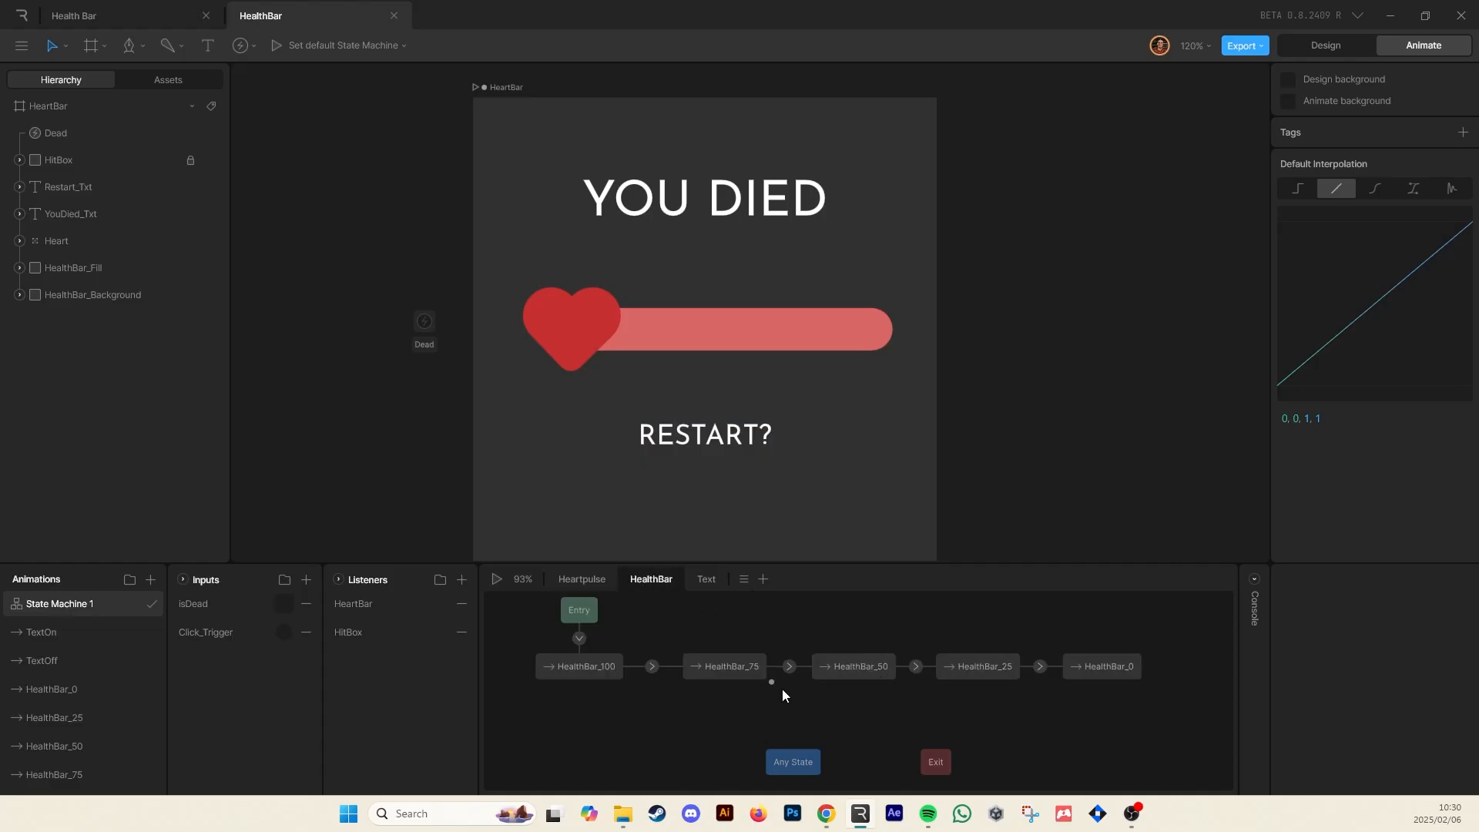
{"action": "left_click", "coordinate": [1113, 667]}
{"action": "key", "text": "space"}
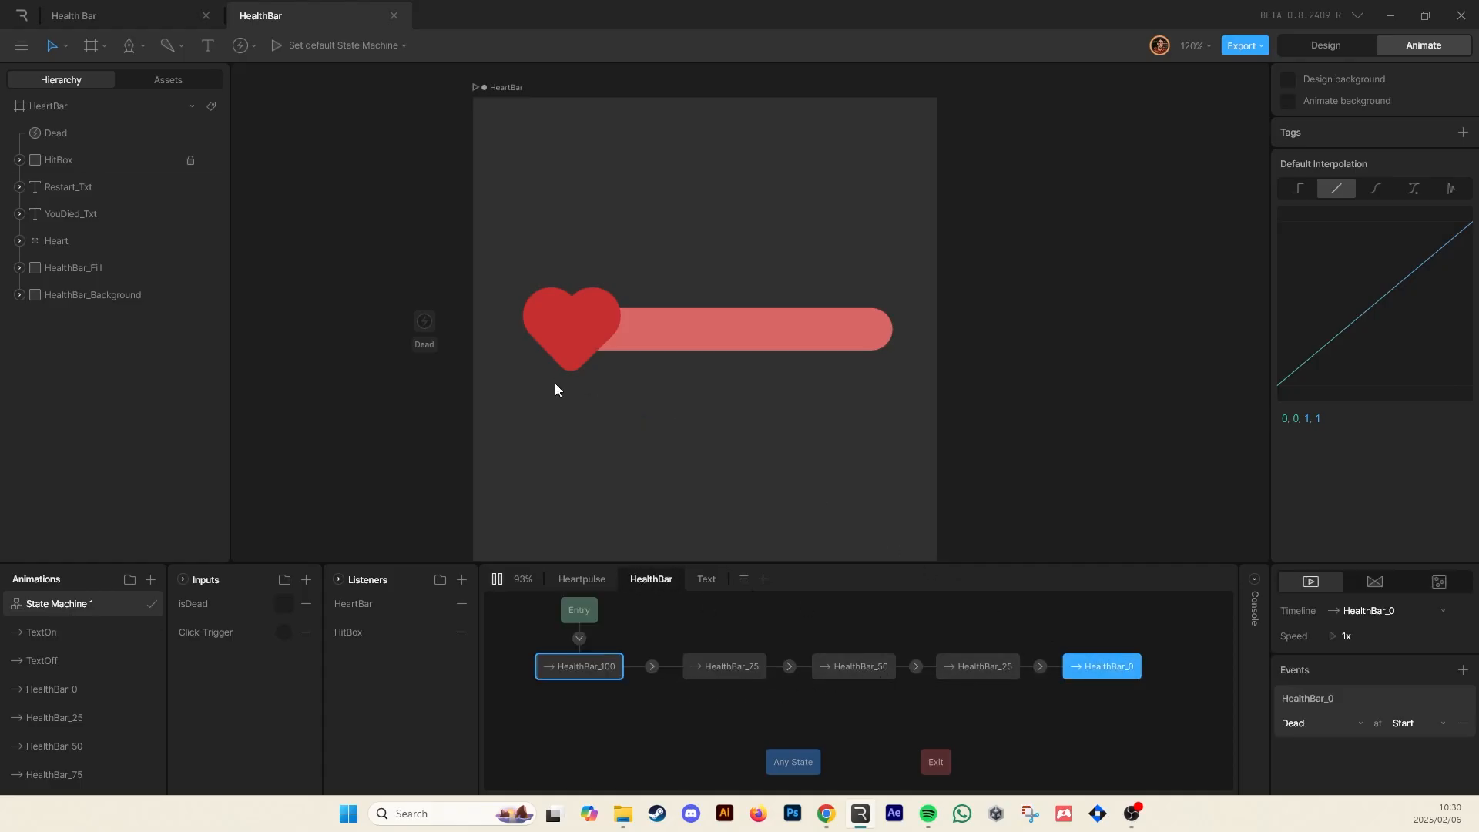
{"action": "left_click", "coordinate": [694, 369]}
{"action": "left_click", "coordinate": [716, 397]}
{"action": "left_click", "coordinate": [716, 396]}
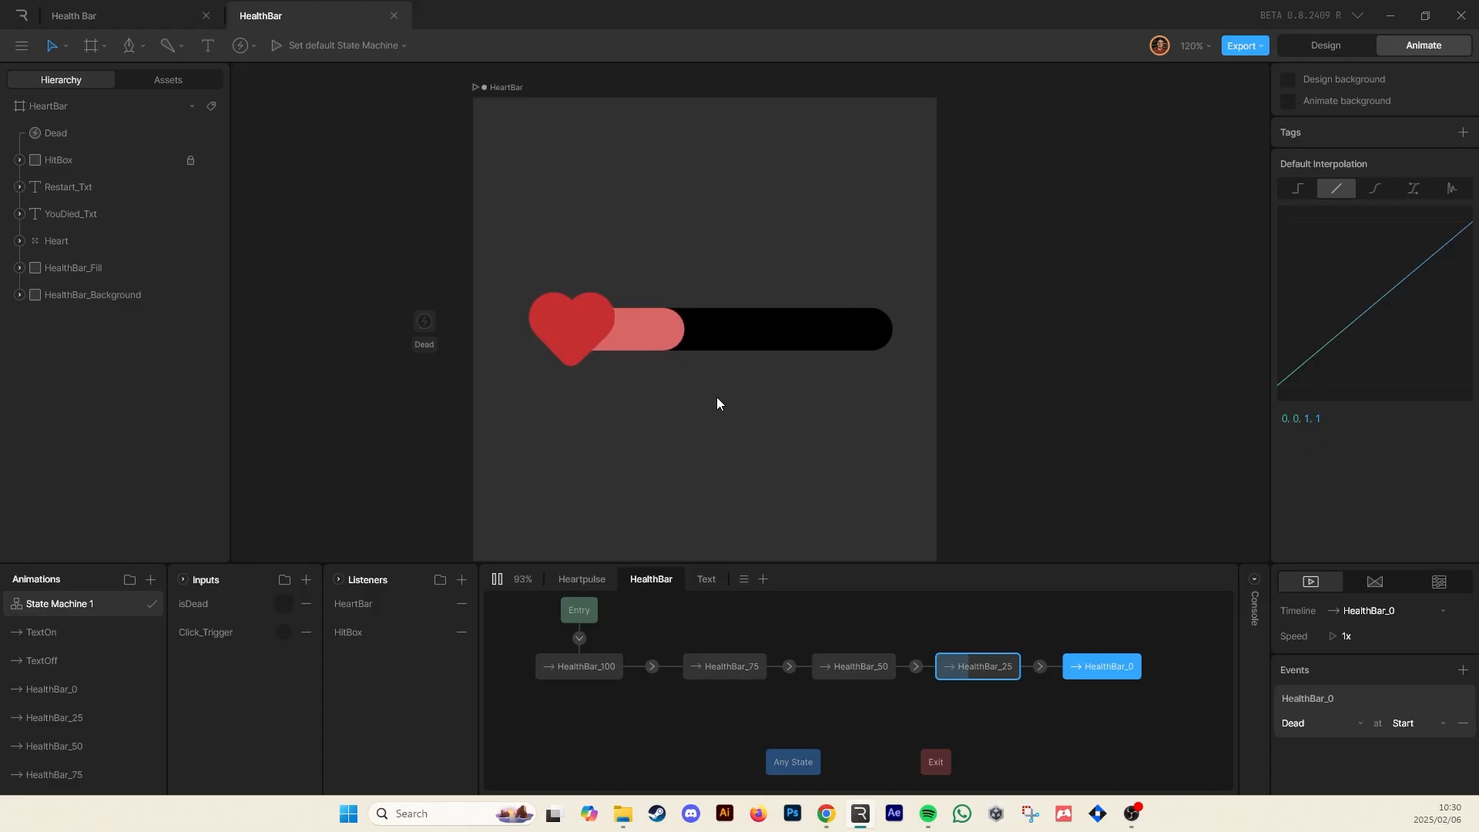
{"action": "left_click", "coordinate": [717, 397]}
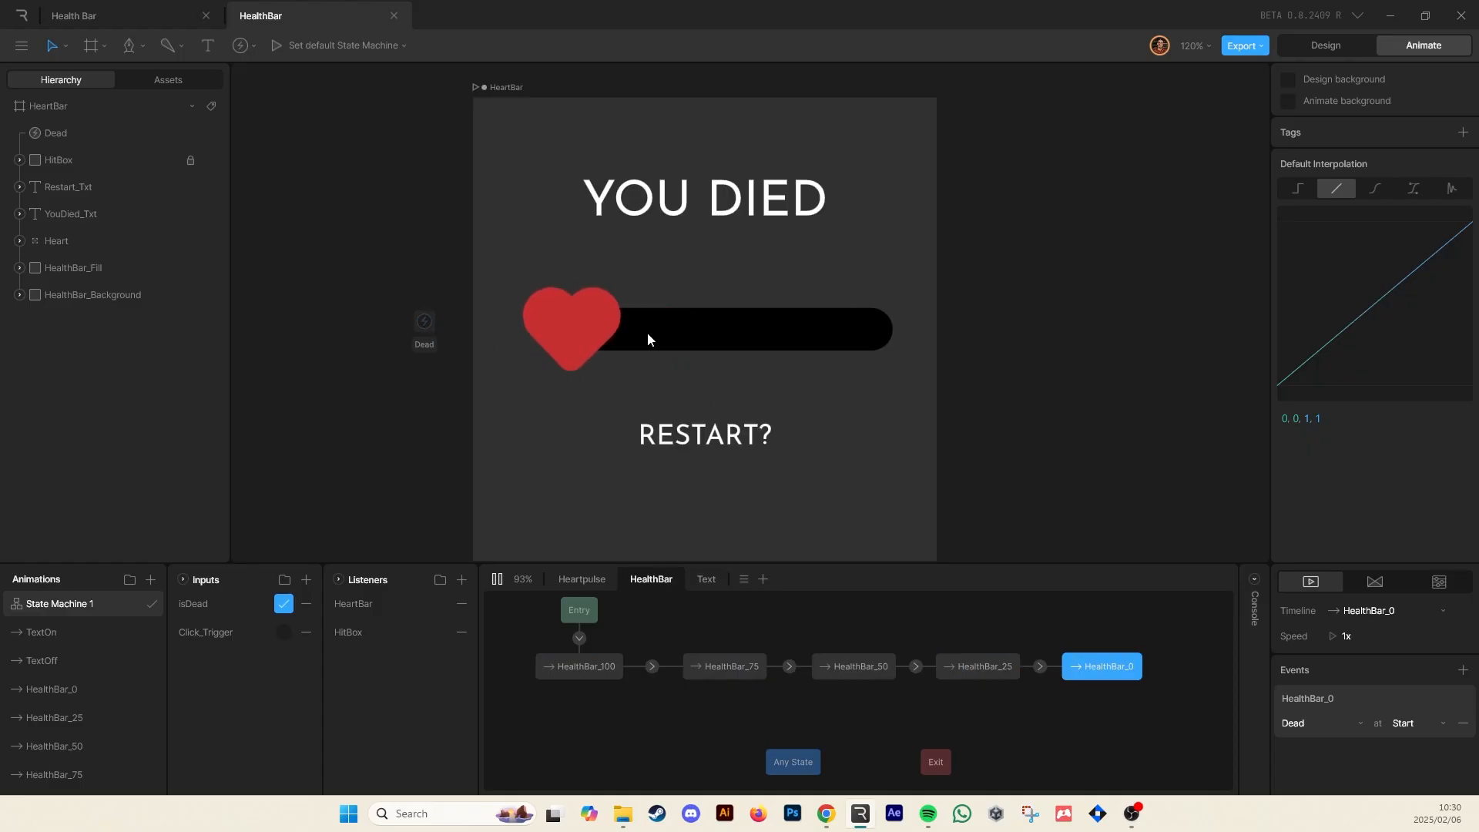
Inspect the TextOff to TextOn transition in the Text layer and stop playback
{"action": "left_click", "coordinate": [712, 586]}
{"action": "left_click", "coordinate": [783, 675]}
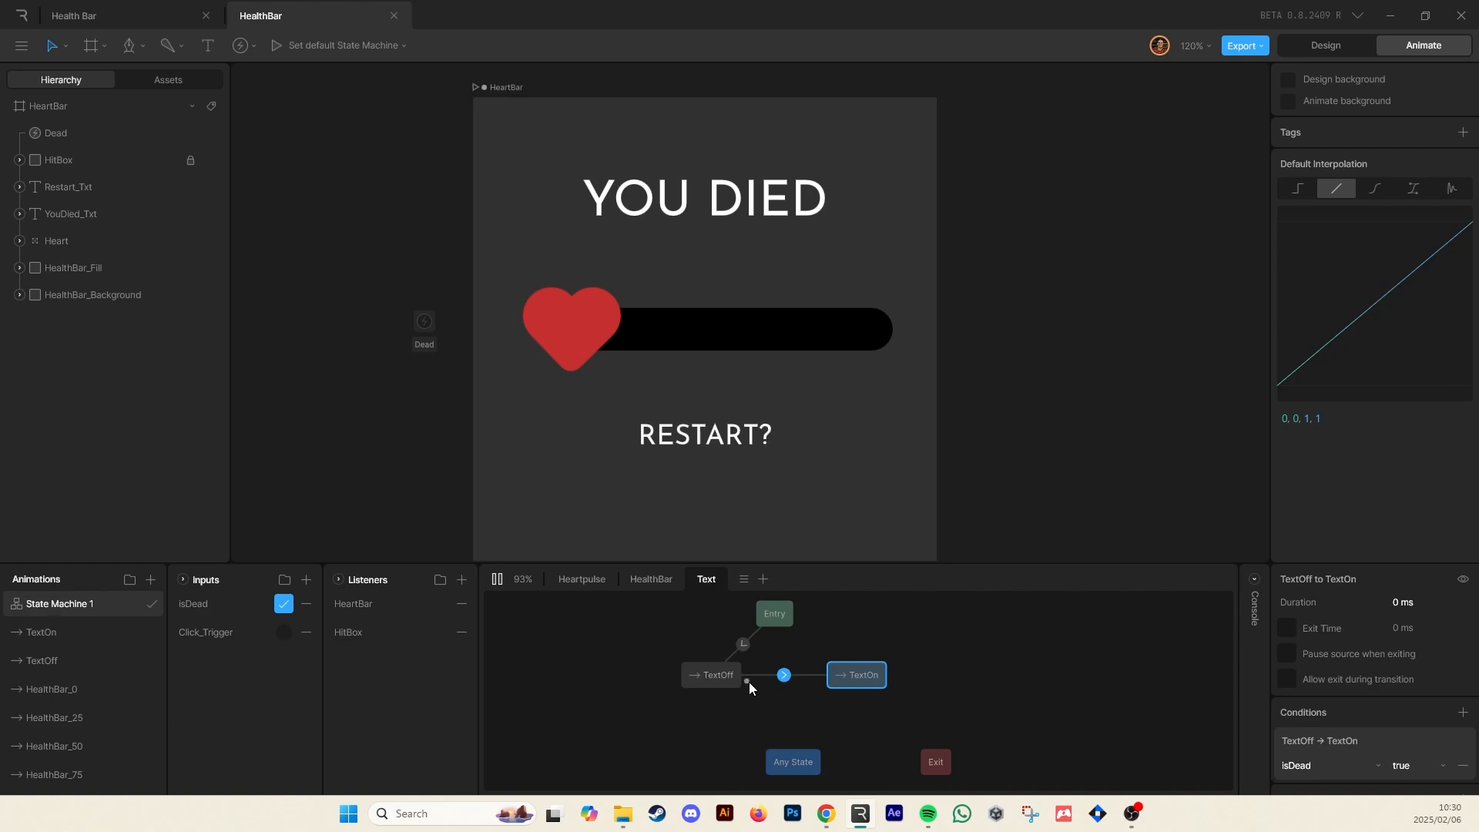
{"action": "left_click", "coordinate": [834, 354]}
{"action": "key", "text": "space"}
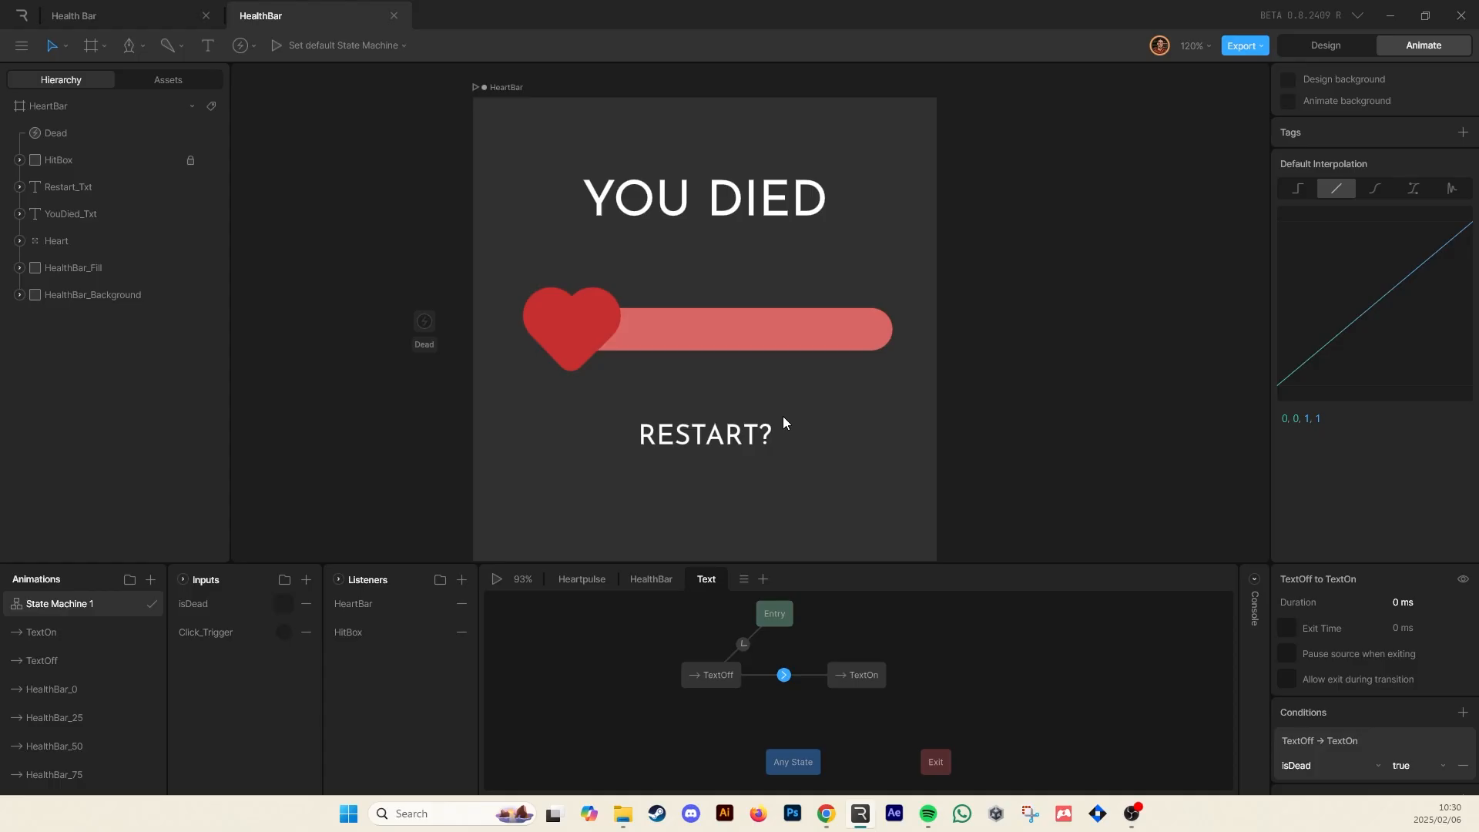
Create a transition from TextOn back to TextOff conditioned on isDead being false
{"action": "left_click", "coordinate": [937, 637]}
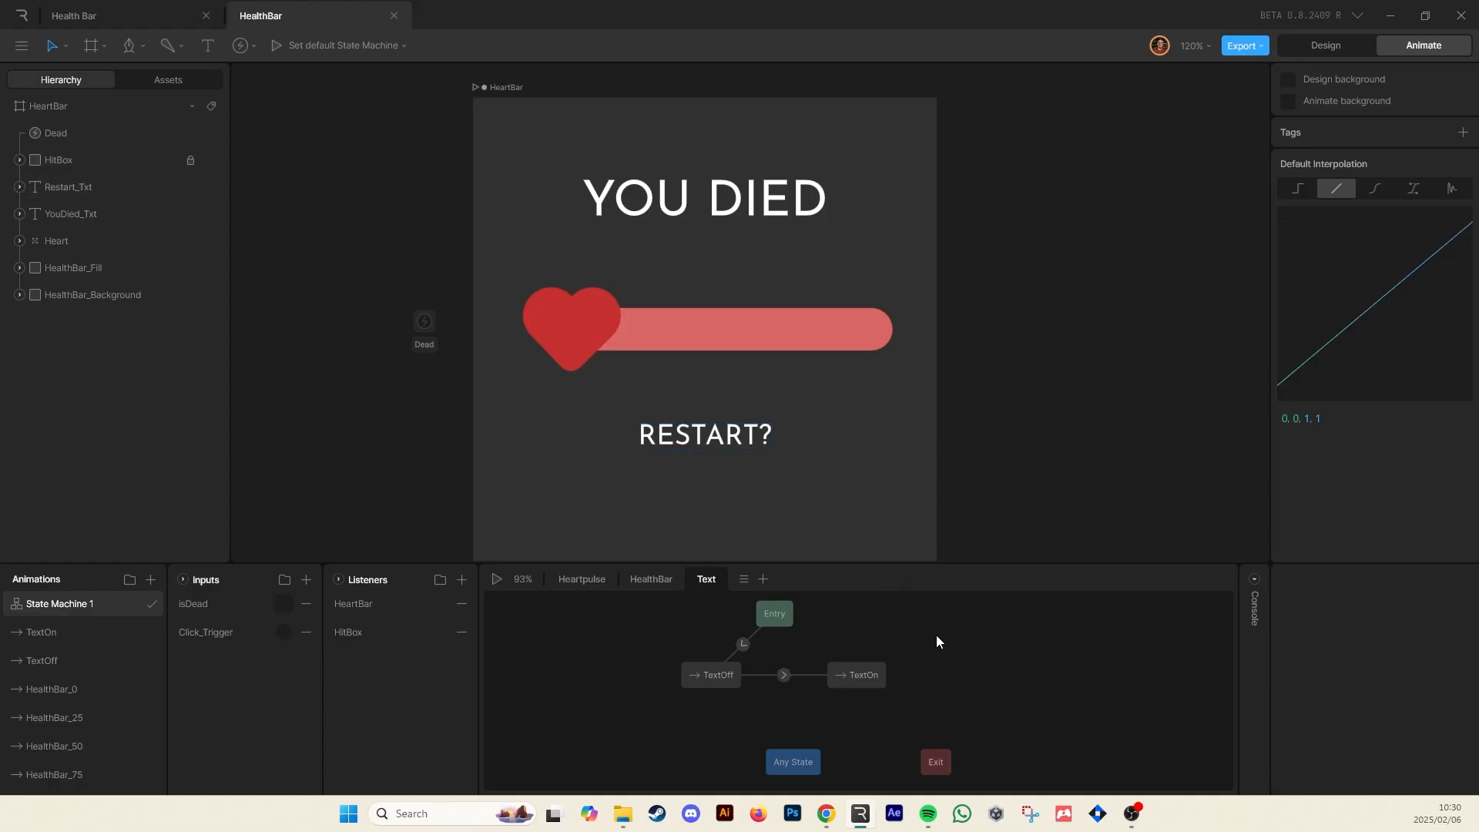
{"action": "left_click_drag", "start_coordinate": [867, 667], "coordinate": [880, 672]}
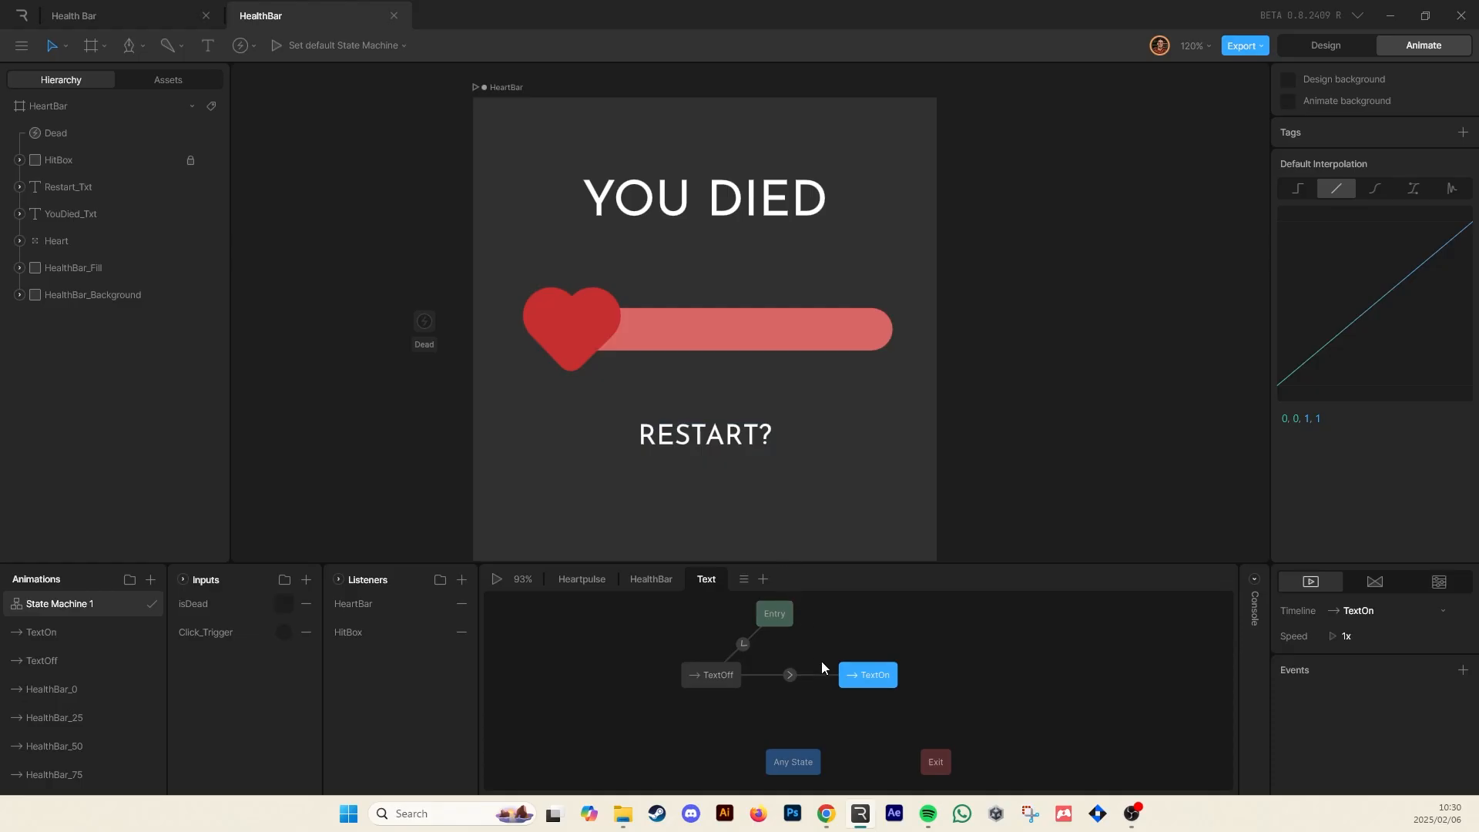
{"action": "left_click", "coordinate": [813, 693]}
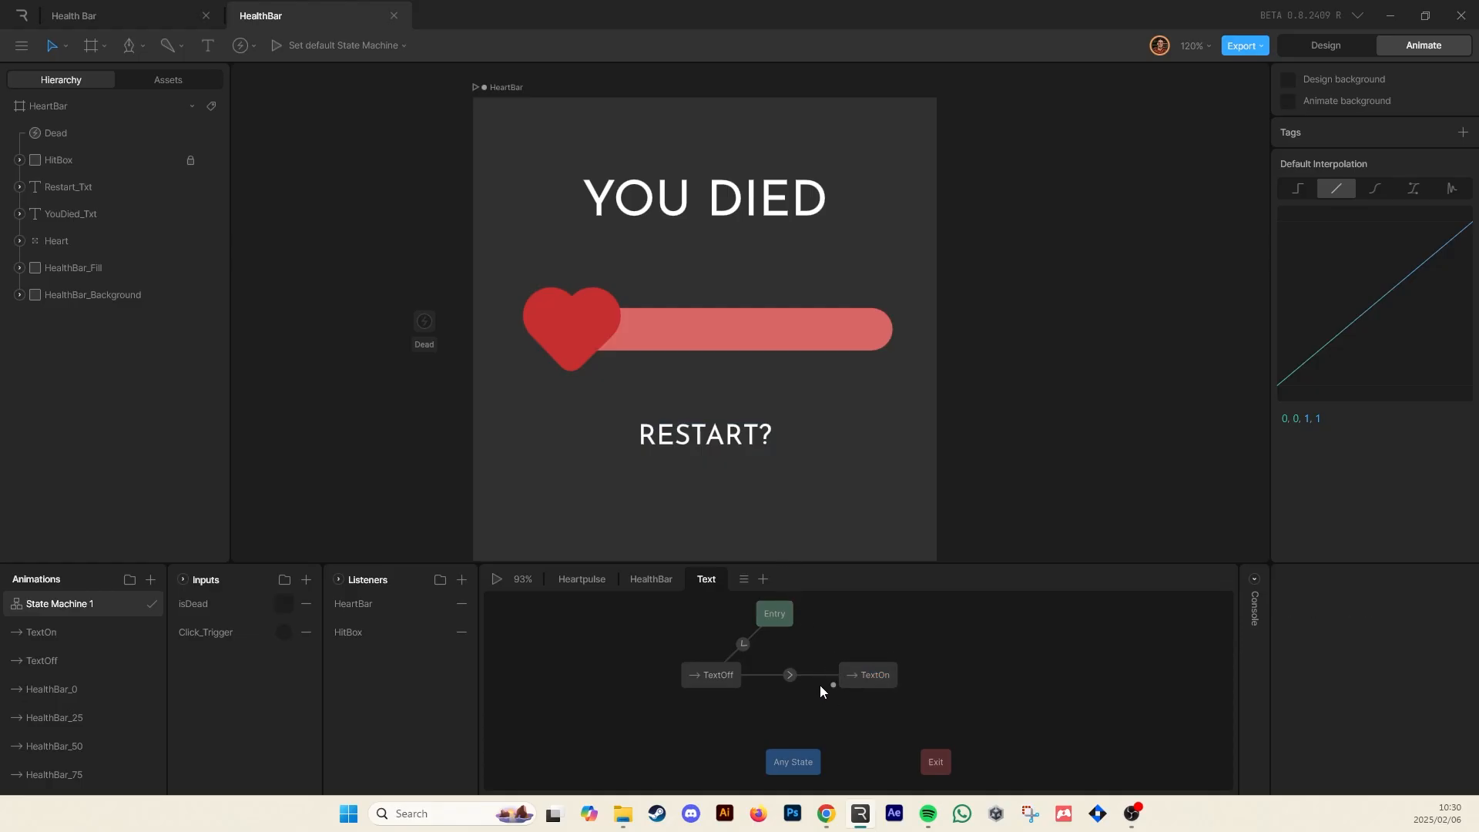
{"action": "left_click", "coordinate": [854, 676]}
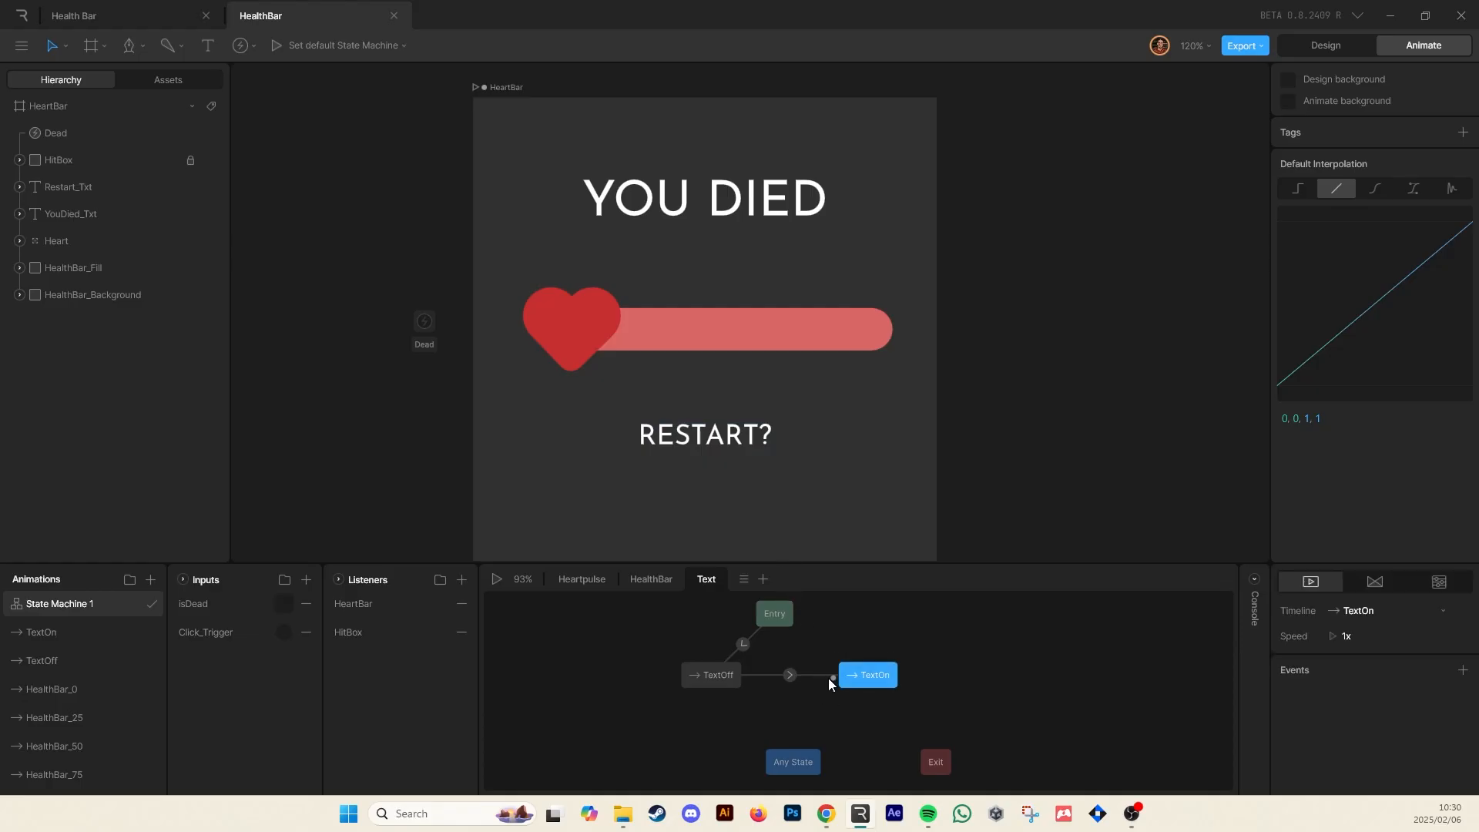
{"action": "left_click", "coordinate": [713, 676]}
{"action": "left_click", "coordinate": [867, 681]}
{"action": "left_click_drag", "start_coordinate": [829, 684], "coordinate": [731, 677]}
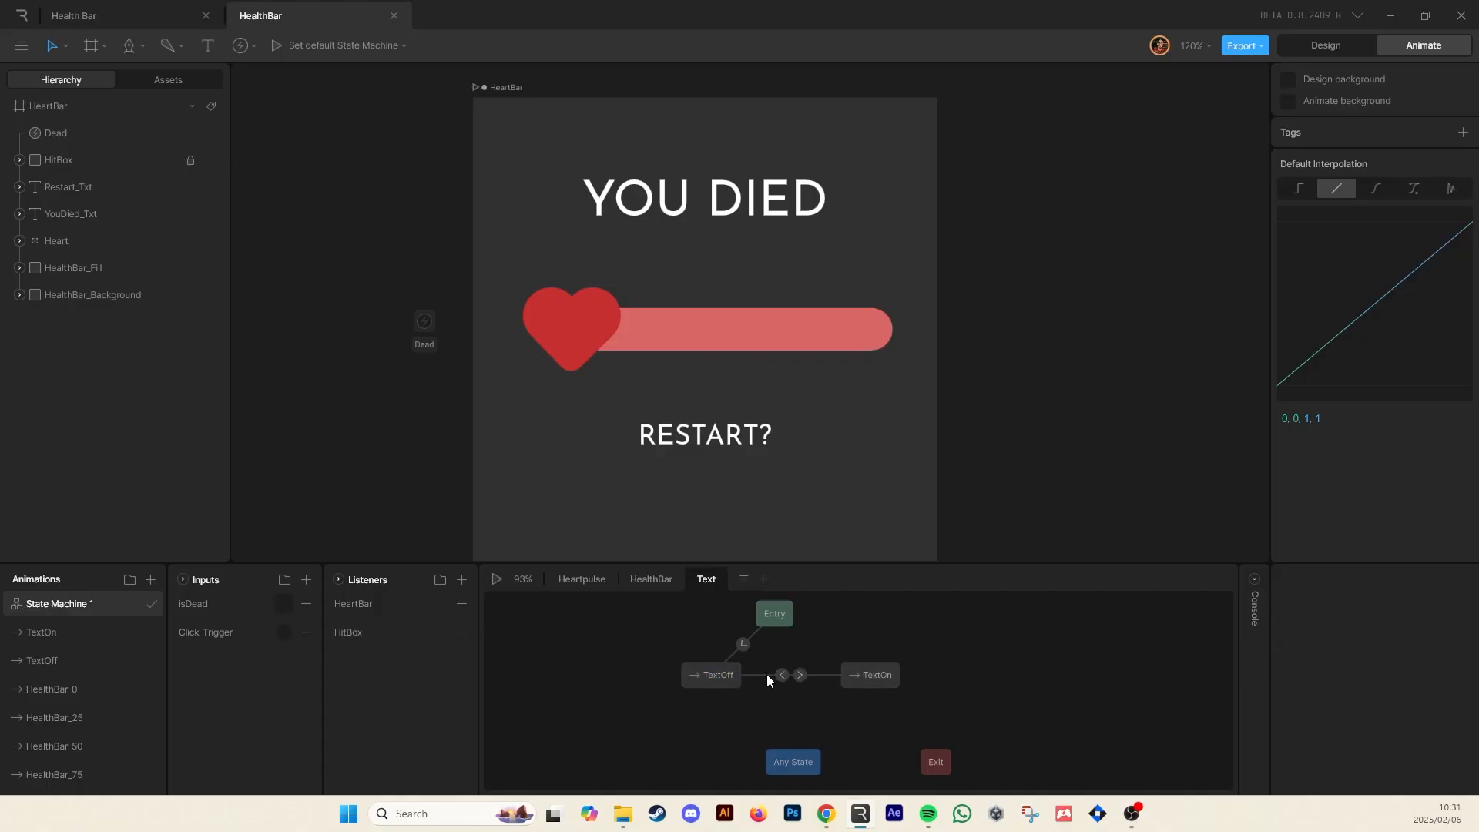
{"action": "left_click", "coordinate": [783, 677]}
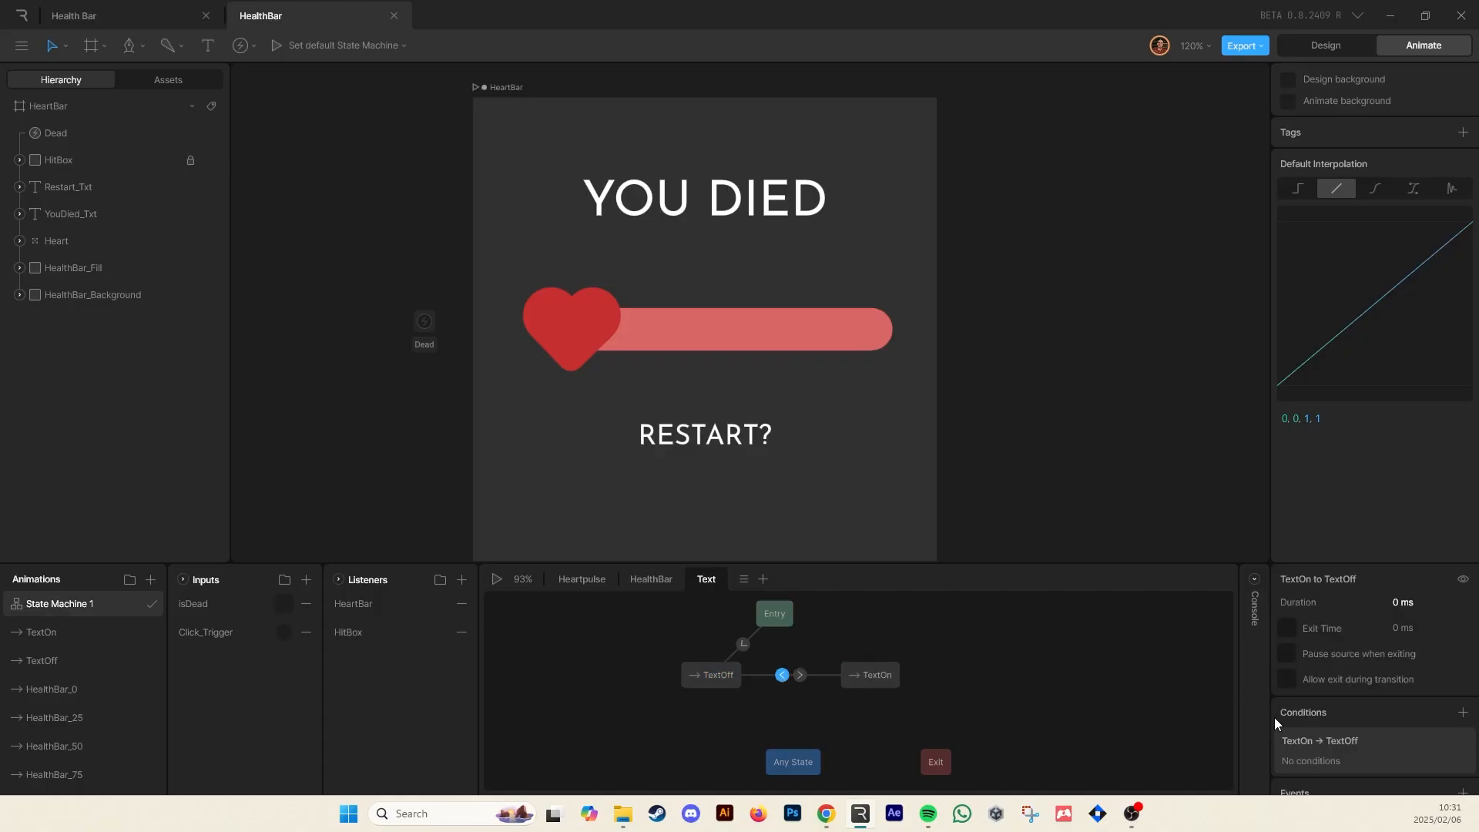
{"action": "left_click", "coordinate": [1462, 709]}
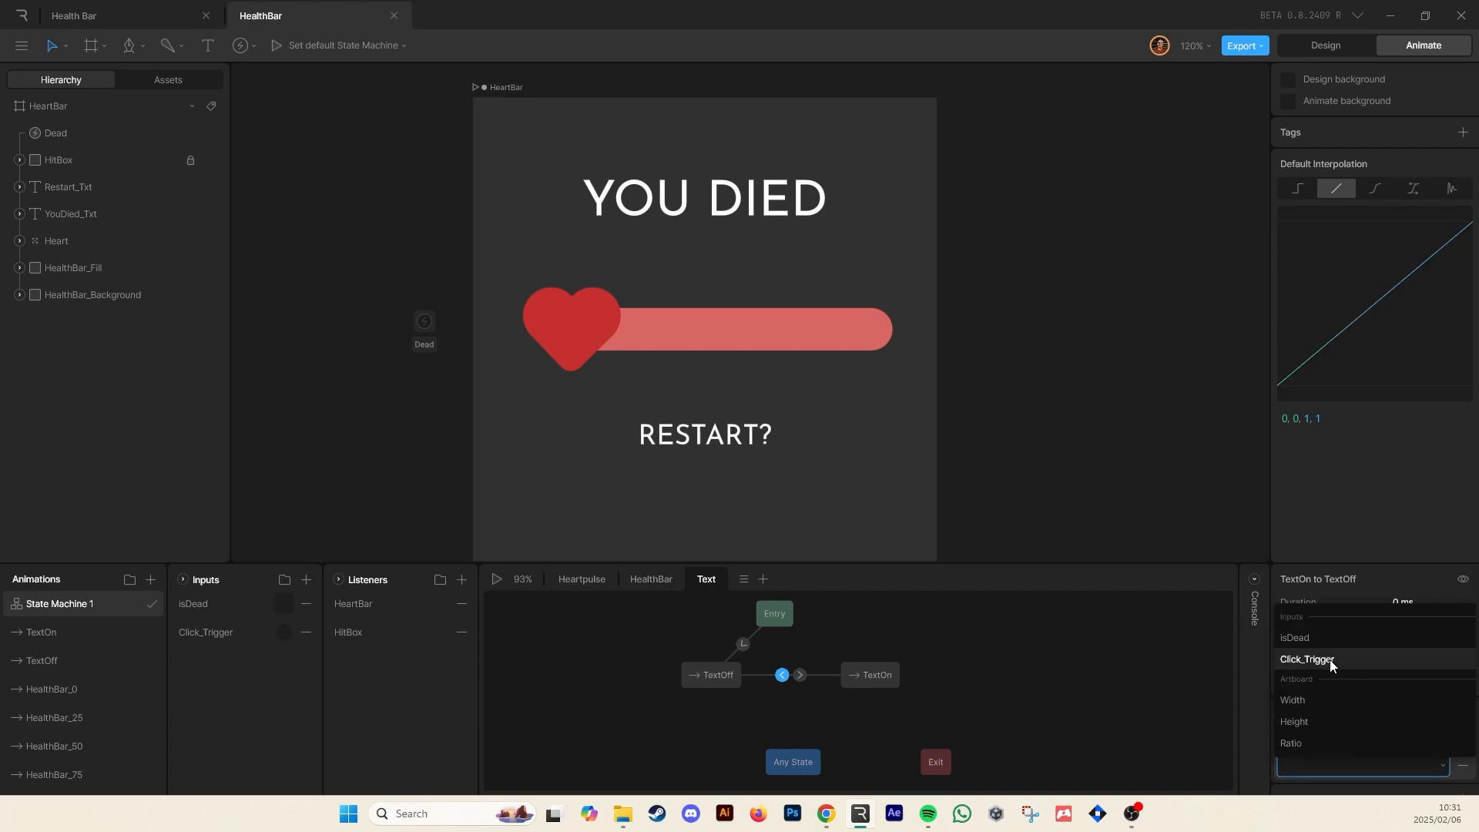
{"action": "left_click", "coordinate": [1333, 641]}
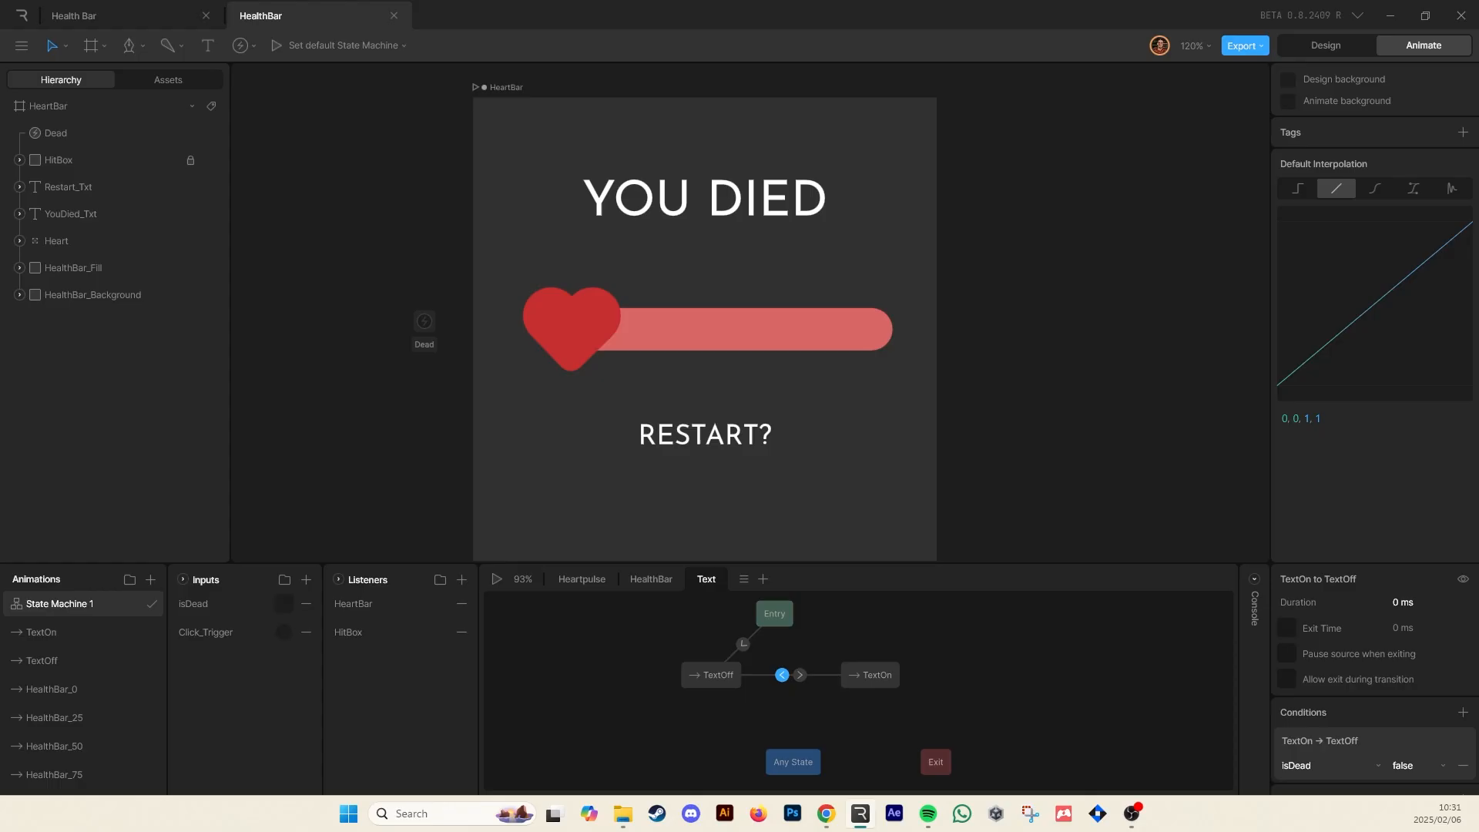
Play the state machine, hit the heart until it dies, and toggle isDead off to test the text hiding
{"action": "key", "text": "space"}
{"action": "left_click", "coordinate": [704, 382]}
{"action": "left_click", "coordinate": [702, 382]}
{"action": "left_click", "coordinate": [703, 382]}
{"action": "left_click", "coordinate": [702, 378]}
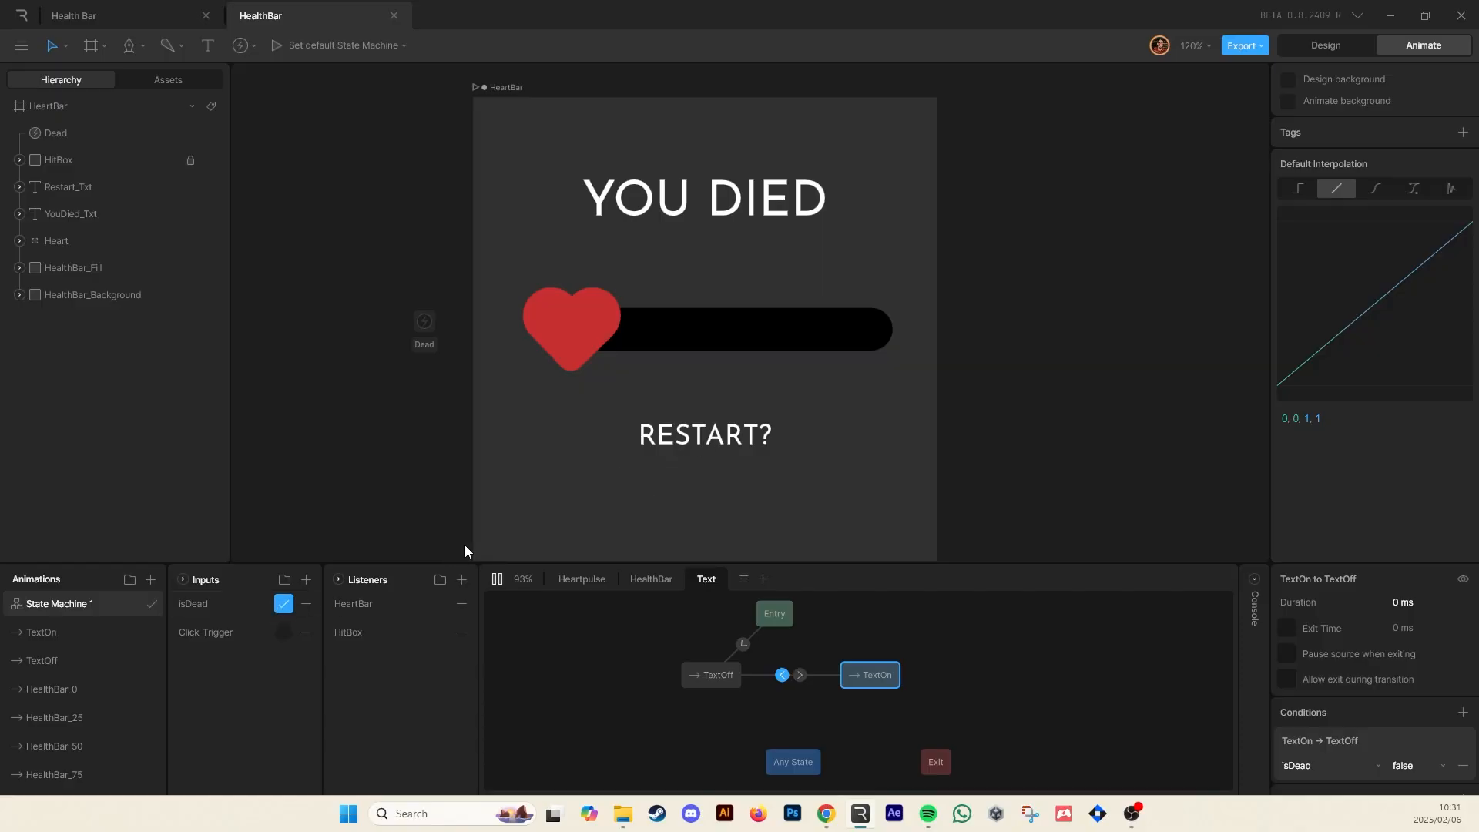
{"action": "left_click", "coordinate": [284, 604]}
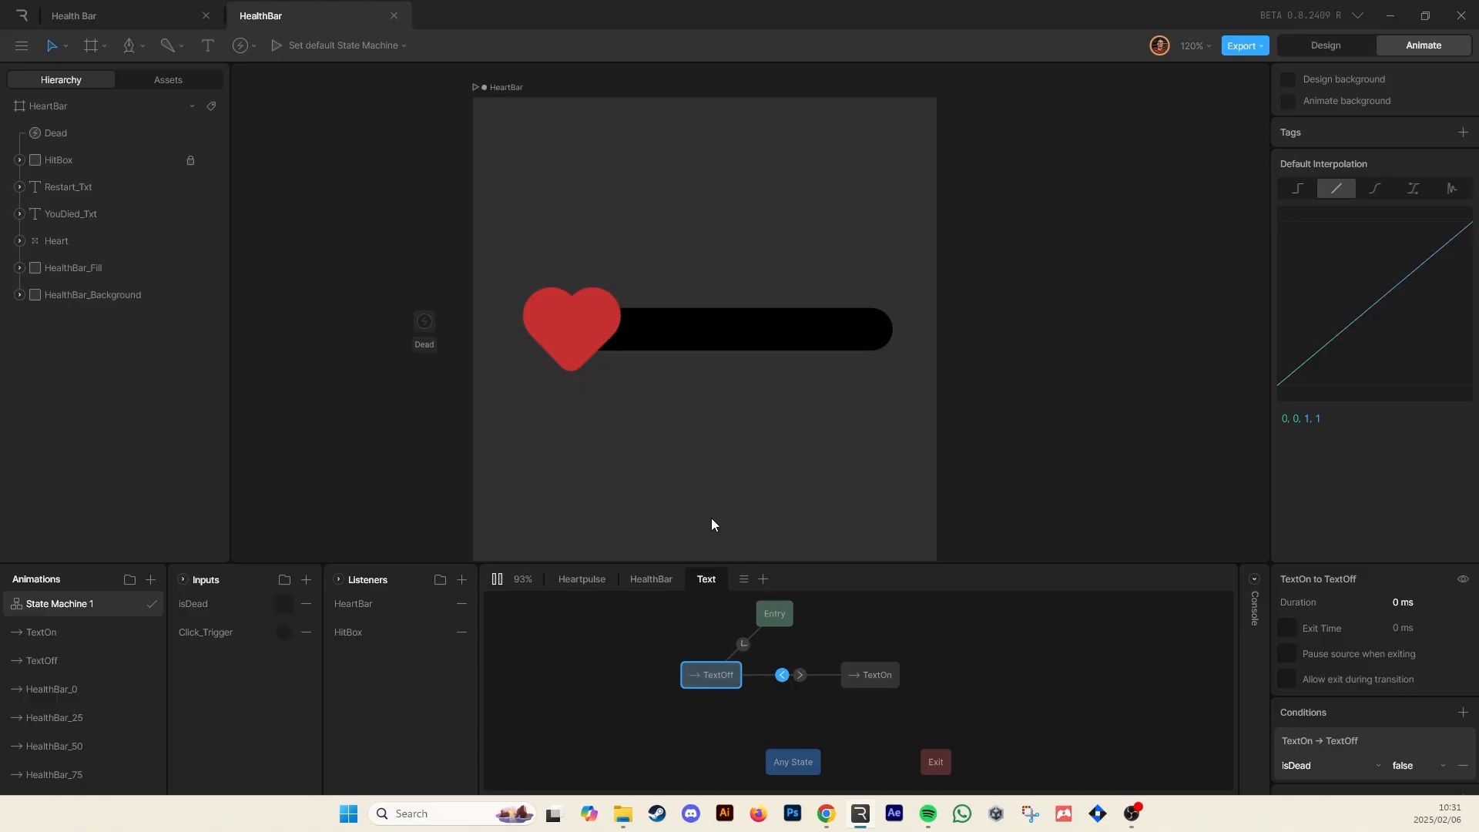
{"action": "left_click", "coordinate": [662, 580]}
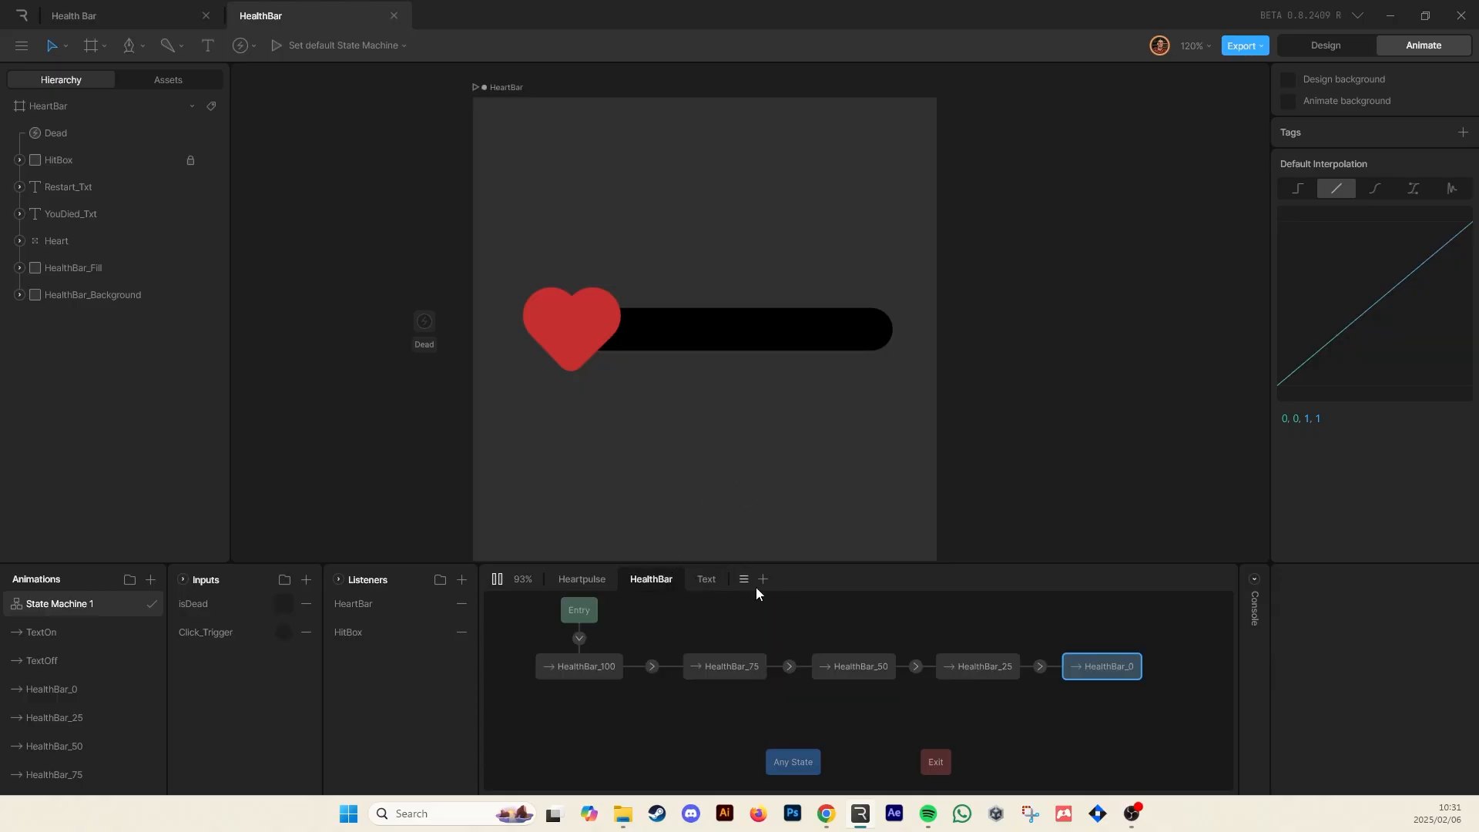
{"action": "key", "text": "space"}
Enlarge the state machine panel and rearrange the HealthBar layer, moving HealthBar_0 below the chain near Any State
{"action": "left_click_drag", "start_coordinate": [1029, 702], "coordinate": [1070, 608]}
{"action": "left_click_drag", "start_coordinate": [964, 675], "coordinate": [954, 737]}
{"action": "left_click_drag", "start_coordinate": [832, 670], "coordinate": [819, 714]}
{"action": "left_click_drag", "start_coordinate": [914, 562], "coordinate": [914, 442]}
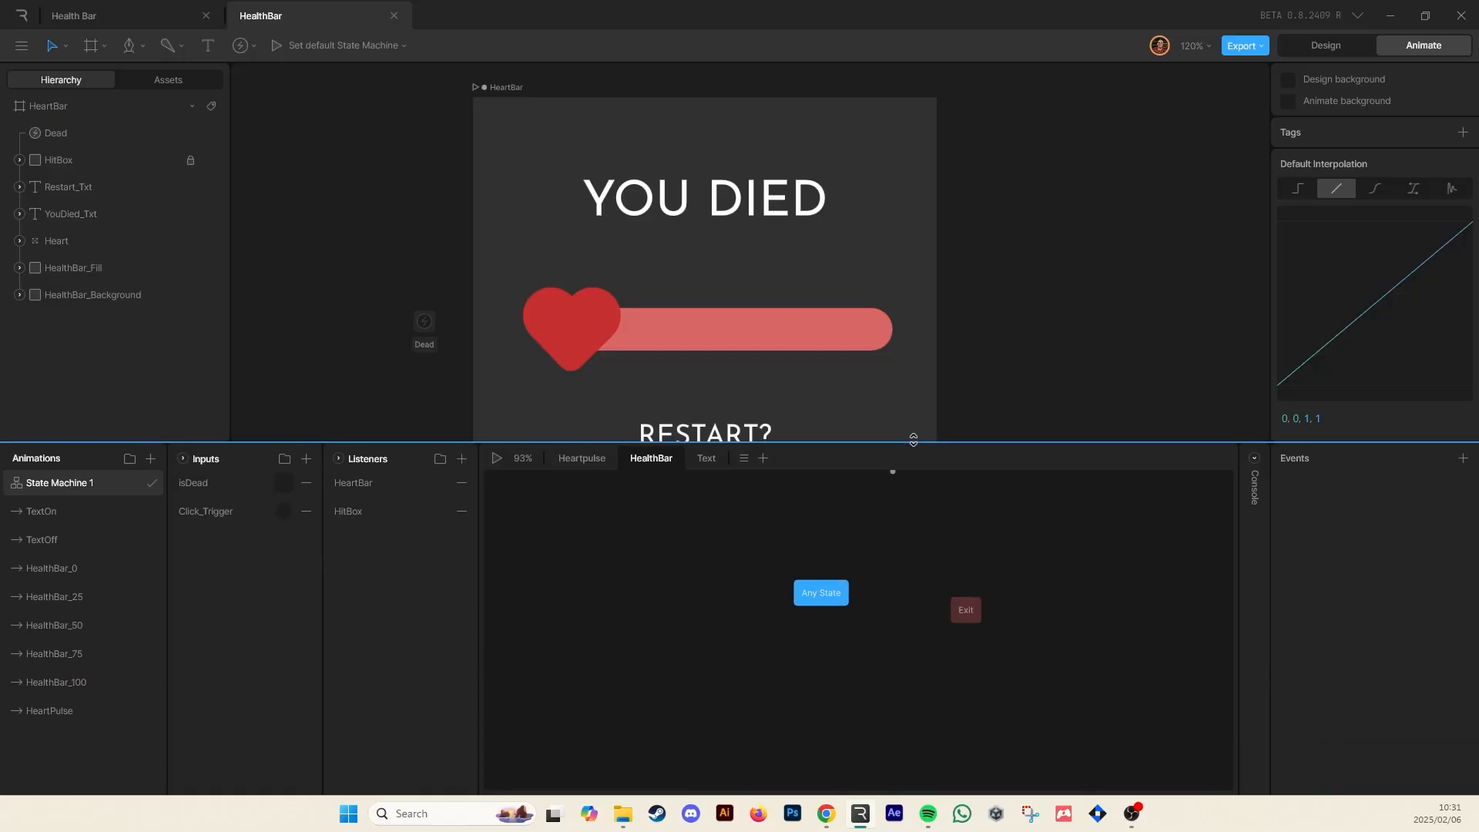
{"action": "mouse_move", "coordinate": [1130, 604]}
{"action": "left_mouse_down"}
{"action": "mouse_move", "coordinate": [842, 699]}
{"action": "mouse_move", "coordinate": [809, 687]}
{"action": "left_mouse_up"}
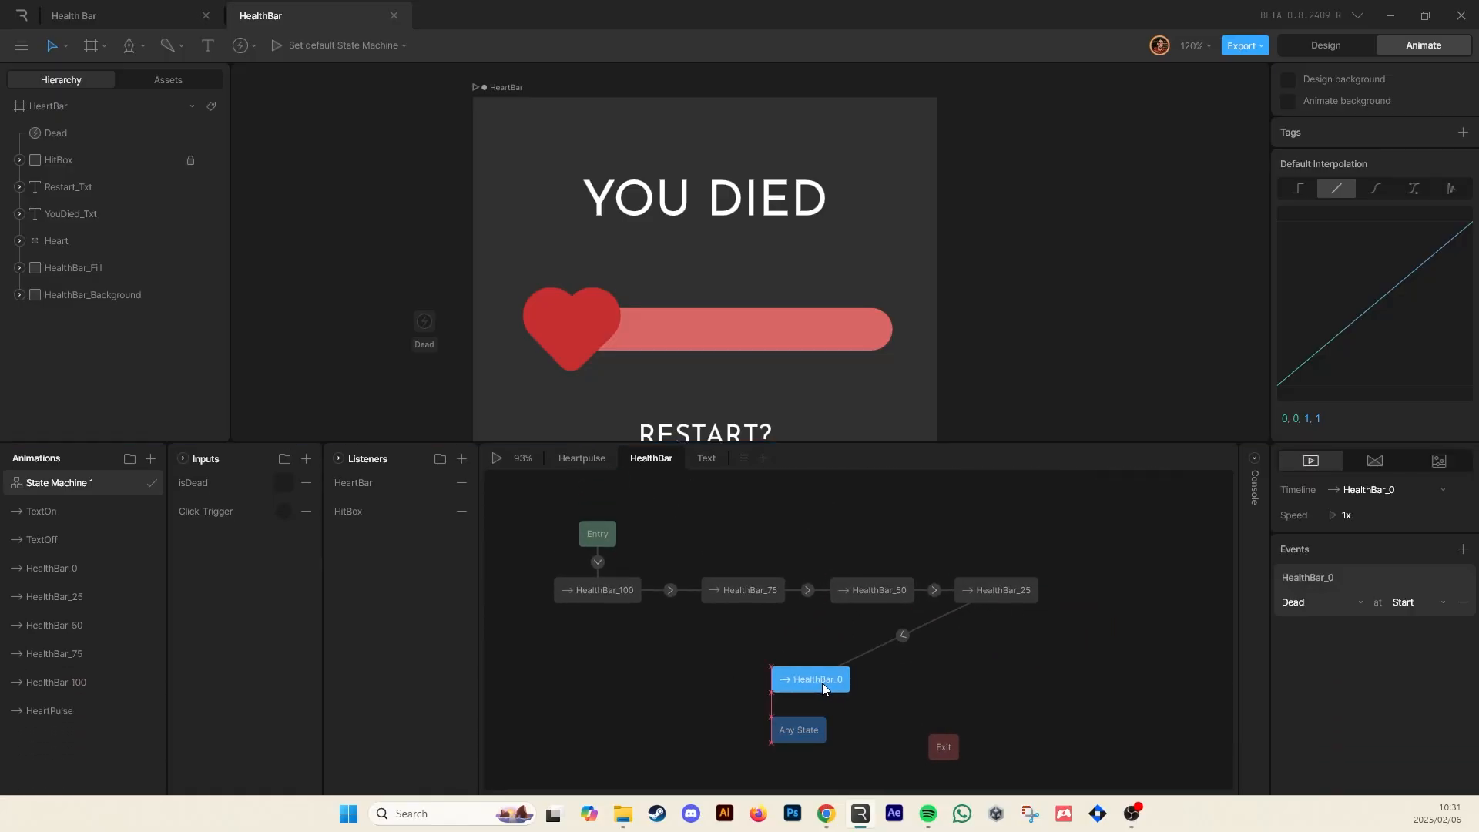
Create a transition from HealthBar_0 back to HealthBar_100 conditioned on isDead being false, with a 50 ms duration
{"action": "left_click", "coordinate": [959, 691]}
{"action": "left_click", "coordinate": [807, 681]}
{"action": "left_click_drag", "start_coordinate": [763, 677], "coordinate": [598, 600]}
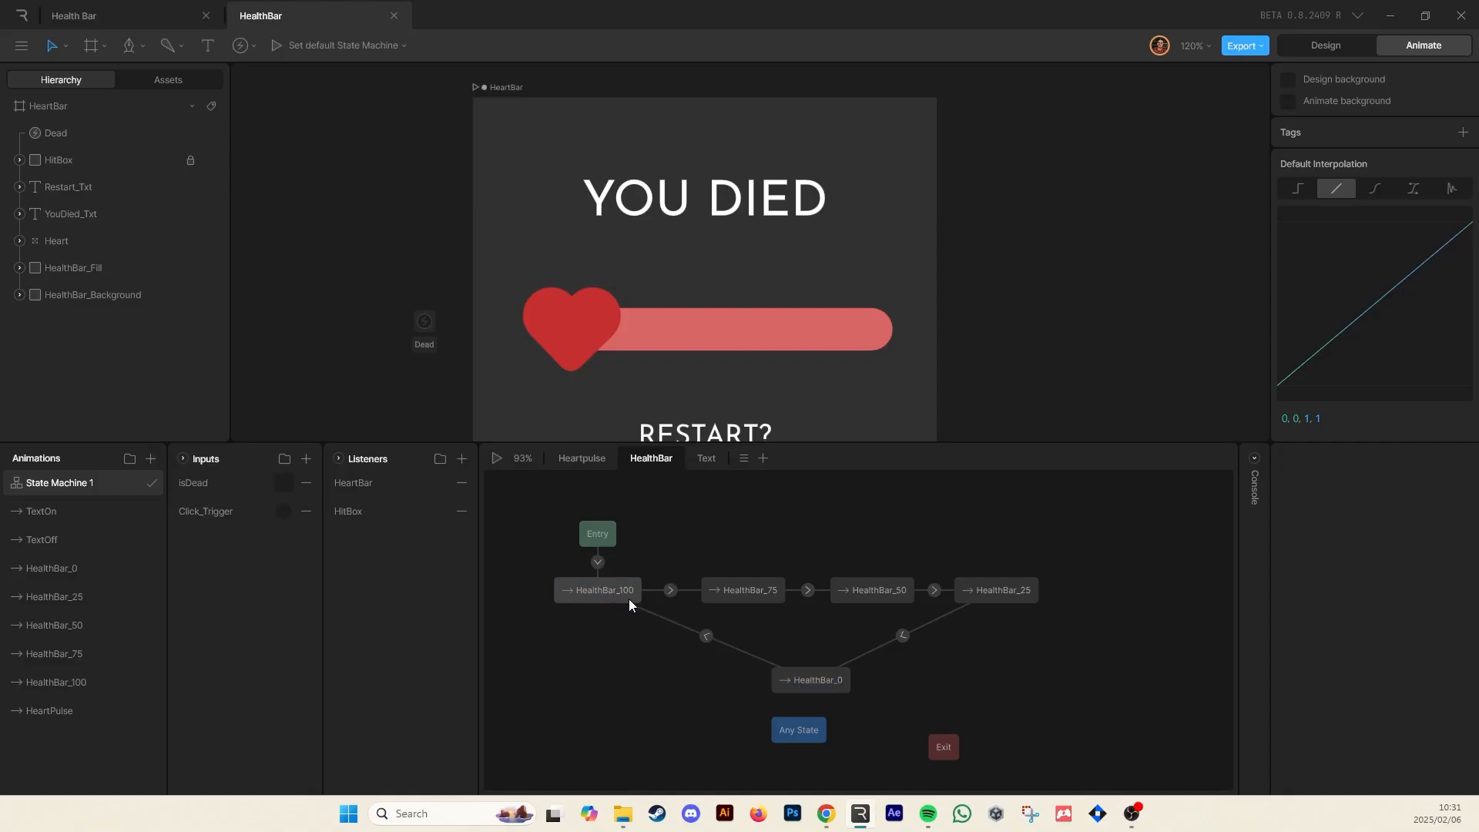
{"action": "left_click", "coordinate": [706, 636]}
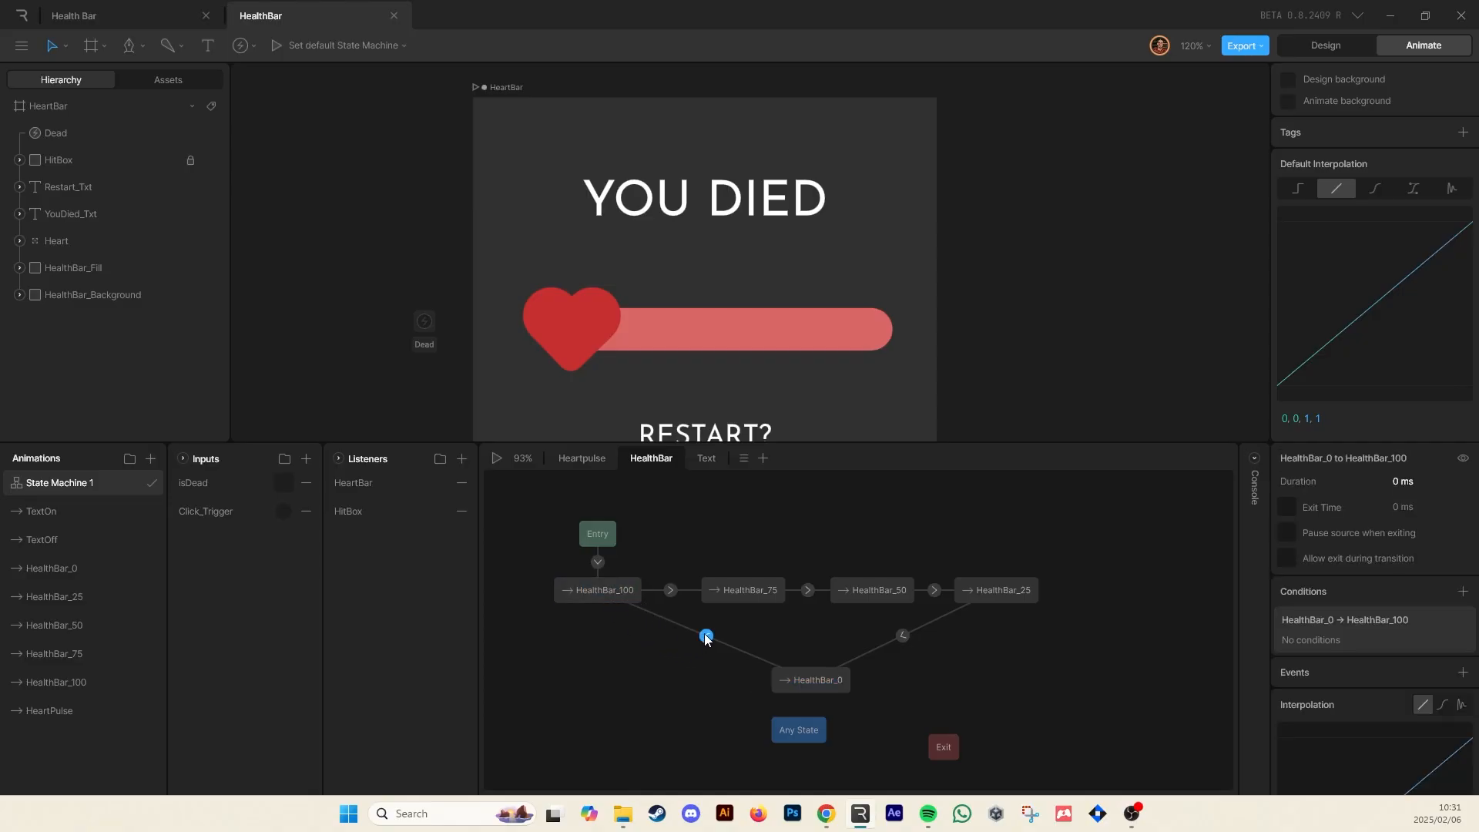
{"action": "left_click", "coordinate": [1463, 590]}
{"action": "left_click", "coordinate": [1405, 648]}
{"action": "left_click", "coordinate": [1356, 518]}
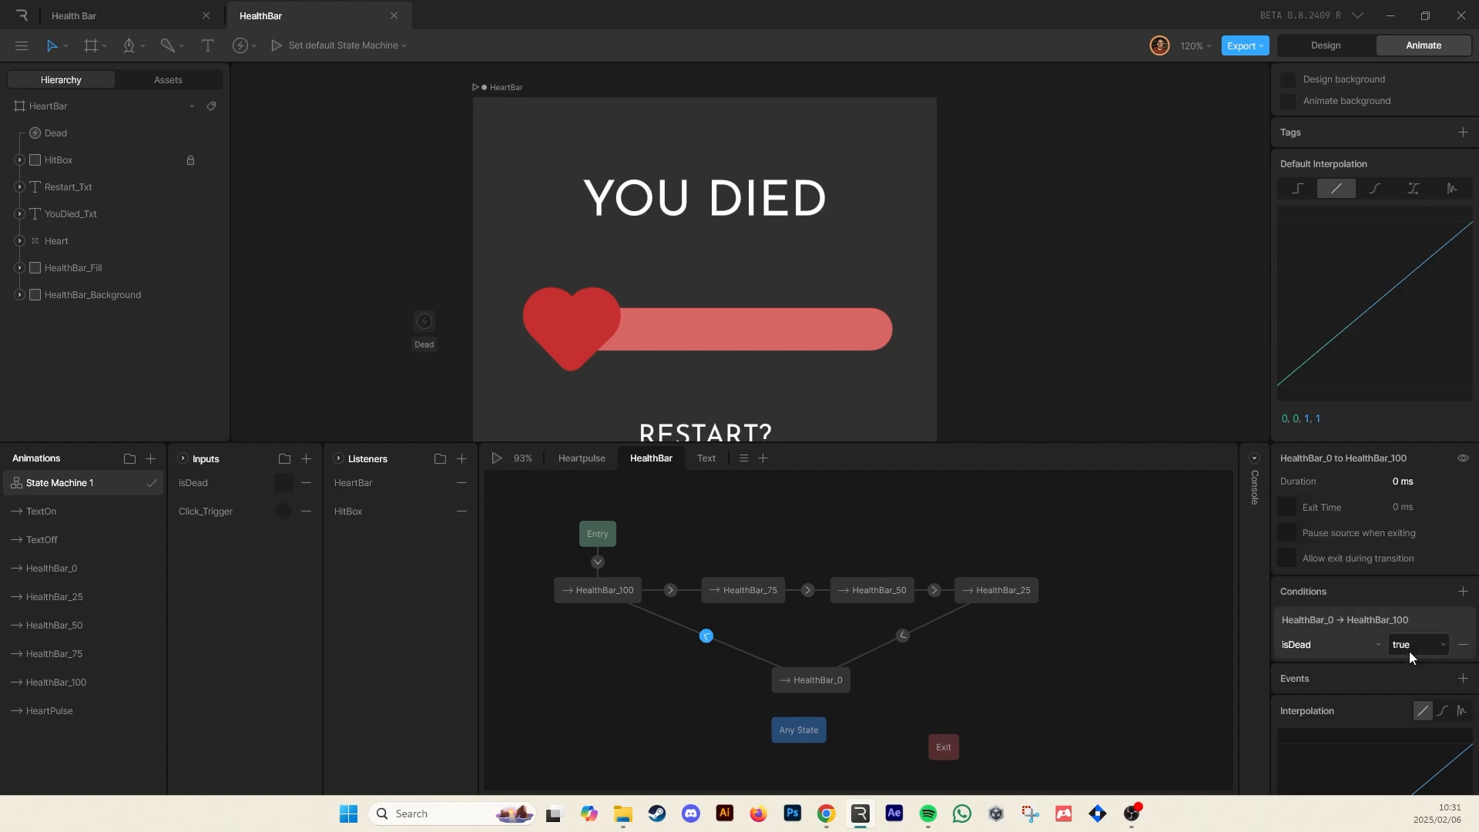
{"action": "left_click", "coordinate": [1408, 649]}
{"action": "left_click", "coordinate": [1422, 667]}
{"action": "left_click", "coordinate": [1405, 487]}
{"action": "type", "text": "100"}
{"action": "left_click", "coordinate": [1223, 522]}
{"action": "left_click", "coordinate": [705, 636]}
{"action": "left_click", "coordinate": [1405, 479]}
Play the state machine, hit the heart until it dies, and toggle isDead off twice to test the health reset
{"action": "key", "text": "space"}
{"action": "left_click_drag", "start_coordinate": [794, 329], "coordinate": [815, 265]}
{"action": "left_click", "coordinate": [816, 265]}
{"action": "left_click", "coordinate": [816, 265]}
{"action": "left_click", "coordinate": [816, 270]}
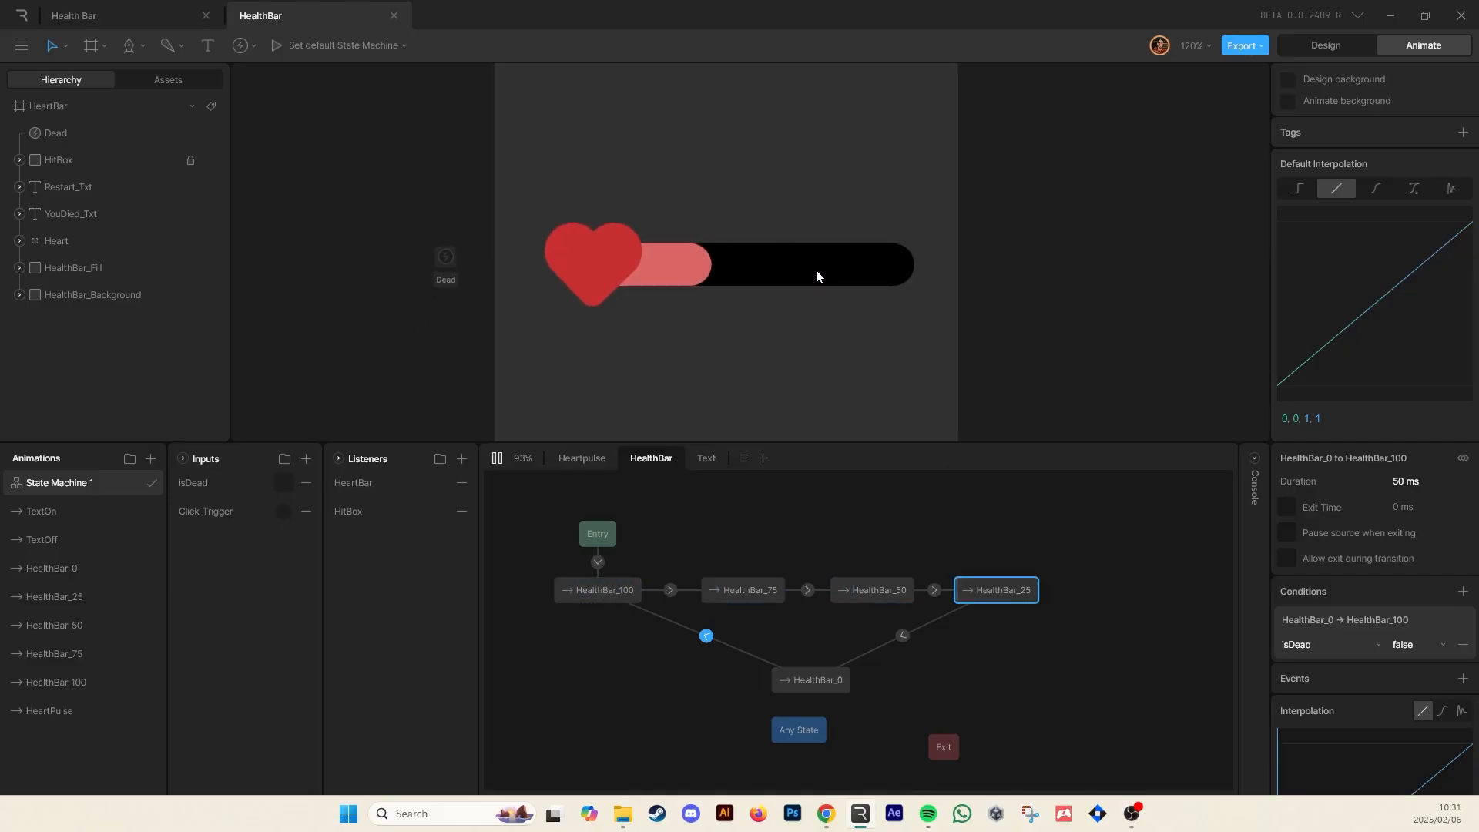
{"action": "left_click", "coordinate": [816, 276]}
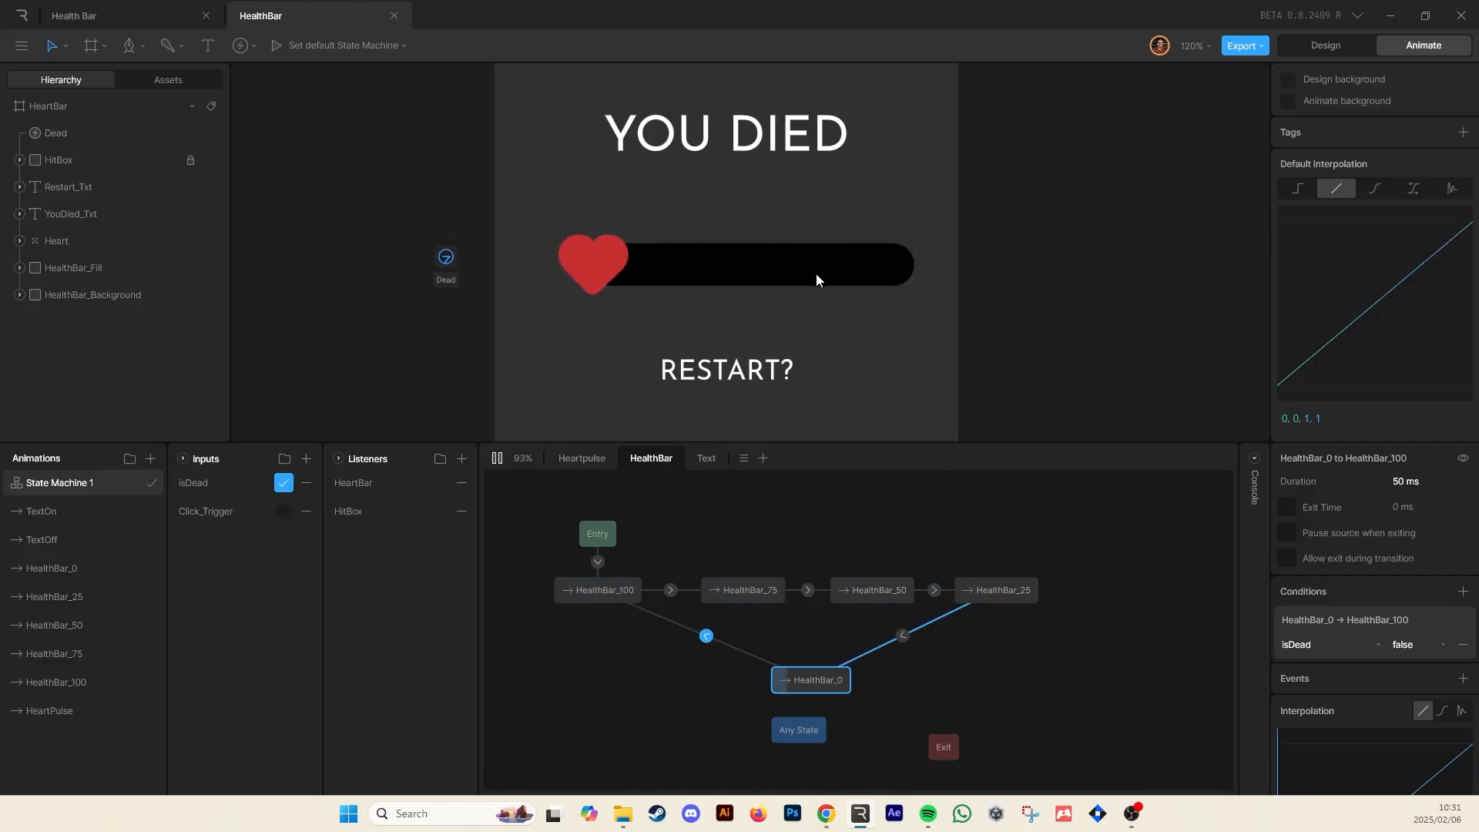
{"action": "left_click", "coordinate": [283, 483]}
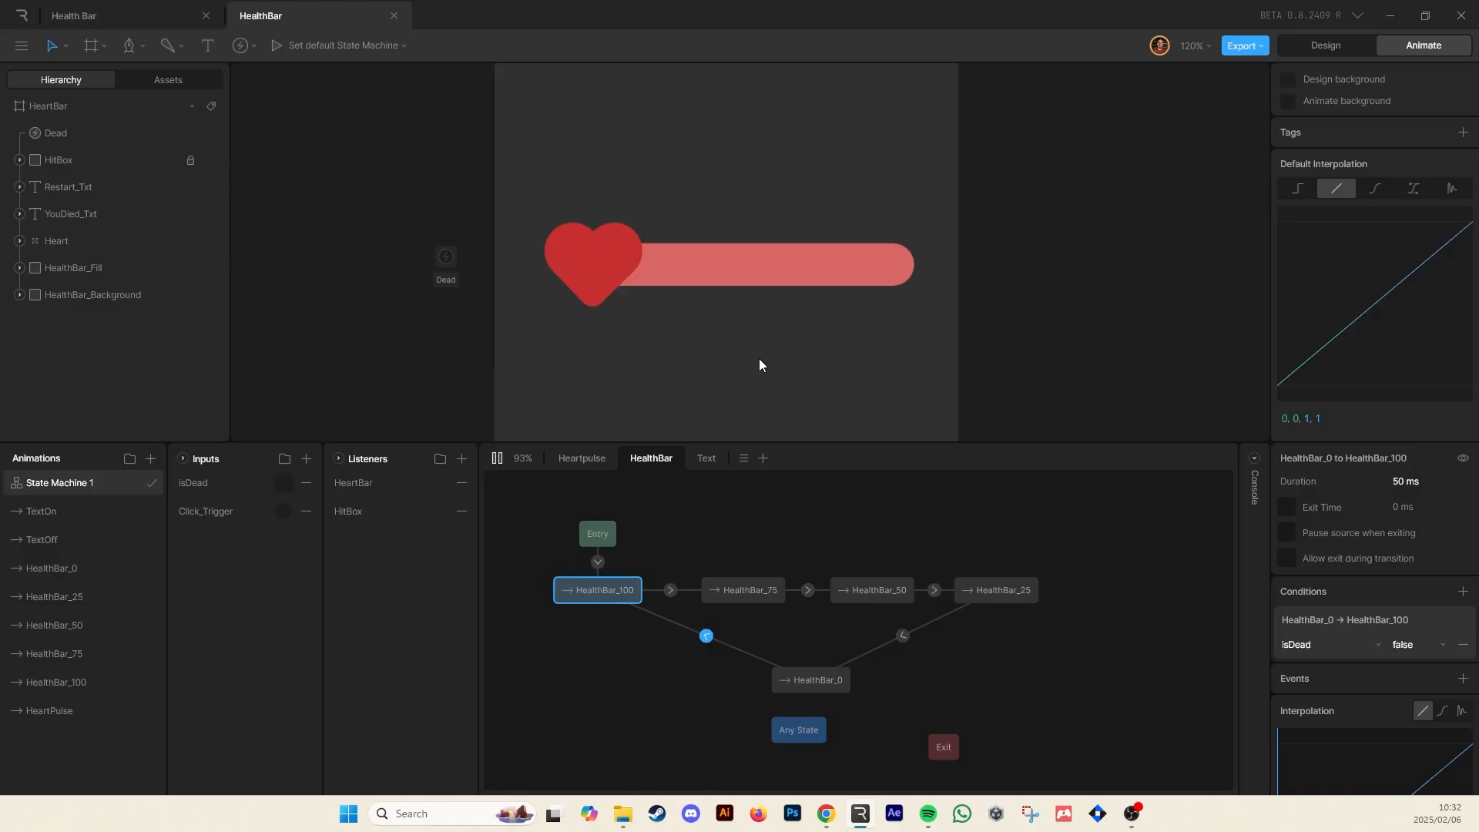
{"action": "left_click", "coordinate": [761, 360]}
{"action": "left_click", "coordinate": [762, 353]}
{"action": "left_click", "coordinate": [765, 351]}
{"action": "left_click", "coordinate": [765, 356]}
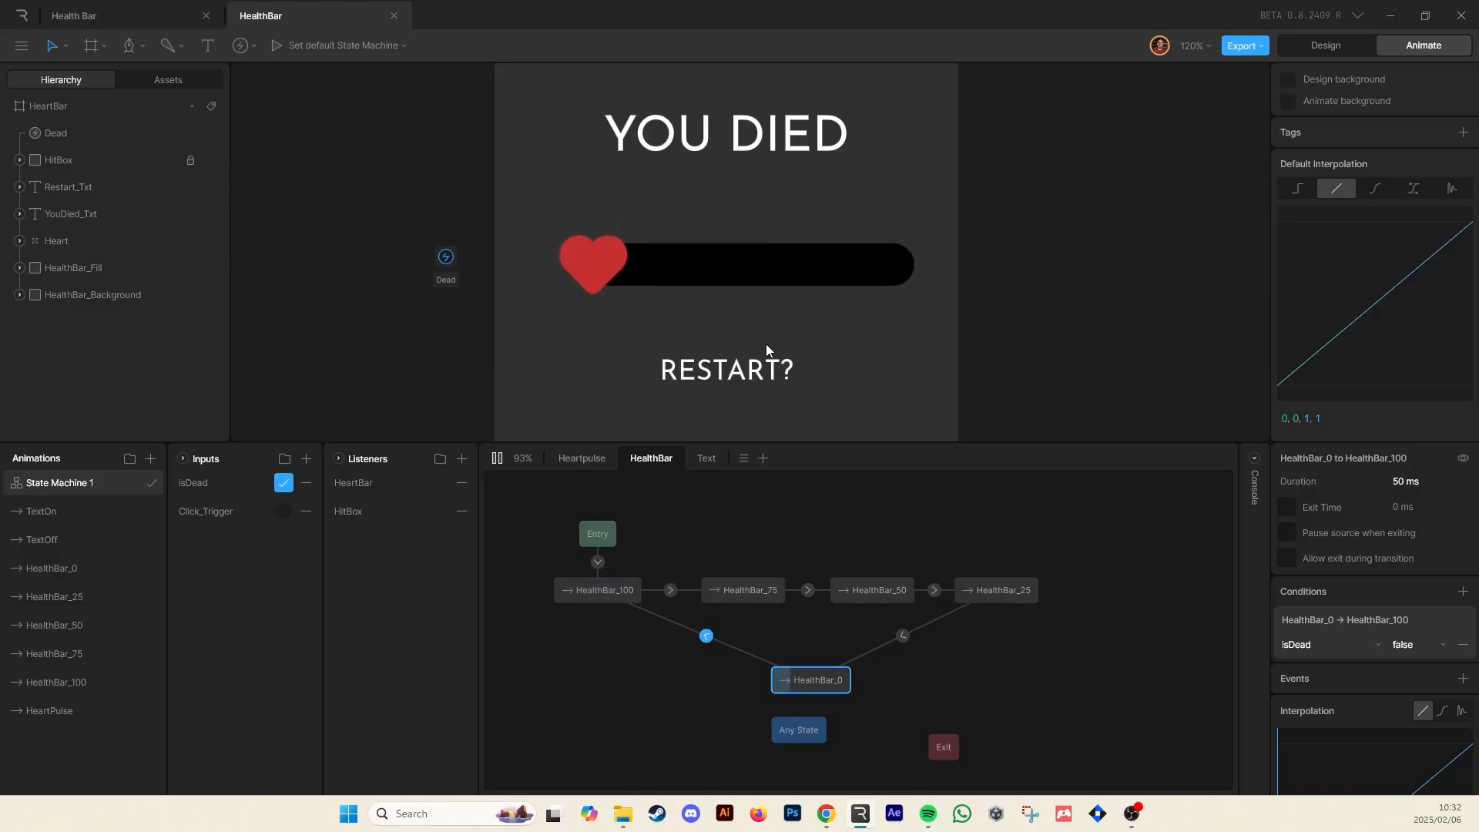
{"action": "left_click", "coordinate": [284, 483]}
{"action": "left_click", "coordinate": [811, 316]}
{"action": "left_click", "coordinate": [810, 316]}
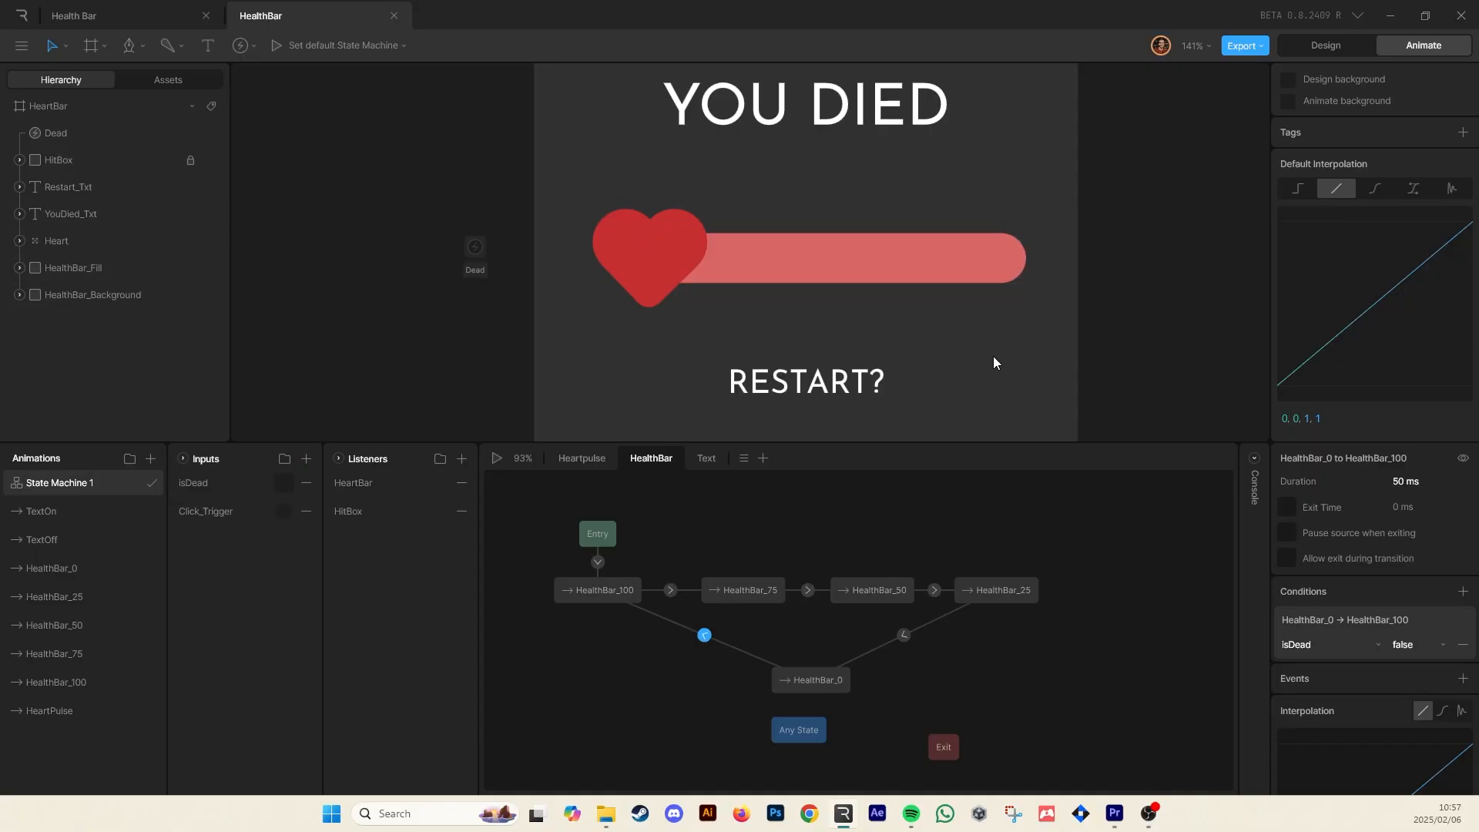
Add an Input Change action to the HitBox listener that sets isDead to false
{"action": "scroll", "coordinate": [971, 328], "scroll_direction": "down", "scroll_amount": 4}
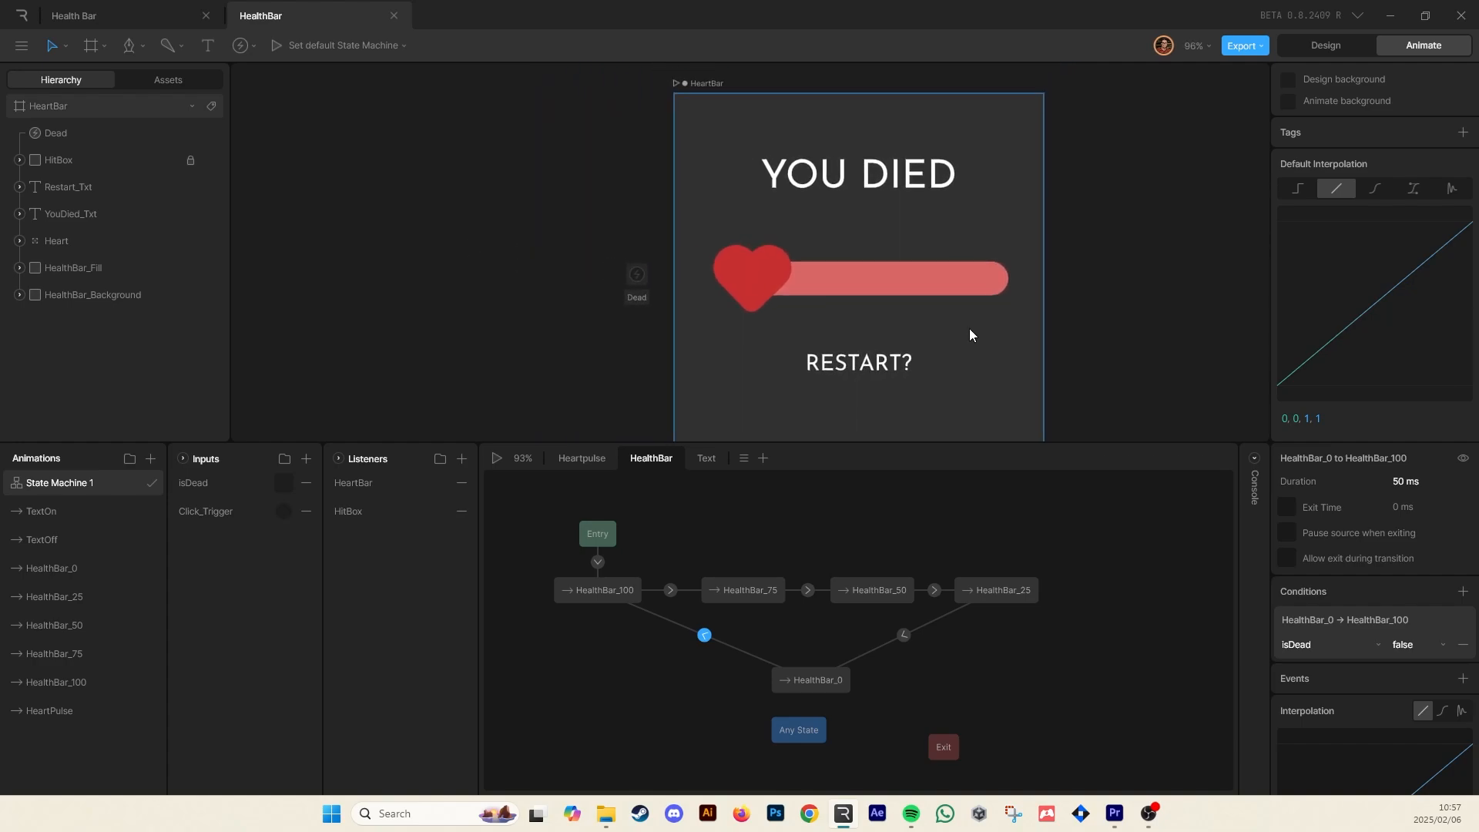
{"action": "left_click_drag", "start_coordinate": [1102, 325], "coordinate": [1026, 309]}
{"action": "scroll", "coordinate": [974, 317], "scroll_direction": "down", "scroll_amount": 1}
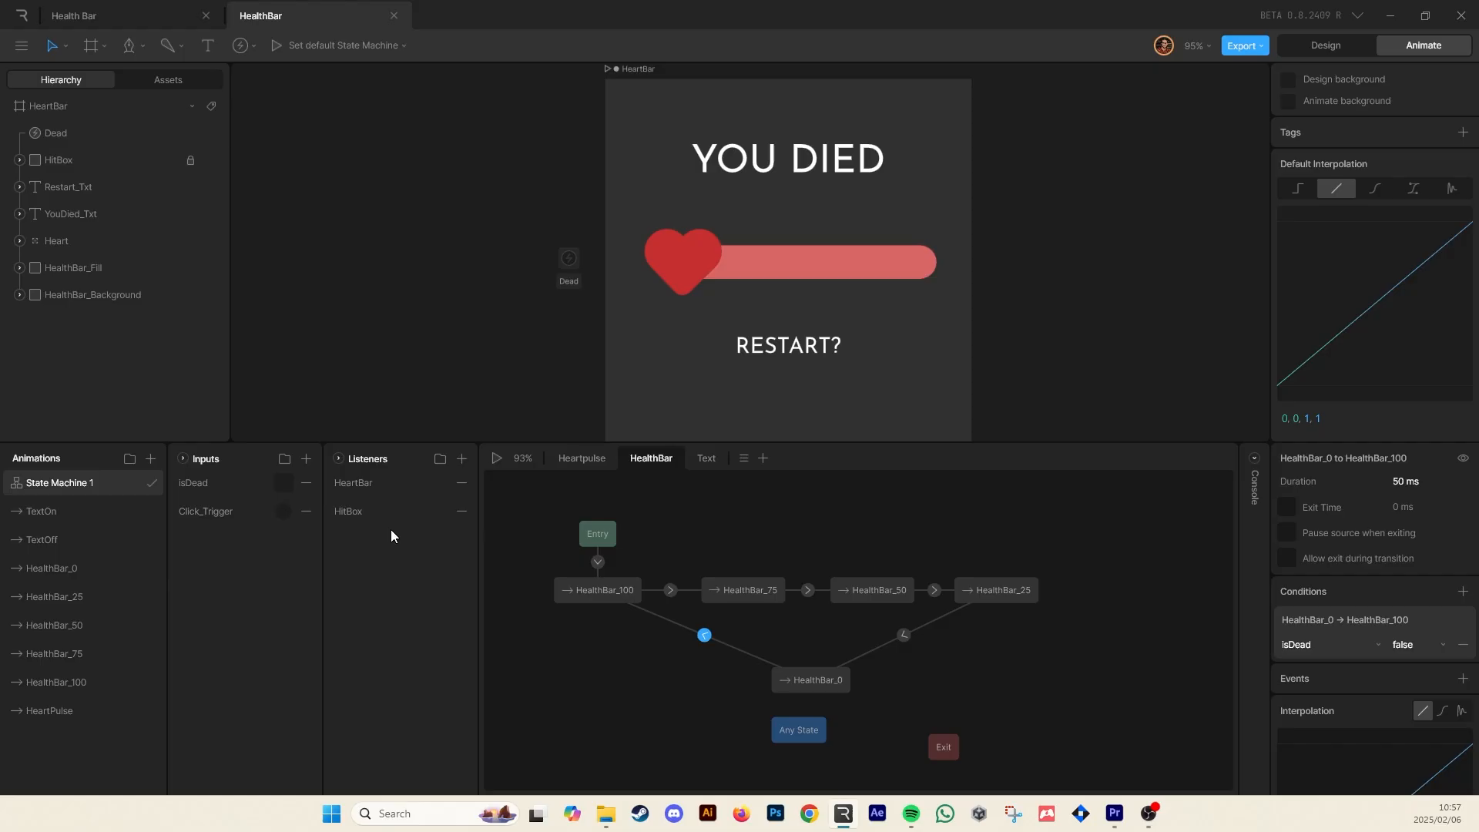
{"action": "left_click", "coordinate": [357, 515]}
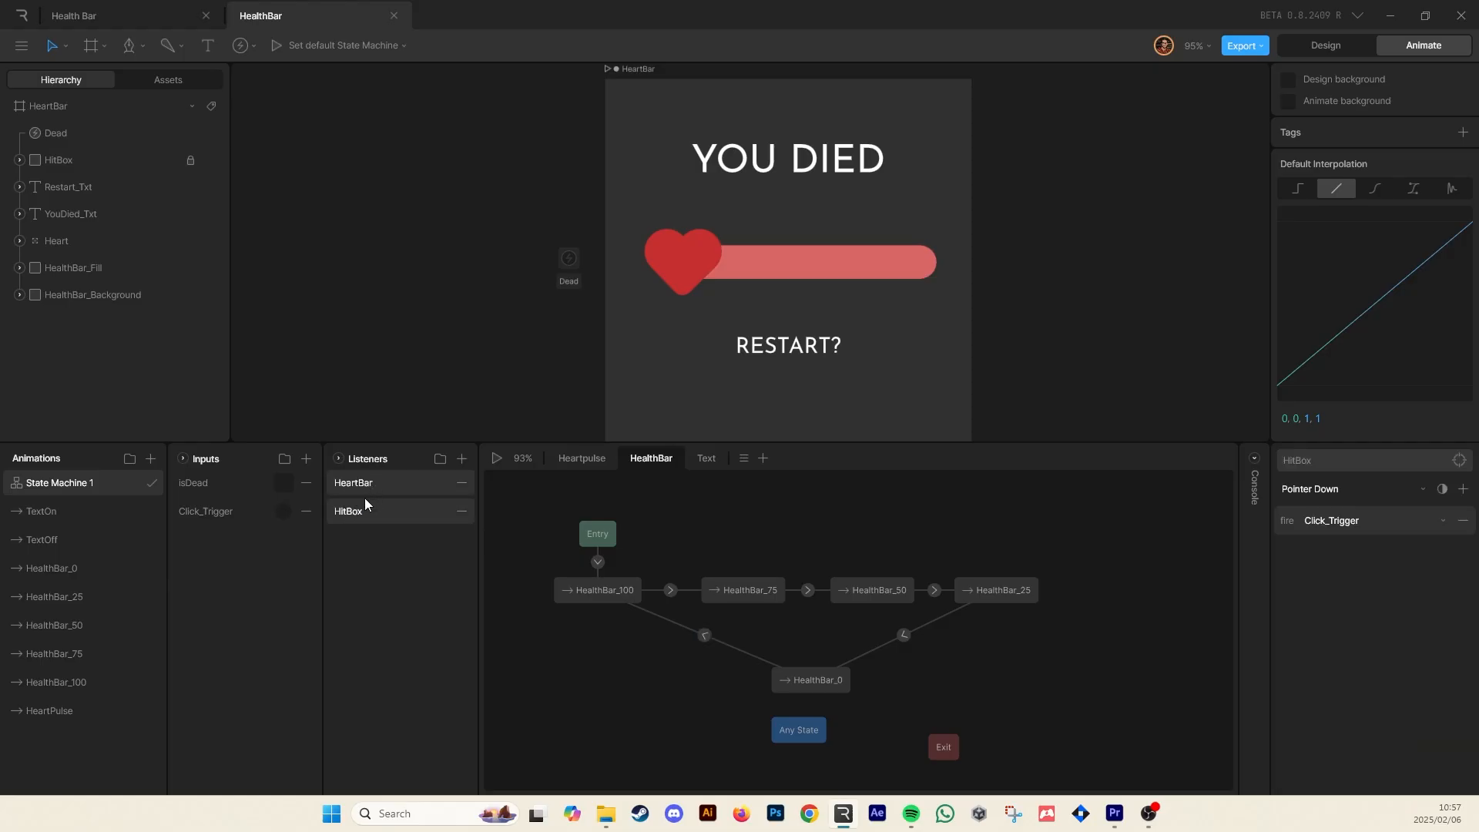
{"action": "left_click", "coordinate": [85, 167]}
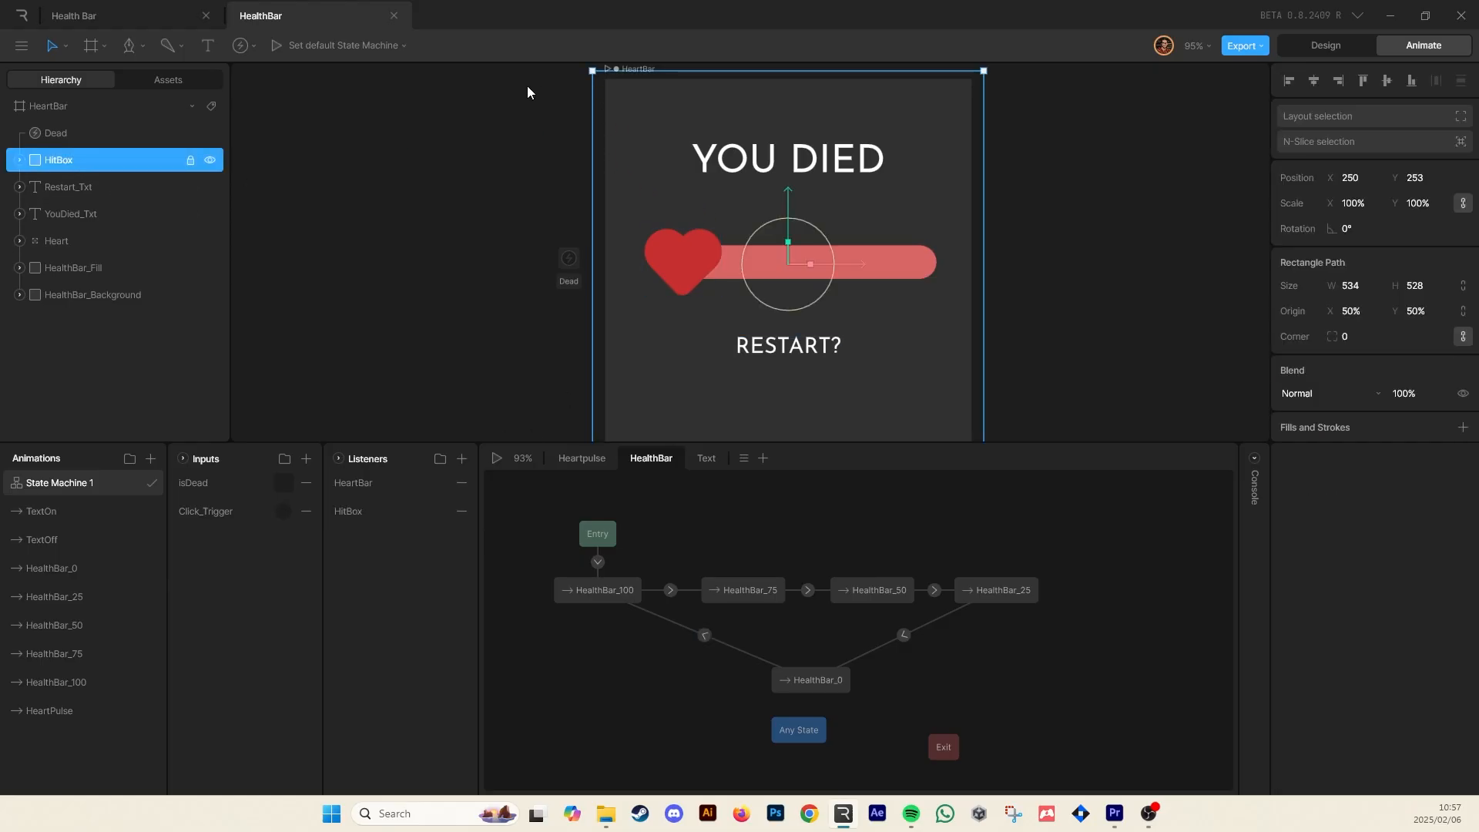
{"action": "left_click", "coordinate": [344, 516]}
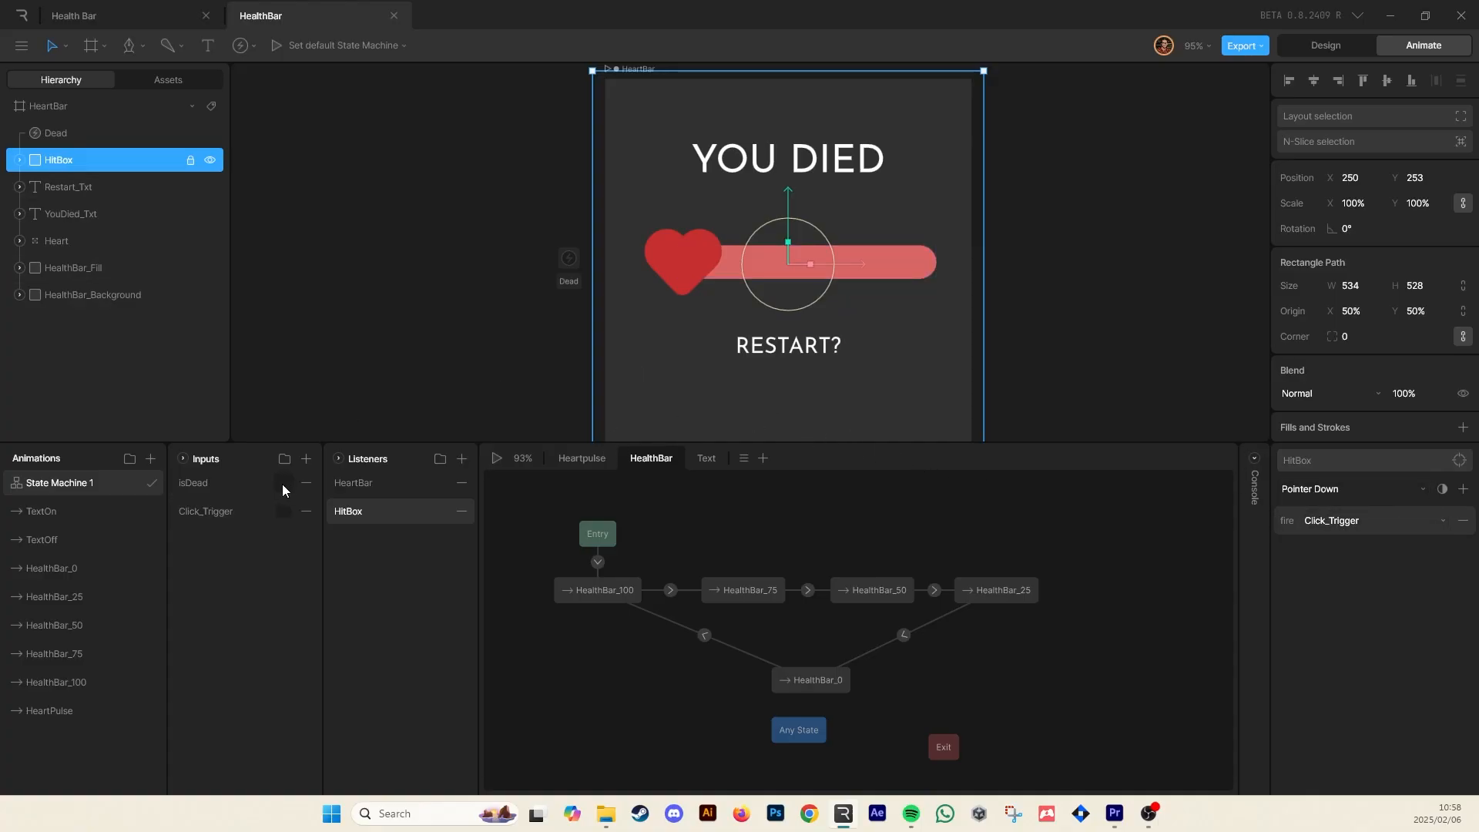
{"action": "left_click", "coordinate": [1463, 488]}
{"action": "left_click", "coordinate": [1357, 630]}
{"action": "left_click", "coordinate": [1463, 490]}
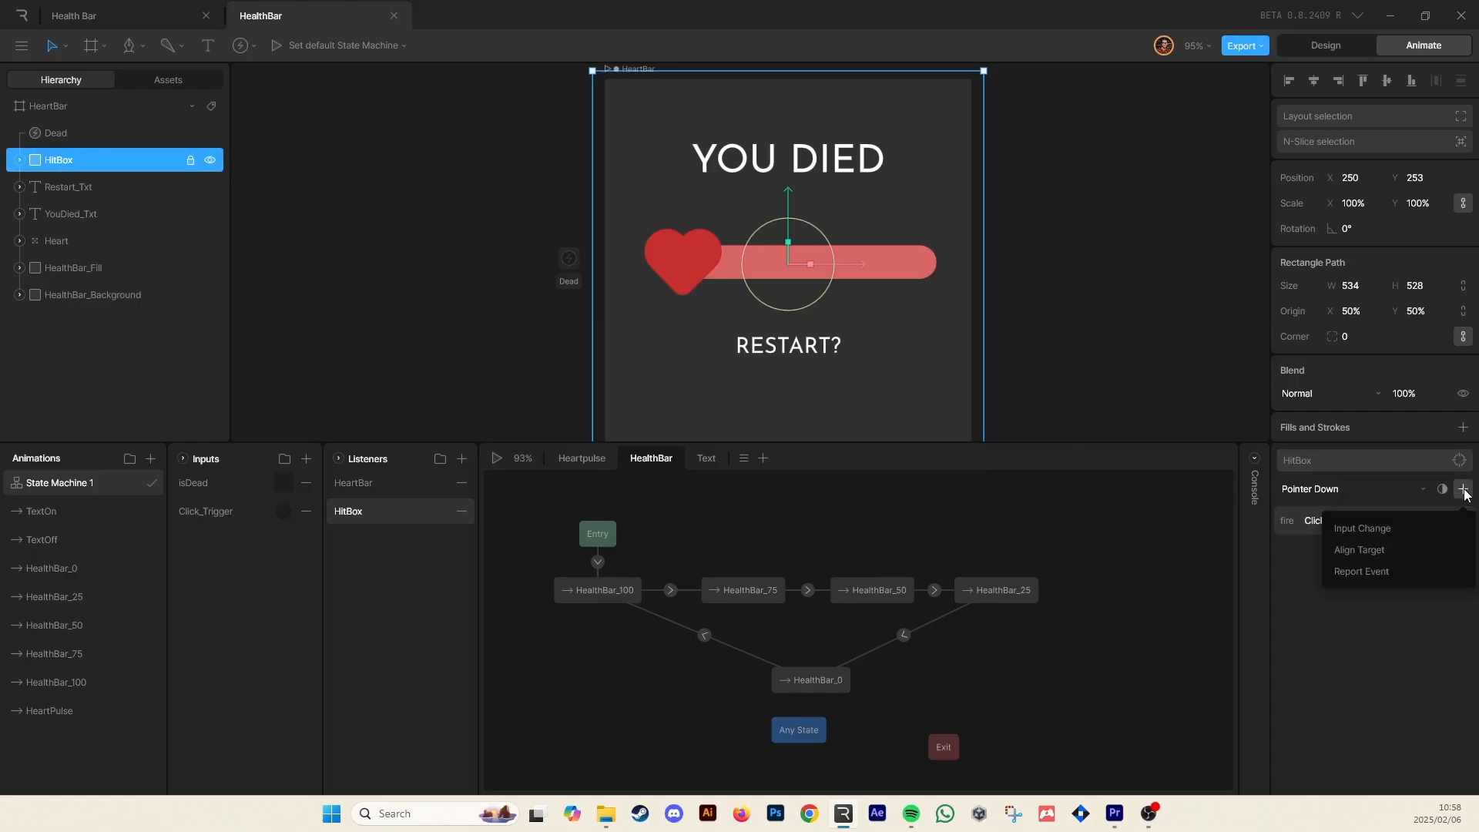
{"action": "left_click", "coordinate": [1370, 534]}
{"action": "left_click", "coordinate": [1347, 555]}
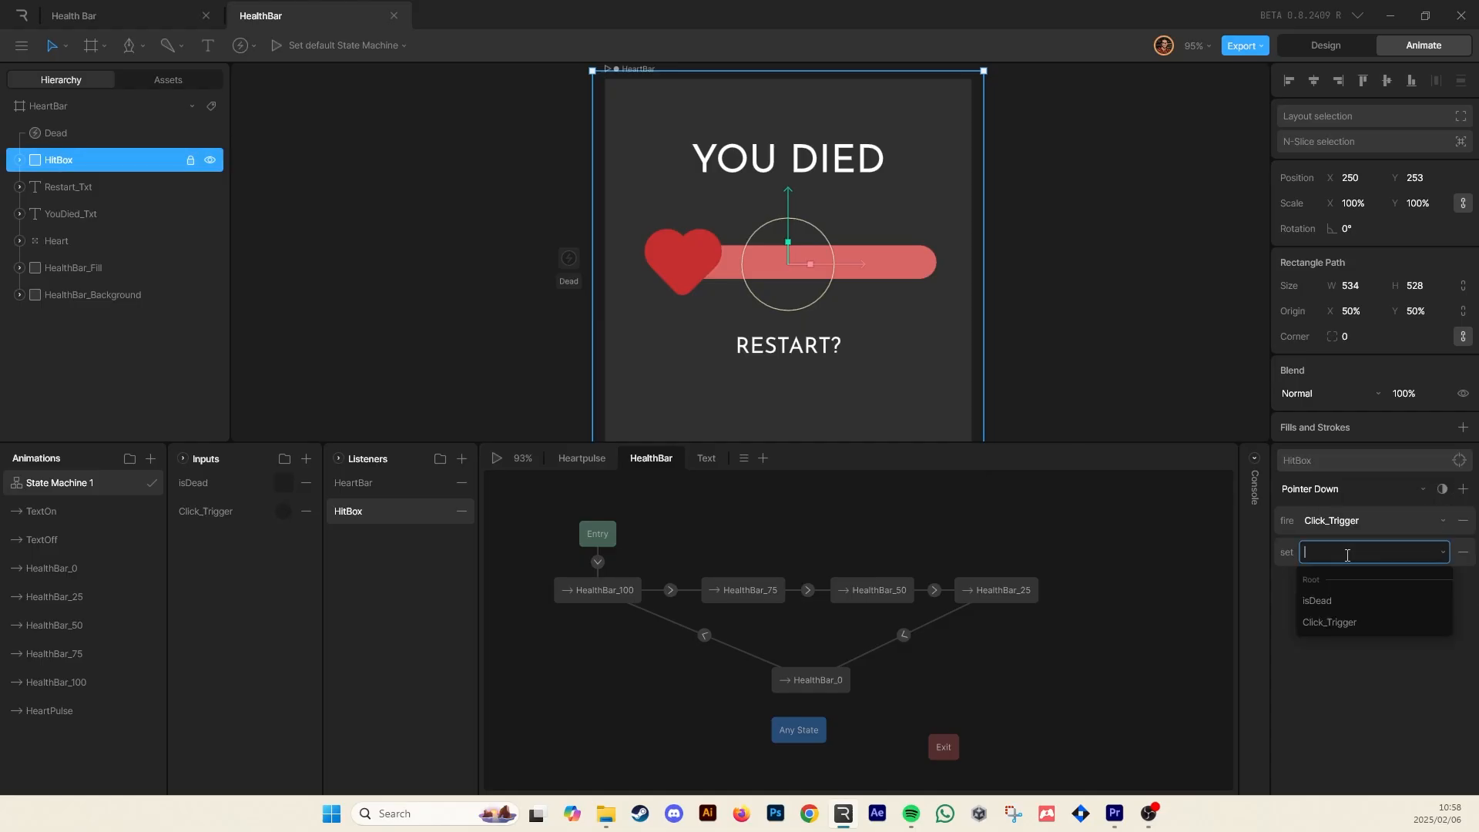
{"action": "left_click", "coordinate": [1331, 599]}
{"action": "left_click", "coordinate": [1435, 553]}
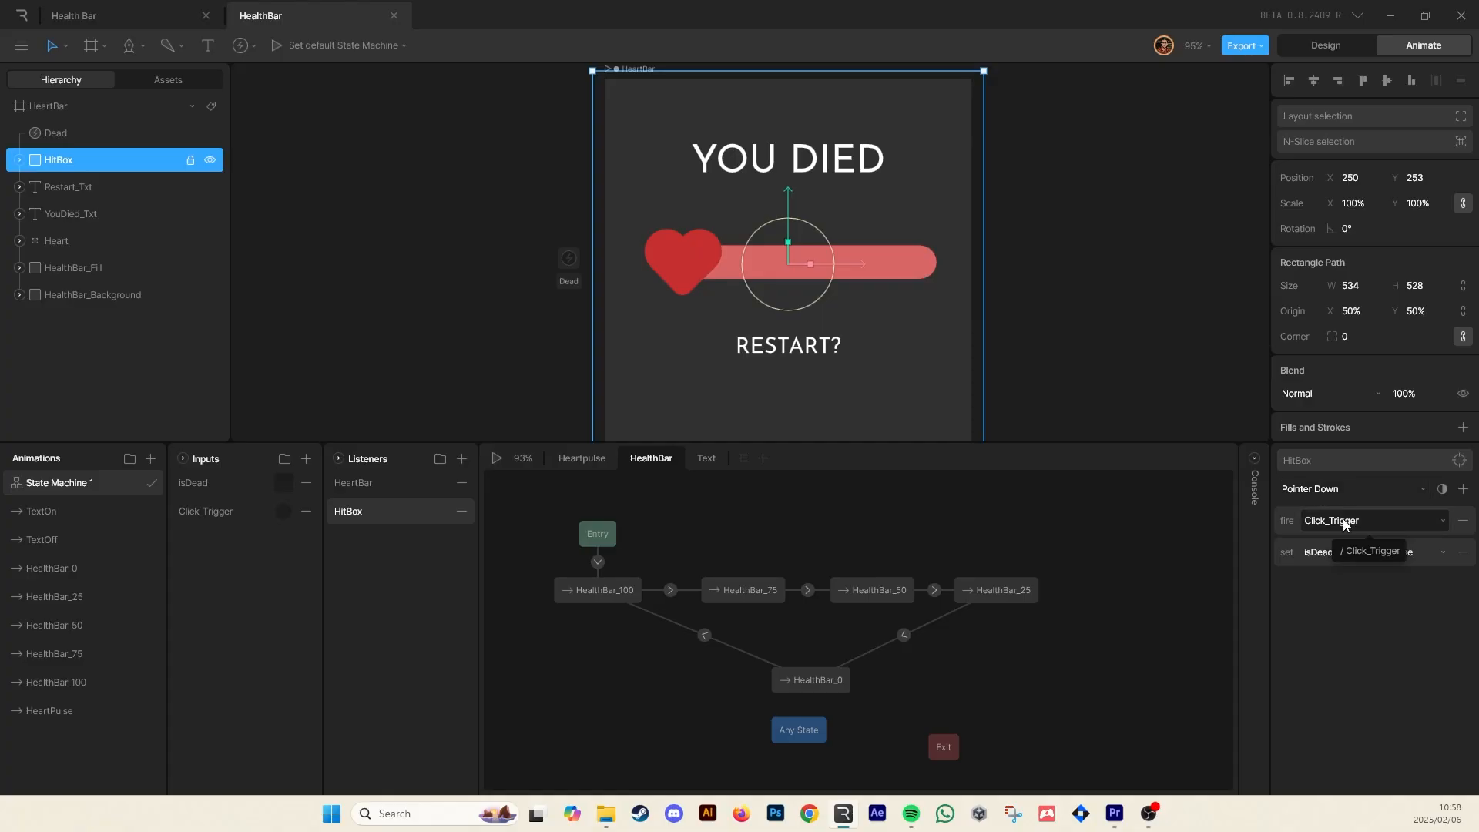
Play the state machine and repeatedly hit the heart to test dying and restarting through the hit box
{"action": "key", "text": "space"}
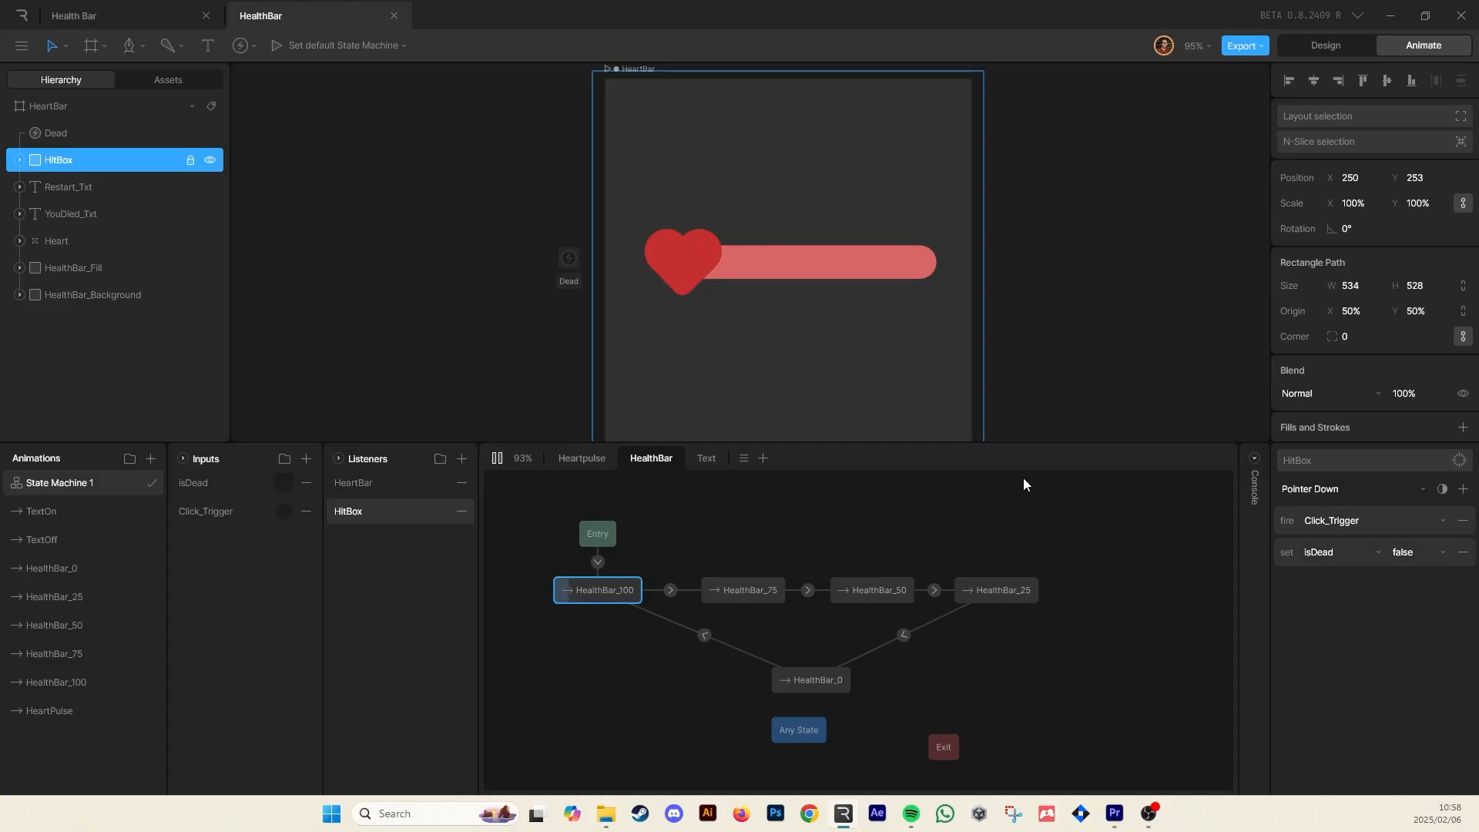
{"action": "left_click", "coordinate": [890, 317]}
{"action": "left_click", "coordinate": [886, 327]}
{"action": "left_click", "coordinate": [882, 330]}
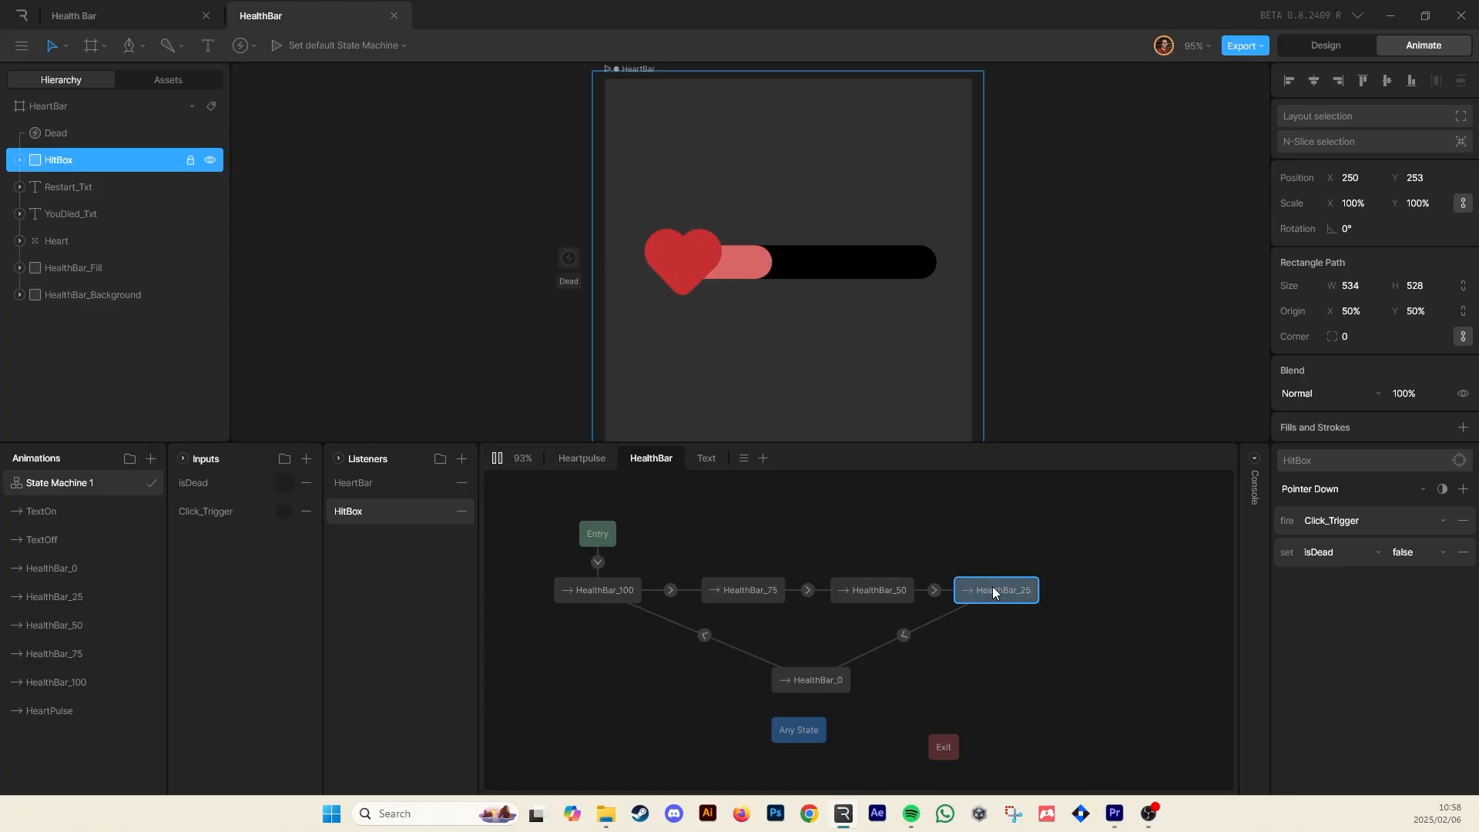
{"action": "left_click", "coordinate": [750, 321]}
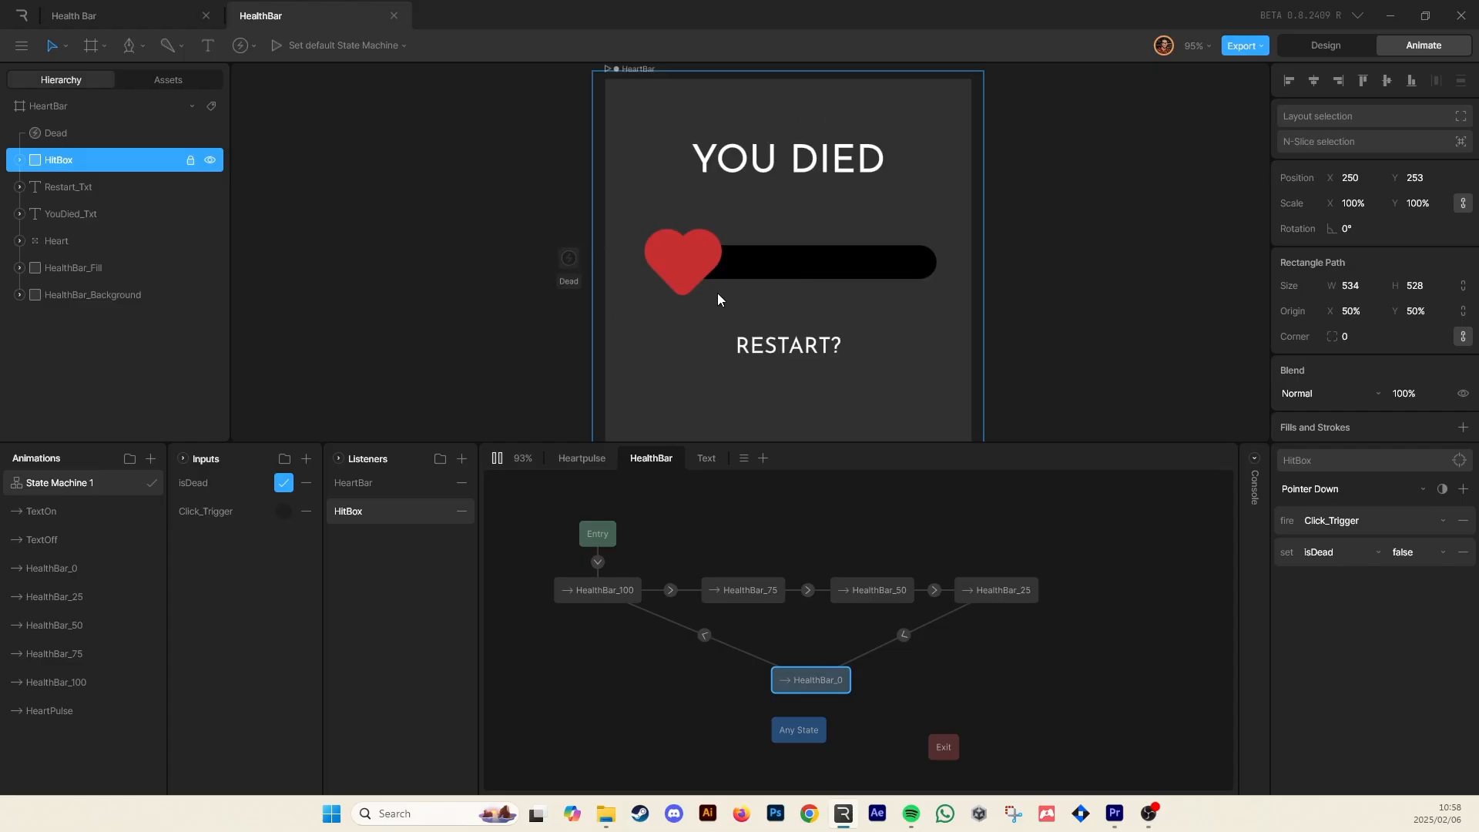
{"action": "left_click", "coordinate": [845, 303]}
{"action": "left_click", "coordinate": [872, 306]}
{"action": "left_click", "coordinate": [872, 305]}
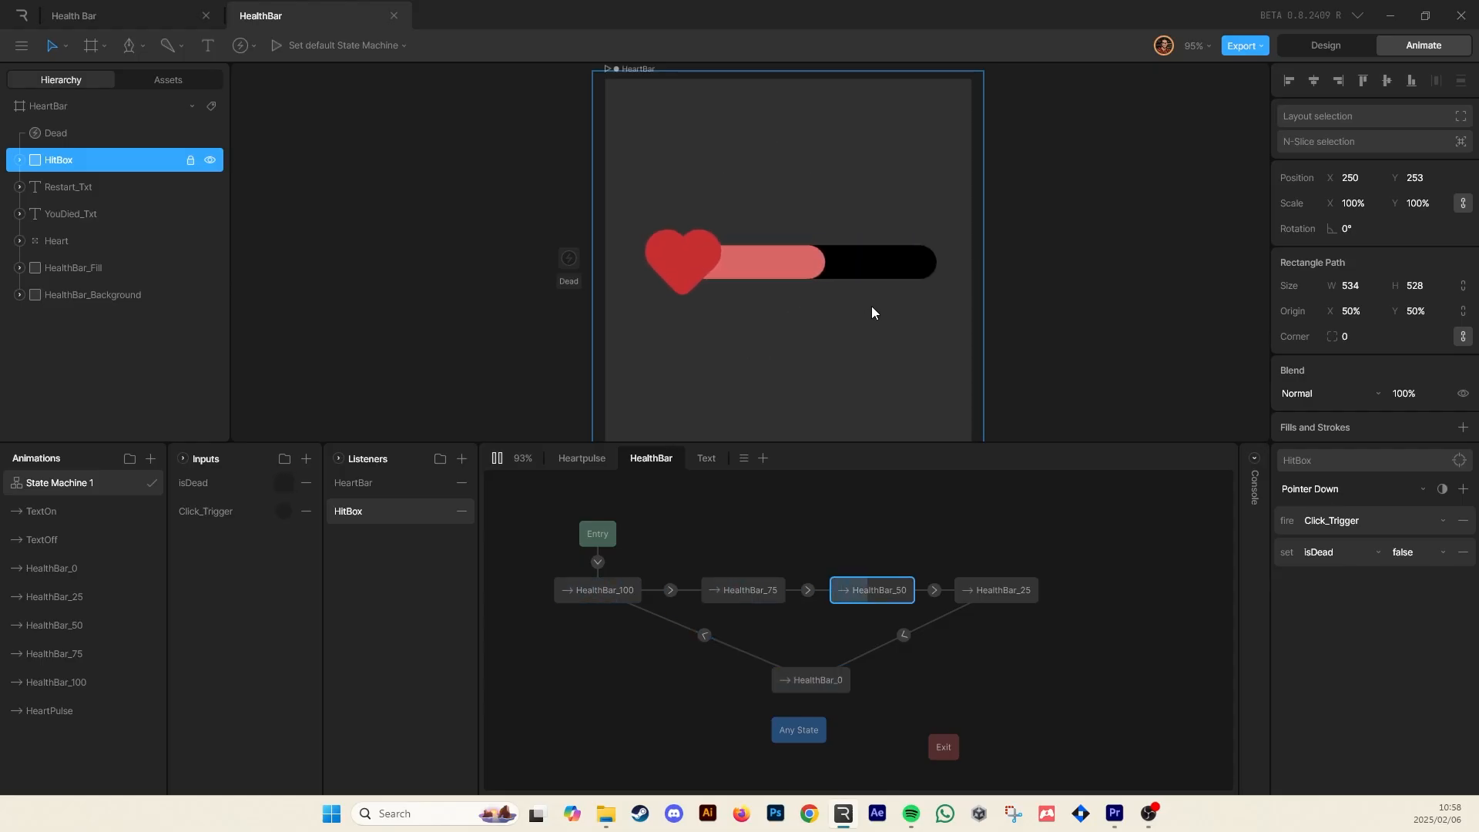
{"action": "left_click", "coordinate": [871, 308]}
{"action": "left_click", "coordinate": [870, 308]}
{"action": "left_click", "coordinate": [877, 304]}
{"action": "left_click", "coordinate": [876, 304]}
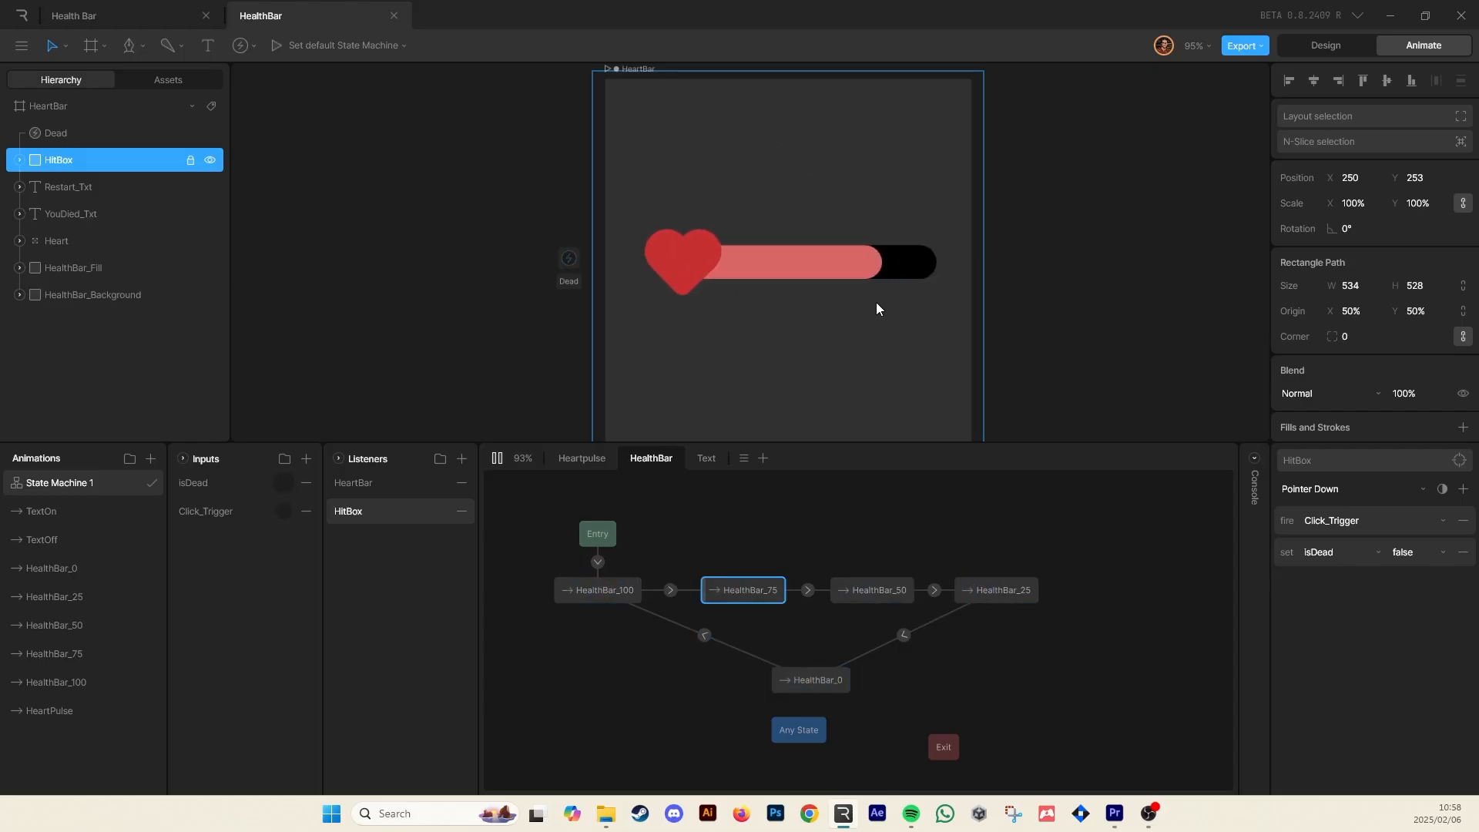
{"action": "left_click", "coordinate": [876, 304]}
{"action": "left_click", "coordinate": [876, 305]}
{"action": "left_click", "coordinate": [878, 308]}
{"action": "left_click", "coordinate": [882, 313]}
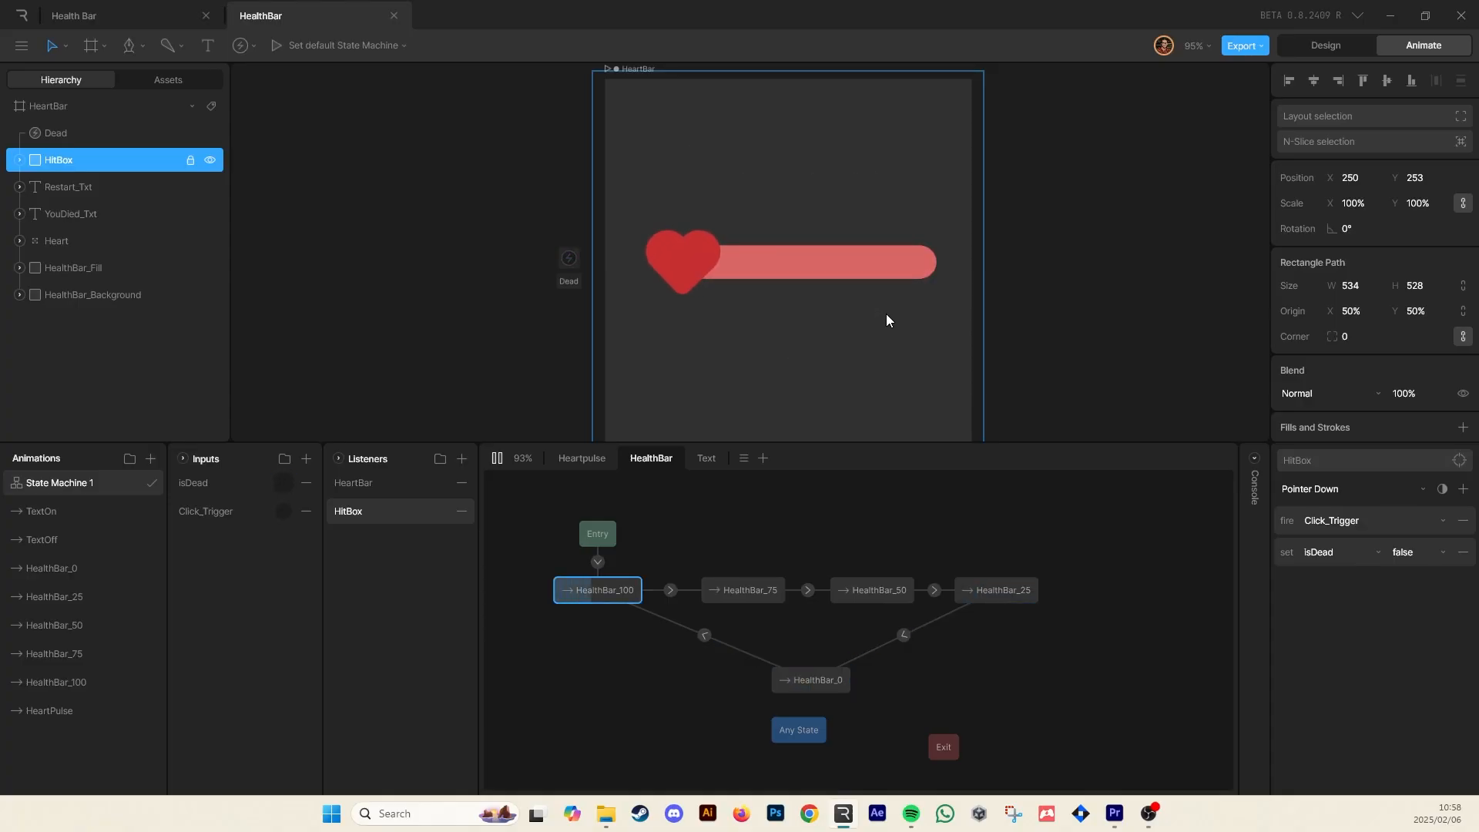
{"action": "left_click", "coordinate": [885, 315]}
{"action": "left_click", "coordinate": [885, 315]}
{"action": "left_click", "coordinate": [887, 315]}
{"action": "left_click", "coordinate": [887, 315]}
{"action": "left_click", "coordinate": [887, 315]}
{"action": "left_click", "coordinate": [901, 317]}
{"action": "left_click", "coordinate": [902, 318]}
{"action": "left_click", "coordinate": [901, 317]}
{"action": "left_click", "coordinate": [900, 316]}
{"action": "left_click", "coordinate": [898, 315]}
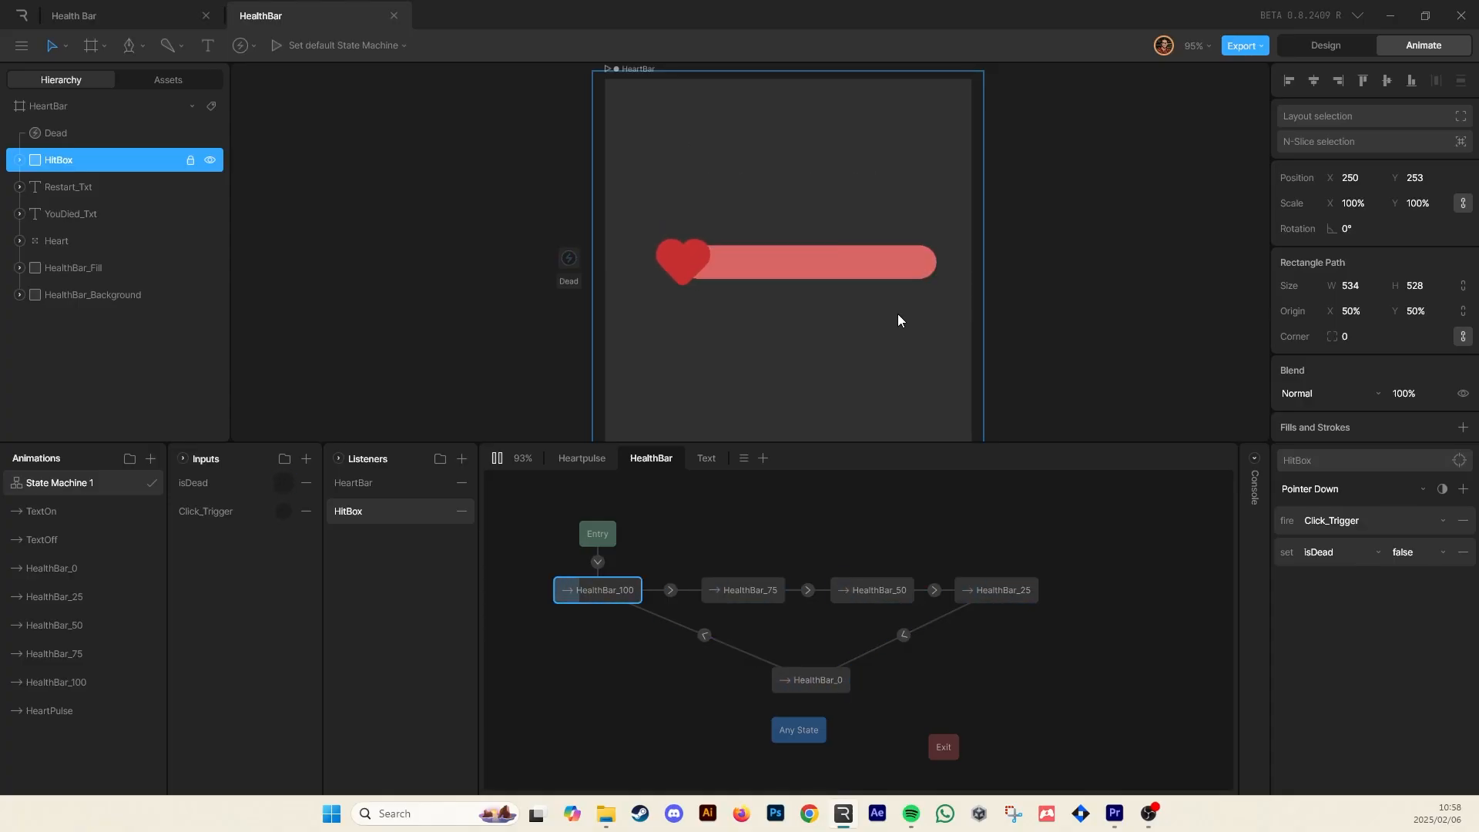
{"action": "left_click", "coordinate": [898, 321]}
{"action": "left_click", "coordinate": [896, 322]}
{"action": "left_click", "coordinate": [894, 324]}
{"action": "left_click", "coordinate": [892, 324]}
{"action": "left_click", "coordinate": [892, 324]}
{"action": "left_click", "coordinate": [891, 325]}
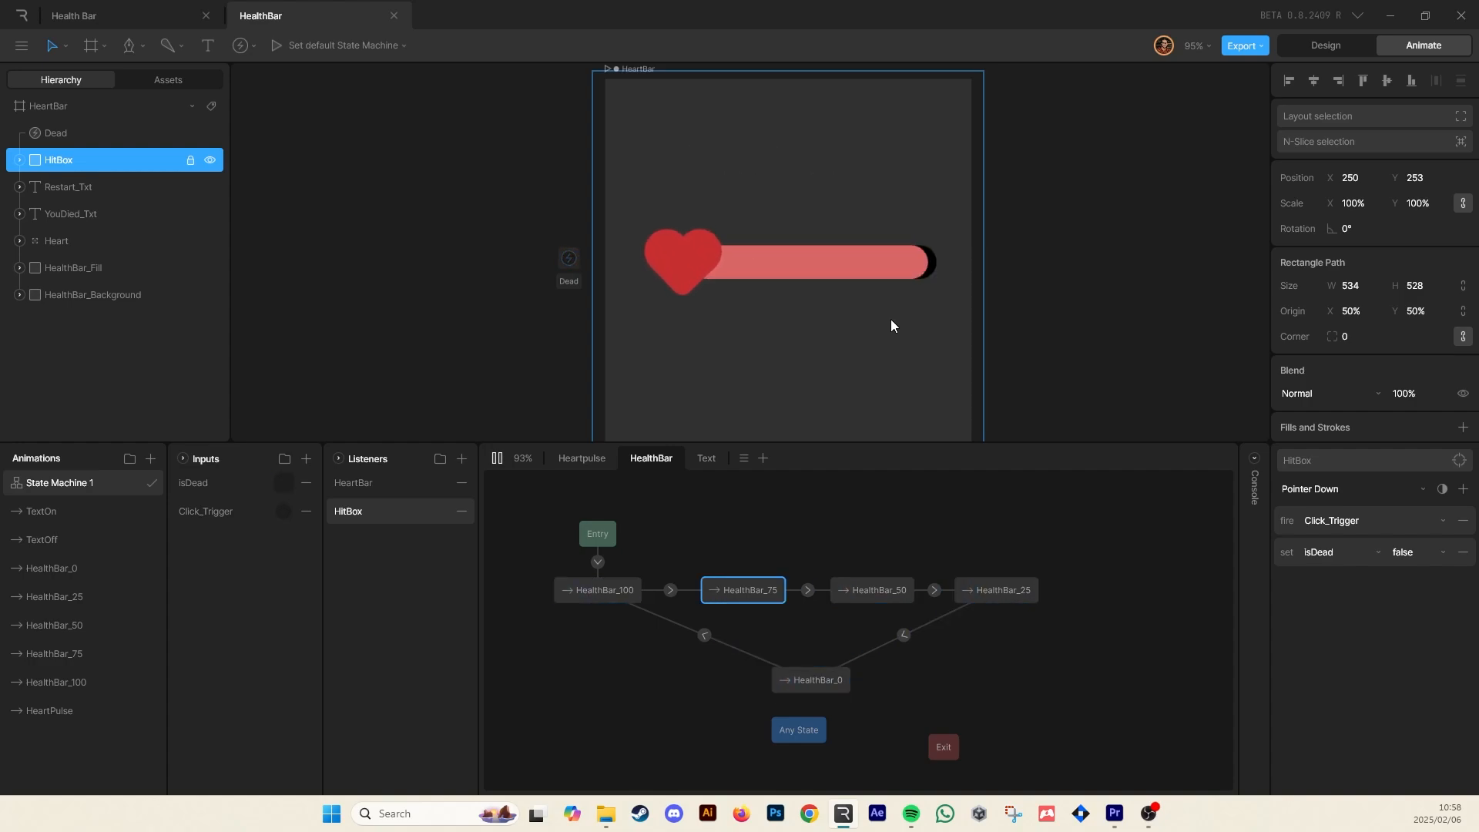
{"action": "left_click", "coordinate": [891, 325]}
{"action": "left_click", "coordinate": [891, 325]}
{"action": "left_click", "coordinate": [891, 326]}
{"action": "left_click", "coordinate": [891, 322]}
{"action": "left_click", "coordinate": [892, 322]}
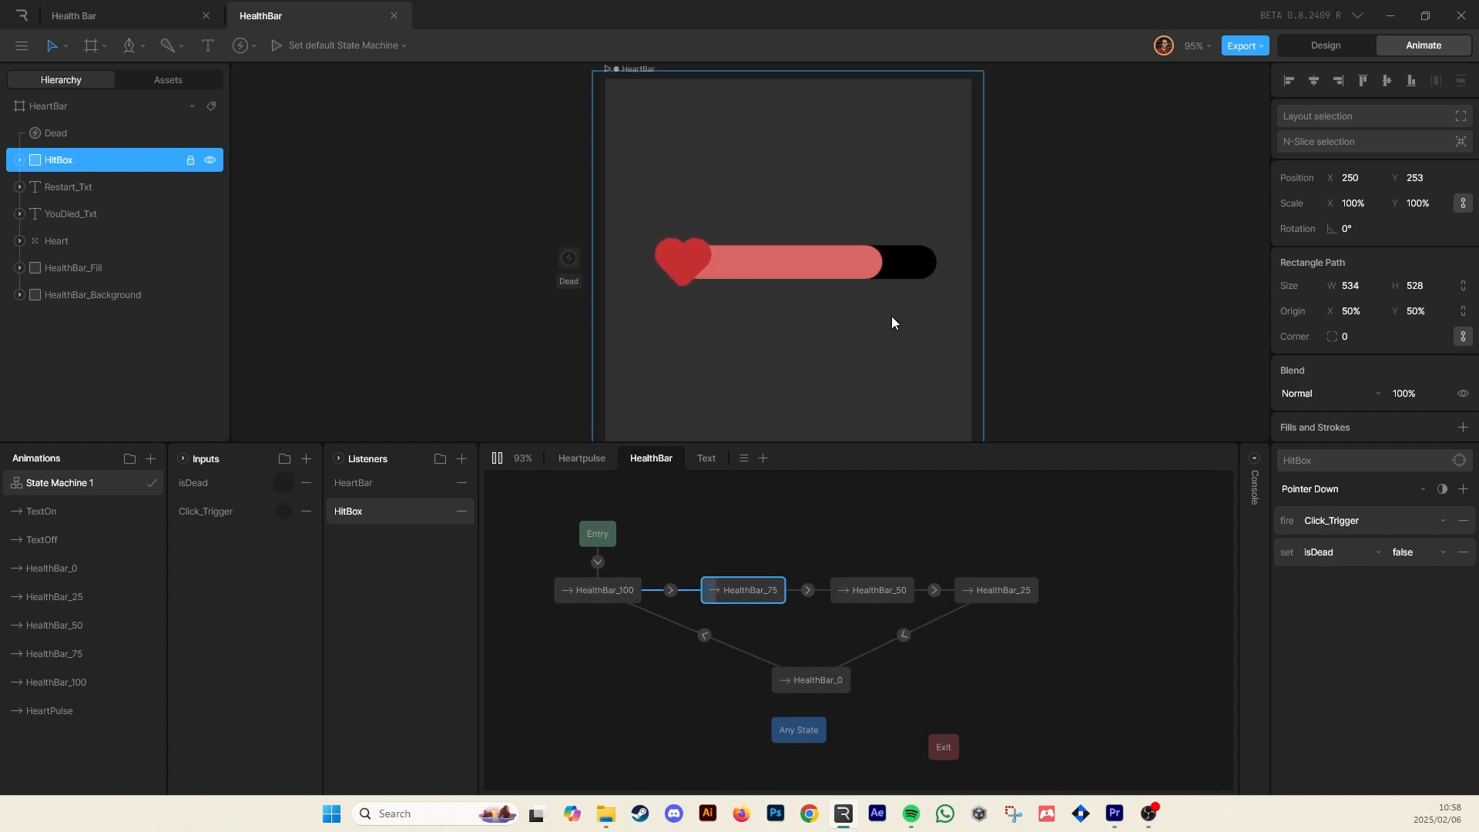
{"action": "left_click", "coordinate": [892, 322]}
{"action": "left_click", "coordinate": [892, 322]}
{"action": "left_click", "coordinate": [892, 322]}
{"action": "left_click", "coordinate": [892, 322]}
{"action": "left_click", "coordinate": [892, 322]}
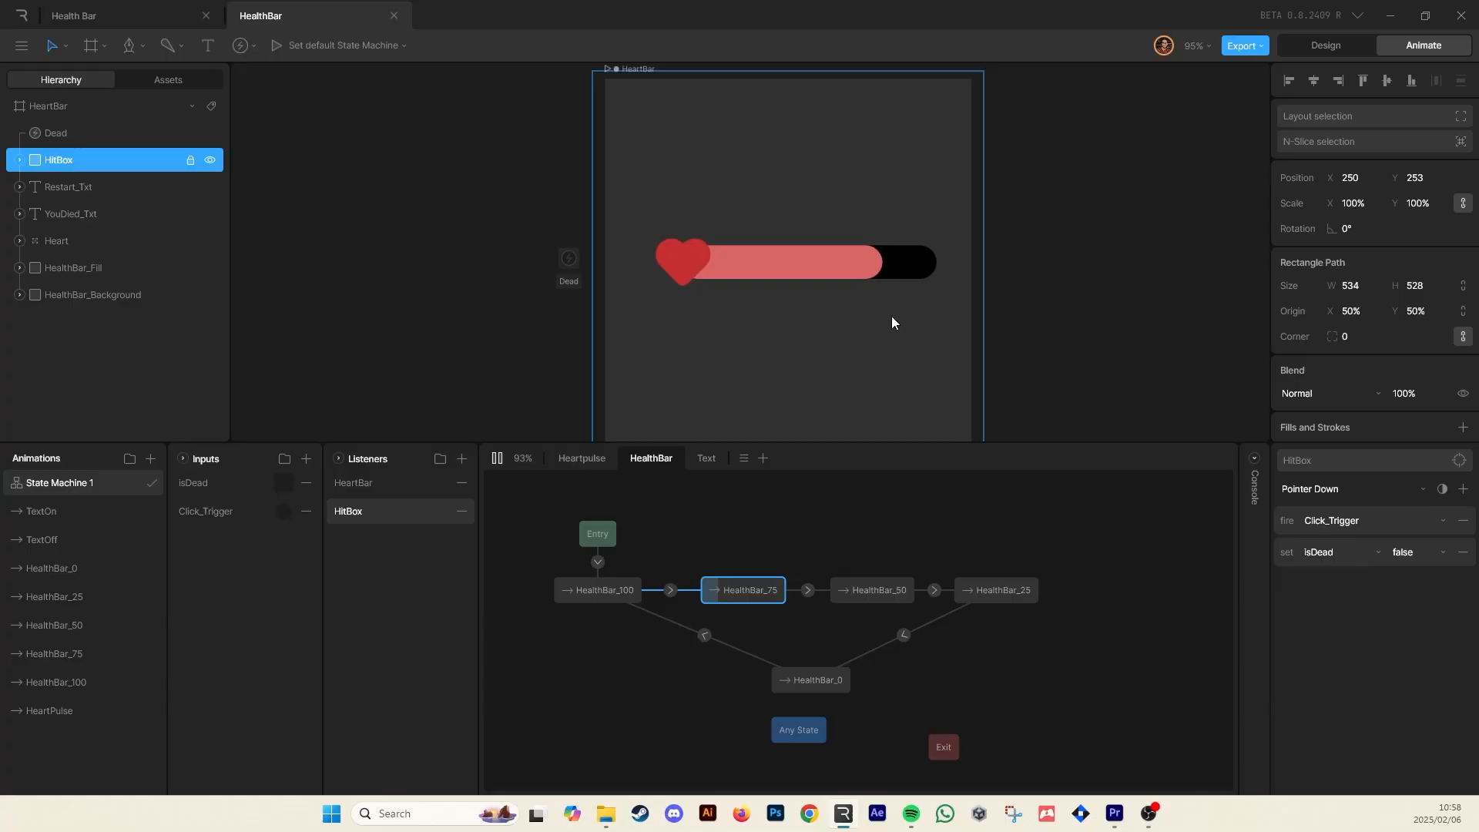